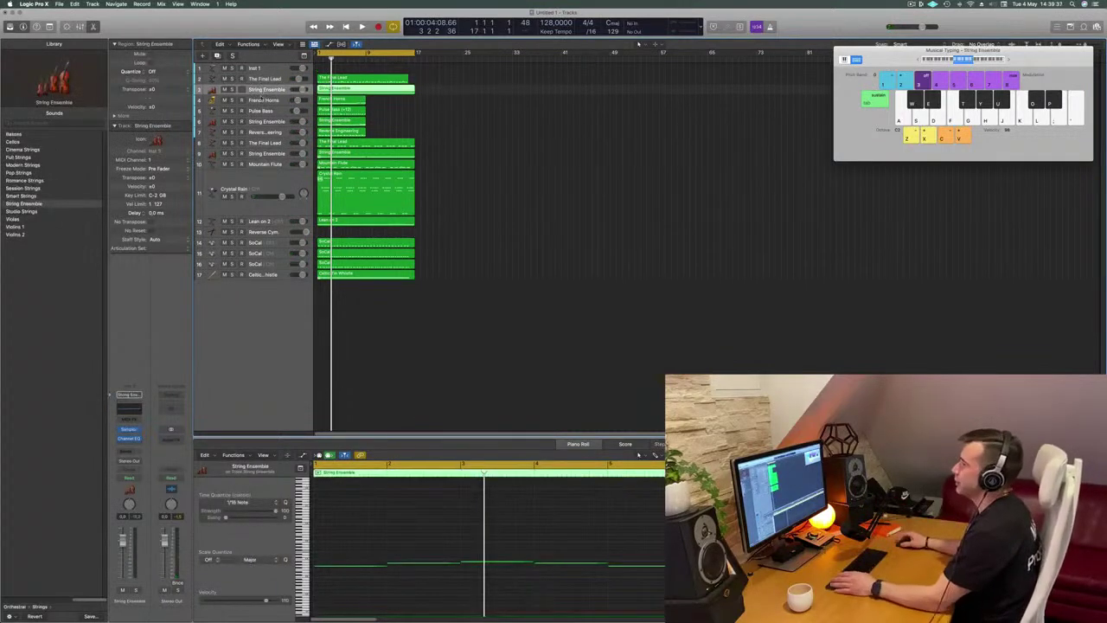
Move the third String Ensemble track above The Final Lead, solo it, and play it from the project start
drag(274, 91, 277, 79)
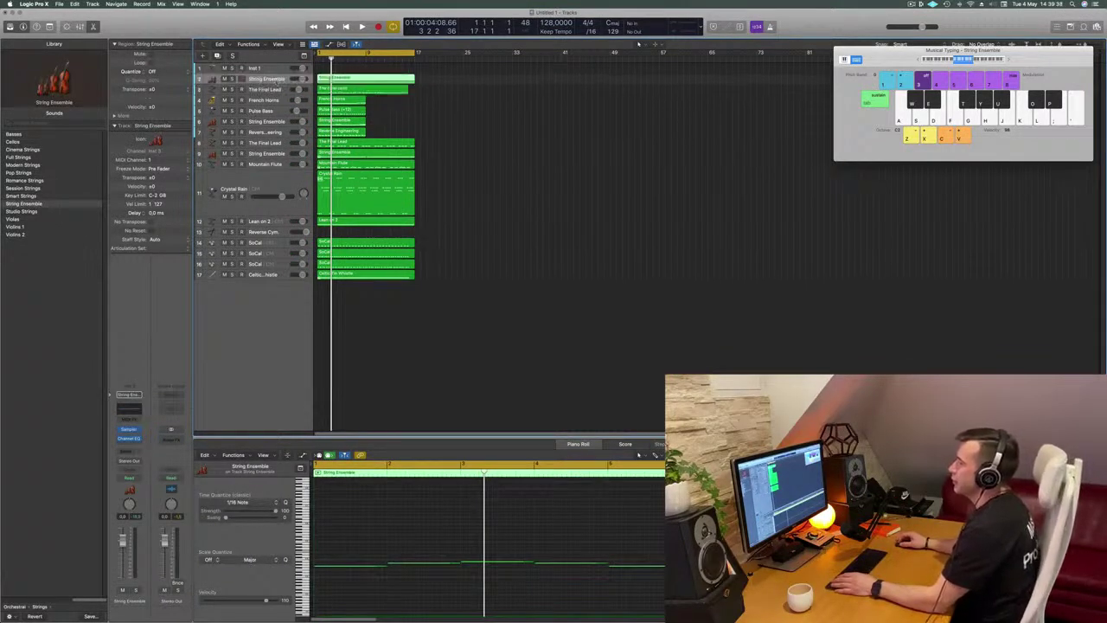
click(232, 79)
key(Return)
key(space)
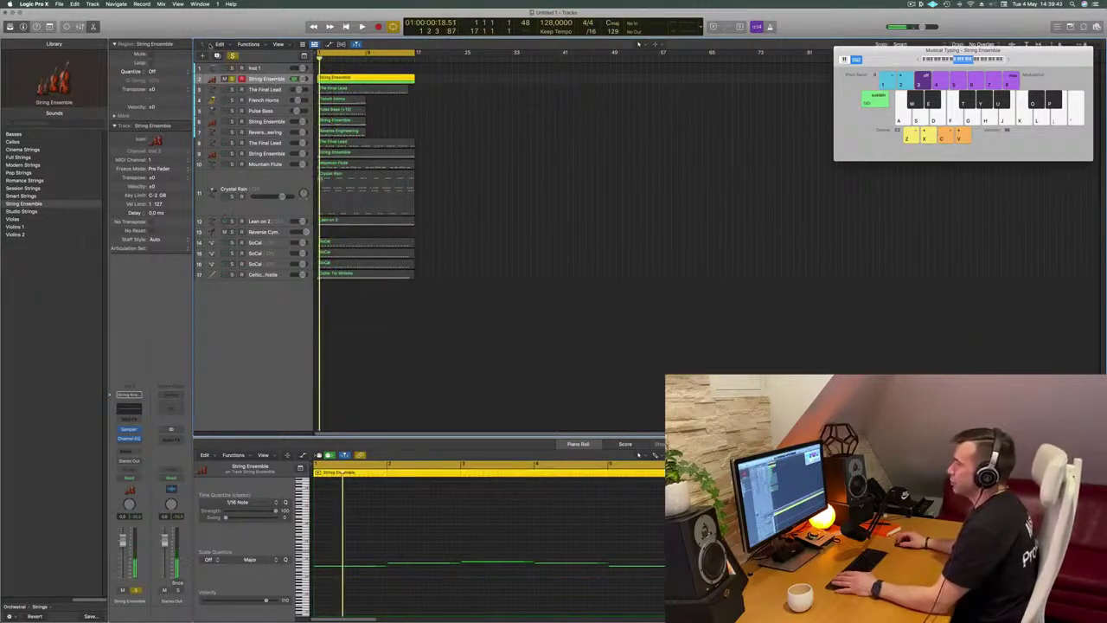
Duplicate the soloed String Ensemble track, copy its region onto the duplicate, and turn off the duplicate's solo
key(super+d)
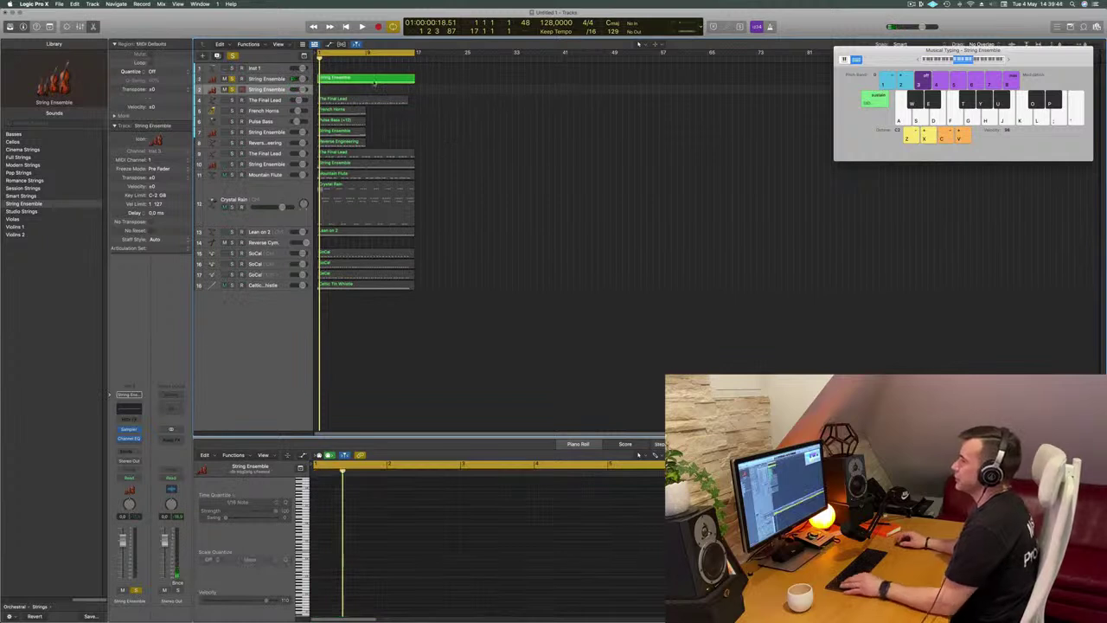
click(373, 81)
drag(386, 82, 387, 91)
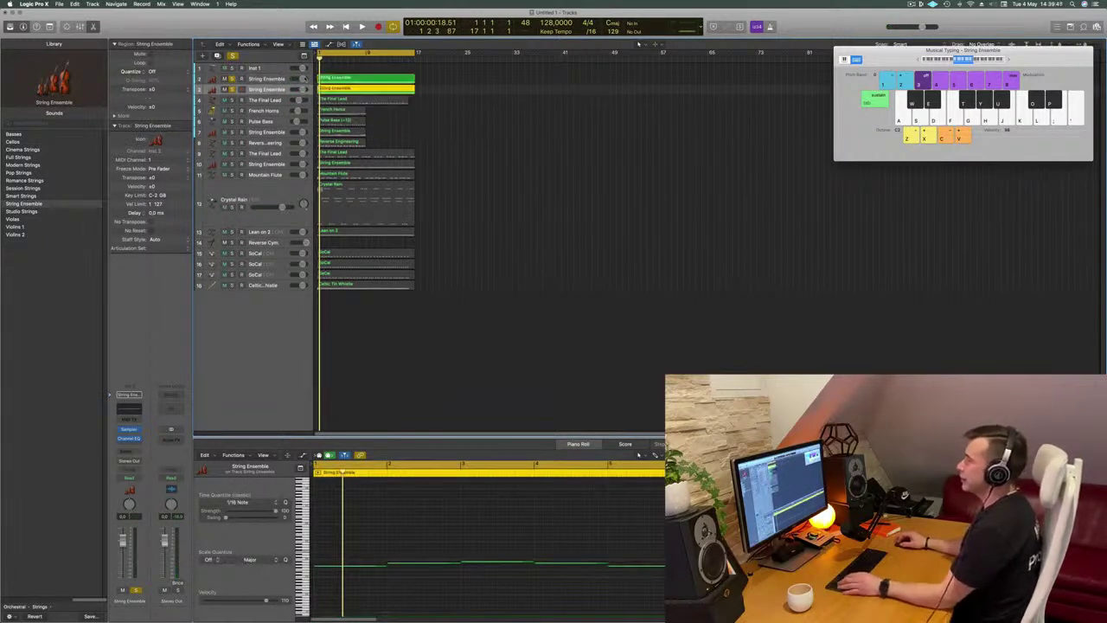
key(Up)
click(232, 89)
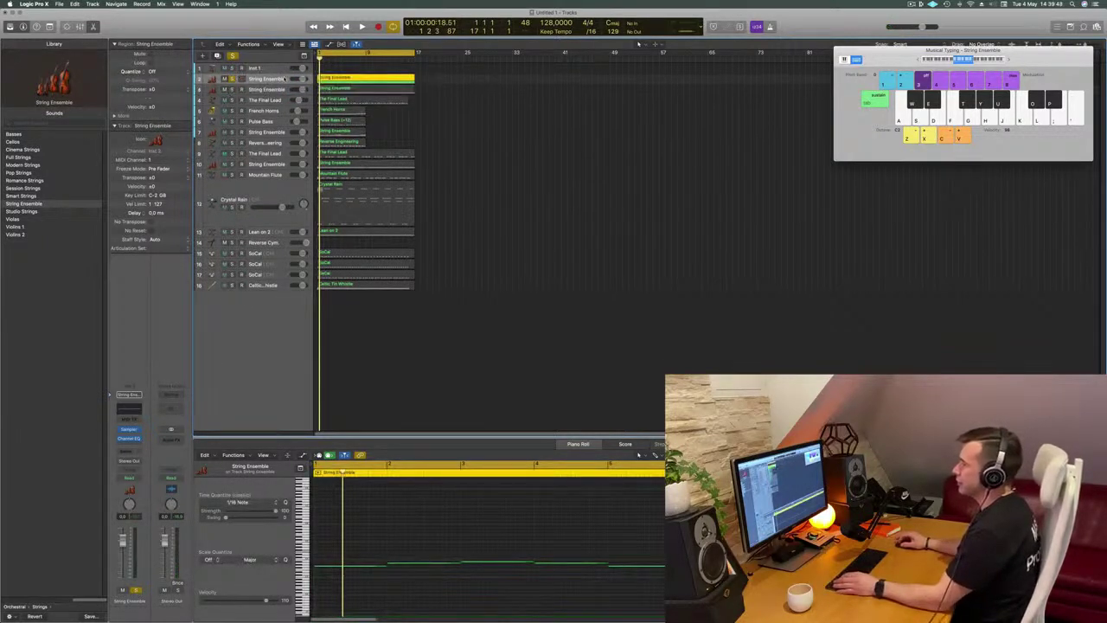
Replace the upper String Ensemble track's Sampler instrument with a stereo Alchemy synth
click(138, 430)
mouse_move(199, 468)
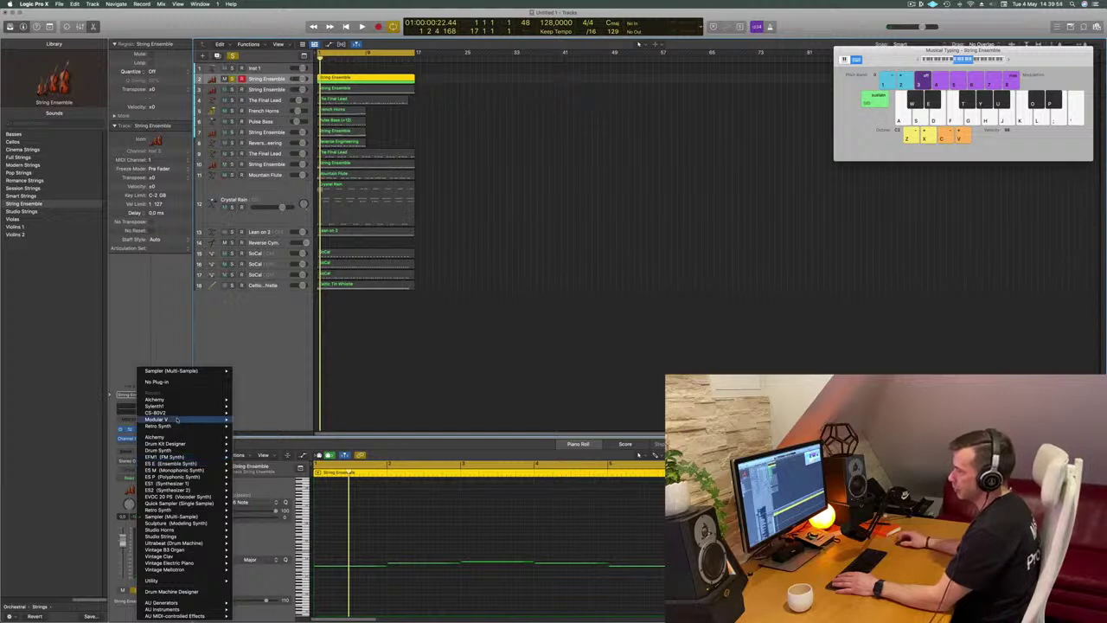
mouse_move(185, 402)
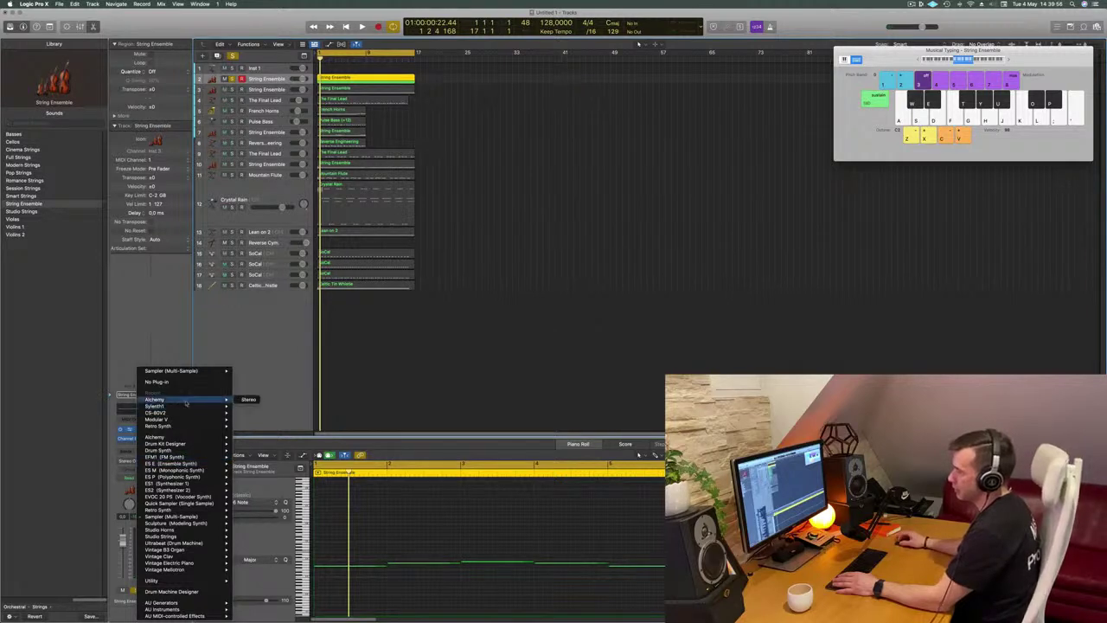
click(253, 398)
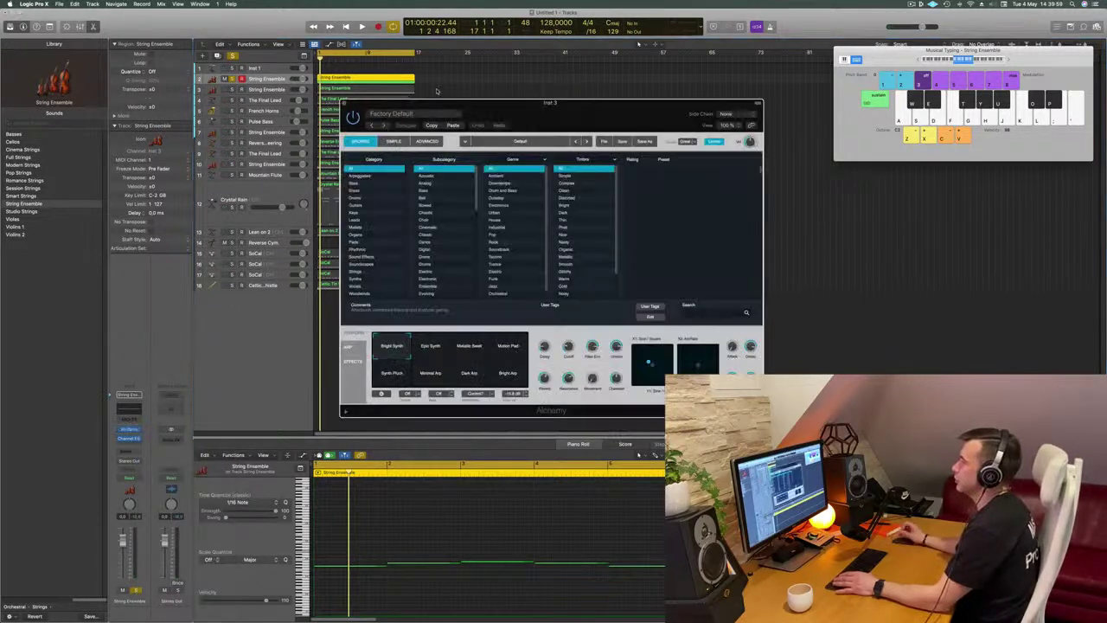
drag(540, 105, 473, 90)
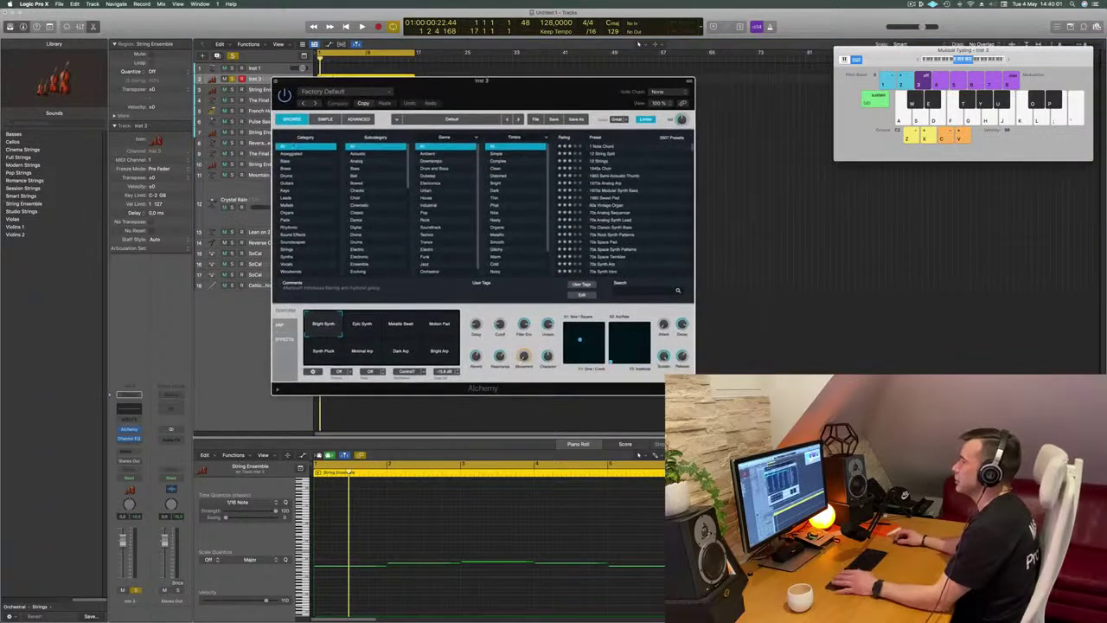
Filter the Alchemy presets to the Bass category, load 70s Synth Intro, and preview it
click(286, 162)
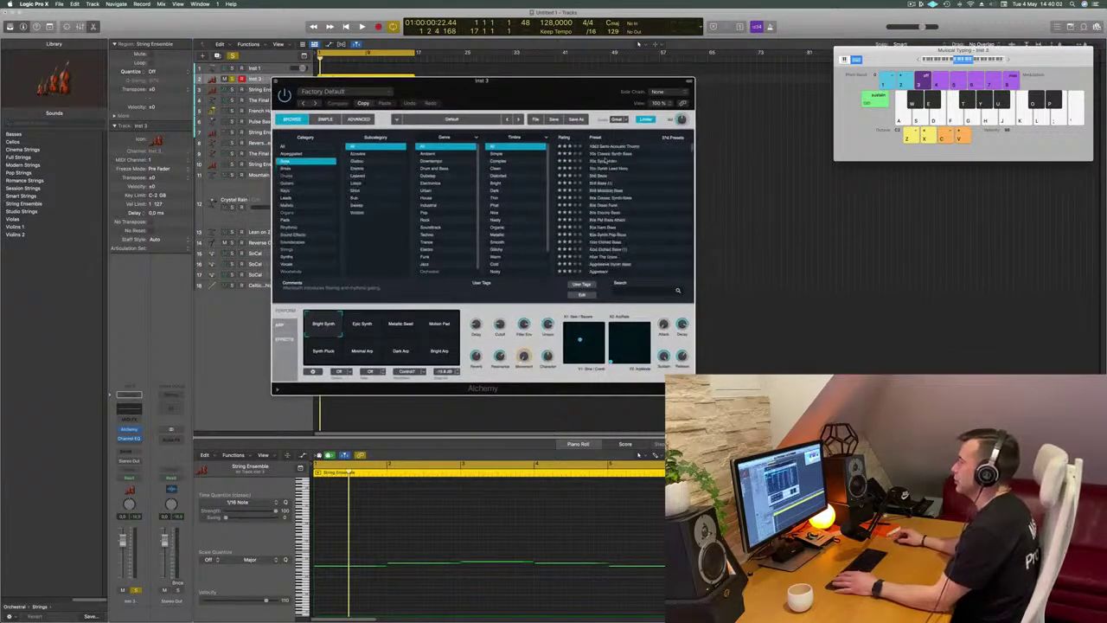
click(605, 161)
drag(556, 96, 807, 107)
key(space)
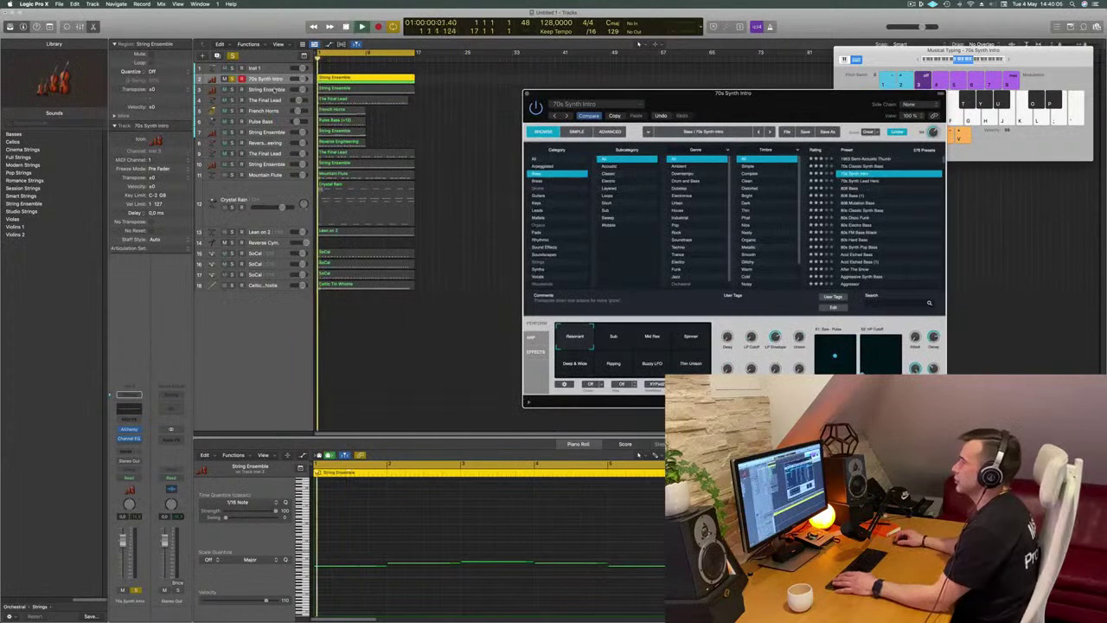
key(space)
Transpose all notes in the 70s Synth Intro track's region down two octaves and play the result
click(468, 527)
key(super+a)
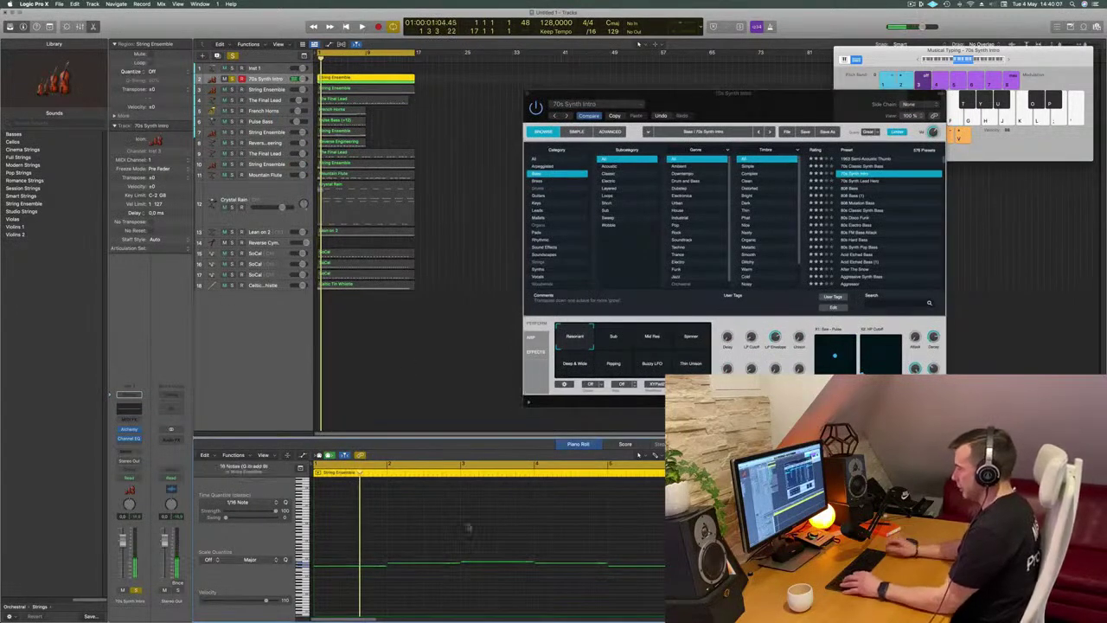
key(shift+alt+Down)
key(shift+alt+Down)
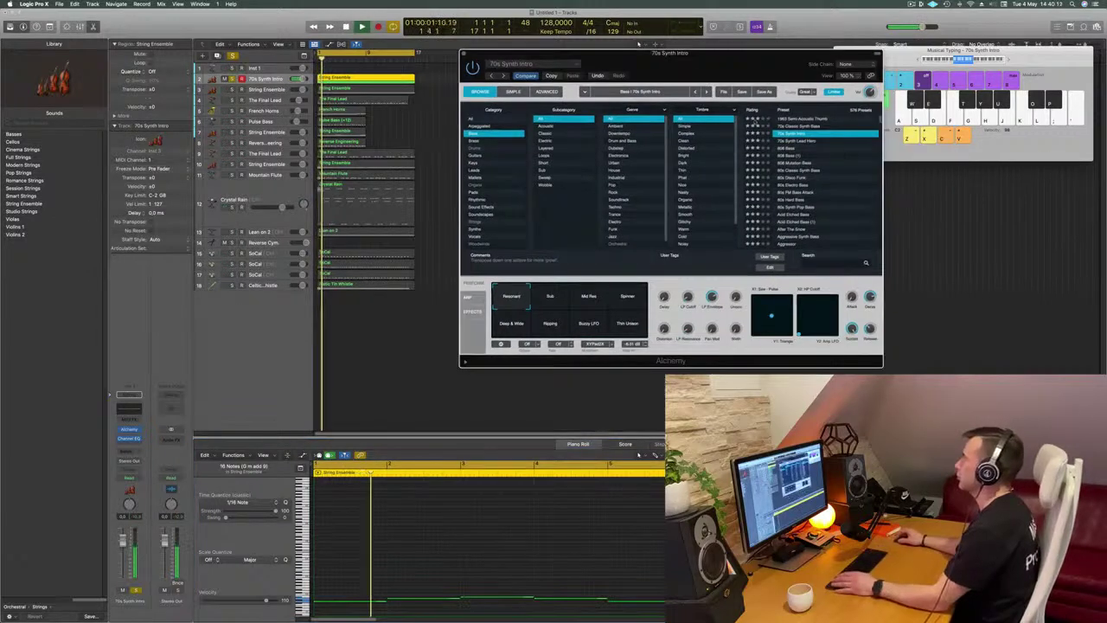
key(space)
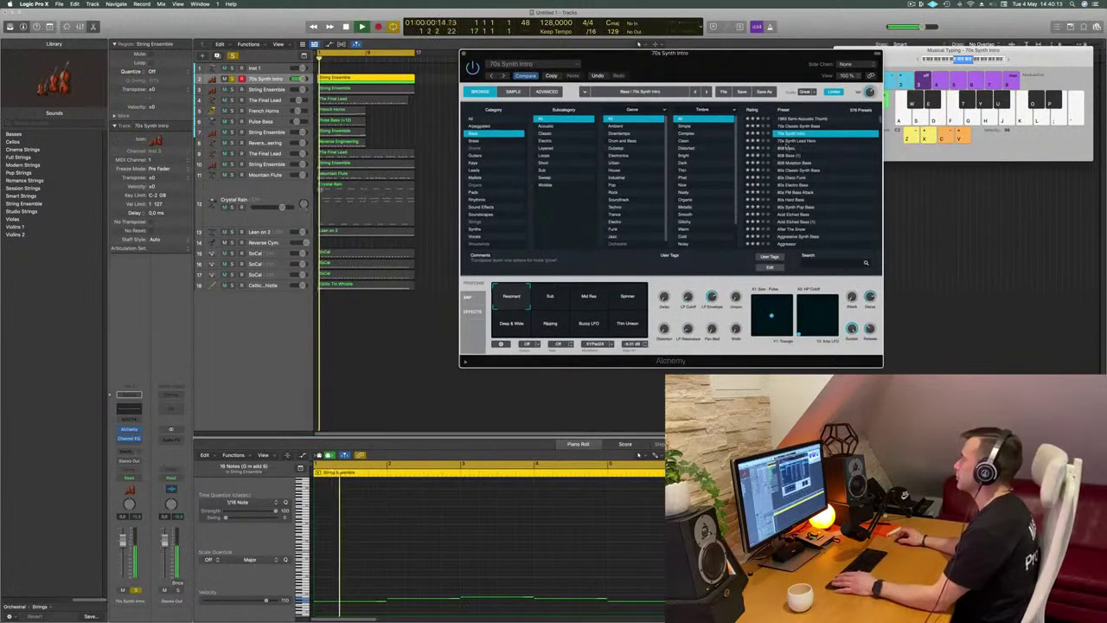
Audition the Alchemy bass presets one after another from 70s Synth Intro down to 80s Disco Funk
key(Down)
key(space)
key(space)
key(space)
key(space)
click(788, 149)
key(Down)
key(Down)
key(Down)
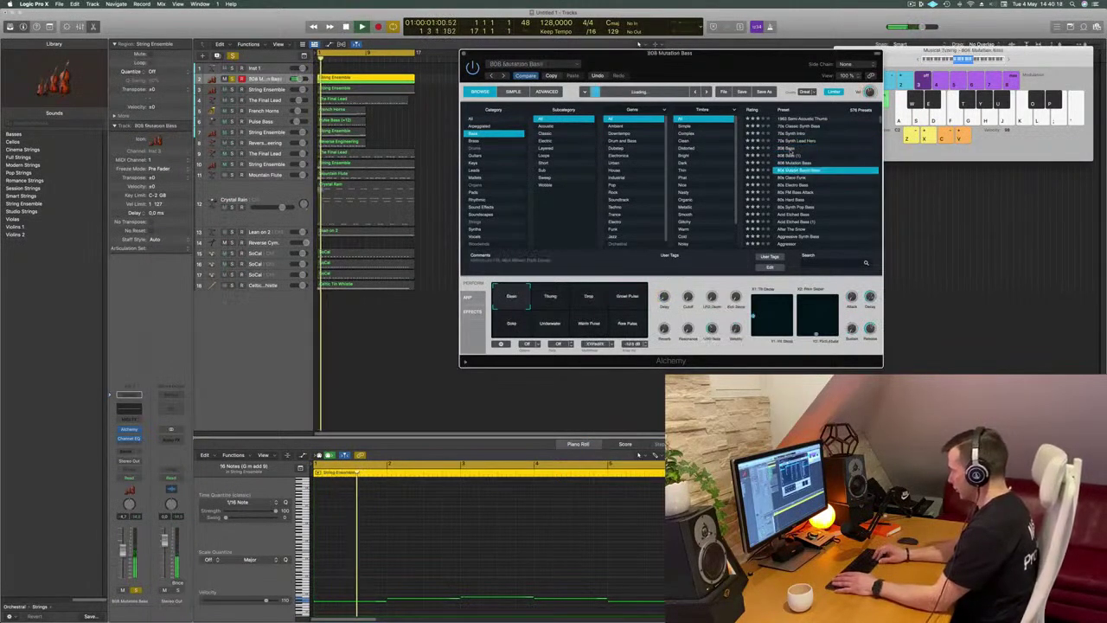
key(Down)
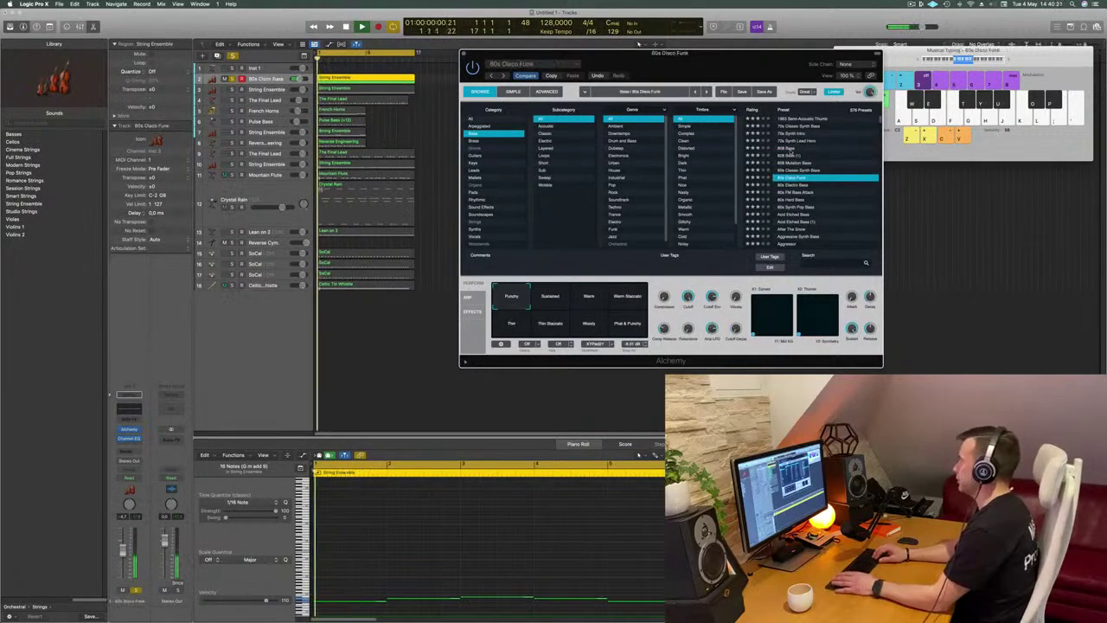
Continue auditioning the bass presets through 80s Synth Pop Bass to Acid Etched Bass (1)
key(Down)
key(Down)
key(Down)
key(Down)
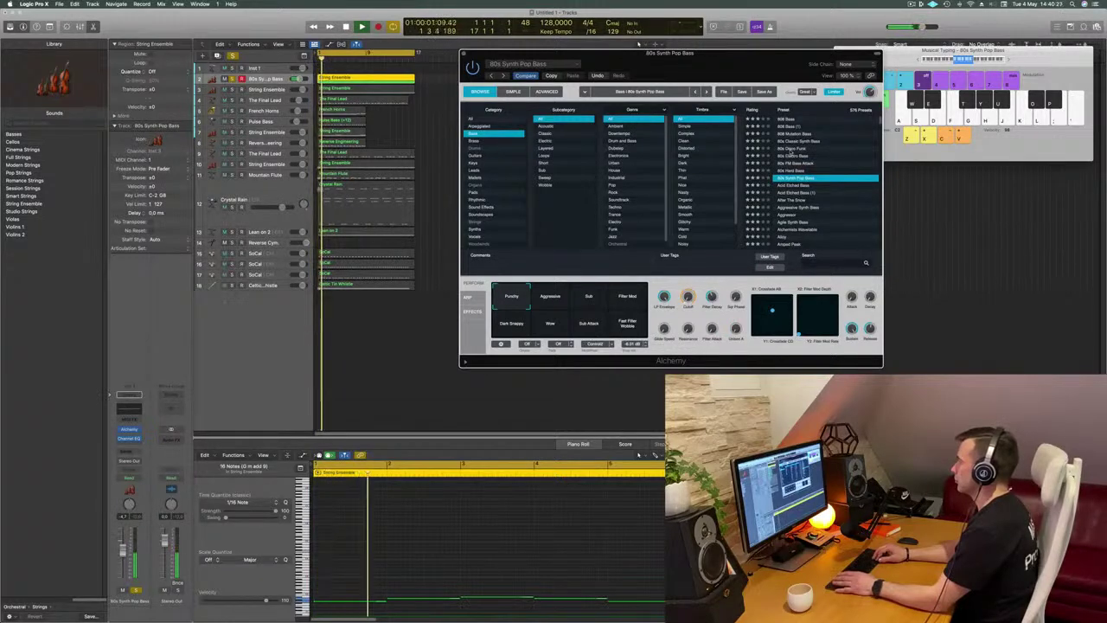
key(Down)
key(Down)
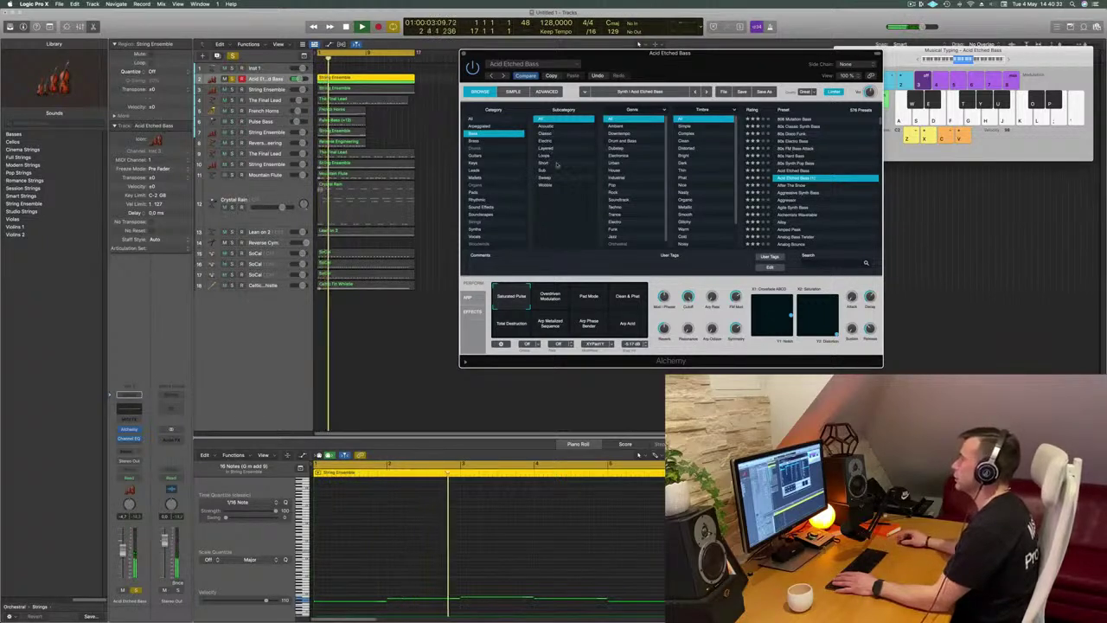
scroll(703, 157, down, 2)
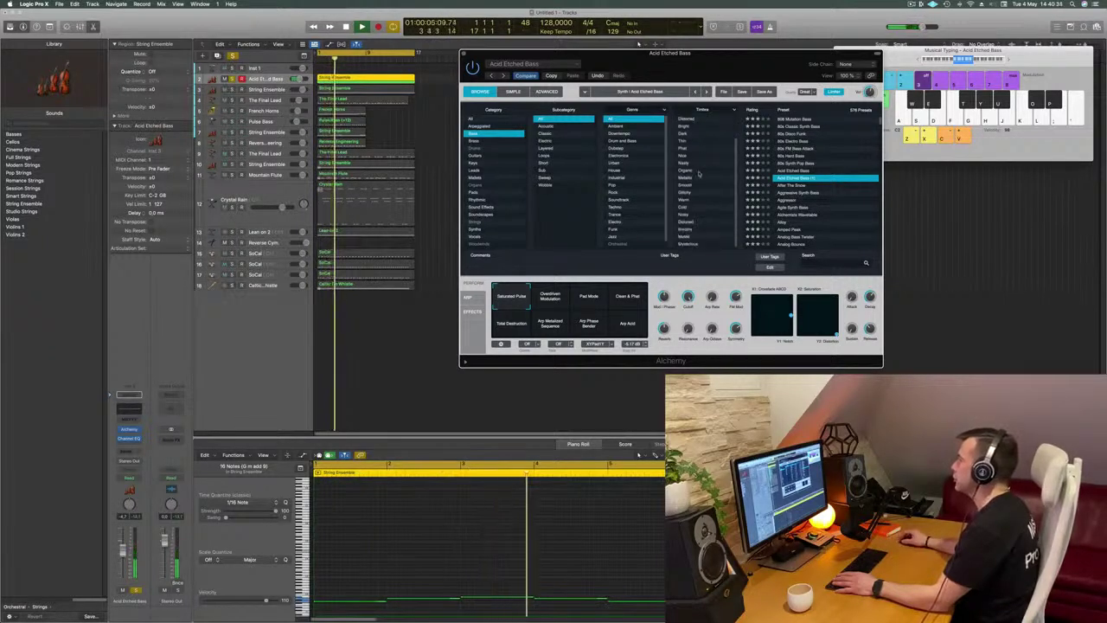
scroll(719, 130, up, 2)
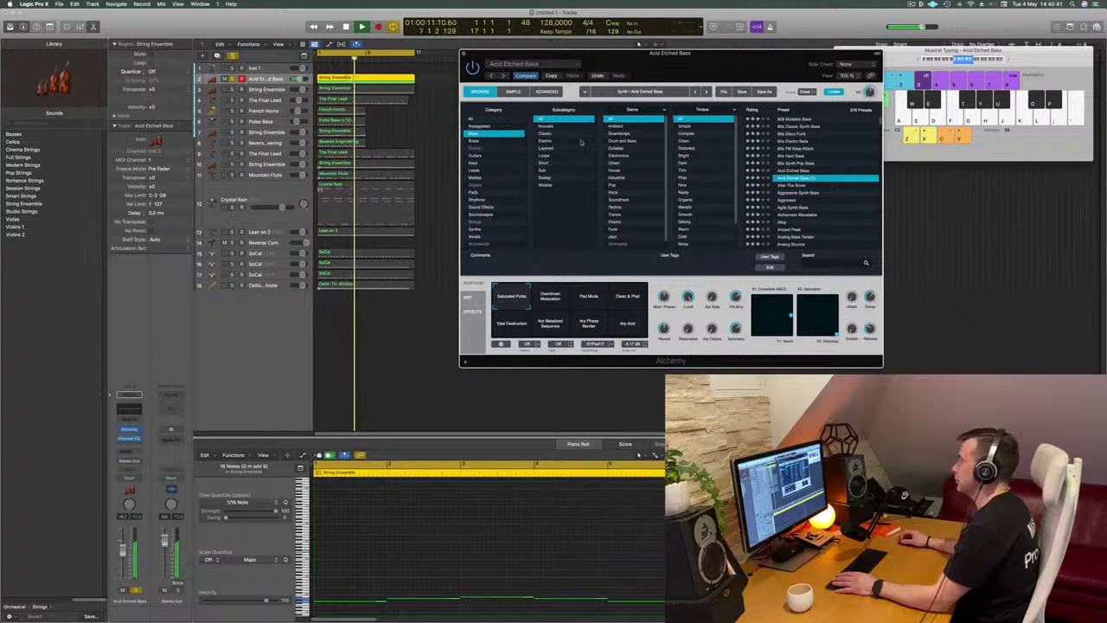
Load the After The Snow bass preset, compare it with Aggressive Synth Bass, and return to After The Snow
click(789, 187)
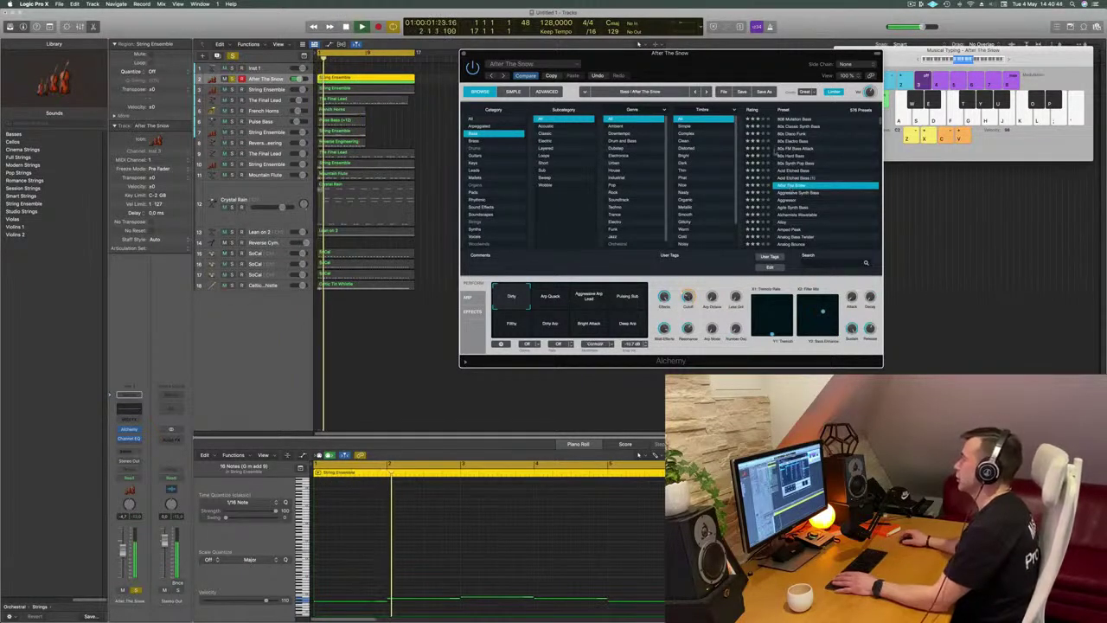
drag(638, 51, 692, 45)
click(853, 186)
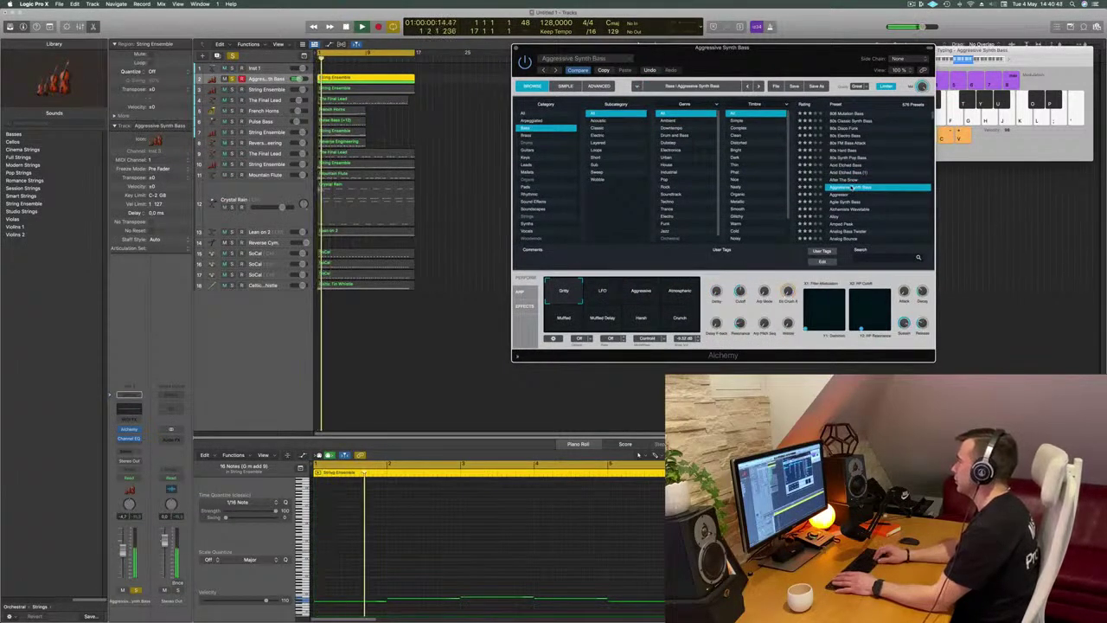
key(Up)
scroll(852, 186, down, 1)
key(space)
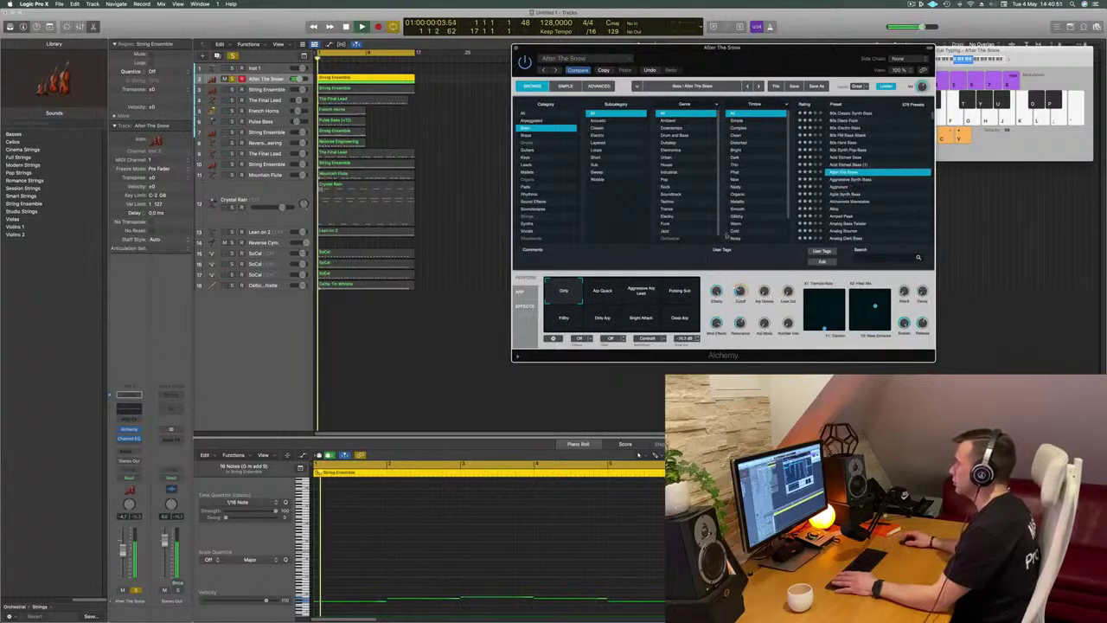
Try After The Snow's Arp Quack, Aggressive Arp Lead and Pulsing Sub performance variations during playback
click(603, 296)
key(space)
key(space)
click(641, 292)
click(676, 294)
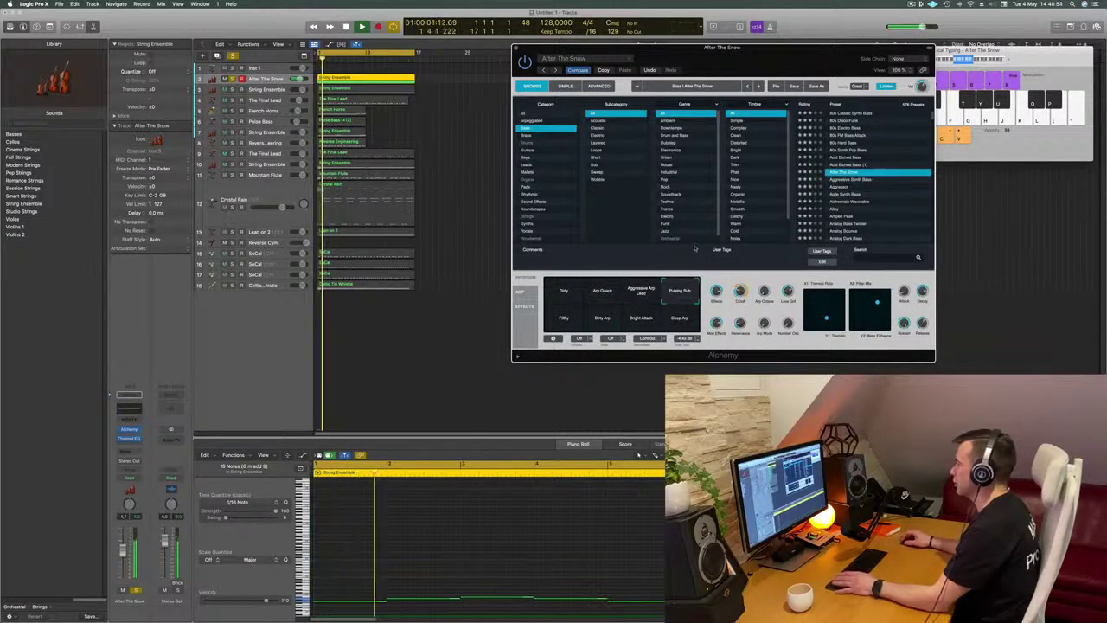
drag(767, 61, 636, 26)
Restart from the beginning and compare the Filthy, Deep Arp and Pulsing Sub variations
key(Return)
click(434, 283)
click(549, 283)
click(546, 252)
click(548, 283)
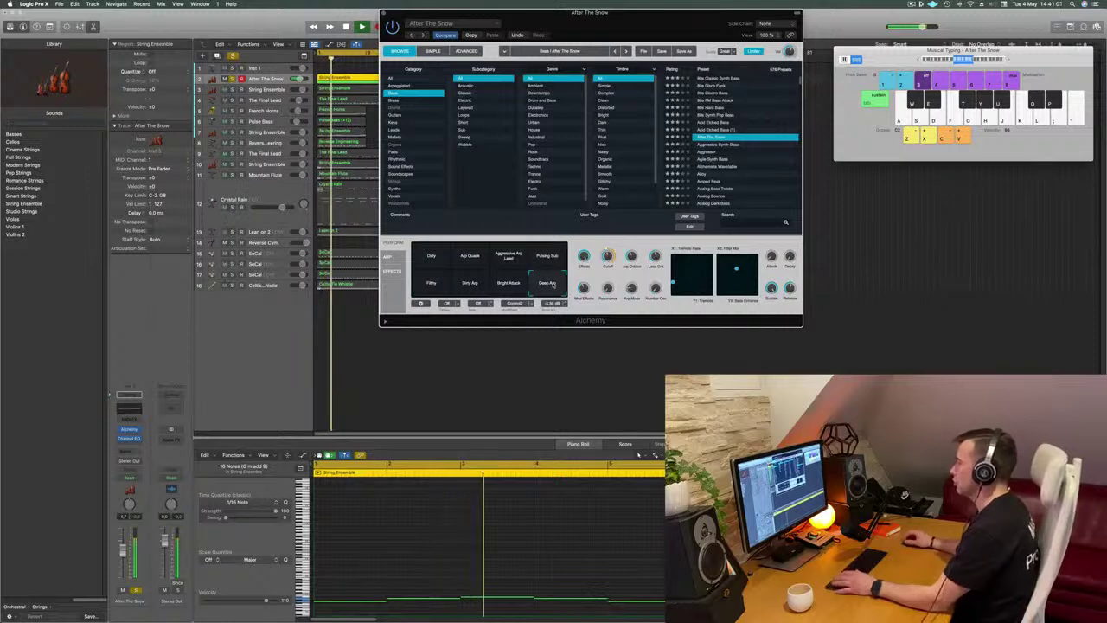
click(550, 257)
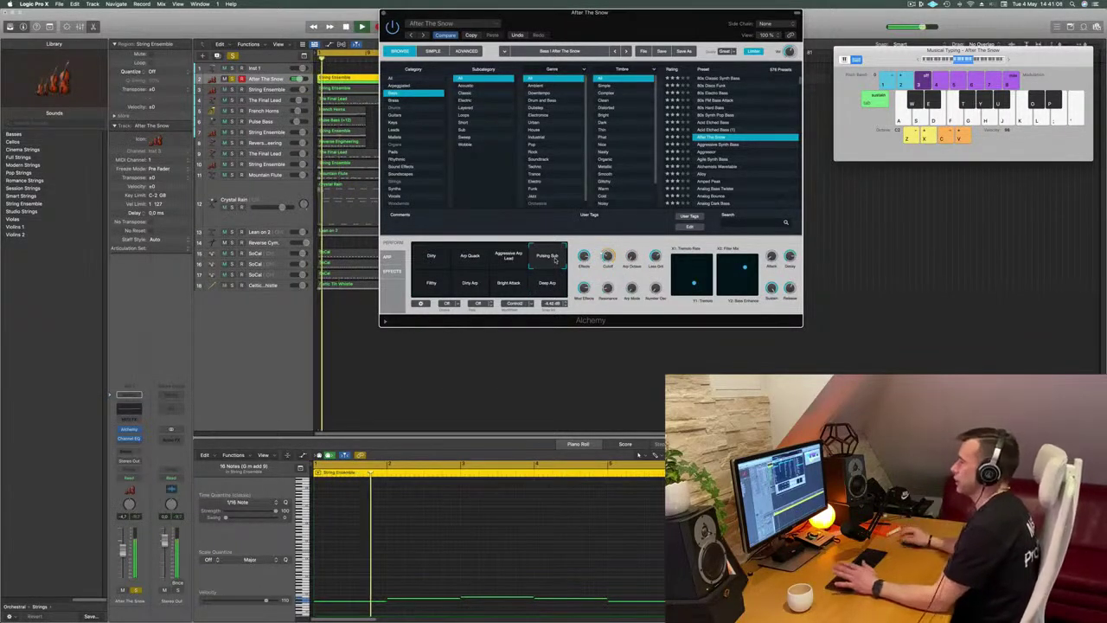
Run through the Filthy, Dirty Arp, Bright Attack and Pulsing Sub variations and settle on Deep Arp
click(548, 282)
click(431, 282)
click(474, 285)
click(516, 288)
click(545, 291)
click(555, 258)
click(552, 288)
drag(646, 16, 904, 26)
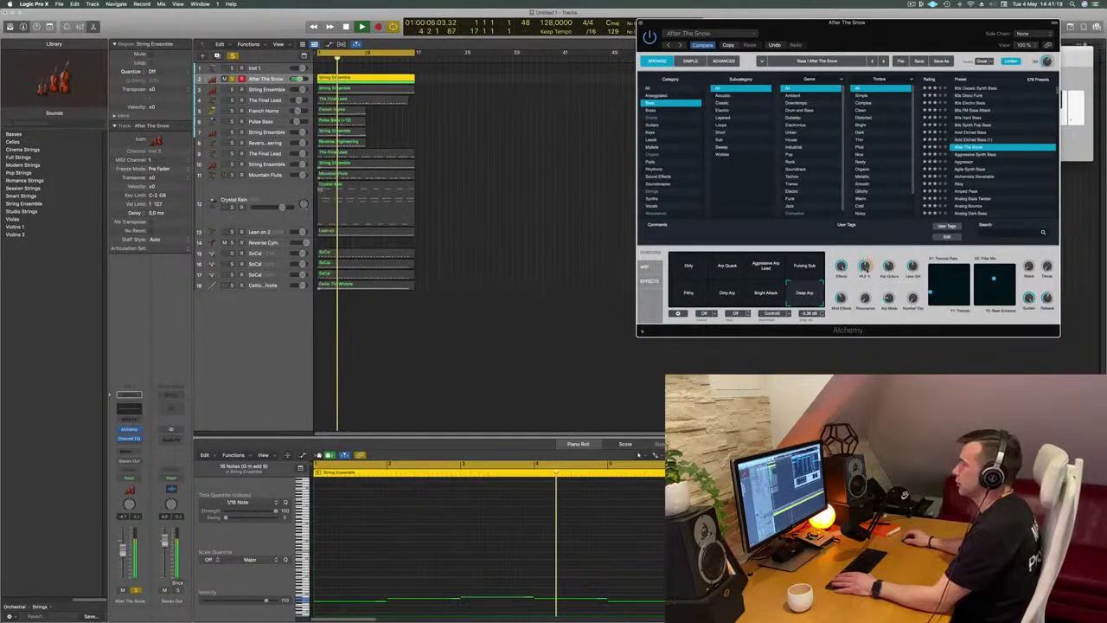
Listen to the opening of the soloed After The Snow bass part several times
key(space)
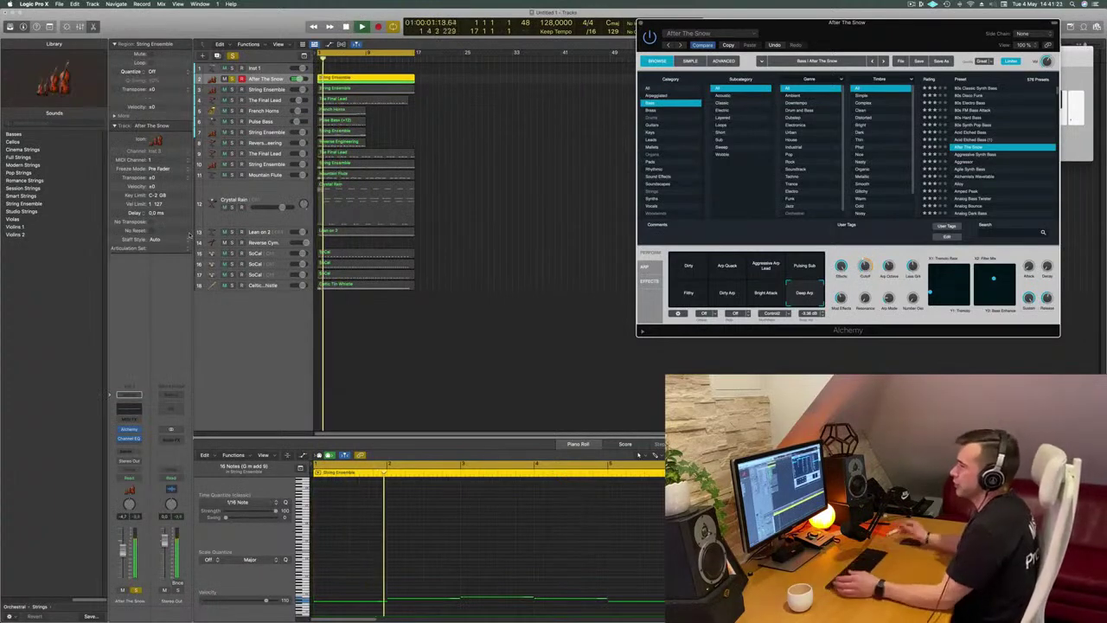
click(363, 28)
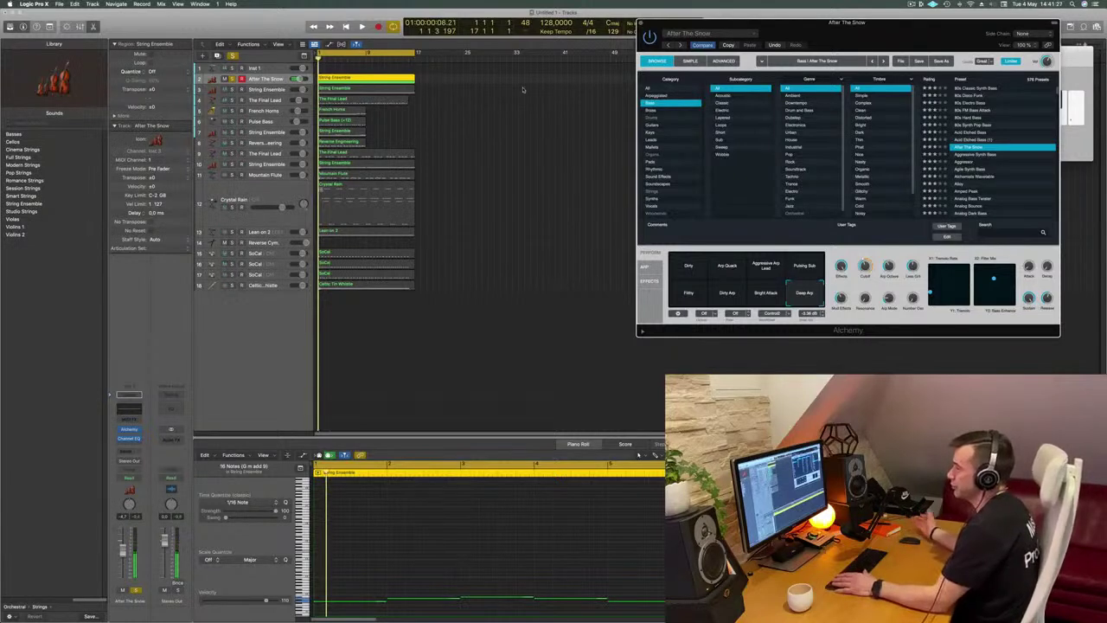
key(space)
key(space)
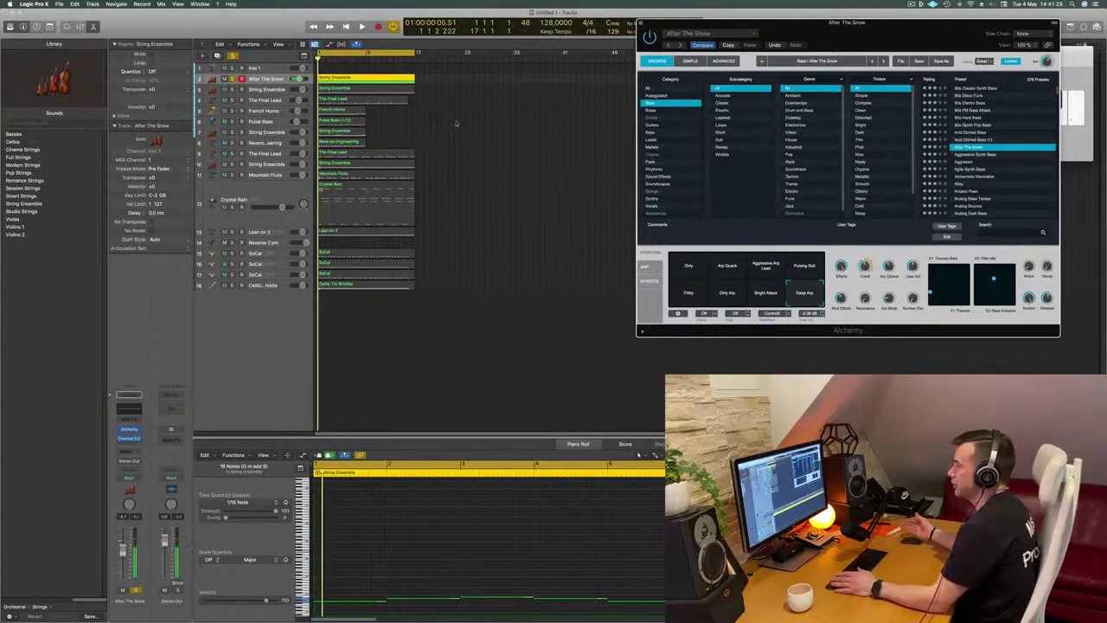
key(space)
key(space)
key(space)
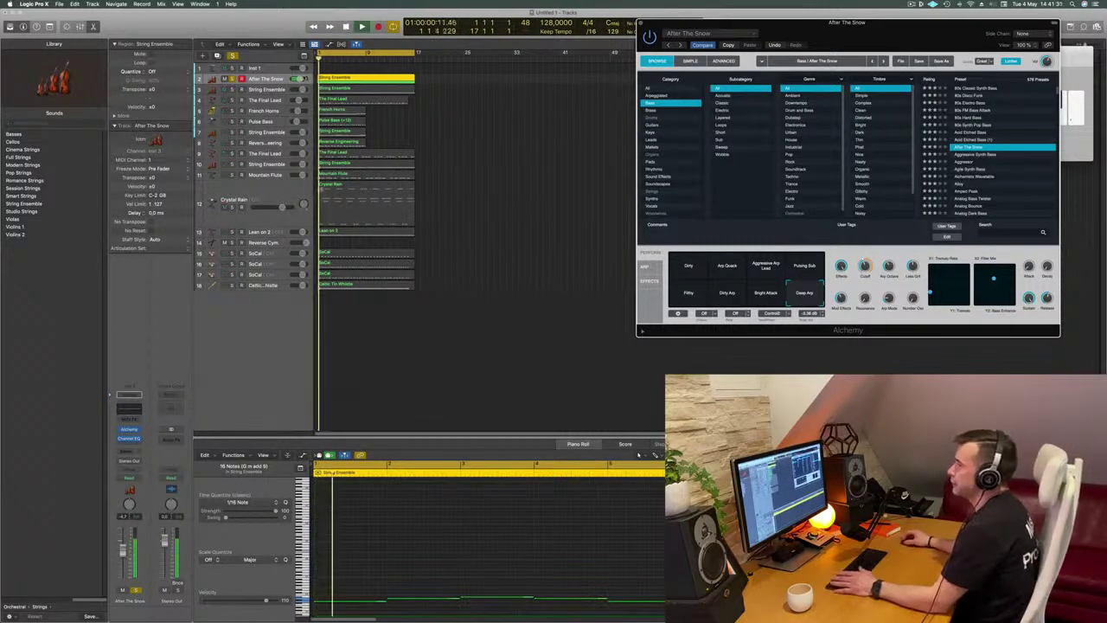
Move a SoCal drum track directly below After The Snow, solo it as well, and play both together
click(275, 79)
key(space)
drag(285, 172, 288, 88)
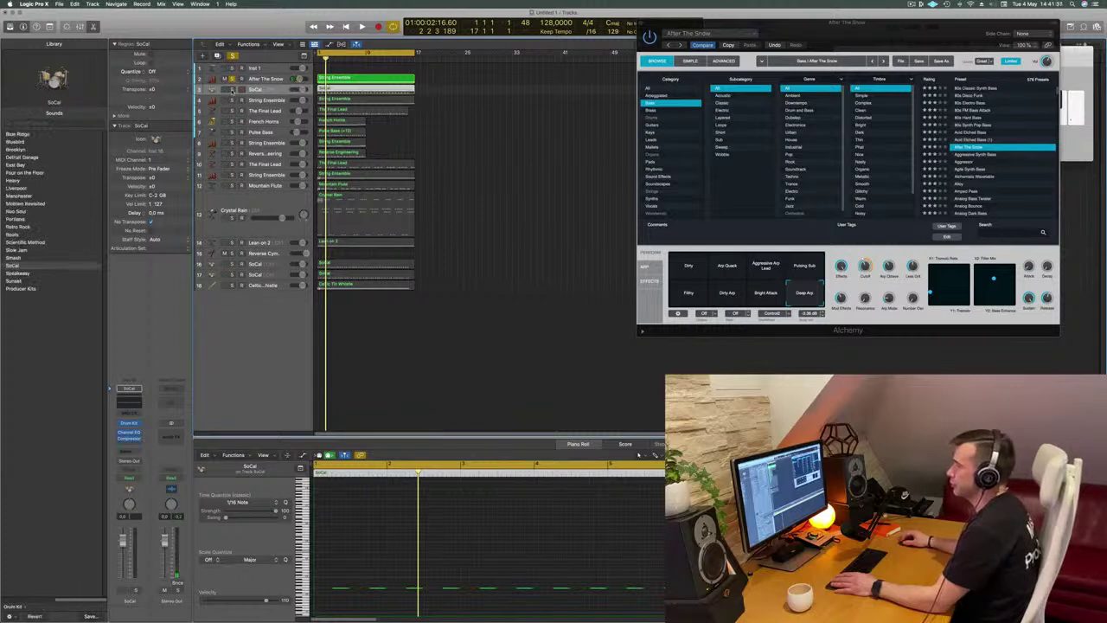
key(space)
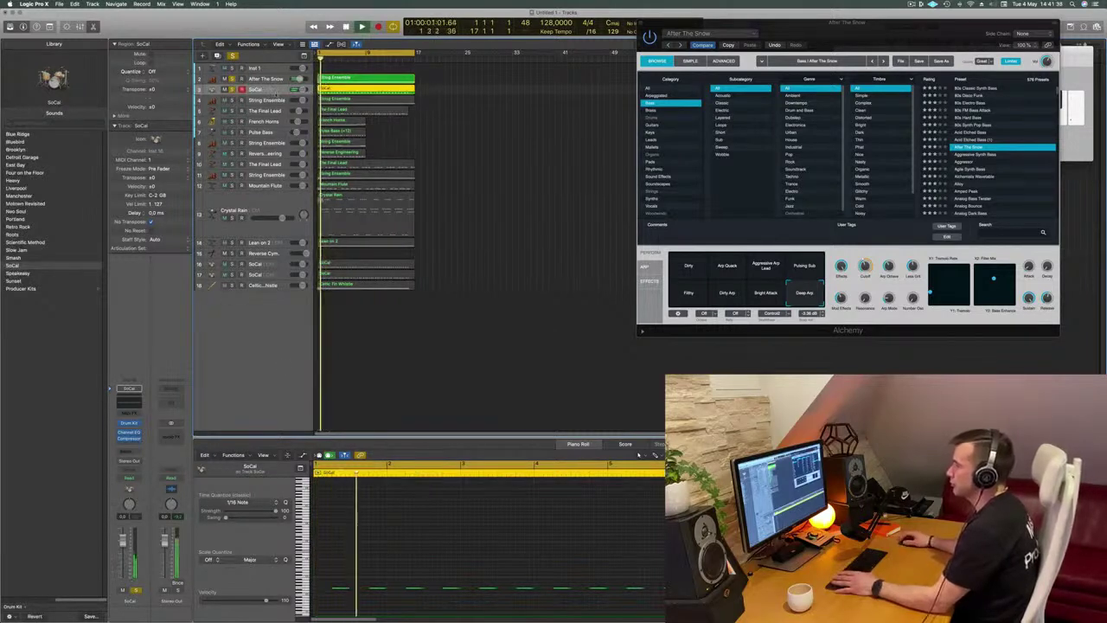
scroll(413, 576, down, 3)
scroll(413, 577, down, 5)
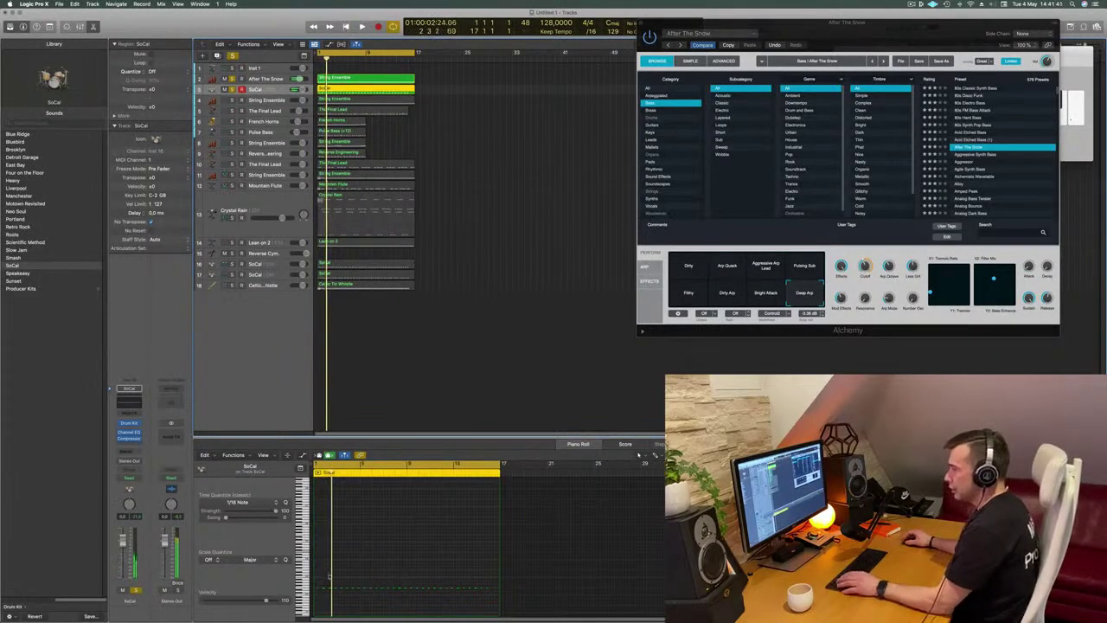
scroll(372, 580, up, 4)
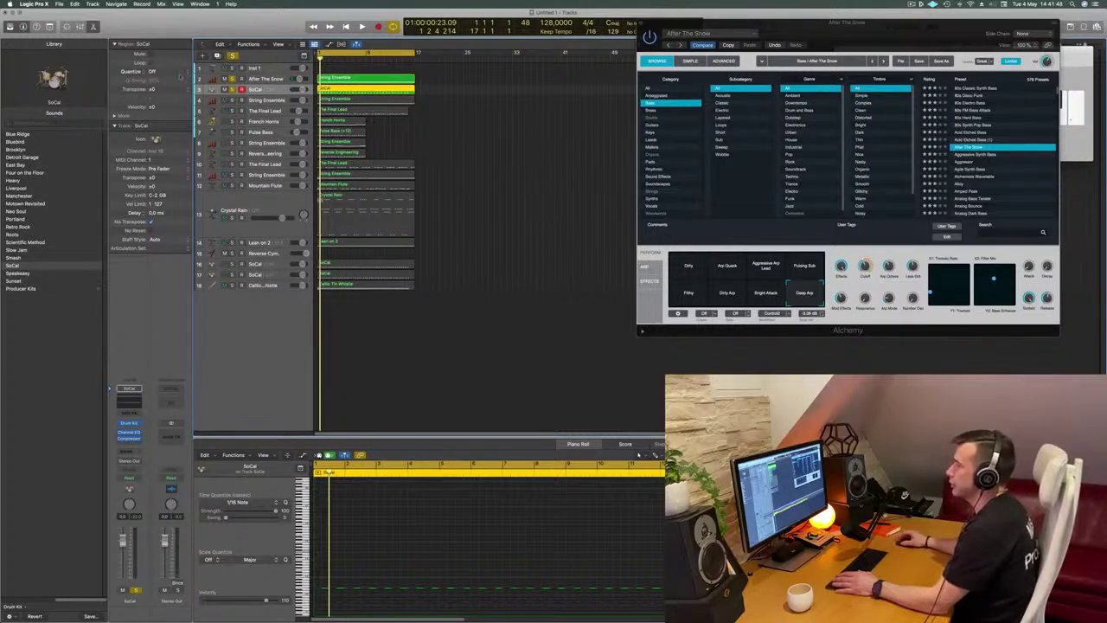
Load Drum Machine Designer as the instrument on the Inst 1 track and expand its track stack
click(211, 67)
click(134, 432)
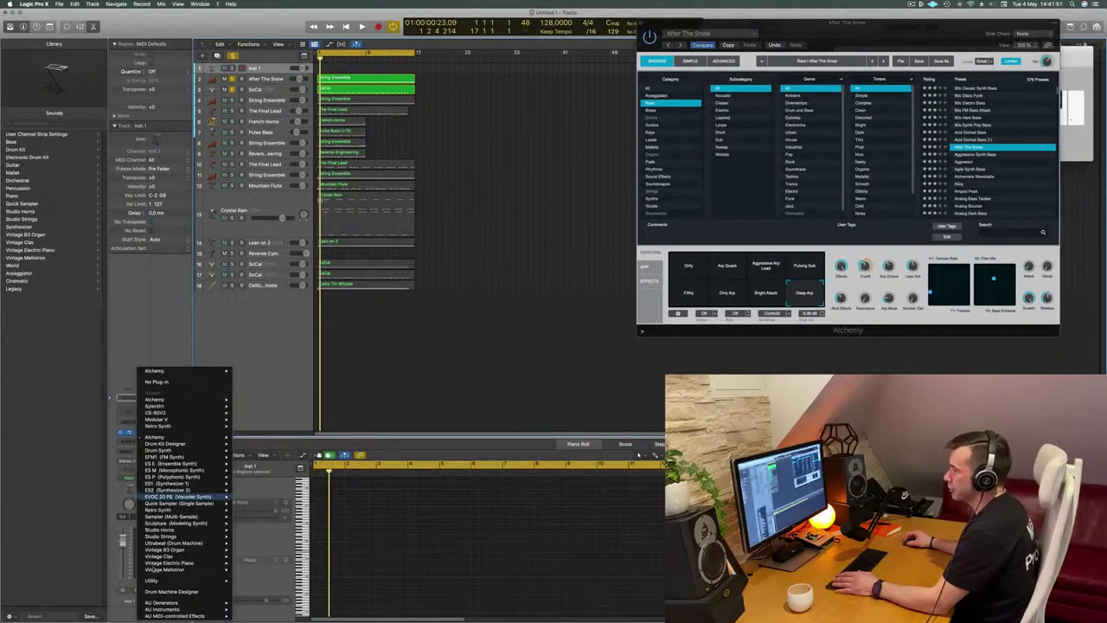
click(173, 591)
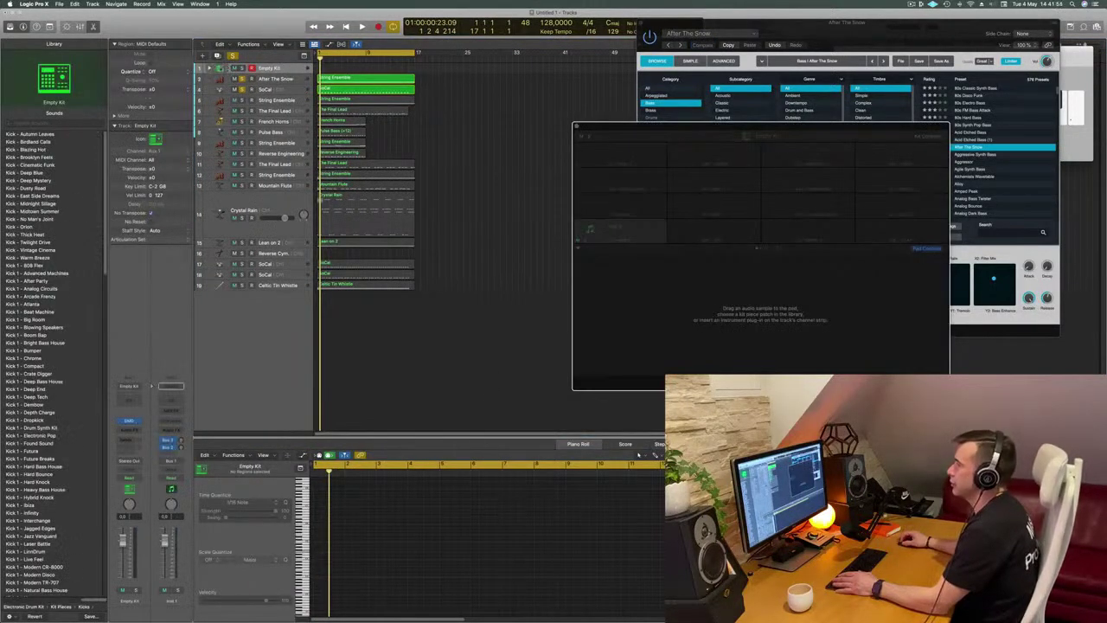
click(209, 68)
Play the soloed bass and drums and select the SoCal region below After The Snow
key(space)
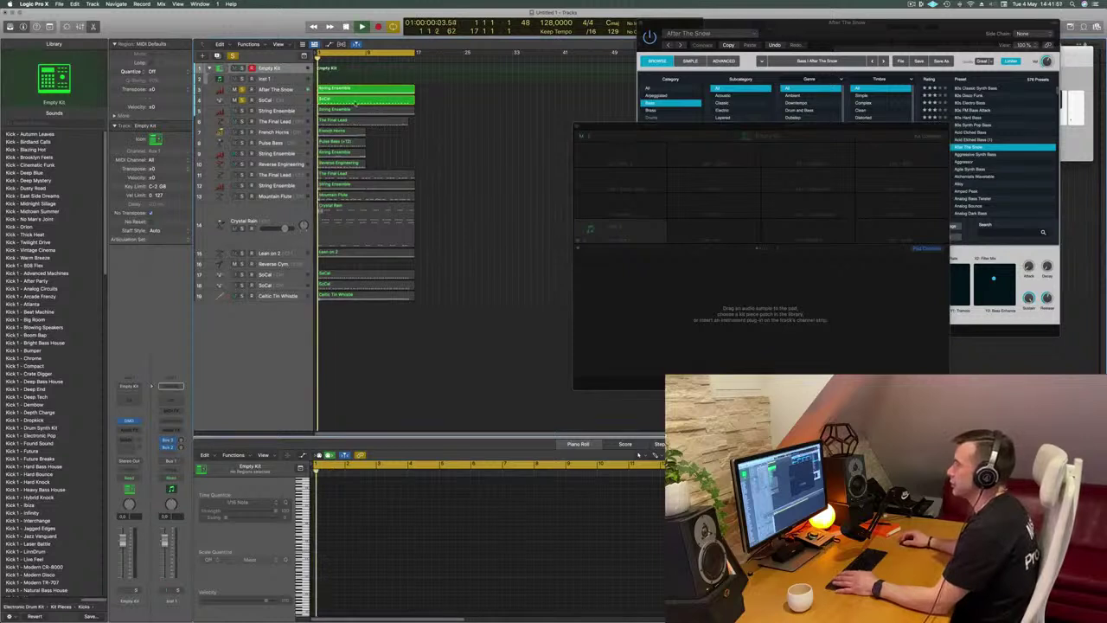
click(381, 100)
key(space)
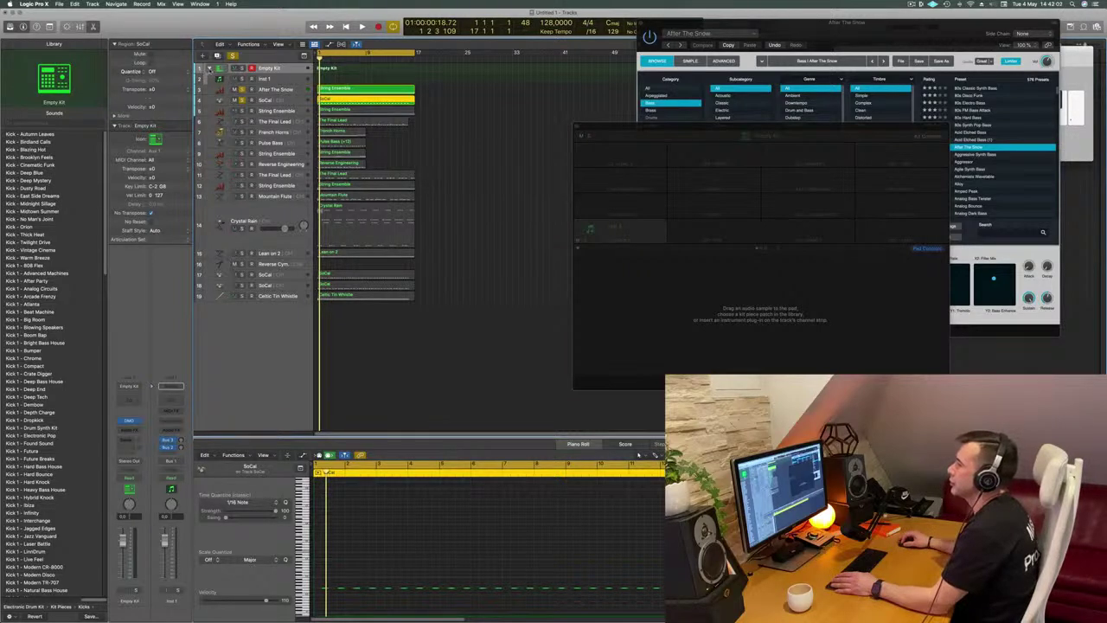
Try the Cinematic Funk kit on the drum machine track and replace it with the Futura kit
click(290, 69)
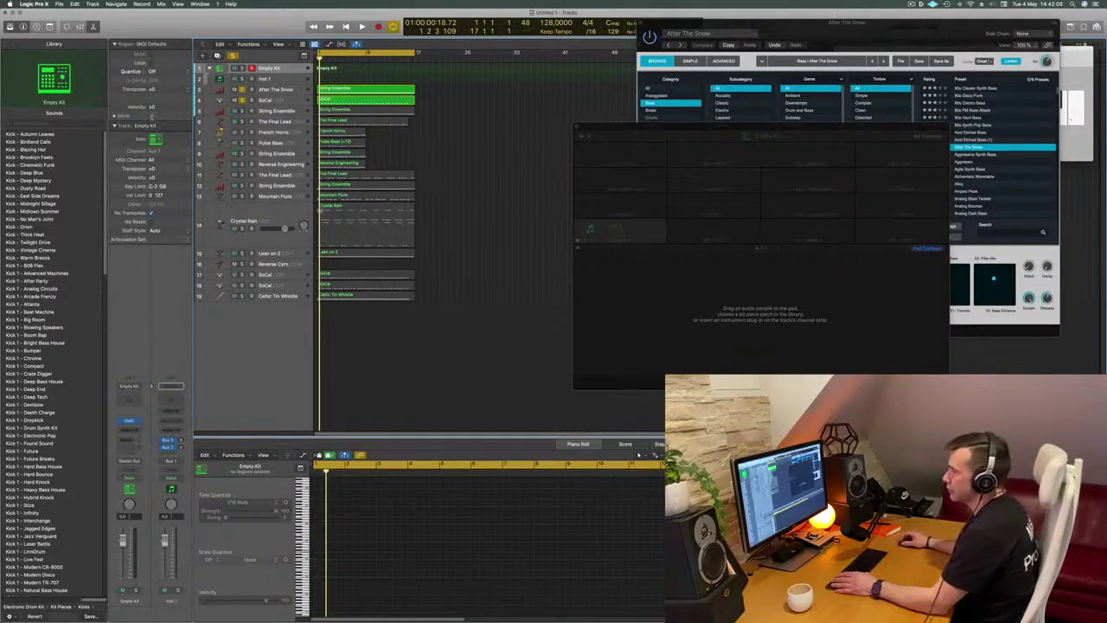
click(283, 79)
click(283, 70)
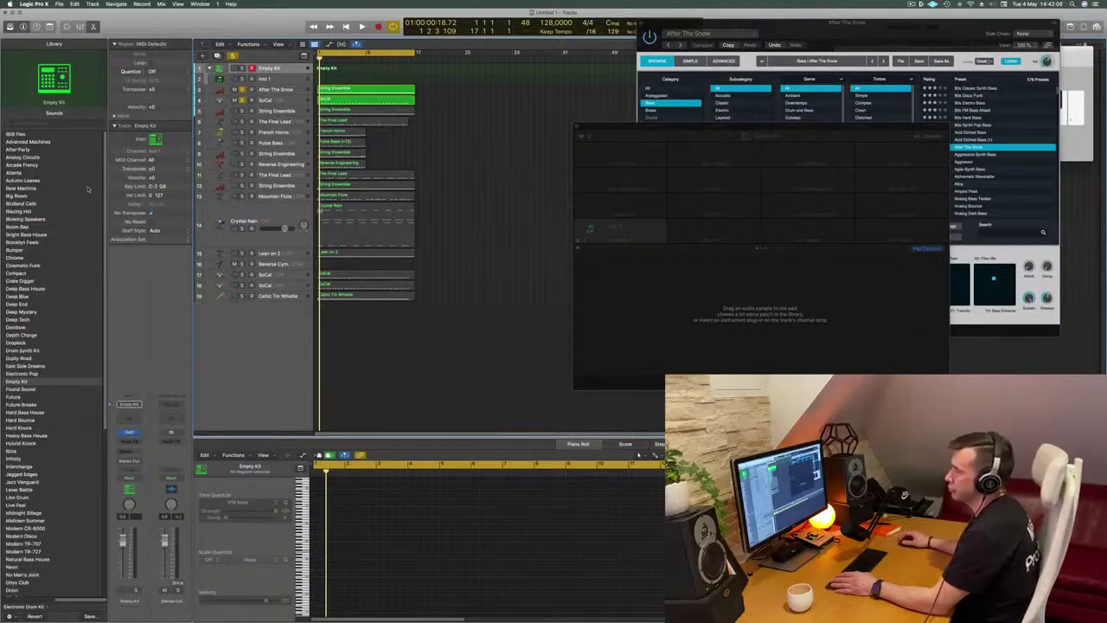
click(24, 265)
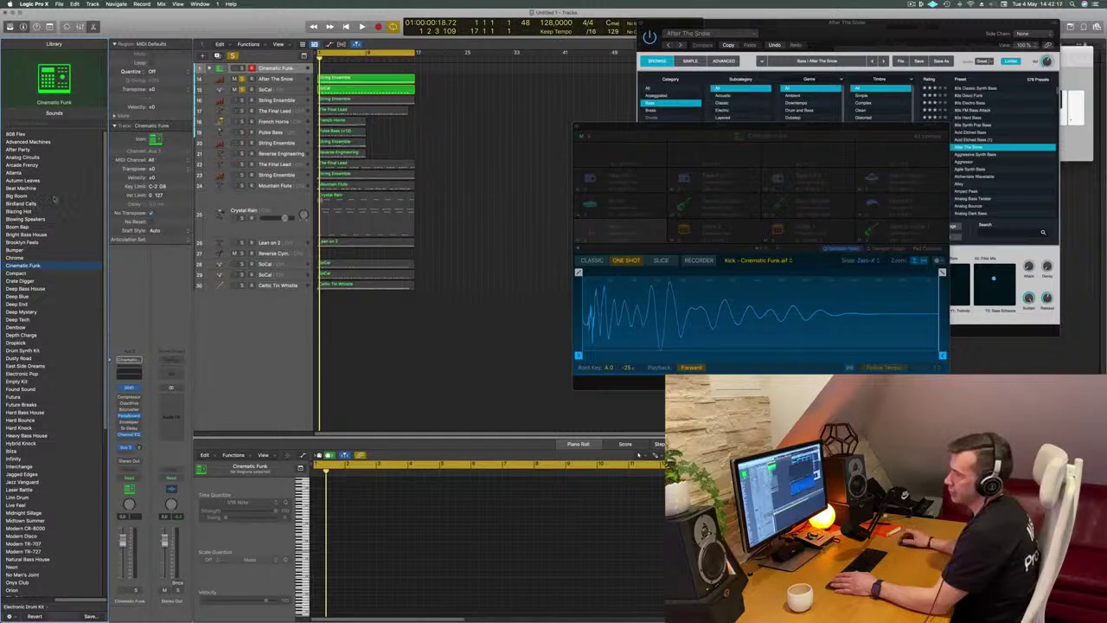
scroll(75, 228, down, 3)
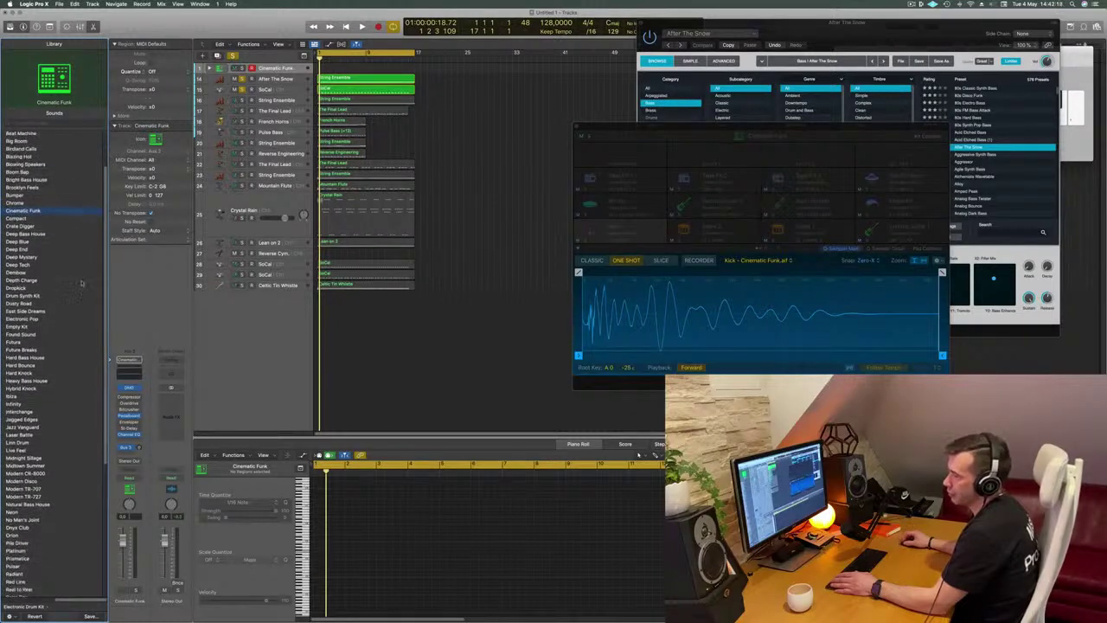
scroll(81, 283, down, 3)
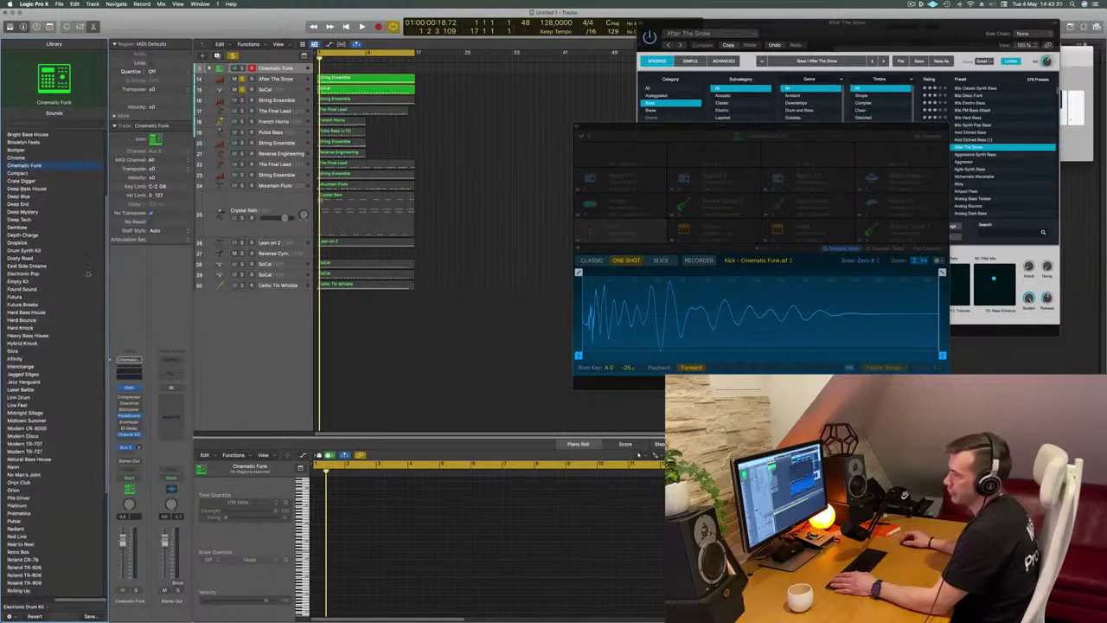
click(15, 298)
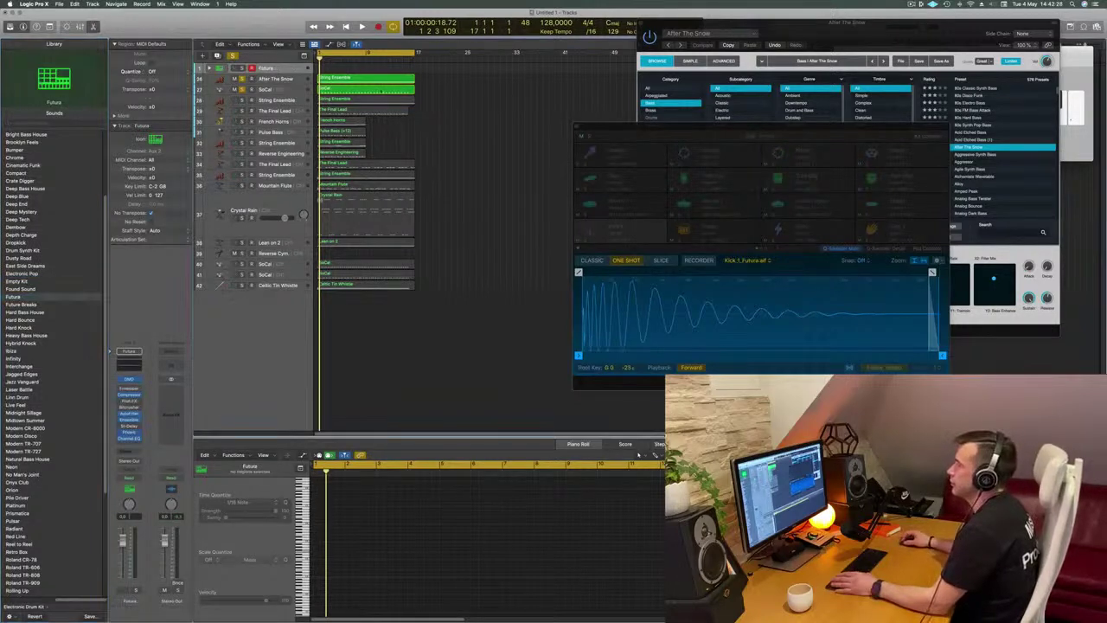
Expand the Futura kit, try the SoCal region on Kick 2, and move it to the Snare 1 track
click(390, 92)
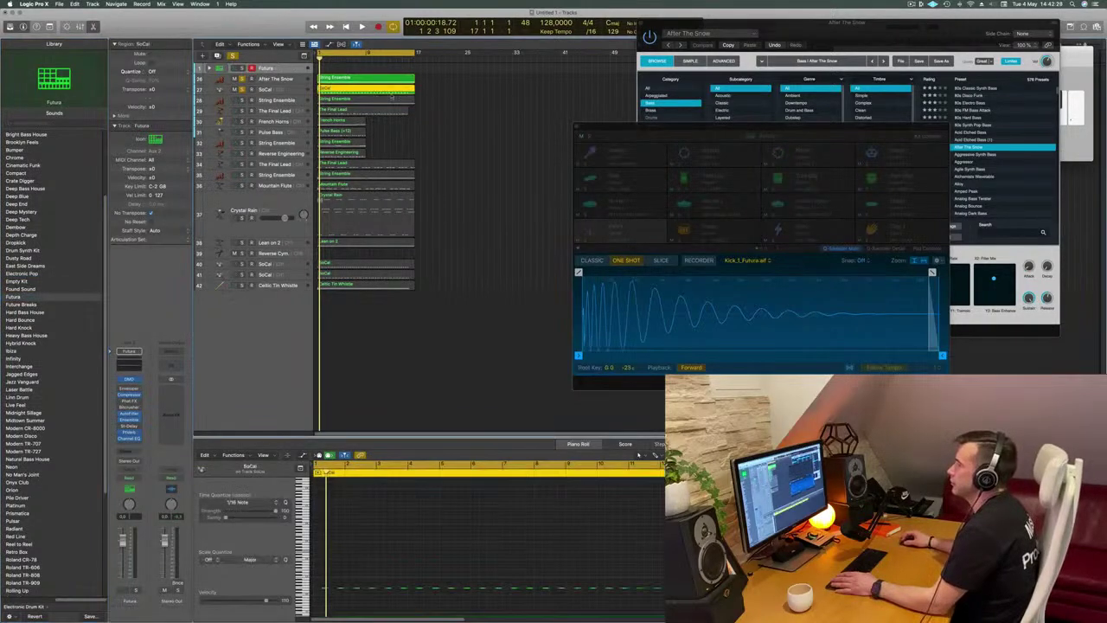
click(208, 67)
click(474, 354)
drag(346, 345, 339, 91)
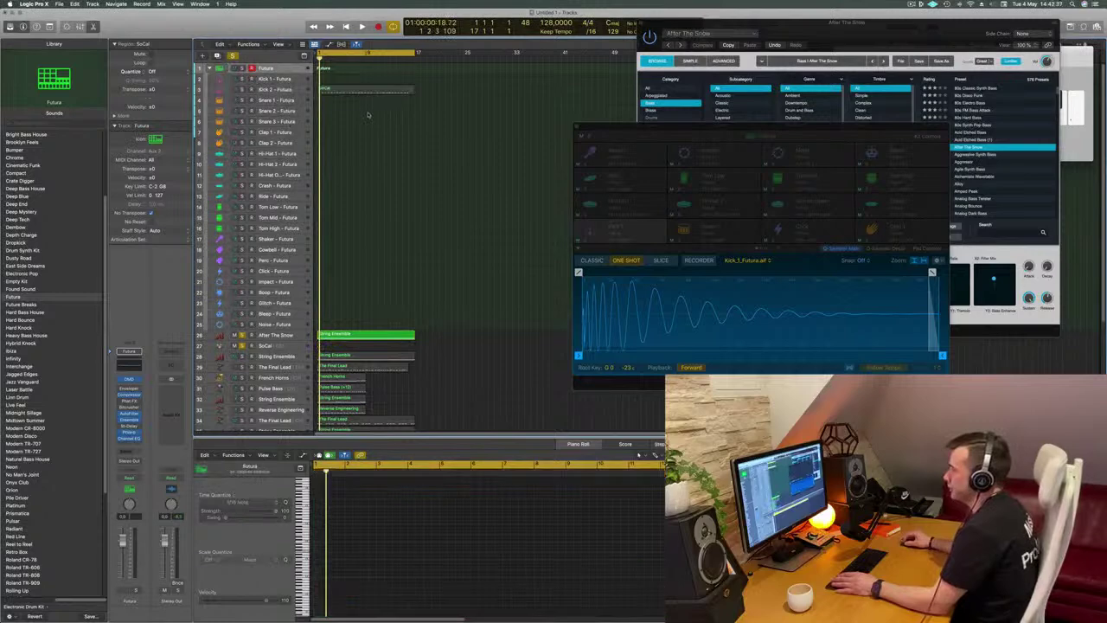
key(space)
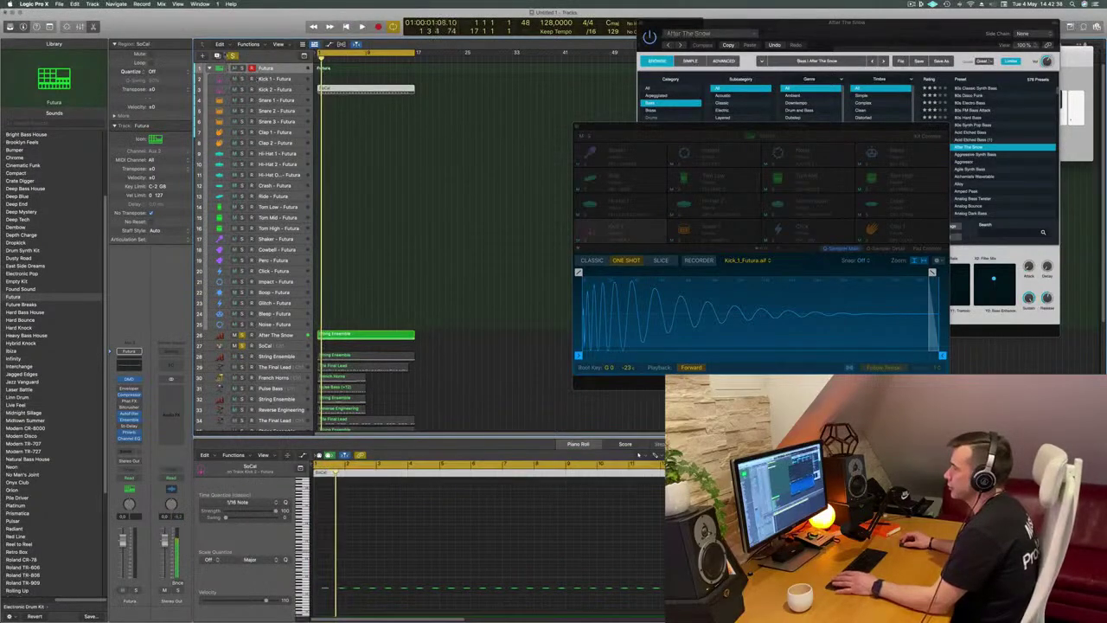
drag(370, 90, 371, 103)
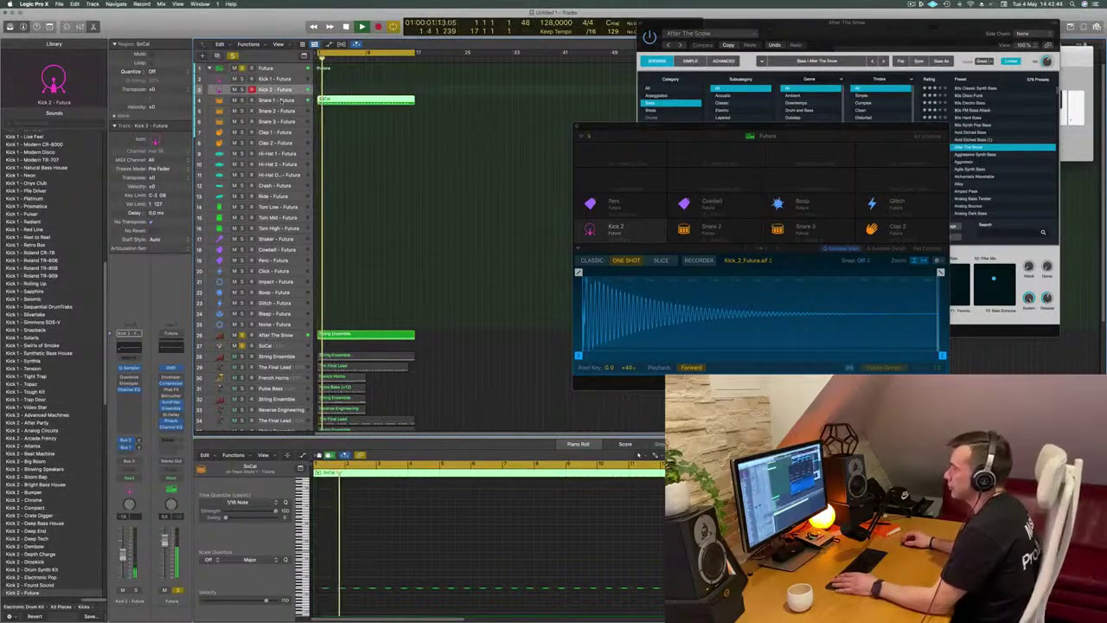
click(275, 101)
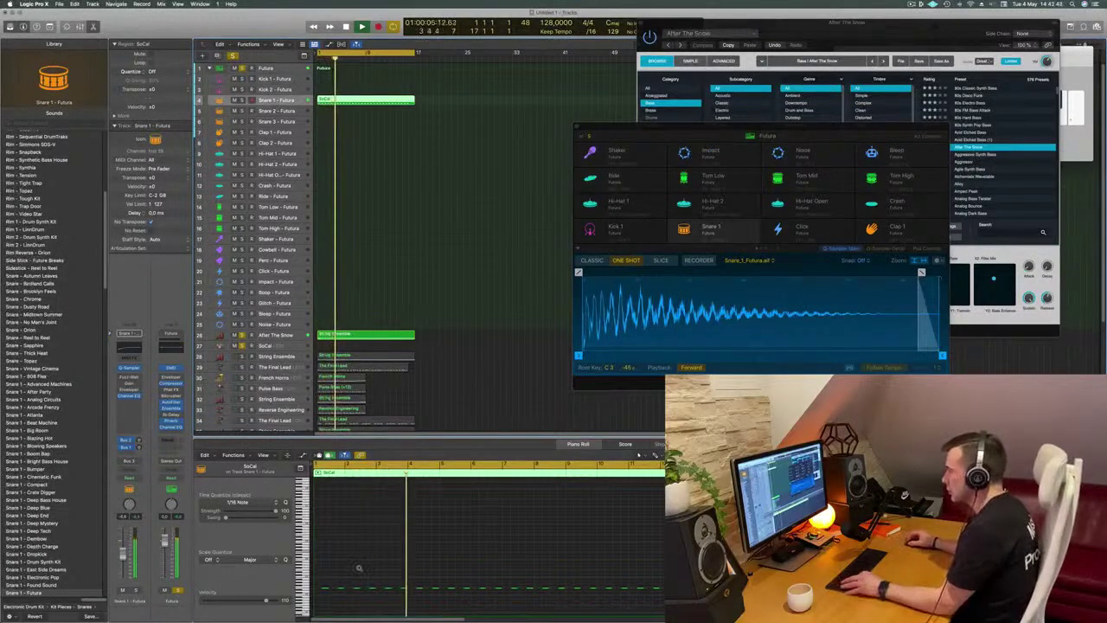
Try transposing the snare region's notes up an octave in the Piano Roll and undo the transposition
scroll(333, 563, up, 5)
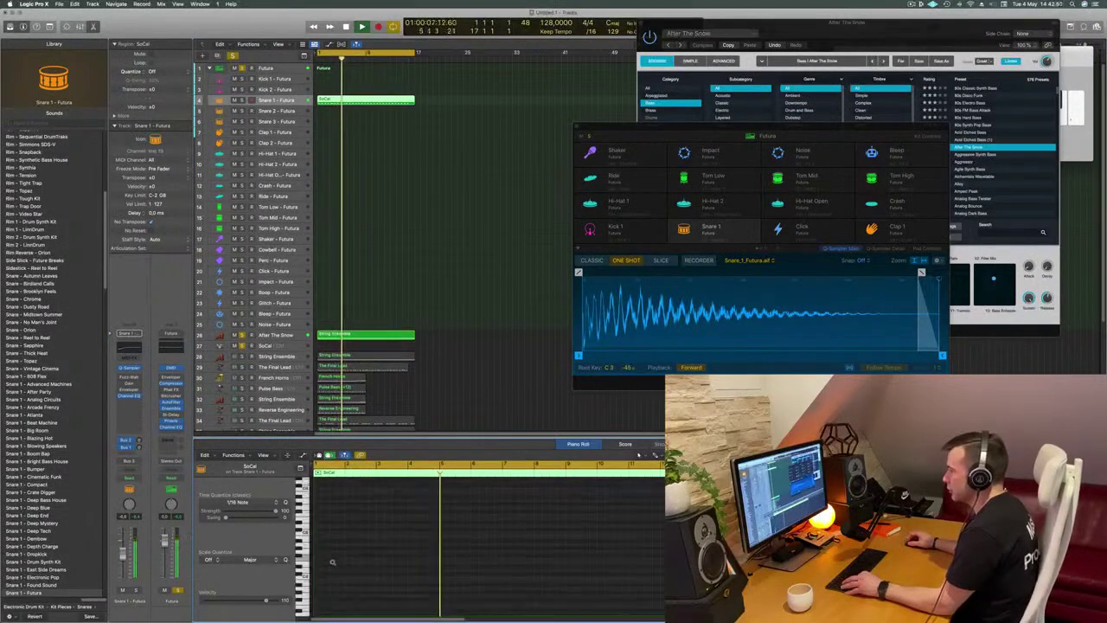
scroll(337, 570, down, 6)
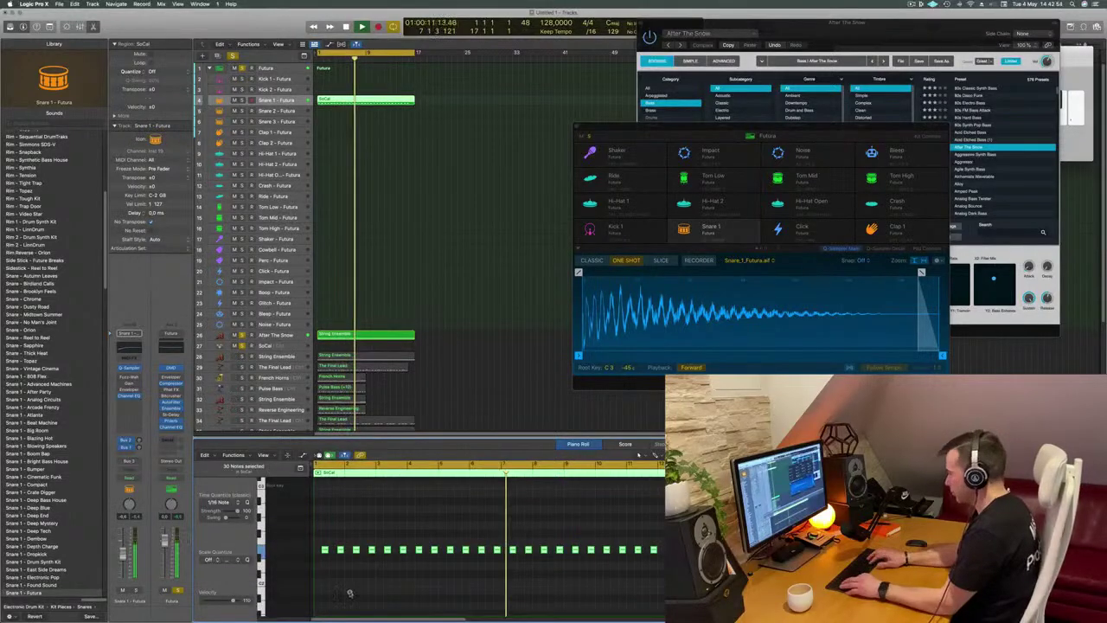
key(alt+shift+Up)
key(super+z)
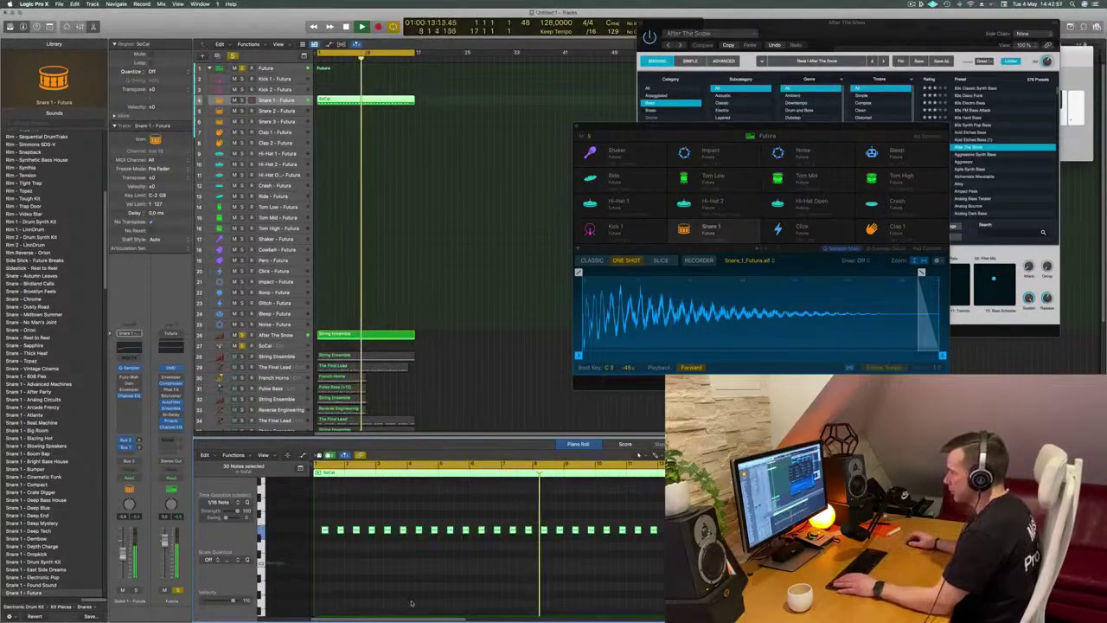
Listen to the Futura snare and the bass together from the beginning
key(Return)
mouse_move(355, 101)
mouse_down()
mouse_move(368, 121)
mouse_move(368, 100)
mouse_up()
key(Return)
key(space)
Audition the Advanced Machines kit on the drum machine track and replace it with Hybrid Knock
click(272, 68)
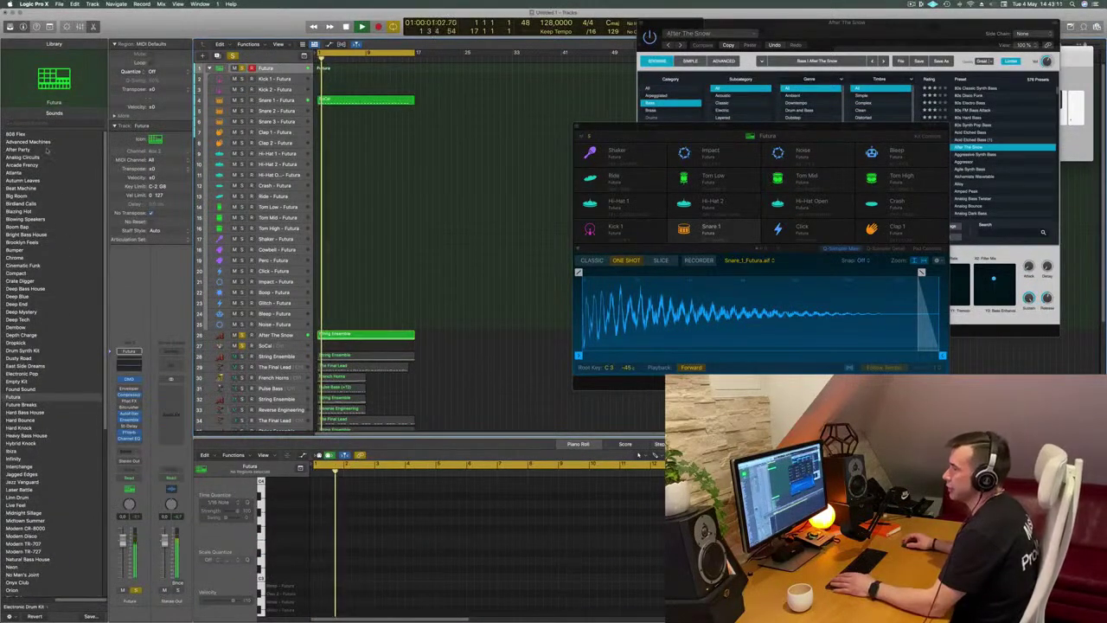
click(26, 141)
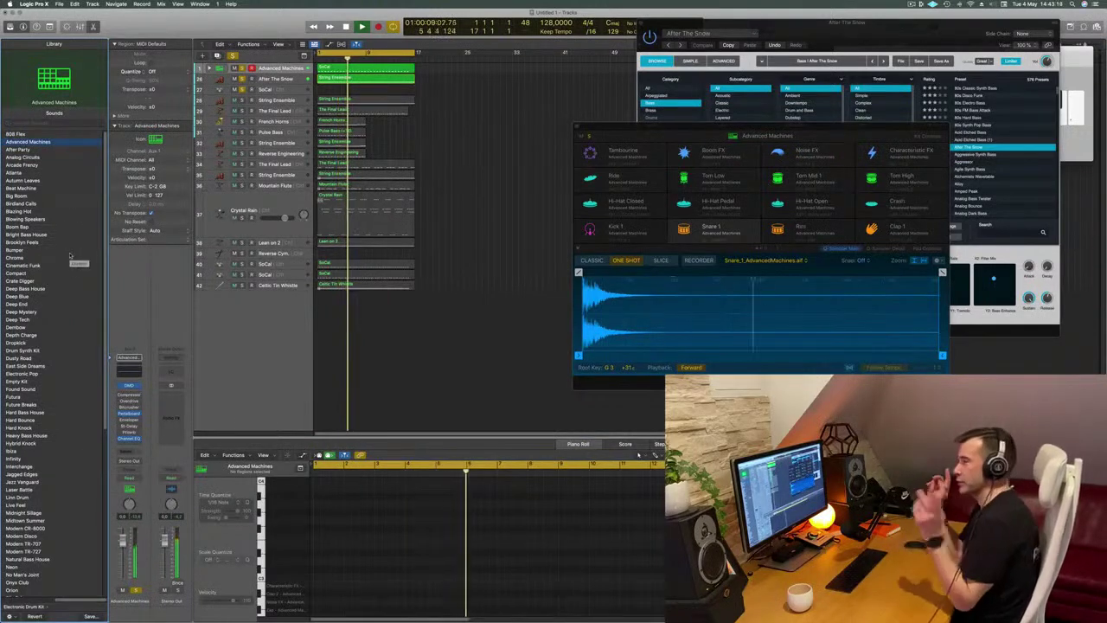
scroll(71, 263, down, 1)
scroll(72, 264, down, 5)
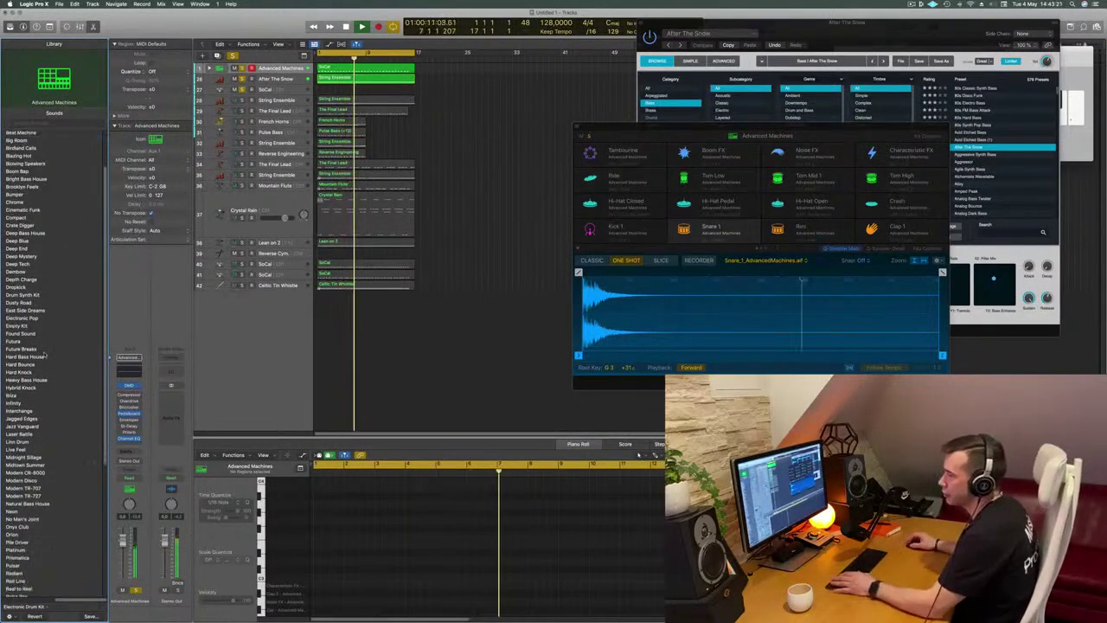
click(21, 357)
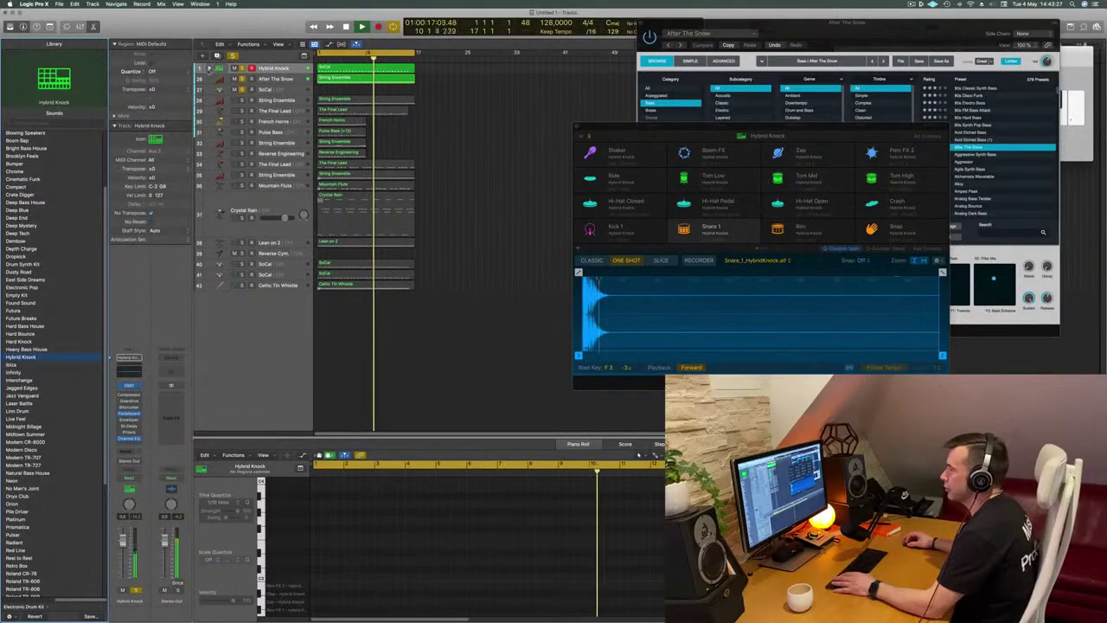
Expand the Hybrid Knock kit, move its SoCal region to the Snare 2 track, and play from the beginning
click(209, 68)
drag(354, 103, 357, 113)
key(Return)
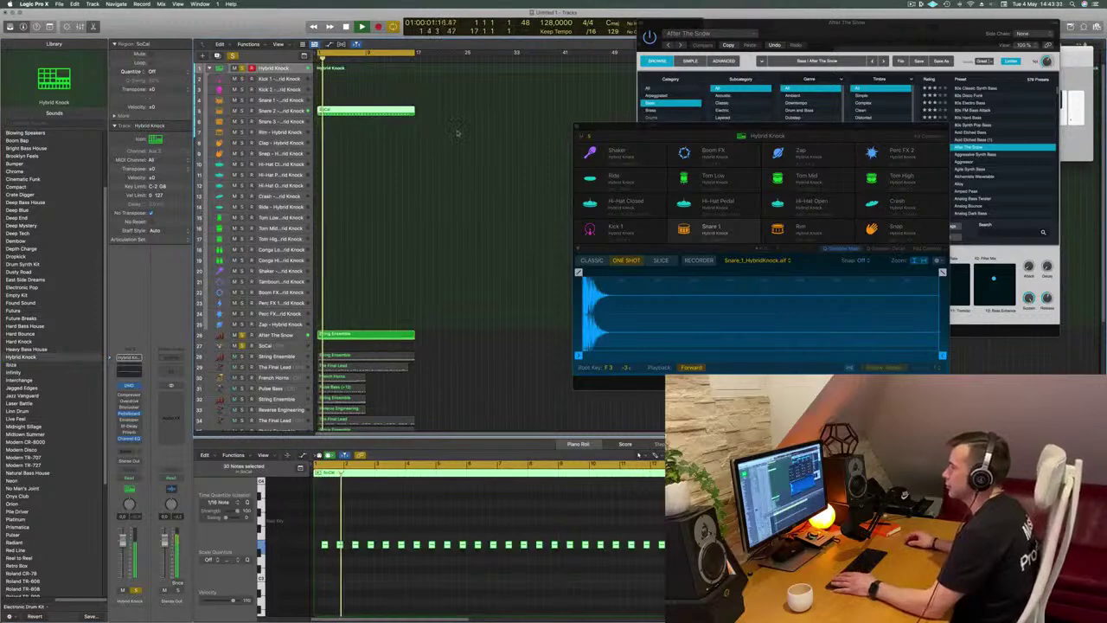
Move the SoCal region from track 40 to bar 1 of Kick 1 - Hybrid Knock and play the result
scroll(471, 263, down, 3)
scroll(470, 263, down, 5)
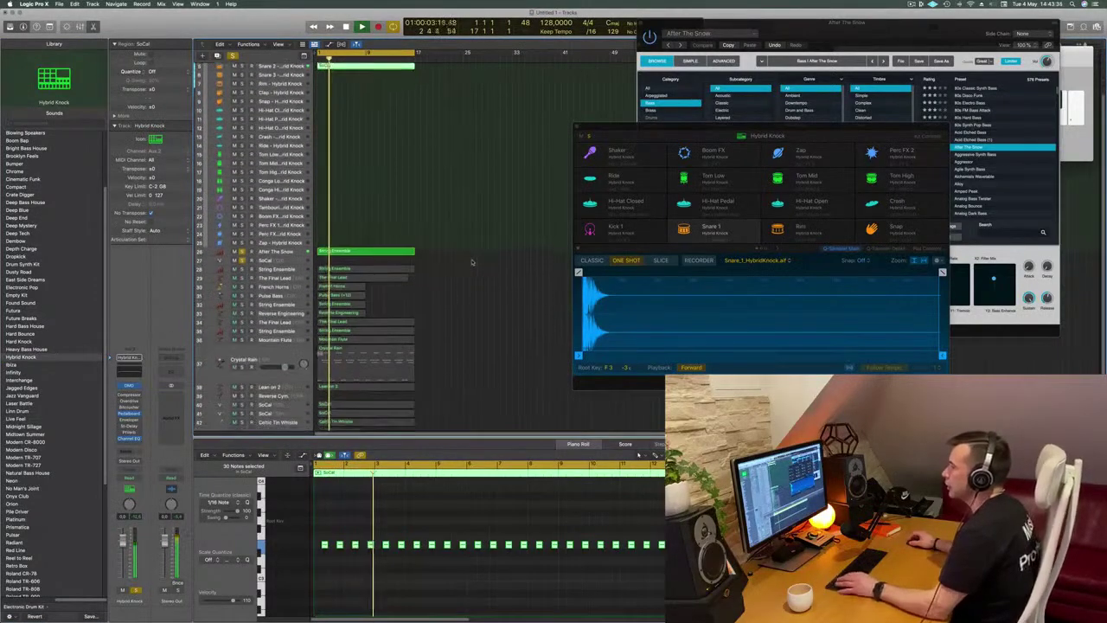
click(347, 372)
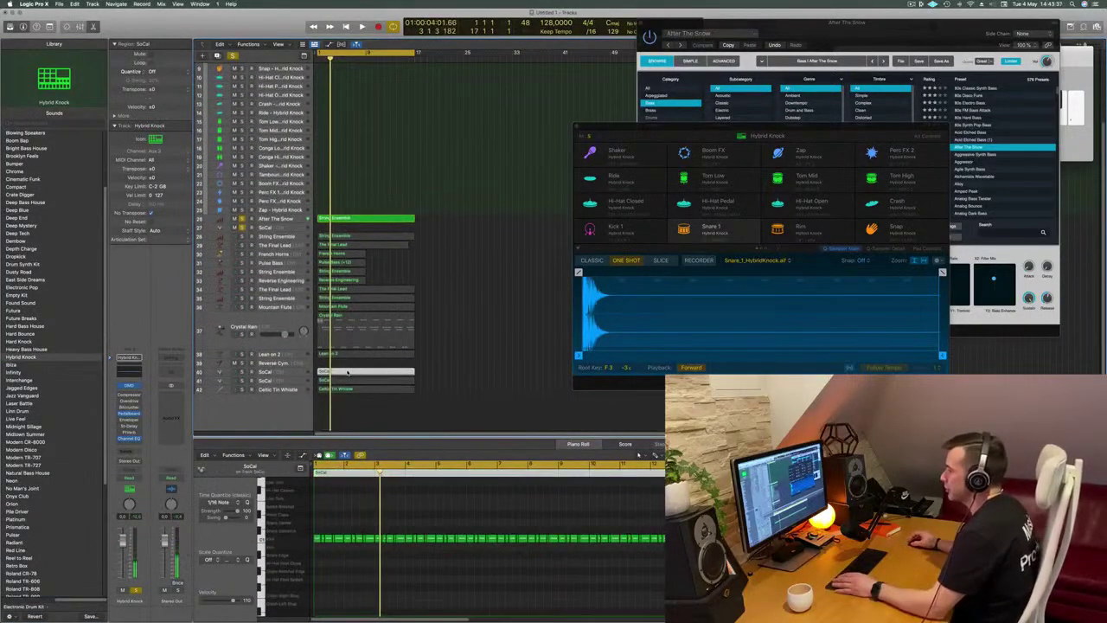
drag(348, 372, 447, 119)
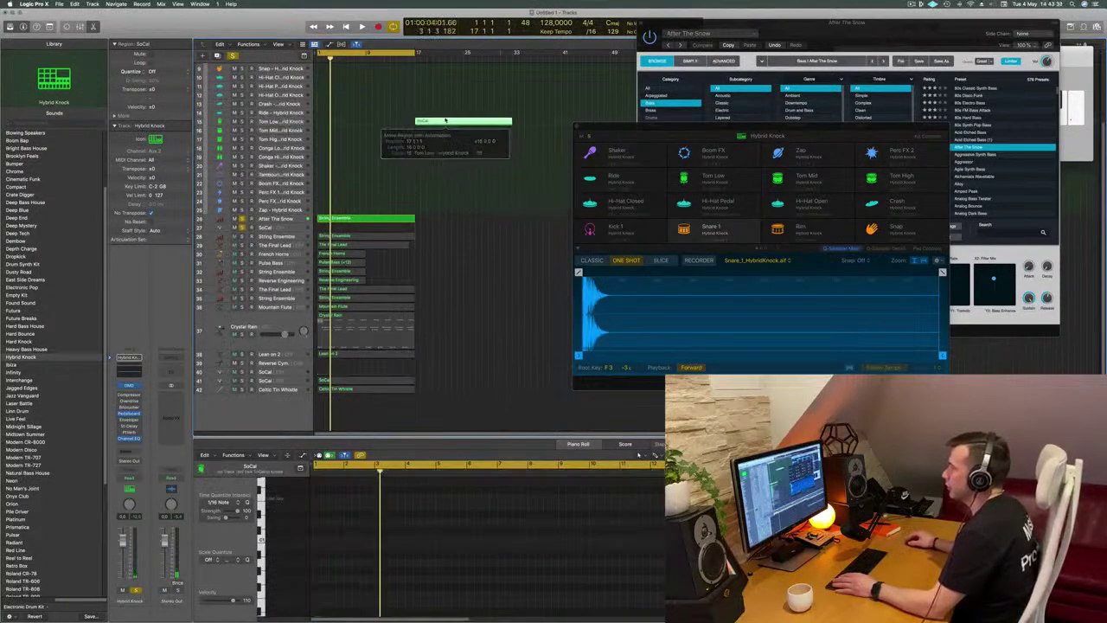
scroll(445, 121, up, 3)
scroll(448, 122, up, 4)
drag(455, 191, 357, 80)
key(space)
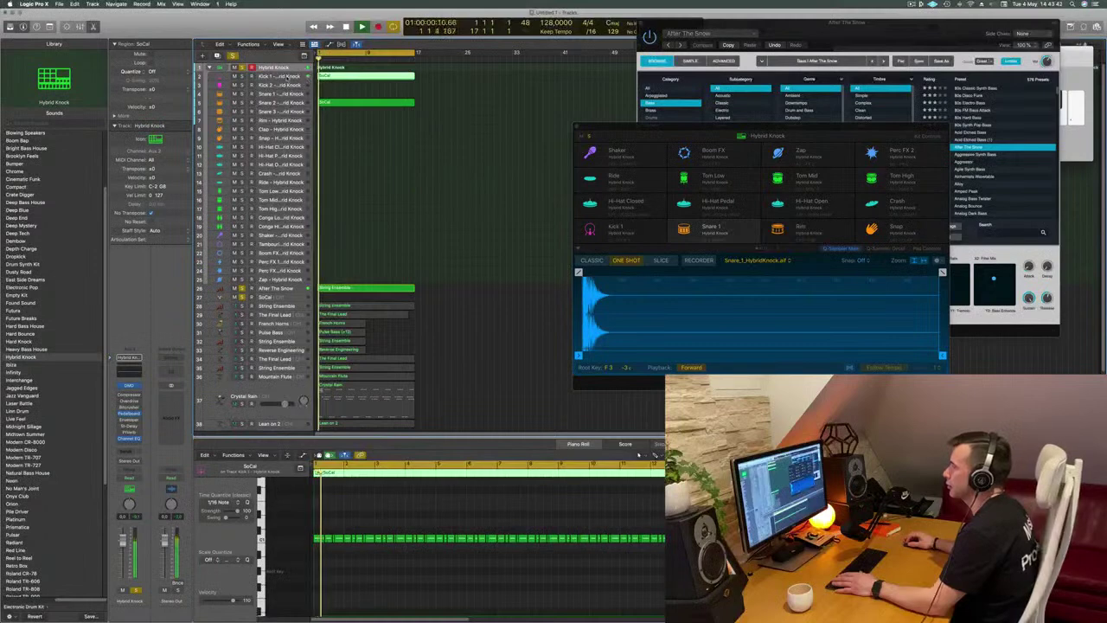
Listen repeatedly to the kick, snare and bass from the beginning, checking the Kick 1 and After The Snow tracks
click(283, 78)
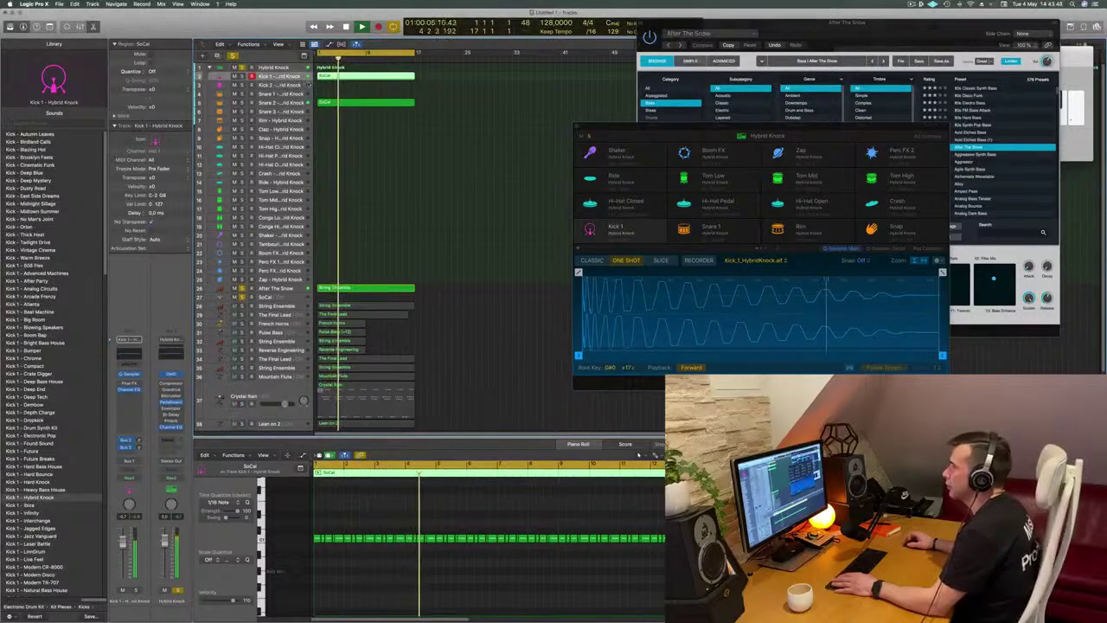
key(Return)
key(Return)
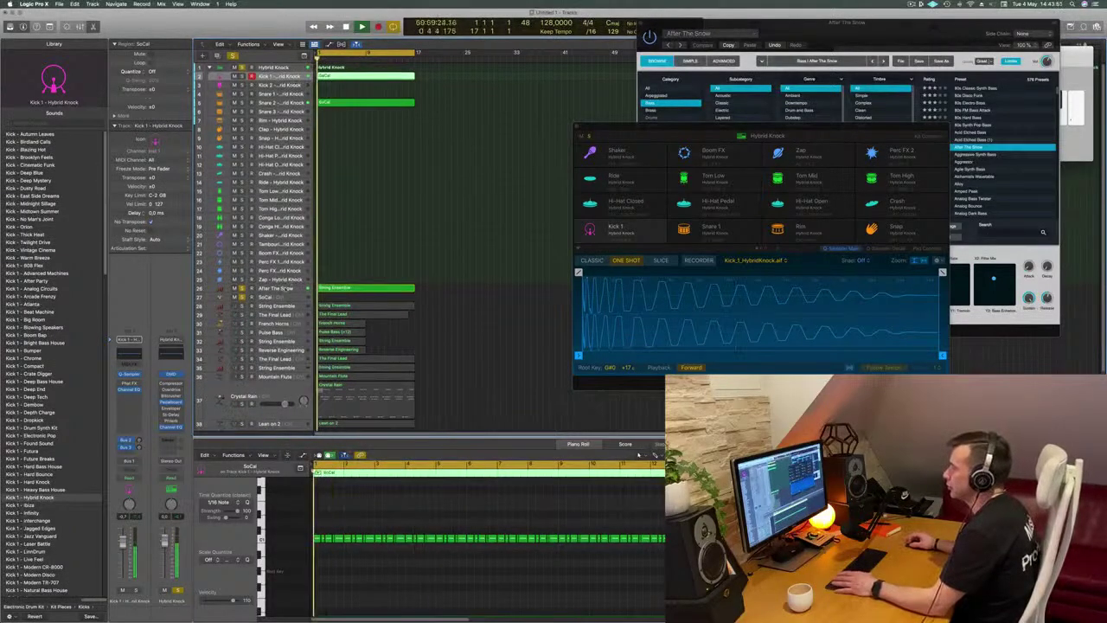
click(286, 283)
click(284, 287)
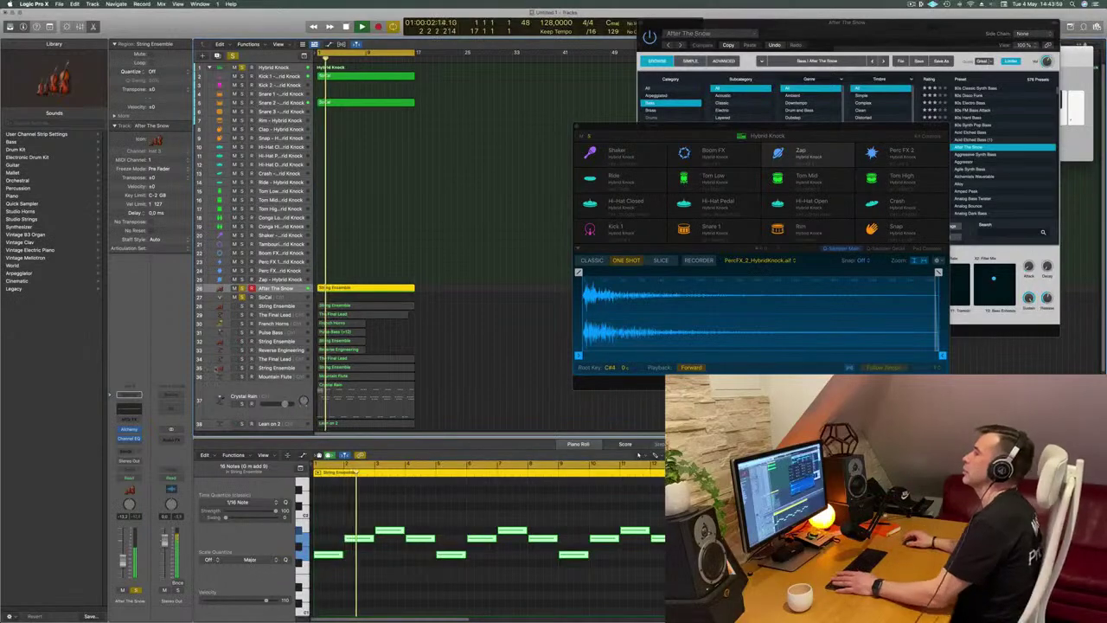
click(276, 77)
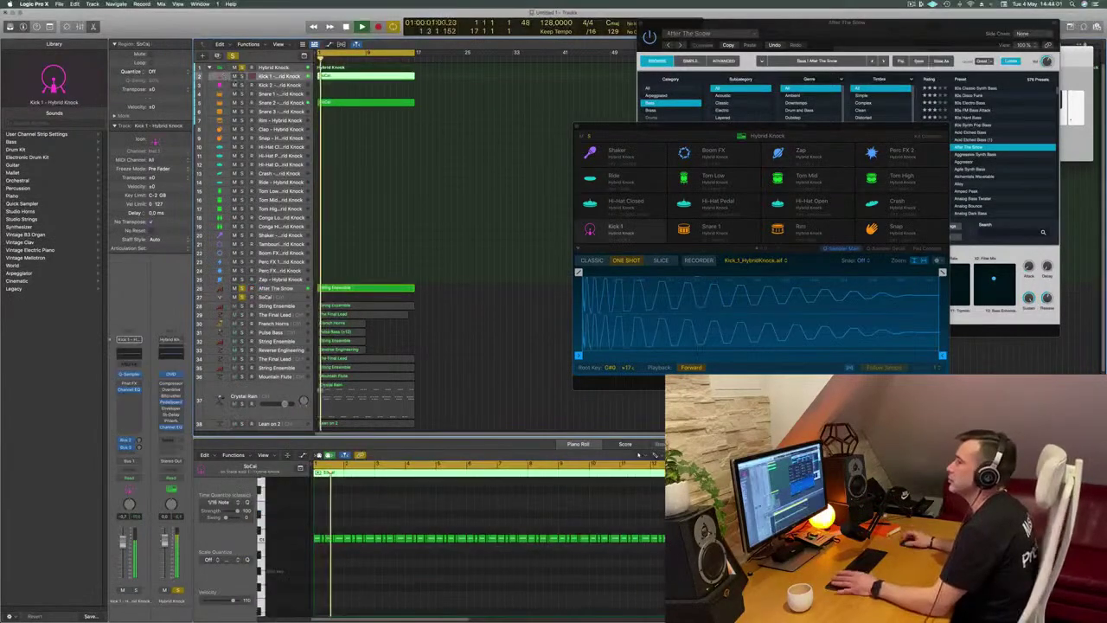
key(space)
key(space)
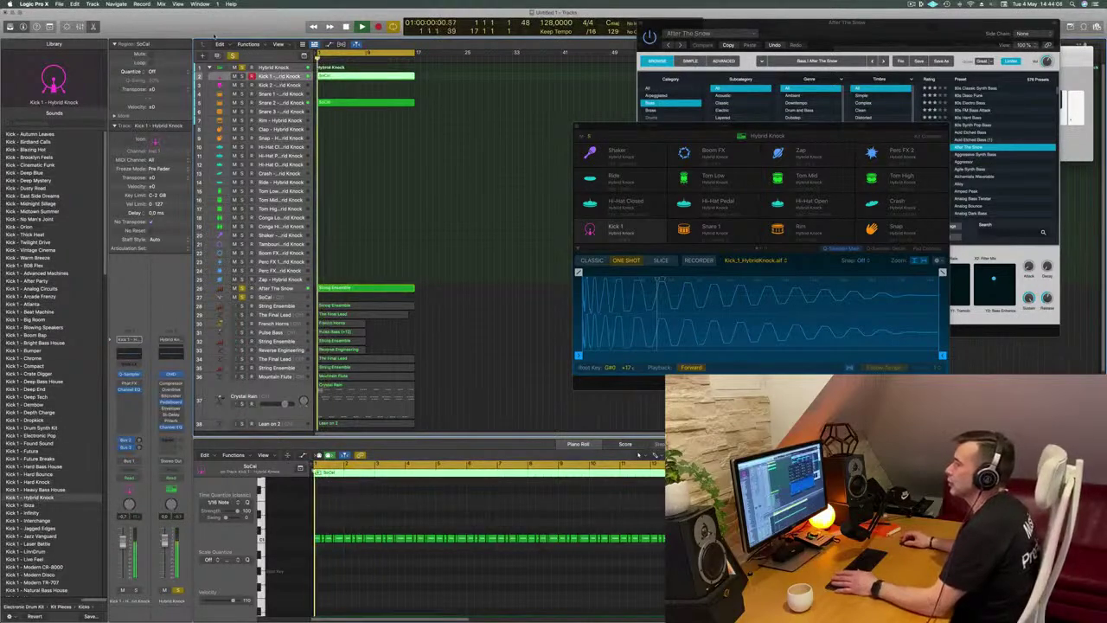
Show the toolbar, turn on Track Zoom, and enlarge the Kick 1 - Hybrid Knock track
drag(214, 37, 215, 142)
click(127, 49)
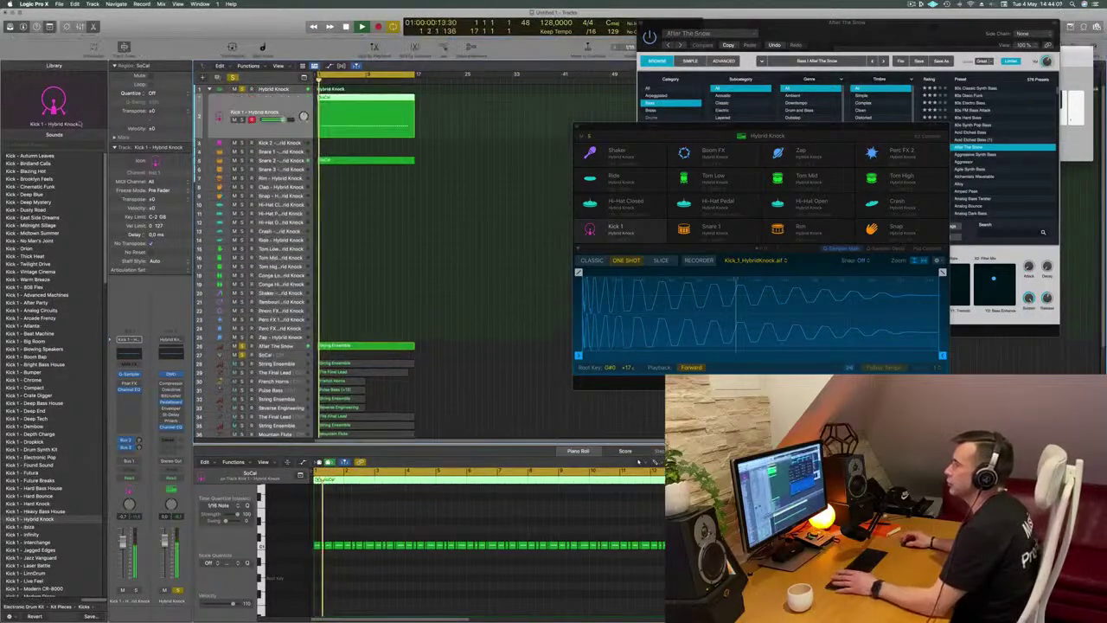
drag(292, 137, 294, 155)
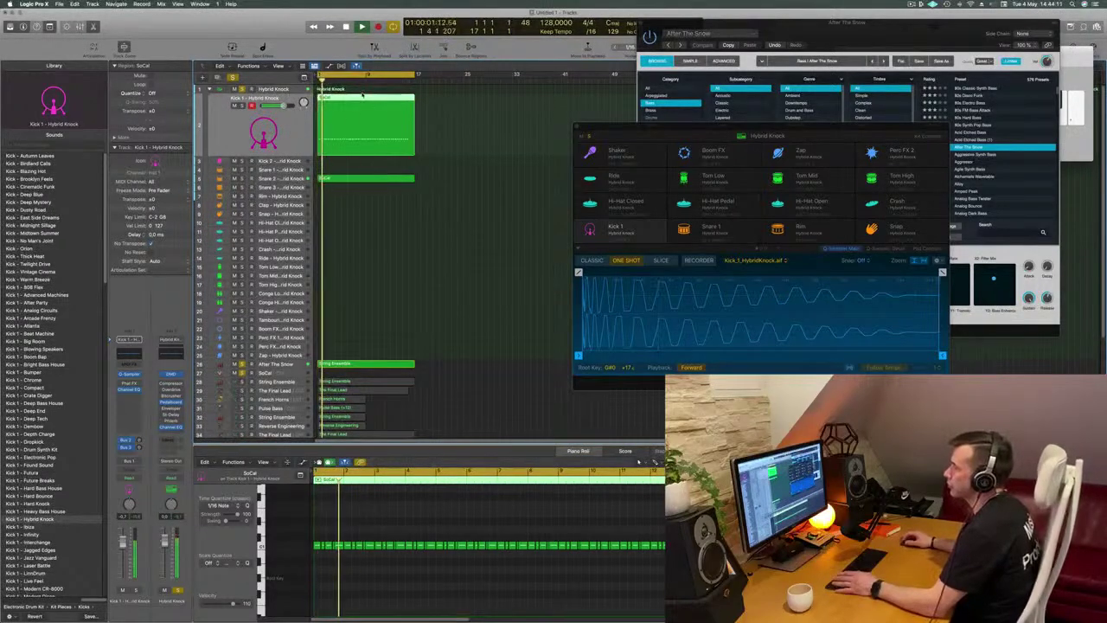
Move the SoCal kick region from Kick 1 to the Kick 2 - Hybrid Knock track
drag(376, 97, 357, 161)
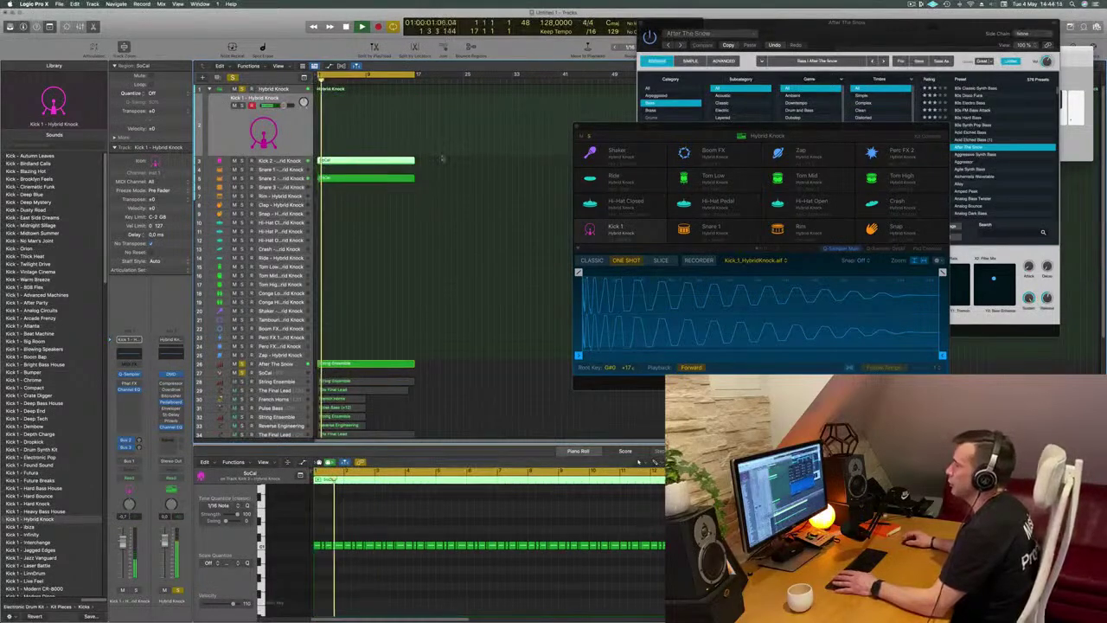
Undo the kick region's move to Kick 2 and boost the 55 Hz band of Kick 1's Channel EQ by 4.1 dB
key(super+z)
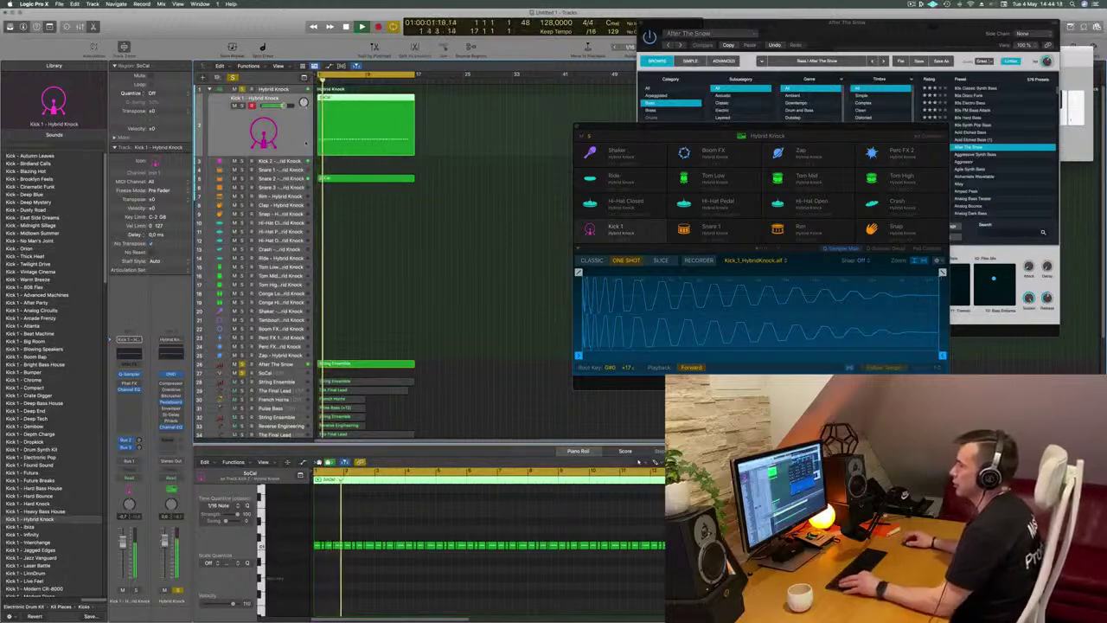
key(z)
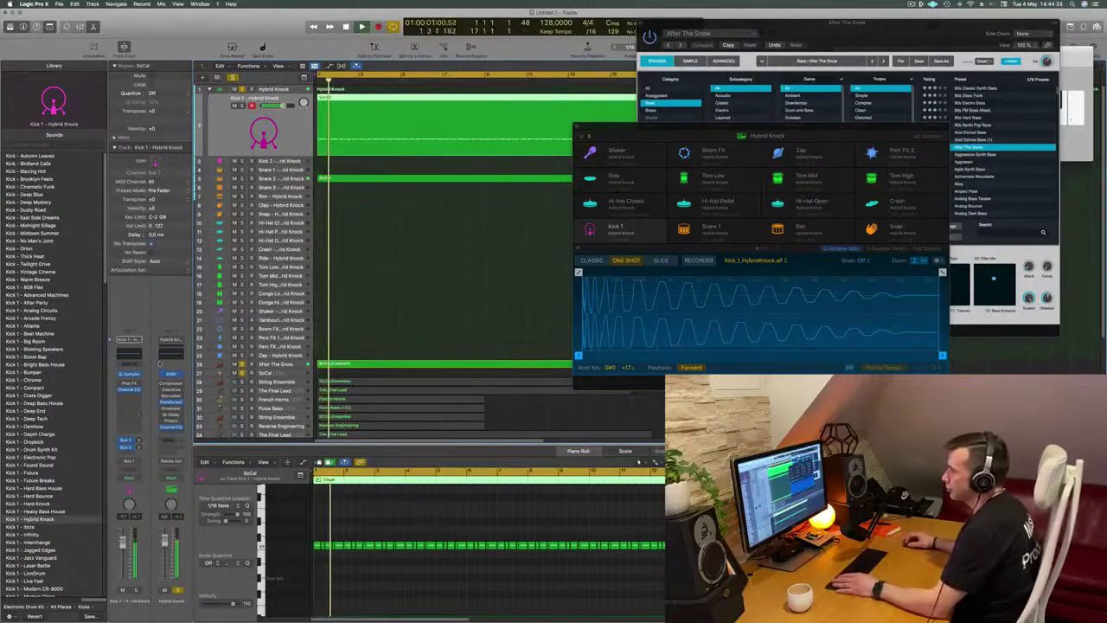
click(129, 351)
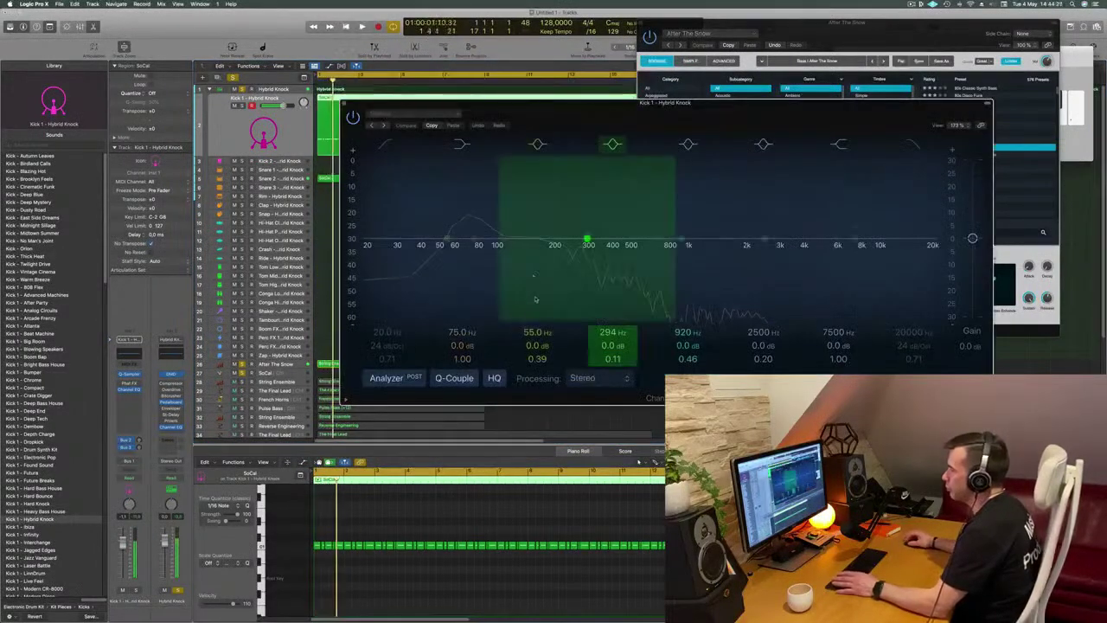
drag(537, 345, 537, 331)
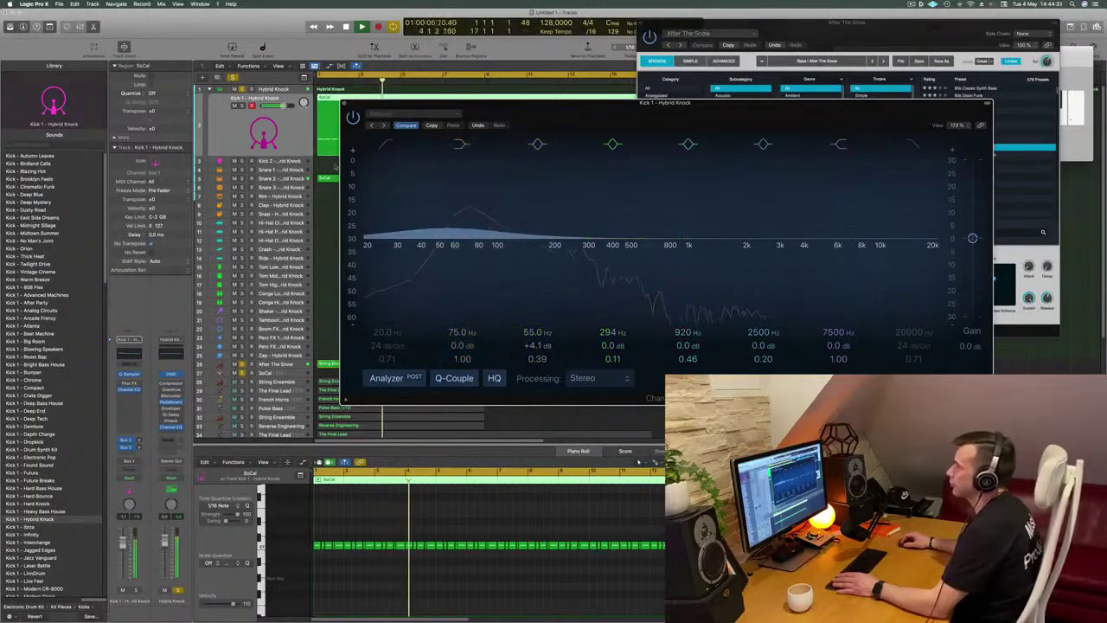
click(344, 104)
scroll(365, 251, left, 5)
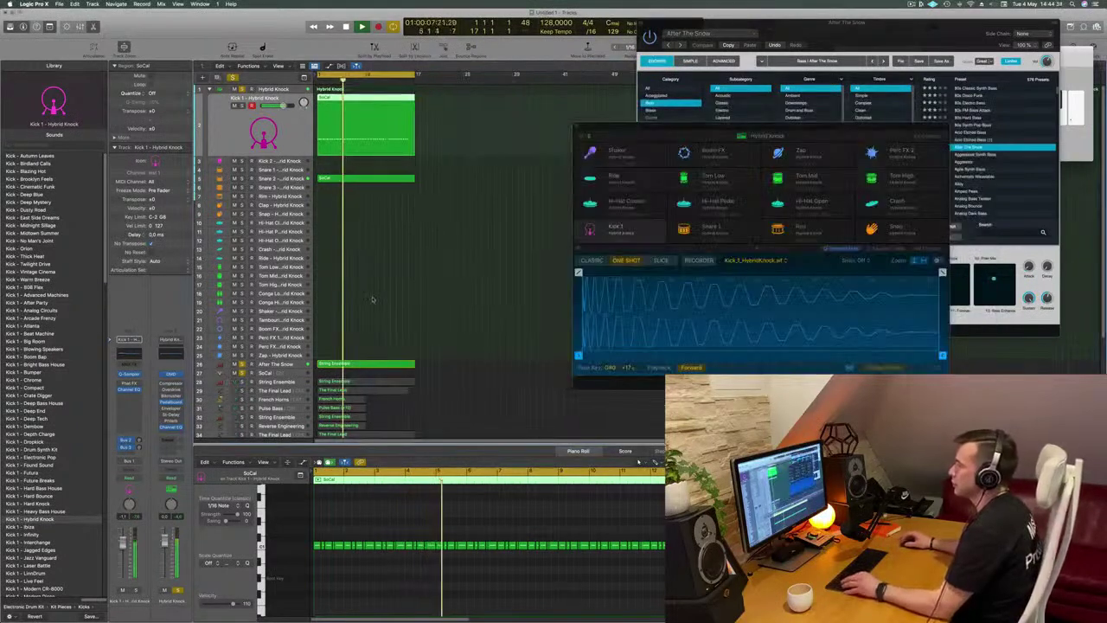
Move the SoCal region from track 41 to the Hi-Hat Closed - Hybrid Knock track and play it from the beginning
scroll(381, 323, down, 5)
scroll(383, 320, down, 5)
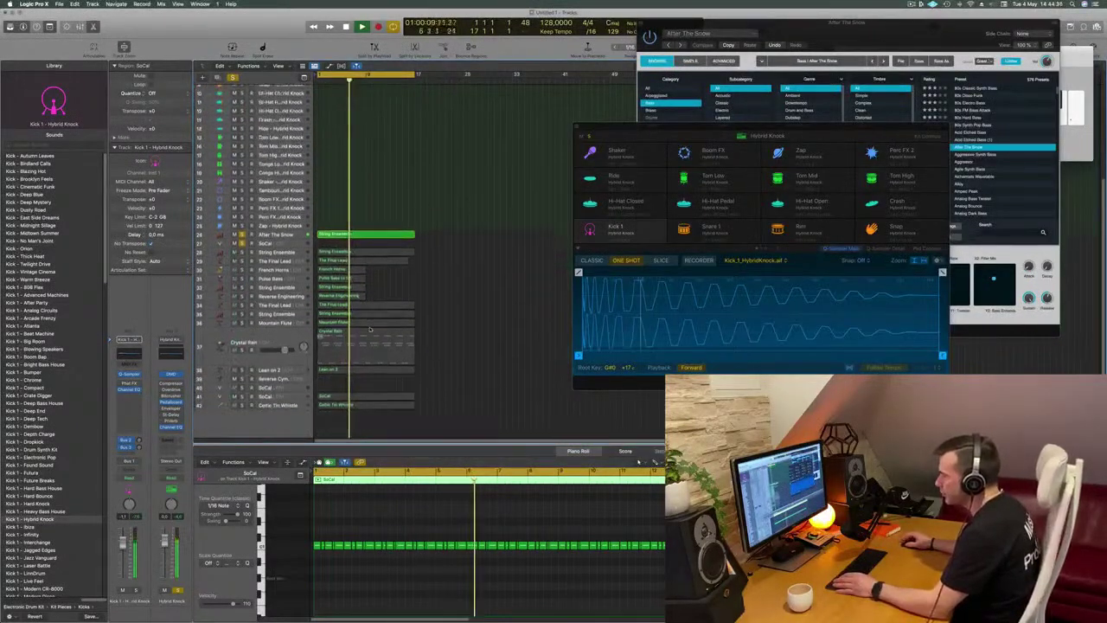
click(286, 386)
scroll(329, 389, down, 2)
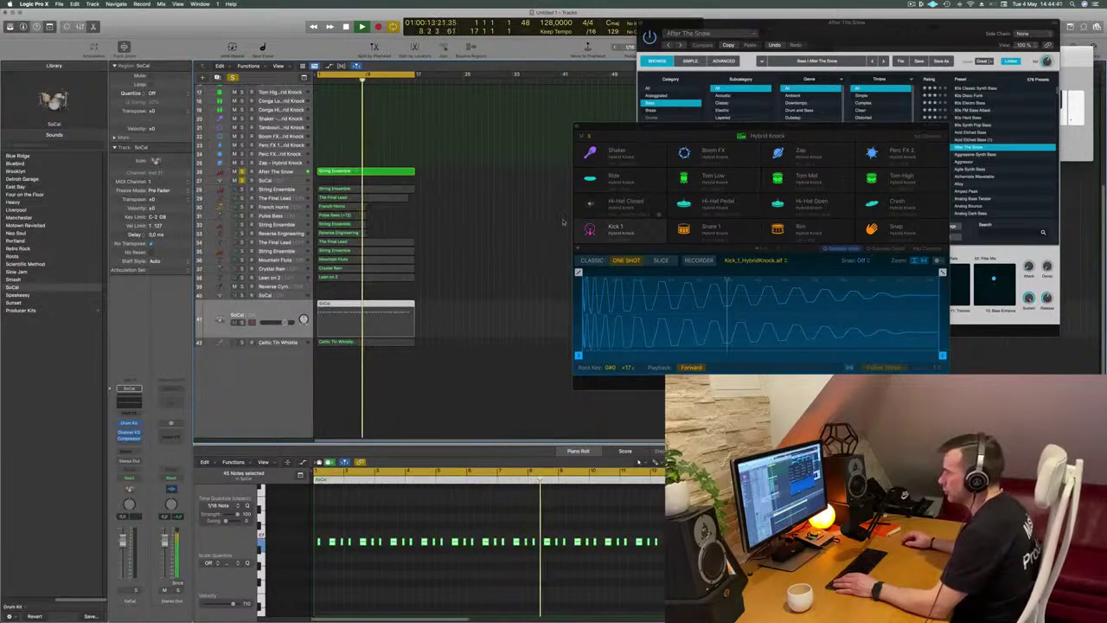
scroll(556, 234, up, 7)
drag(363, 417, 342, 131)
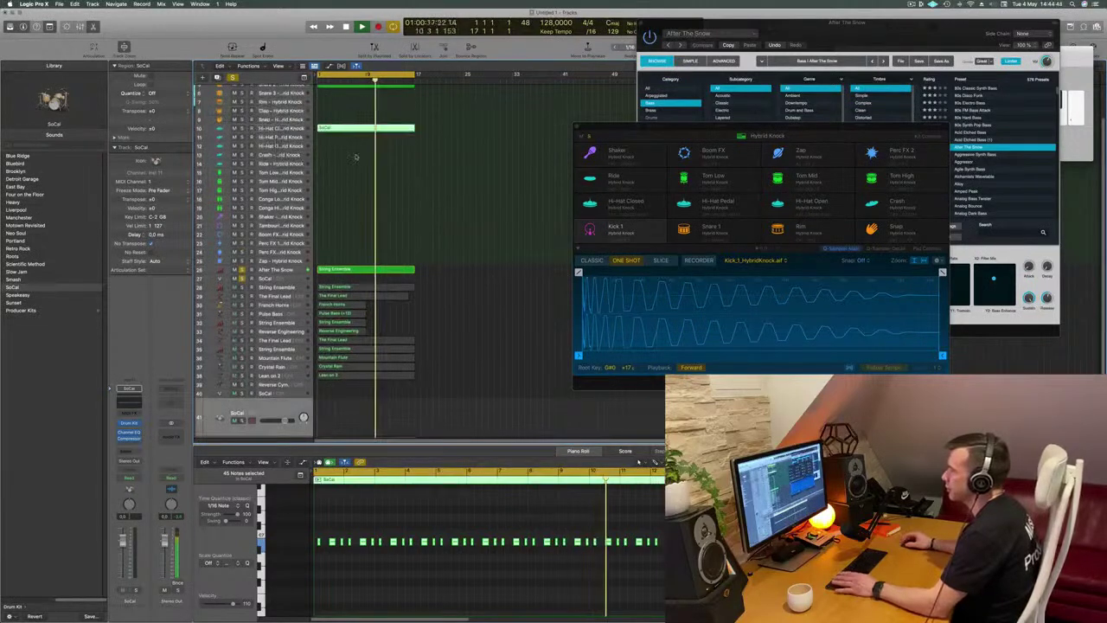
click(283, 131)
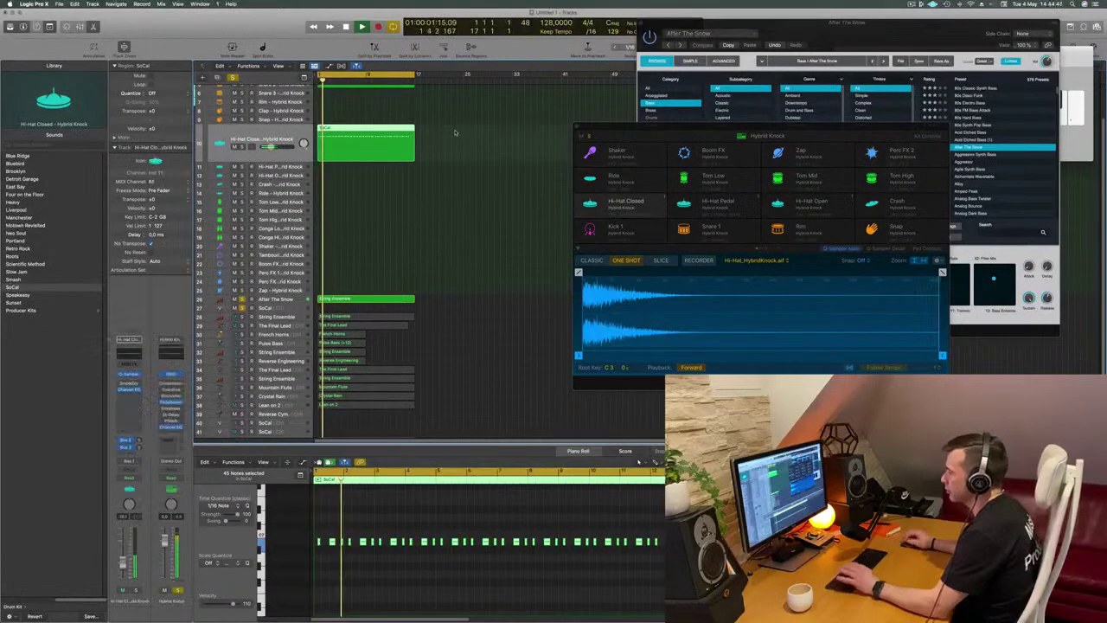
key(Return)
Move the SoCal hi-hat region from Hi-Hat Closed to the Hi-Hat Open - Hybrid Knock track and select that track
drag(369, 130, 382, 175)
click(281, 166)
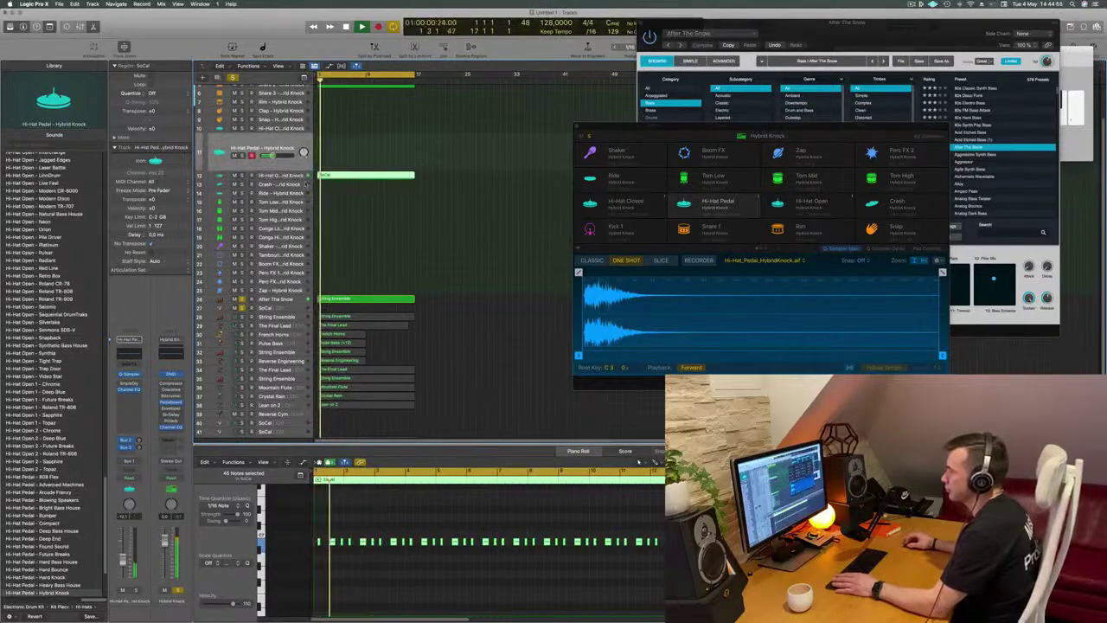
click(295, 177)
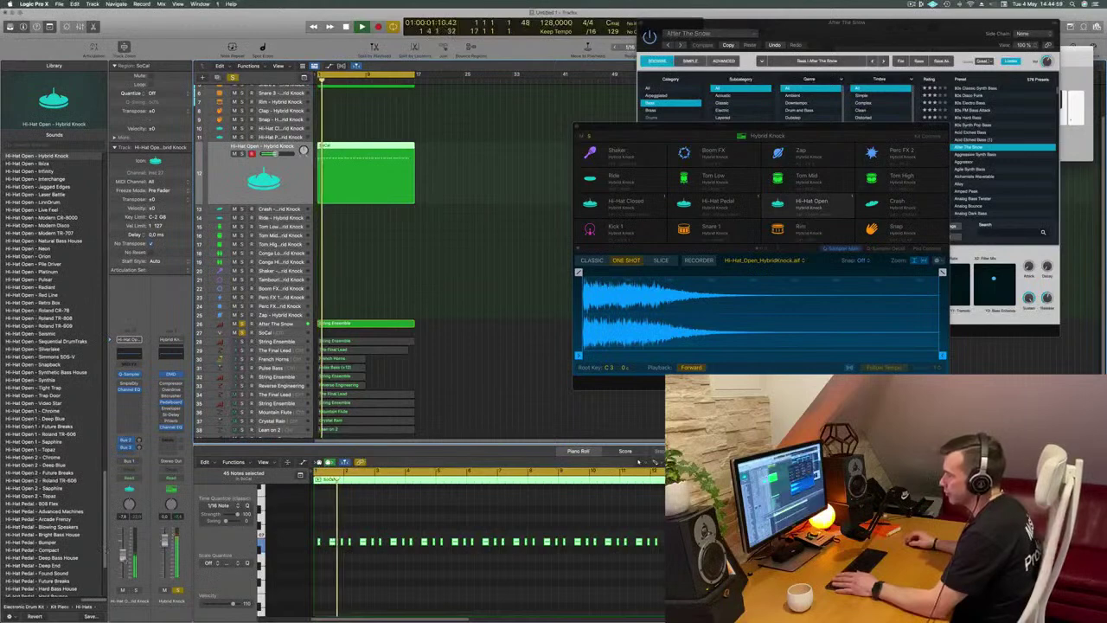
Check the Kick 1, Hi-Hat Open and After The Snow tracks during playback, reopening Alchemy on the bass track
scroll(450, 266, down, 5)
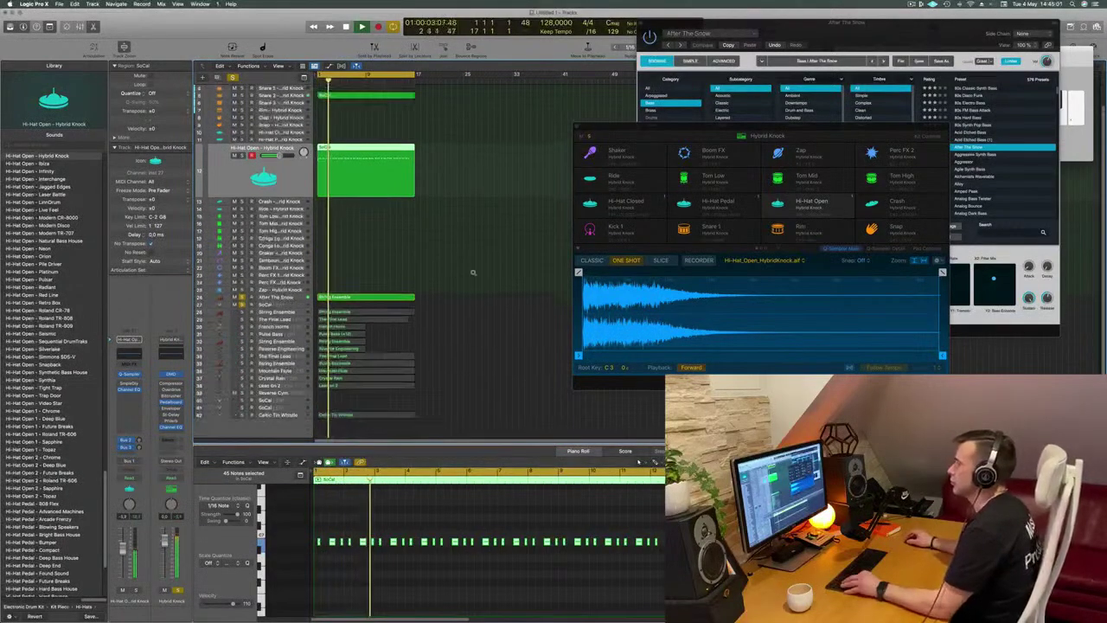
scroll(476, 187, down, 3)
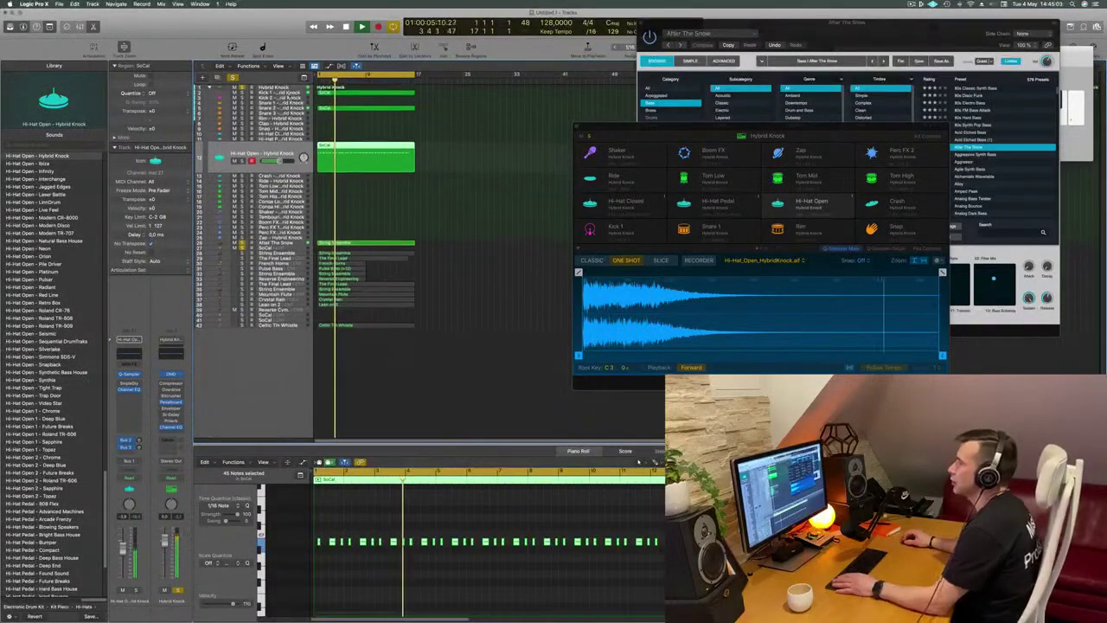
click(286, 93)
click(796, 200)
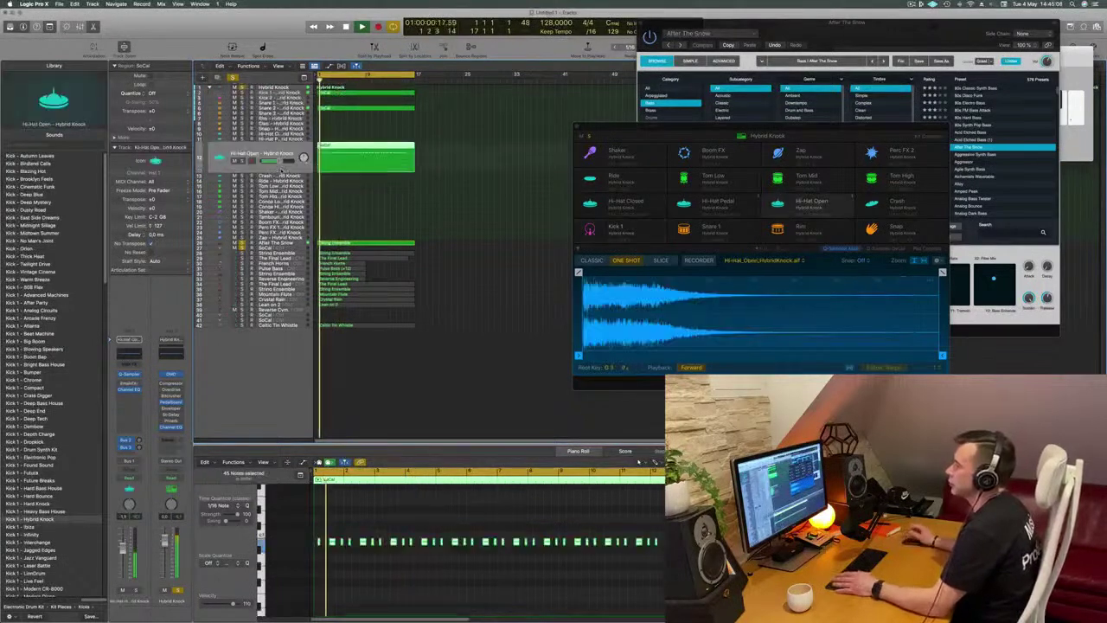
click(294, 245)
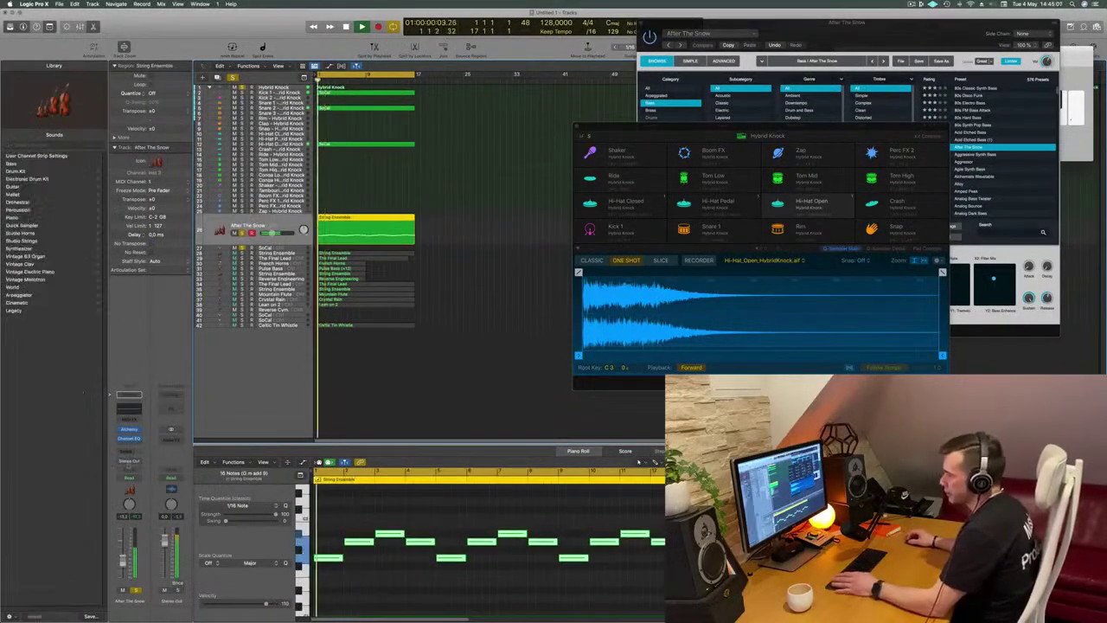
click(129, 431)
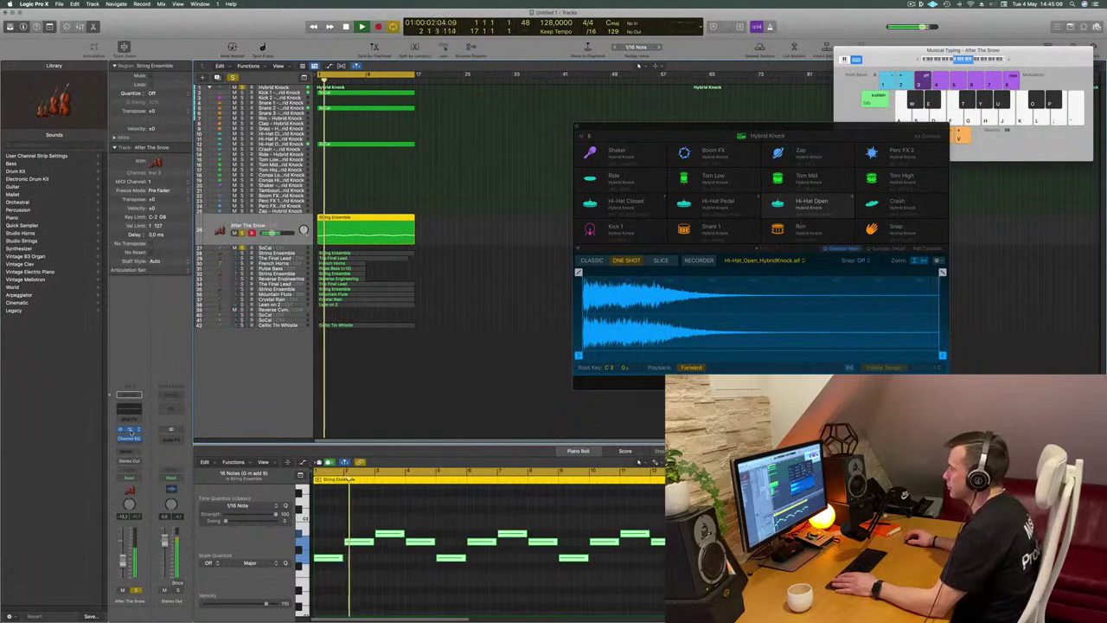
click(129, 430)
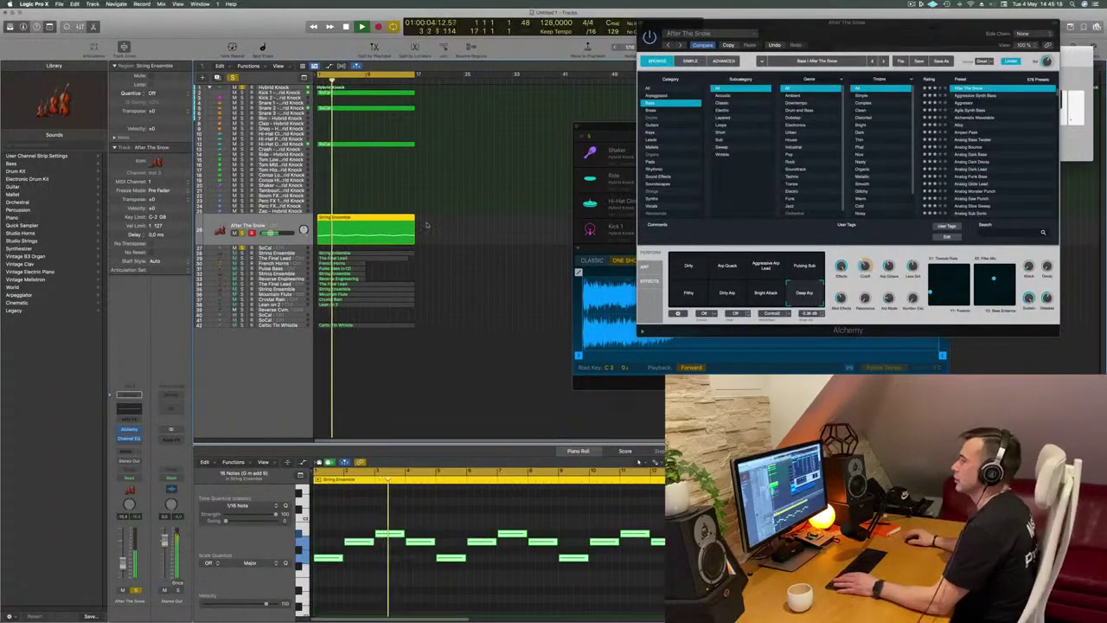
click(460, 152)
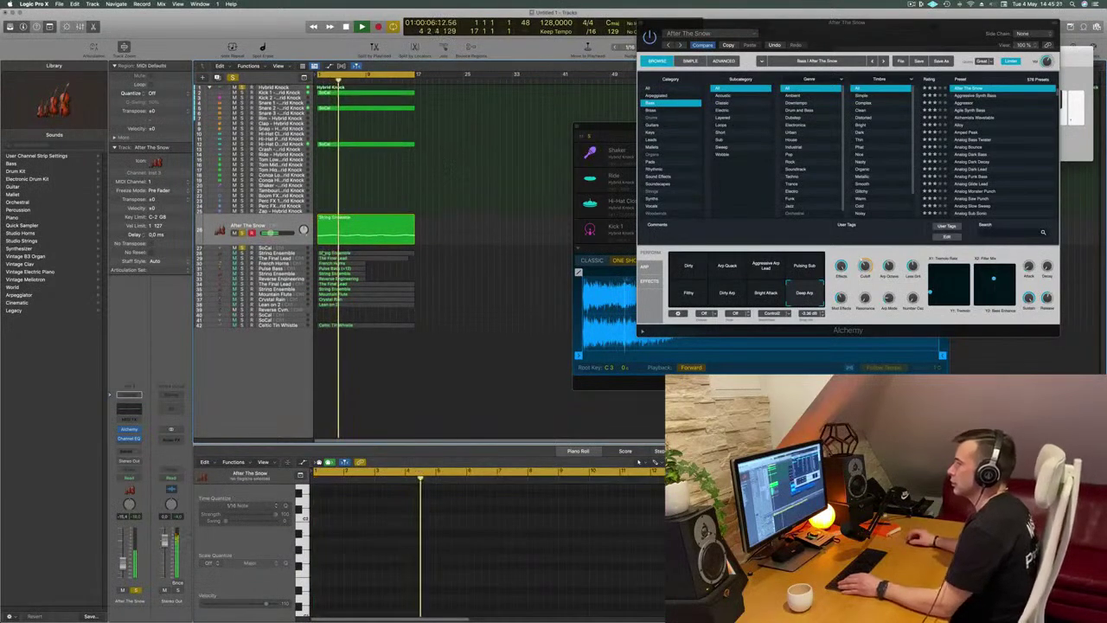
Move the Lean on 2 track directly below After The Snow, solo it, and play from the beginning
click(276, 306)
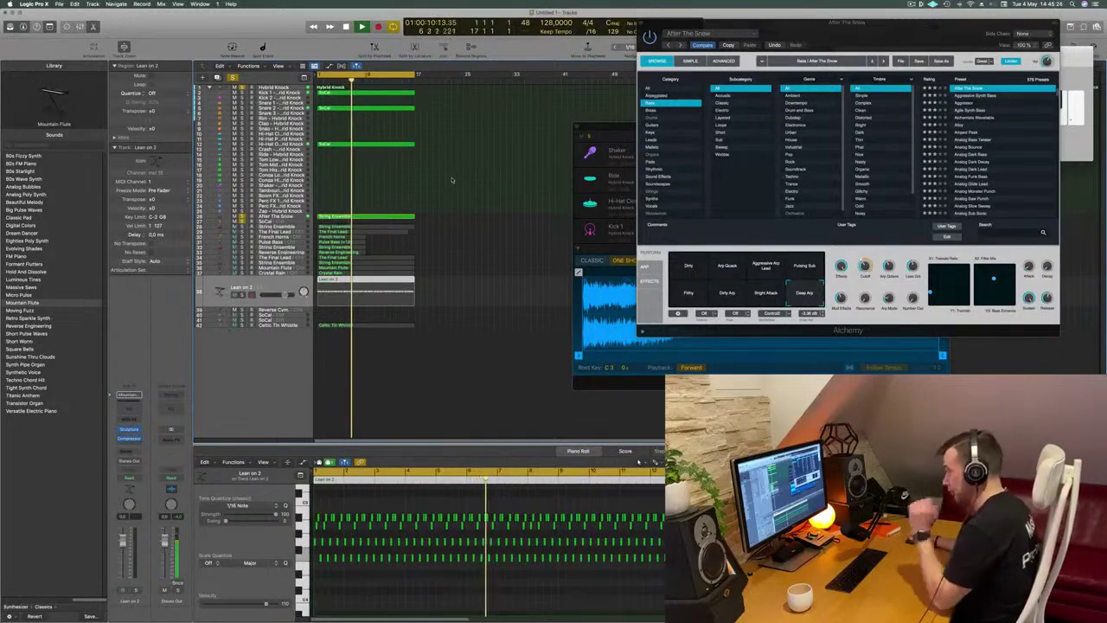
drag(274, 287, 280, 227)
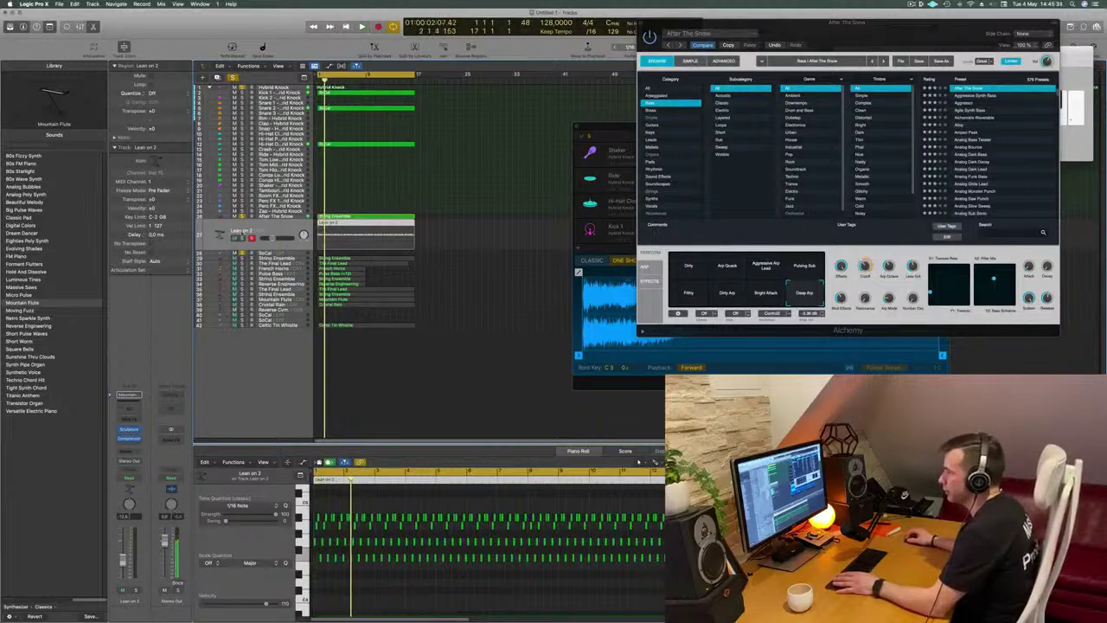
click(243, 238)
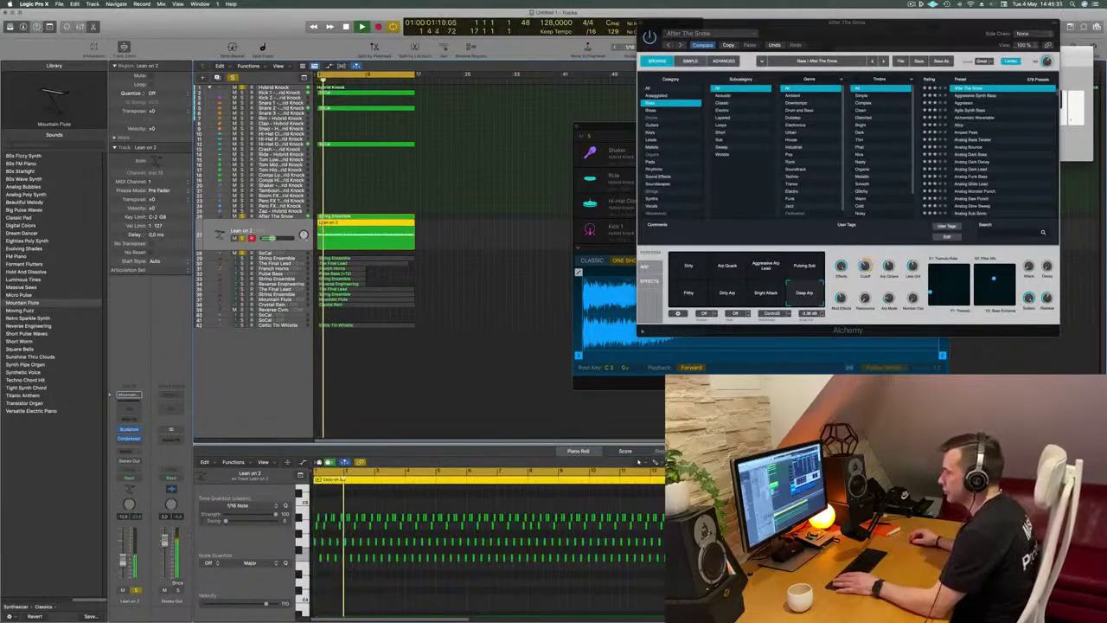
key(Return)
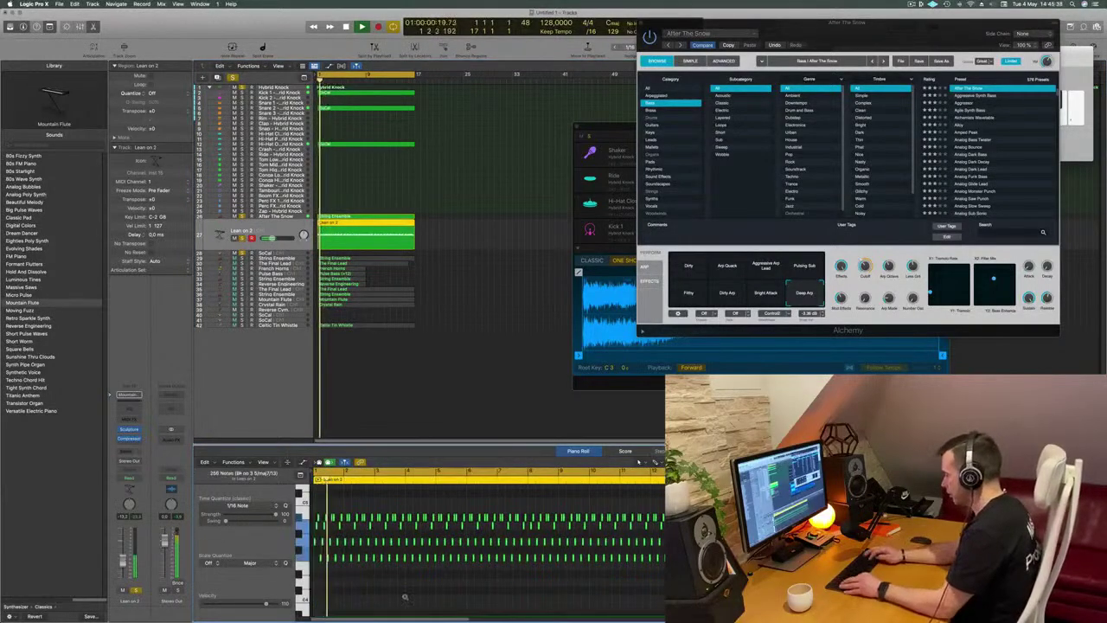
Open Sculpture on the Lean on 2 track and load a setting from the 05 Modeled Percussion category
scroll(404, 597, up, 3)
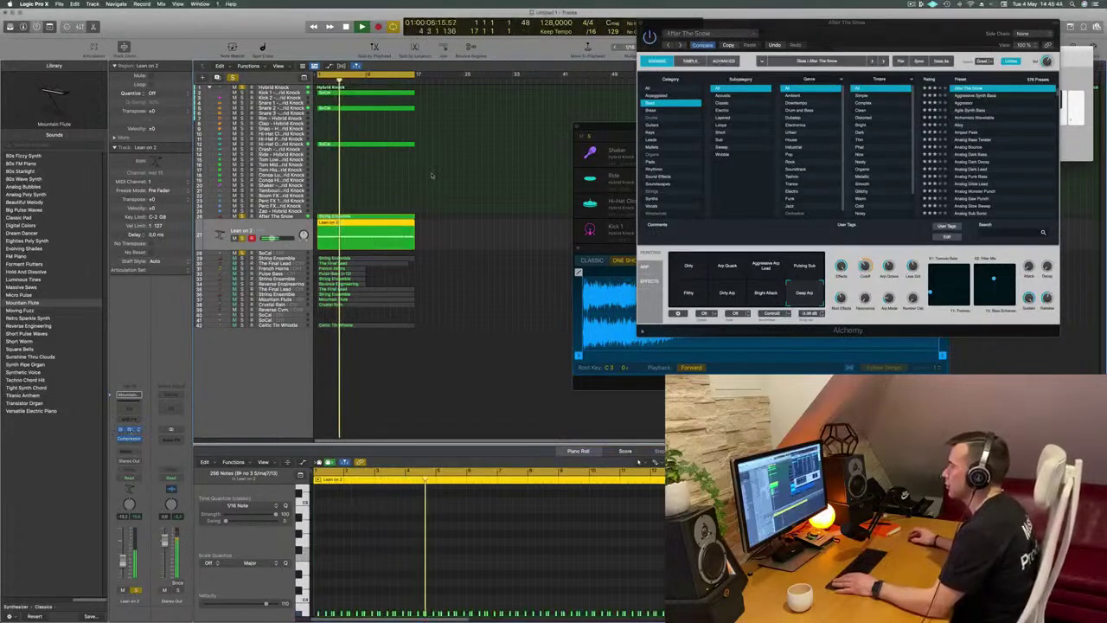
click(128, 430)
drag(562, 113, 532, 112)
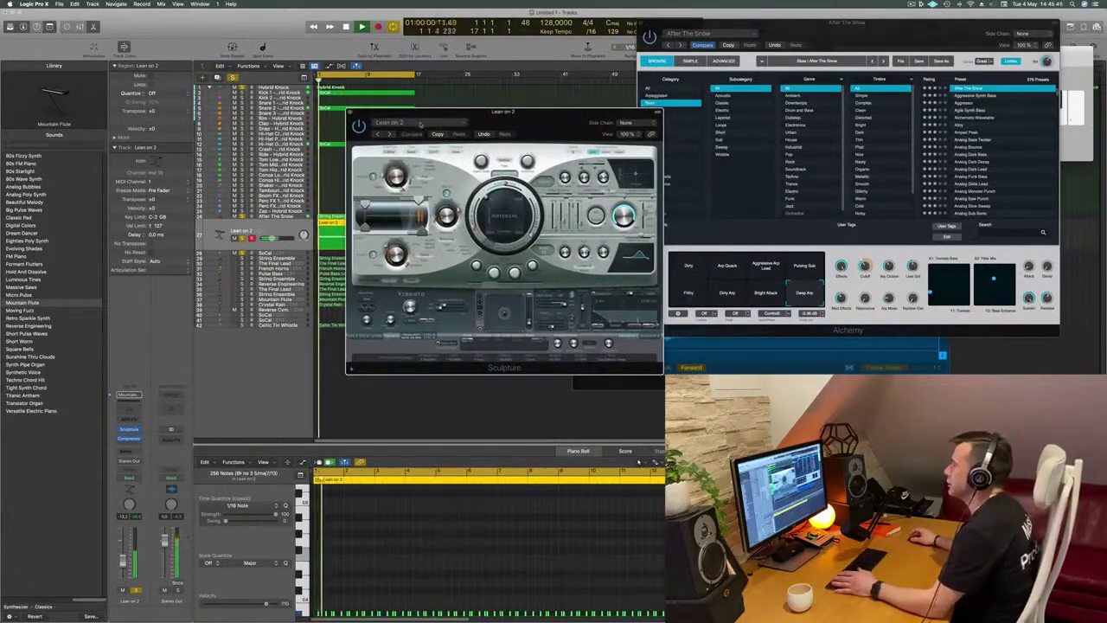
click(389, 124)
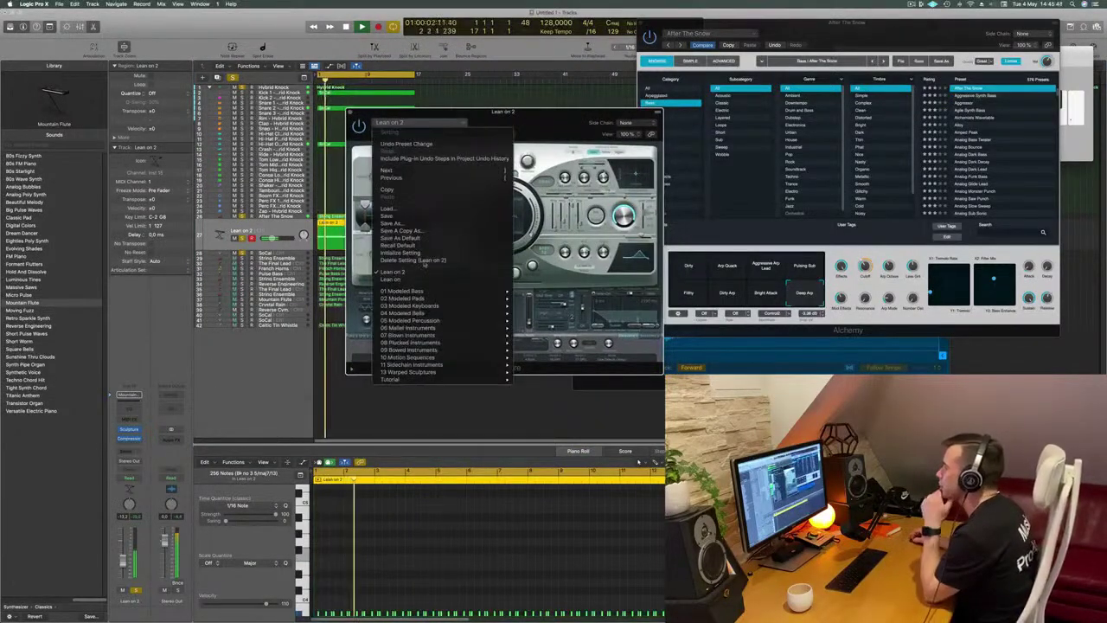
mouse_move(454, 320)
click(545, 320)
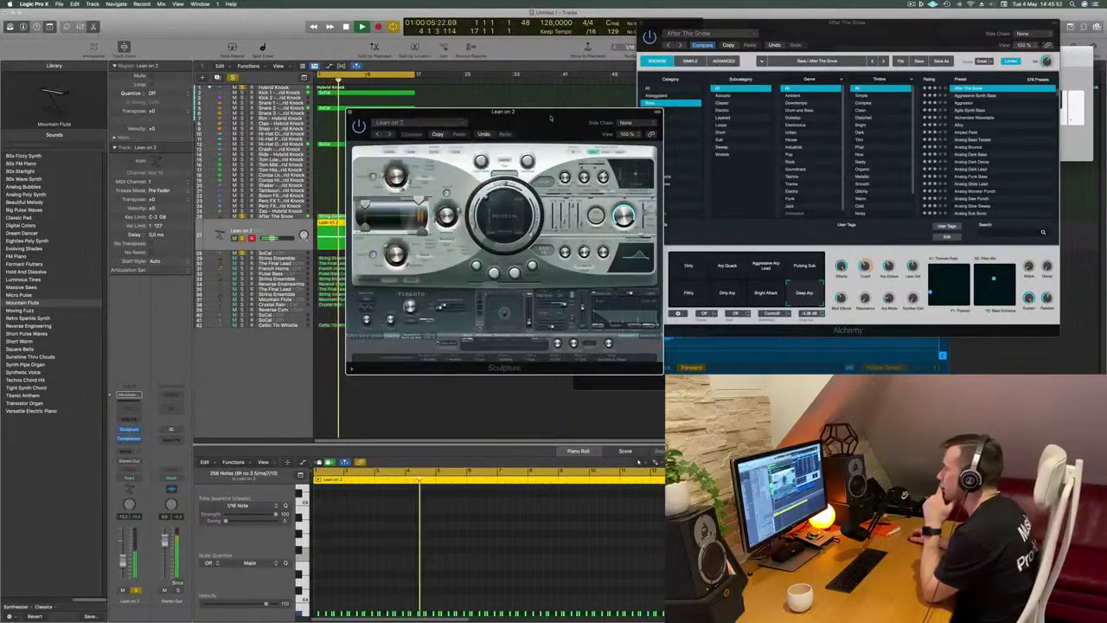
Step through the following Sculpture settings, auditioning Tribal Drums, Asian Dreams and Carillon up to Classic Marimba
click(425, 129)
click(424, 130)
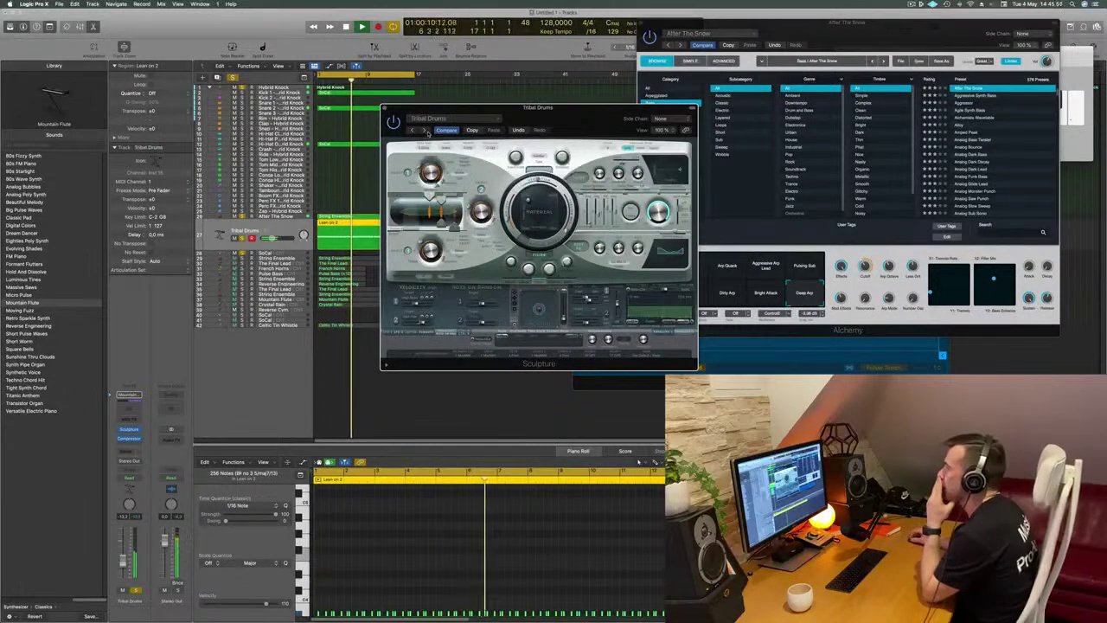
click(424, 130)
click(375, 154)
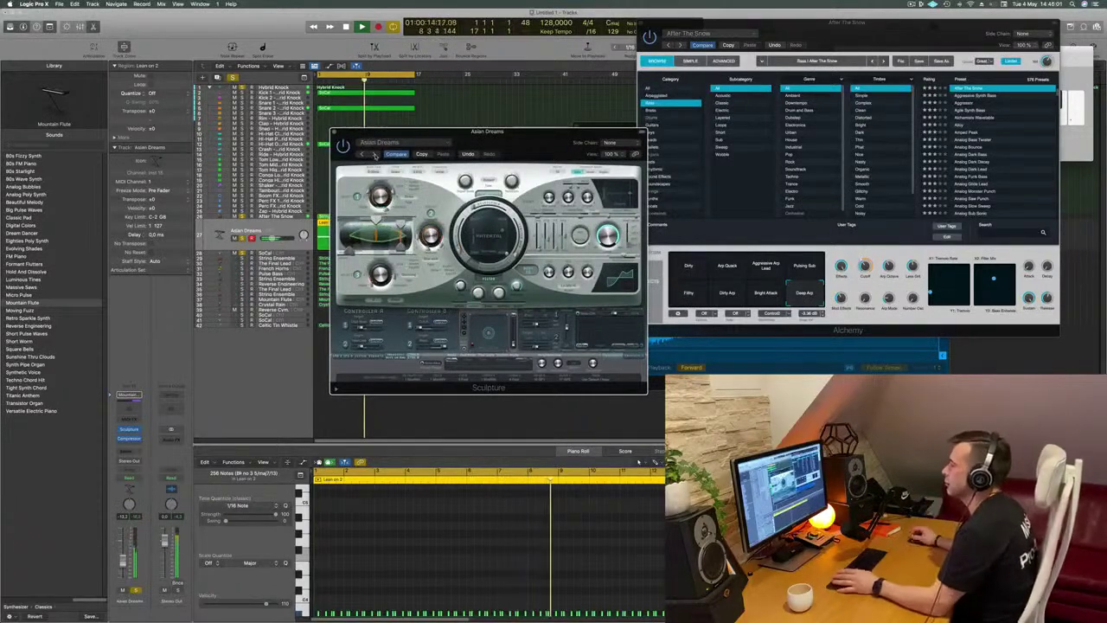
click(375, 154)
click(375, 154)
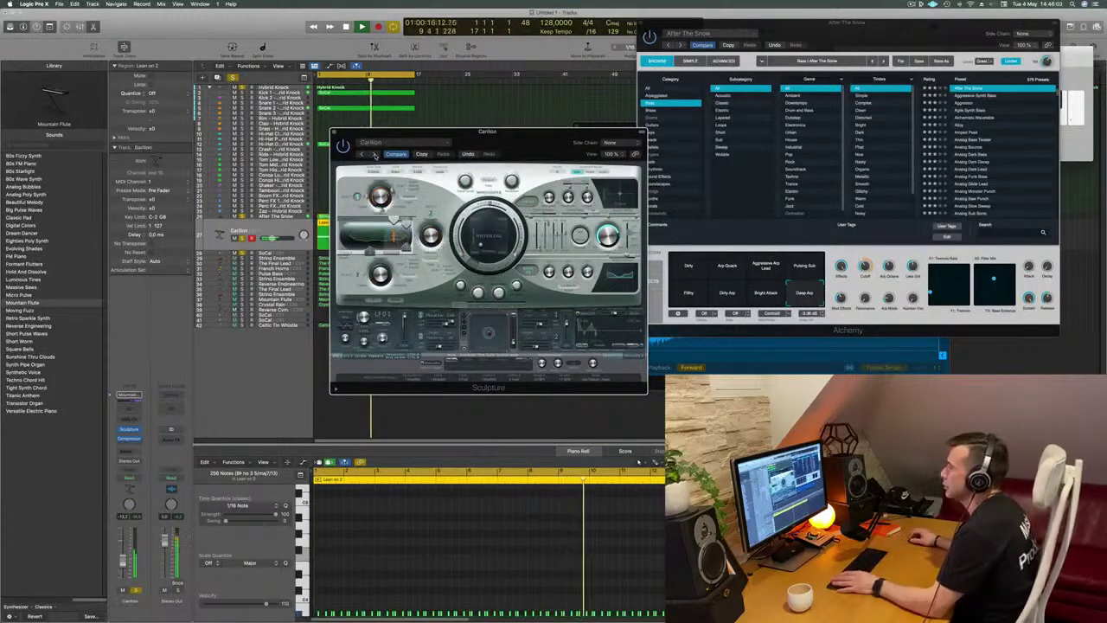
click(376, 153)
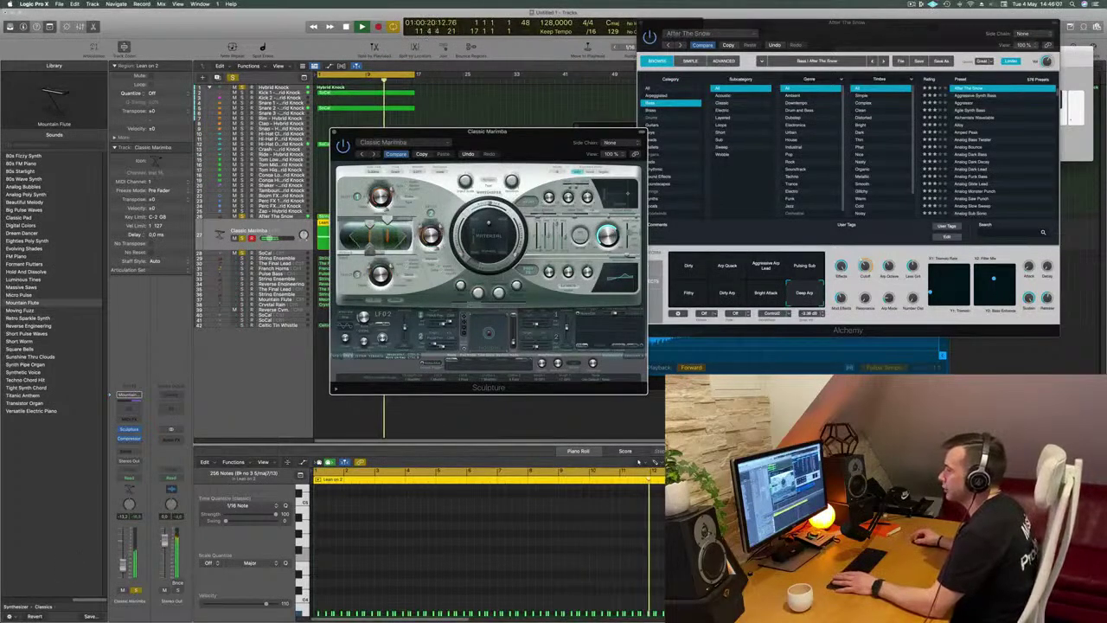
Replay from the beginning and continue through the Sculpture settings, auditioning Jamaican Mallets and Metallic Mallets up to Mystic Vibes
click(291, 390)
key(Return)
click(372, 156)
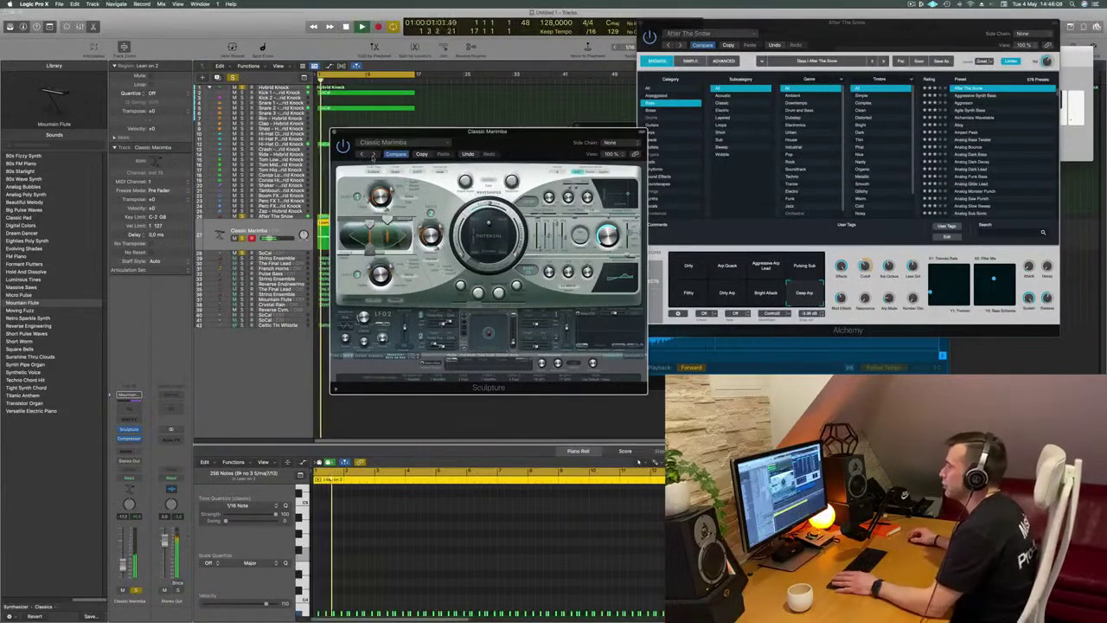
click(373, 155)
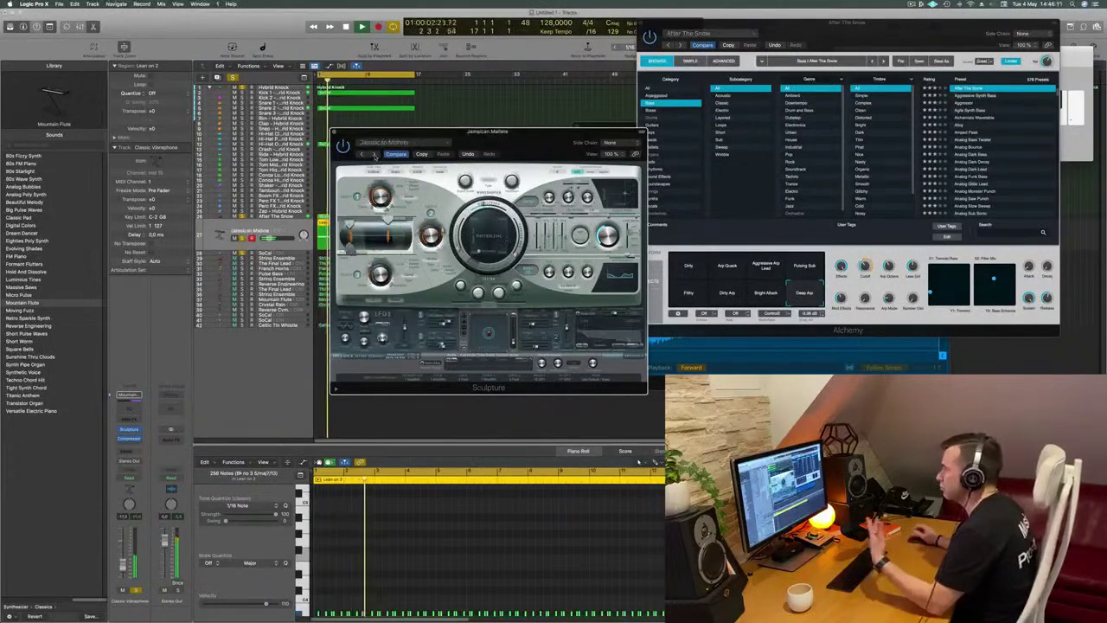
drag(380, 132, 355, 158)
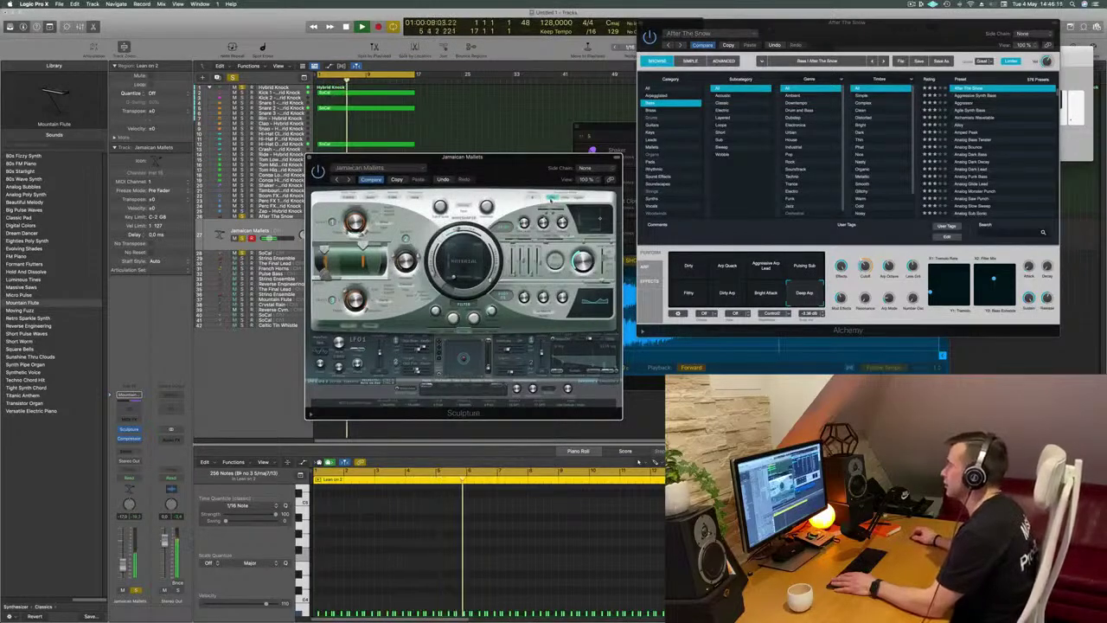
click(349, 180)
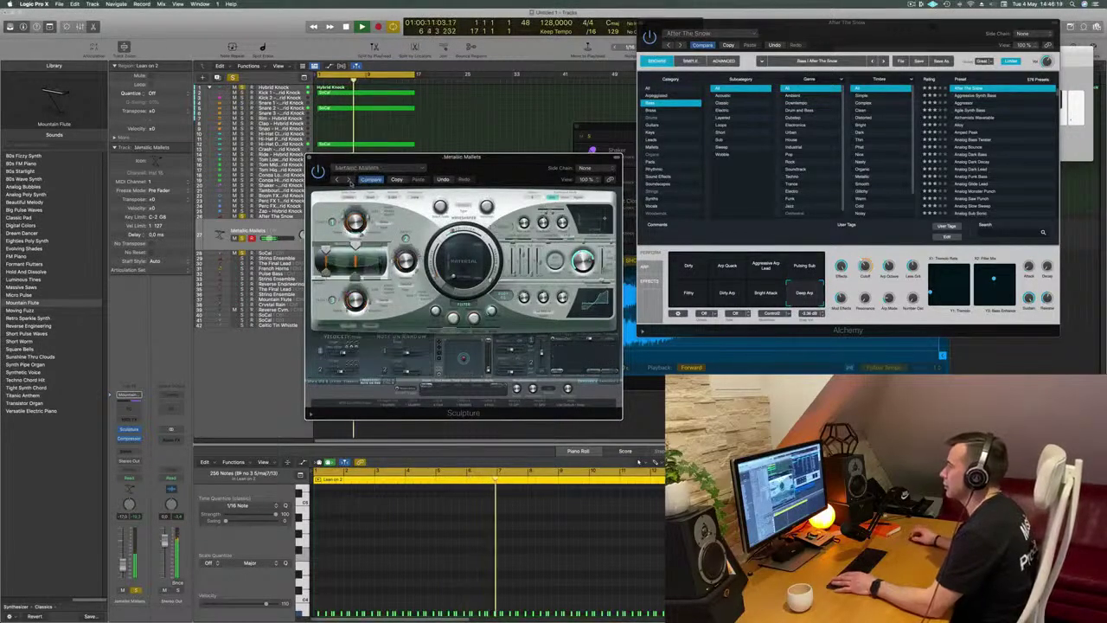
click(350, 180)
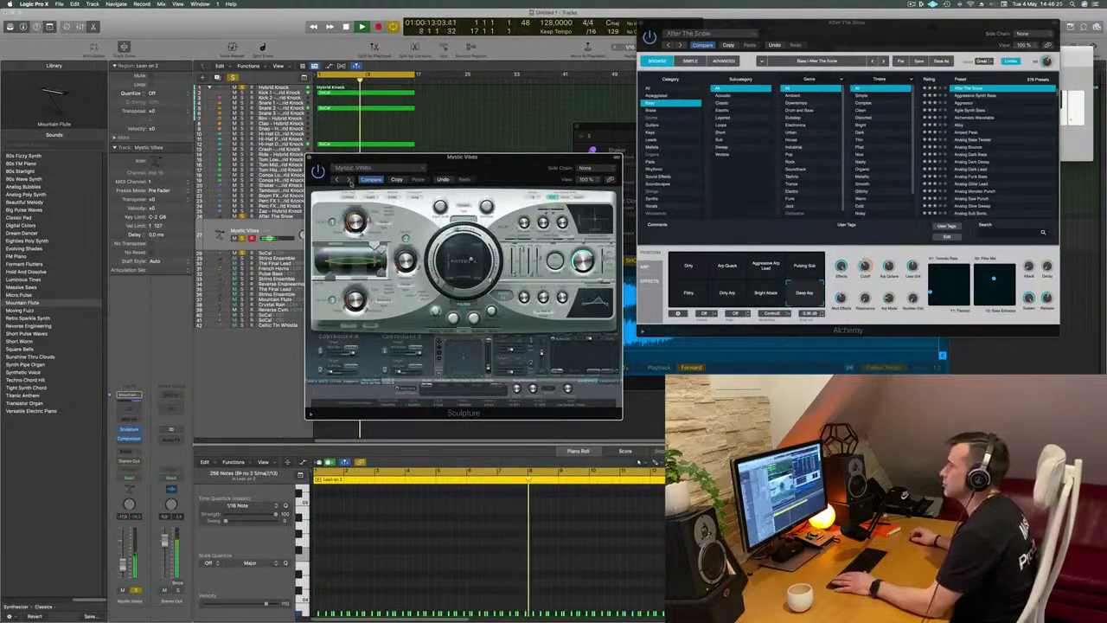
Continue through the Sculpture settings, auditioning Random Breath Mallets, Short Bread and Straw Mallets, and return to Sticky Mallets
click(349, 180)
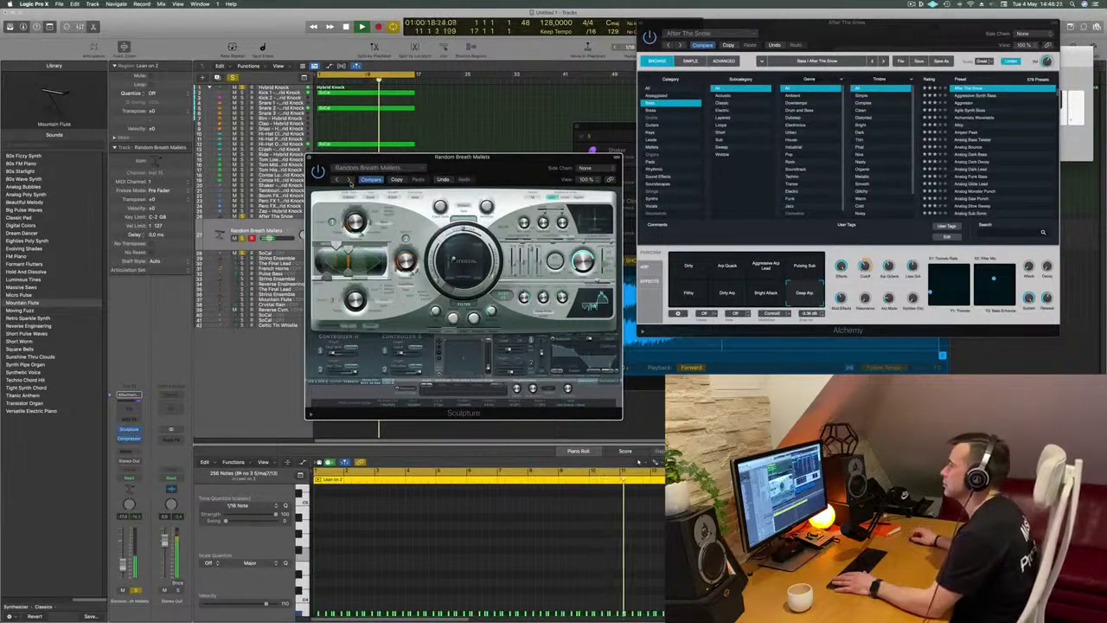
click(349, 181)
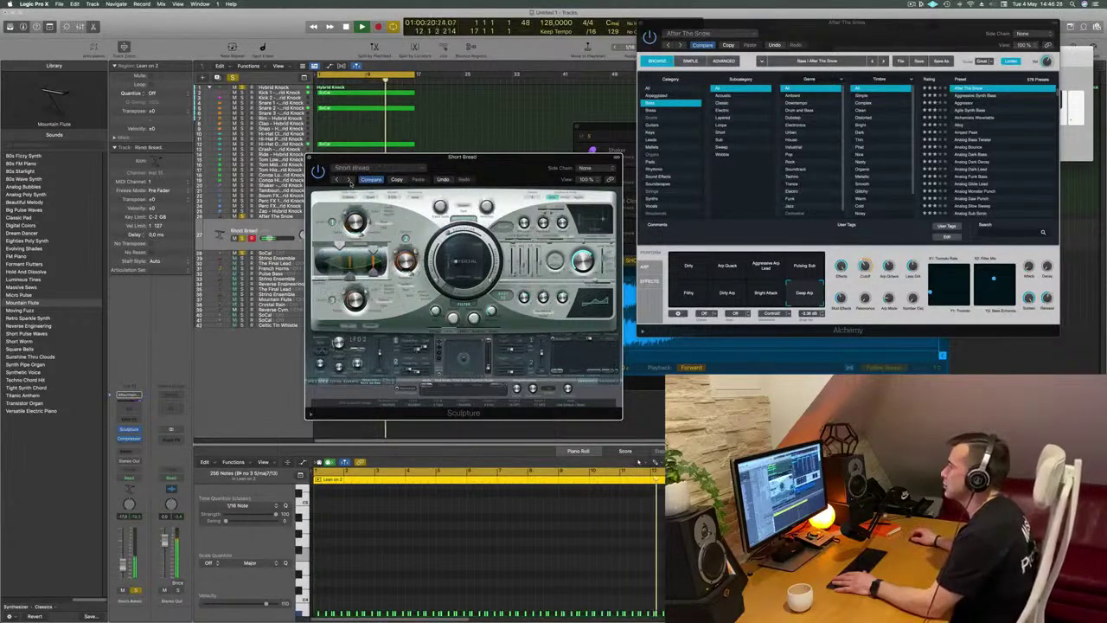
click(349, 181)
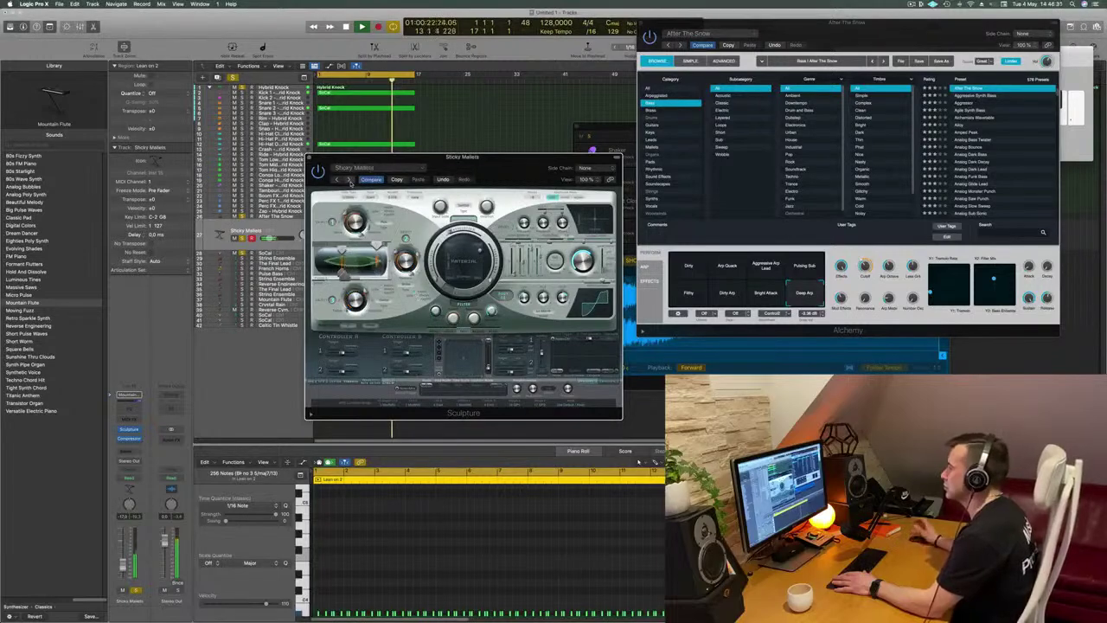
click(350, 181)
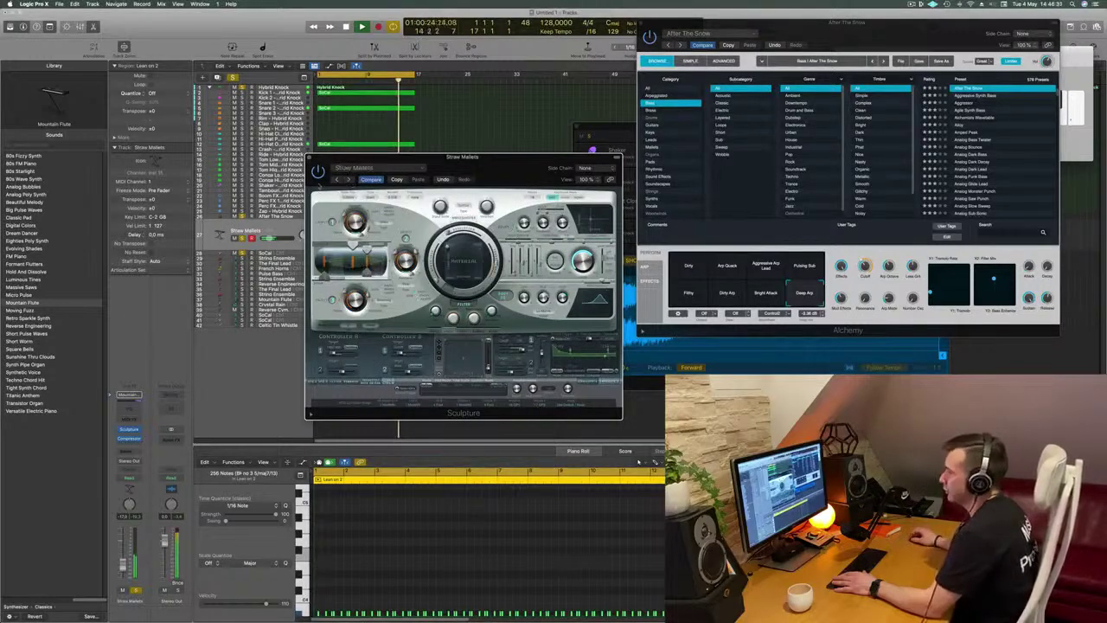
click(335, 181)
Add a Bus 4 send to the Lean on 2 track
click(130, 451)
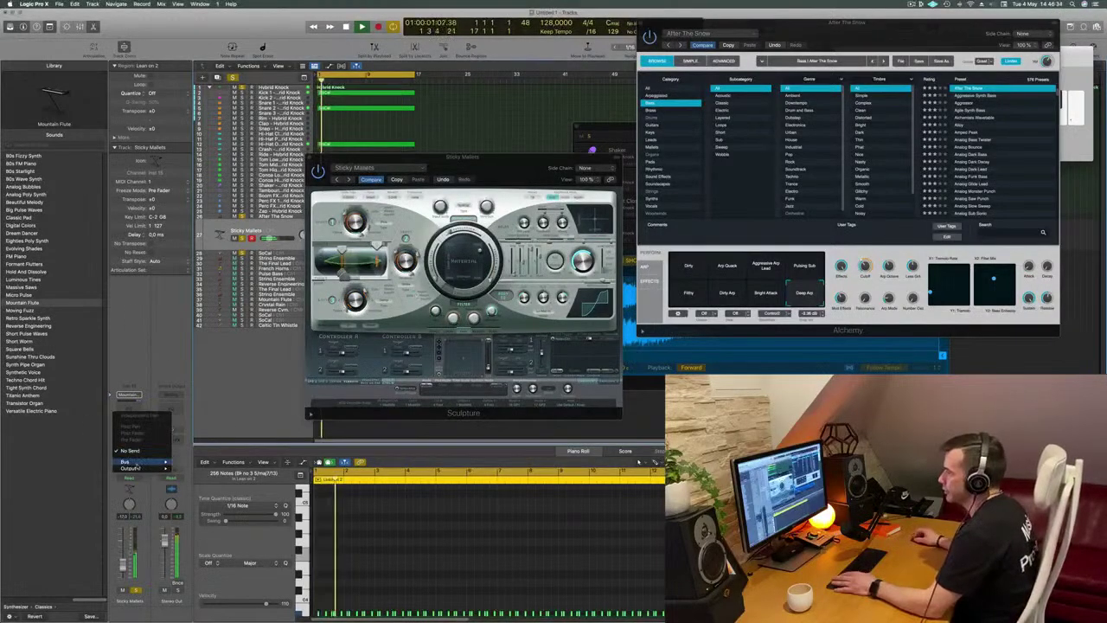
mouse_move(147, 466)
click(201, 379)
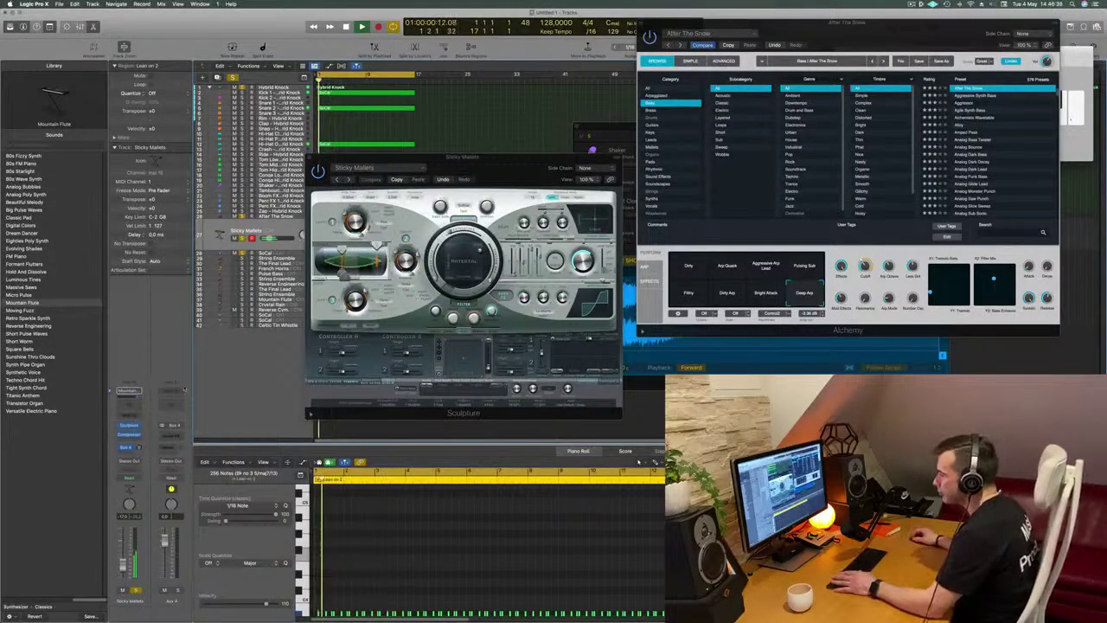
Insert a SilverVerb on Aux 4, load its grandiose setting, and replay the part from the beginning
click(175, 435)
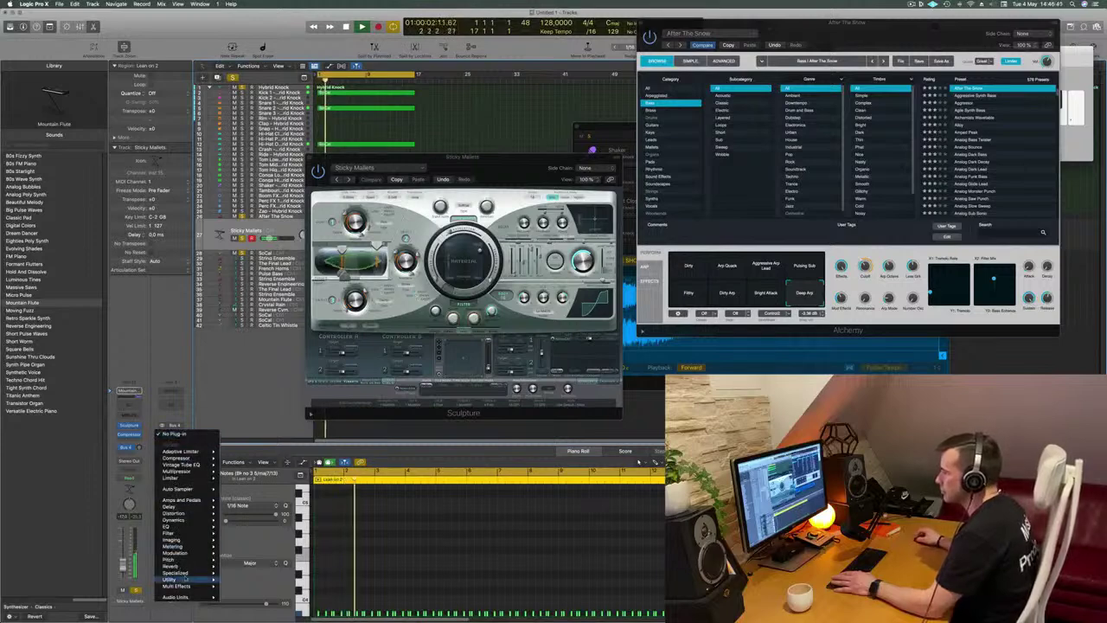
mouse_move(199, 566)
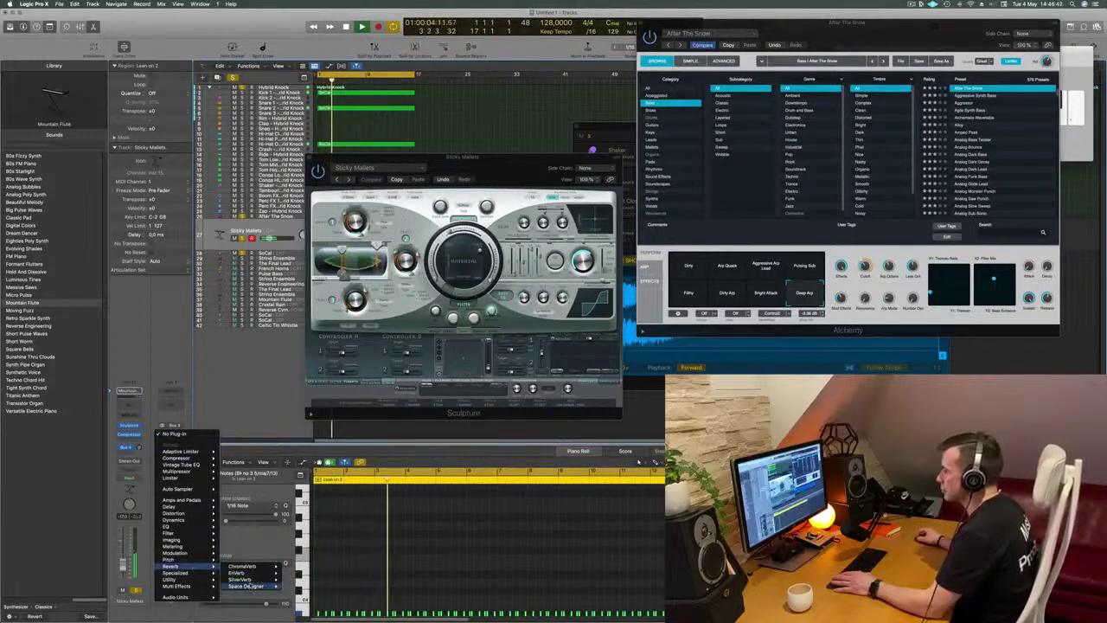
mouse_move(259, 578)
click(298, 578)
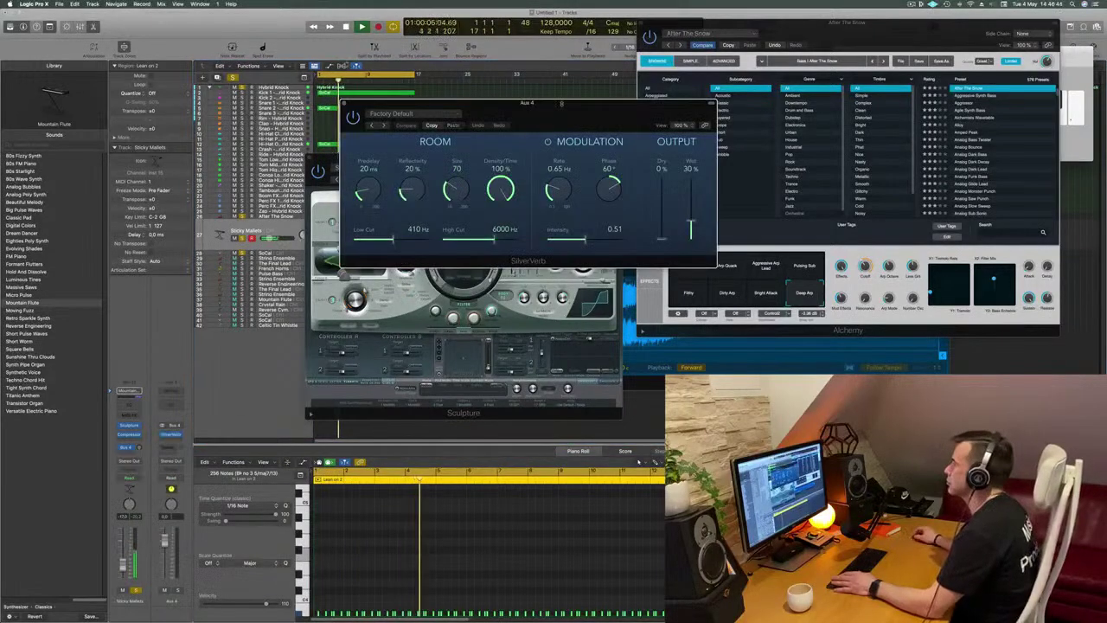
click(427, 116)
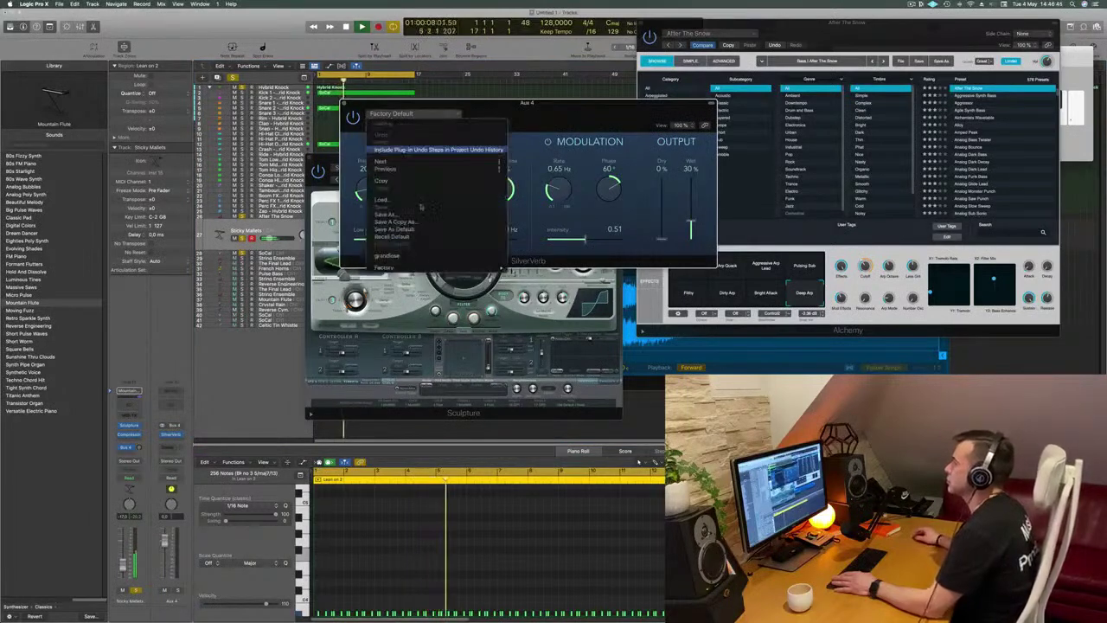
click(418, 257)
drag(492, 103, 405, 103)
key(space)
key(space)
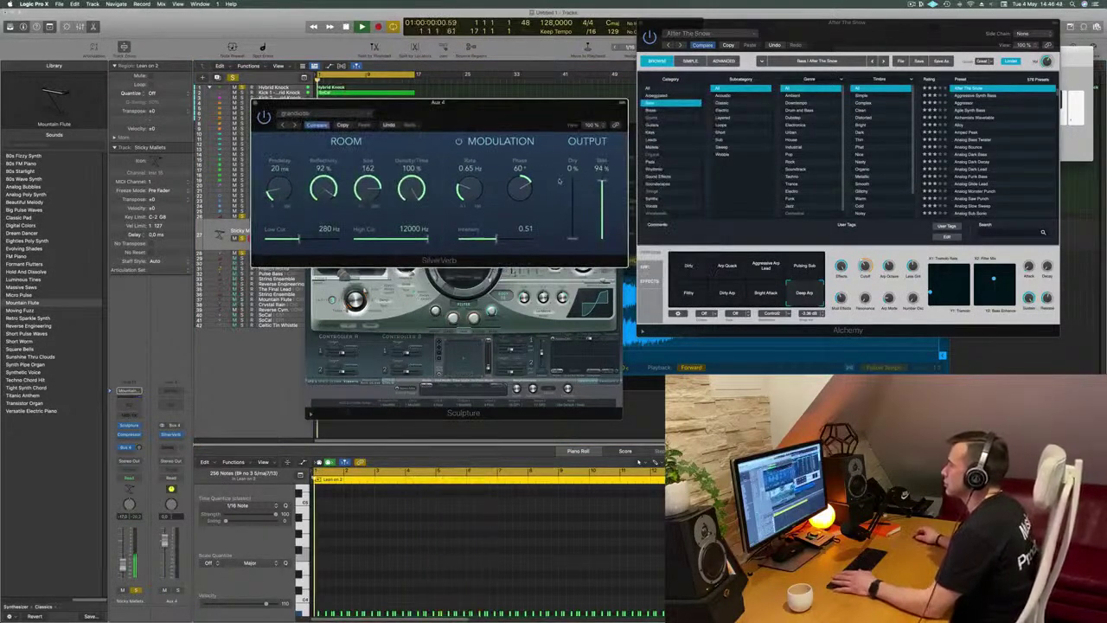
key(space)
key(space)
Raise the SilverVerb wet output to 100% and adjust the track's Bus 4 send level while replaying from the beginning
drag(602, 181, 602, 171)
key(space)
key(space)
click(139, 447)
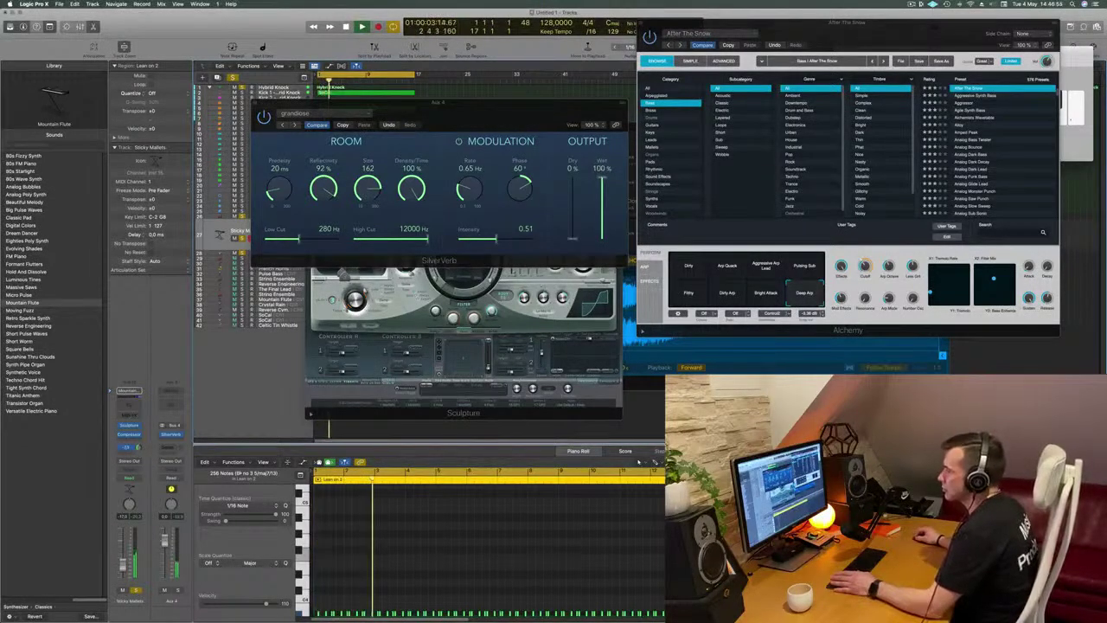
drag(381, 103, 815, 117)
key(space)
key(space)
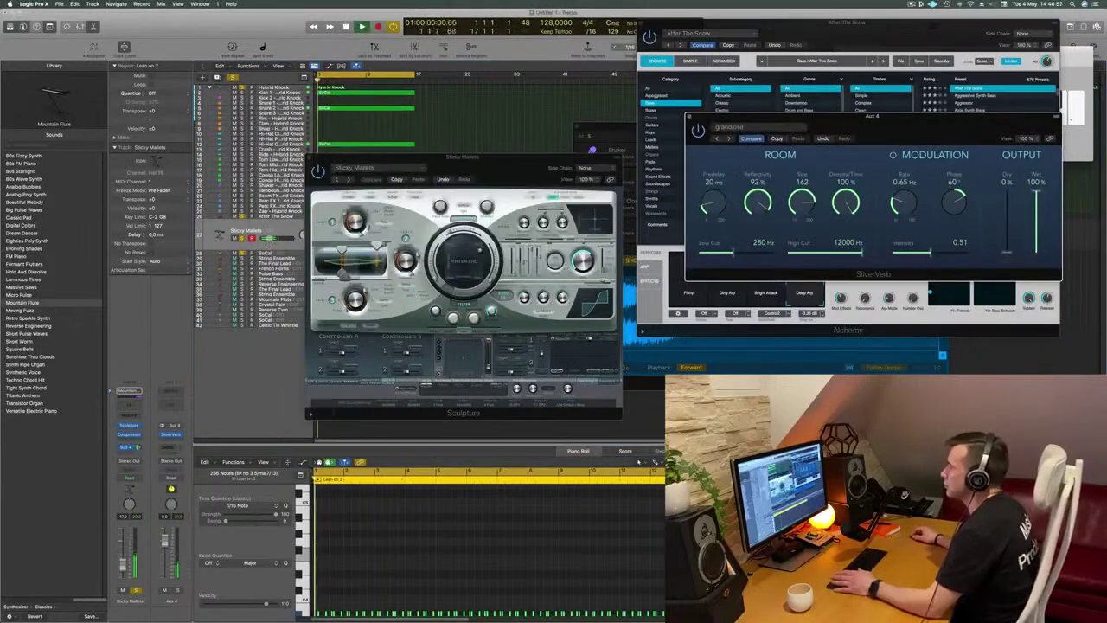
Audition the next Sculpture settings with the reverb, from Straw Mallets, Xylophone and Airy Lead up to Mellow Brass
click(347, 179)
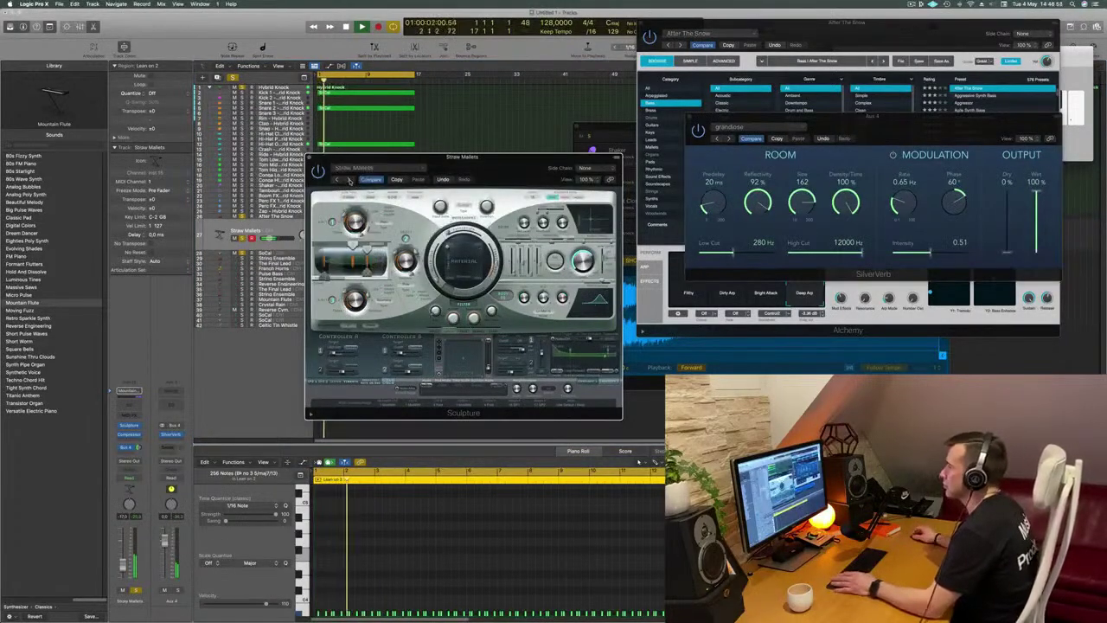
click(349, 180)
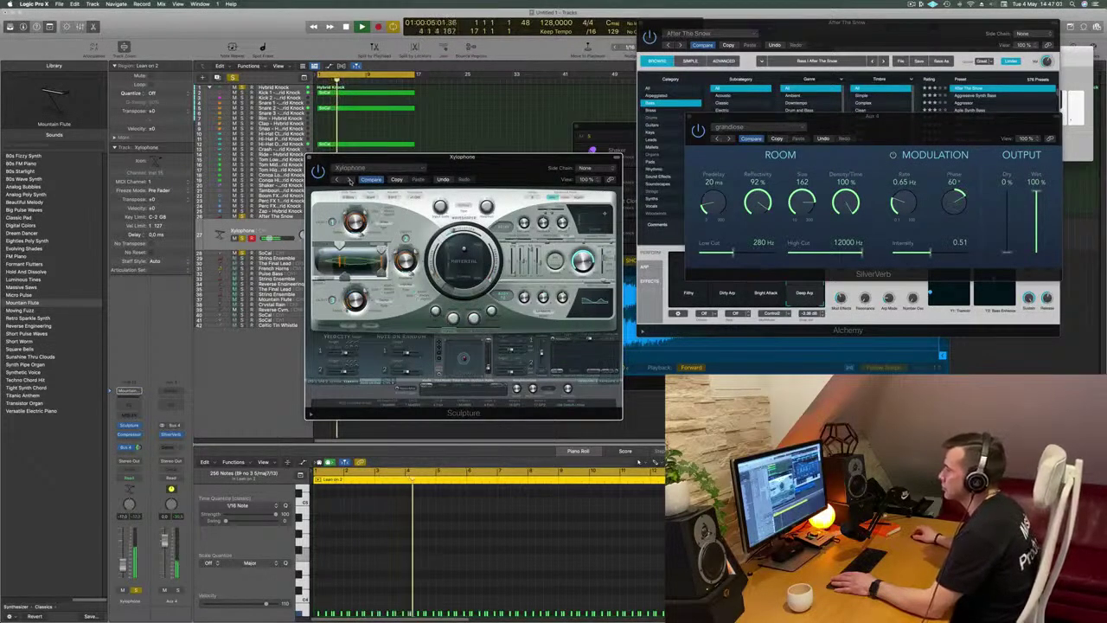
mouse_move(425, 166)
mouse_down()
mouse_move(493, 192)
mouse_move(469, 198)
mouse_up()
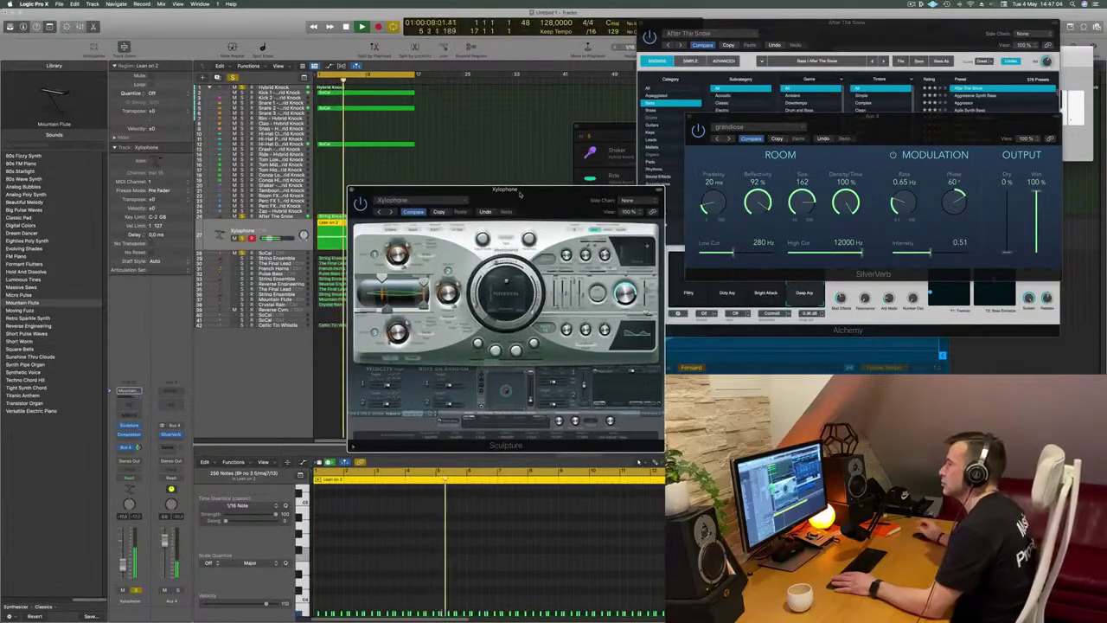
click(390, 212)
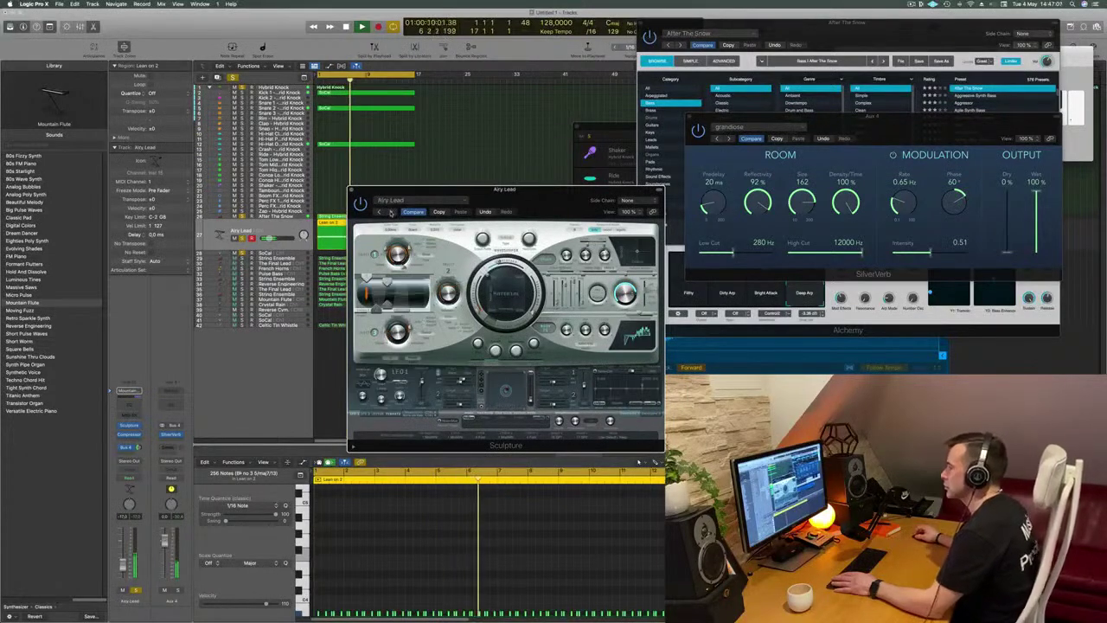
click(390, 212)
click(390, 212)
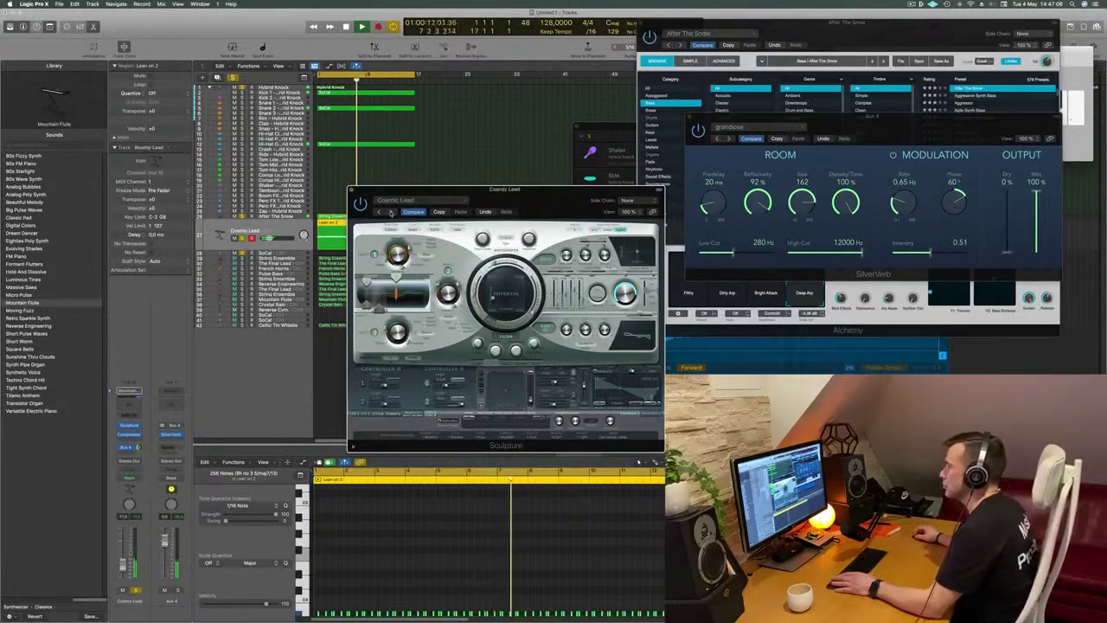
click(389, 212)
click(390, 212)
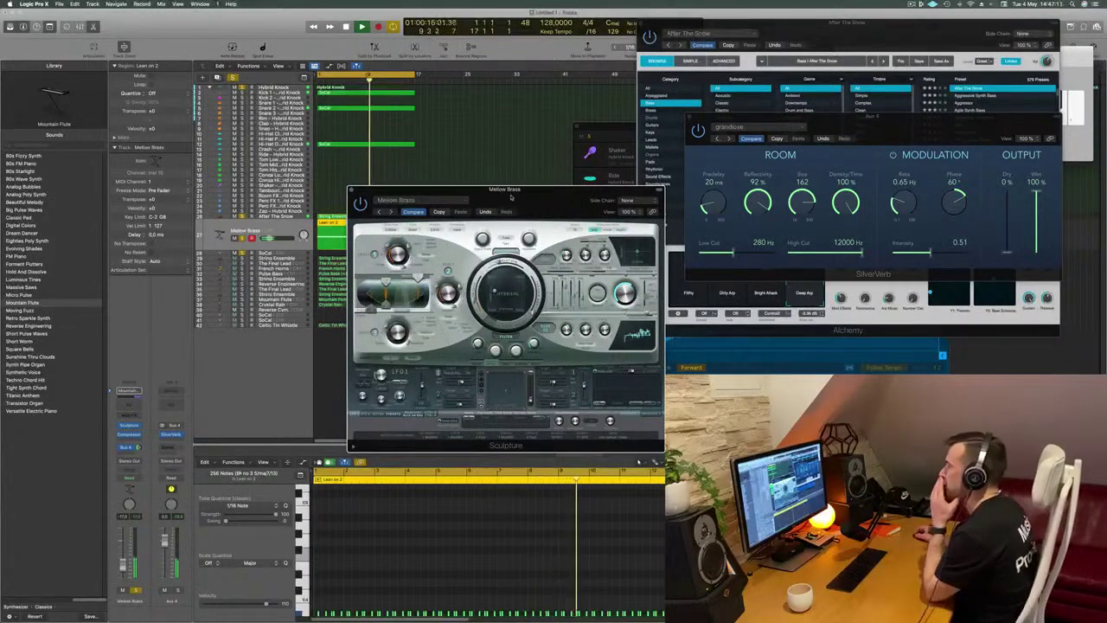
Continue through the Sculpture settings, auditioning Mountain Flute, Overblown and Saturated Air up to Steam Machine
click(390, 212)
click(349, 209)
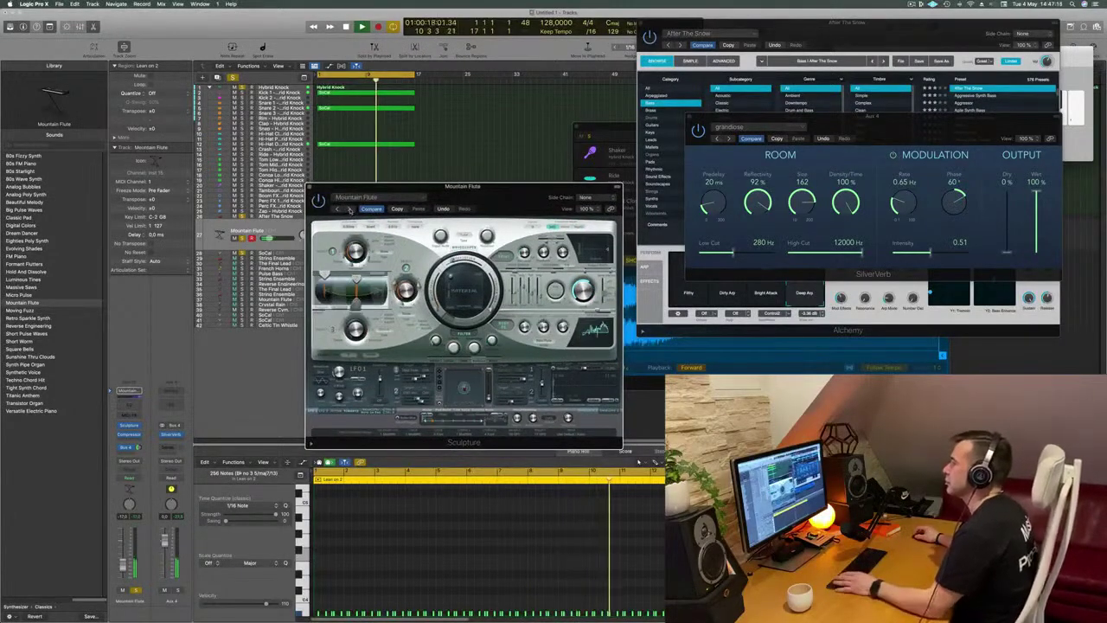
click(350, 209)
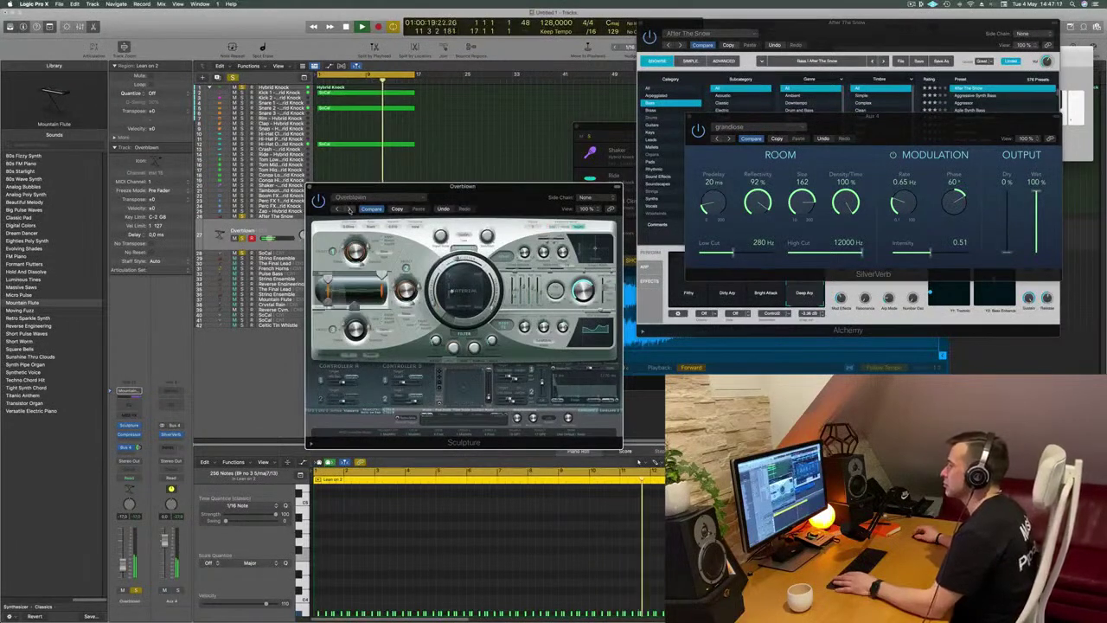
click(350, 210)
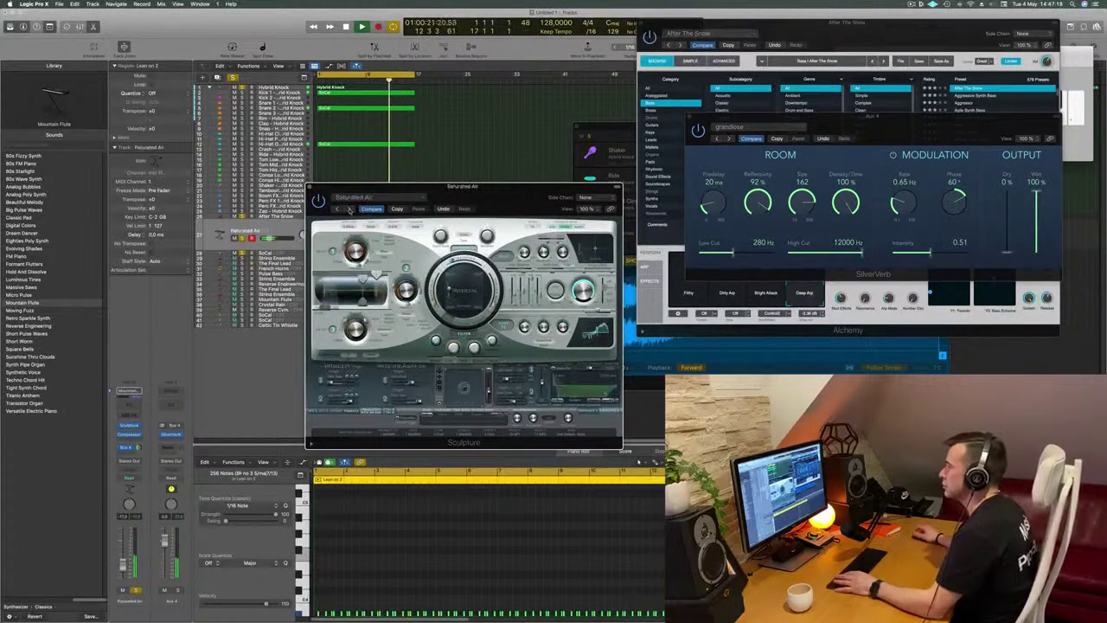
click(349, 209)
click(349, 209)
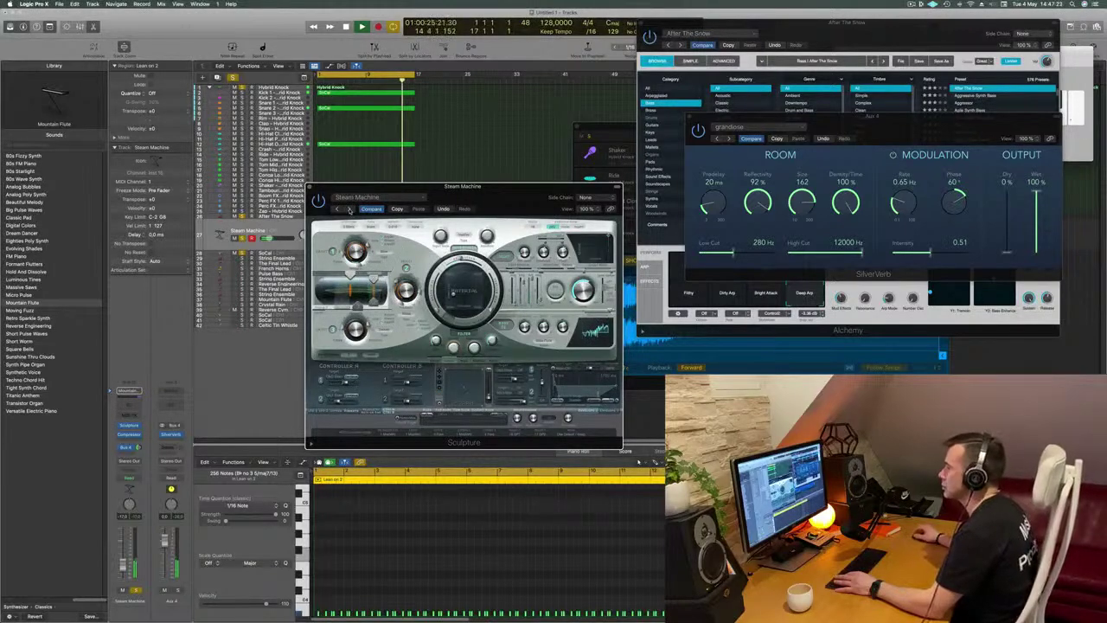
Advance the Sculpture settings past Acoustic Harp to Ambience Pluck and raise the track's volume slightly
click(349, 209)
click(349, 209)
click(349, 209)
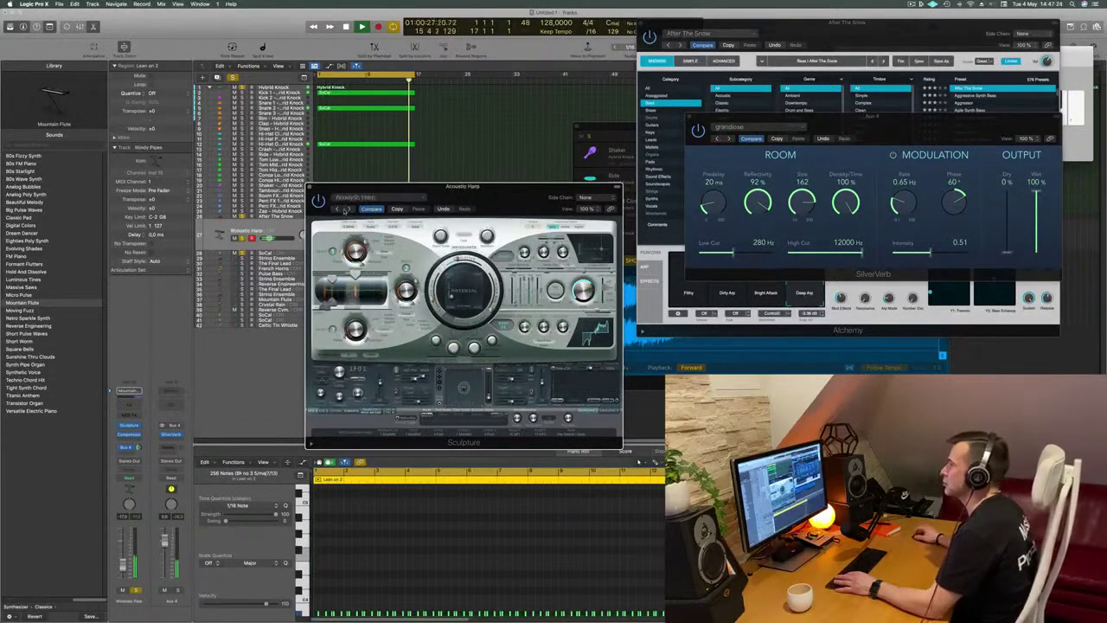
click(349, 210)
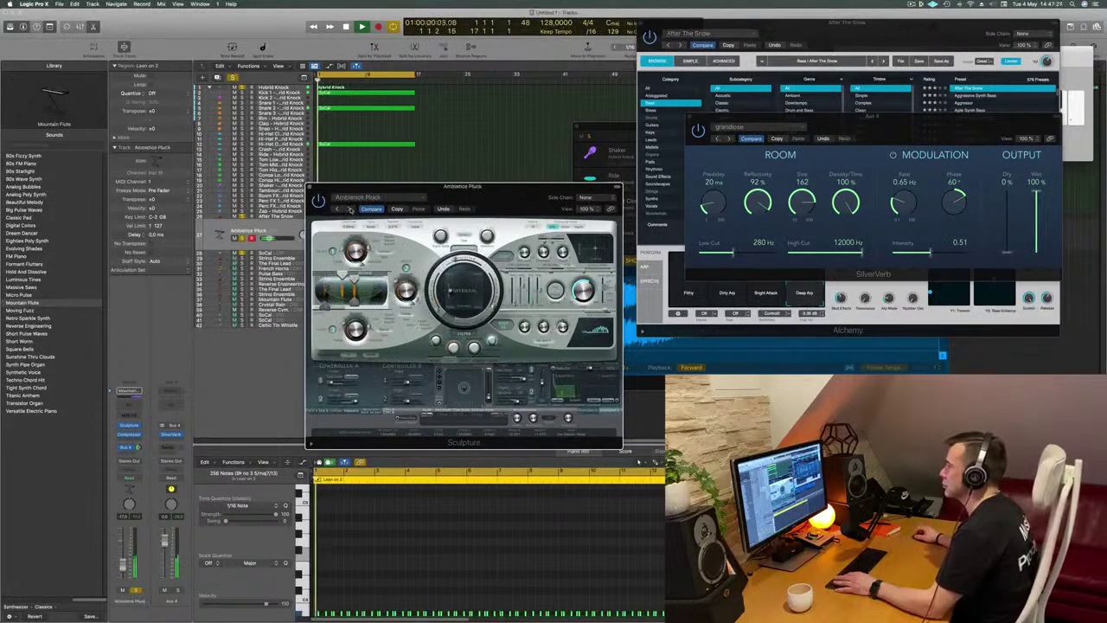
drag(505, 196, 628, 149)
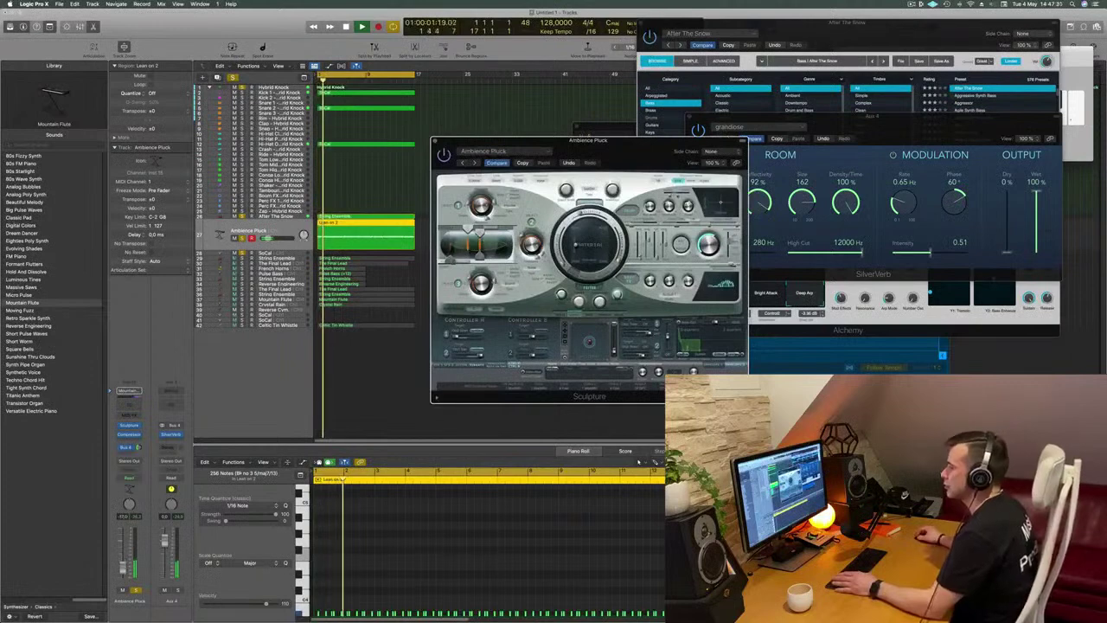
drag(123, 575, 122, 565)
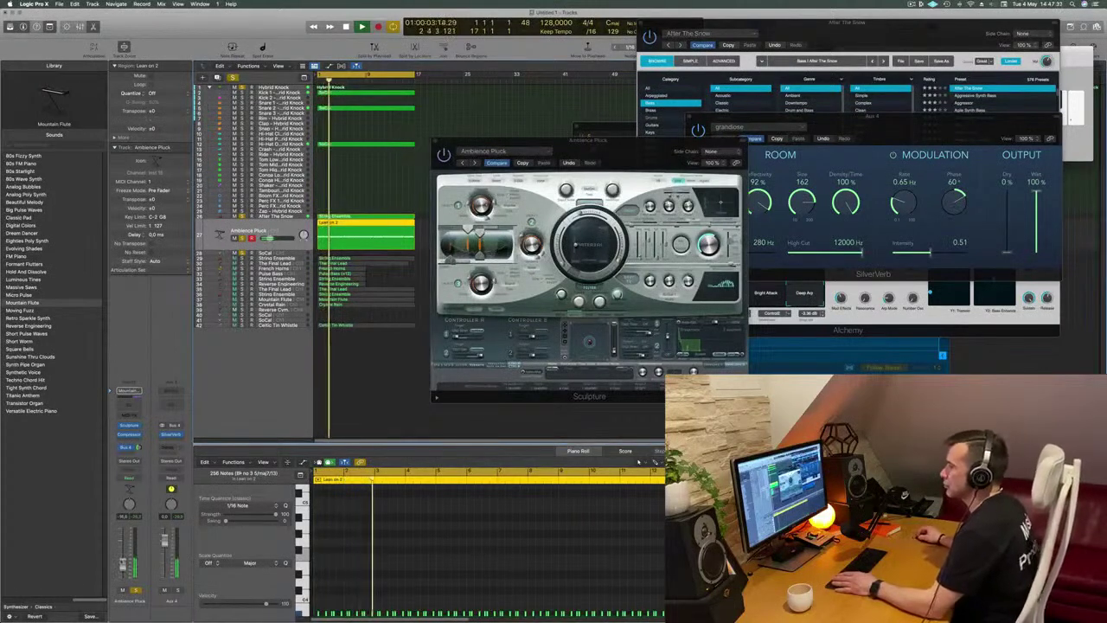
drag(505, 141, 462, 157)
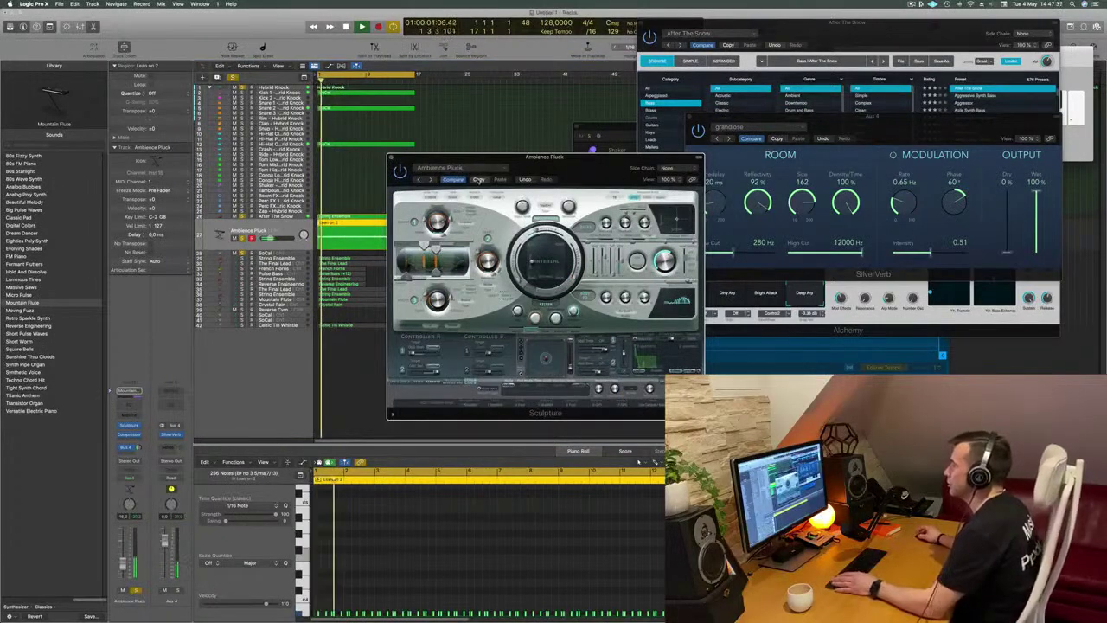
Audition the Bombay Pluck and Buzzy Picking settings in Sculpture and lower the track's volume slightly
click(430, 179)
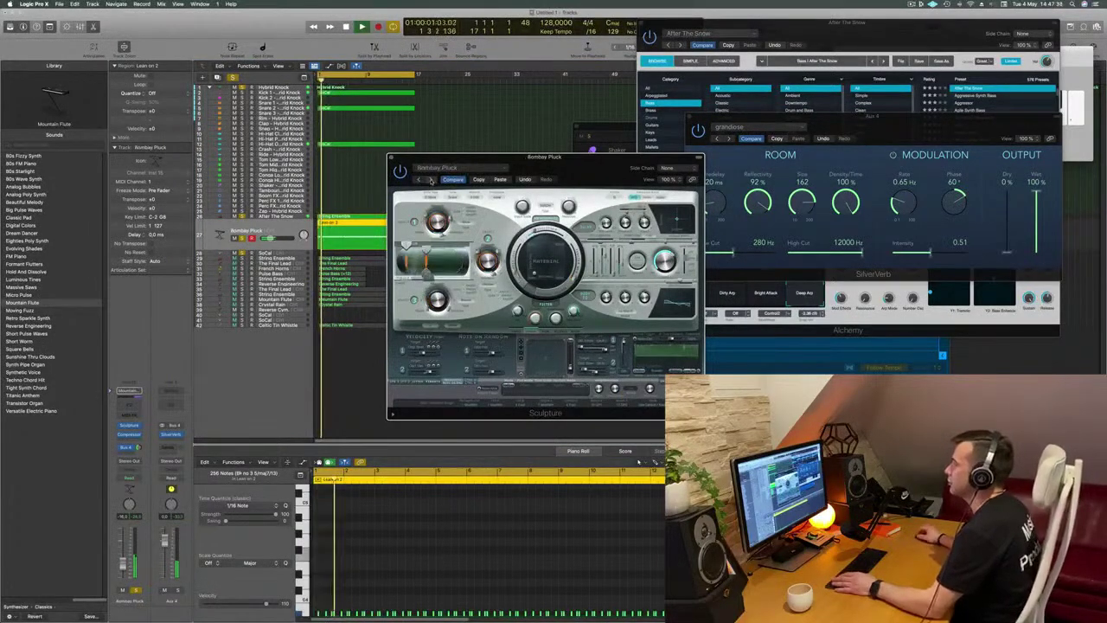
click(431, 179)
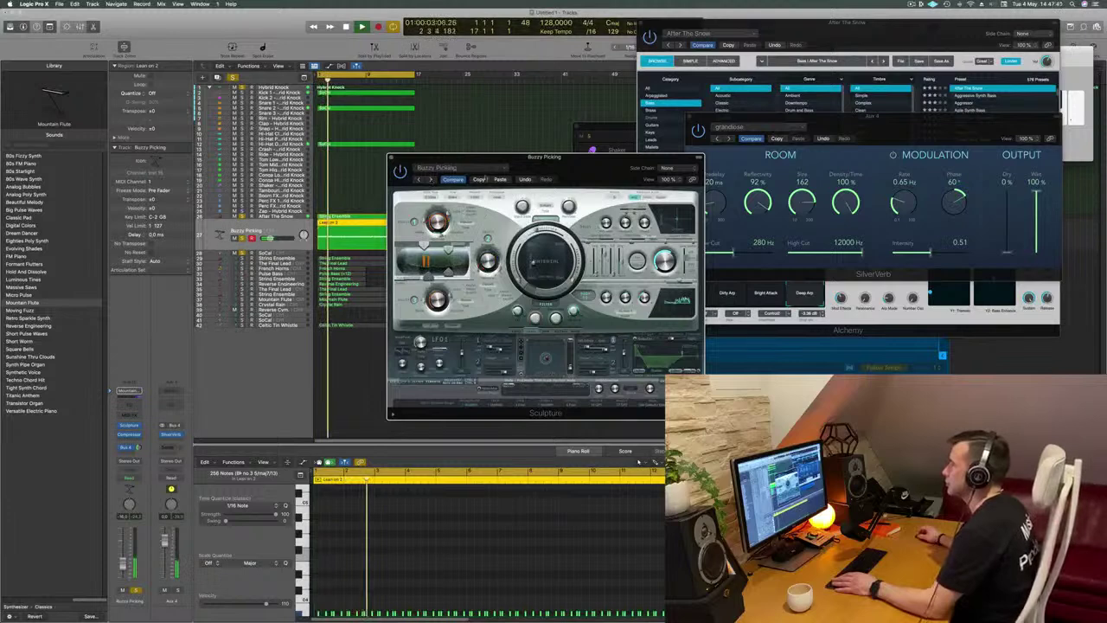
drag(463, 157, 460, 157)
drag(122, 566, 122, 569)
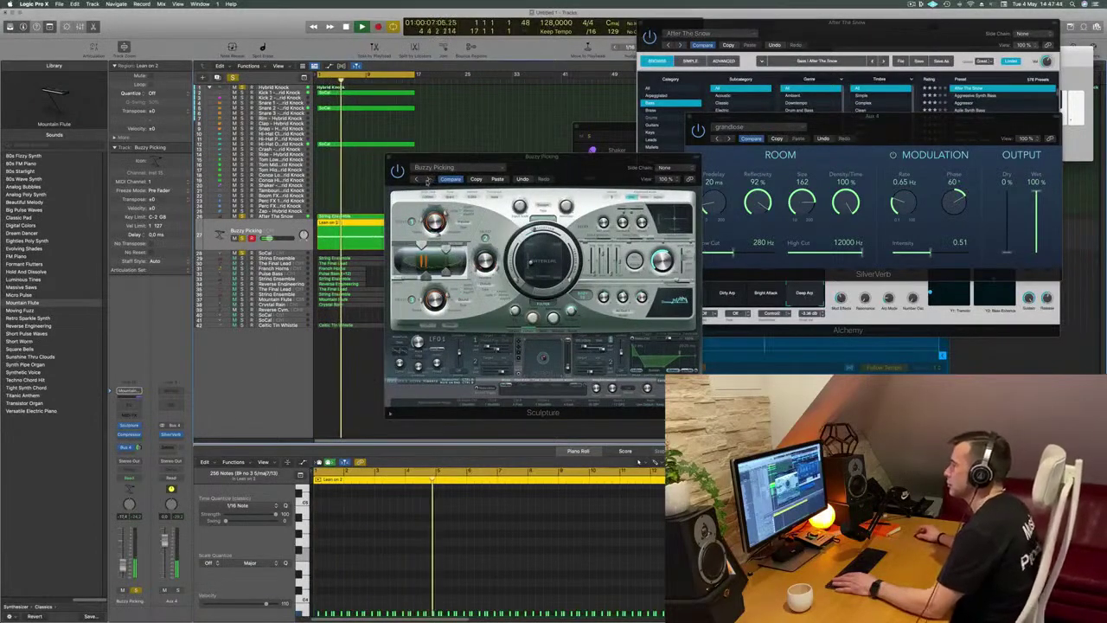
Continue through the plucked Sculpture settings, auditioning La Mediterranee and Loose Strings up to Namaste
click(428, 180)
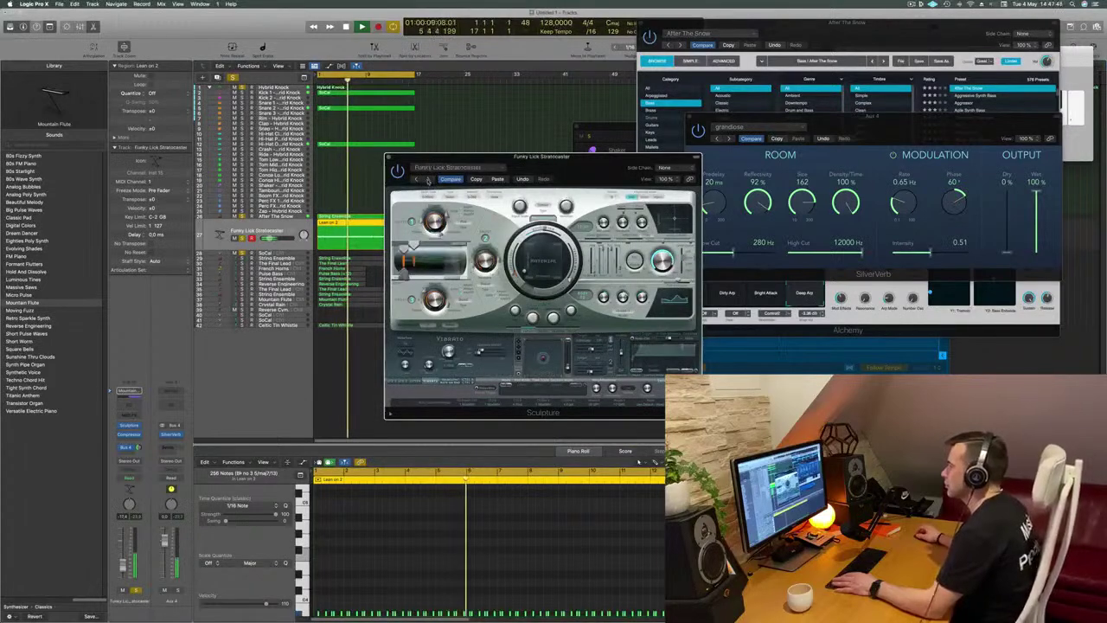
click(427, 180)
click(428, 180)
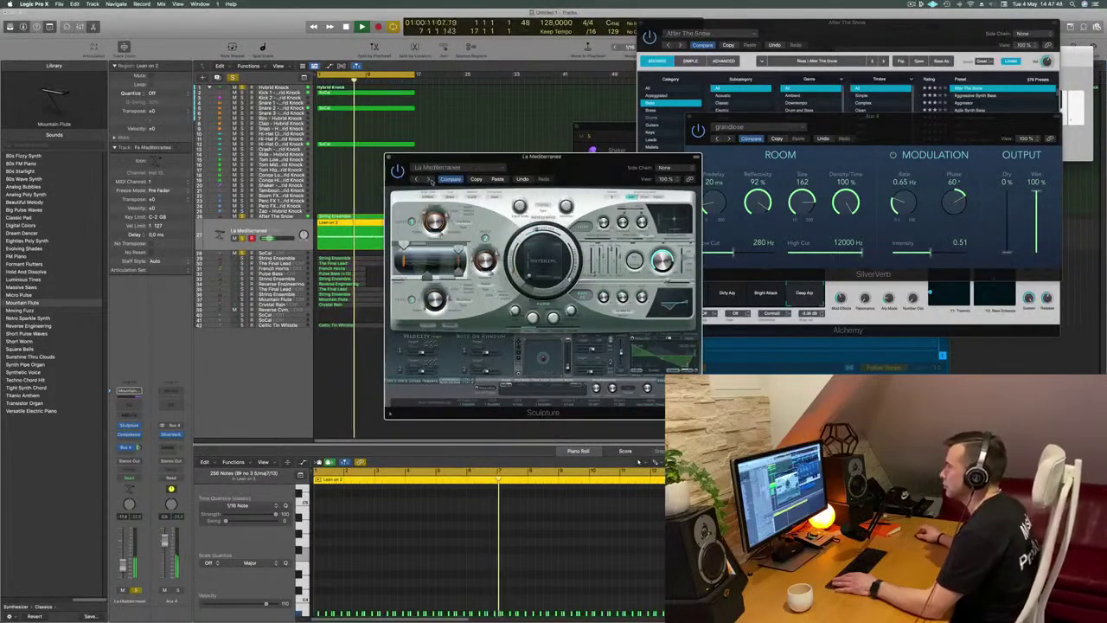
click(428, 180)
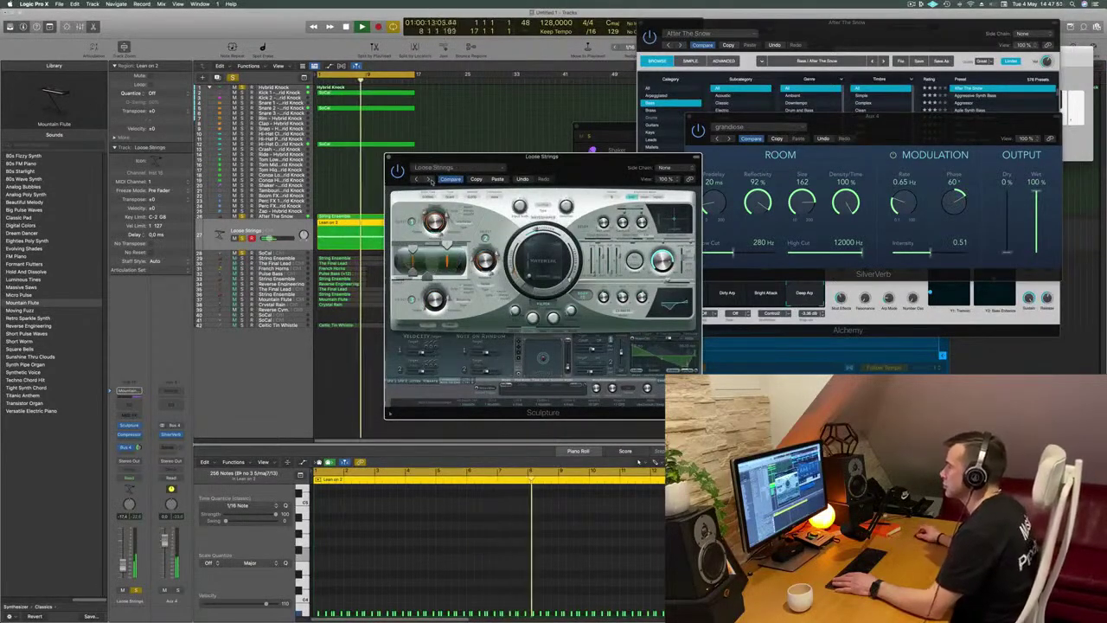
click(428, 180)
mouse_move(562, 165)
mouse_down()
mouse_move(543, 145)
mouse_move(563, 141)
mouse_up()
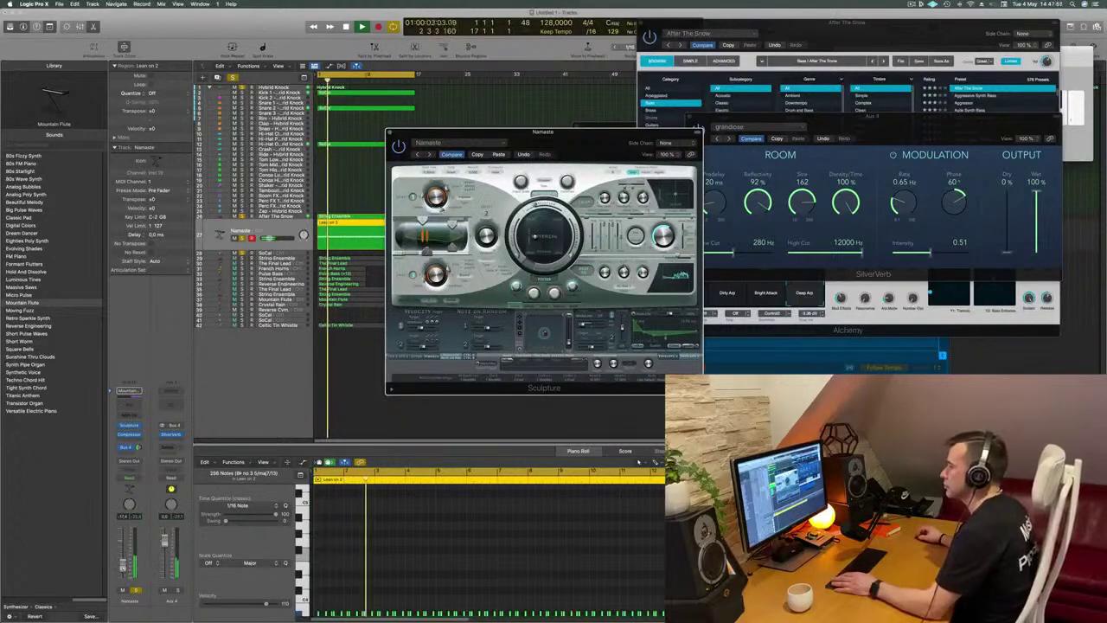
Add a Channel EQ to the Namaste track and set its high-cut filter to about 9 kHz
click(123, 566)
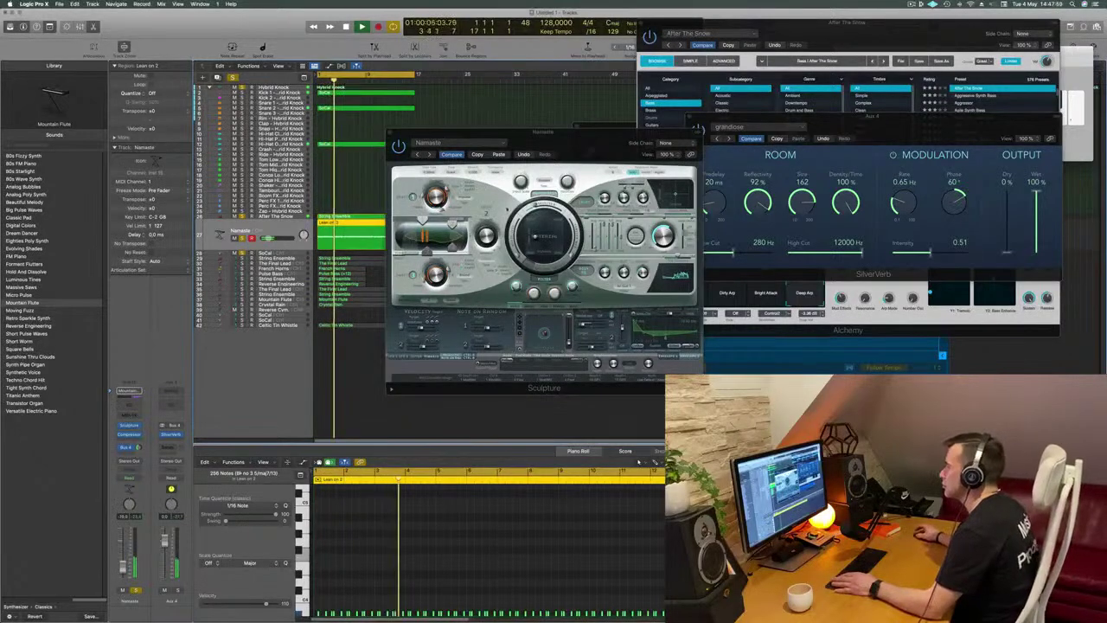
click(536, 292)
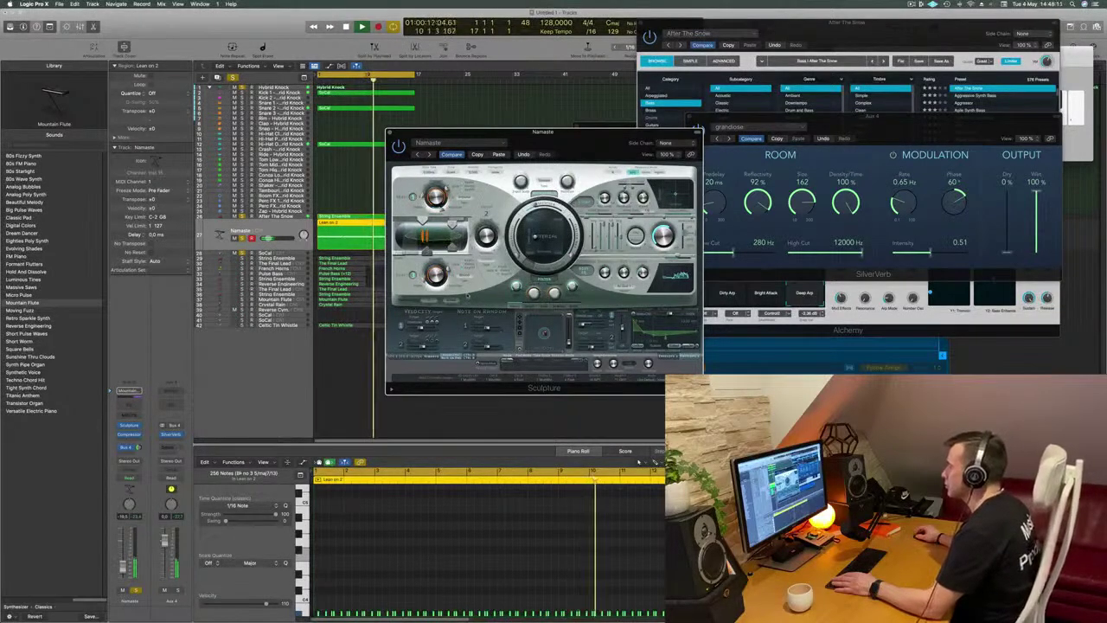
click(129, 405)
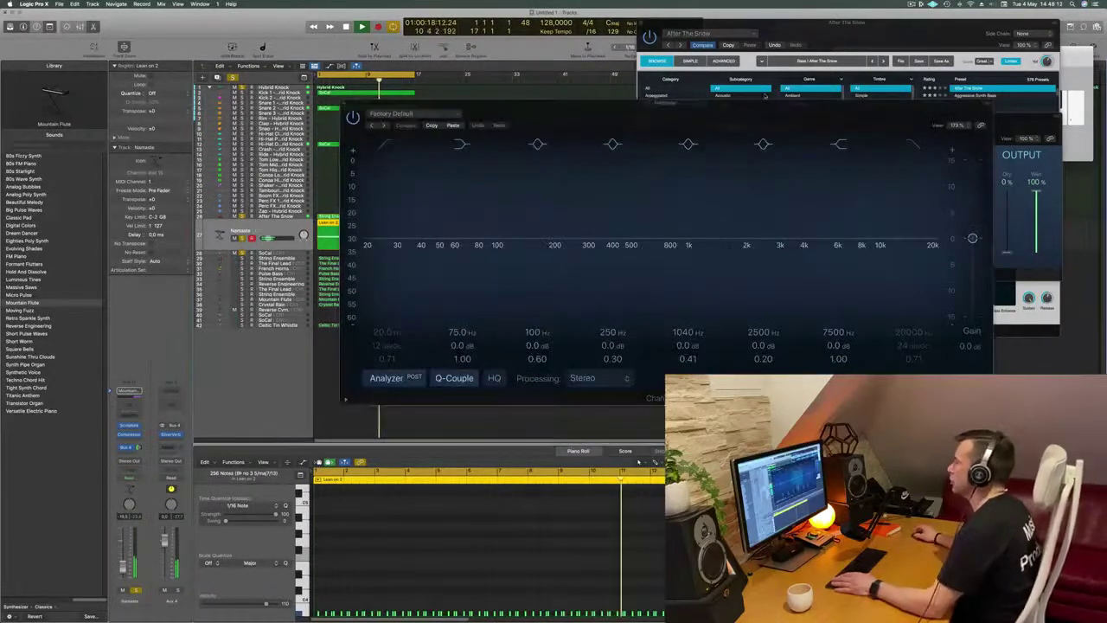
click(916, 145)
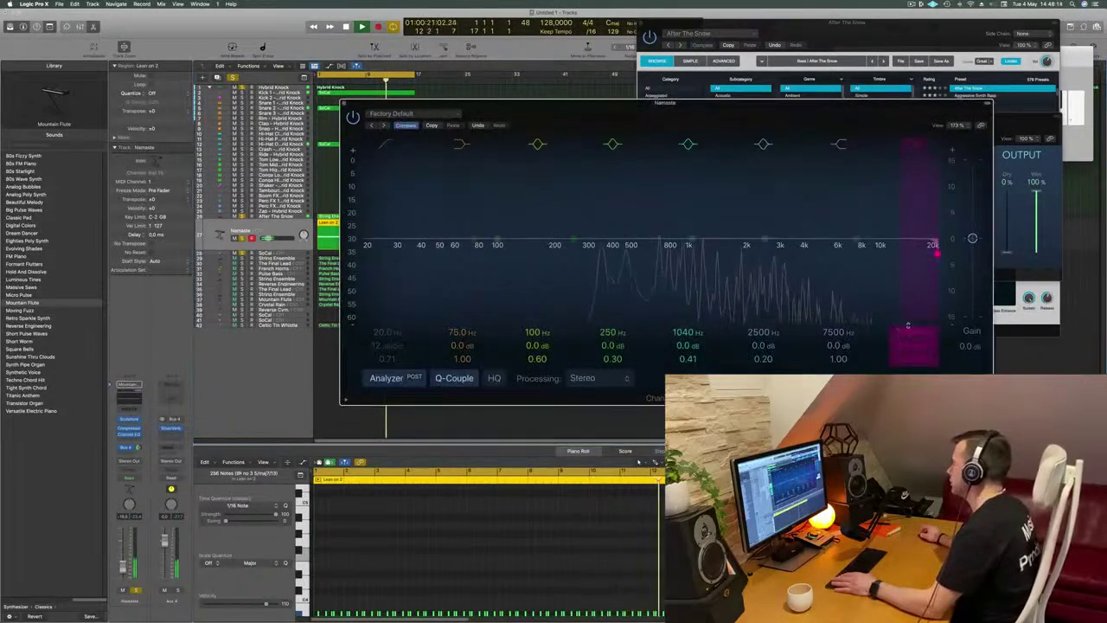
drag(916, 335, 917, 372)
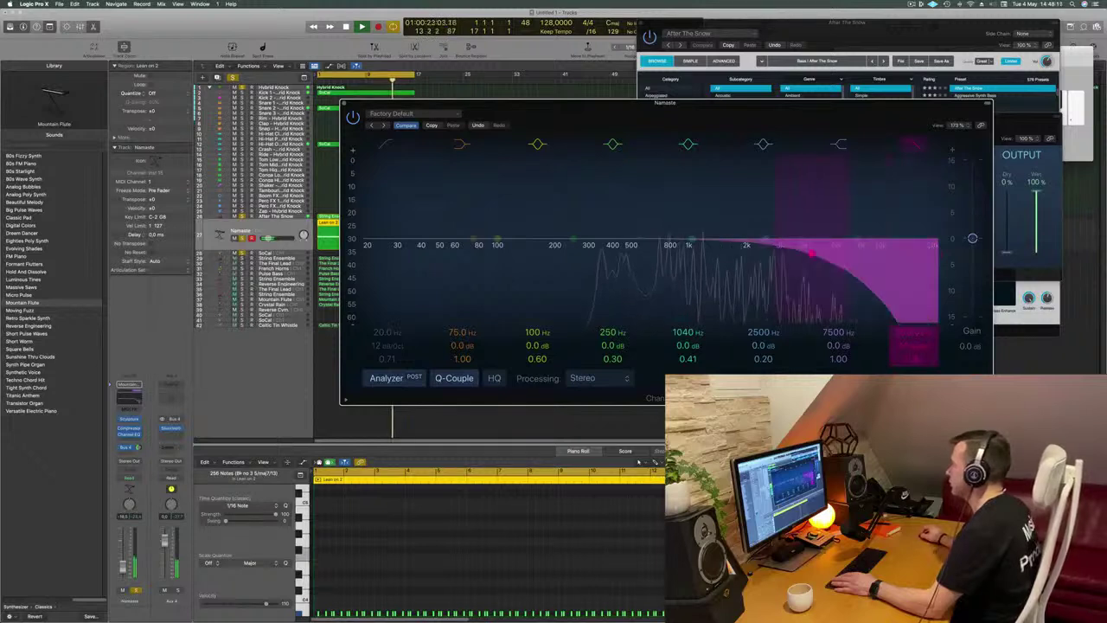
drag(800, 254, 774, 255)
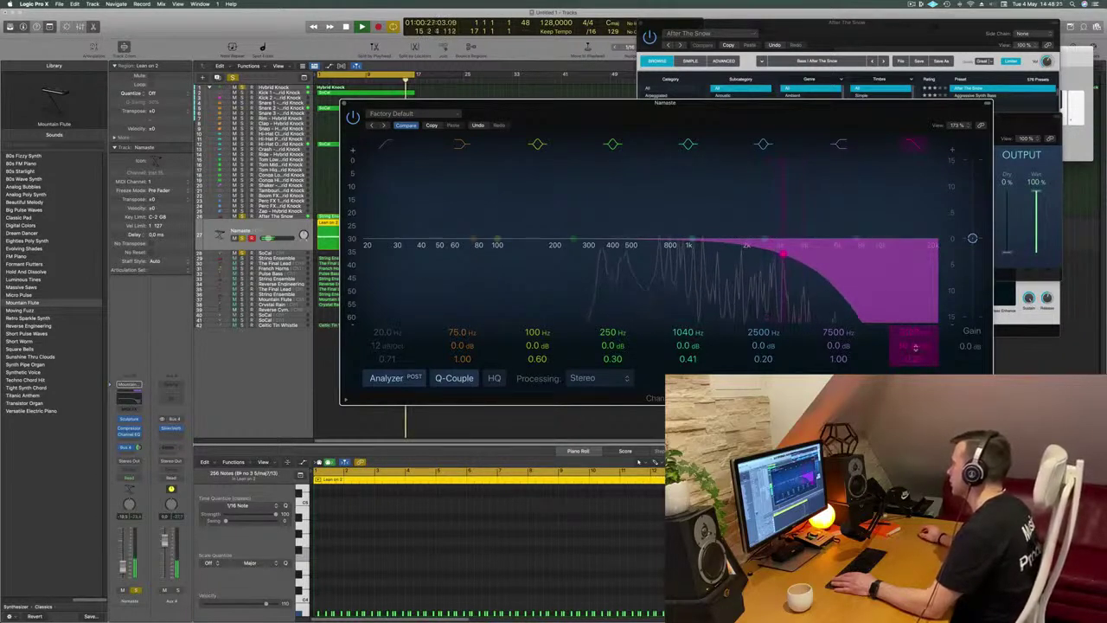
drag(914, 334, 914, 313)
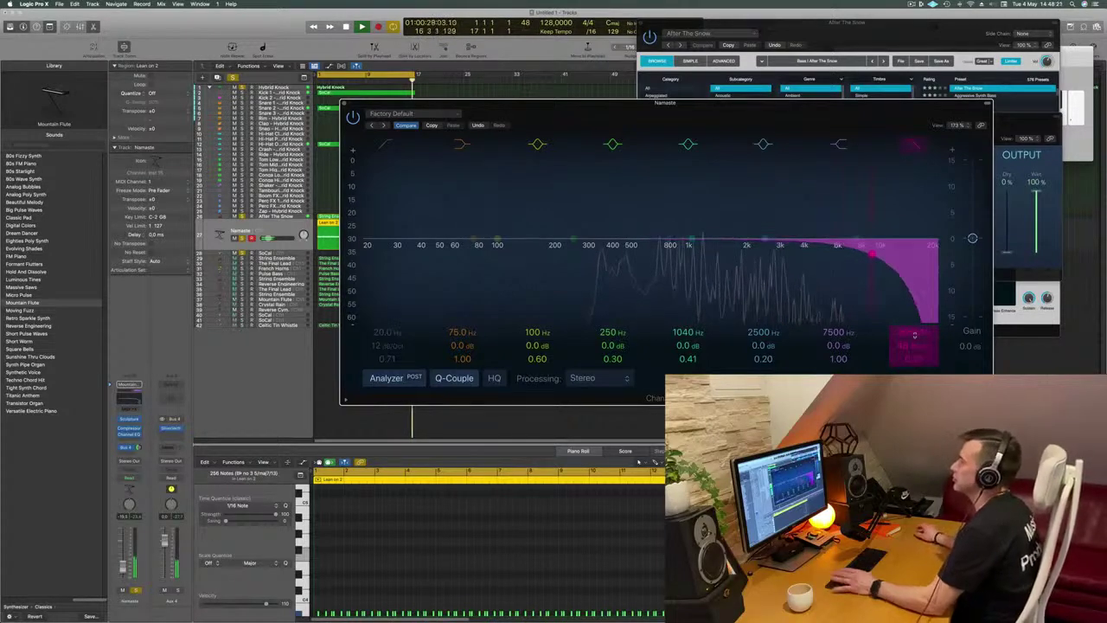
Close the Channel EQ and Sculpture windows and deselect the Lean on 2 region
drag(596, 126, 631, 114)
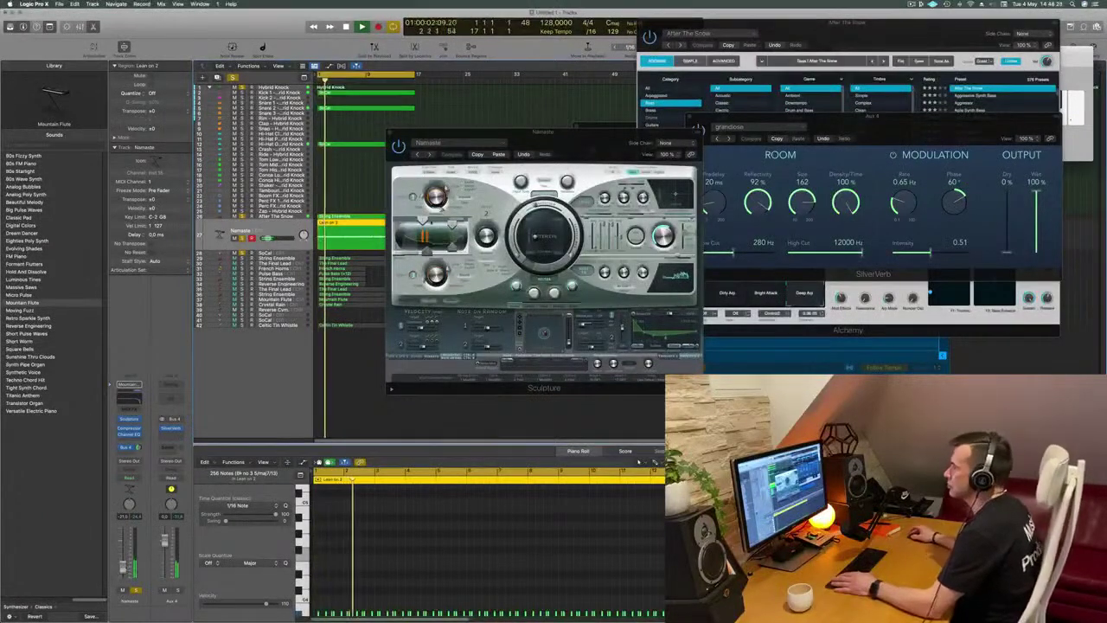
drag(389, 134, 553, 143)
click(555, 143)
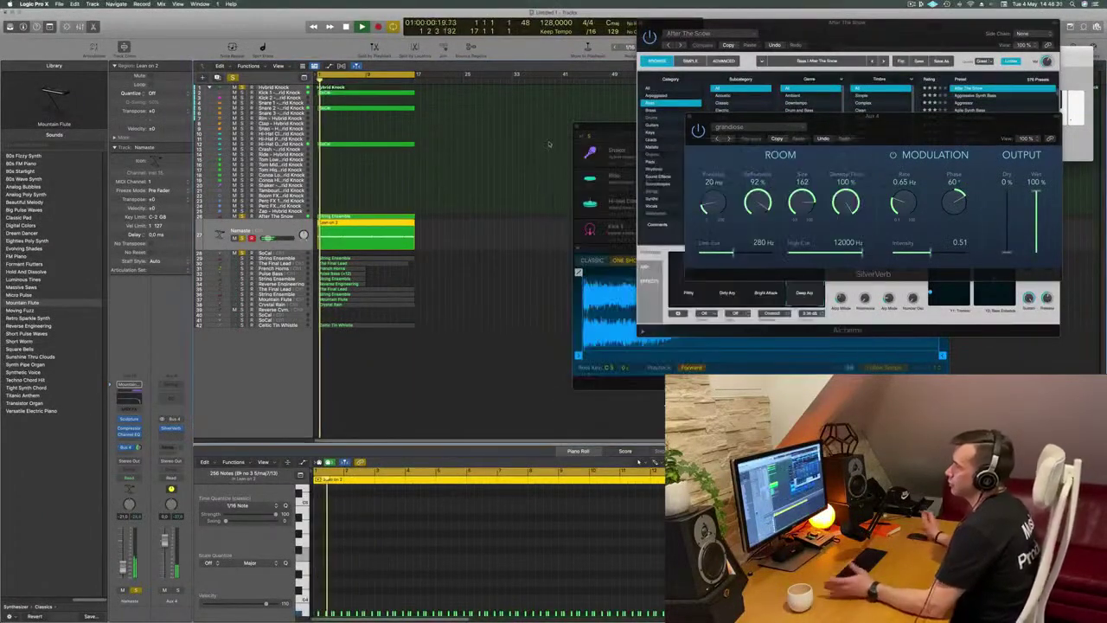
click(459, 240)
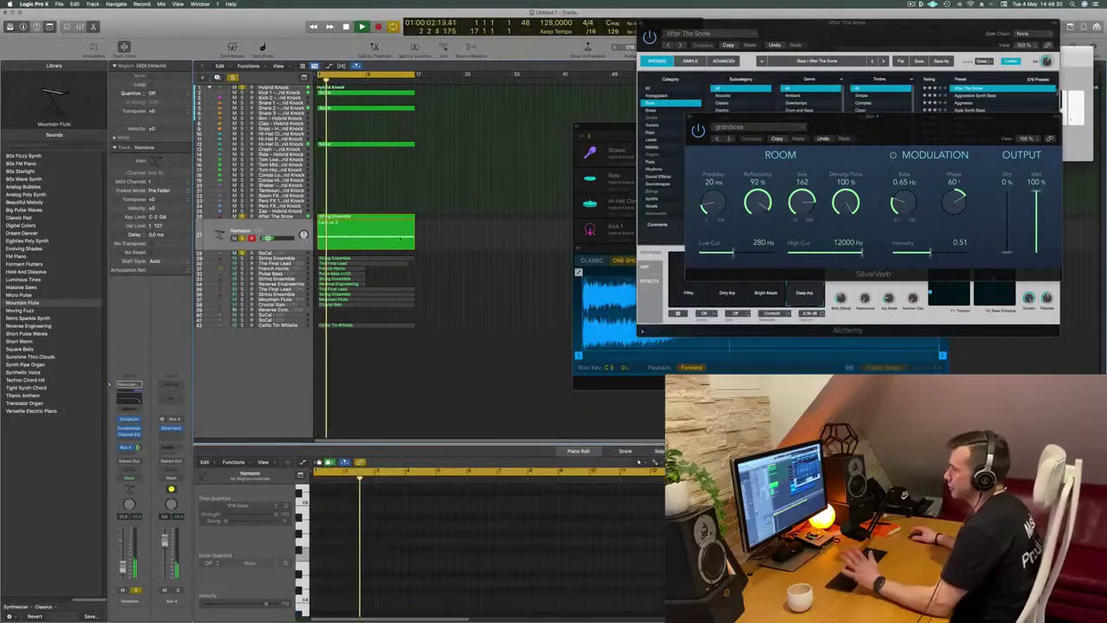
Compare the String Ensemble and Celtic Tin Whistle tracks, returning to the String Ensemble track below SoCal
click(288, 258)
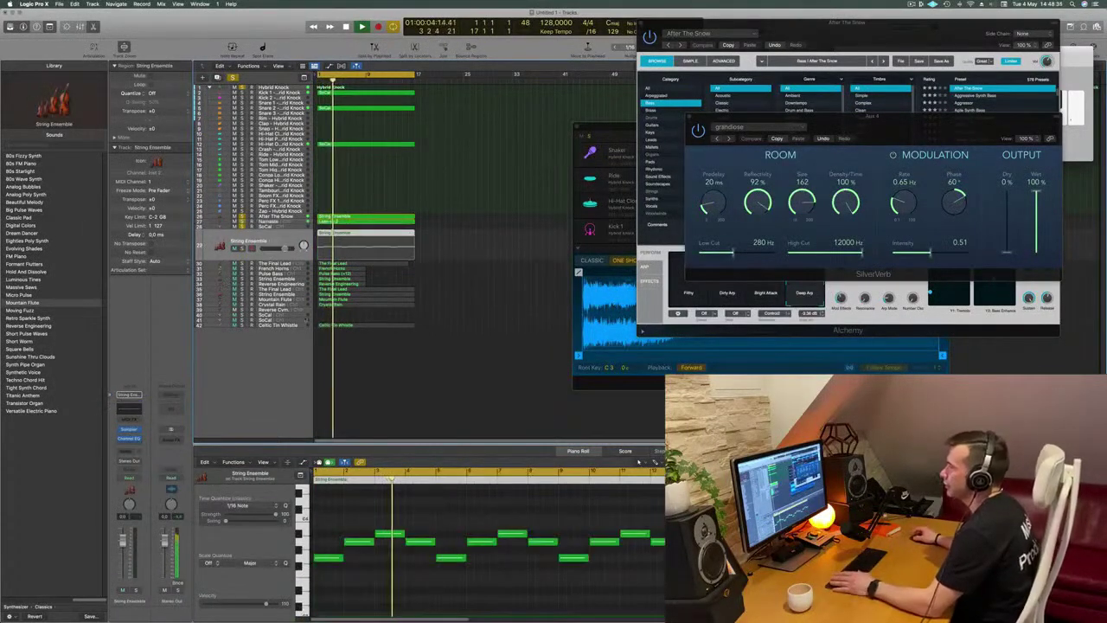
key(Return)
click(287, 324)
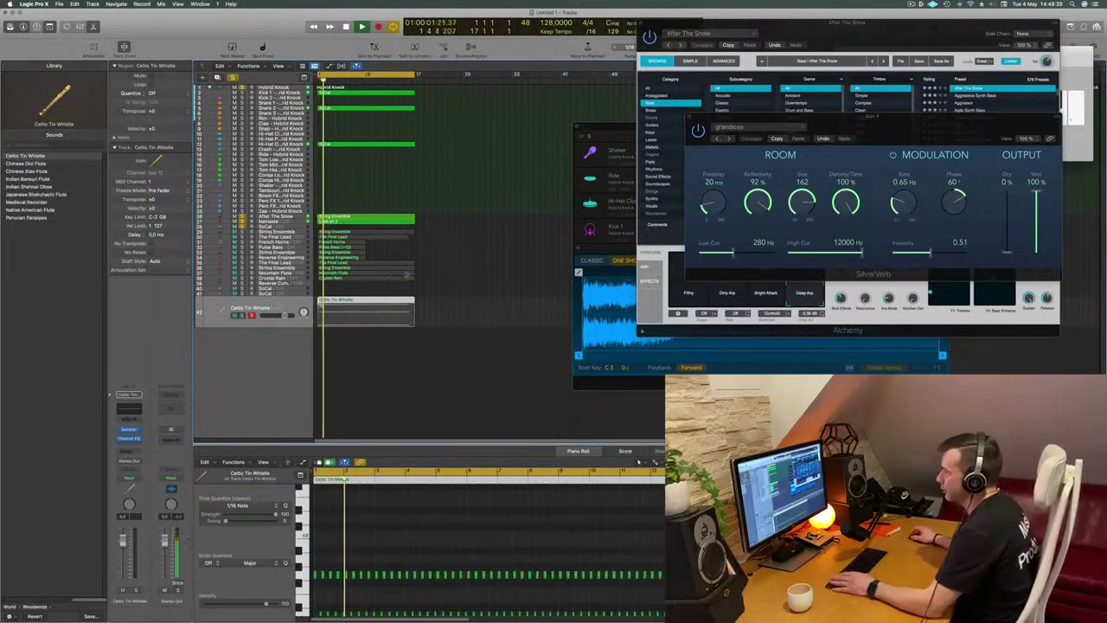
click(288, 232)
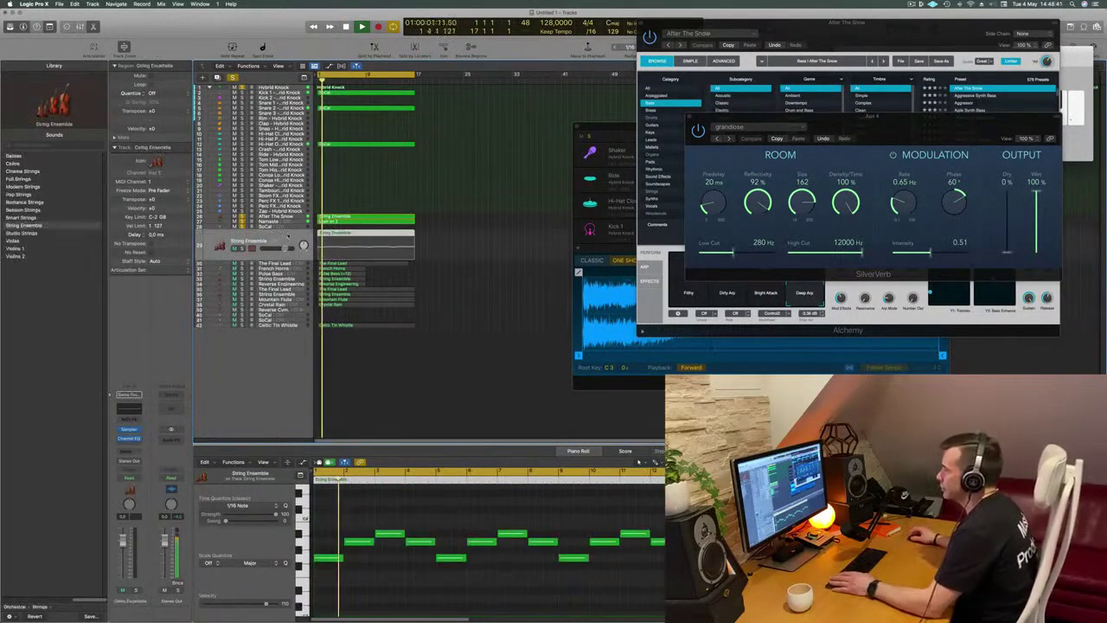
Unmute and solo the String Ensemble track, lower its volume, and play it from the start with the other parts
key(space)
key(space)
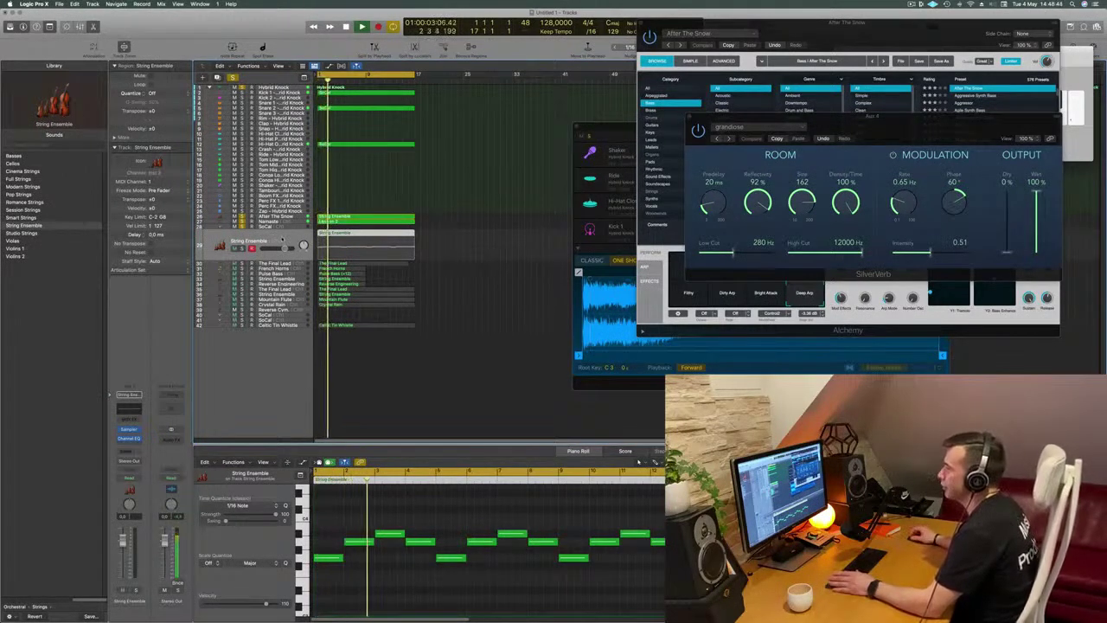
key(Return)
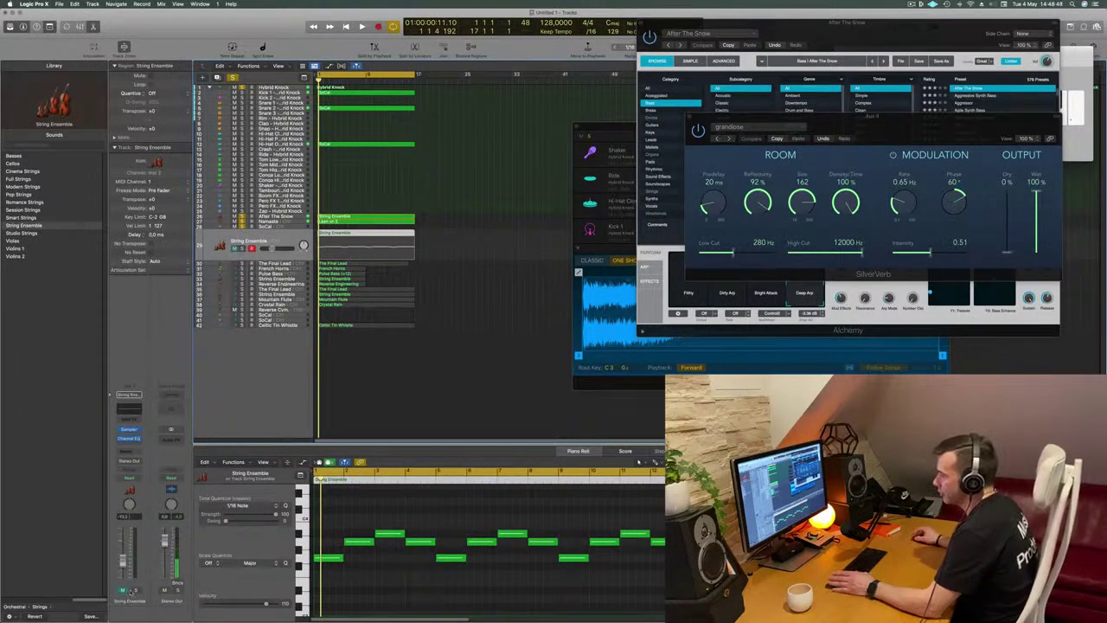
key(space)
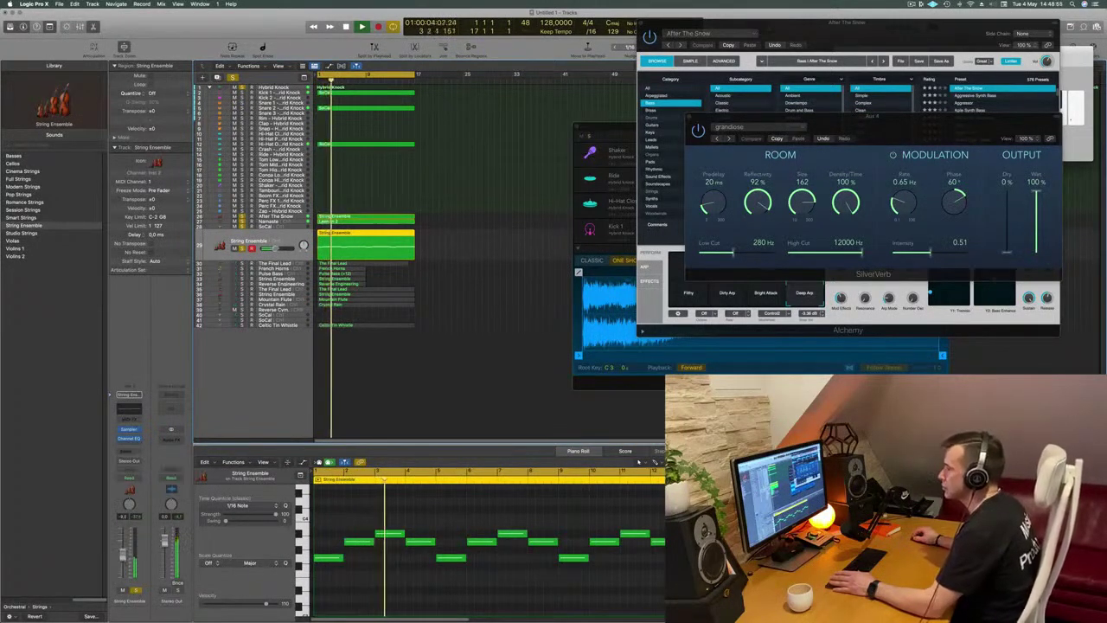
key(Return)
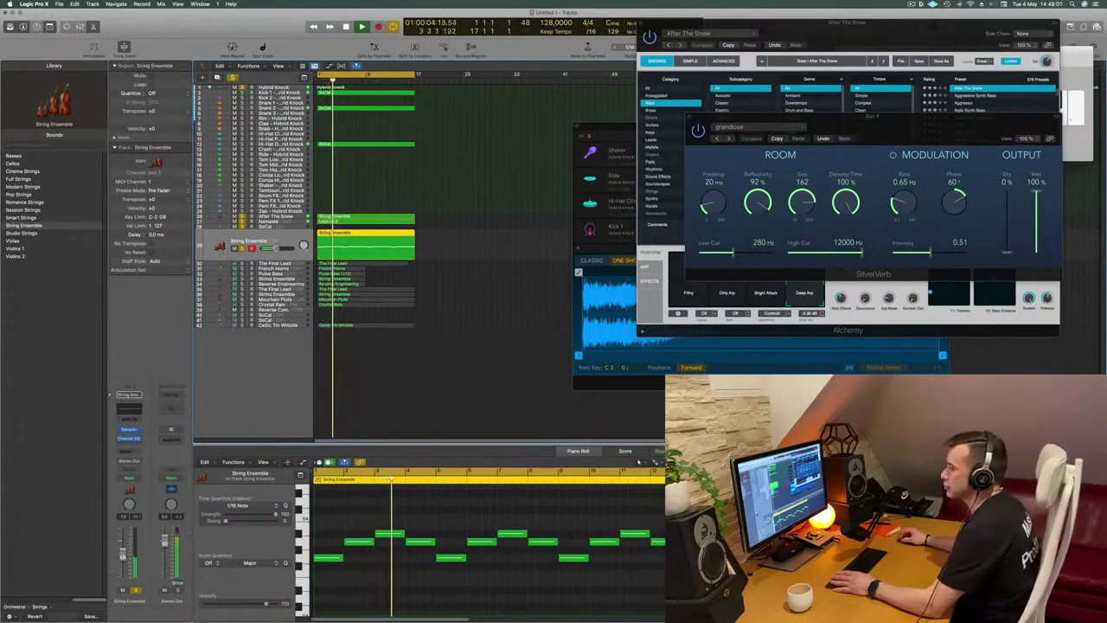
Send the String Ensemble track to the SilverVerb reverb on Bus 4
click(128, 451)
mouse_move(129, 461)
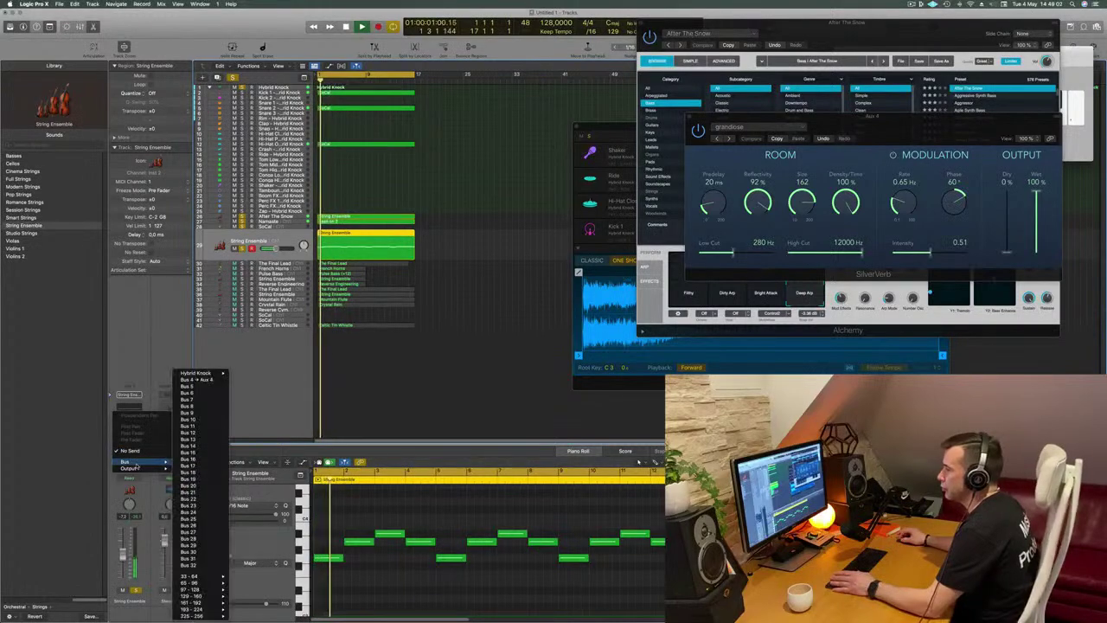
click(198, 380)
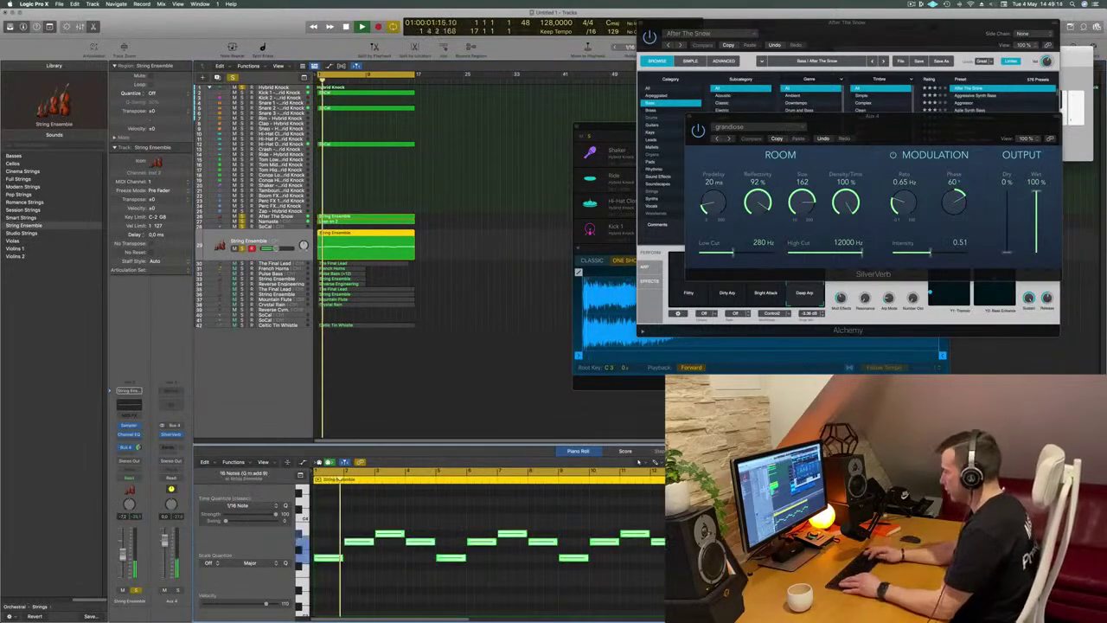
Transpose all String Ensemble notes down one octave and duplicate the track without its region
key(alt+shift+Down)
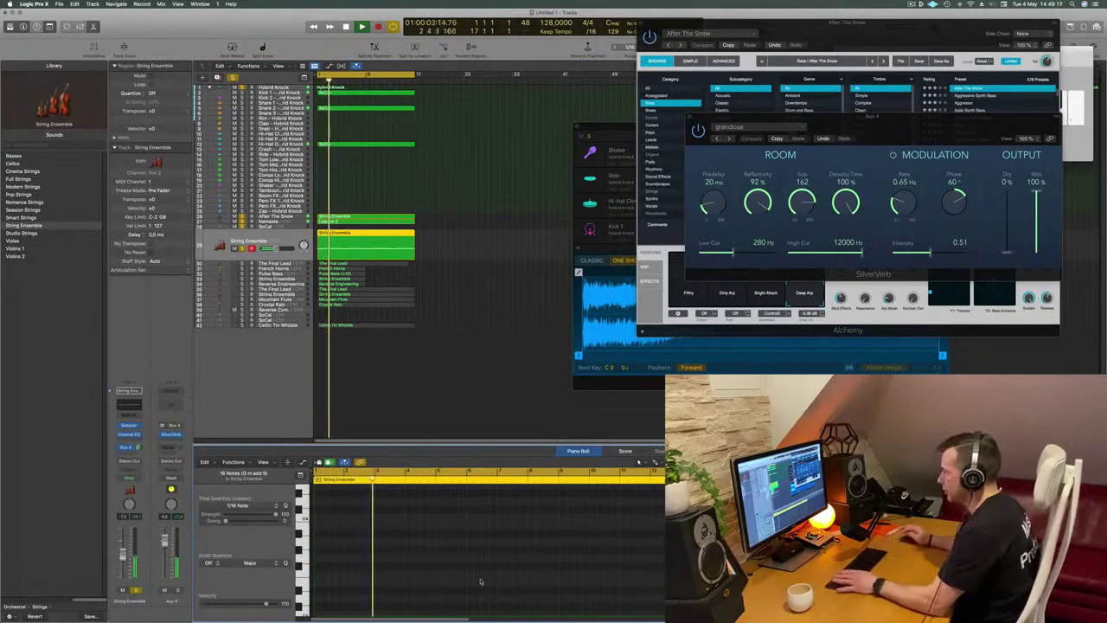
key(super+z)
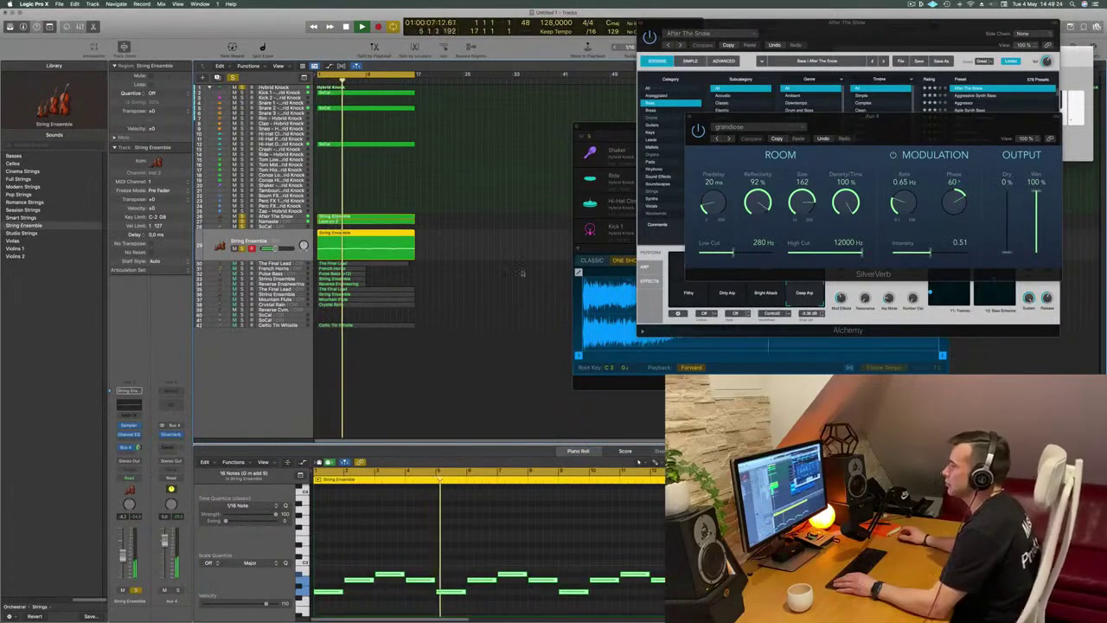
key(space)
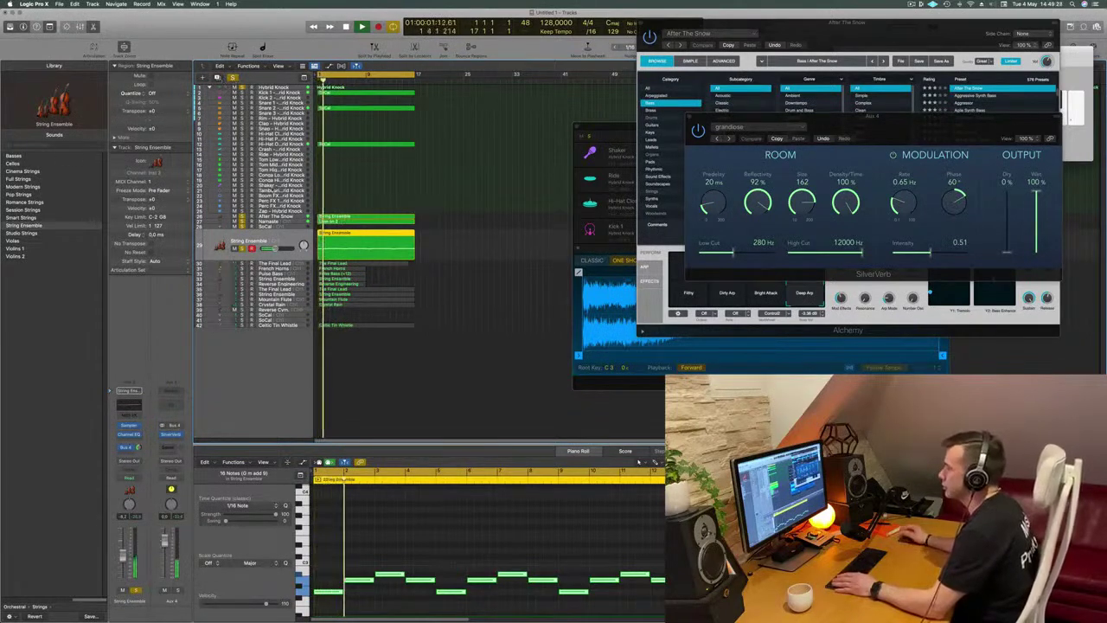
key(super+d)
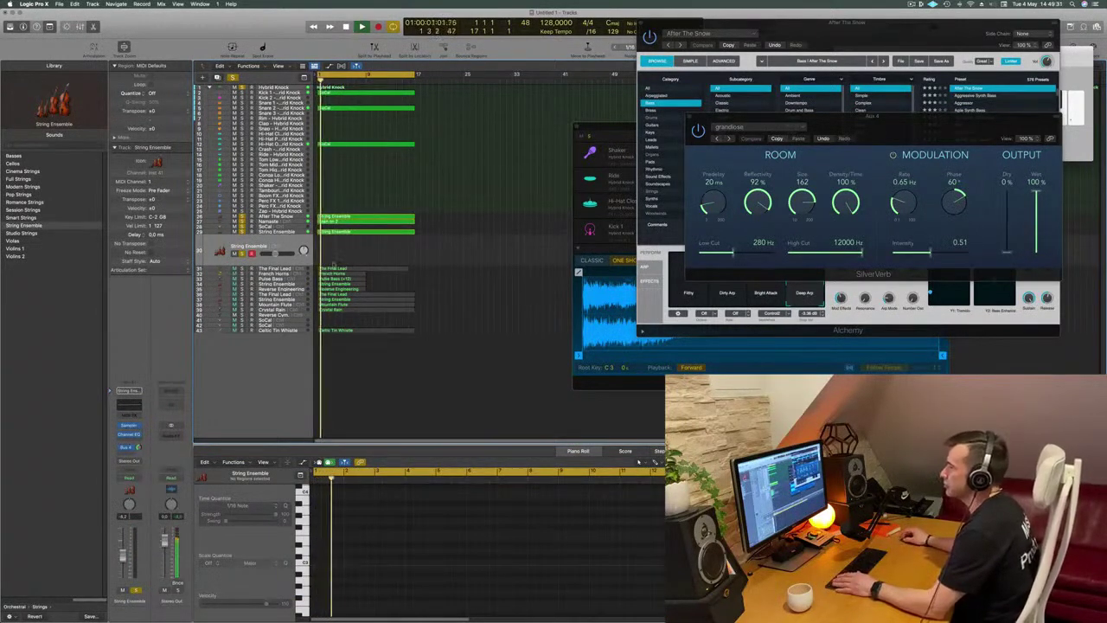
Solo The Final Lead track, lower its volume, and replace its ES2 instrument with a stereo Alchemy
click(294, 269)
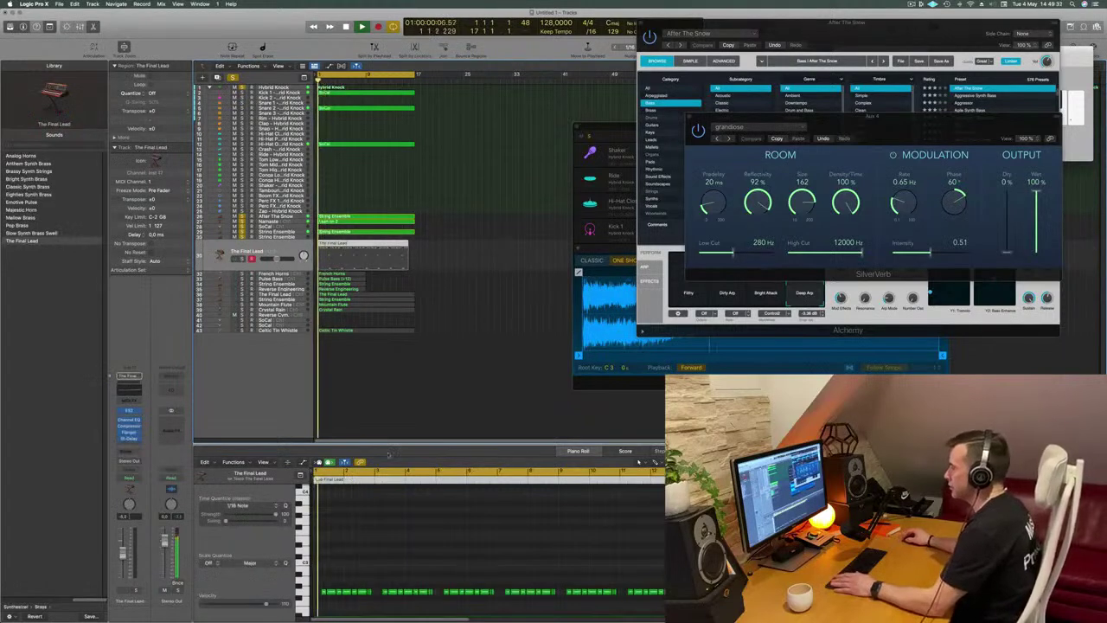
scroll(402, 540, down, 2)
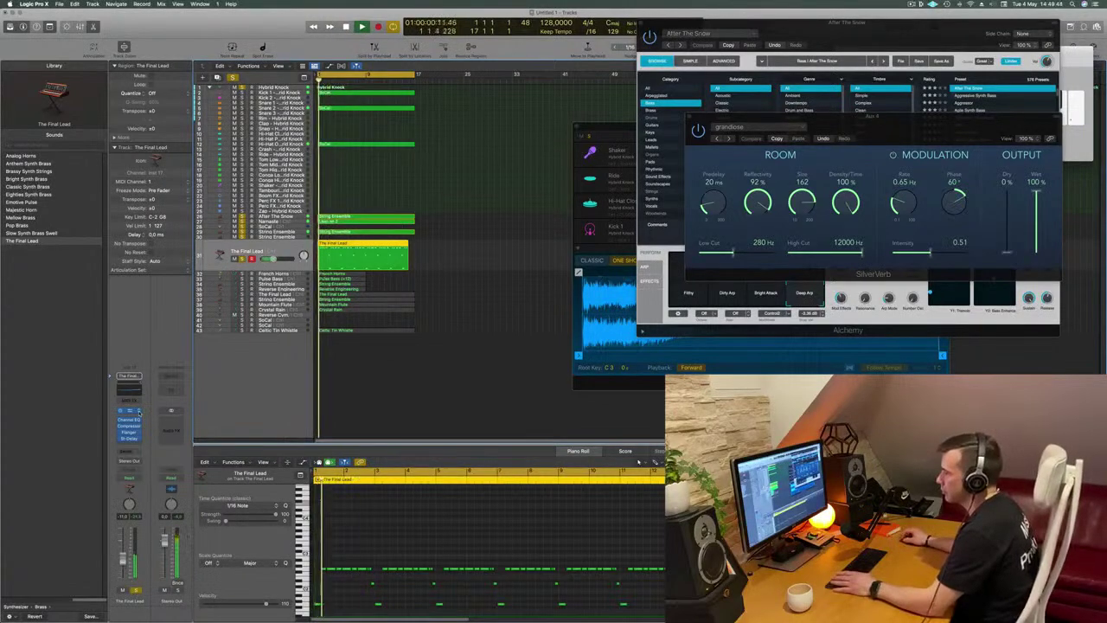
click(138, 412)
mouse_move(165, 399)
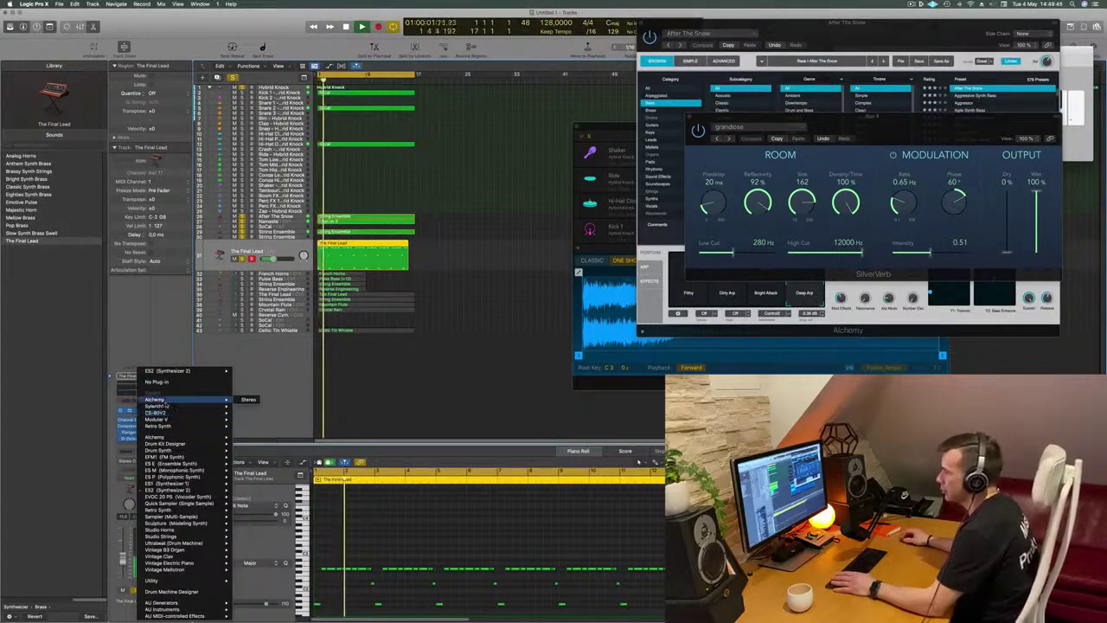
click(250, 400)
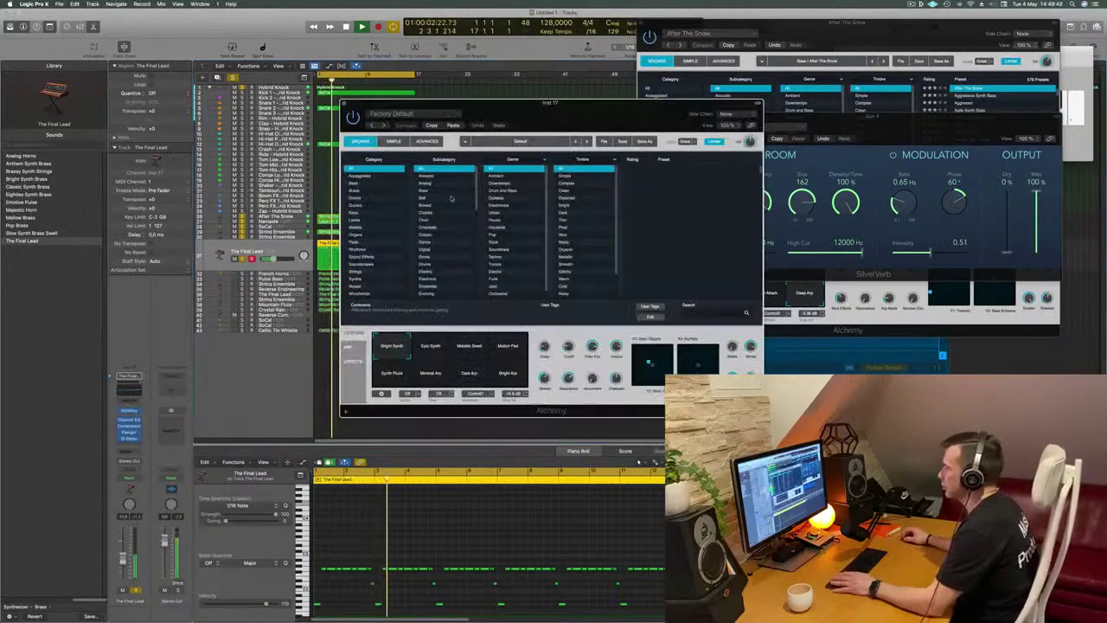
Filter the Alchemy presets to Leads and audition 80s Synth Pop Lead (1) from the start
click(453, 217)
click(769, 204)
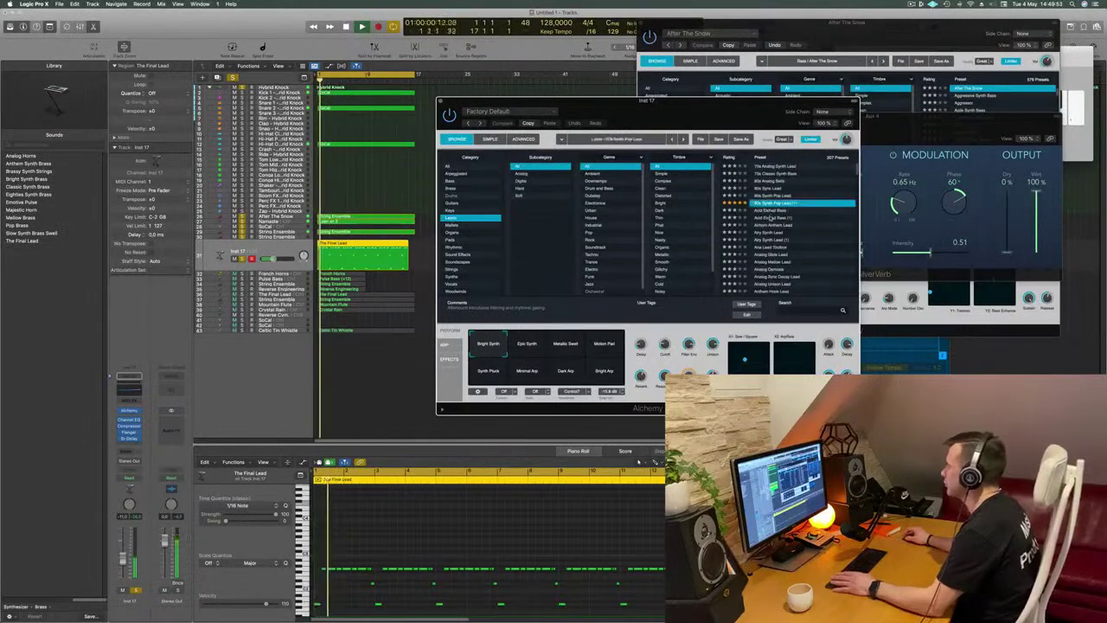
drag(839, 105, 869, 145)
key(Return)
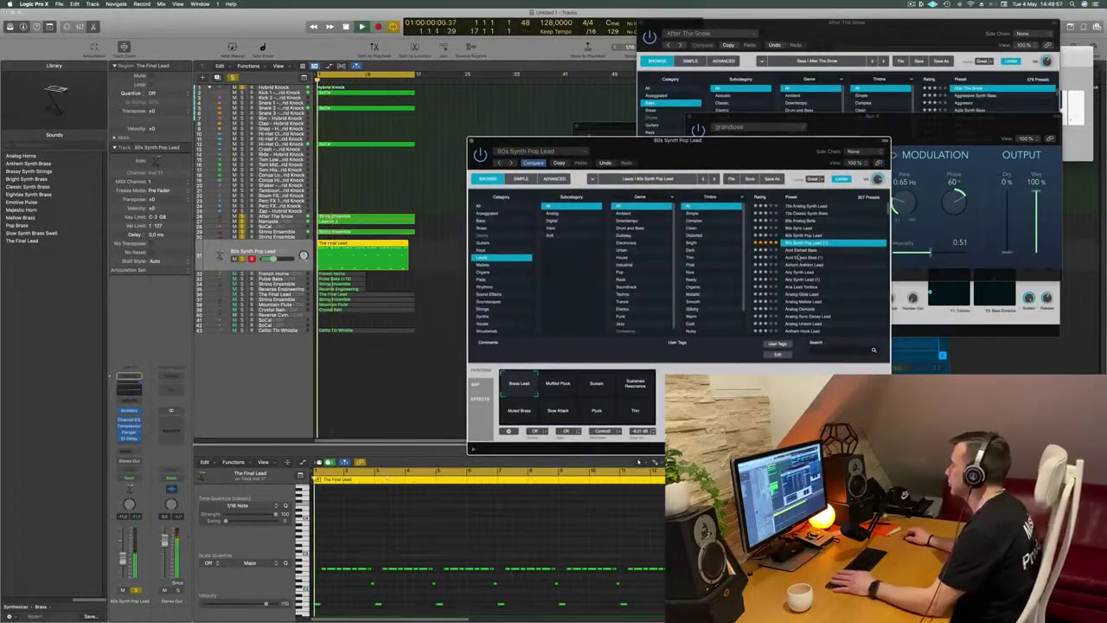
Audition Airy Synth Lead (1) and Analog Glide Lead in Alchemy and load the Anthemic Lead preset
click(802, 278)
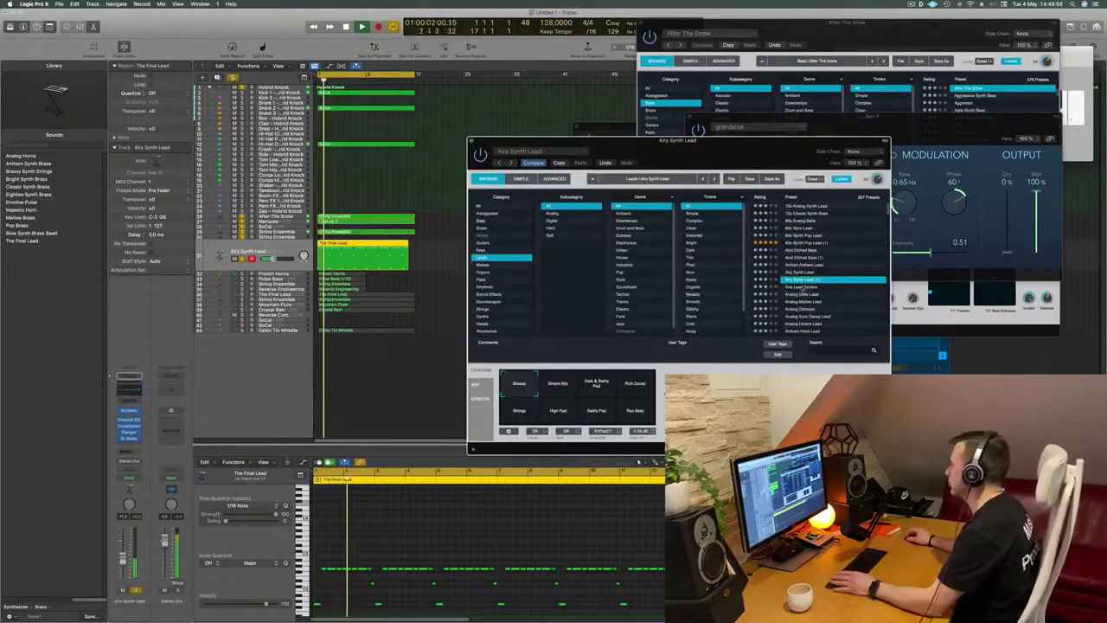
click(802, 286)
click(804, 295)
drag(754, 150, 721, 144)
scroll(758, 229, down, 1)
scroll(767, 266, down, 3)
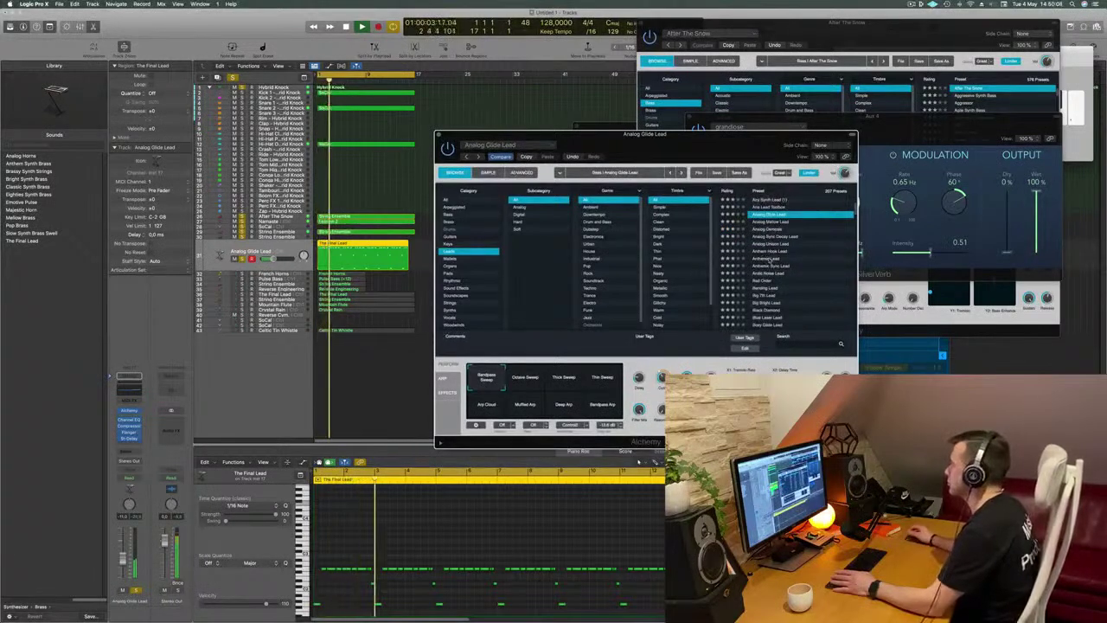
click(765, 259)
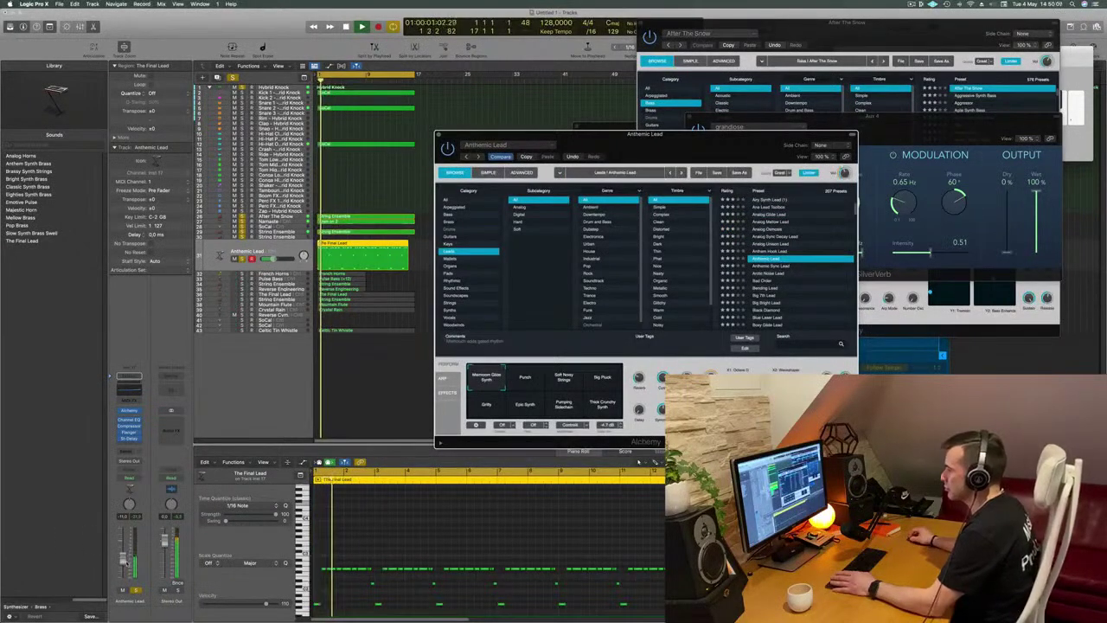
Send the Anthemic Lead track to the Bus 4 reverb and raise the send level
click(128, 450)
mouse_move(139, 461)
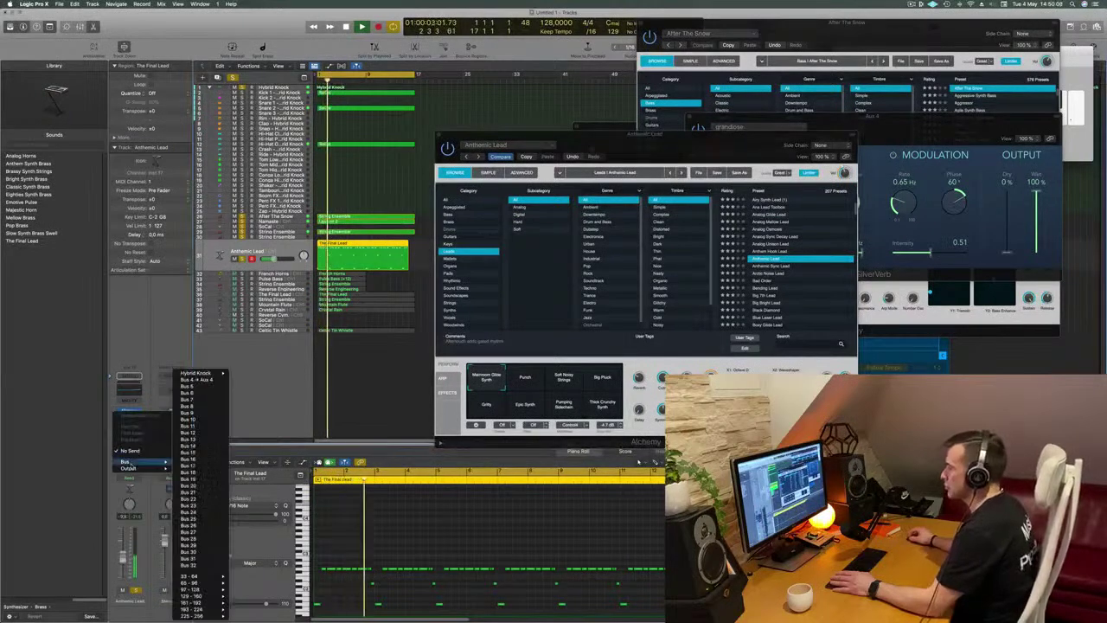
click(207, 380)
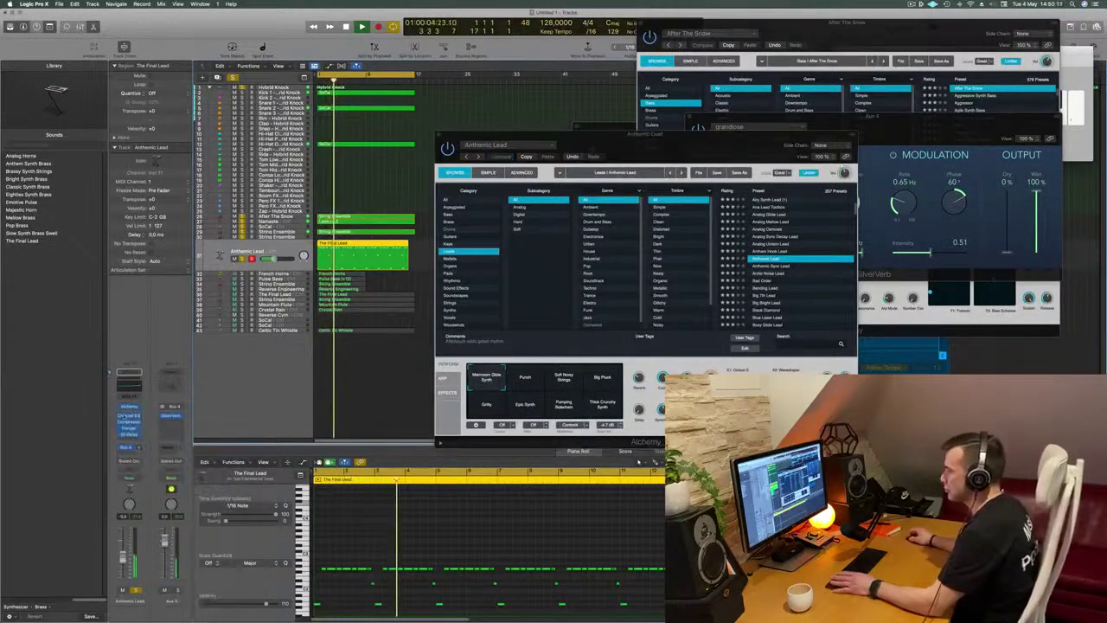
drag(139, 447, 139, 437)
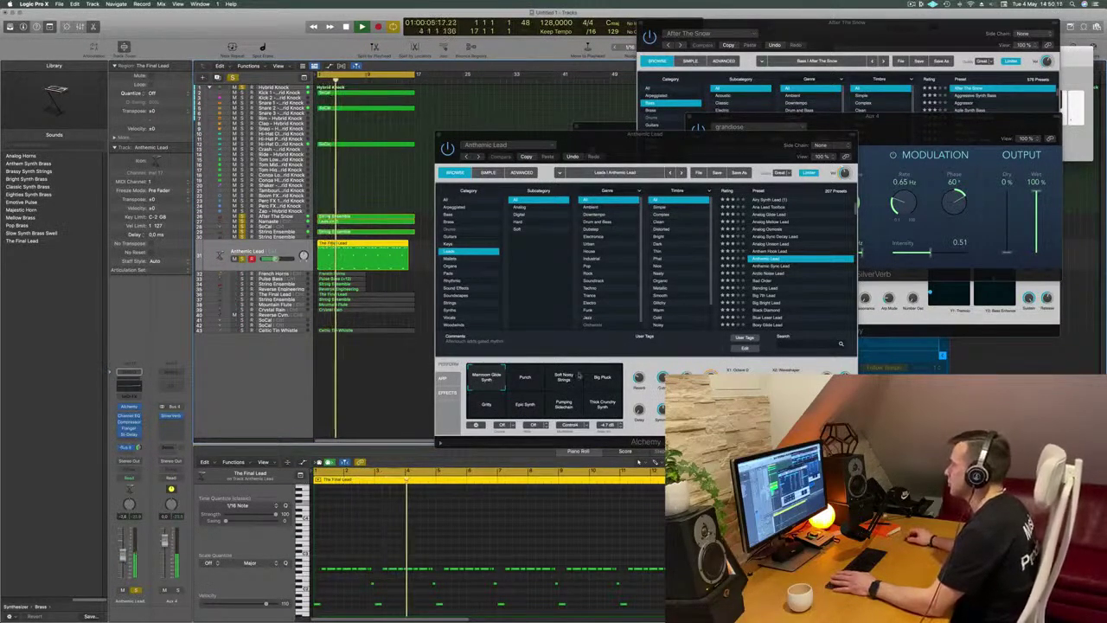
Audition the Punch, Soft Noisy Strings and Big Pluck variations of the Anthemic Lead preset
click(525, 380)
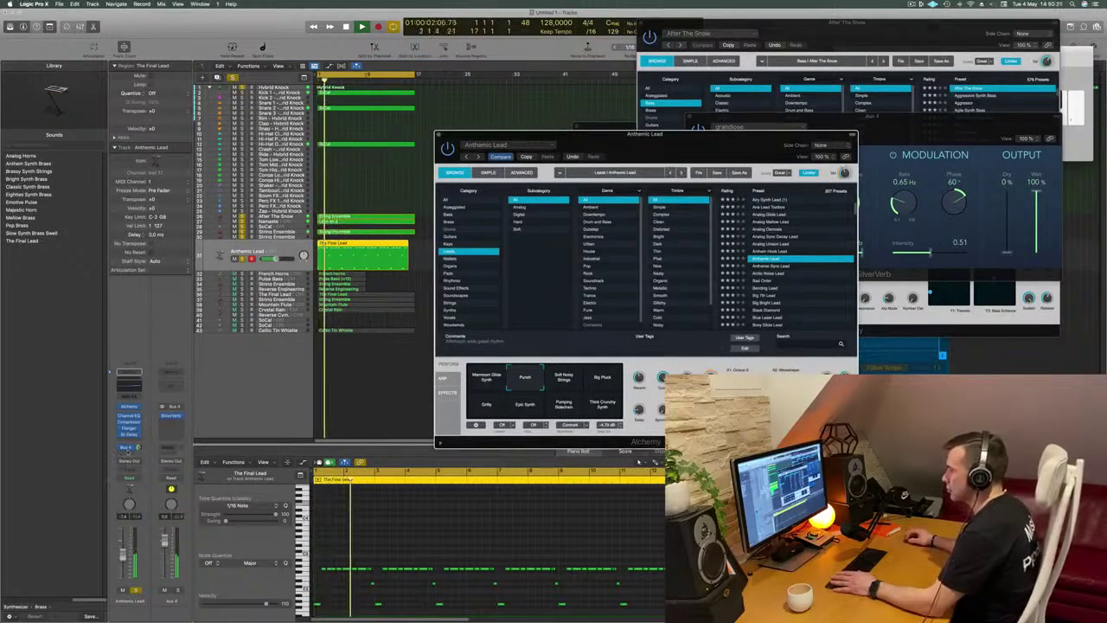
click(251, 252)
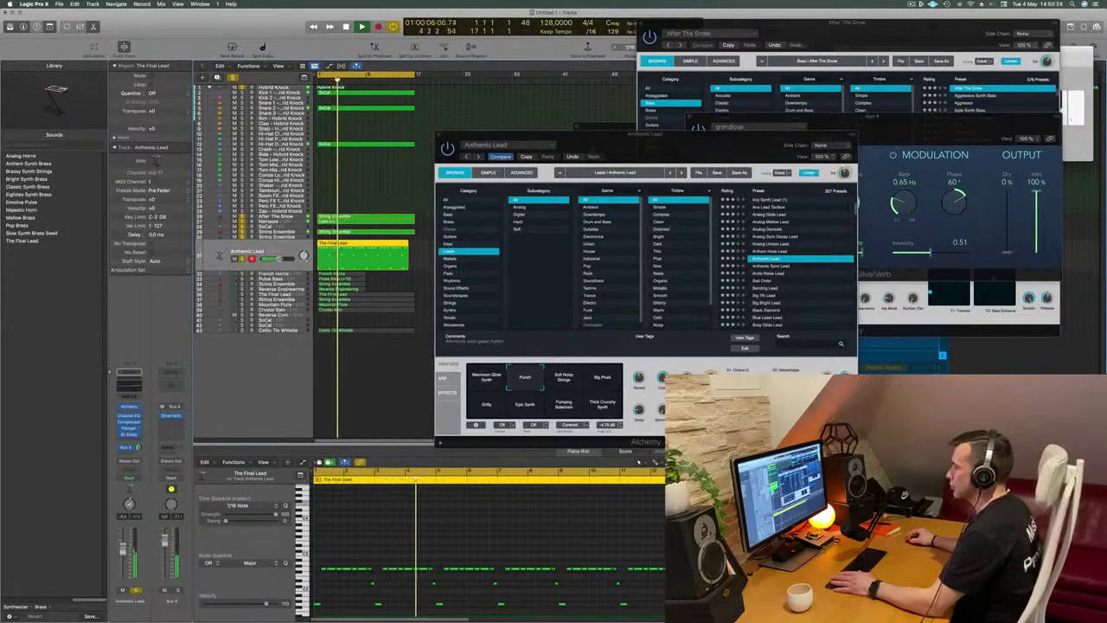
click(553, 379)
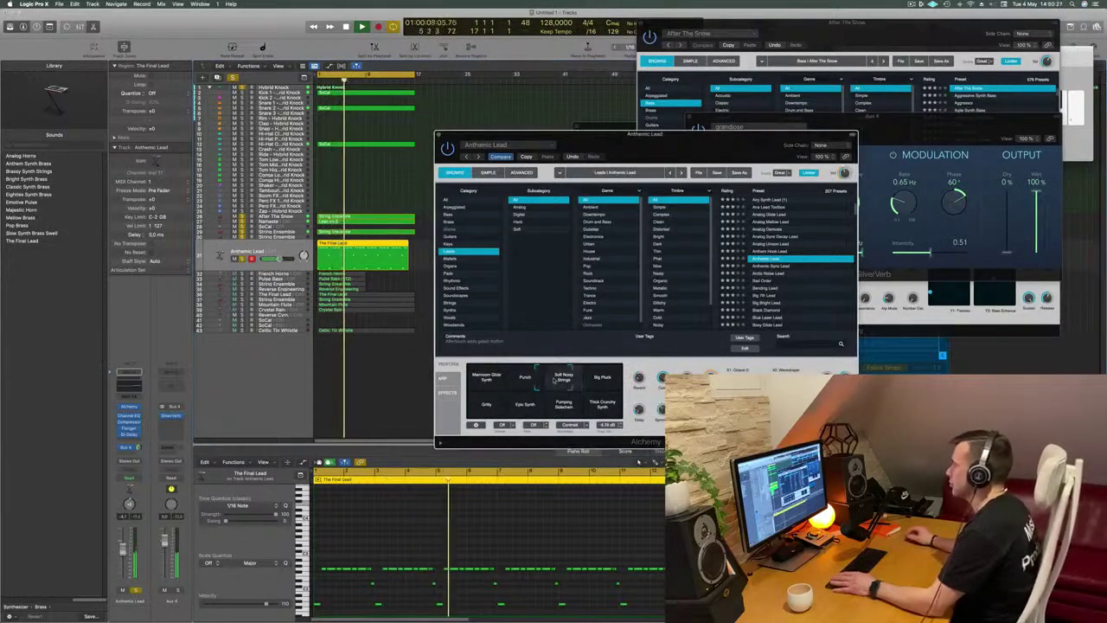
click(604, 380)
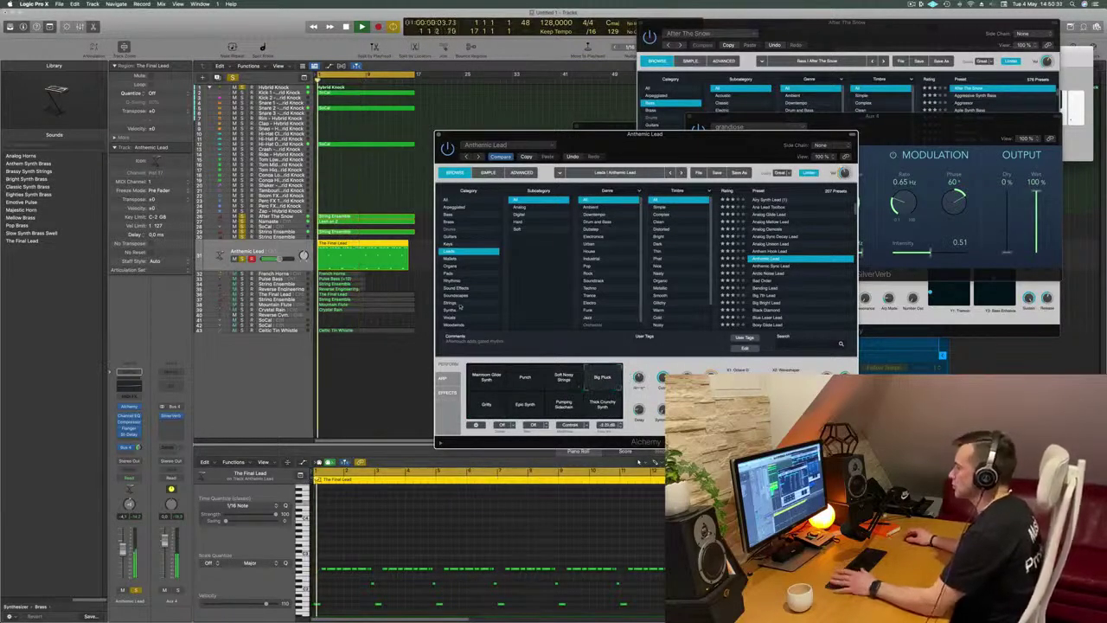
mouse_move(672, 146)
mouse_down()
mouse_move(618, 92)
mouse_move(657, 90)
mouse_move(719, 126)
mouse_move(655, 134)
mouse_up()
Audition Anthemic Lead's Thick Crunchy Synth, Pumping Sidechain, Epic Synth and Gritty variations, and return to Big Pluck
click(582, 394)
click(543, 394)
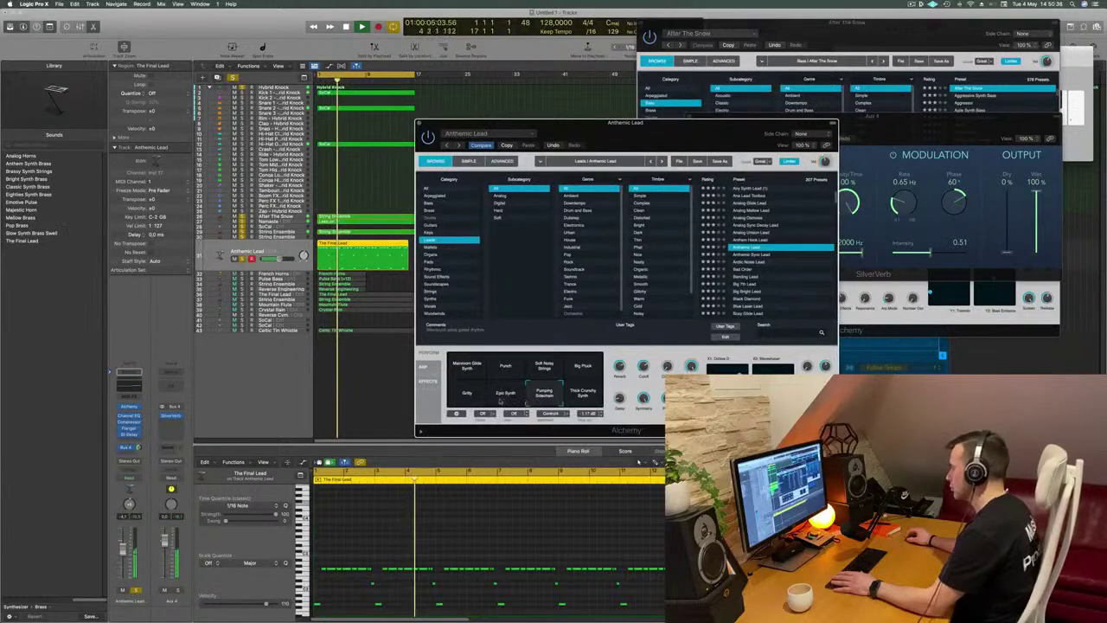
click(505, 394)
click(469, 396)
click(582, 367)
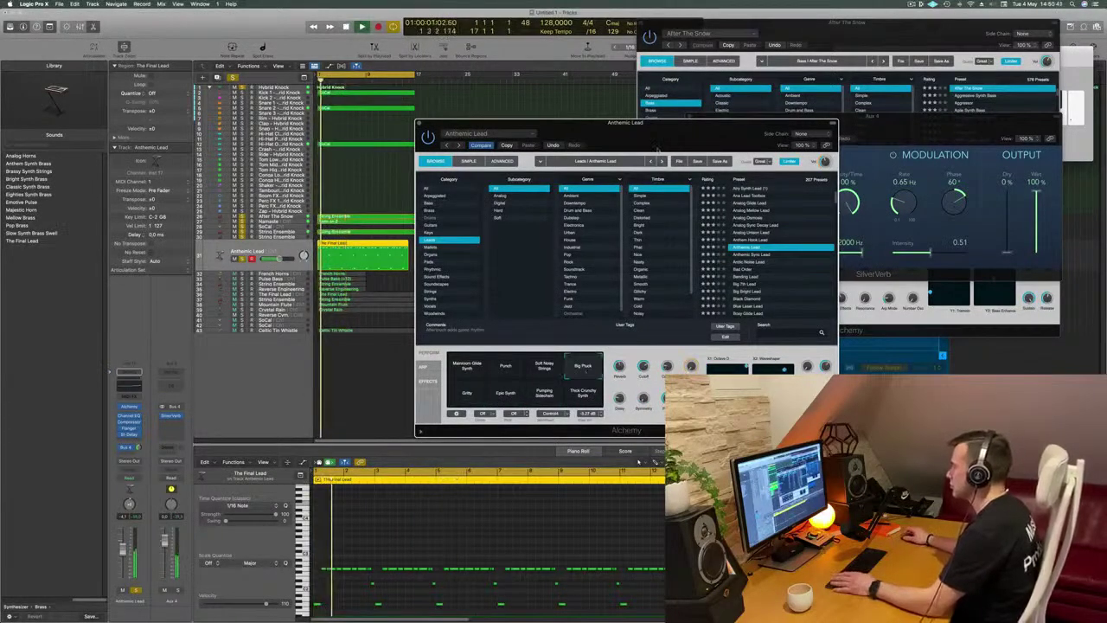
drag(645, 361, 639, 372)
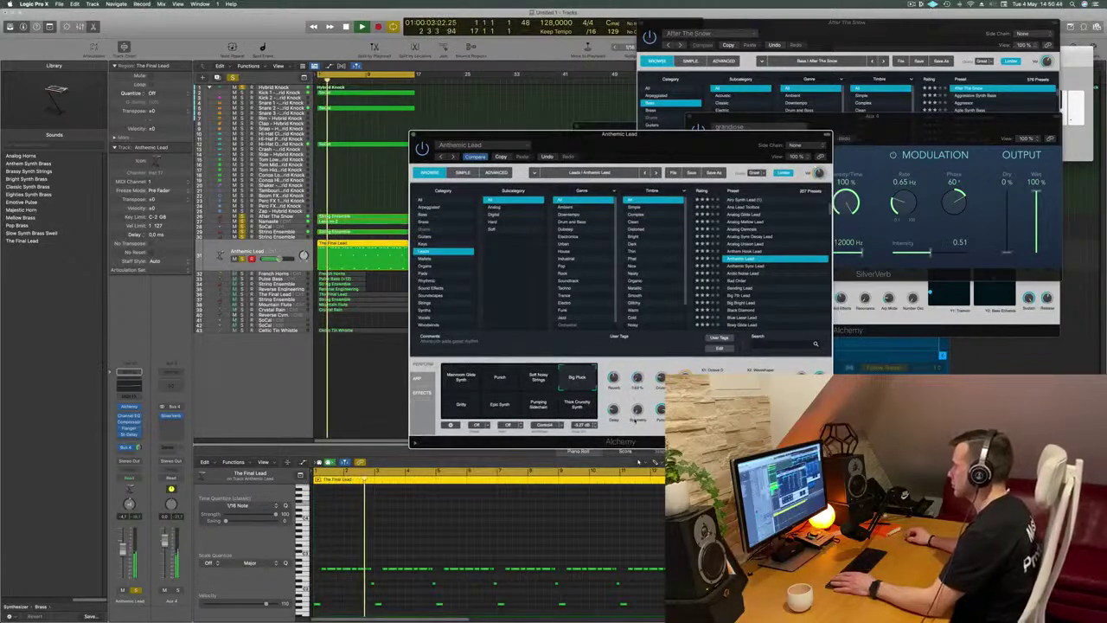
Audition the Anthemic Sync Lead, Arctic Noise Lead, Bad Order and Bending Lead presets in Alchemy
click(754, 266)
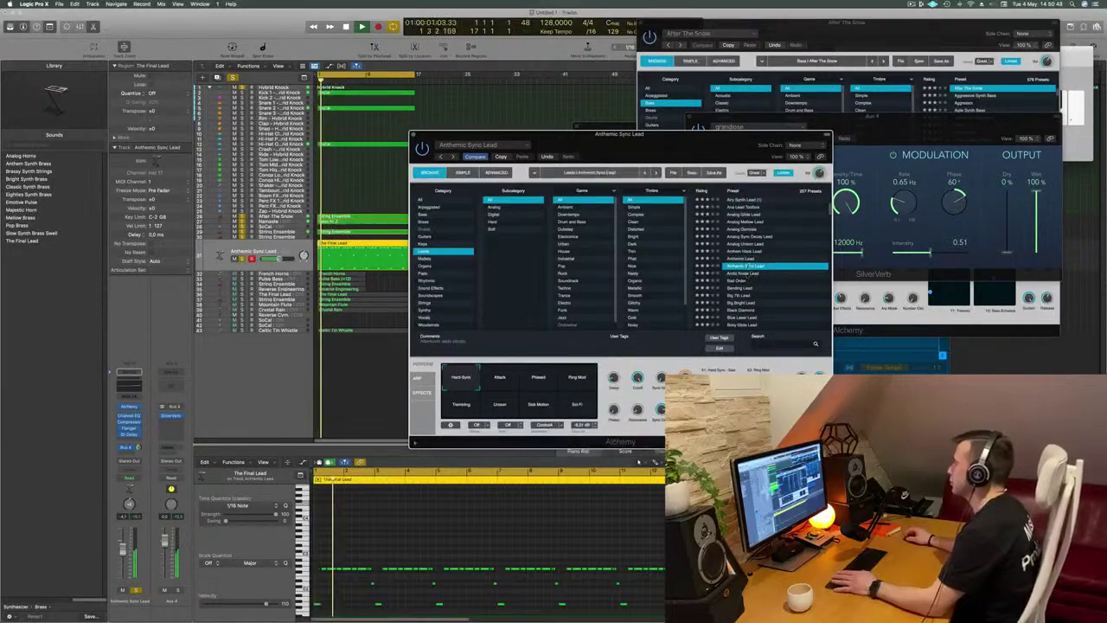
drag(695, 133, 749, 100)
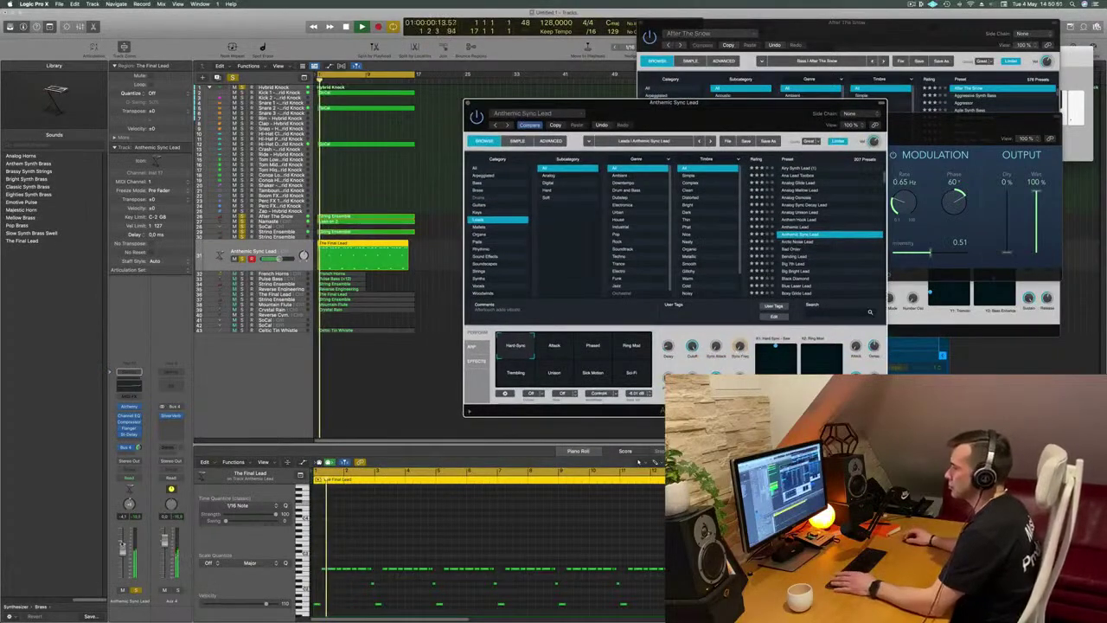
drag(709, 126, 605, 130)
click(690, 249)
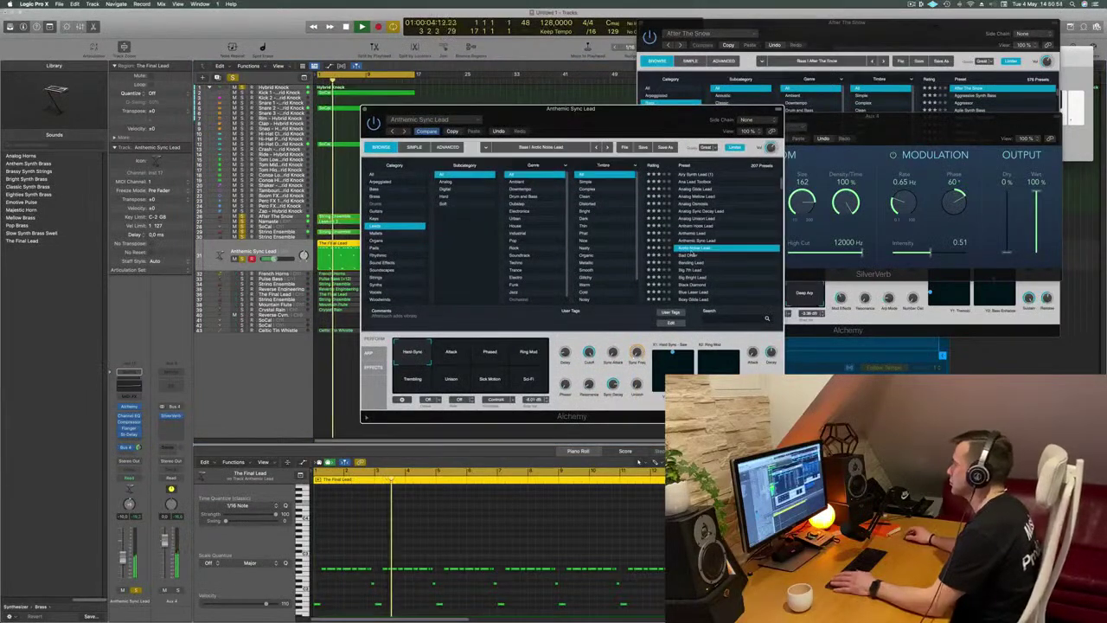
key(space)
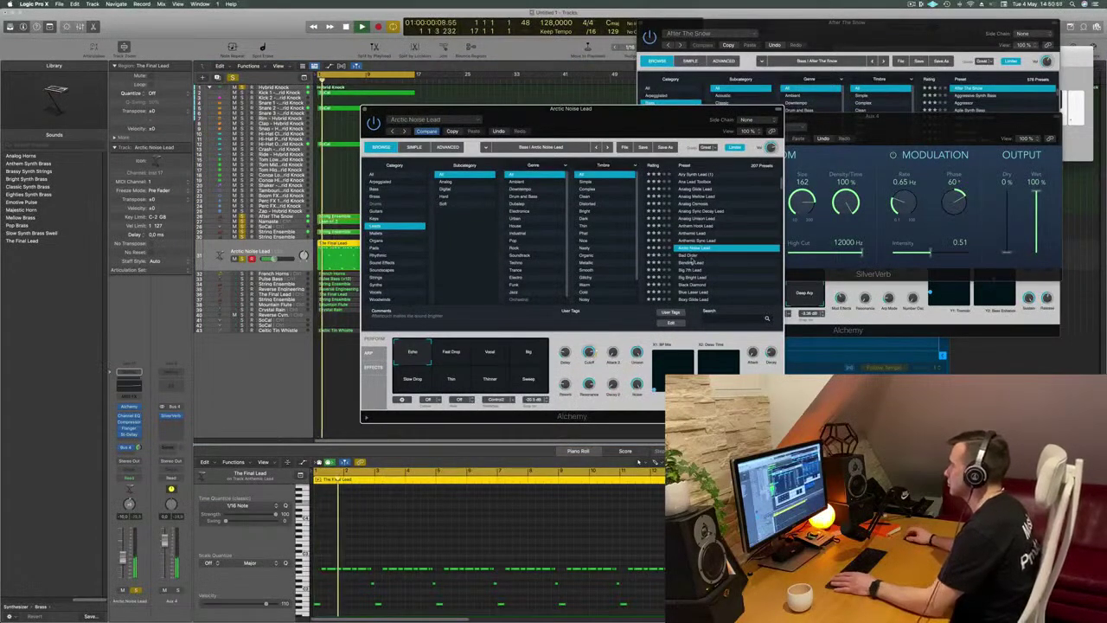
click(691, 261)
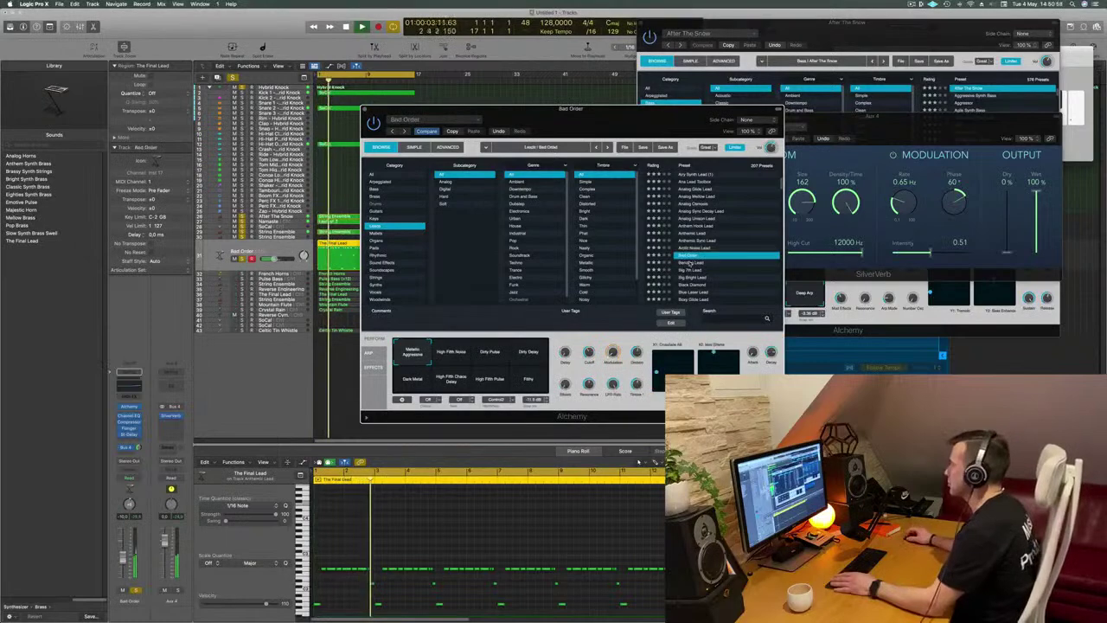
click(691, 262)
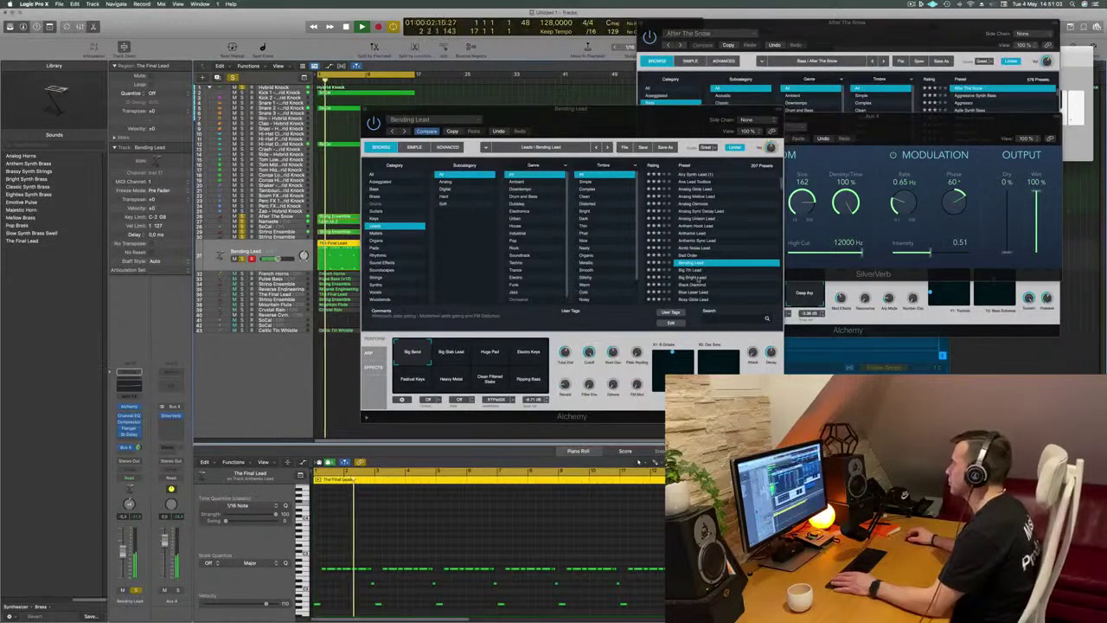
Audition the Boxy Glide Lead preset further down the Leads list and load Butter Cut Saw
scroll(694, 267, down, 3)
click(692, 267)
scroll(741, 256, down, 3)
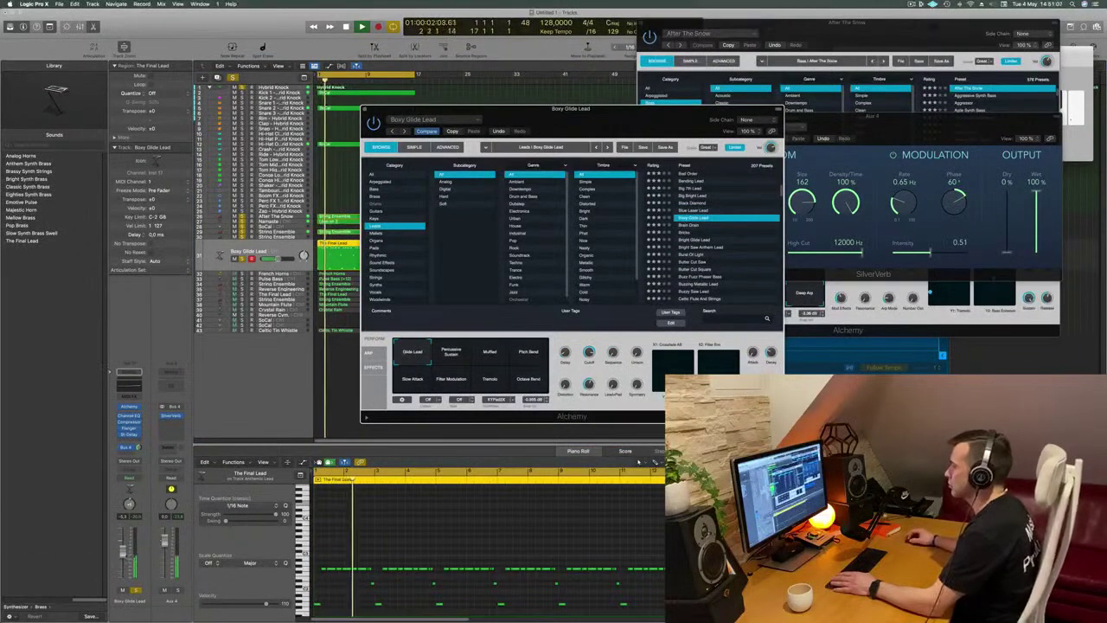
click(702, 262)
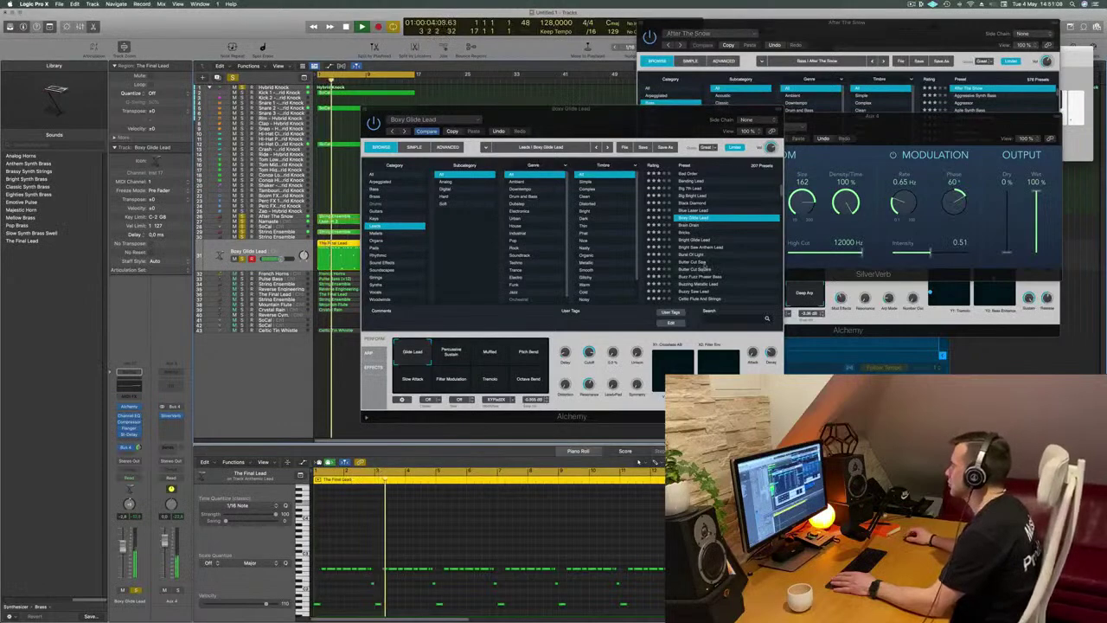
scroll(757, 242, down, 2)
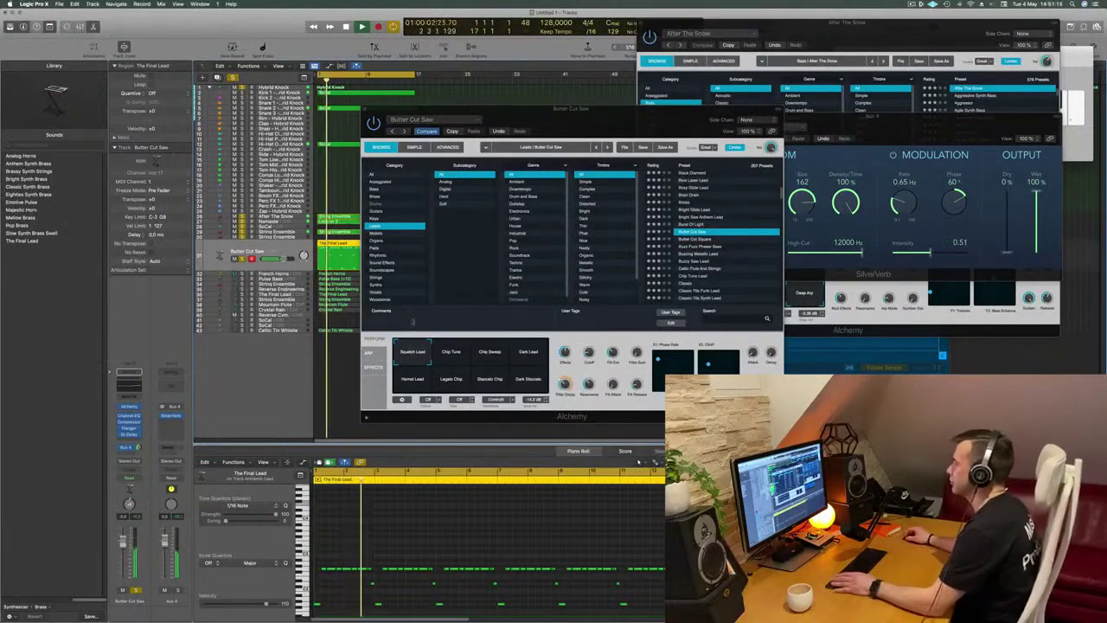
Audition Butter Cut Saw's other variations, from Chip Tune through Dark Staccato, and return to Squelch Lead
click(450, 352)
click(491, 353)
click(529, 354)
click(294, 387)
click(412, 380)
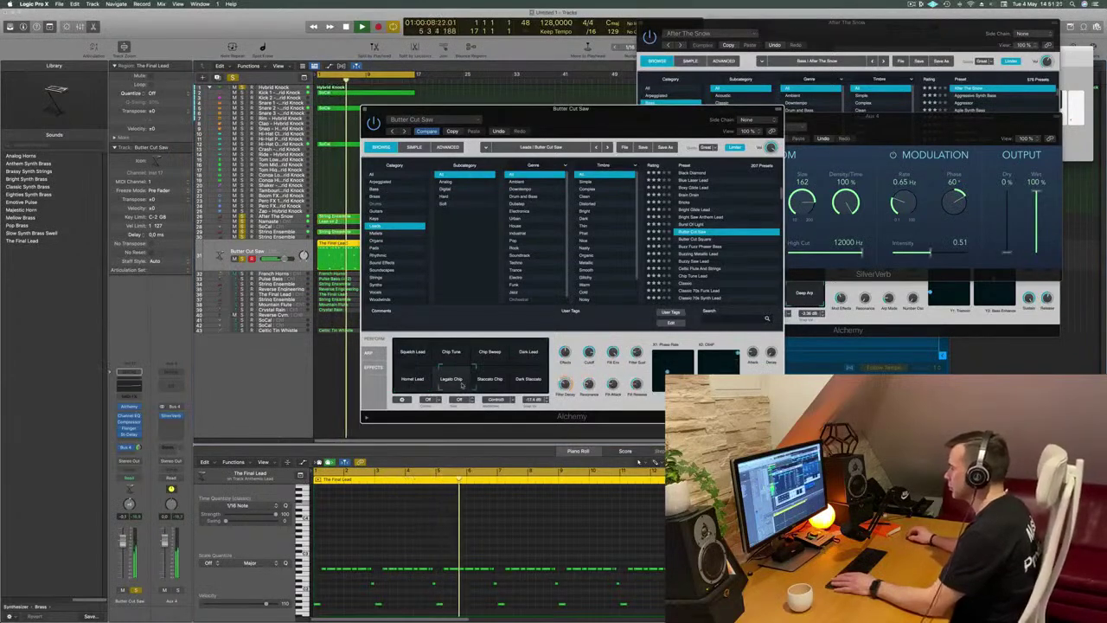
click(480, 379)
click(528, 381)
click(413, 354)
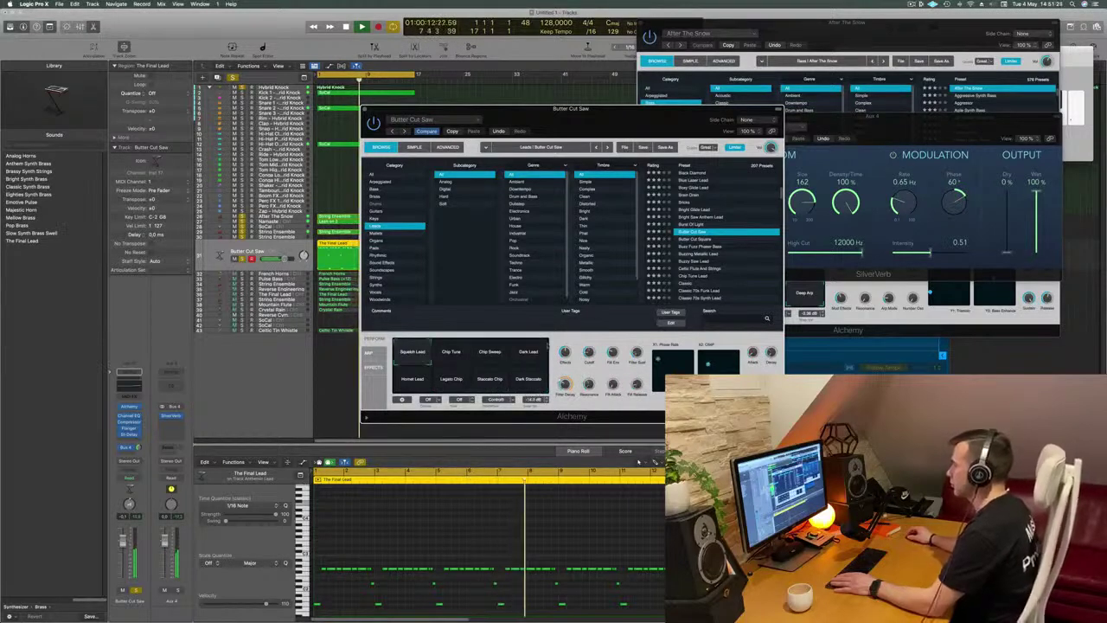
Replay the lead part with Butter Cut Saw and adjust the lead track's volume
key(space)
key(space)
click(588, 94)
key(space)
key(space)
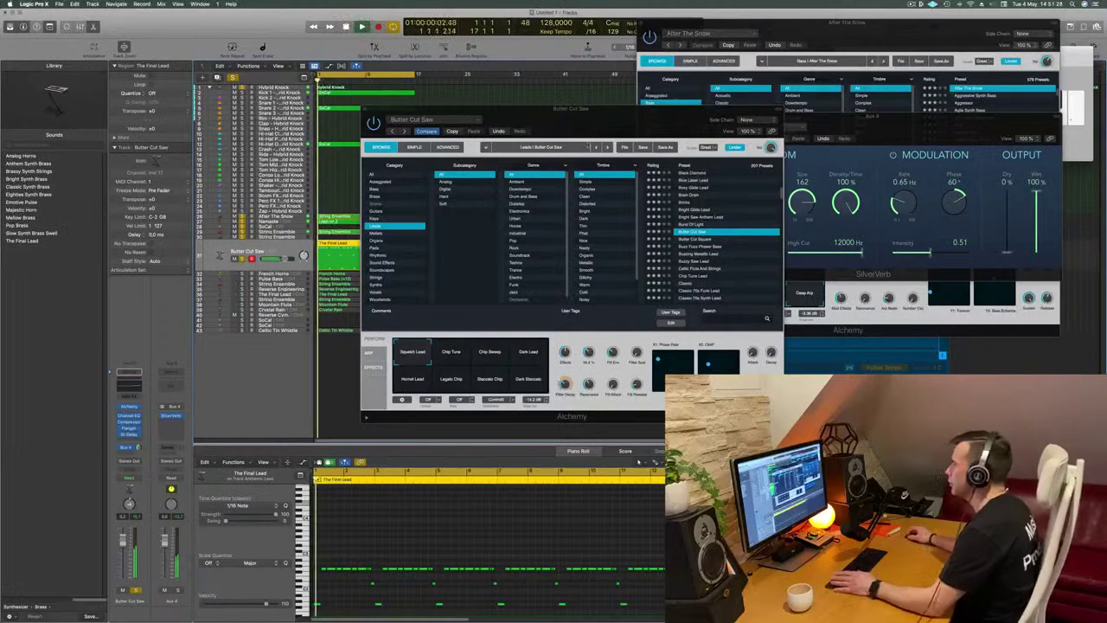
drag(587, 135, 565, 128)
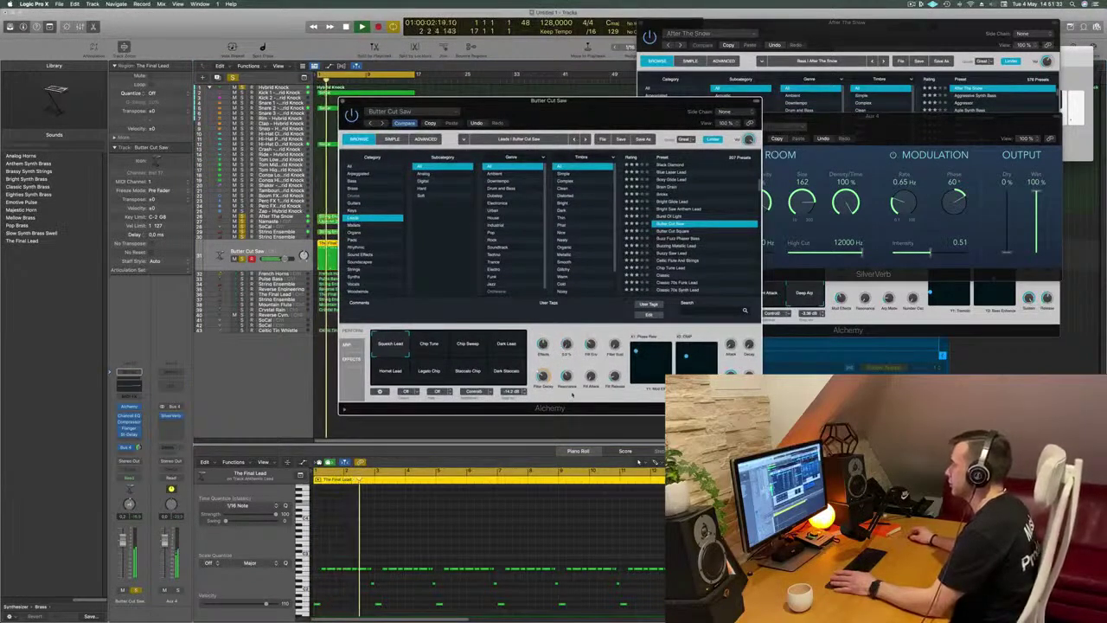
drag(583, 115, 607, 120)
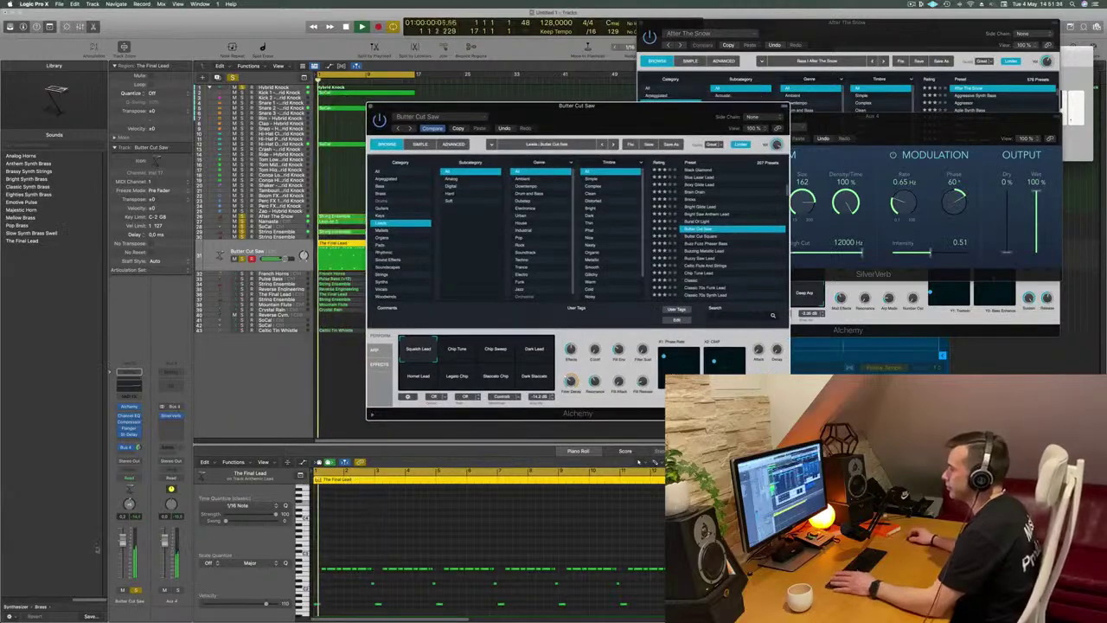
click(125, 543)
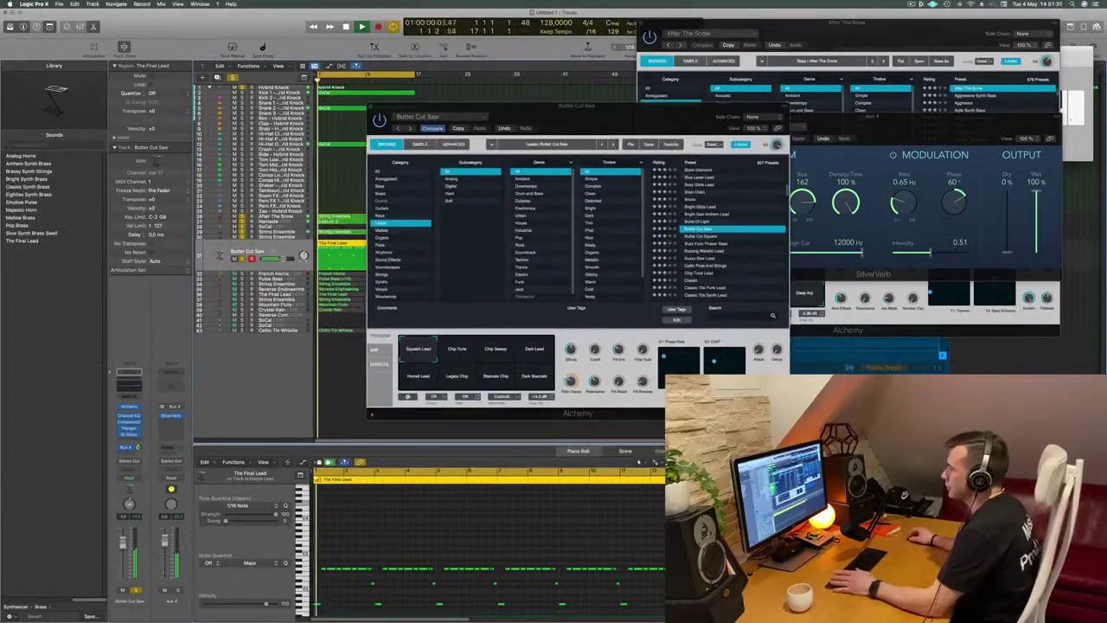
Audition Butter Cut Square, Buzz Fuzz Phaser Bass, Buzzing Metallic Lead, Buzzy Saw Lead and Celtic Flute And Strings
click(696, 236)
click(708, 245)
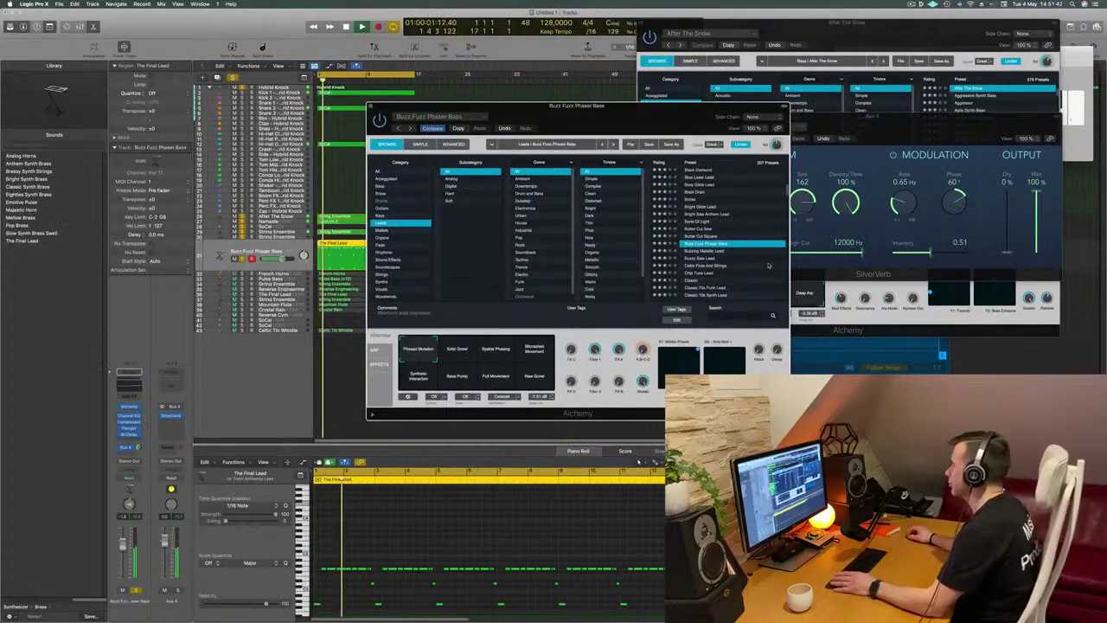
click(697, 252)
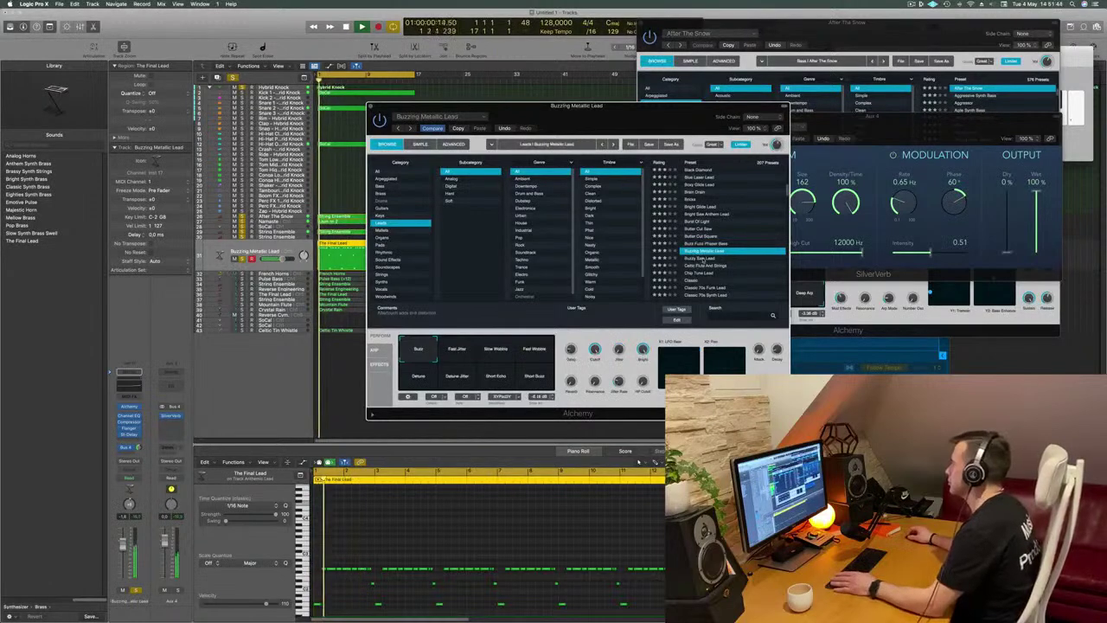
click(702, 259)
drag(664, 113, 690, 135)
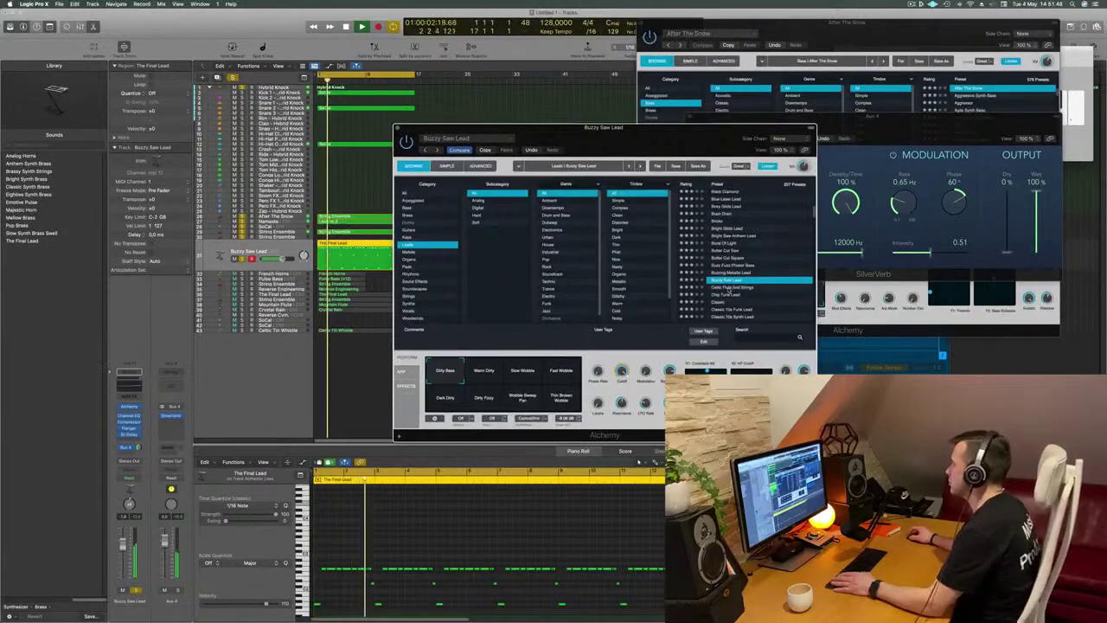
click(733, 288)
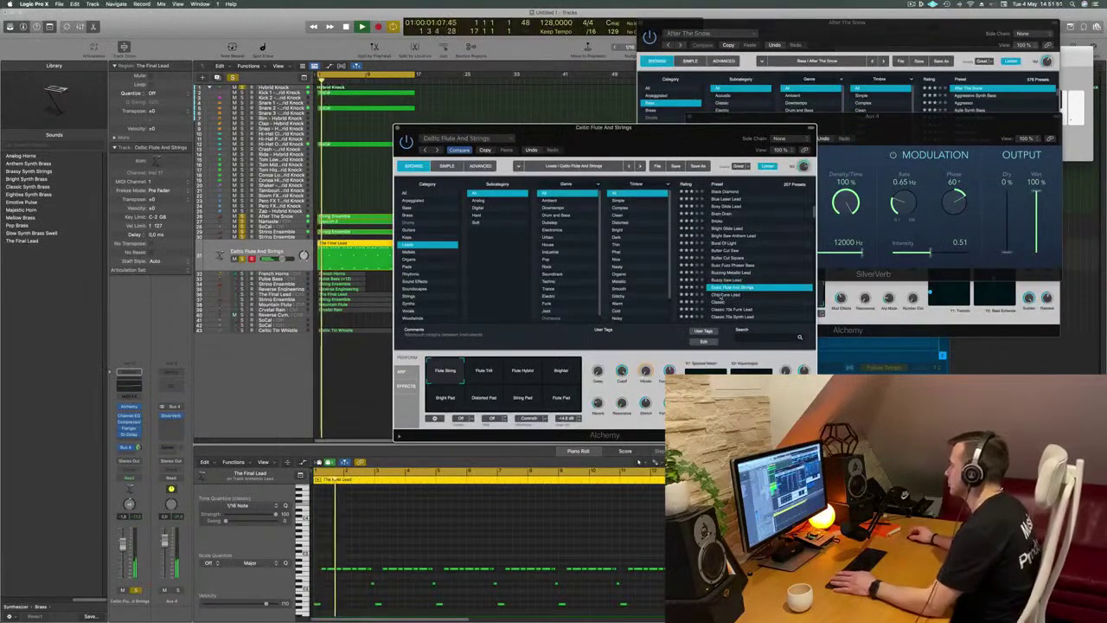
Load Chip Tune Lead and audition its variations from Dark through Short Harsh
click(722, 295)
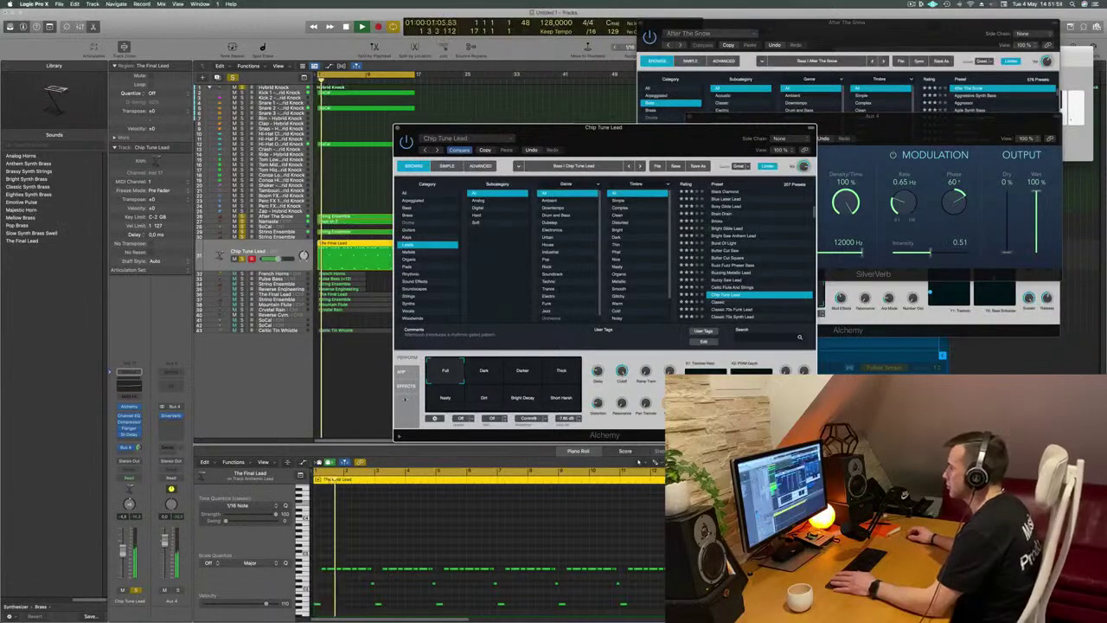
click(484, 374)
click(521, 373)
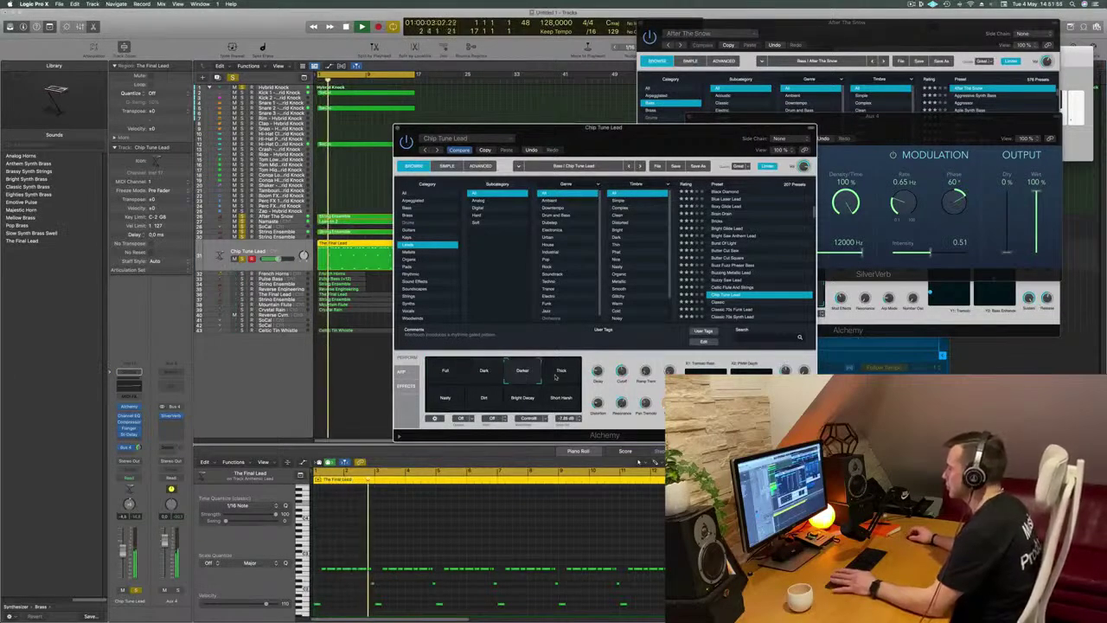
click(561, 374)
click(445, 402)
click(484, 402)
click(528, 402)
click(561, 400)
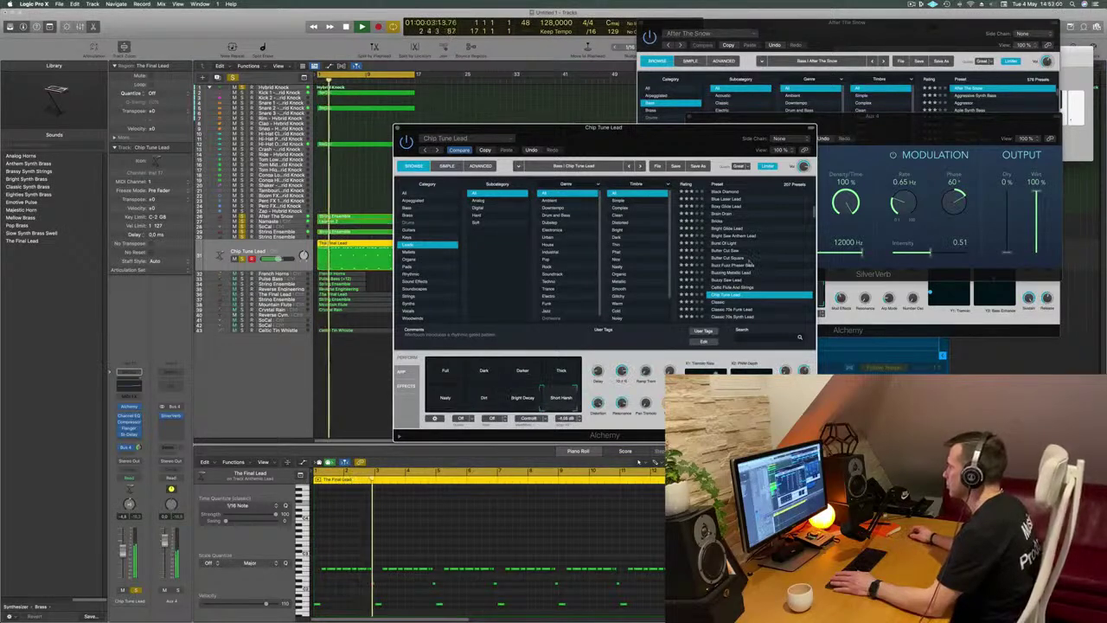
Audition Classic 70s Funk Lead and load the Classic Techno Lead preset
scroll(744, 259, down, 3)
click(728, 254)
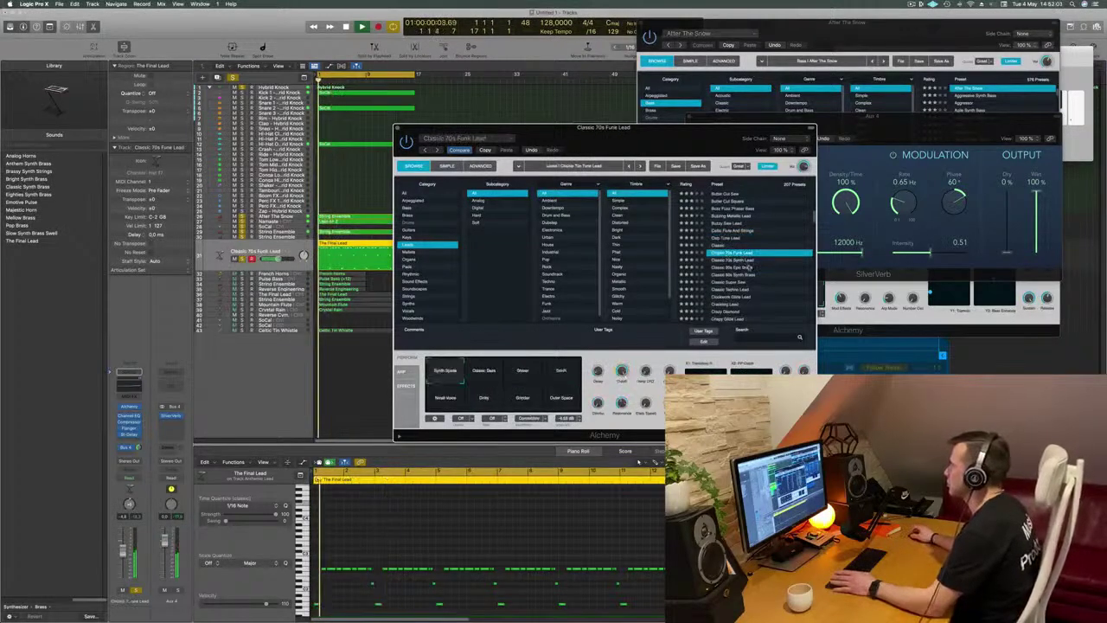
scroll(729, 258, down, 3)
click(742, 261)
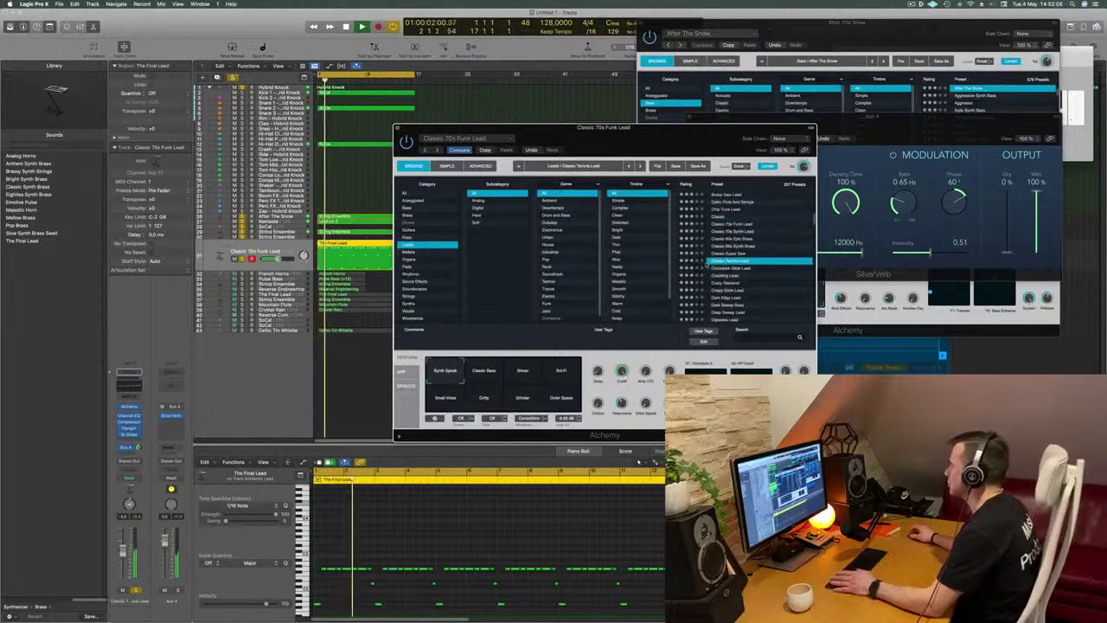
scroll(753, 257, down, 2)
scroll(758, 255, up, 1)
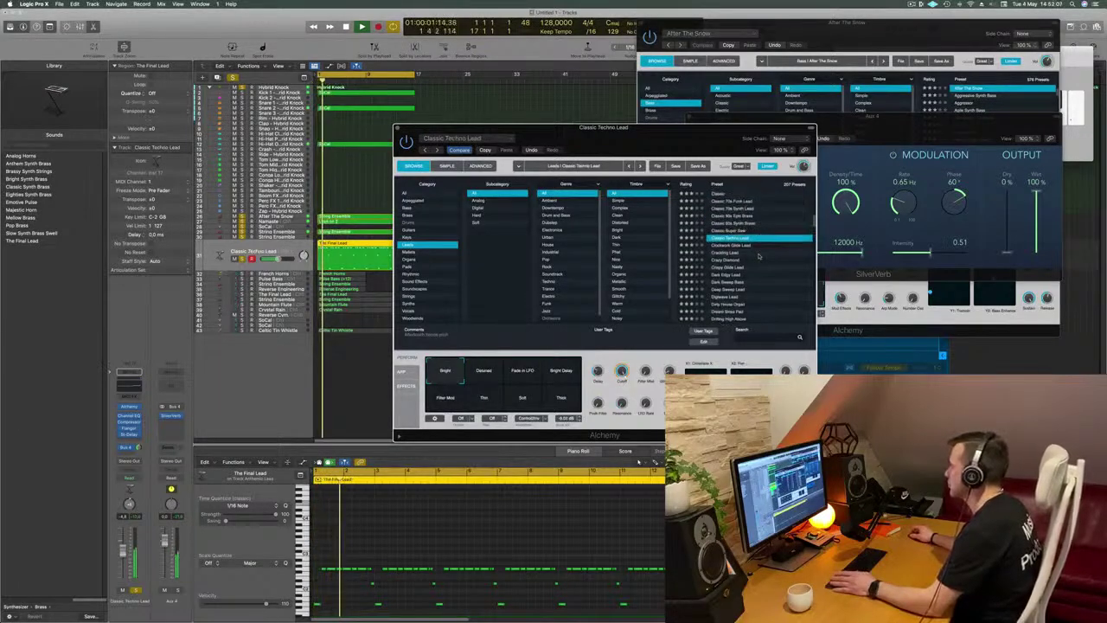
drag(692, 137, 708, 101)
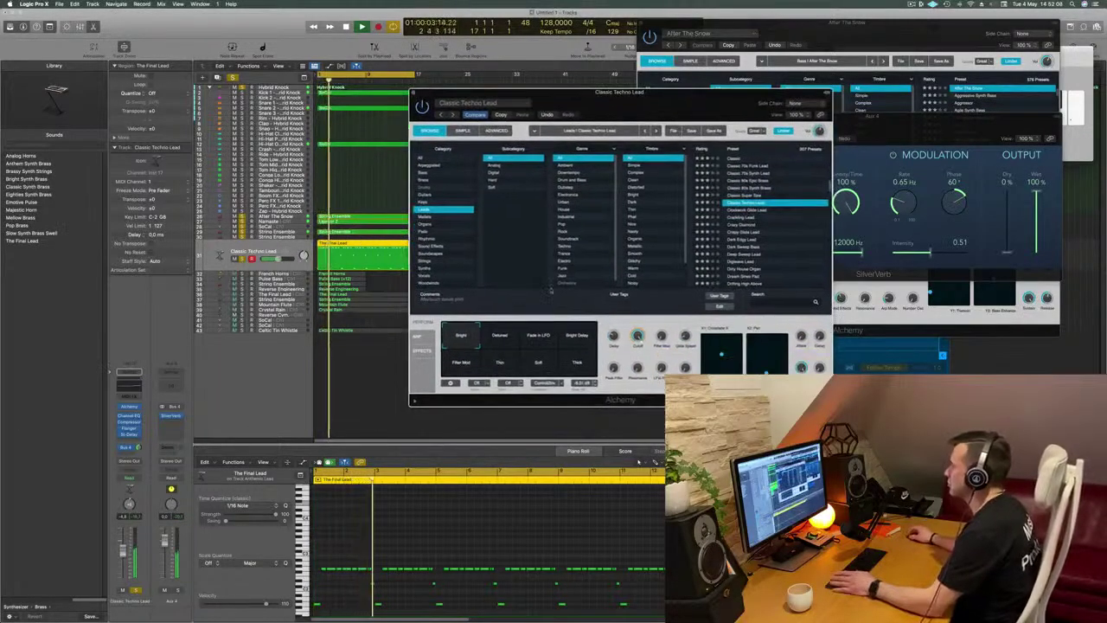
Audition Classic Techno Lead's Detuned, Fade in LFO, Bright Delay, Filter Mod, Thin and Soft variations, and return to Bright
click(500, 336)
click(538, 339)
click(573, 345)
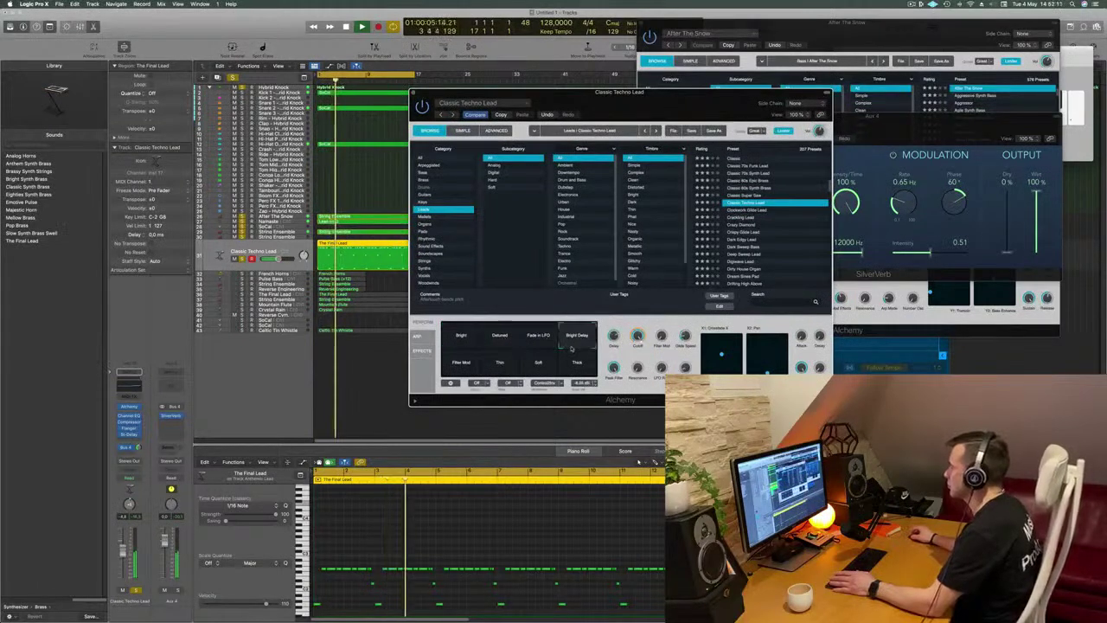
click(471, 367)
click(501, 366)
click(535, 367)
click(463, 337)
key(space)
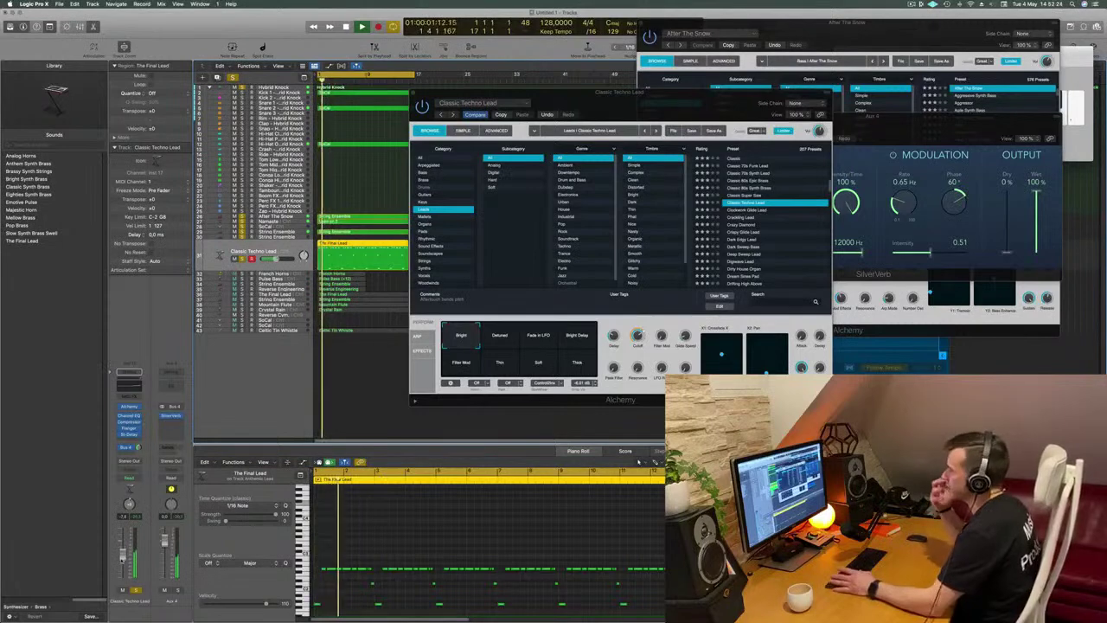
Replay the arrangement with the Classic Techno Lead and close its Alchemy window
key(space)
drag(619, 93, 598, 116)
key(space)
key(space)
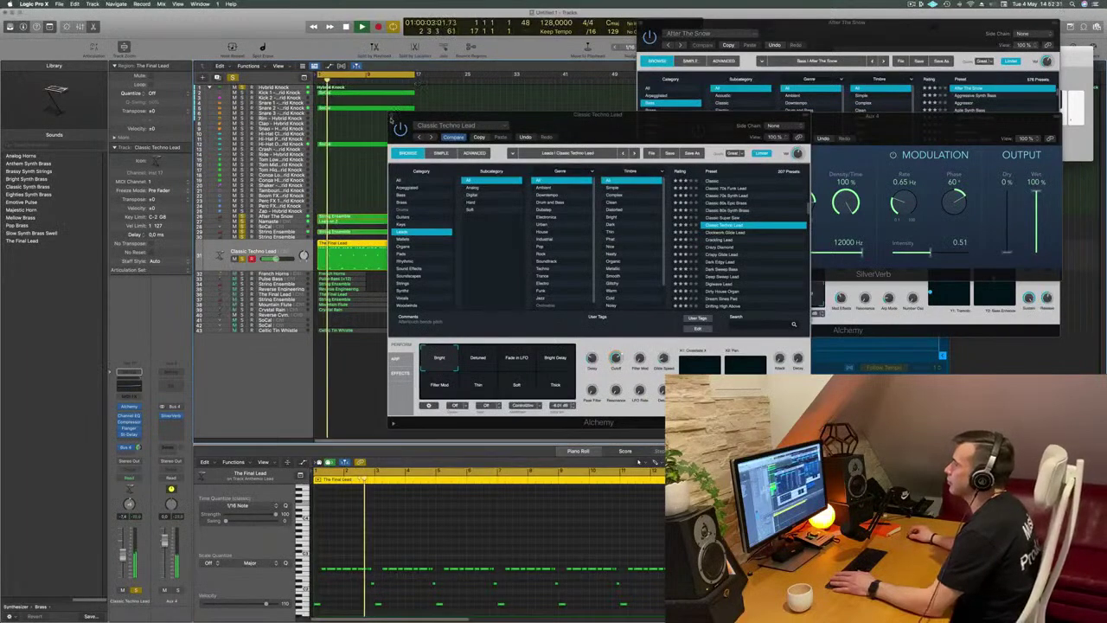
click(391, 116)
scroll(397, 199, up, 3)
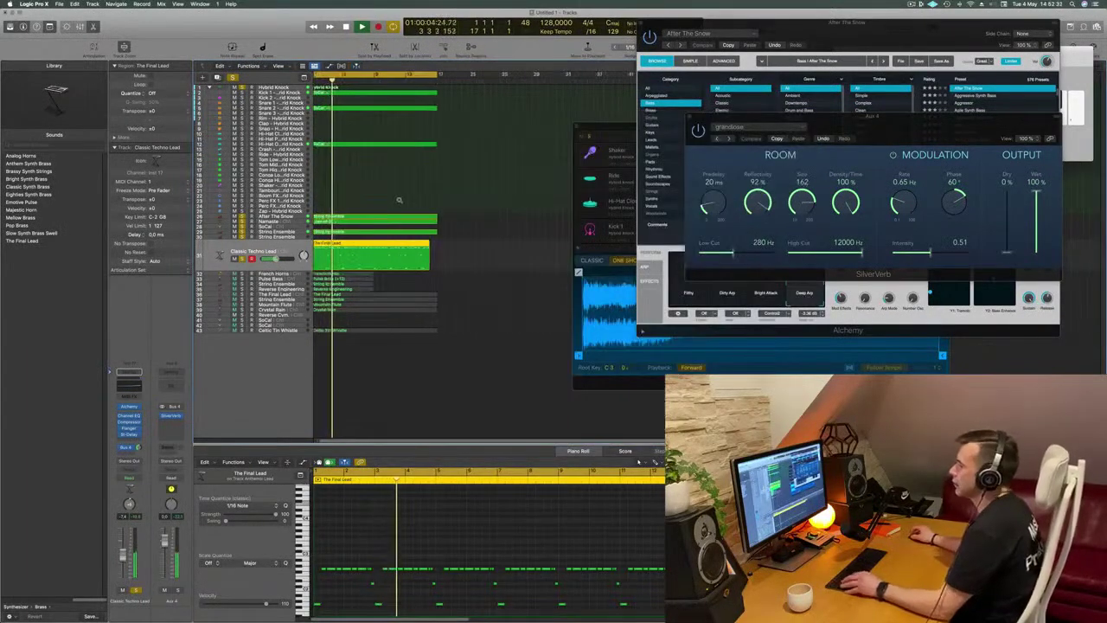
Select the French Horns track, solo it, and play it with the arrangement from the start
key(Return)
key(Down)
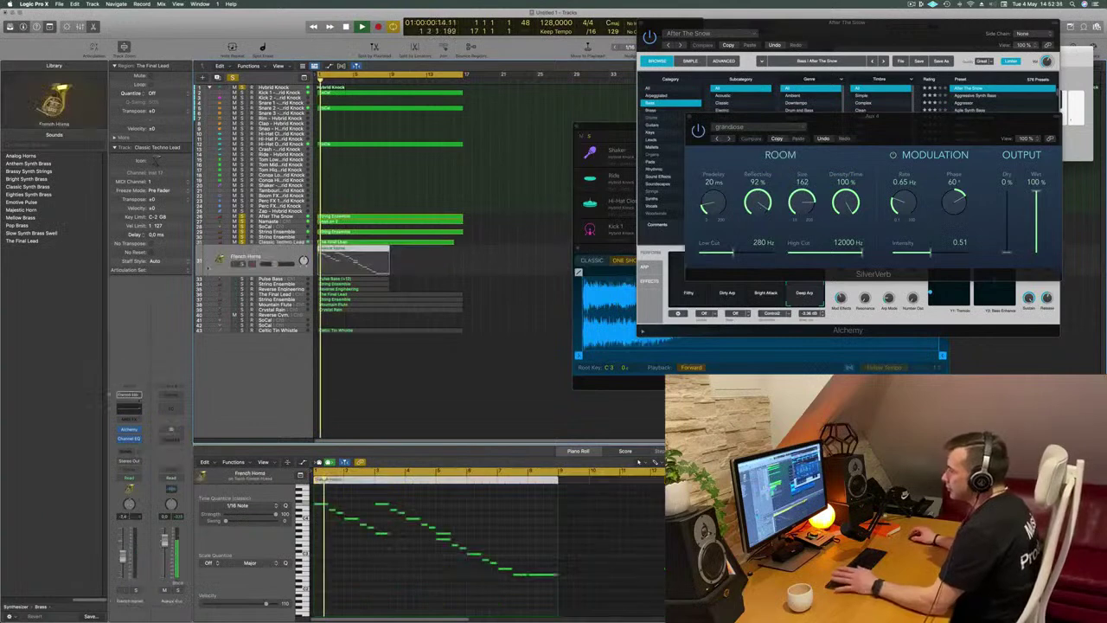
key(Return)
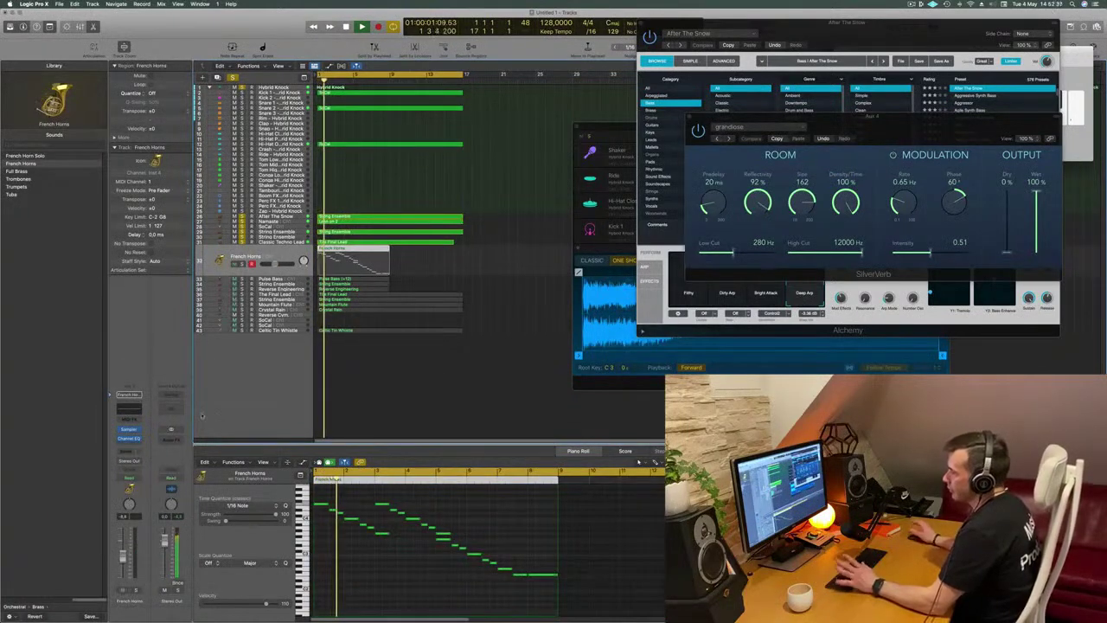
key(Return)
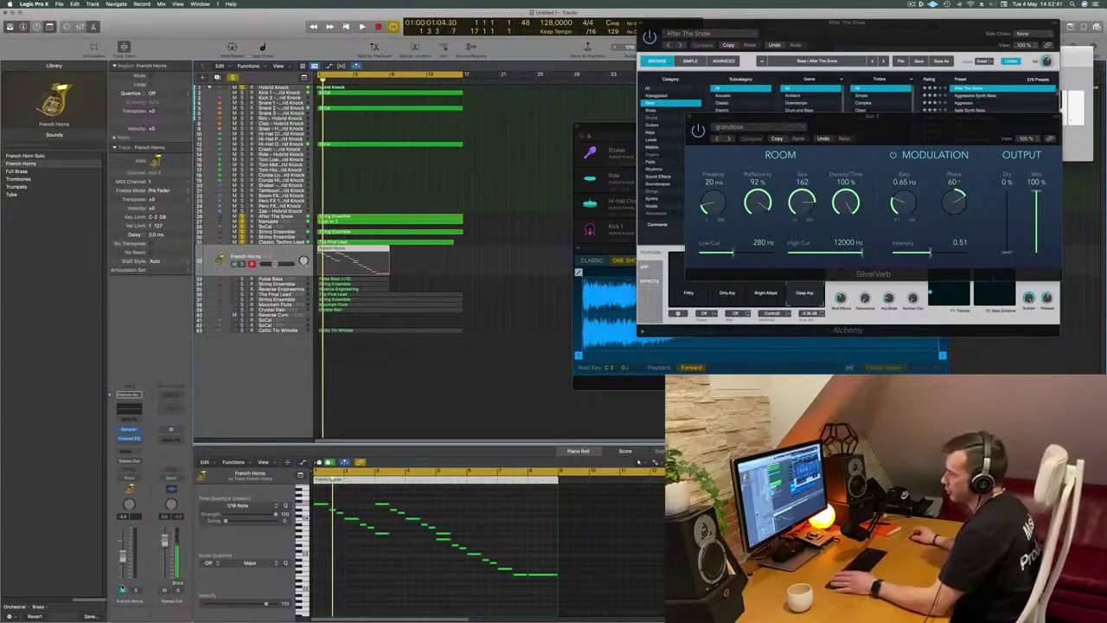
click(135, 590)
key(space)
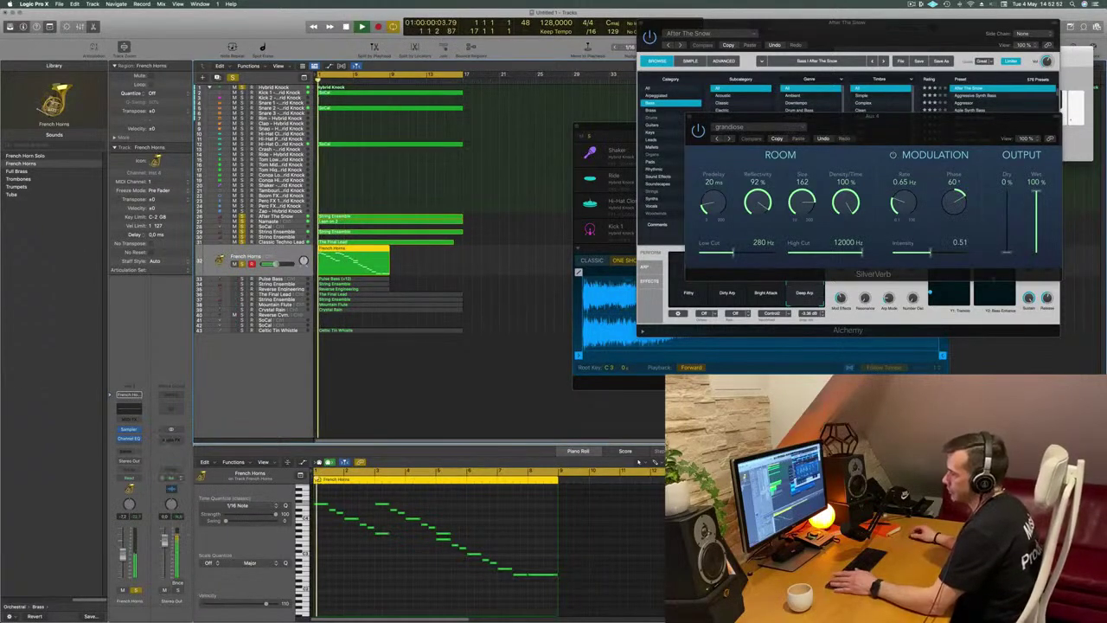
Add a send from the French Horns track to Bus 4 (Aux 4) for the shared SilverVerb reverb
click(127, 453)
mouse_move(133, 462)
click(197, 381)
click(127, 451)
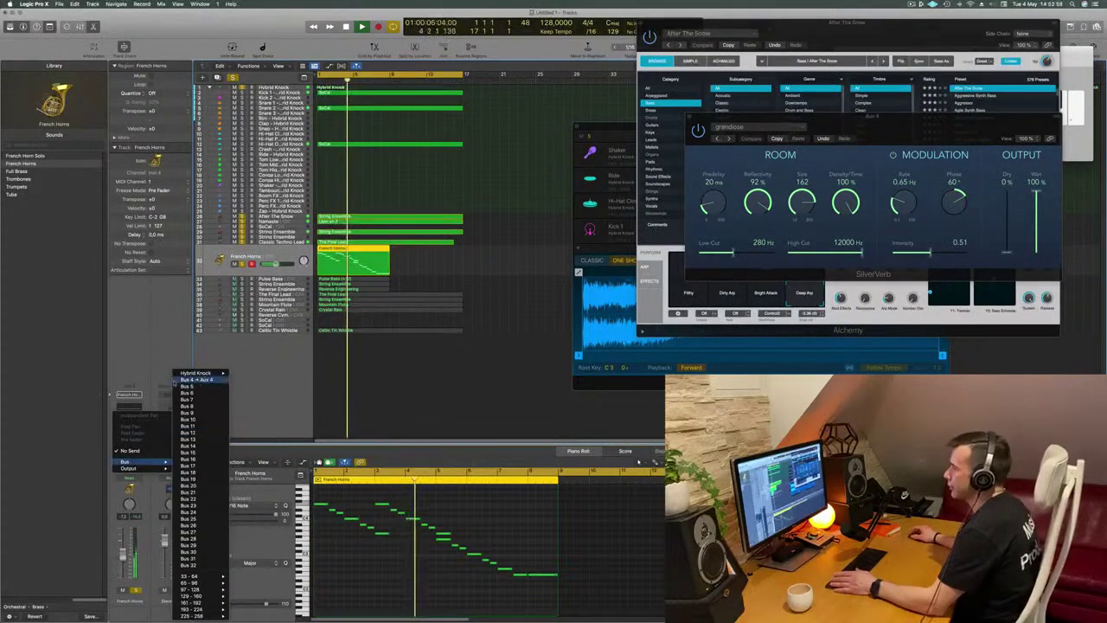
click(197, 380)
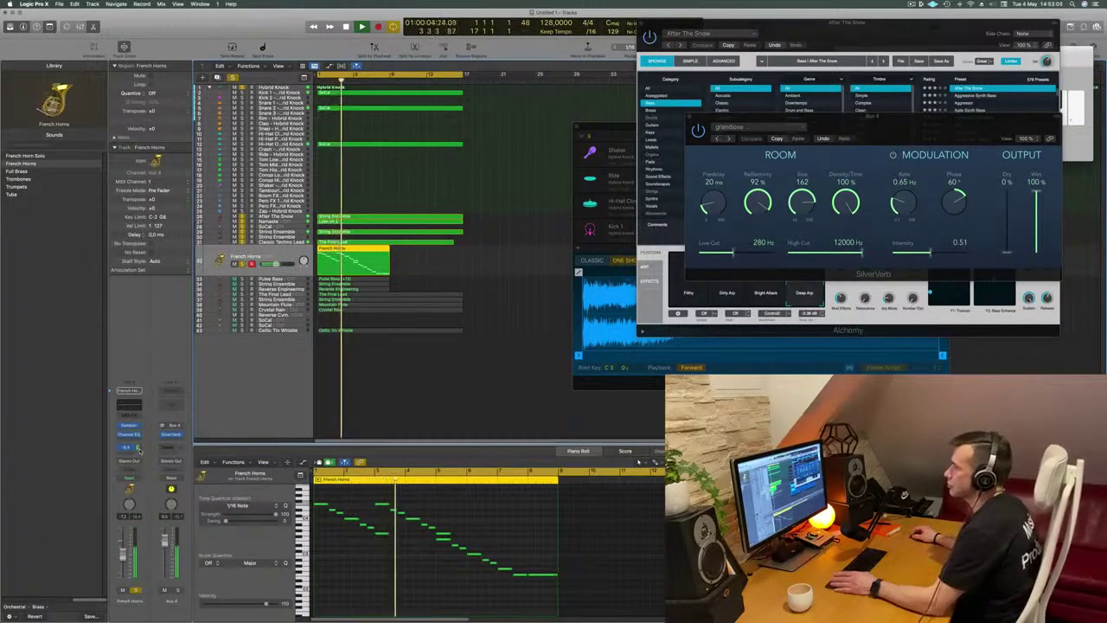
Transpose all notes of the French Horns region down one octave and replay from the start
click(383, 570)
key(Return)
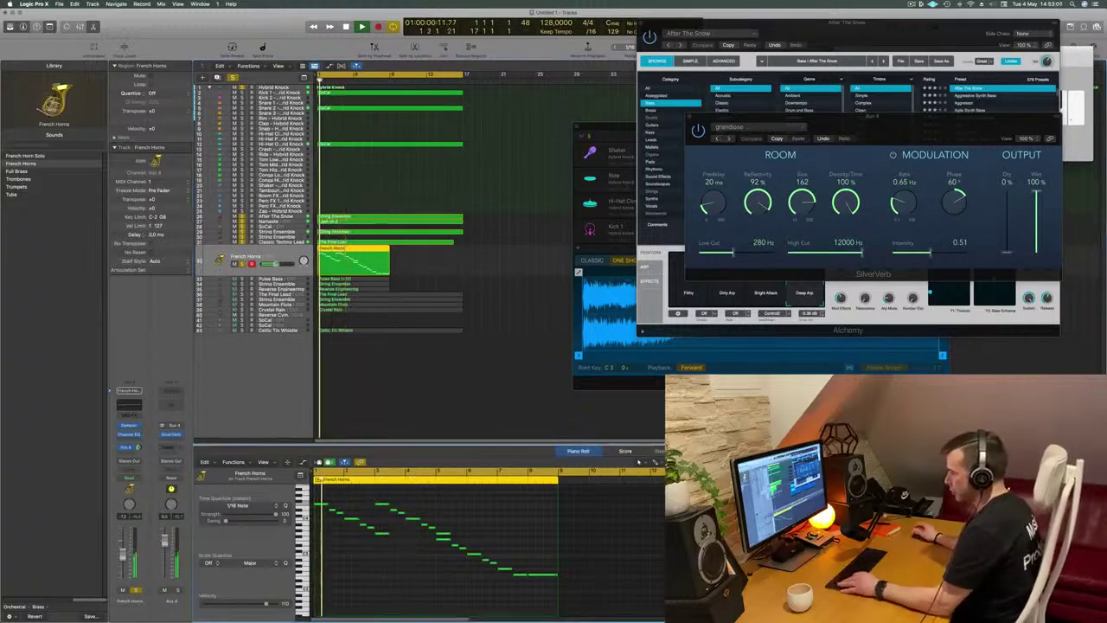
key(super+a)
key(alt+shift+Down)
key(Return)
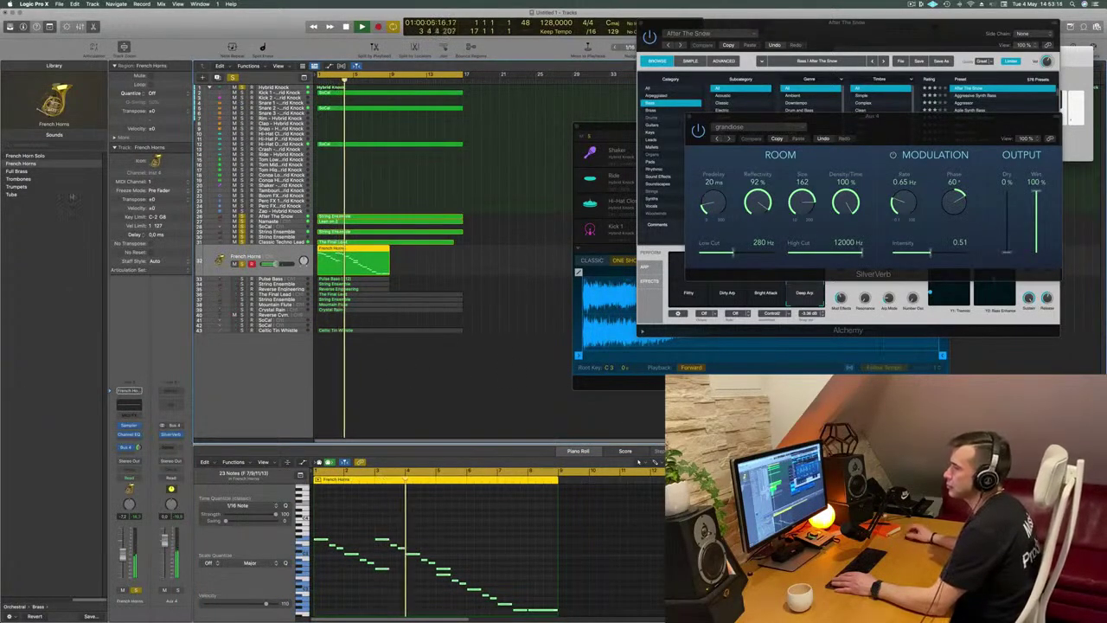
Audition the French Horn Solo and French Horns sounds on the horn track, and load Full Brass
click(30, 155)
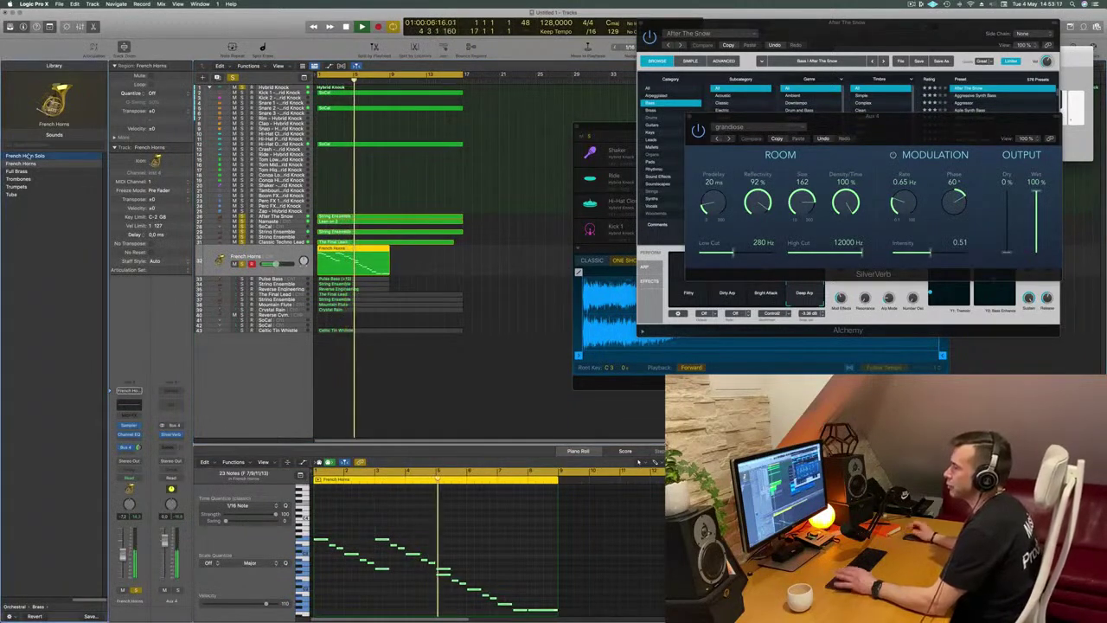
key(space)
key(space)
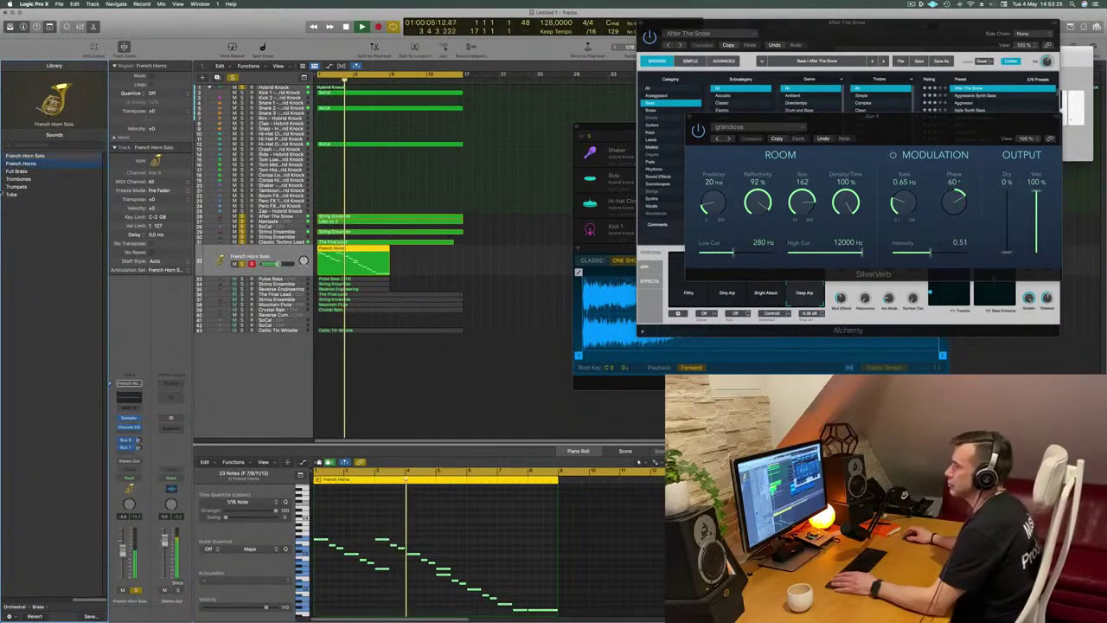
key(Down)
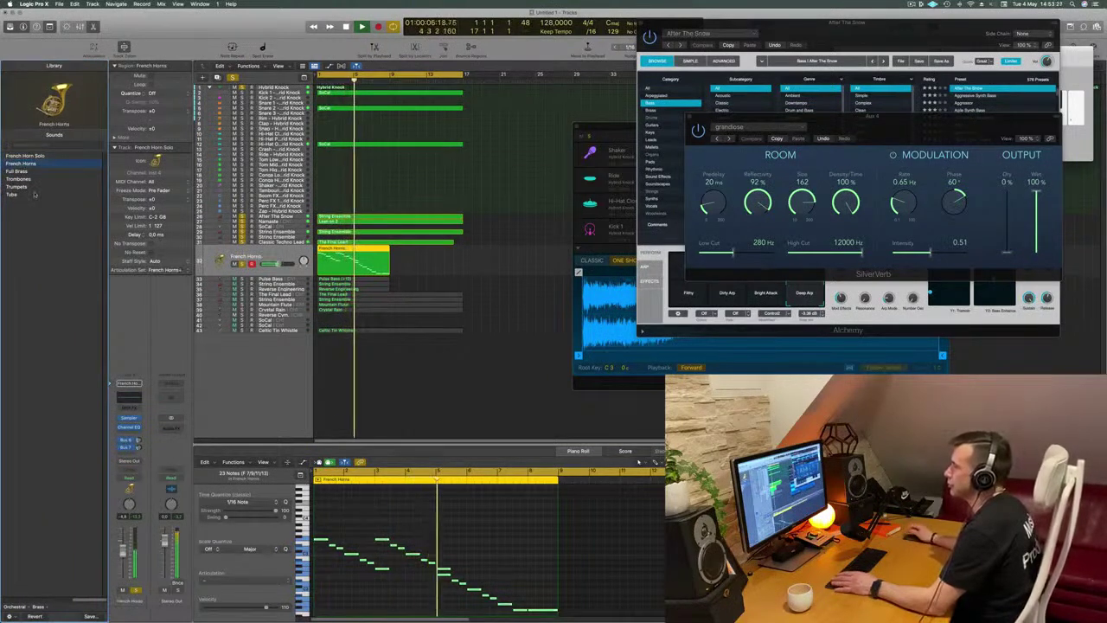
click(21, 171)
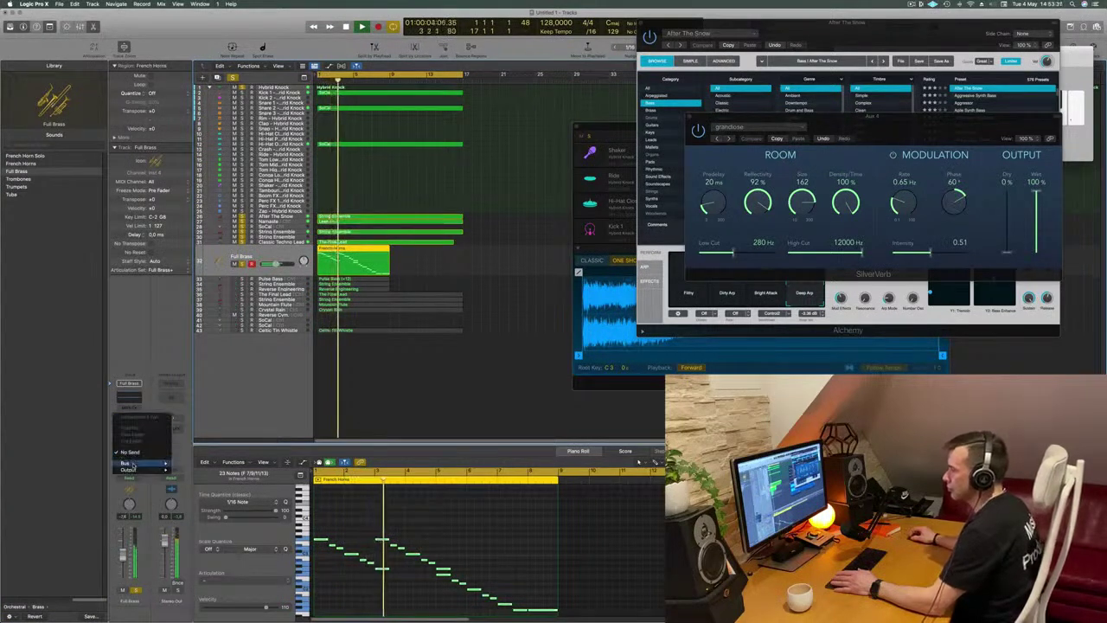
Add a send from the Full Brass track to Bus 4 (Aux 4)
click(128, 443)
mouse_move(129, 462)
click(208, 379)
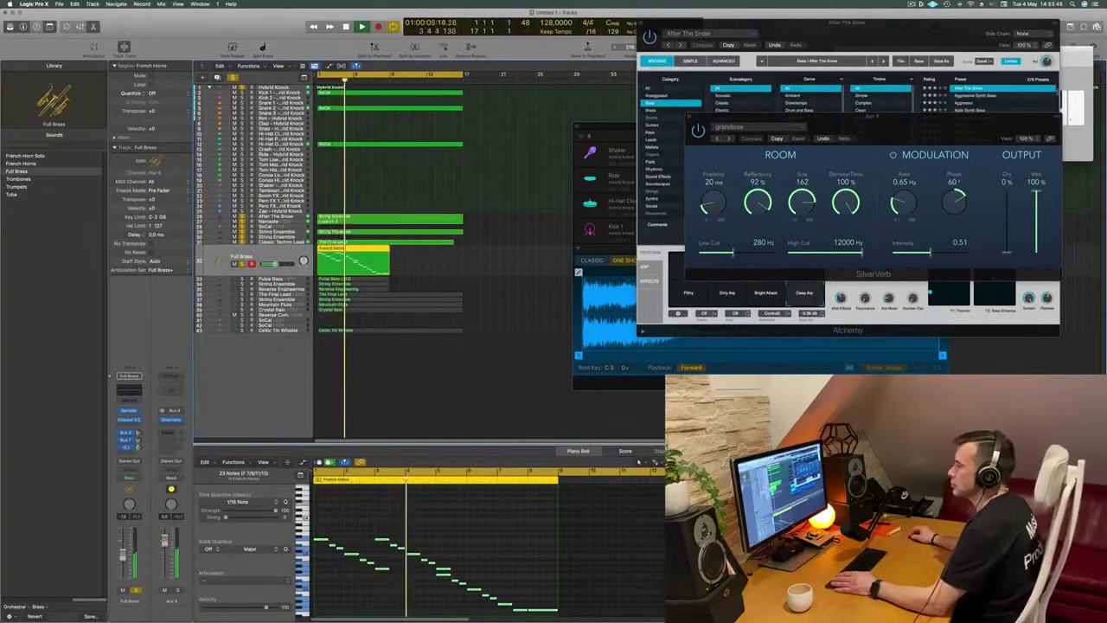
Copy the French Horns region on the Full Brass track to bar 9 and deselect the regions
click(490, 281)
drag(335, 260, 410, 259)
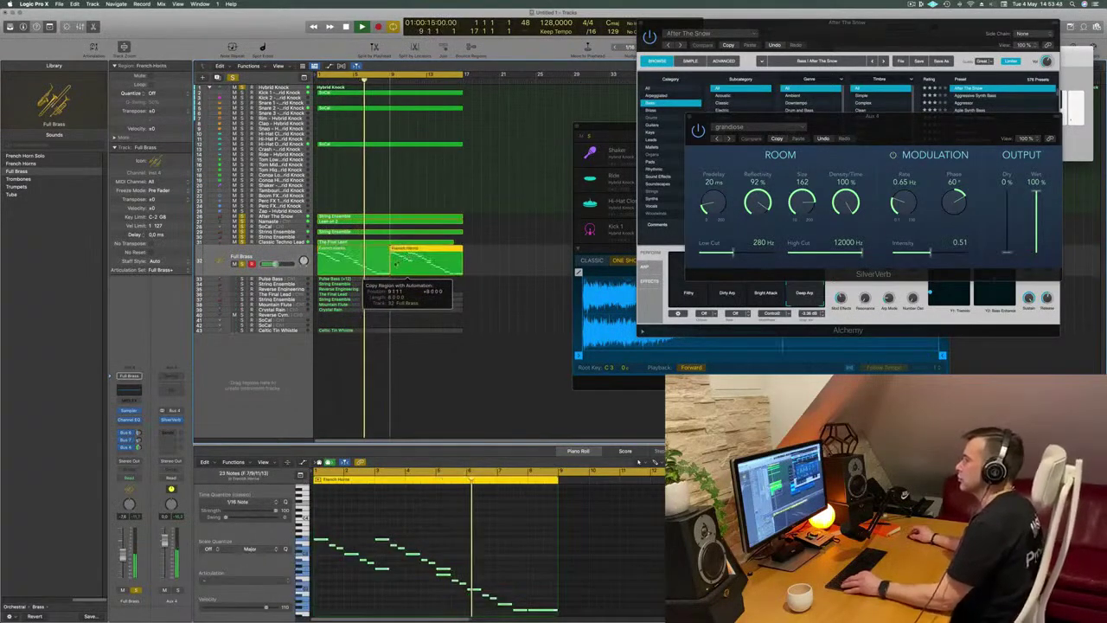
key(super+Left)
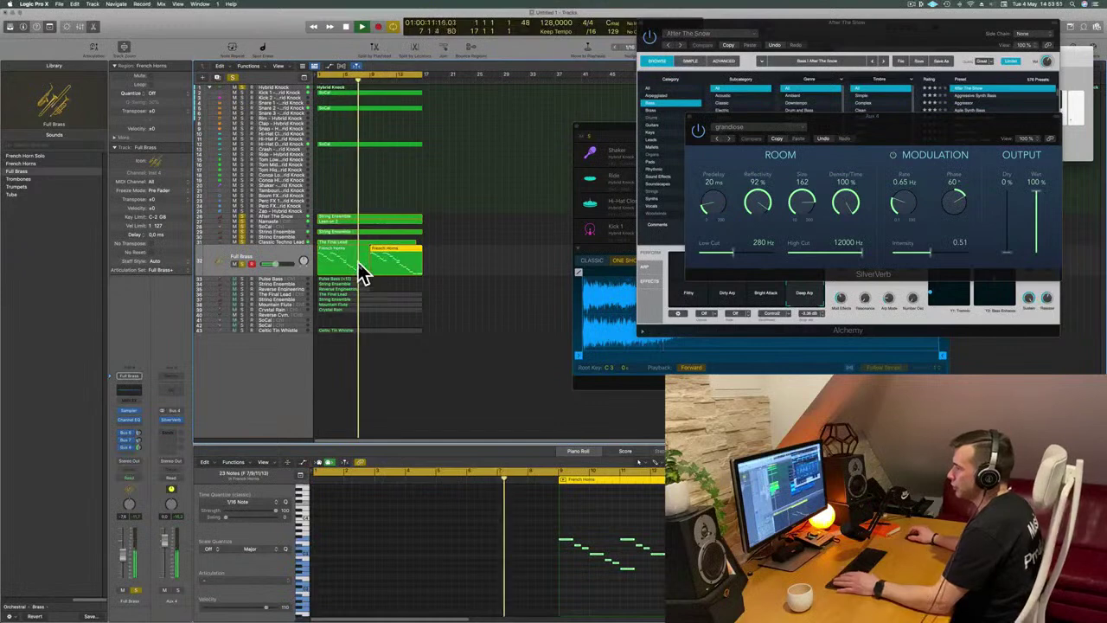
click(372, 364)
scroll(484, 299, up, 5)
scroll(489, 279, down, 5)
key(super+Right)
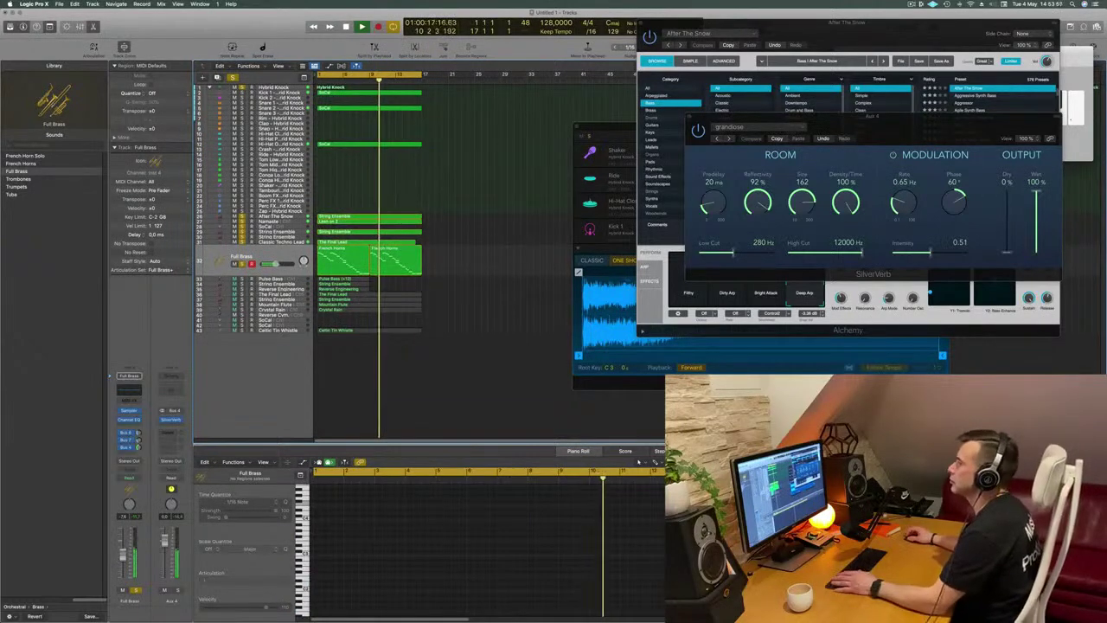
Play from the start and compare the mix with the After The Snow track's solo off and on
click(199, 217)
key(Return)
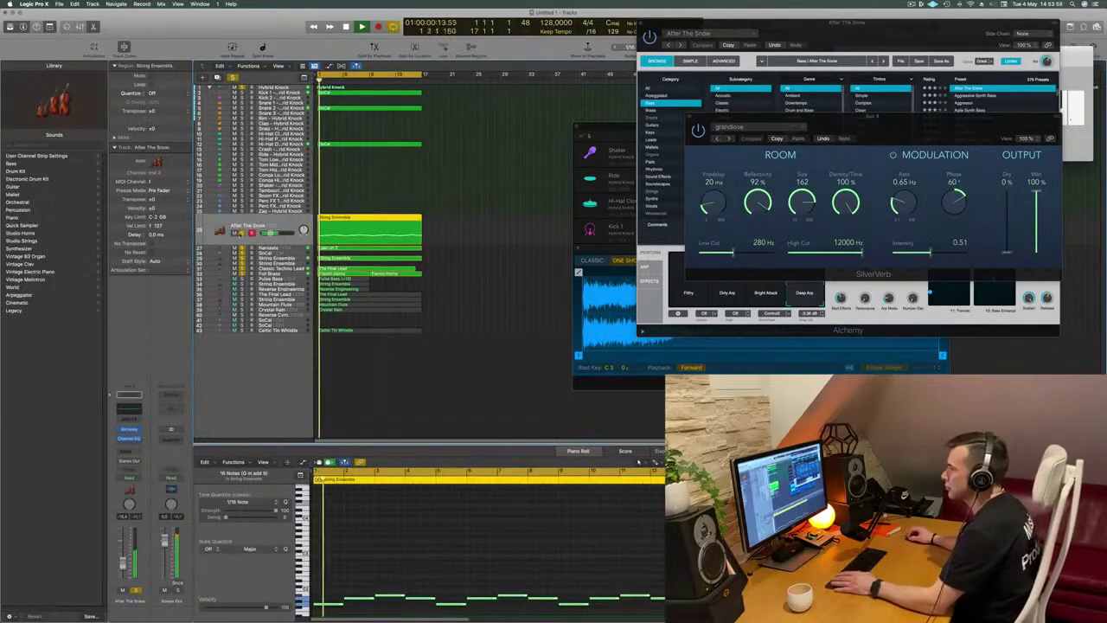
click(242, 233)
click(242, 233)
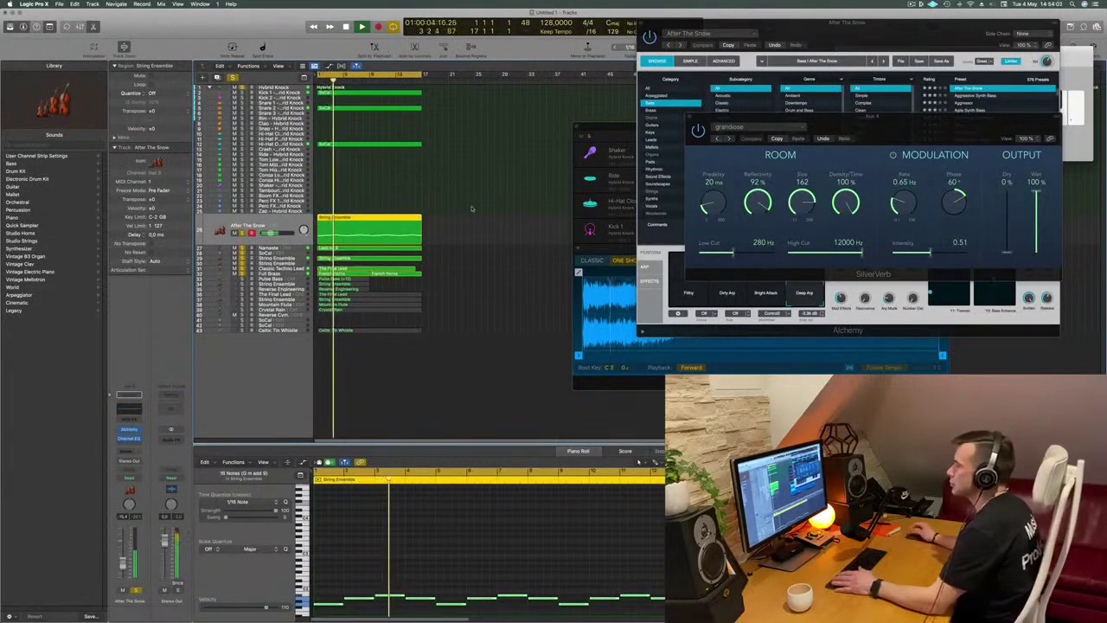
click(484, 229)
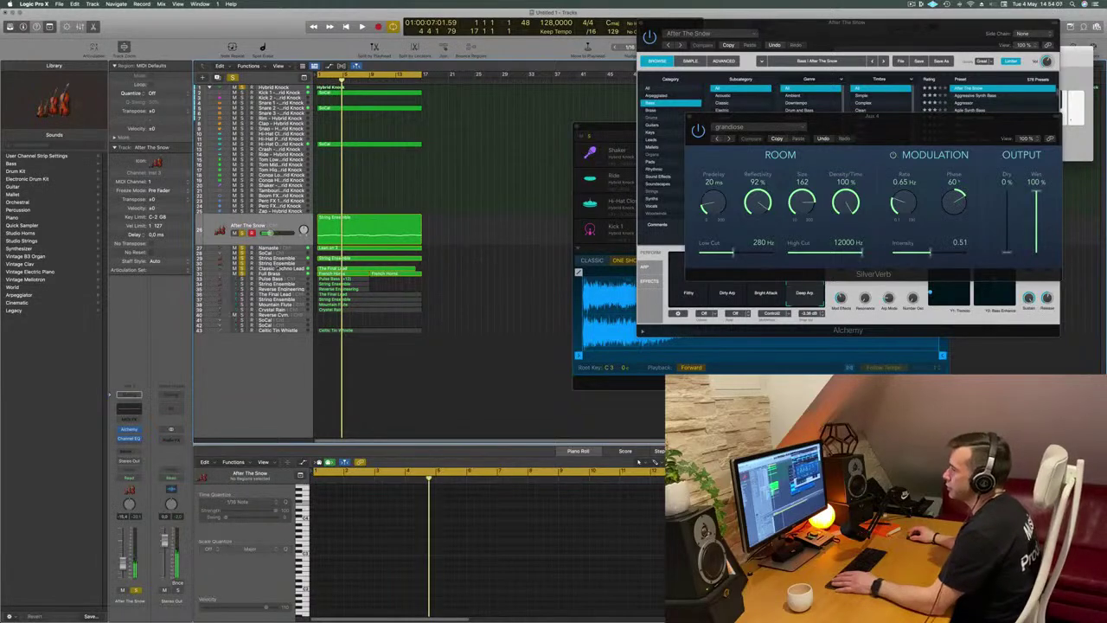
Select the Pulse Bass track, solo it, and play it with the arrangement
click(227, 280)
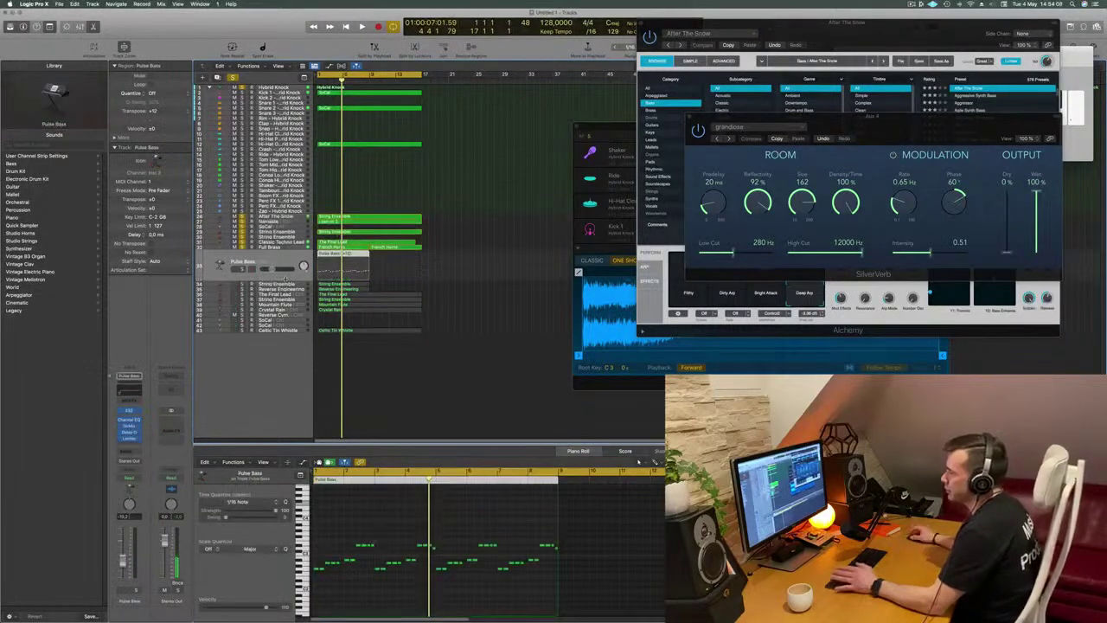
key(space)
click(242, 269)
key(space)
key(space)
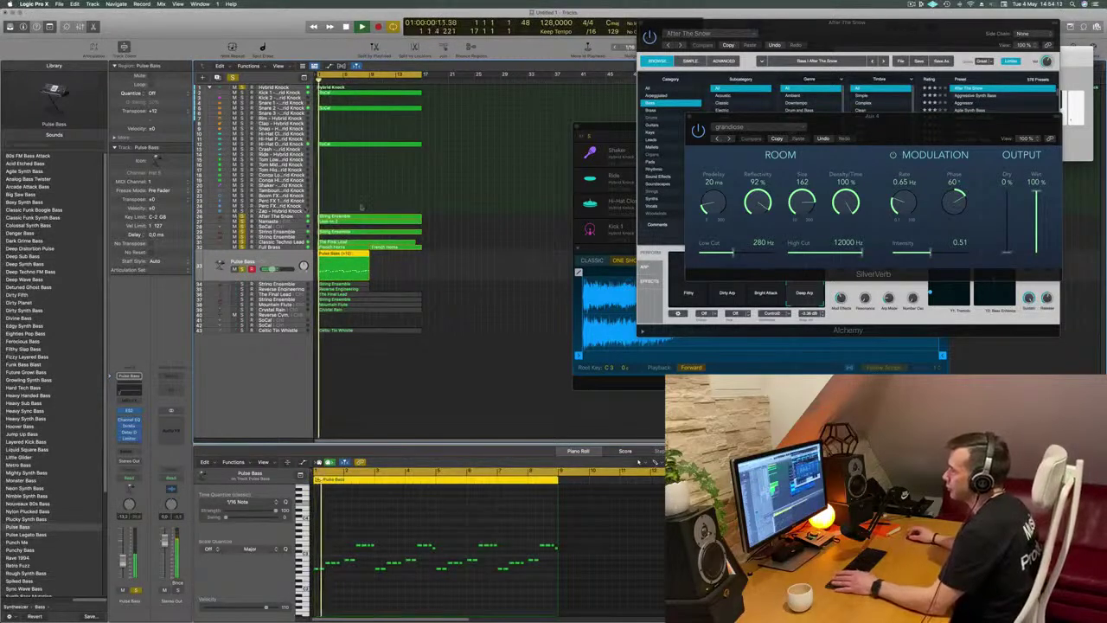
Select all regions, name them by their tracks, and clear the selection
key(super+a)
right_click(381, 145)
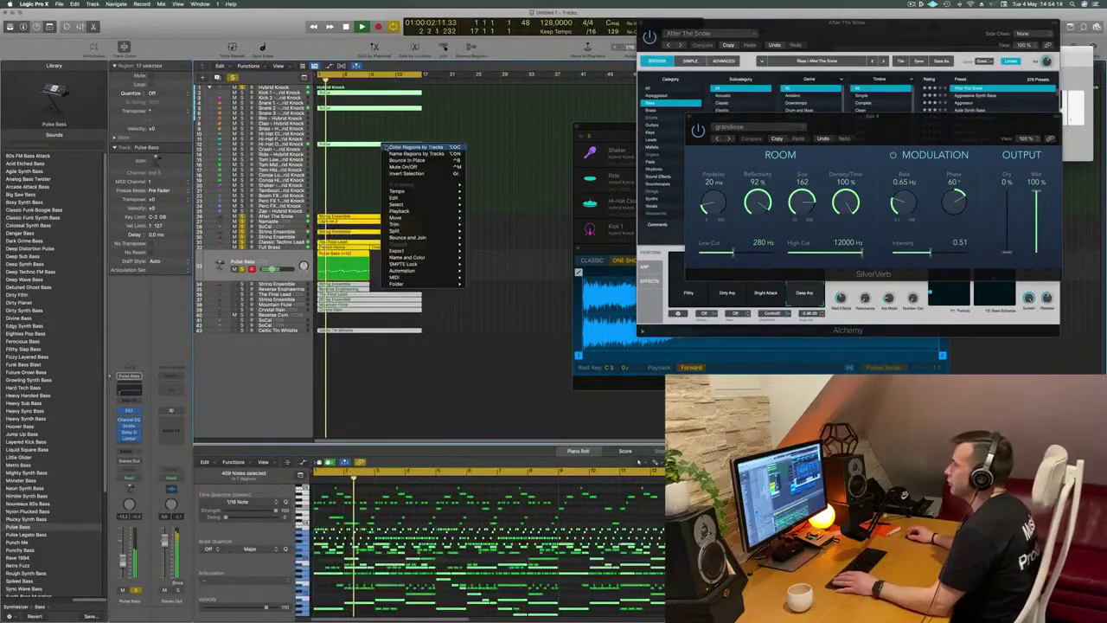
click(354, 184)
click(355, 184)
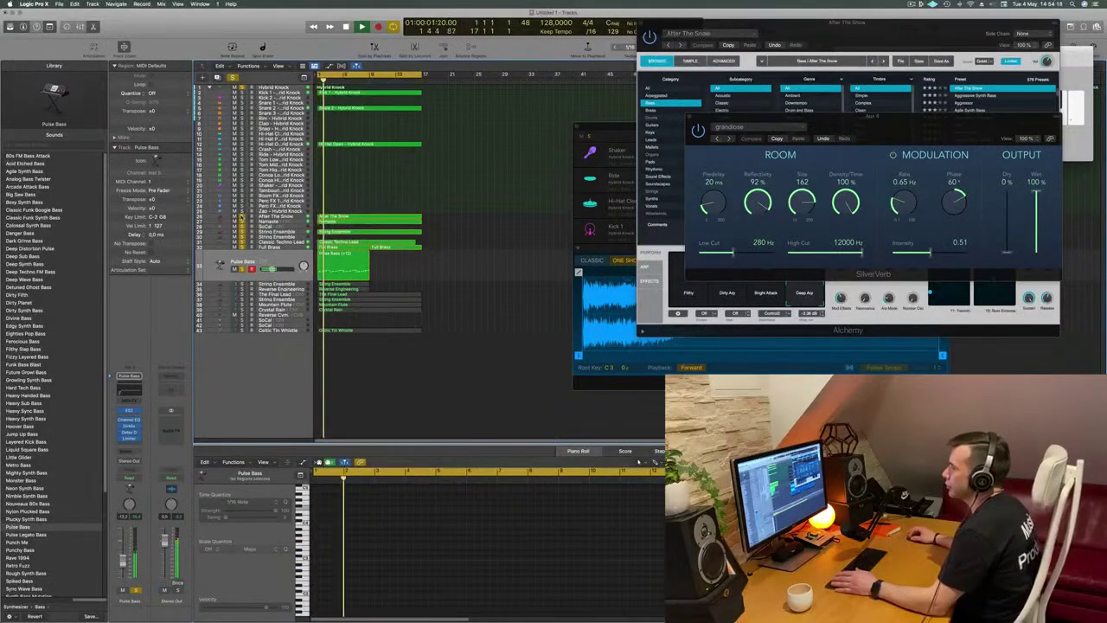
Turn off the solo on After The Snow and raise the Pulse Bass track's volume
click(279, 265)
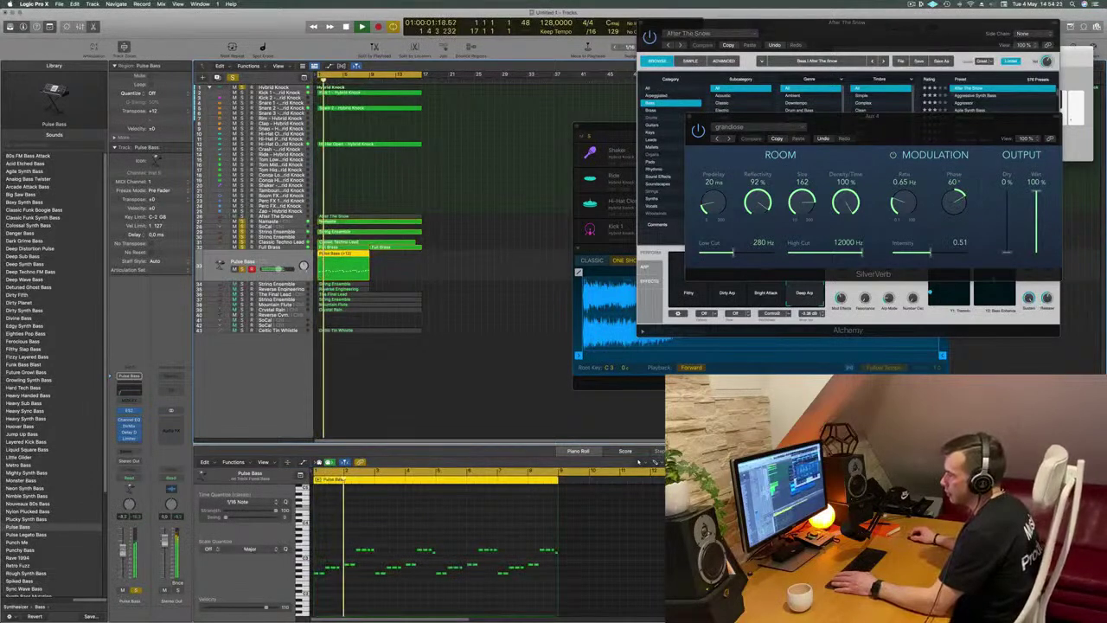
key(space)
key(space)
Transpose all Pulse Bass notes down one octave, and unsolo the Classic Techno Lead and Full Brass tracks
click(470, 521)
key(super+a)
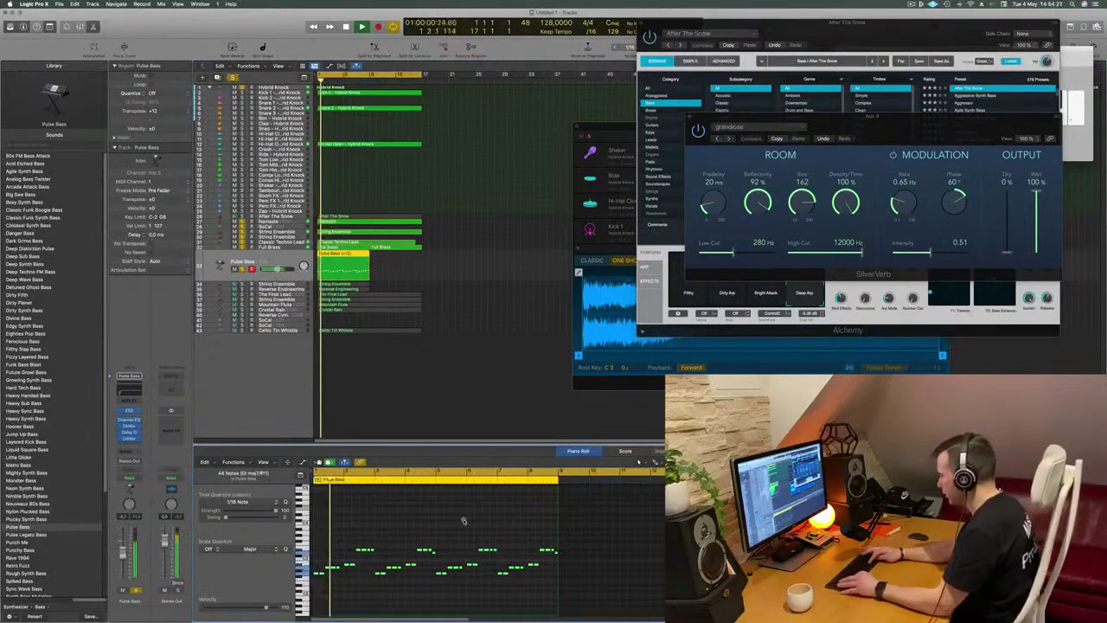
key(alt+shift+Down)
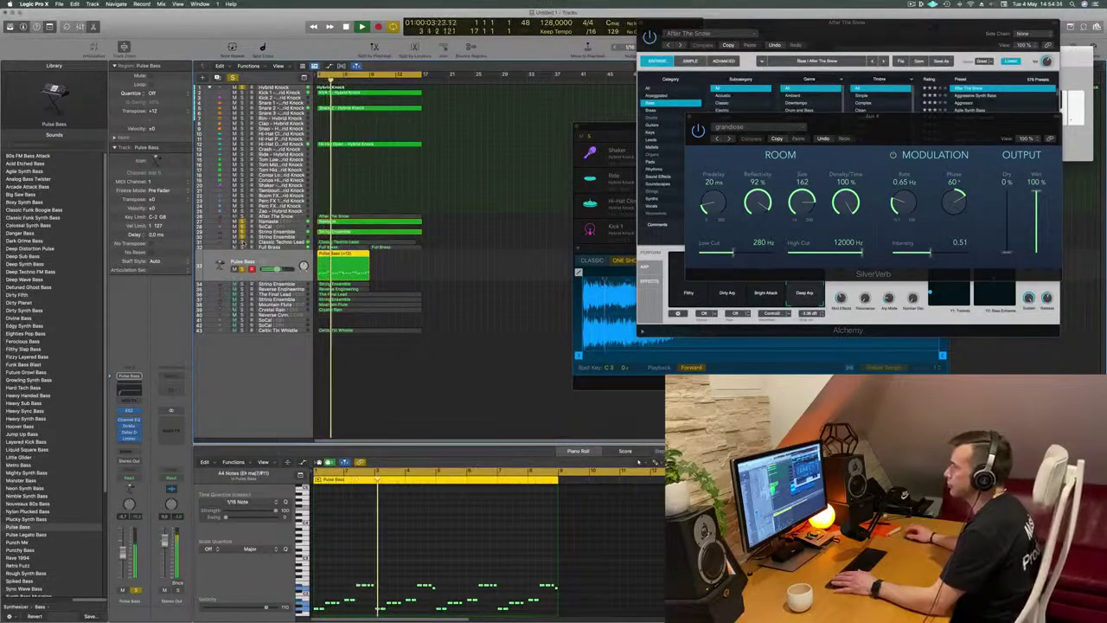
key(super+Left)
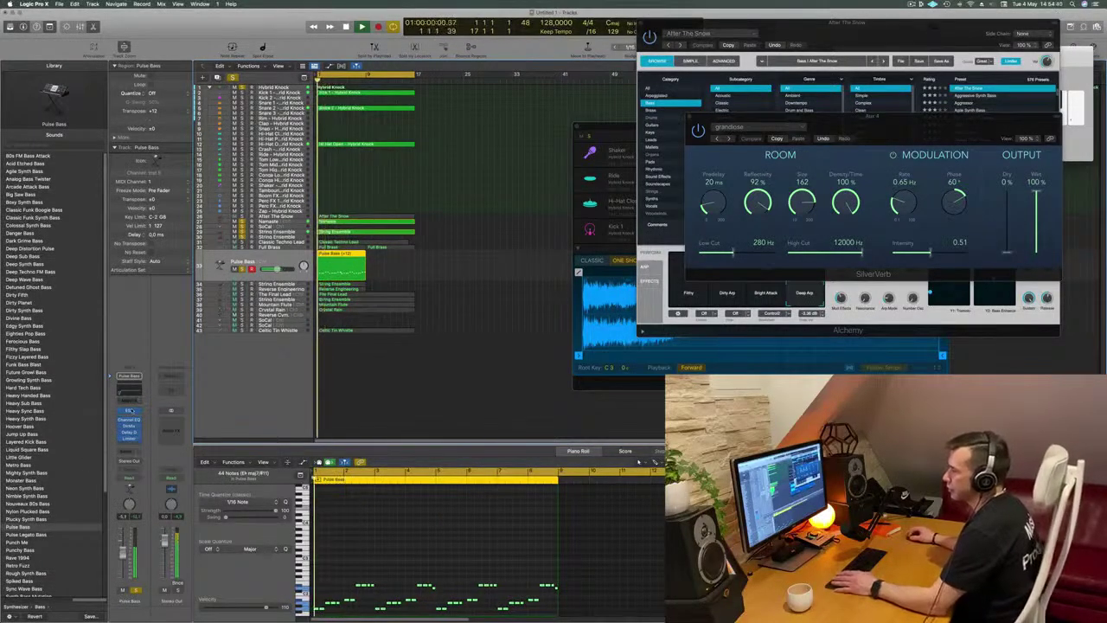
Replace the Pulse Bass track's ES2 with stereo Alchemy, audition the Bass preset 1963 Semi-Acoustic Thumb, and load 70s Classic Synth Bass
click(129, 411)
mouse_move(193, 400)
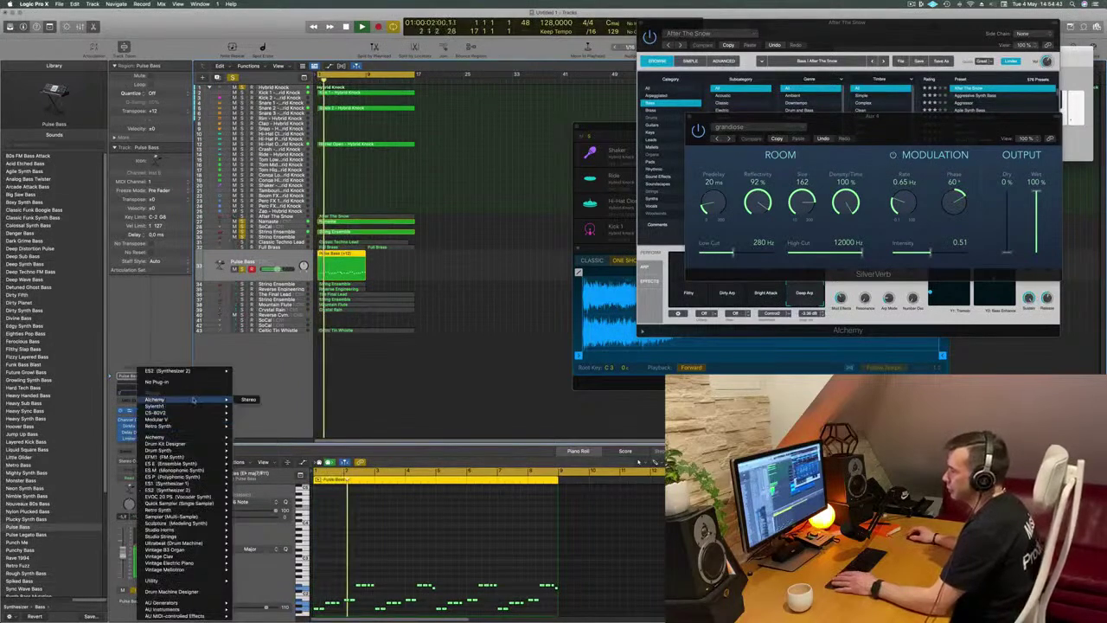
click(248, 398)
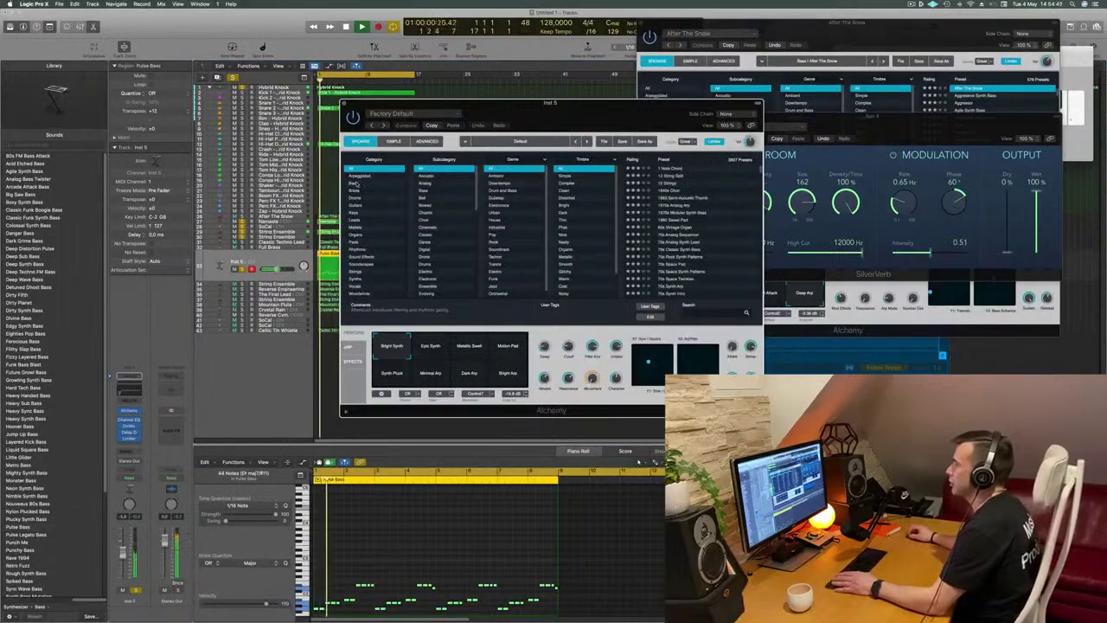
click(354, 183)
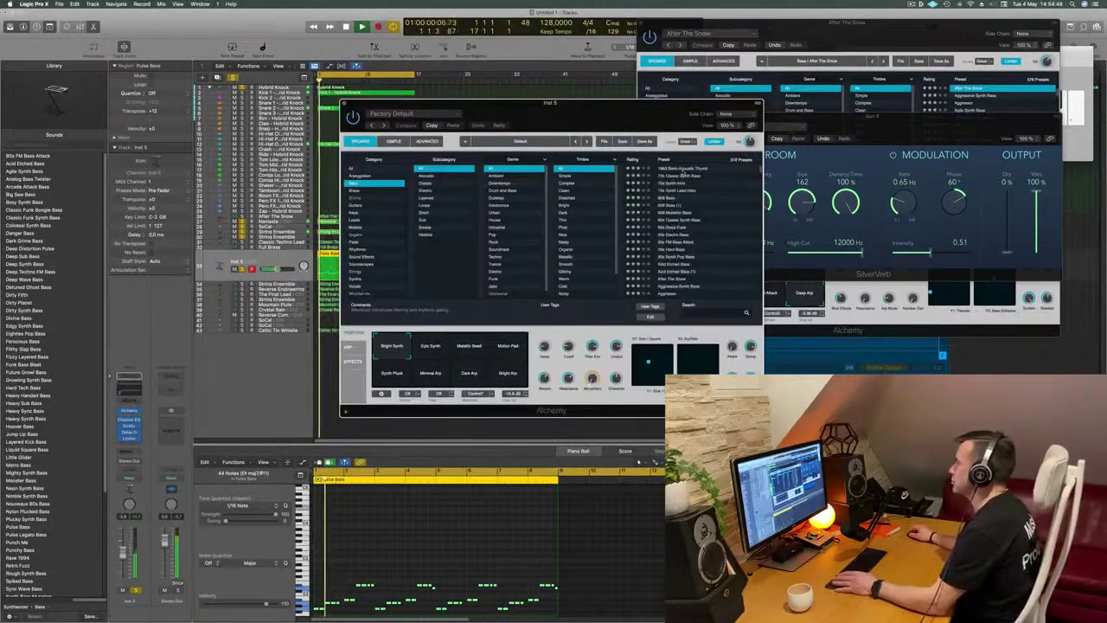
click(684, 169)
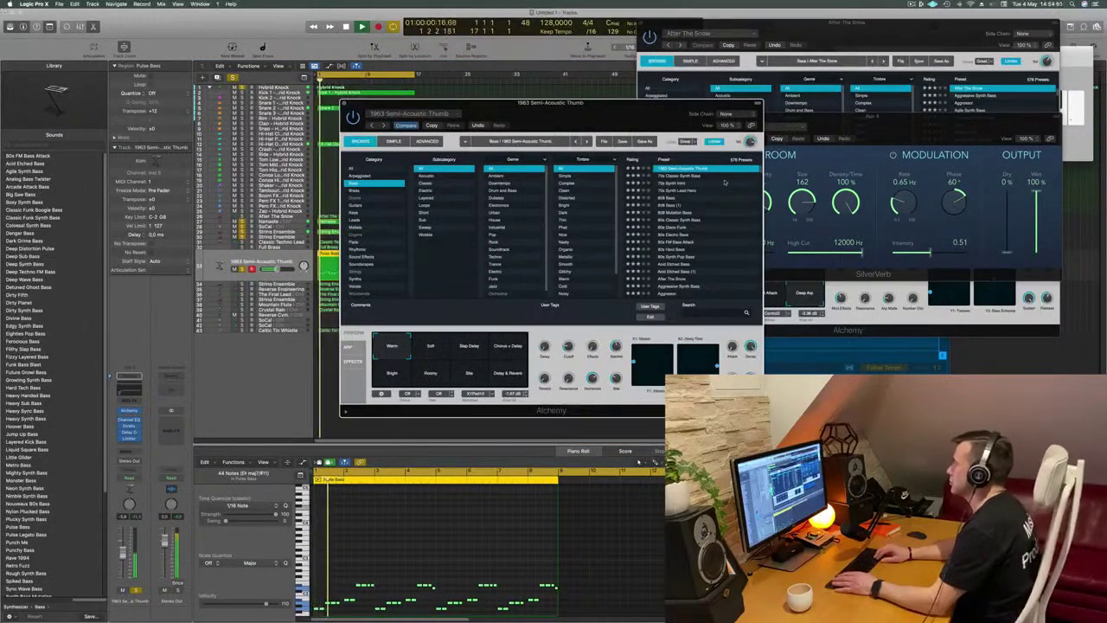
key(Down)
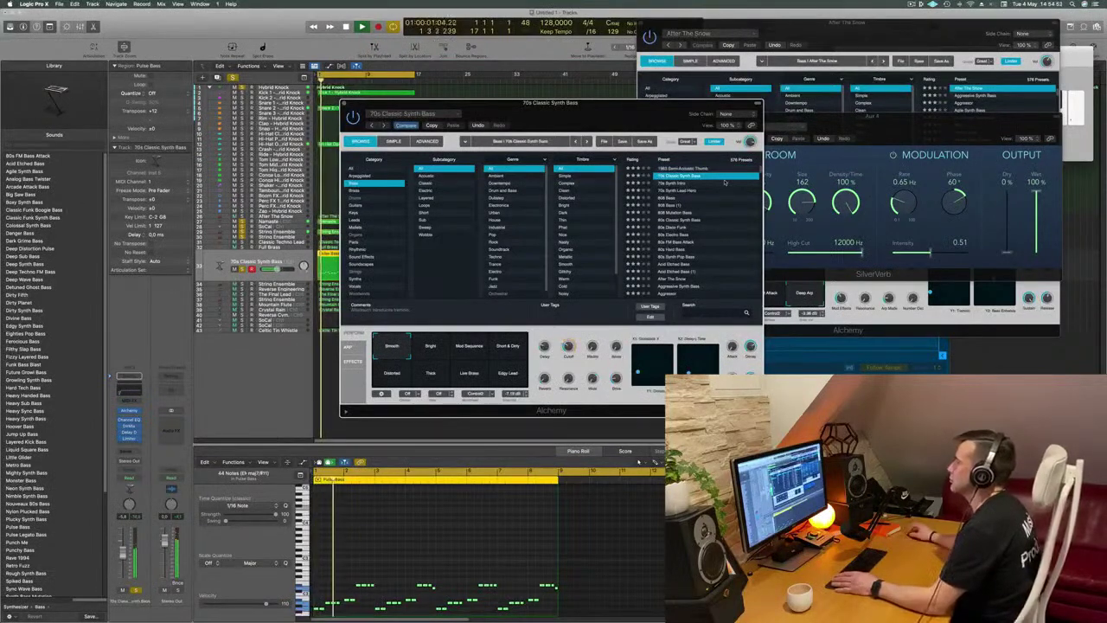
Audition 70s Classic Synth Bass's Bright, Mod Sequence, Short & Dirty, Distorted, Thick and Edgy Lead variations
drag(607, 103, 644, 76)
click(462, 317)
click(496, 320)
click(535, 322)
click(439, 344)
click(467, 345)
click(540, 344)
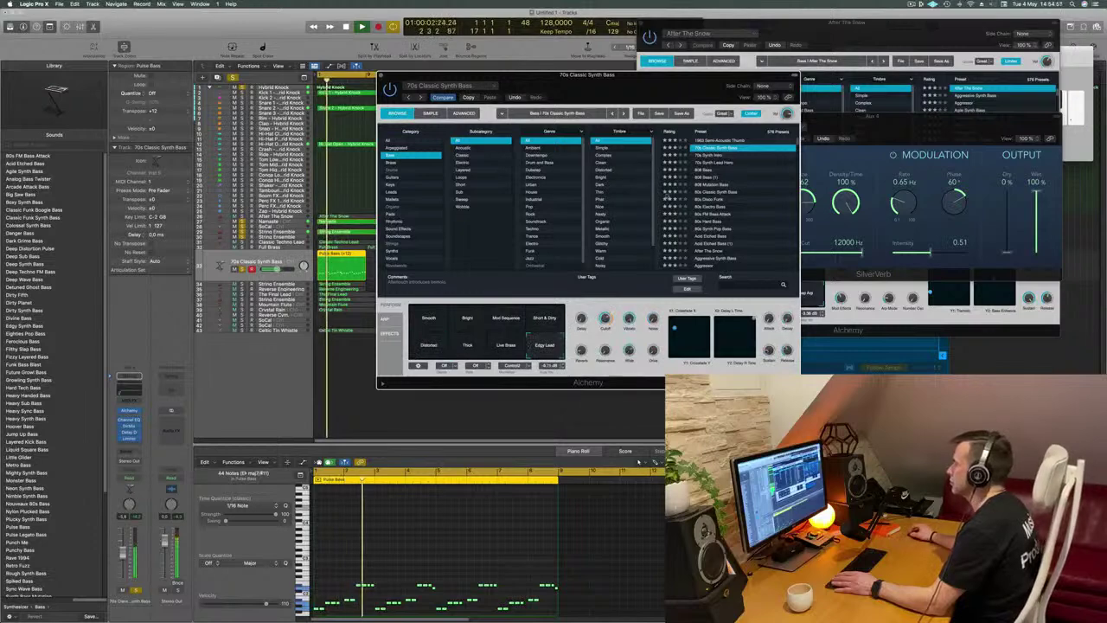
Audition Alchemy bass presets from 70s Synth Intro and 70s Synth Lead Hero through 808 Mutation Bass, 80s Classic Synth Bass and 80s Disco Funk
click(708, 156)
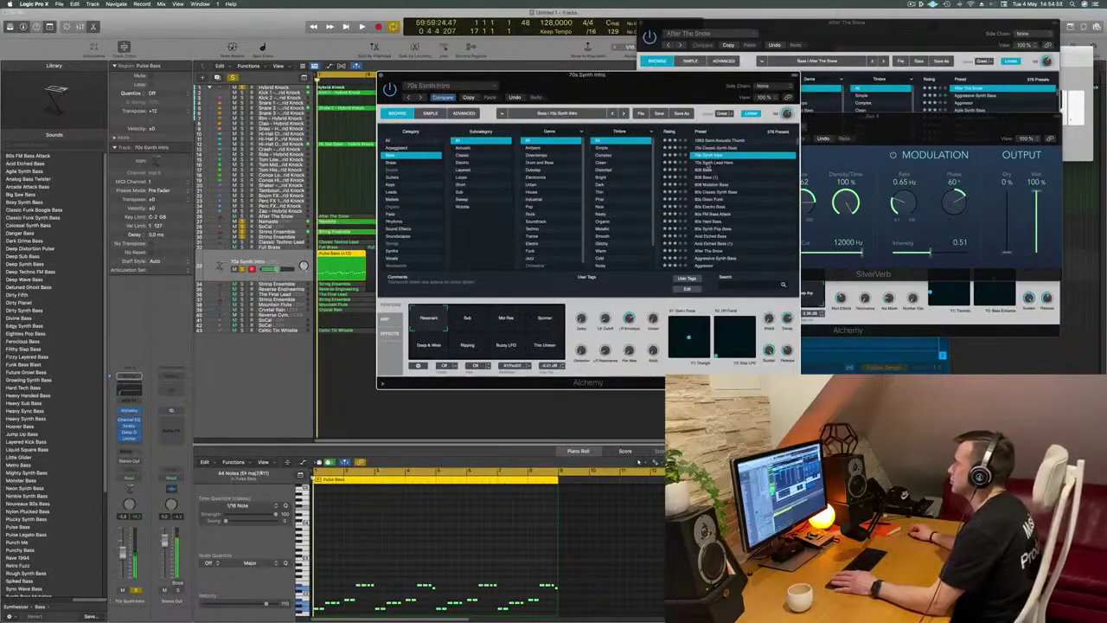
click(710, 162)
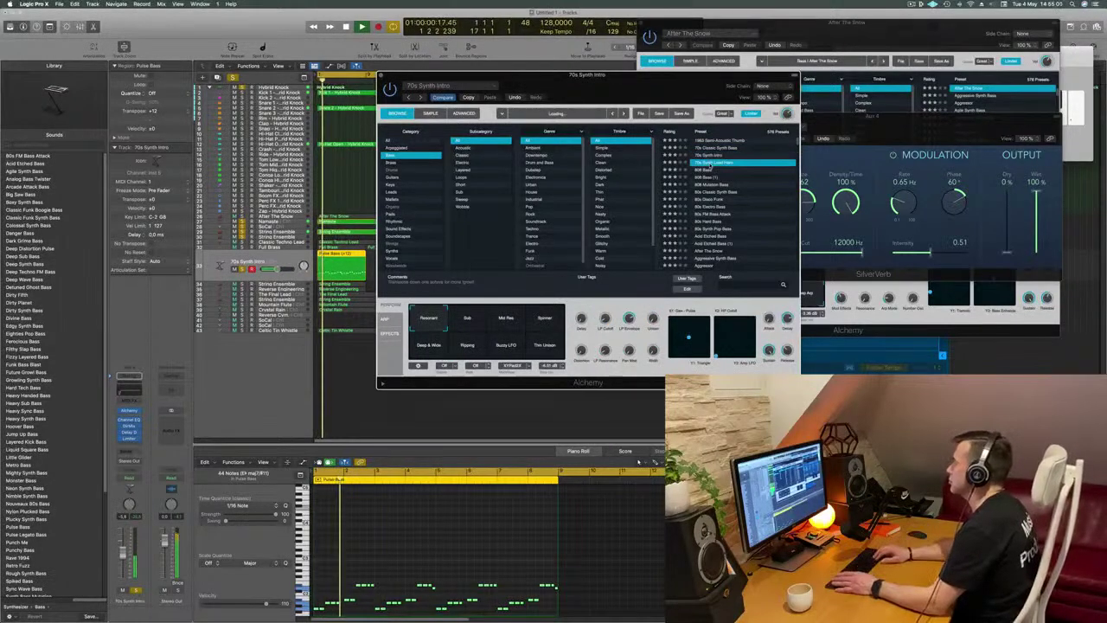
key(Down)
key(Down)
key(Down)
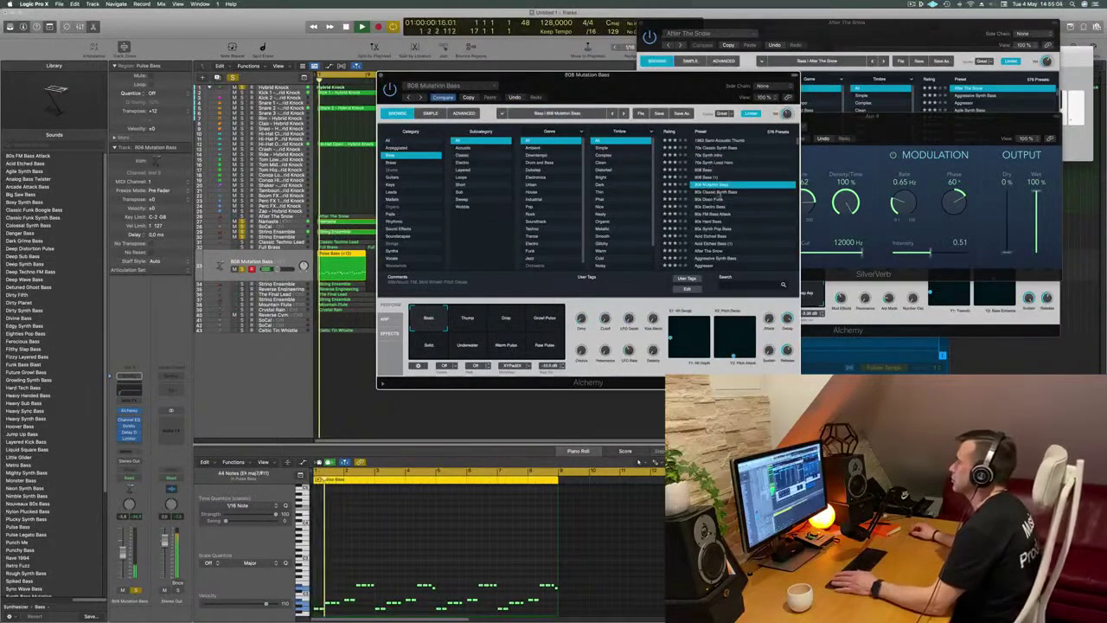
key(Down)
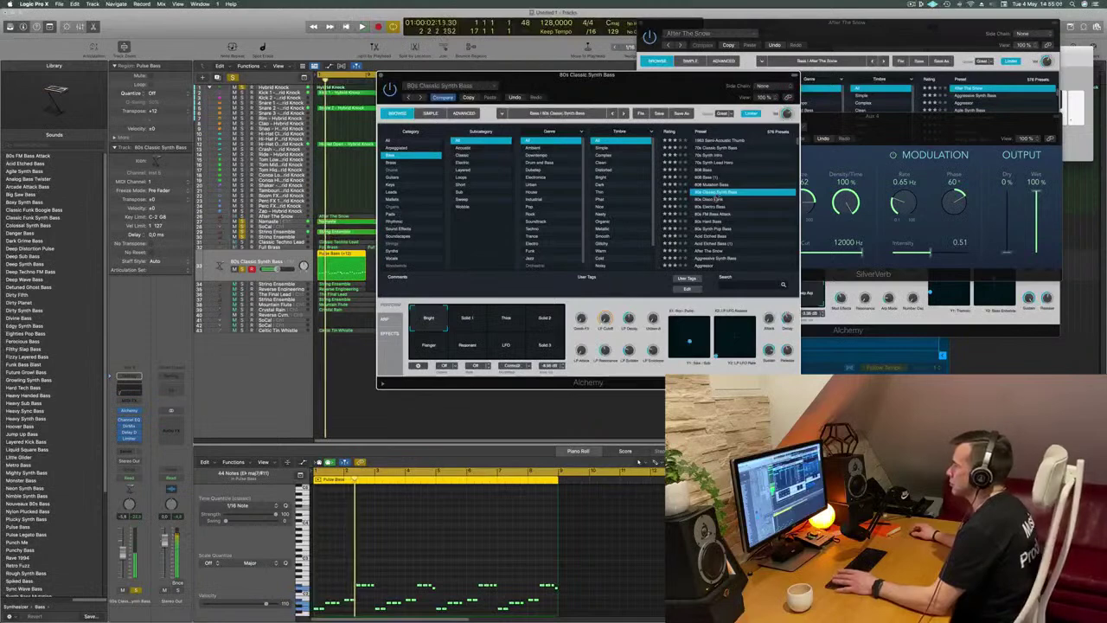
key(Down)
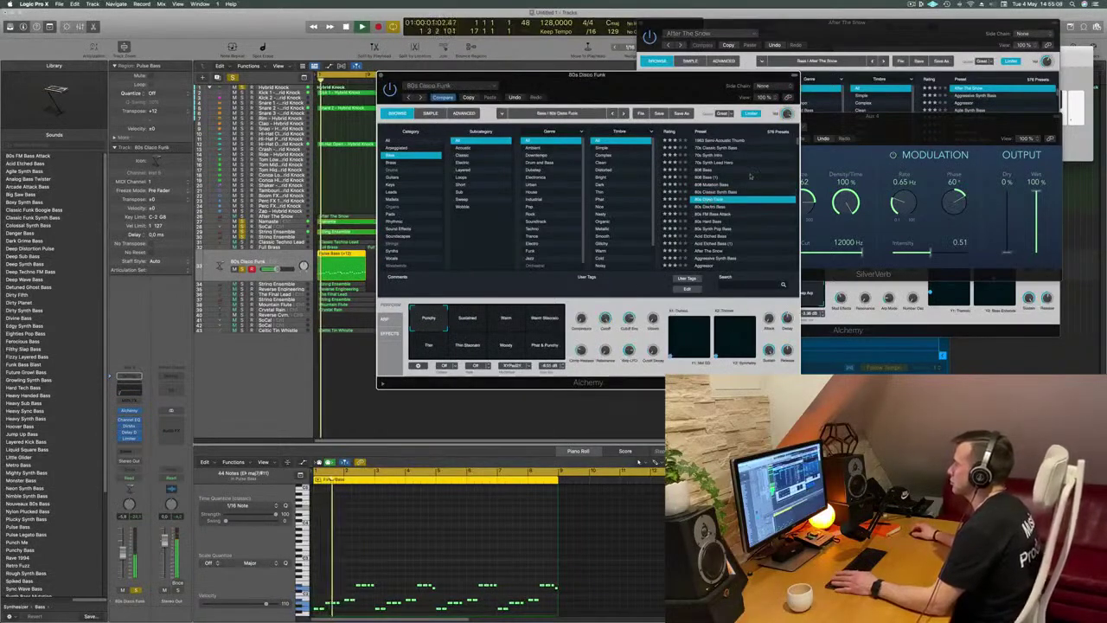
Reload the 70s Classic Synth Bass preset, audition it with the other tracks and browse further Bass presets
drag(701, 92, 715, 123)
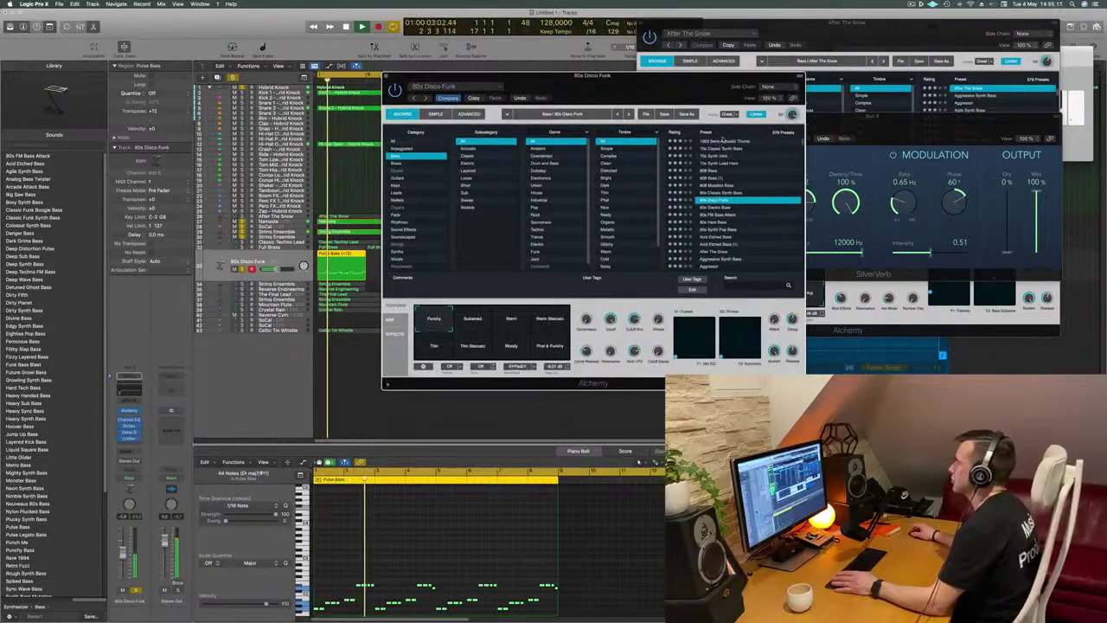
click(720, 141)
click(727, 149)
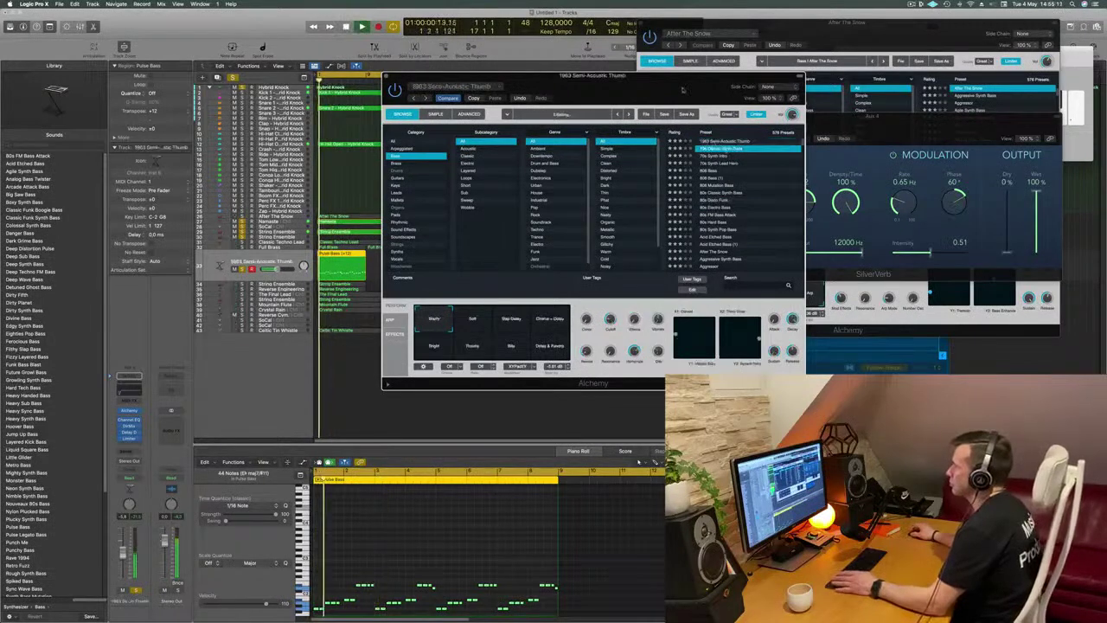
drag(709, 87, 869, 54)
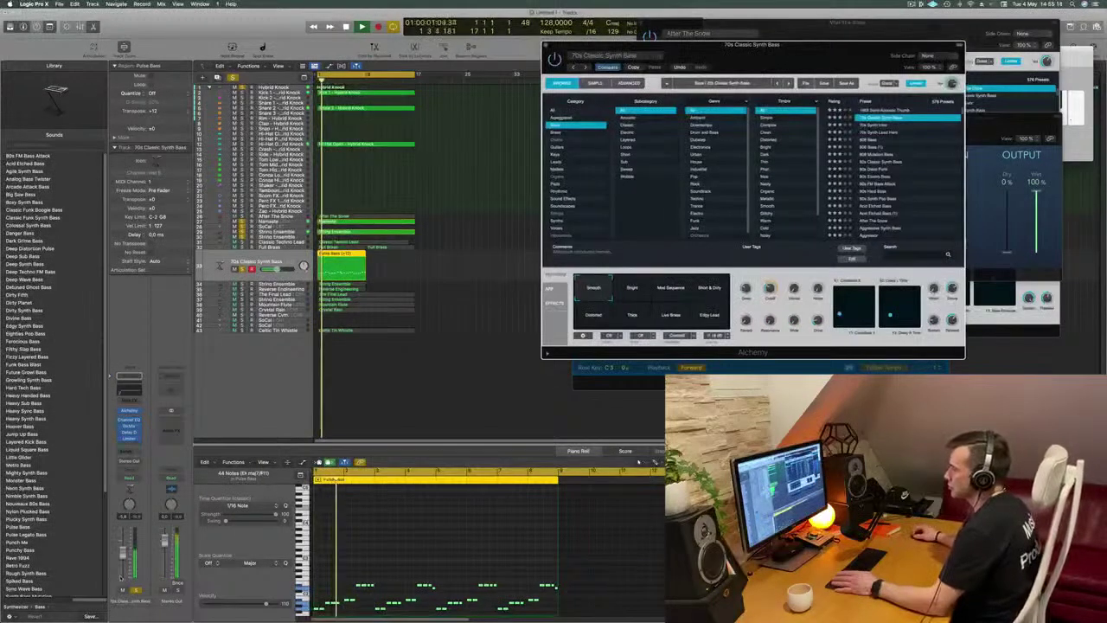
click(123, 558)
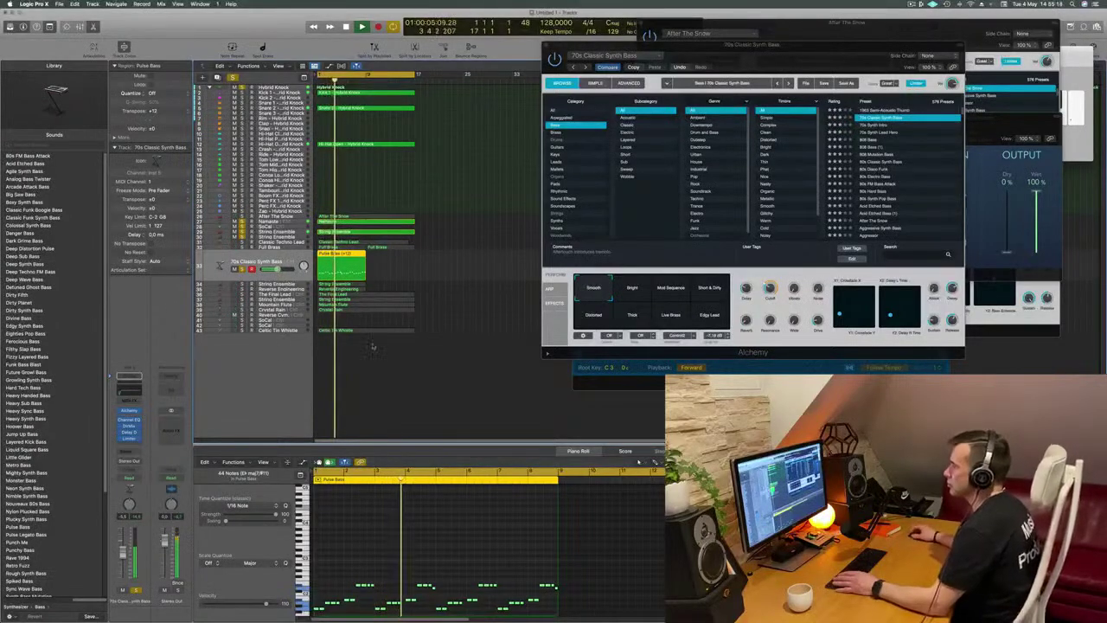
scroll(893, 177, down, 5)
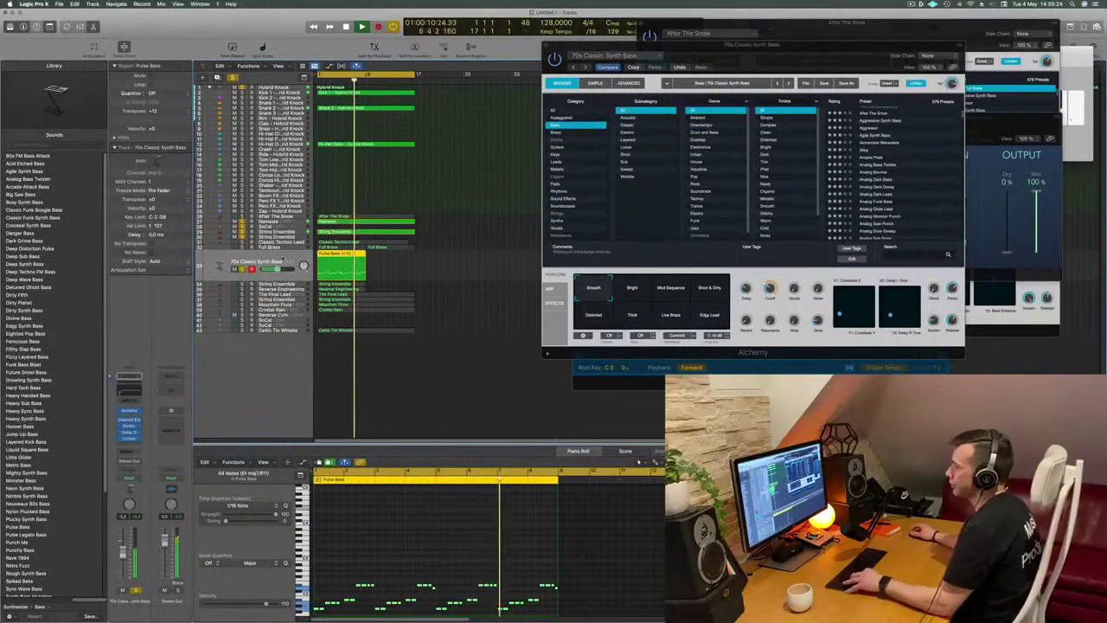
Undo the Alchemy replacement and the octave transposition to restore the Pulse Bass track's ES2 sound, and restart playback
key(super+z)
key(super+z)
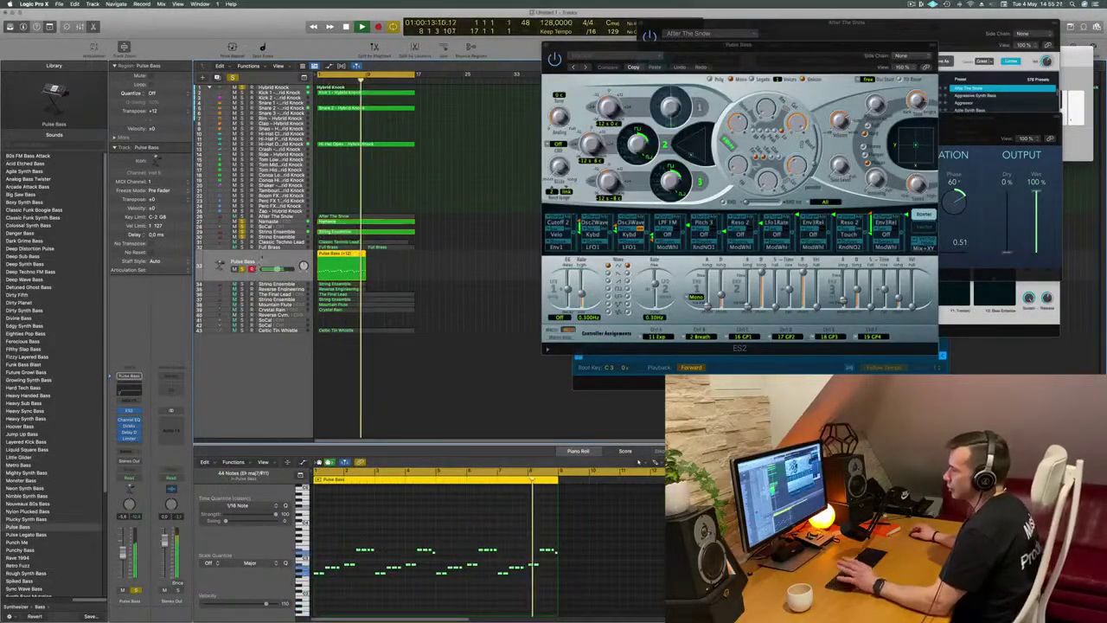
key(Return)
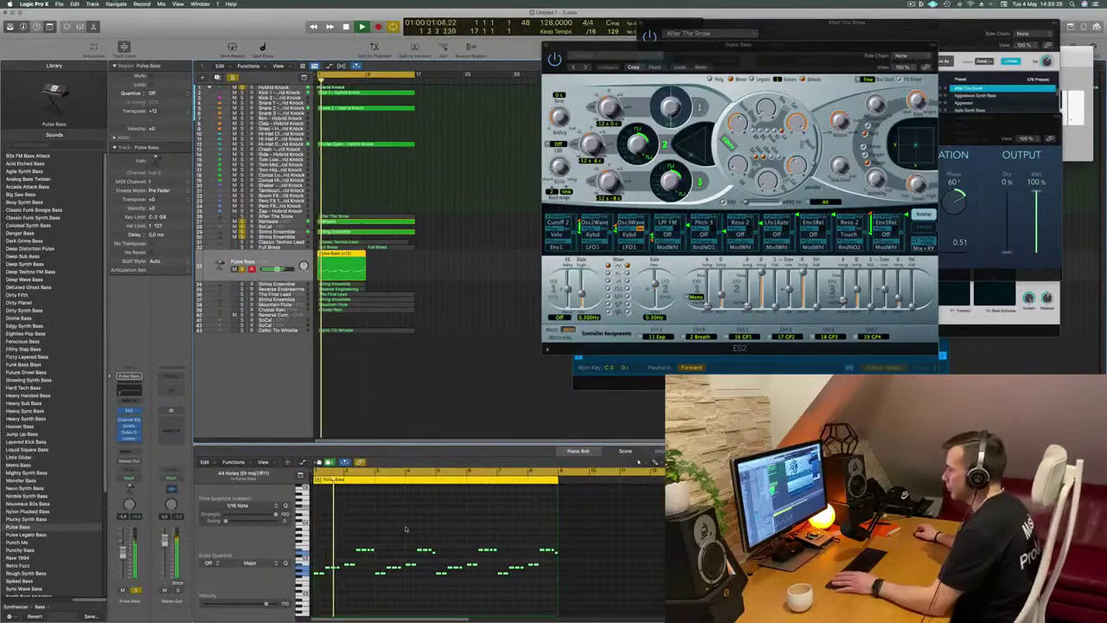
Transpose the Pulse Bass notes down one octave and close the ES2 window
scroll(413, 498, up, 2)
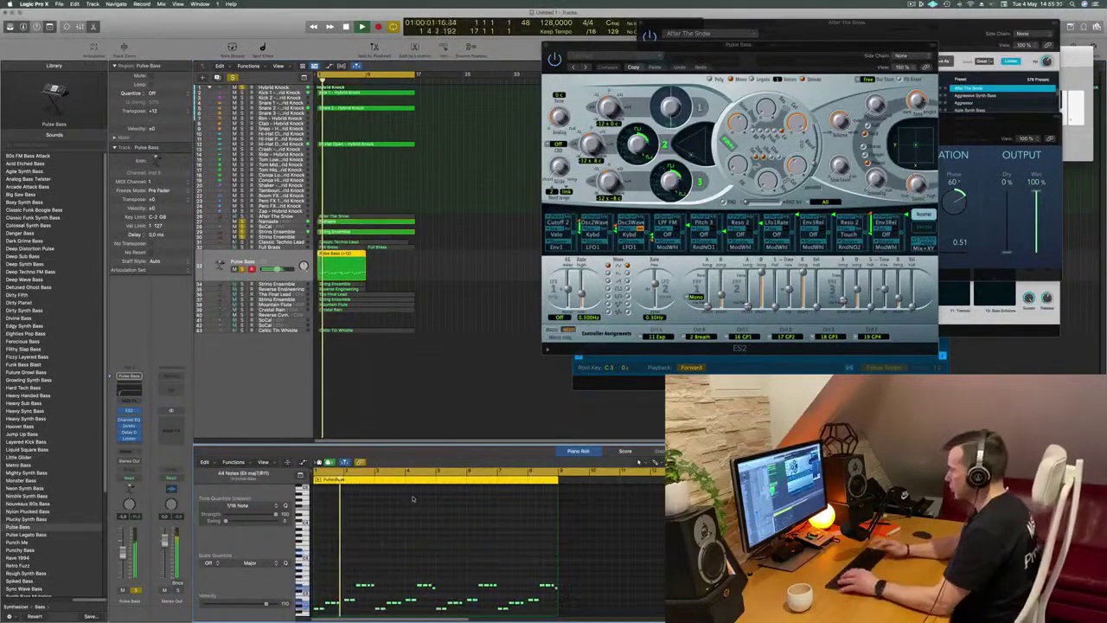
key(Return)
drag(802, 45, 582, 161)
click(329, 162)
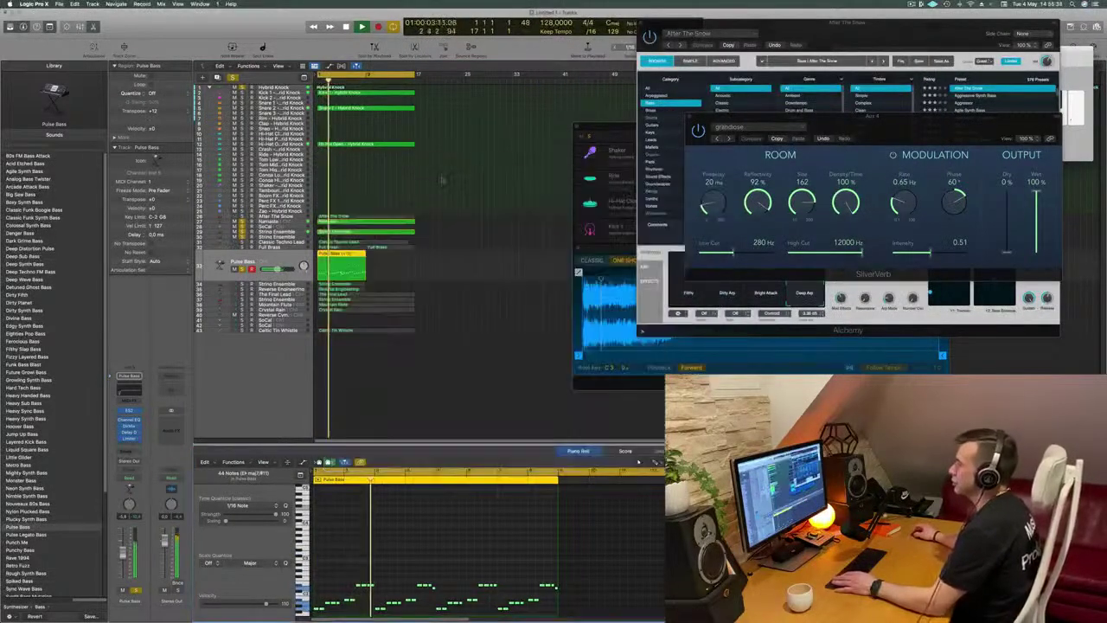
Copy the Pulse Bass region to bar 9 so that the bass fills the 16-bar section
click(376, 265)
drag(338, 261, 389, 262)
key(Return)
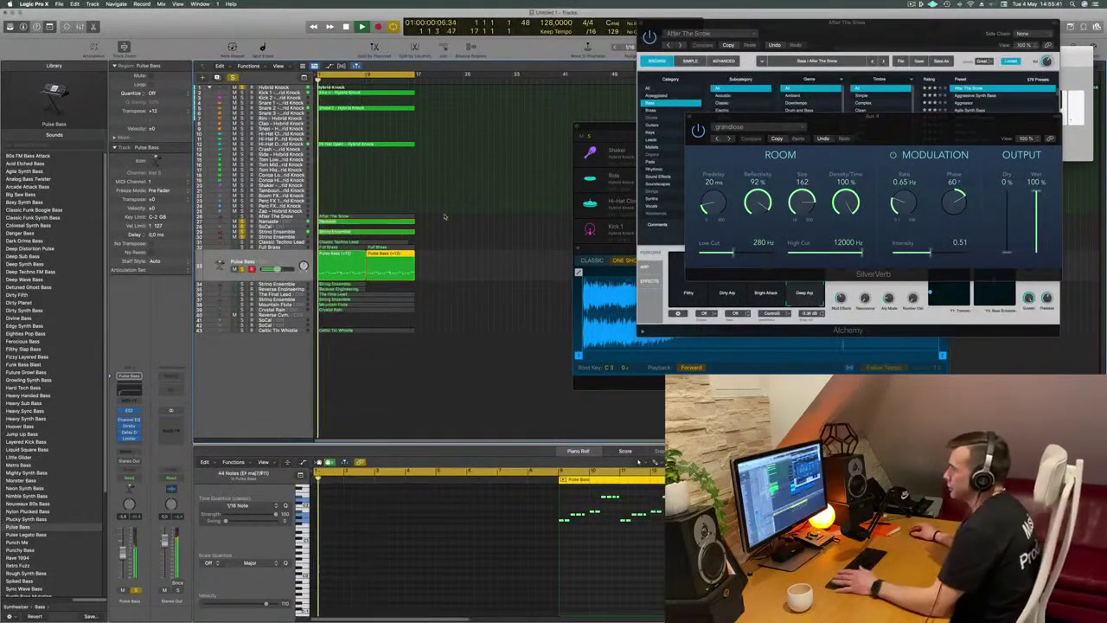
click(452, 192)
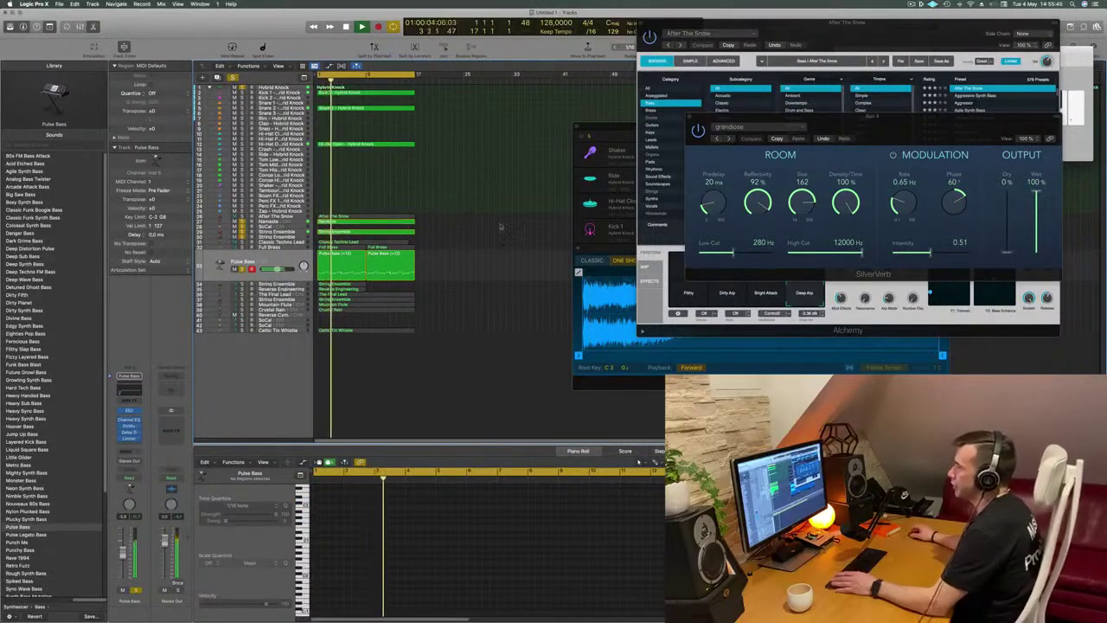
Mute the String Ensemble track just below Namaste and SoCal, and restart playback
click(251, 241)
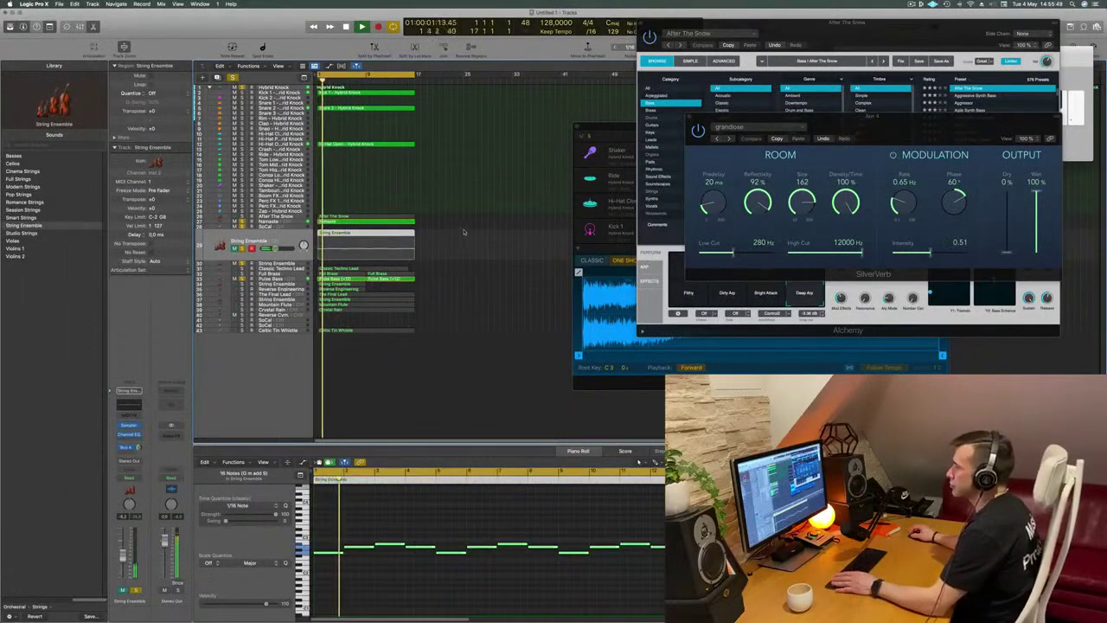
click(476, 155)
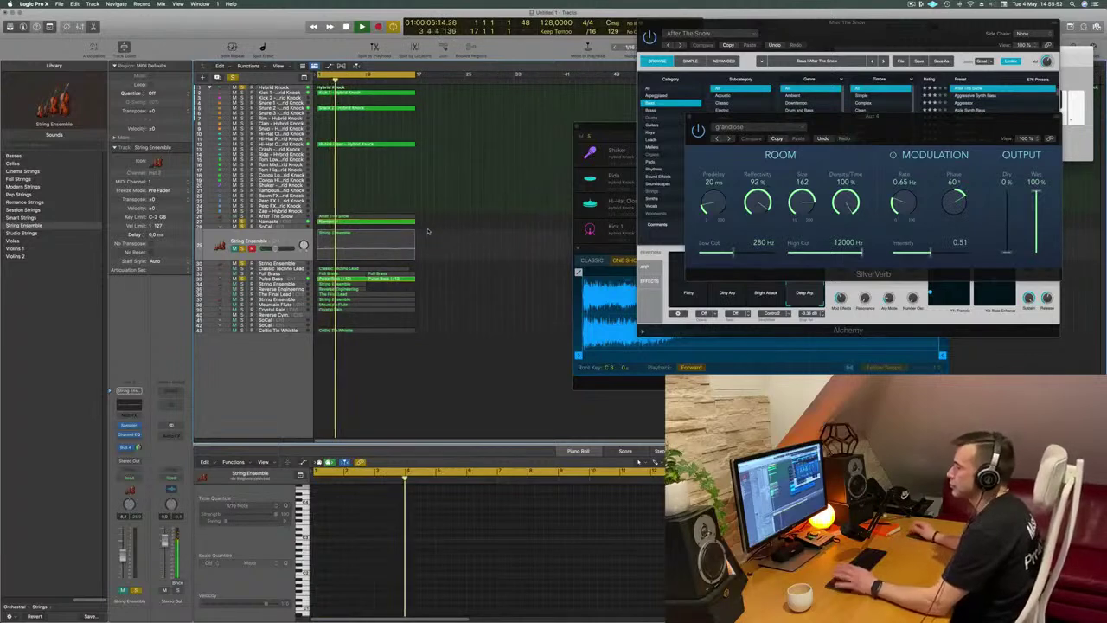
key(Return)
Solo the String Ensemble track below Pulse Bass and play its melody with the other soloed tracks
click(335, 283)
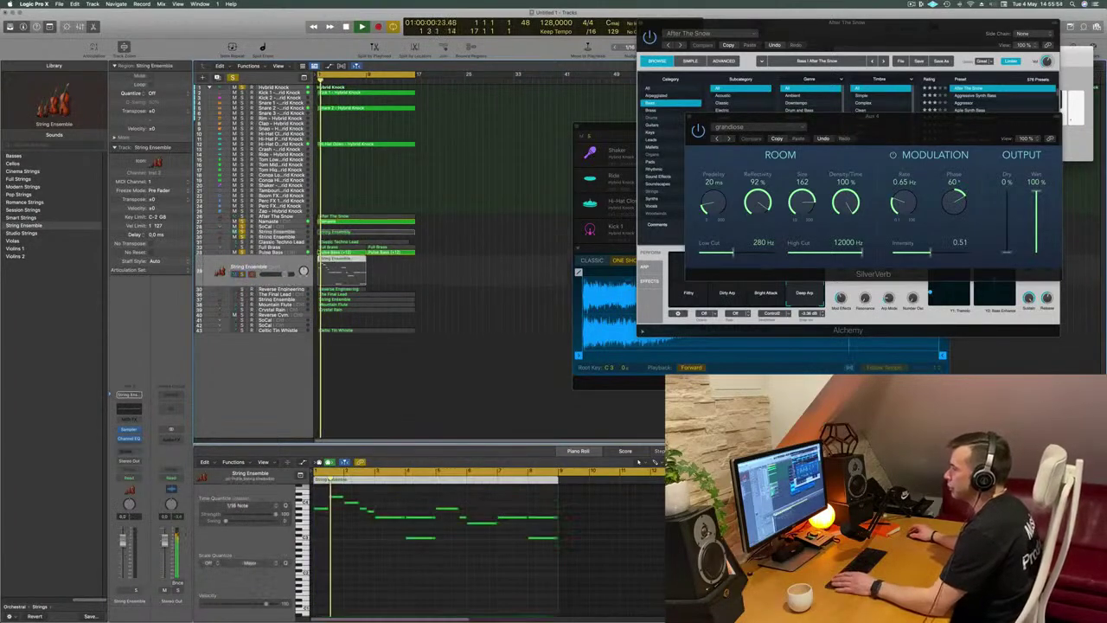
key(Return)
key(space)
key(space)
click(243, 275)
key(space)
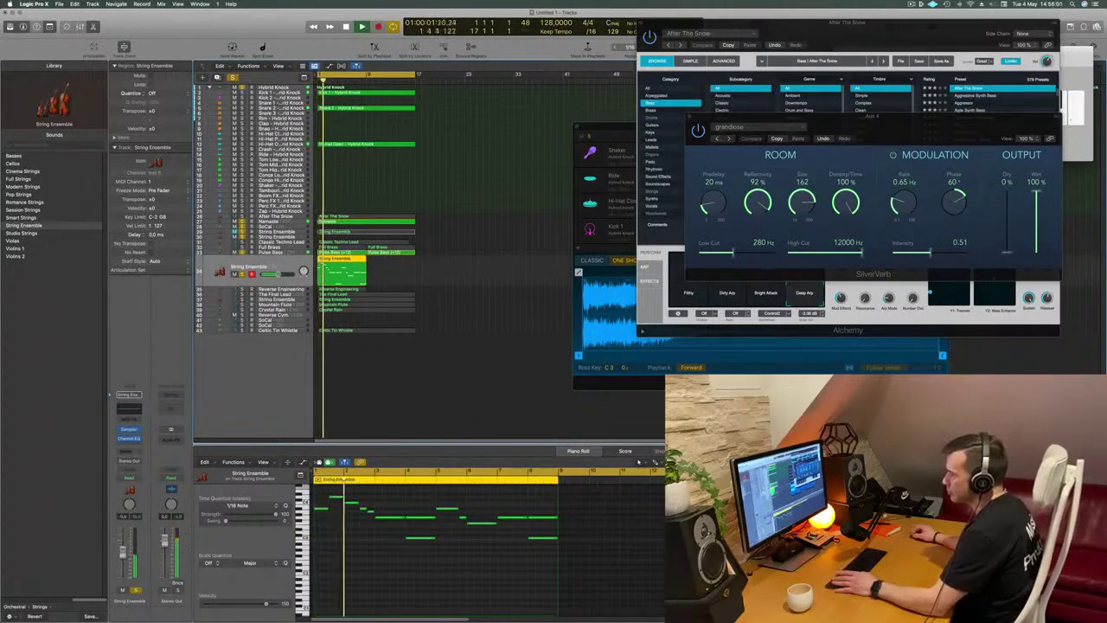
Add a Bus 4 send to the String Ensemble track below Pulse Bass for the shared SilverVerb
click(127, 451)
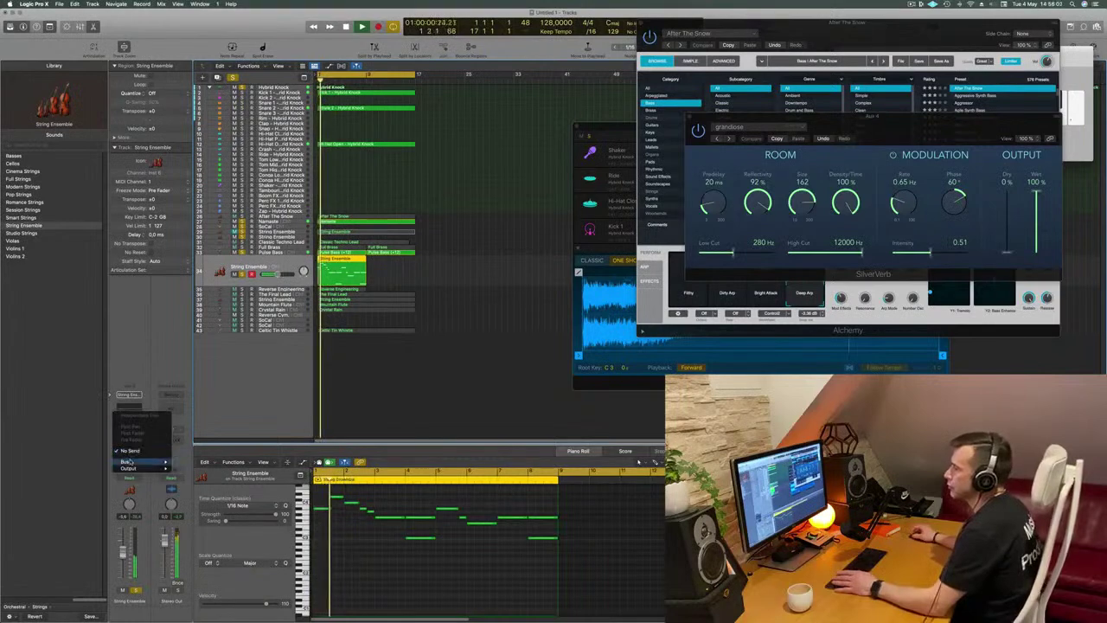
mouse_move(129, 462)
click(216, 379)
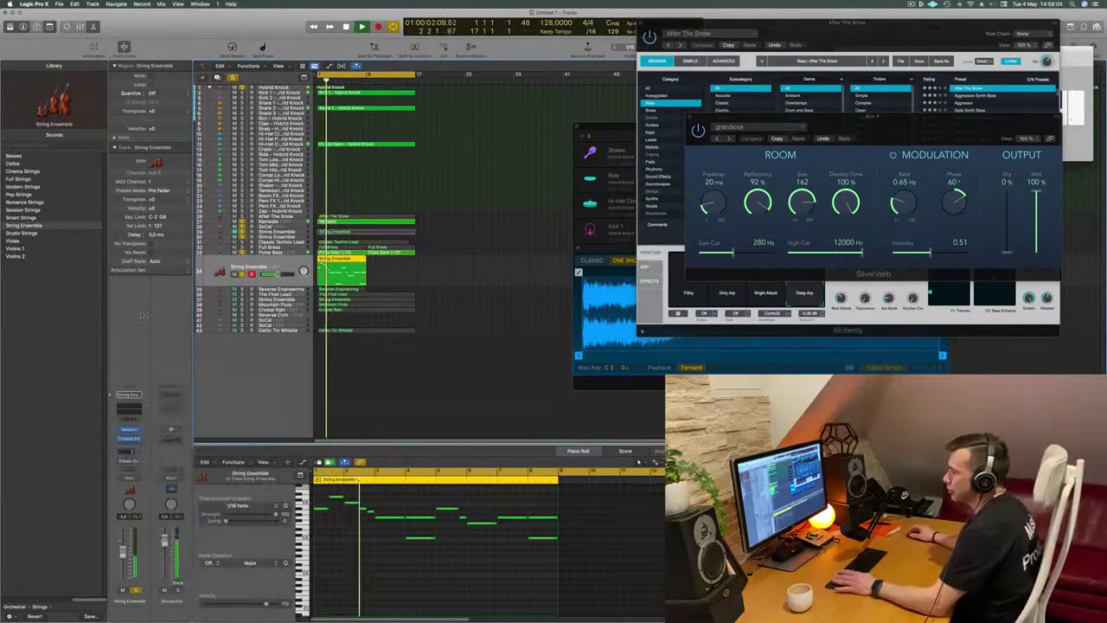
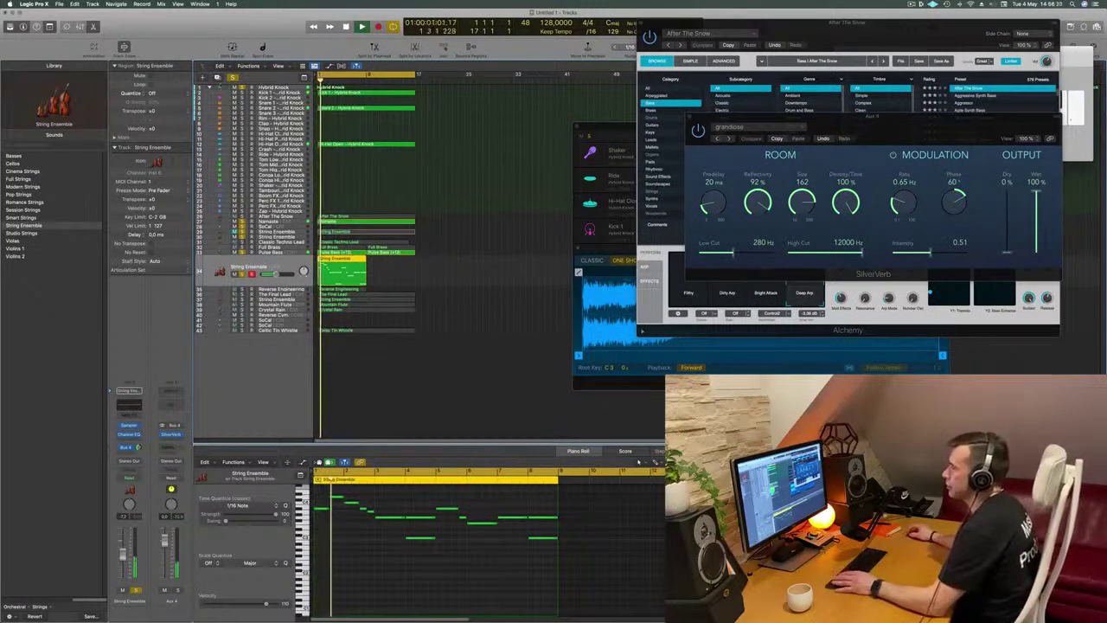
Create a Cellos layer from a duplicate of the String Ensemble track and region, with its notes one octave lower
key(super+d)
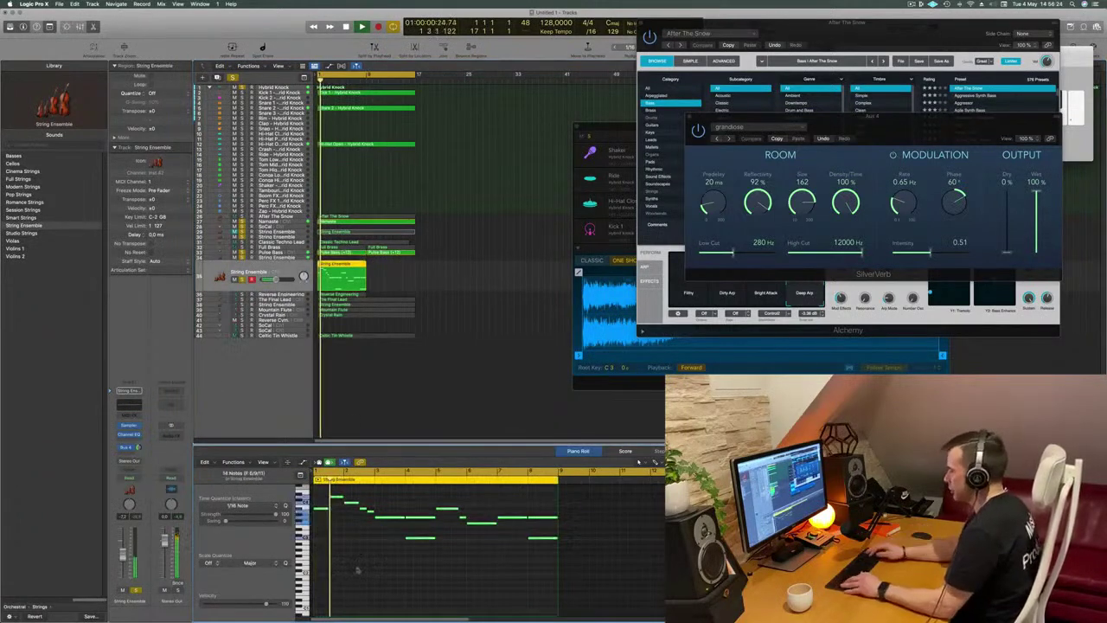
scroll(356, 569, up, 2)
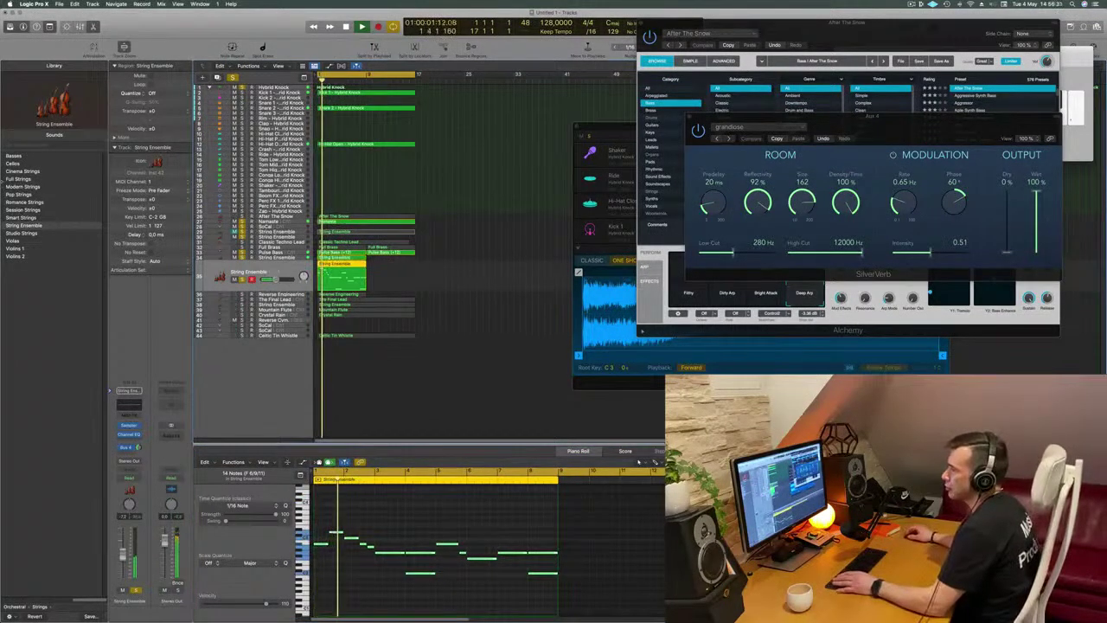
click(17, 165)
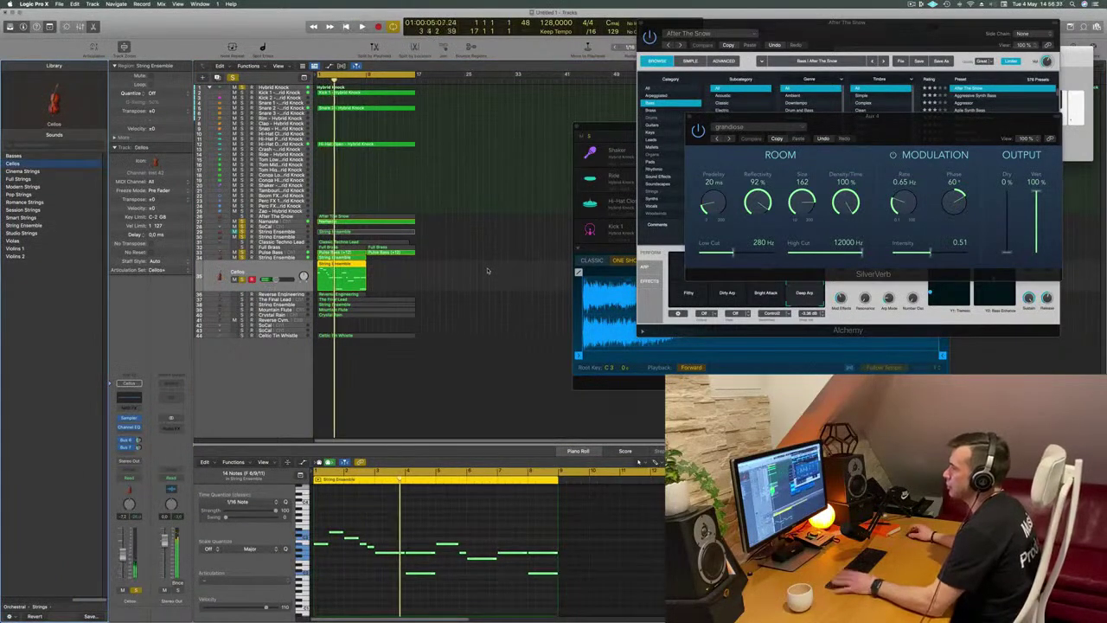
Switch between the String Ensemble and Cellos tracks to compare the two layers during playback
click(286, 259)
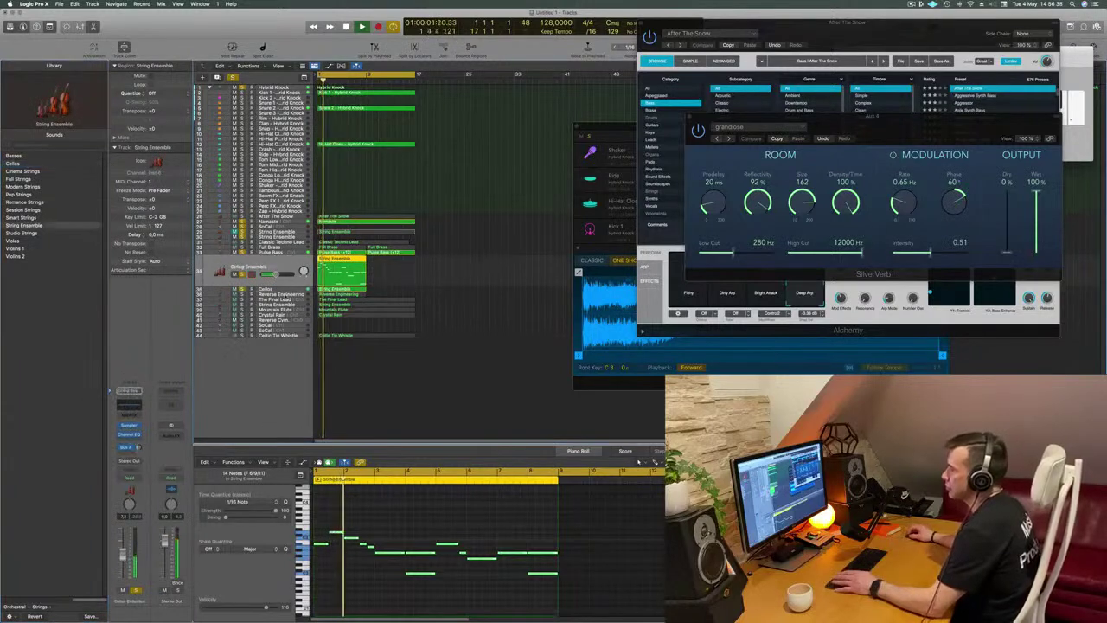
click(284, 289)
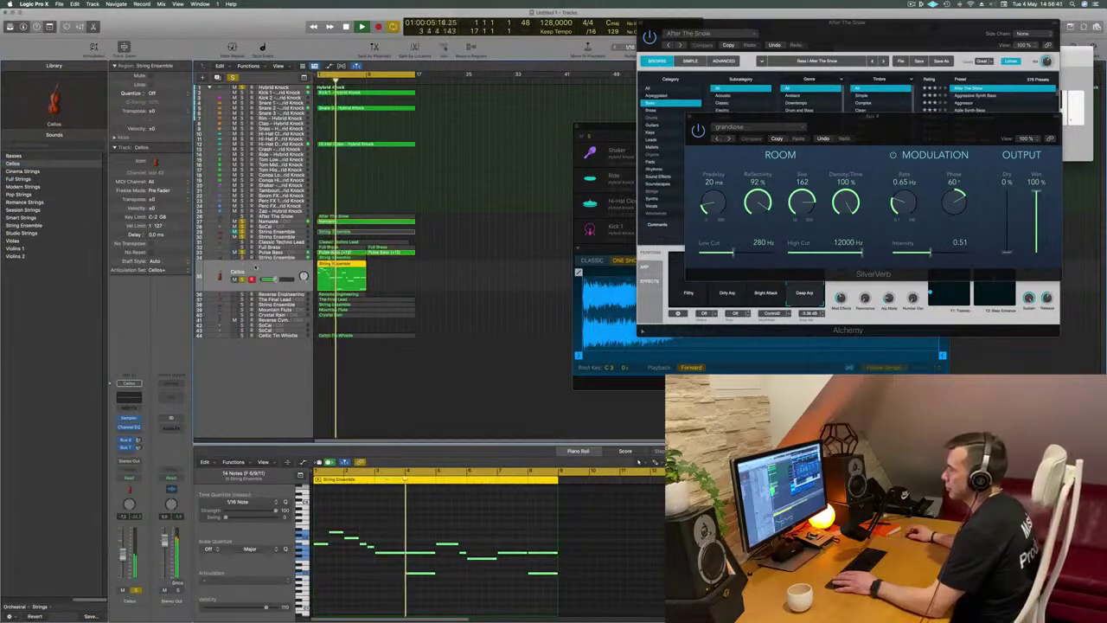
click(24, 225)
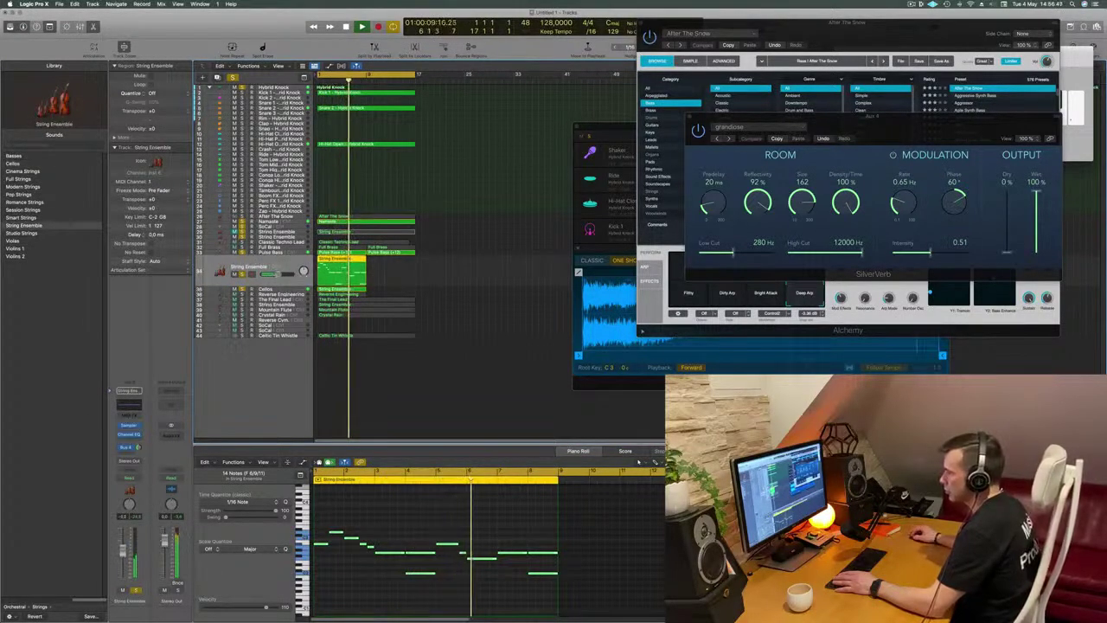
Add a Bus 4 send to the Cellos track for the shared SilverVerb
click(272, 289)
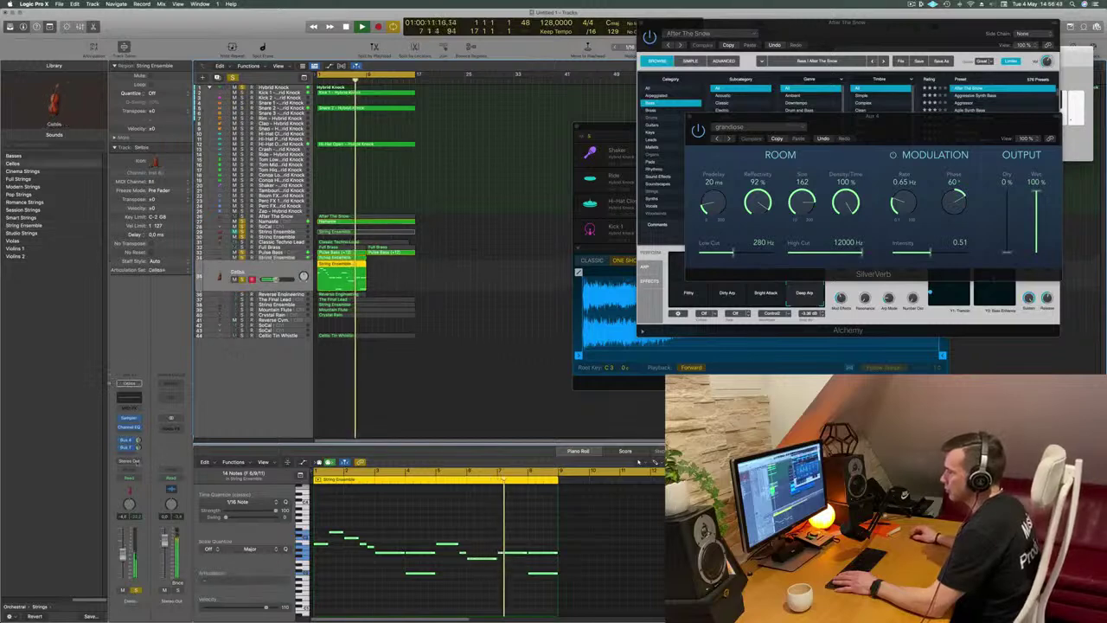
click(128, 456)
mouse_move(147, 463)
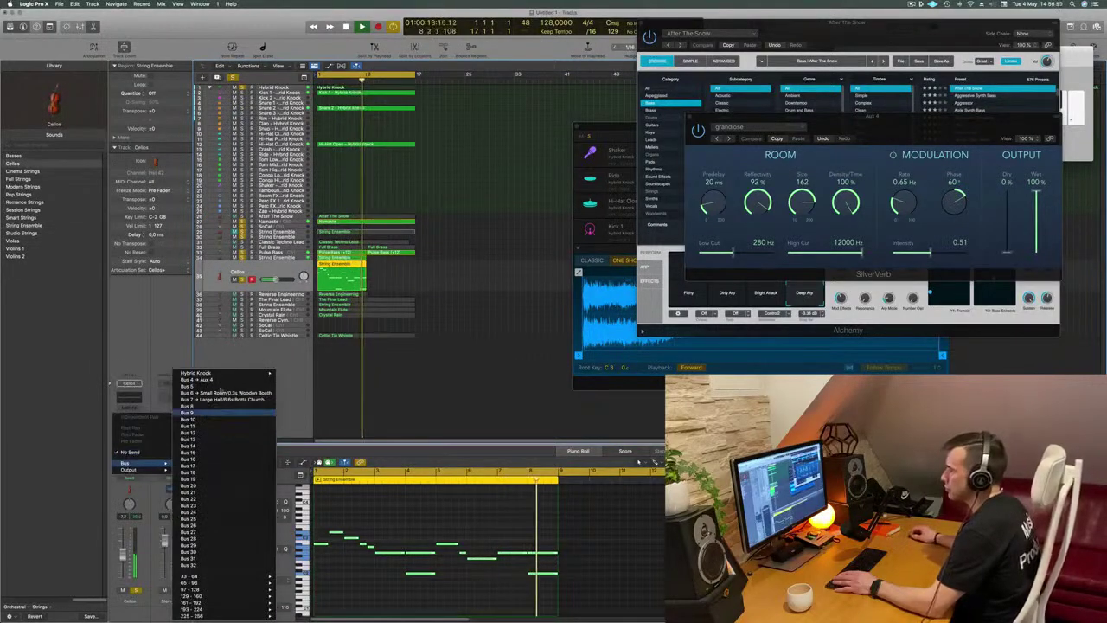
click(221, 380)
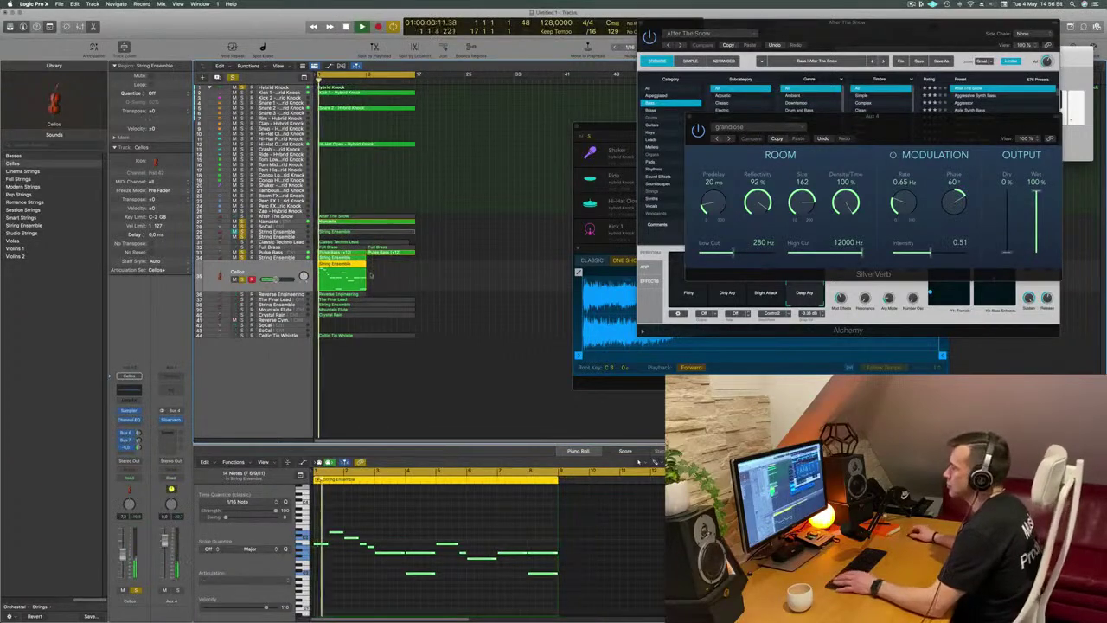
Copy the String Ensemble and Cellos melody regions together to bar 9
drag(348, 263, 396, 265)
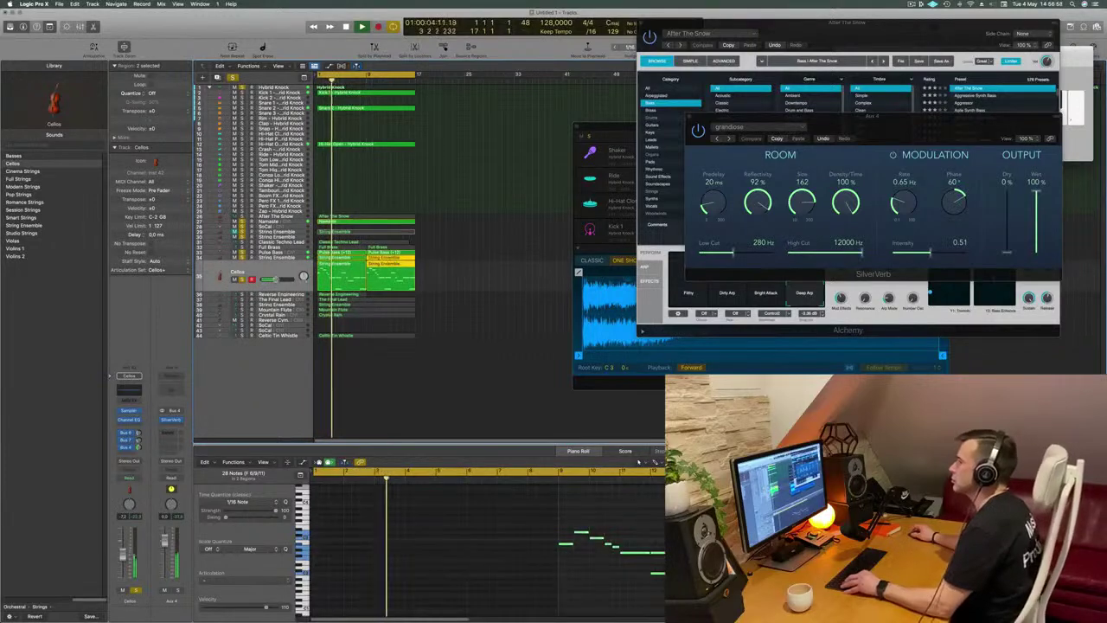
click(495, 280)
scroll(498, 280, right, 3)
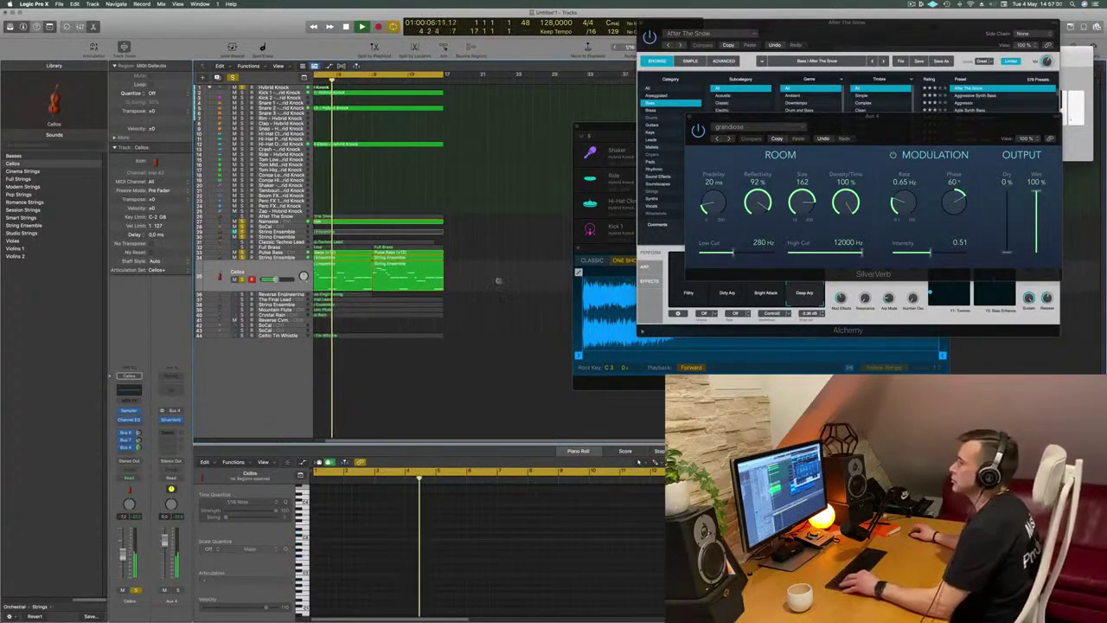
Solo the Reverse Engineering track so it plays with the other layers, and restart playback
click(262, 294)
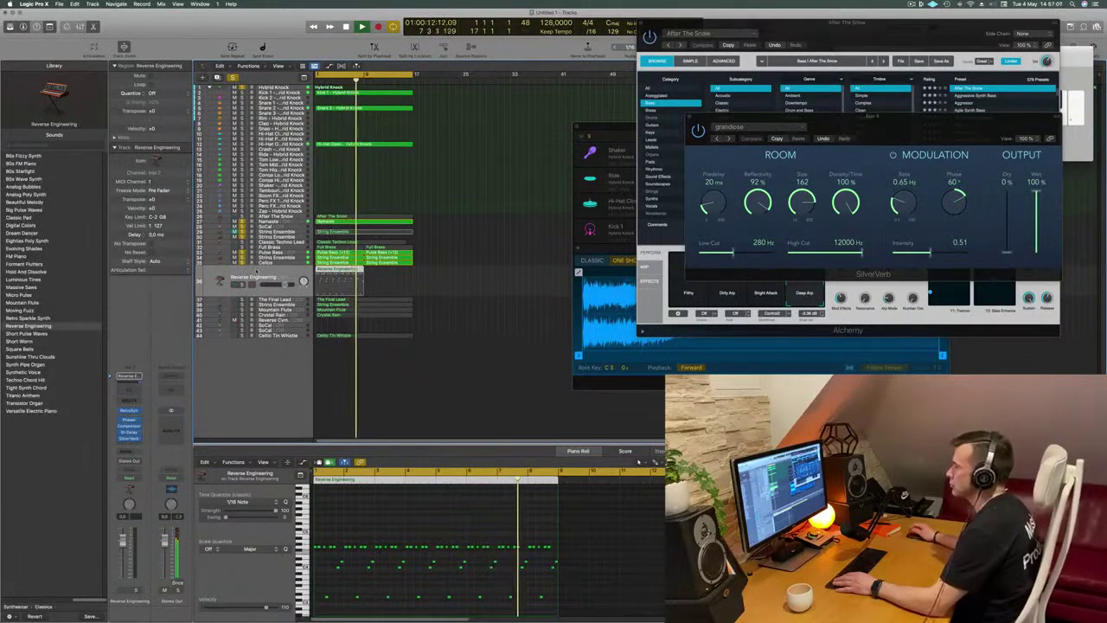
click(243, 284)
key(space)
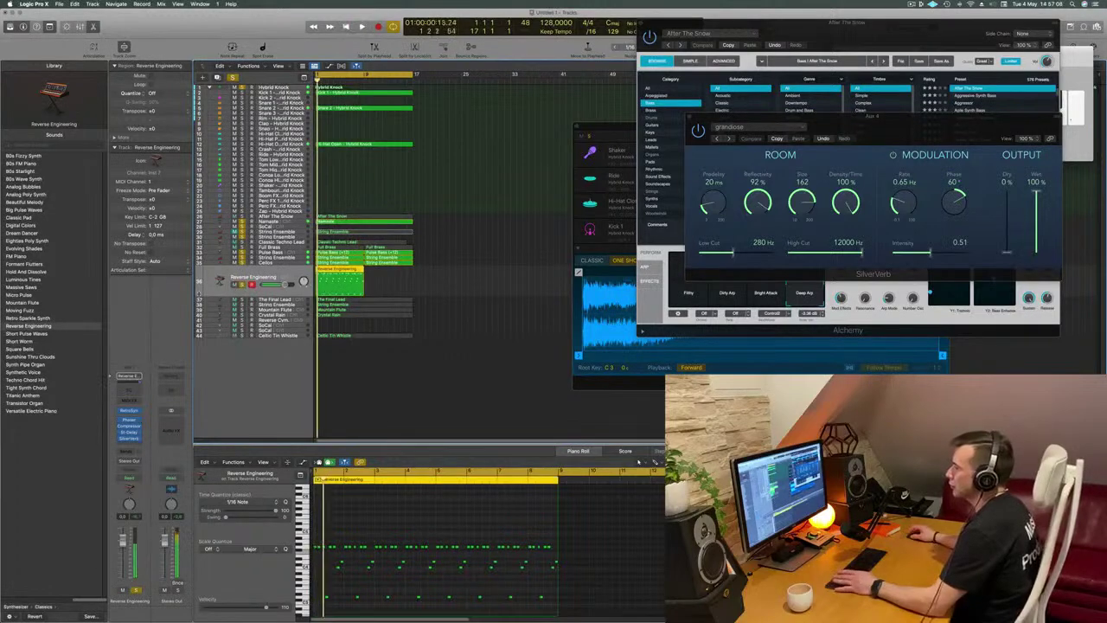
key(space)
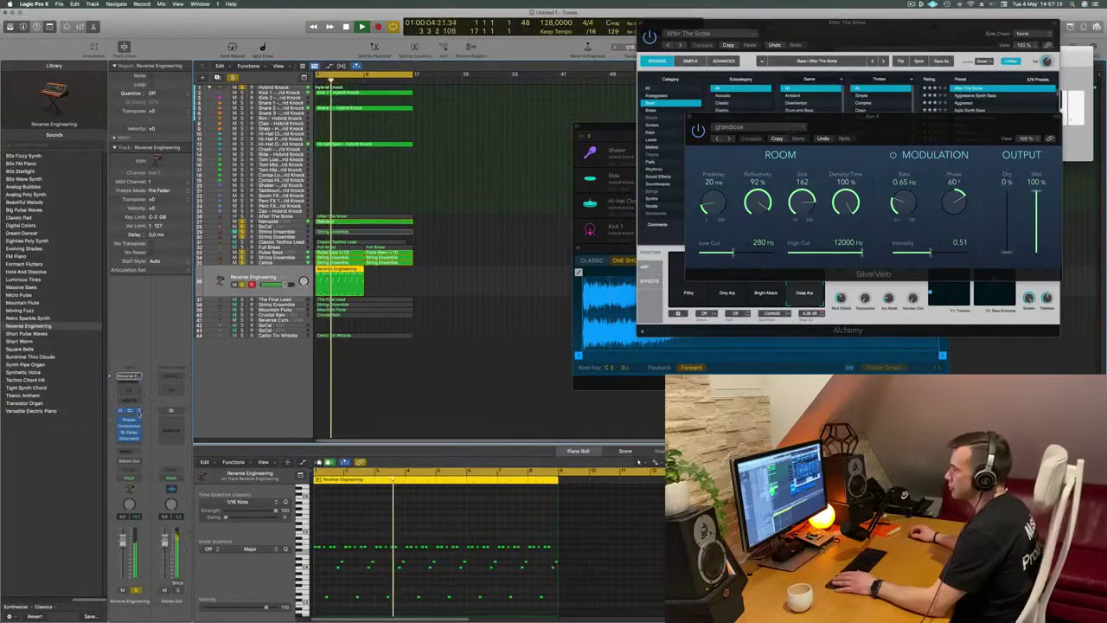
Replace the Retro Synth instrument on the Reverse Engineering track with Alchemy and filter its presets to the Keys category
click(138, 413)
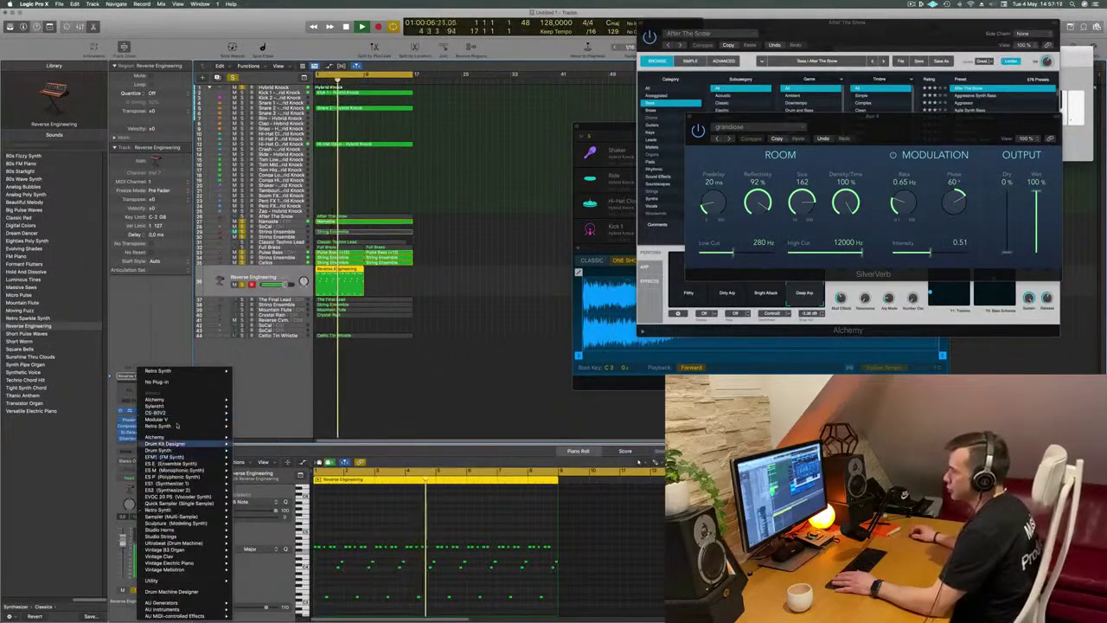
mouse_move(177, 399)
click(246, 400)
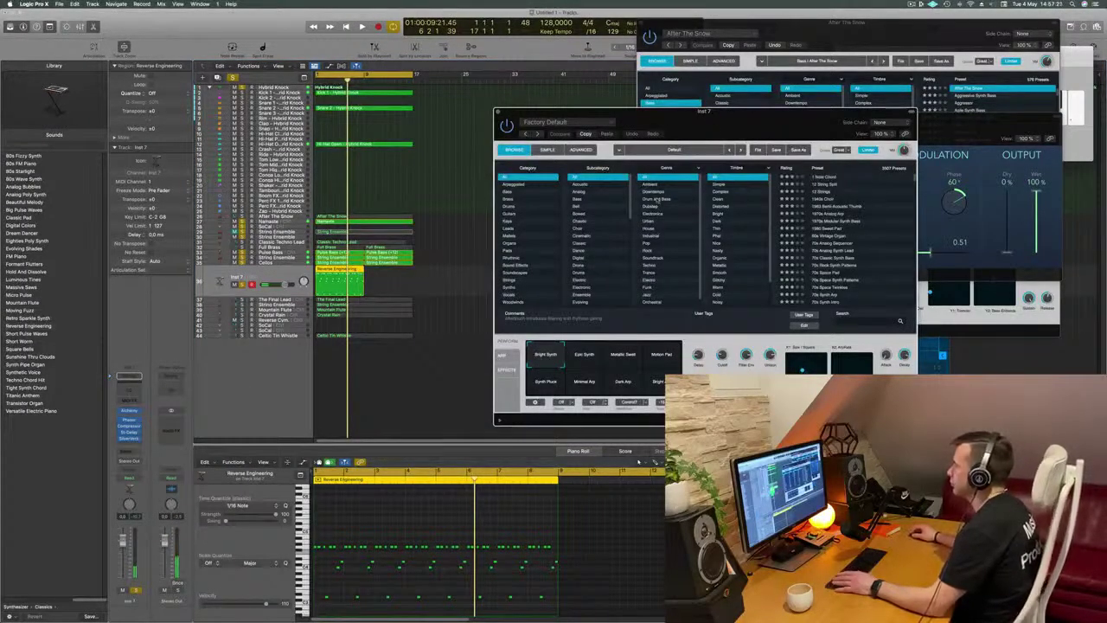
click(507, 223)
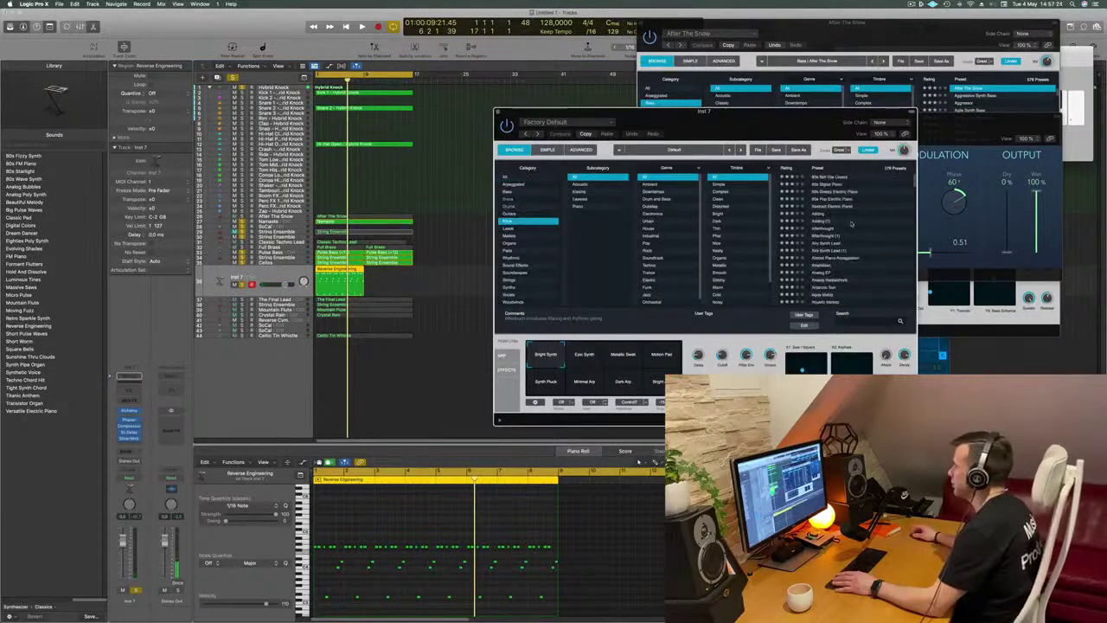
Audition the Afterthought and Baroque Harpsichord presets in Alchemy during playback
click(825, 236)
drag(826, 134, 767, 111)
key(space)
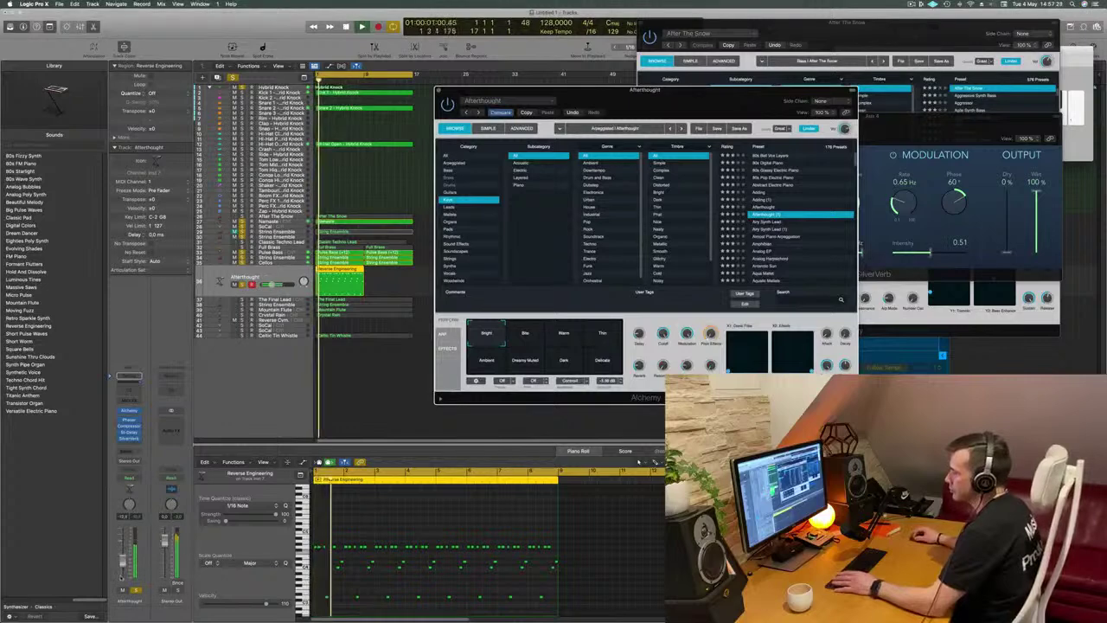
click(762, 236)
scroll(763, 229, down, 2)
scroll(762, 227, down, 1)
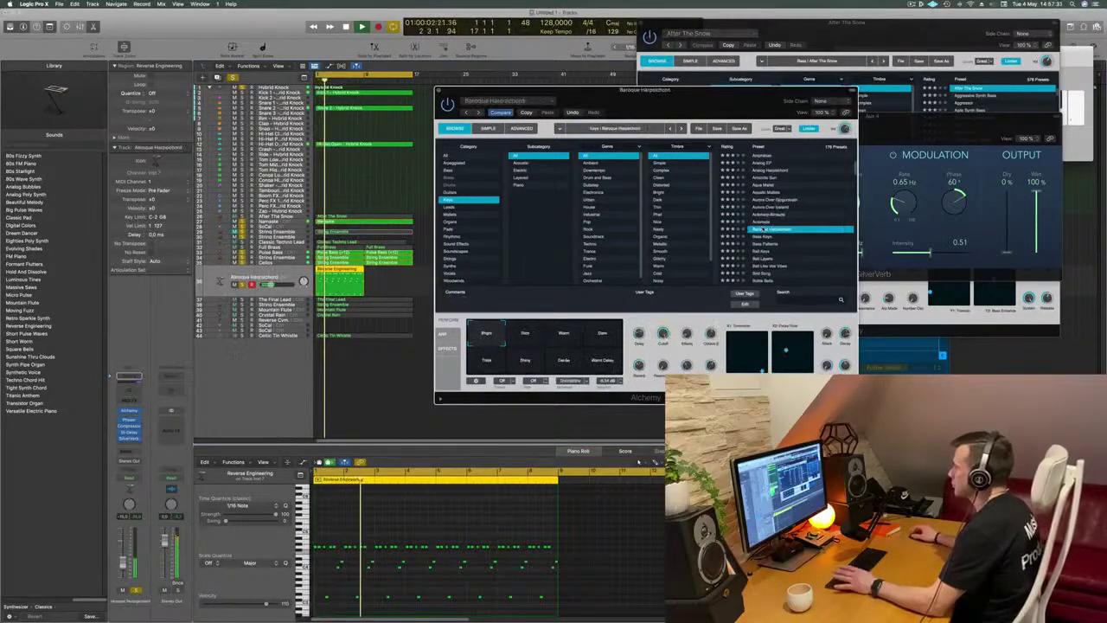
Audition the Bass Keys and Bell Layers presets in Alchemy, raising the channel volume slightly
click(765, 222)
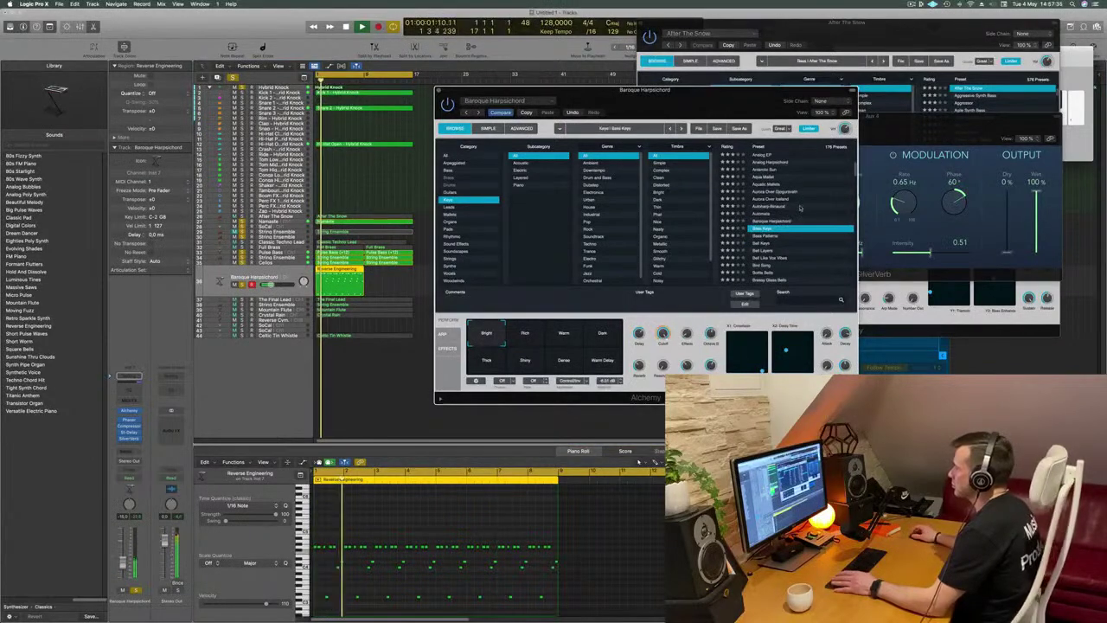
scroll(761, 216, down, 2)
click(760, 207)
scroll(761, 206, down, 3)
click(761, 205)
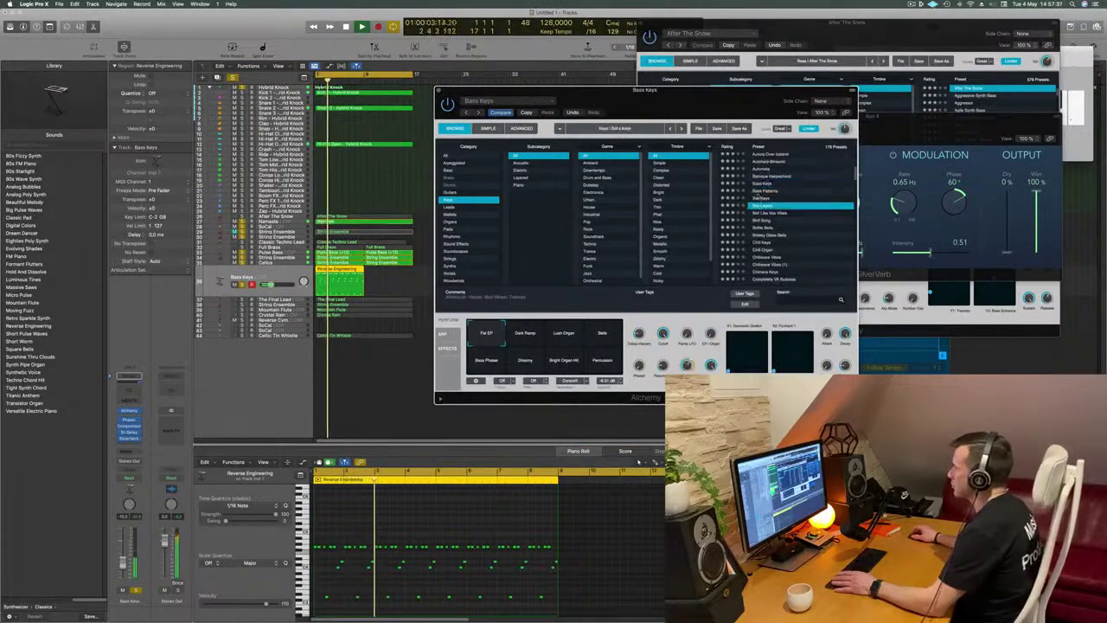
drag(123, 560, 121, 552)
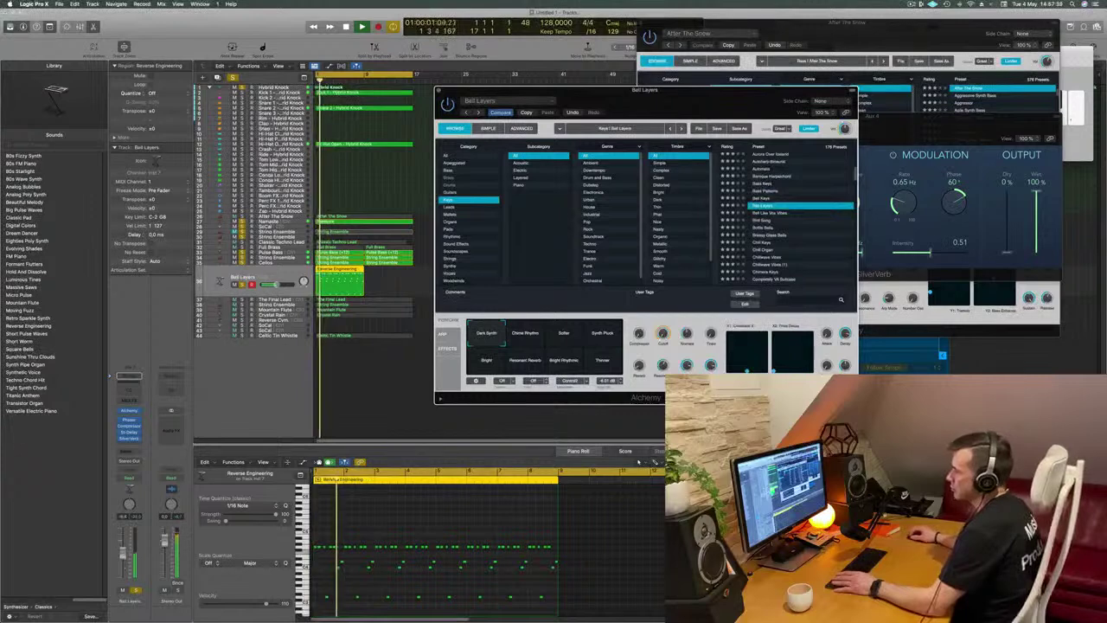
Try the Chill Organ preset, load Chillwave Vibes in Alchemy instead, and restart playback to hear it
scroll(768, 254, down, 2)
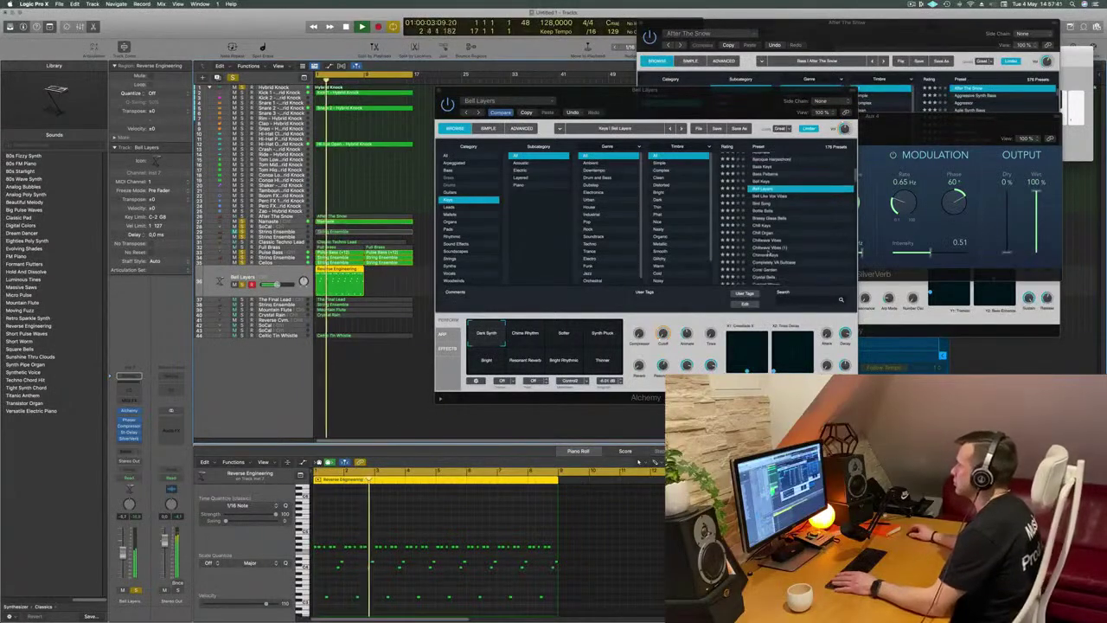
click(761, 236)
click(763, 235)
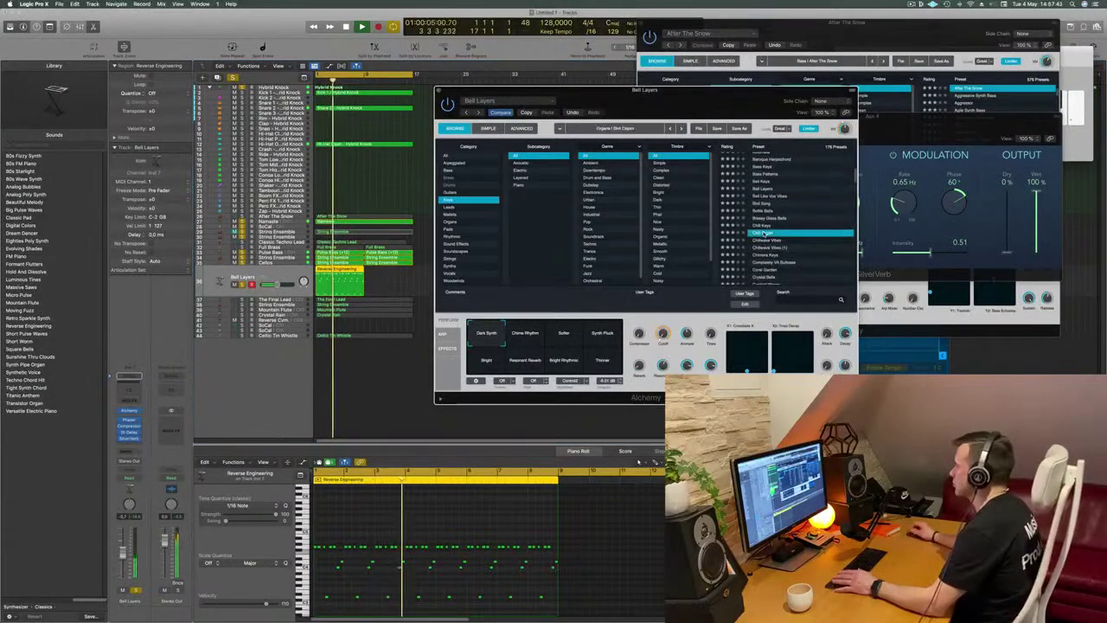
key(space)
click(768, 240)
key(space)
key(space)
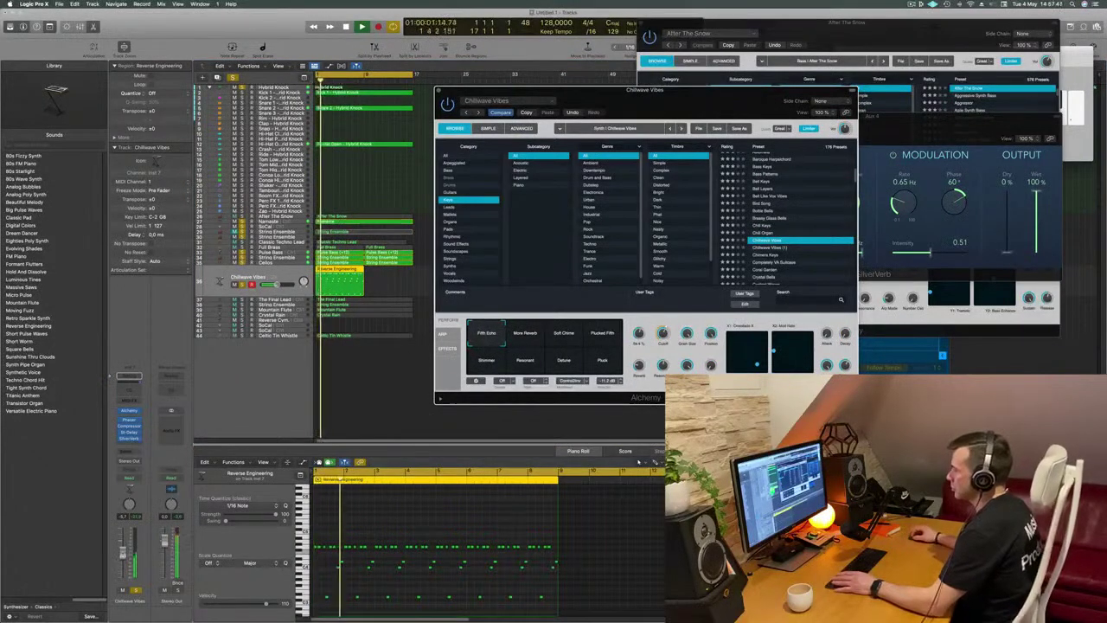
Try the Chillwave Vibes performance variations, settle on Pluck, and raise the track's volume
click(512, 335)
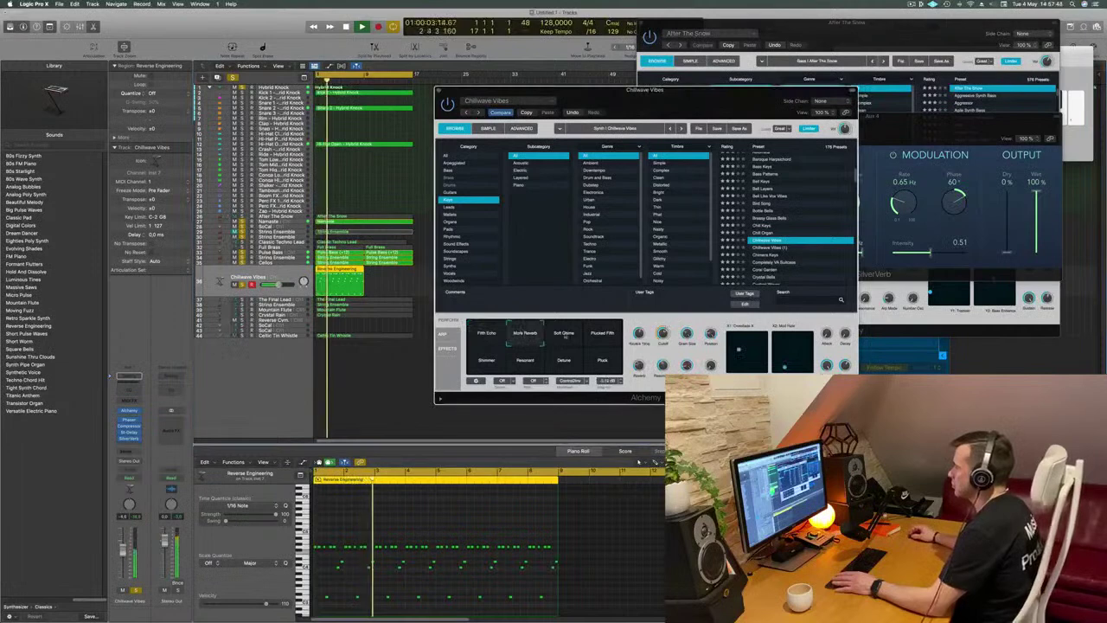
click(571, 334)
click(601, 337)
click(603, 360)
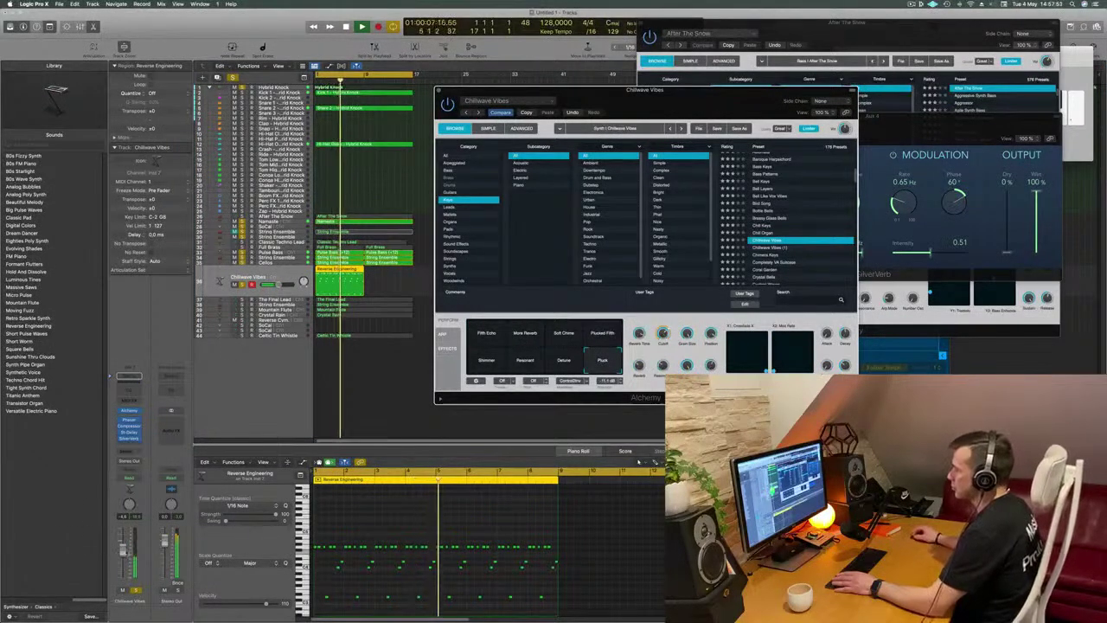
drag(122, 552, 123, 543)
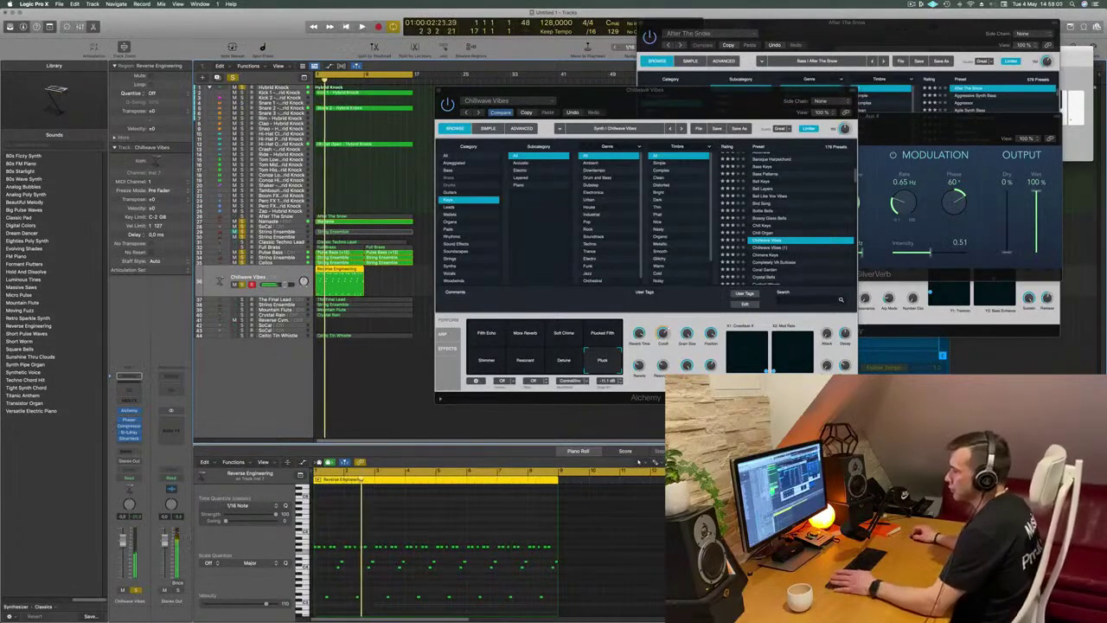
Add a Bus 4 send to the Chillwave Vibes track for the shared SilverVerb and close its Alchemy window
click(126, 454)
mouse_move(151, 461)
click(197, 380)
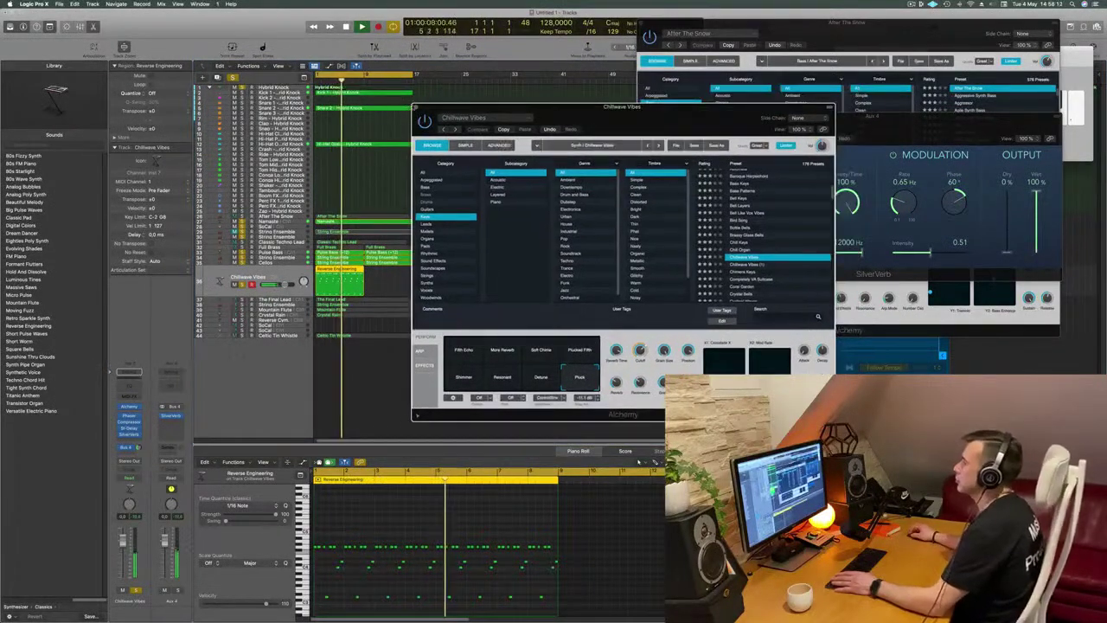
click(439, 89)
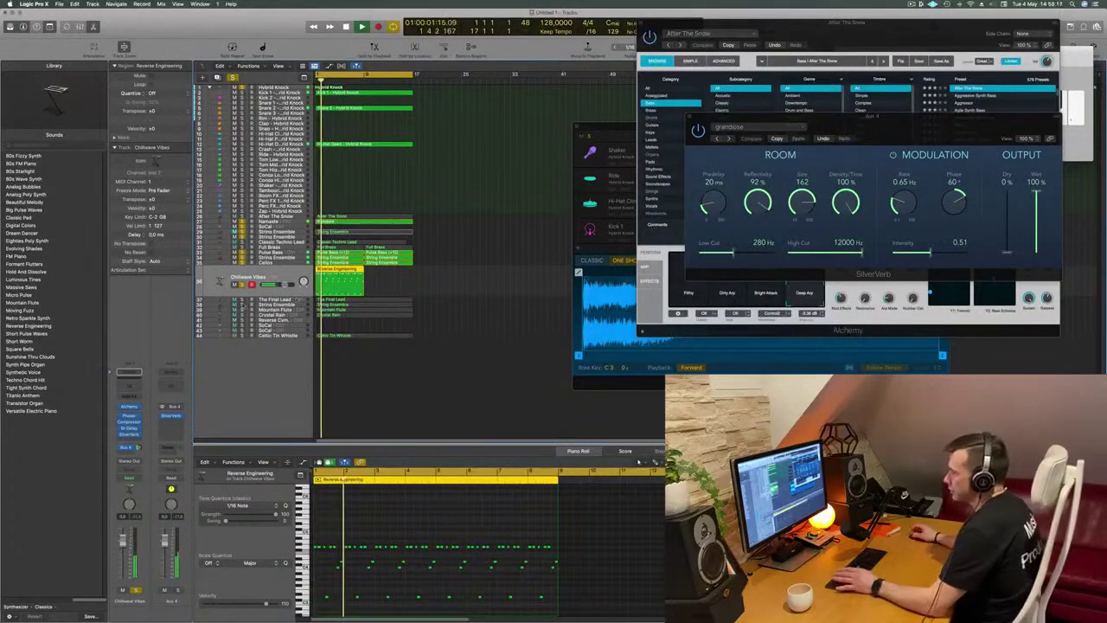
Audition The Final Lead track by soloing it briefly alongside the other layers
click(270, 299)
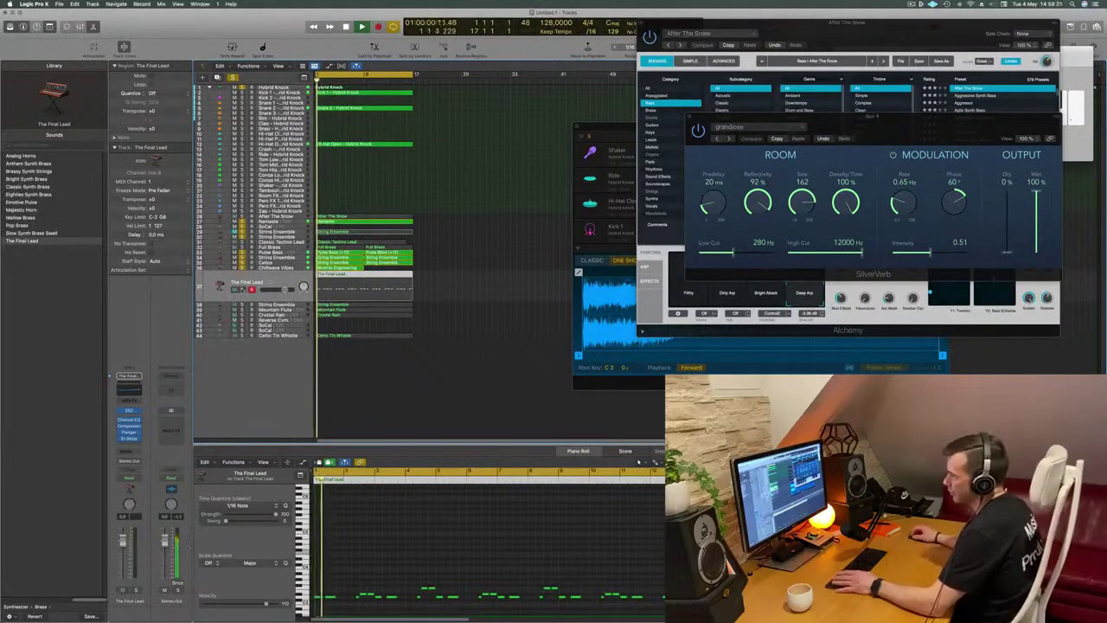
click(241, 290)
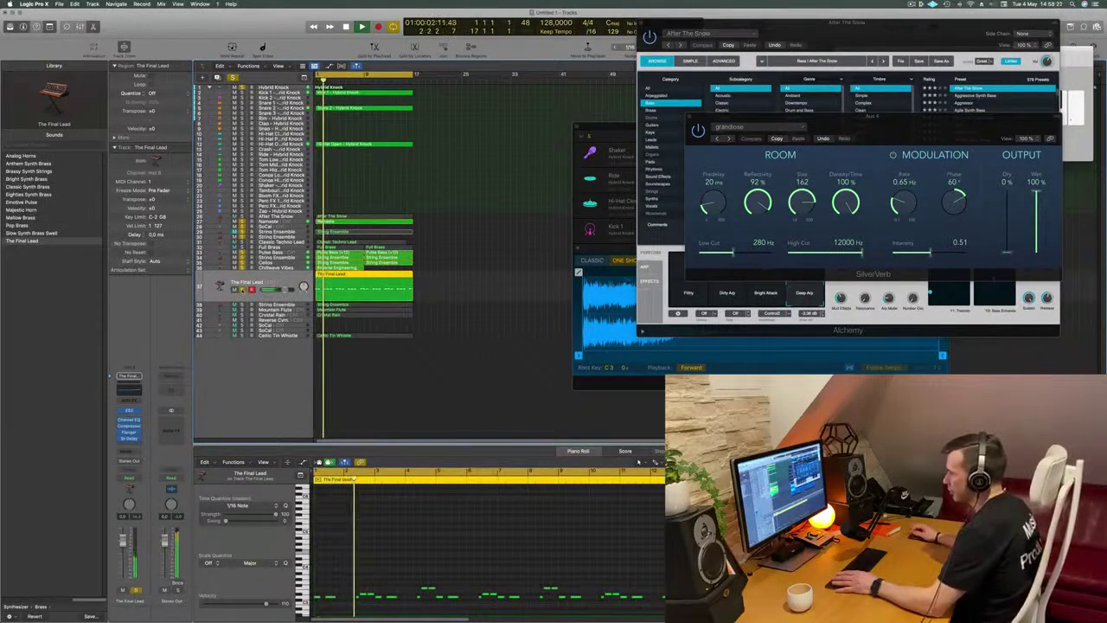
click(242, 290)
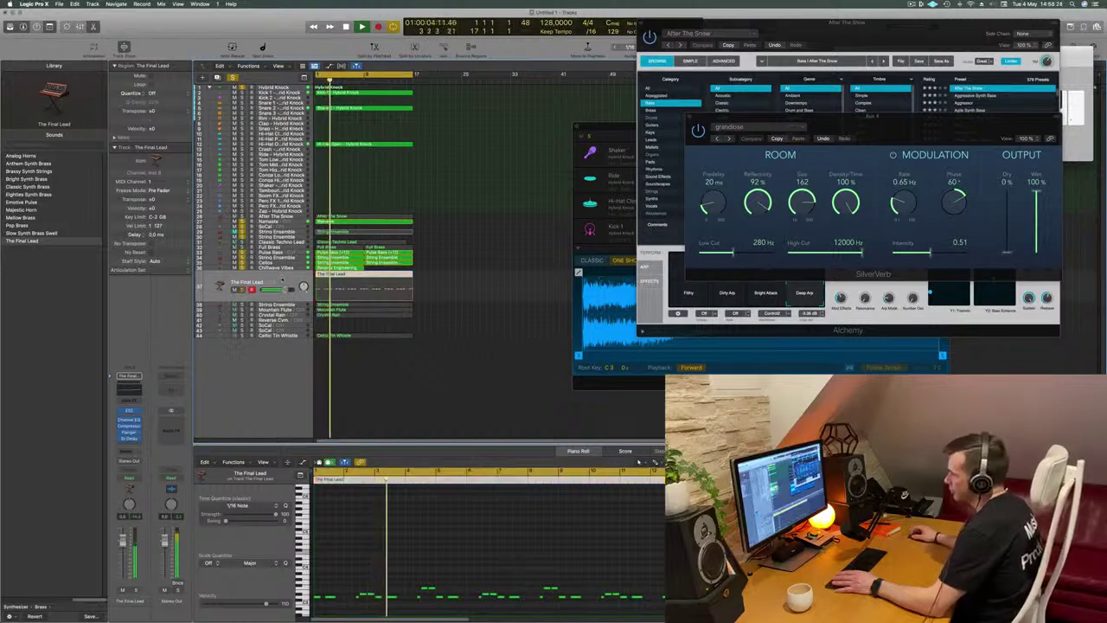
Solo the String Ensemble track below The Final Lead, audition it unmuted from the start, and mute it again
key(Return)
click(265, 304)
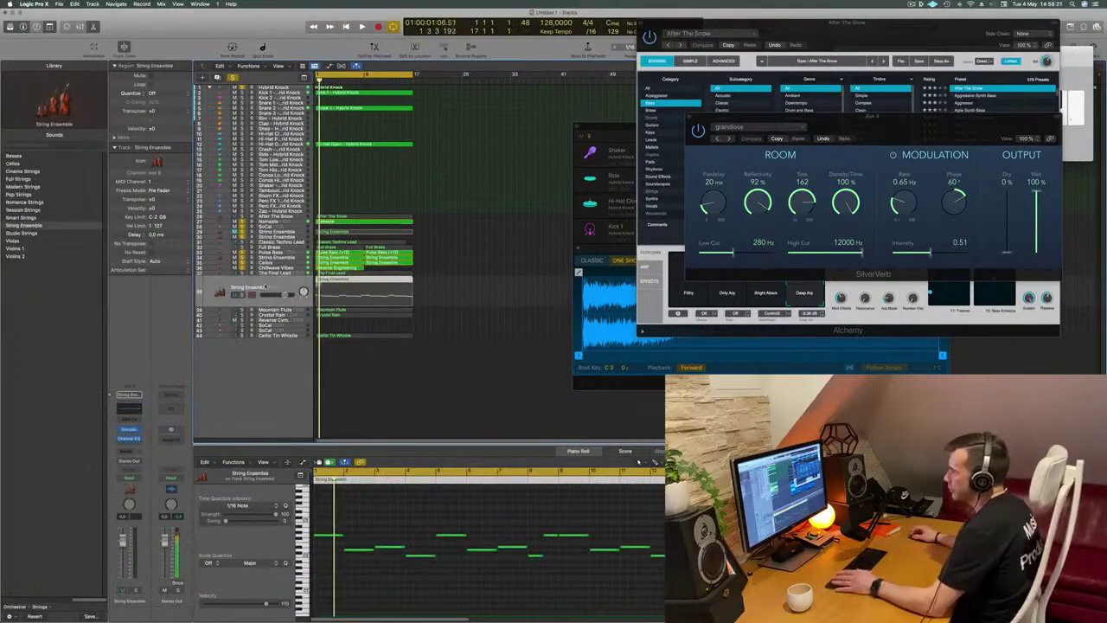
key(ctrl+m)
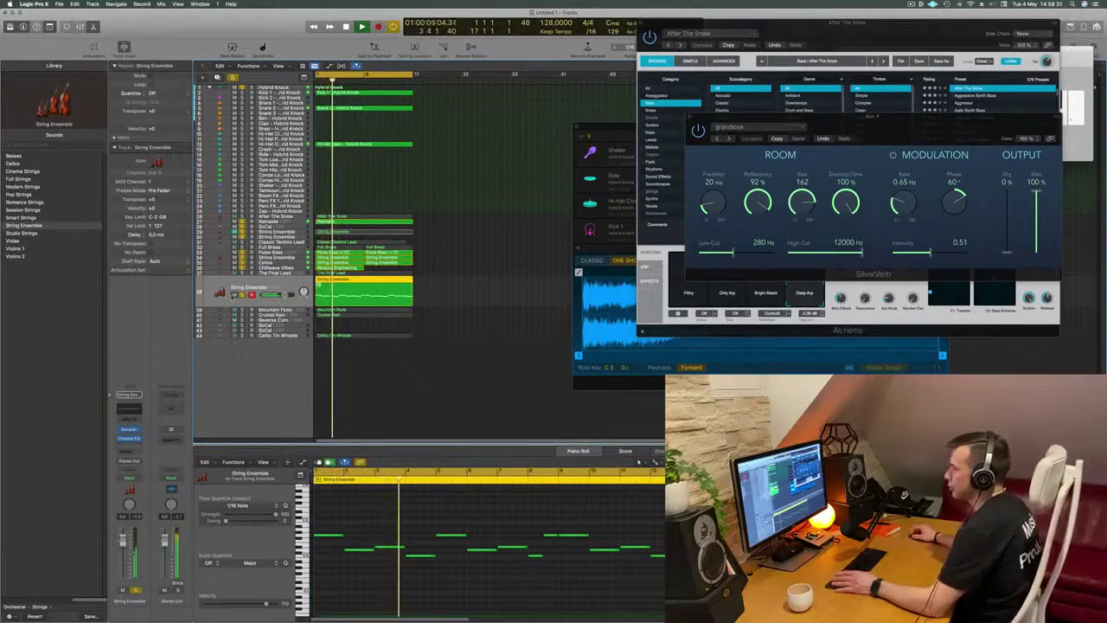
key(ctrl+m)
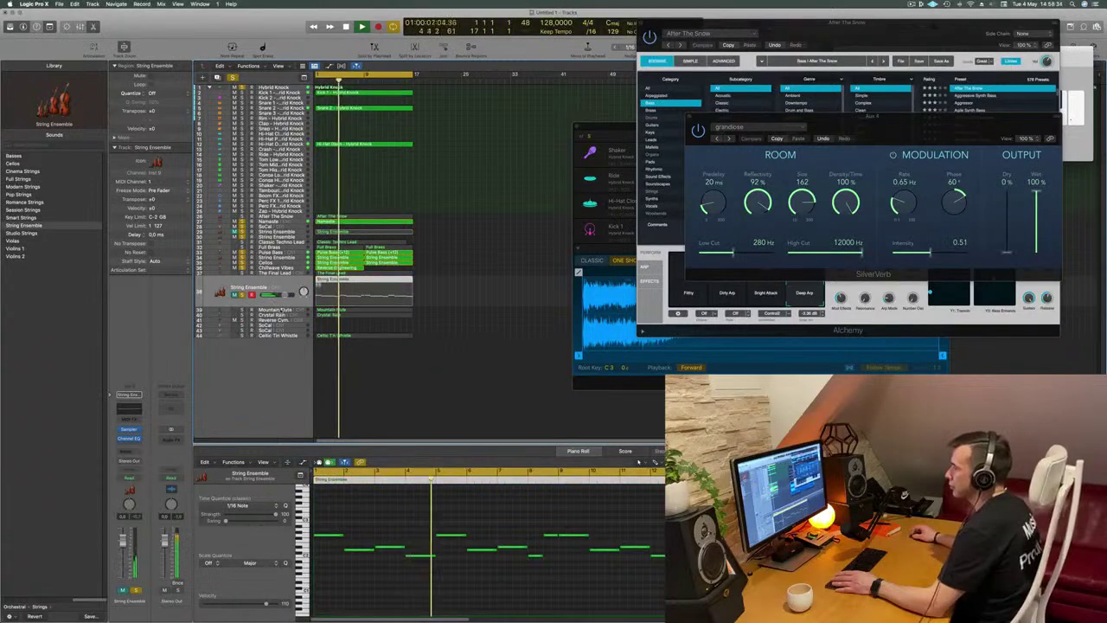
Audition the Mountain Flute track and mute it
click(281, 312)
key(space)
key(space)
click(242, 300)
key(ctrl+m)
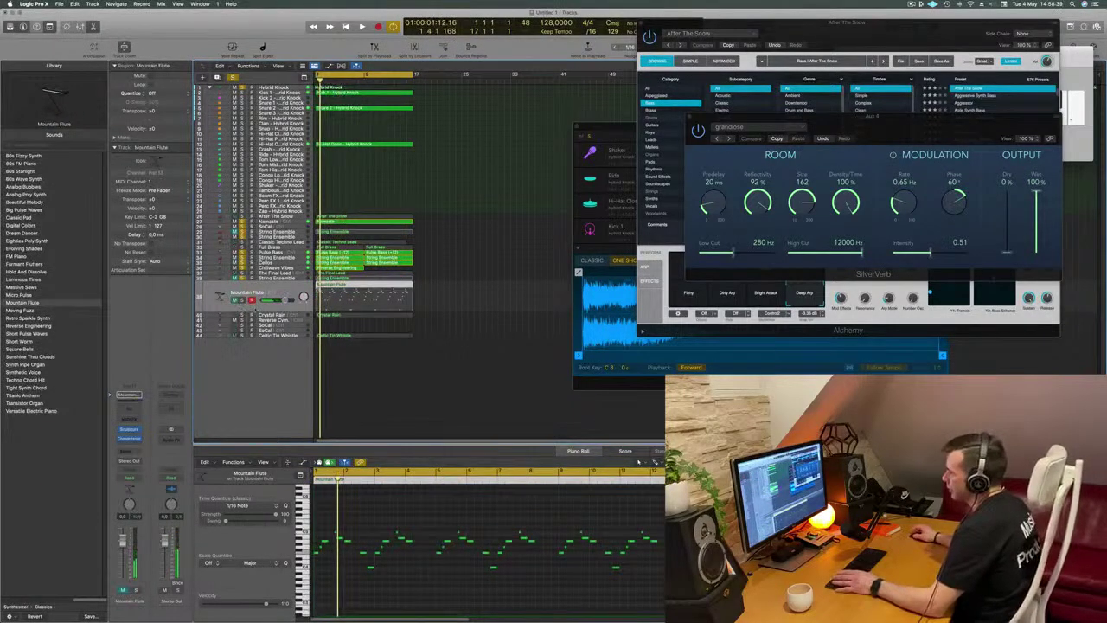
Audition the Crystal Rain track in solo against the other soloed tracks, and unsolo it again
key(Down)
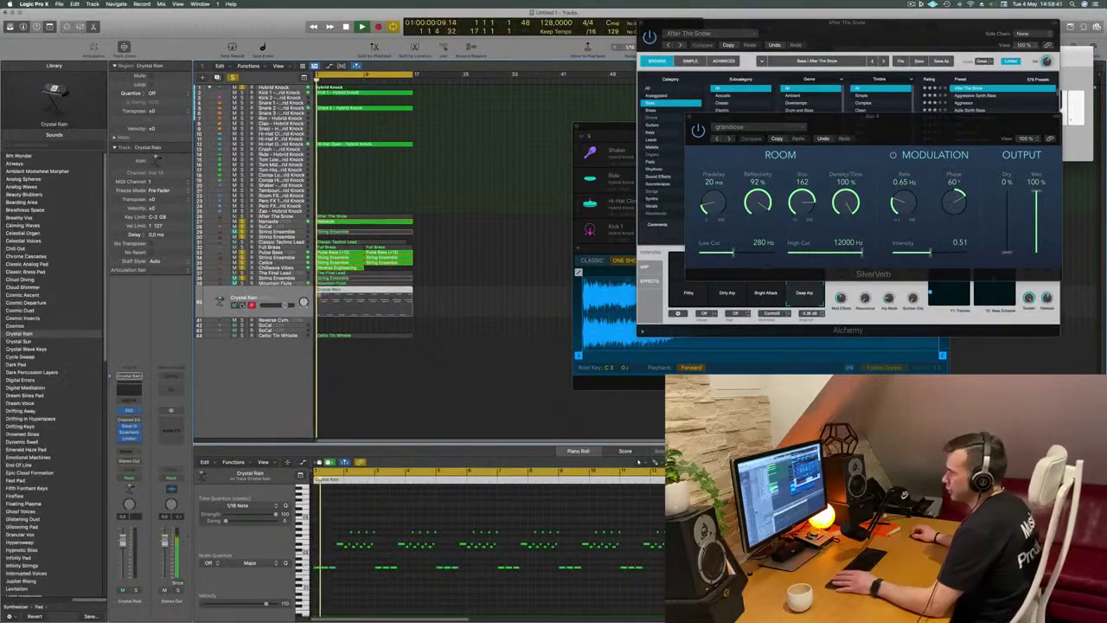
key(ctrl+m)
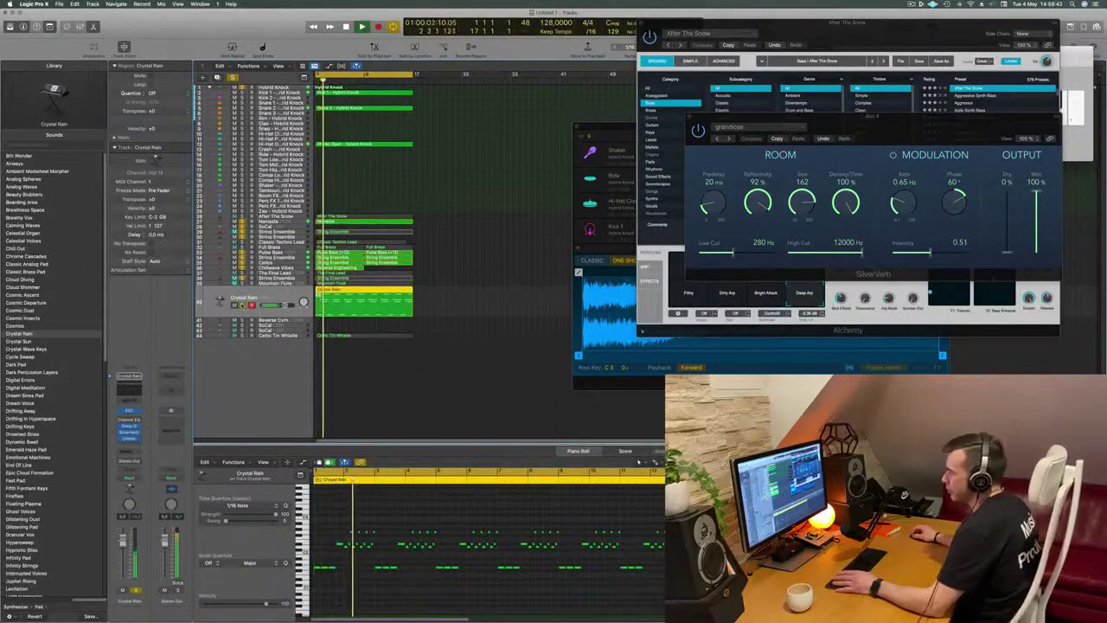
key(ctrl+m)
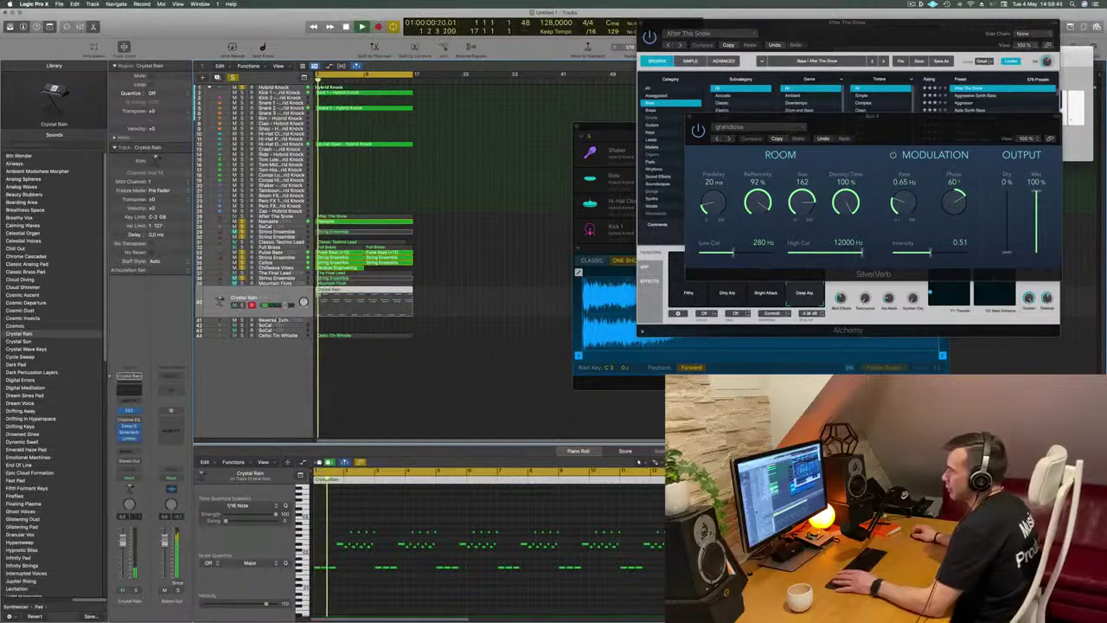
Select the Celtic Tin Whistle track and examine its note pattern during playback
key(Down)
key(Down)
key(Down)
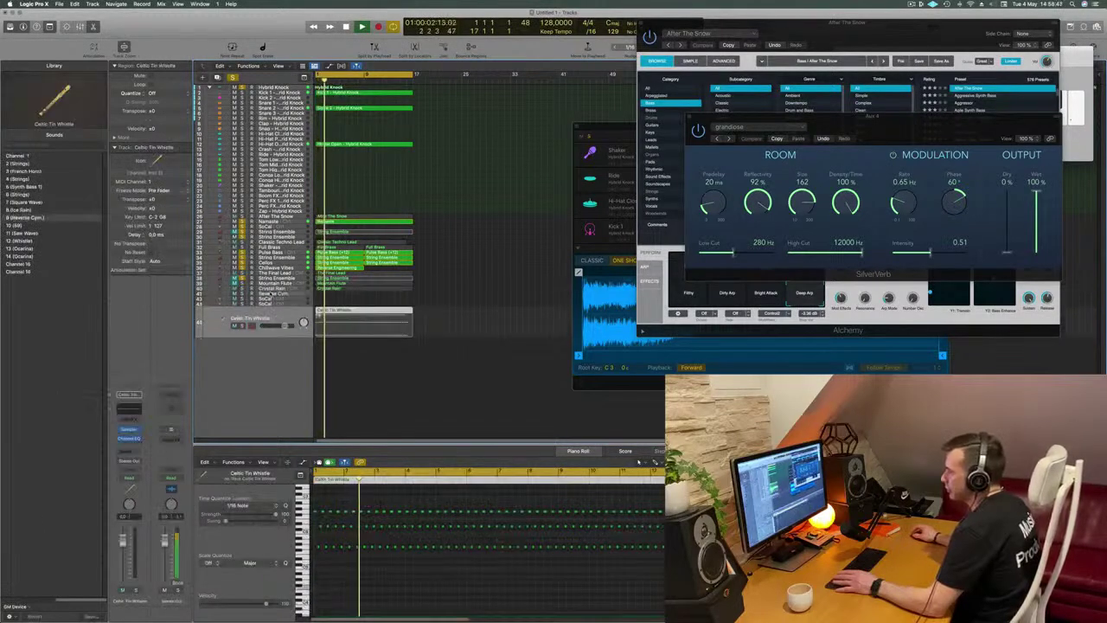
scroll(459, 595, up, 2)
scroll(459, 594, down, 4)
key(space)
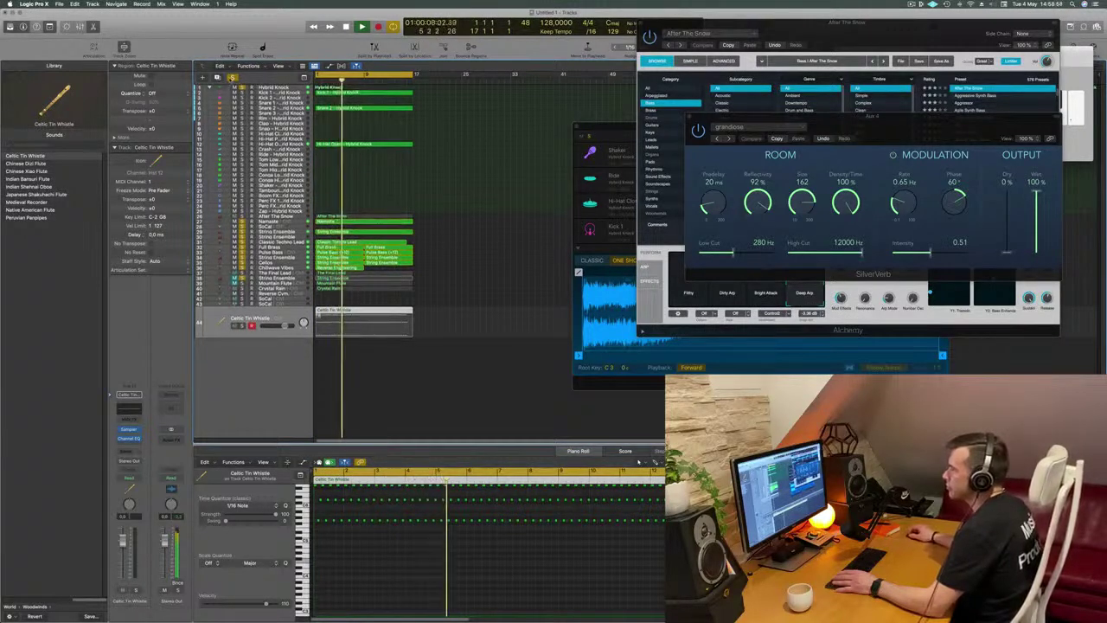
Clear all track solos, and solo only Kick 1, Snare 2 and Hi-Hat Open of the Hybrid Knock kit while playing from the start
click(233, 77)
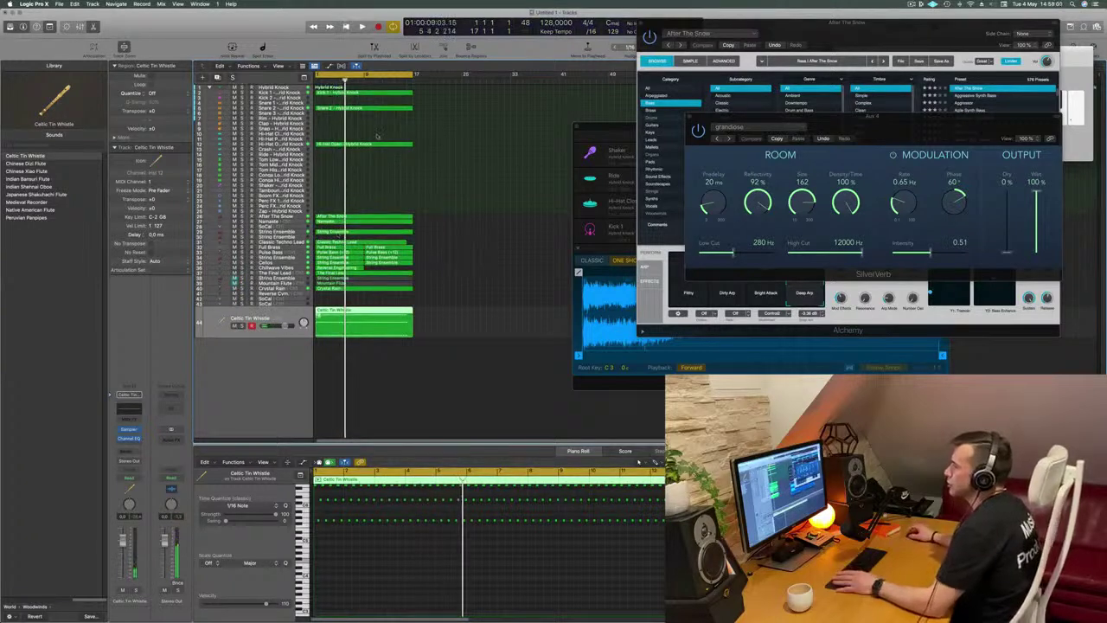
click(235, 93)
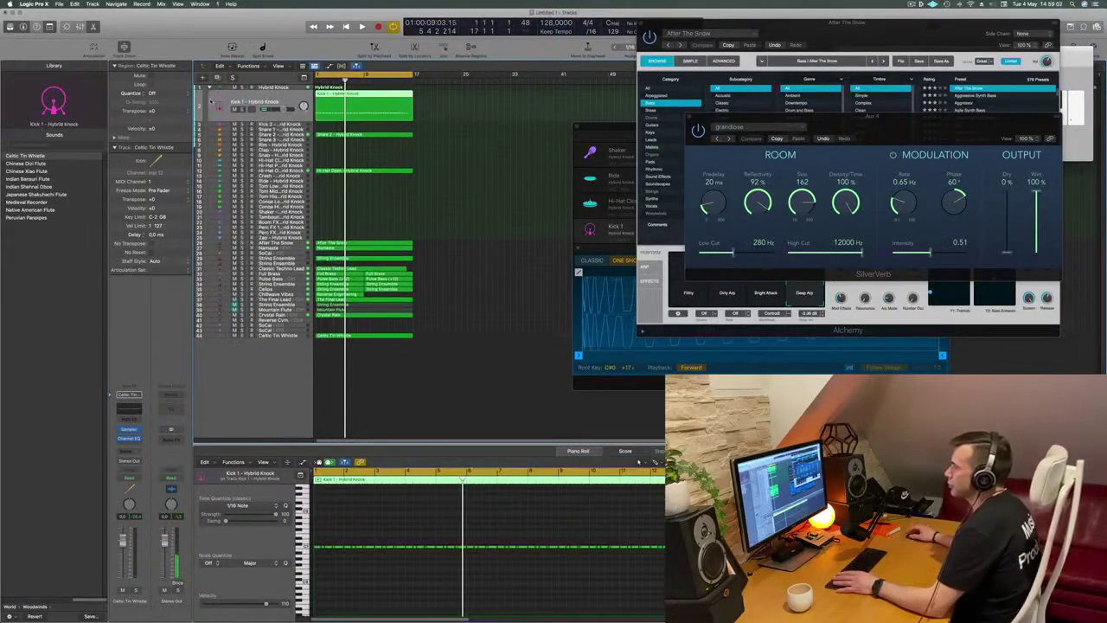
key(space)
key(space)
key(space)
click(243, 110)
key(space)
key(space)
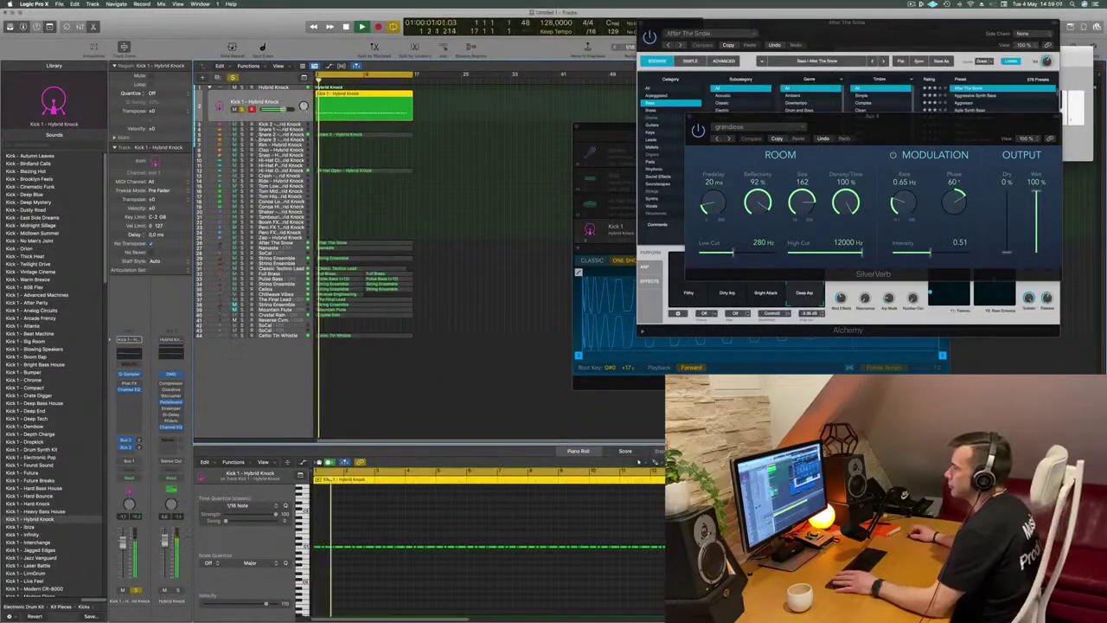
click(242, 134)
click(242, 171)
key(Return)
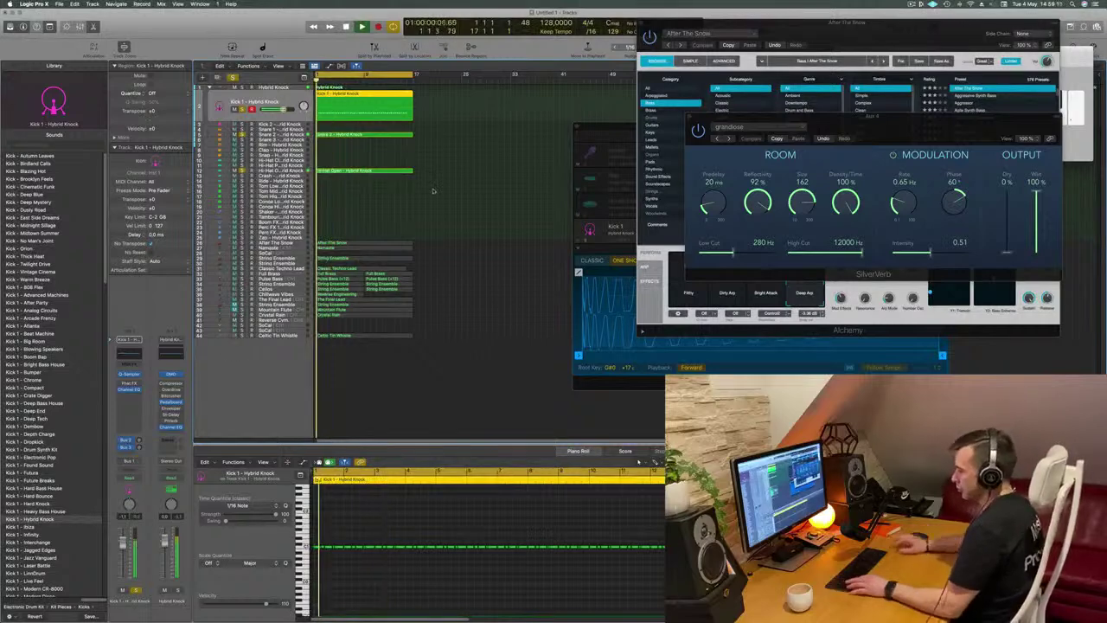
Select all regions and repeat them three times along the timeline, then restart playback from the beginning
key(super+a)
key(super+r)
key(super+r)
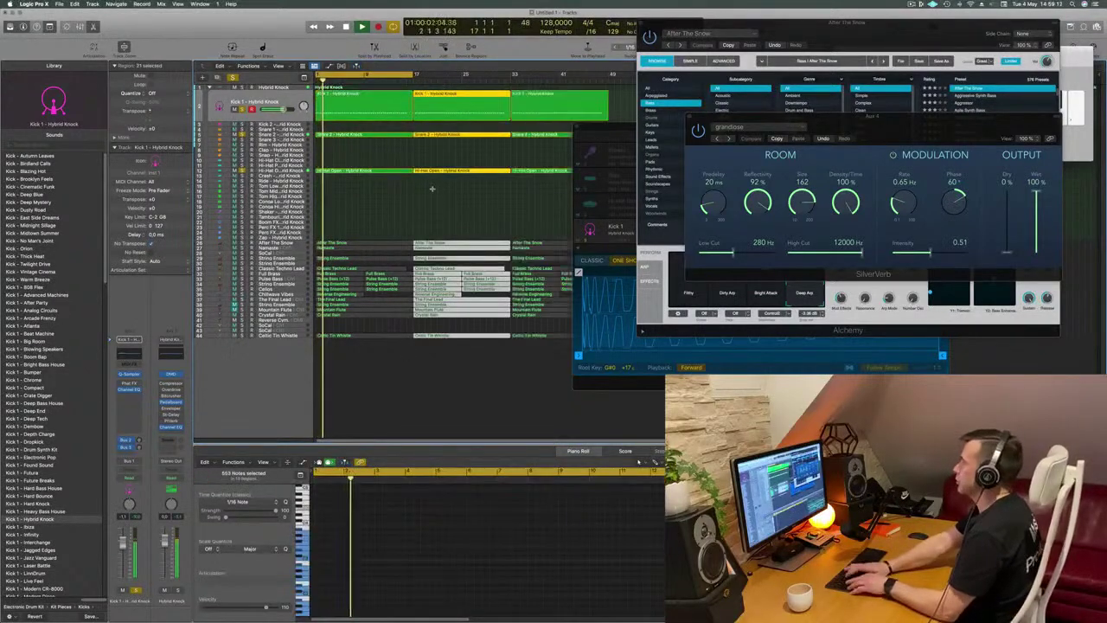
key(super+r)
key(Return)
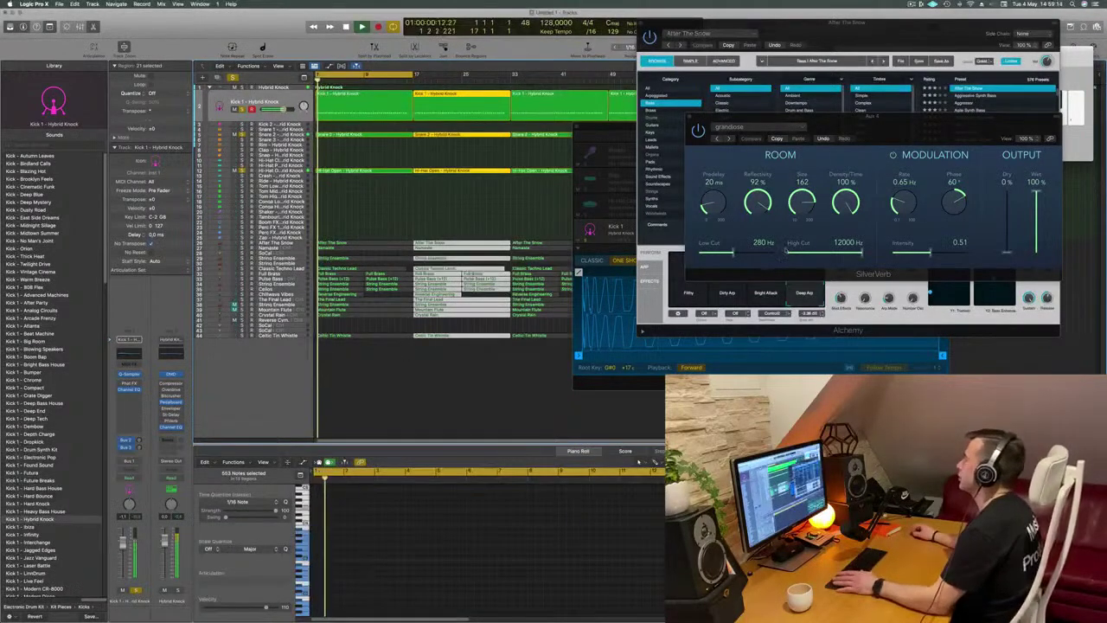
Move the After The Snow Alchemy window off the arrangement and show the secondary ruler
drag(691, 23, 640, 363)
click(277, 65)
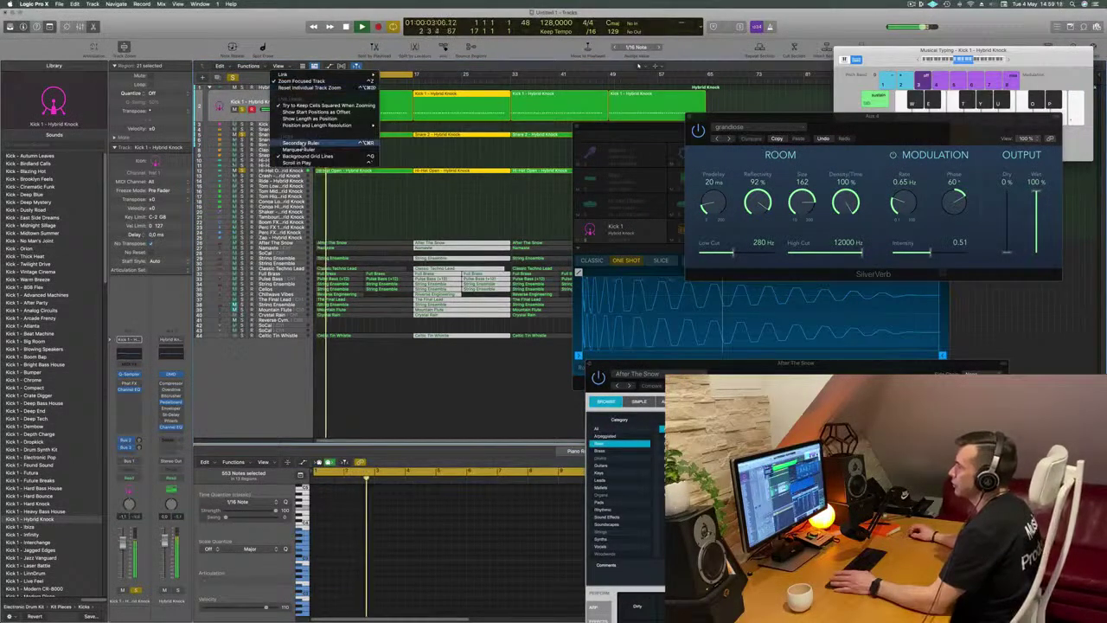
click(328, 143)
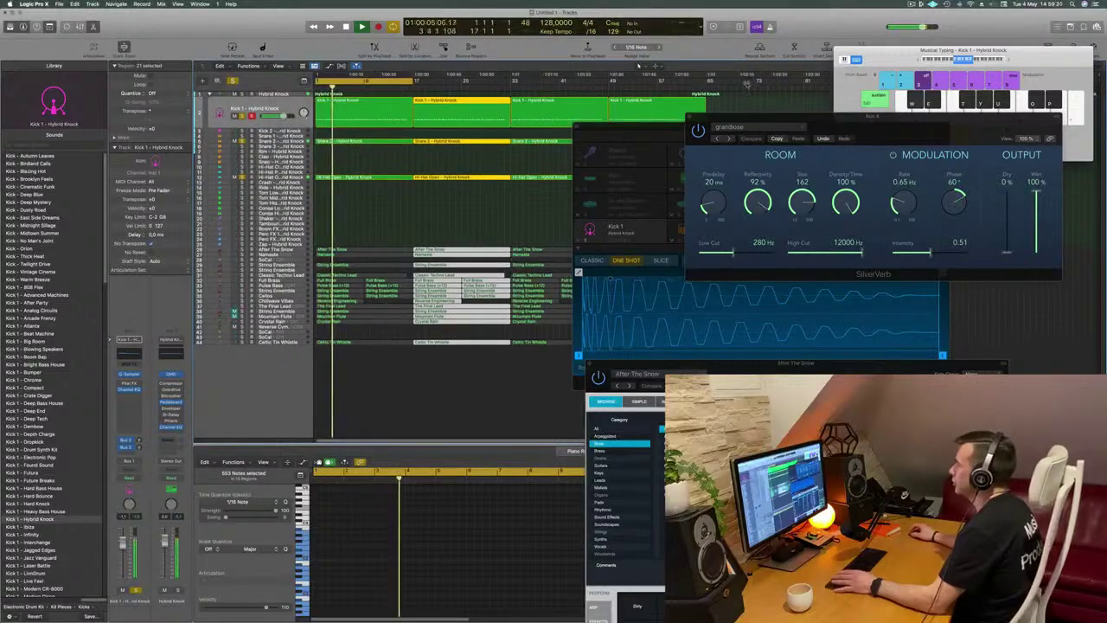
Move the SilverVerb and Musical Typing windows lower, and close the Hybrid Knock drum kit window
drag(736, 232, 697, 408)
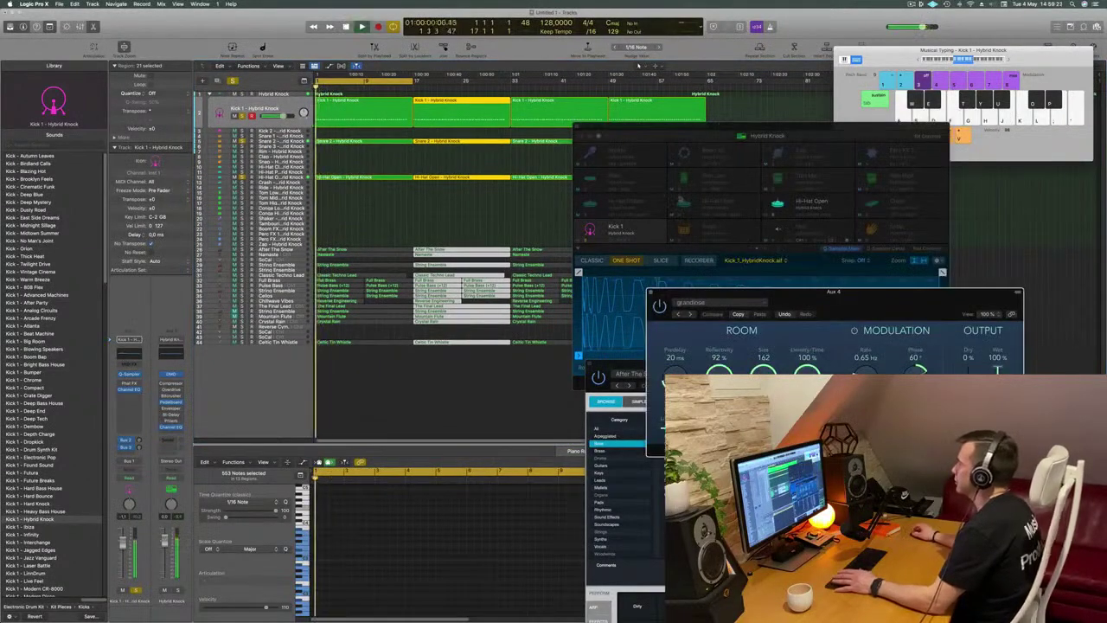
click(843, 136)
drag(905, 52, 791, 232)
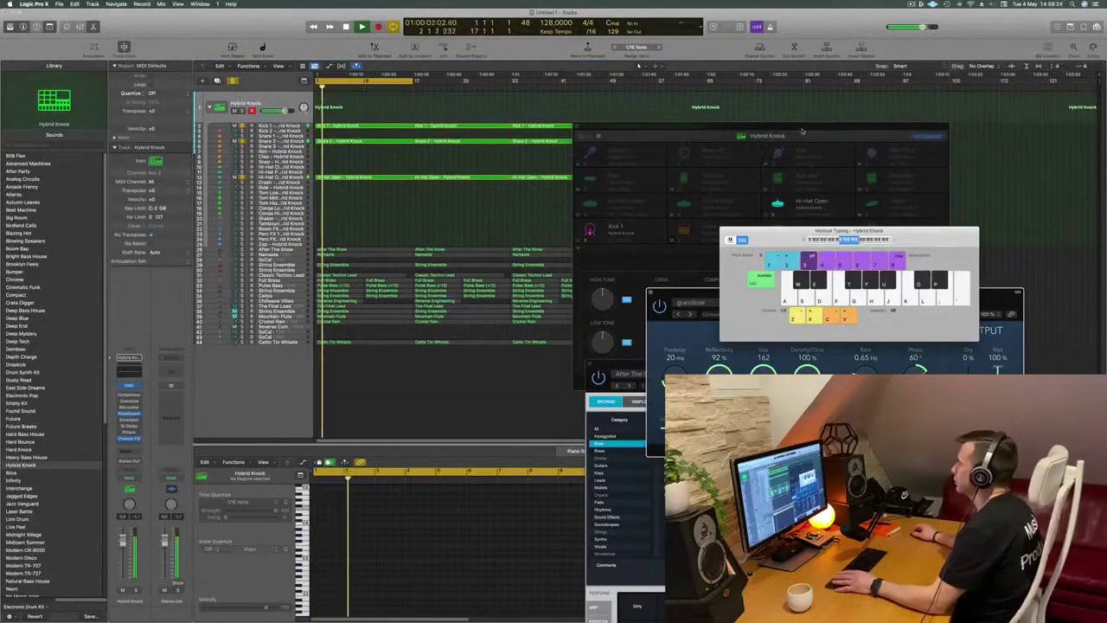
click(577, 127)
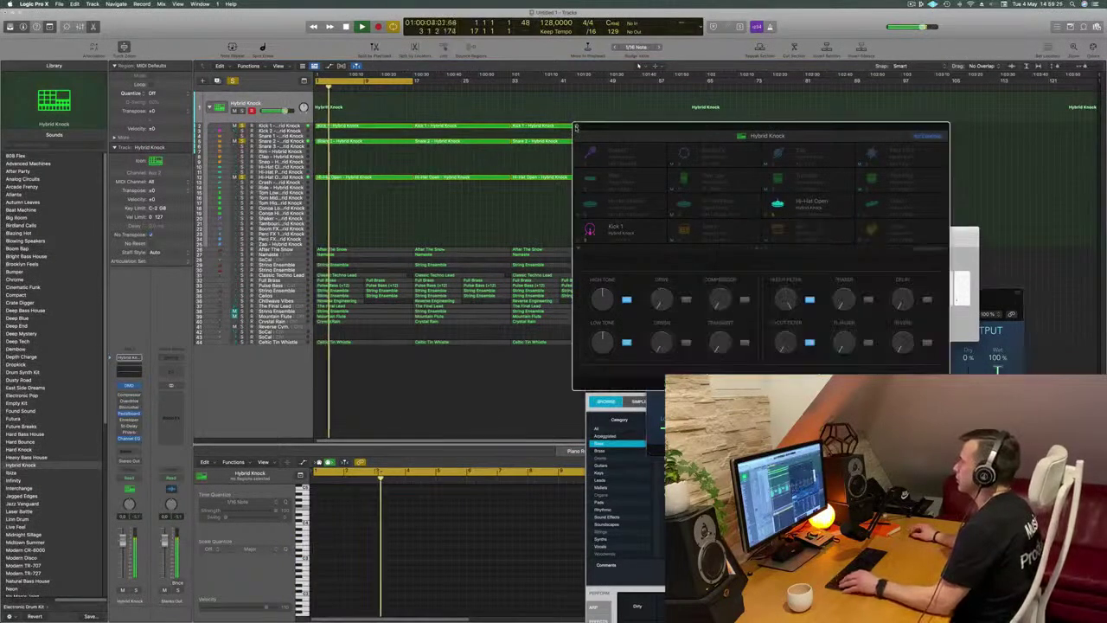
Shorten the project end to bar 67 and move the Hybrid Knock track stack below all other tracks
mouse_move(1098, 77)
mouse_down()
mouse_move(696, 77)
mouse_move(735, 77)
mouse_move(717, 77)
mouse_up()
key(space)
drag(289, 96, 288, 362)
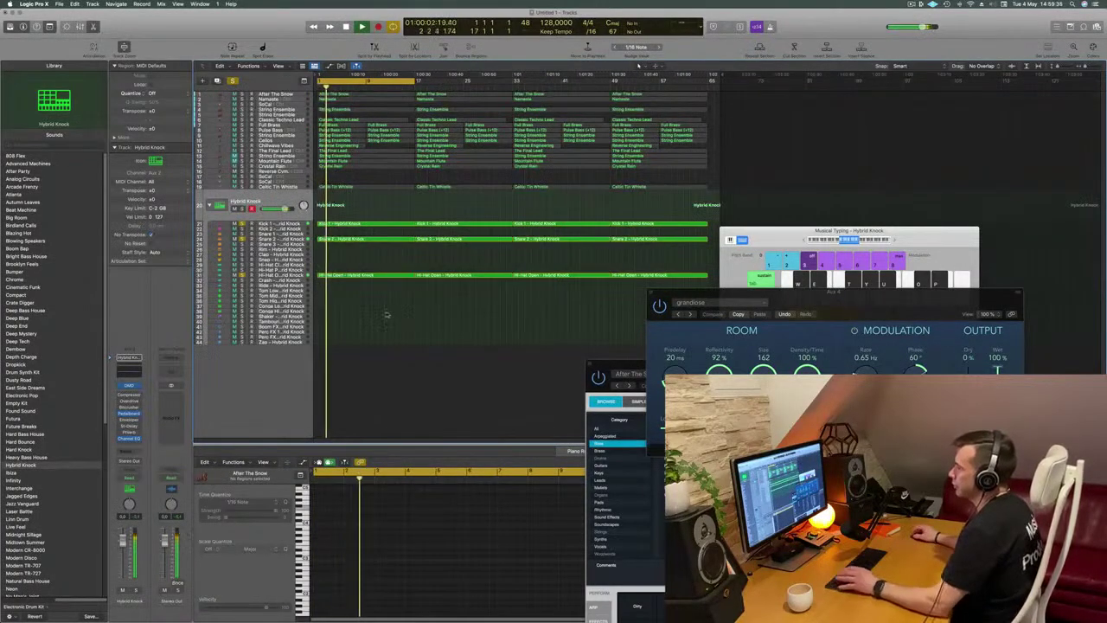
key(space)
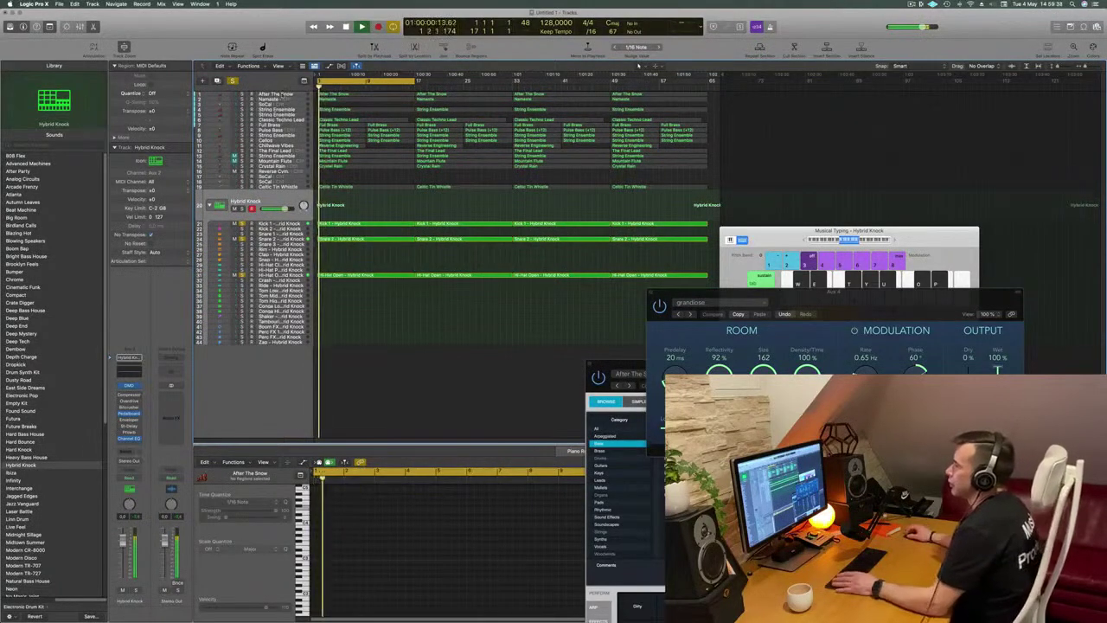
Audition the After The Snow track in solo with the drums, and unsolo it again
click(283, 97)
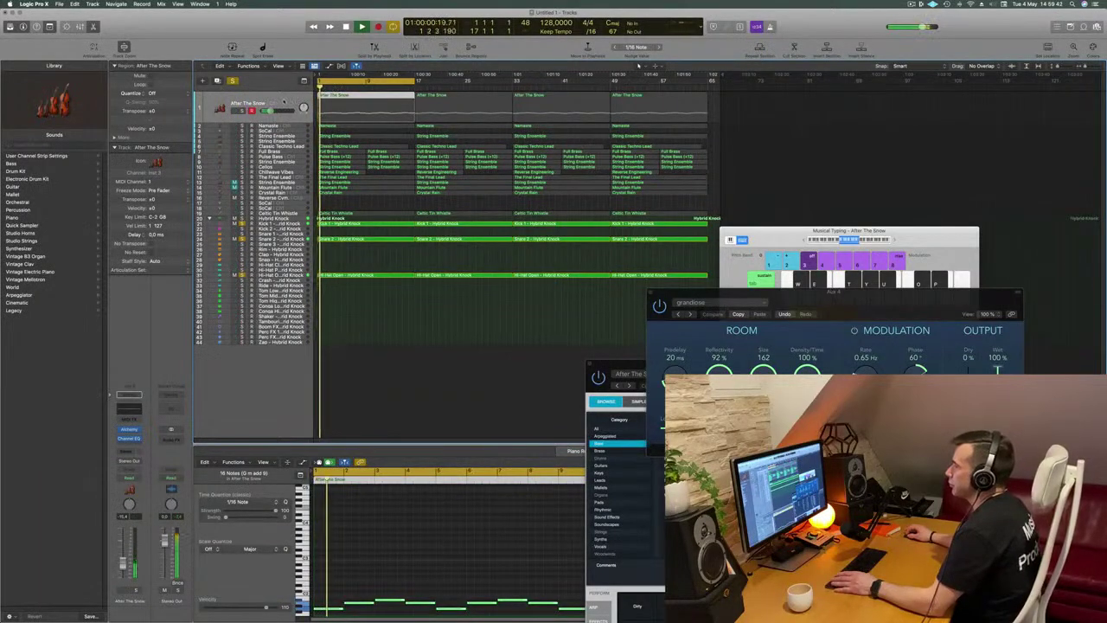
click(243, 112)
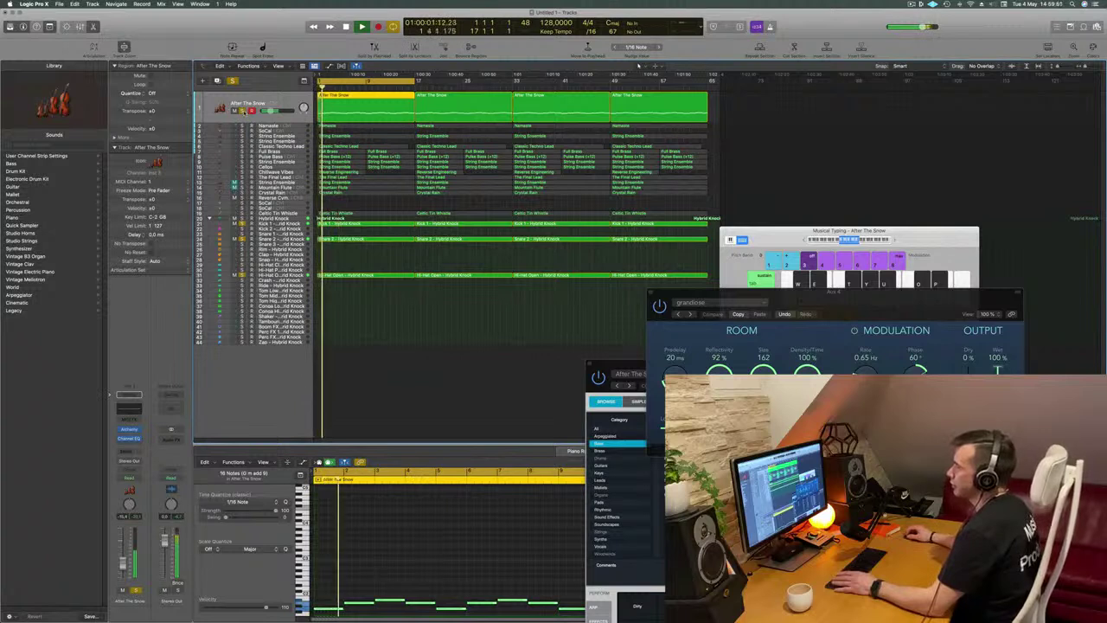
click(242, 111)
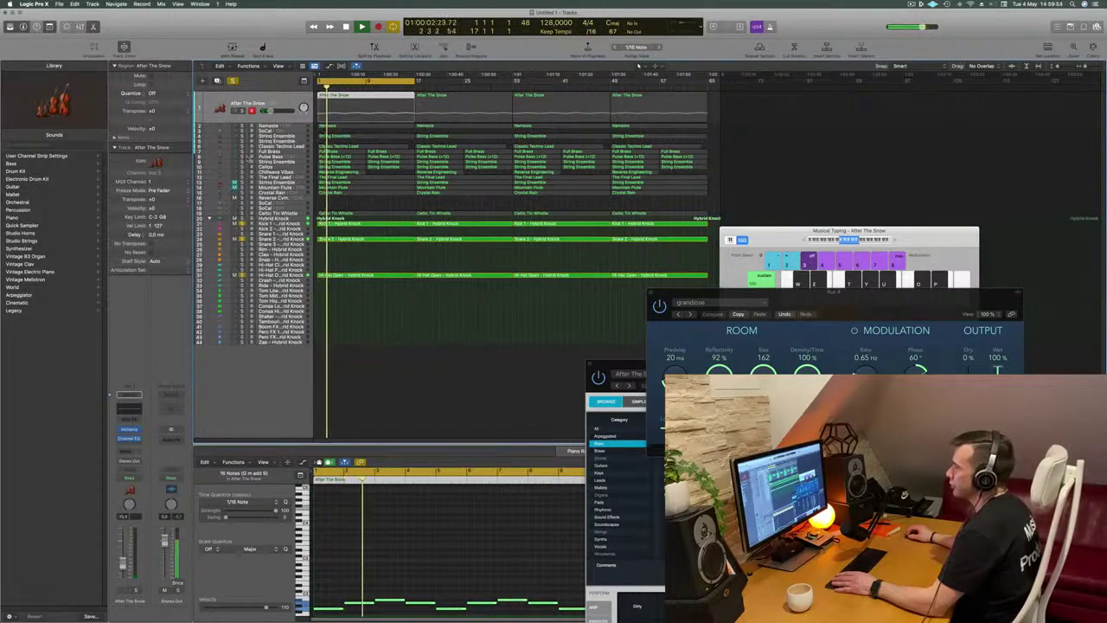
Solo the Pulse Bass track and move it to the top of the track list
click(242, 157)
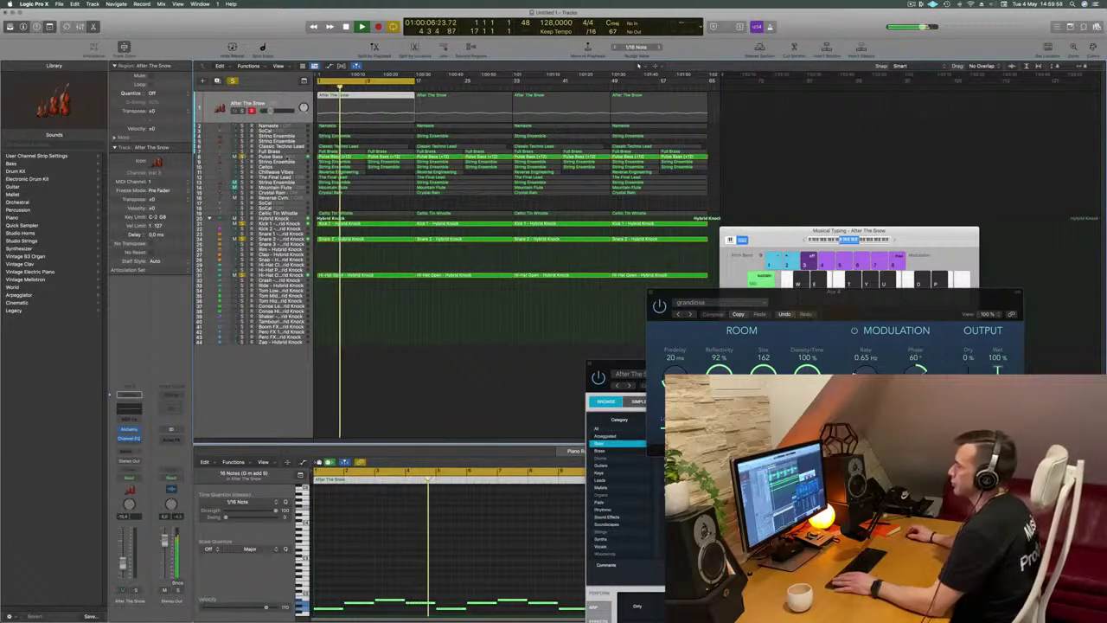
click(286, 157)
key(Return)
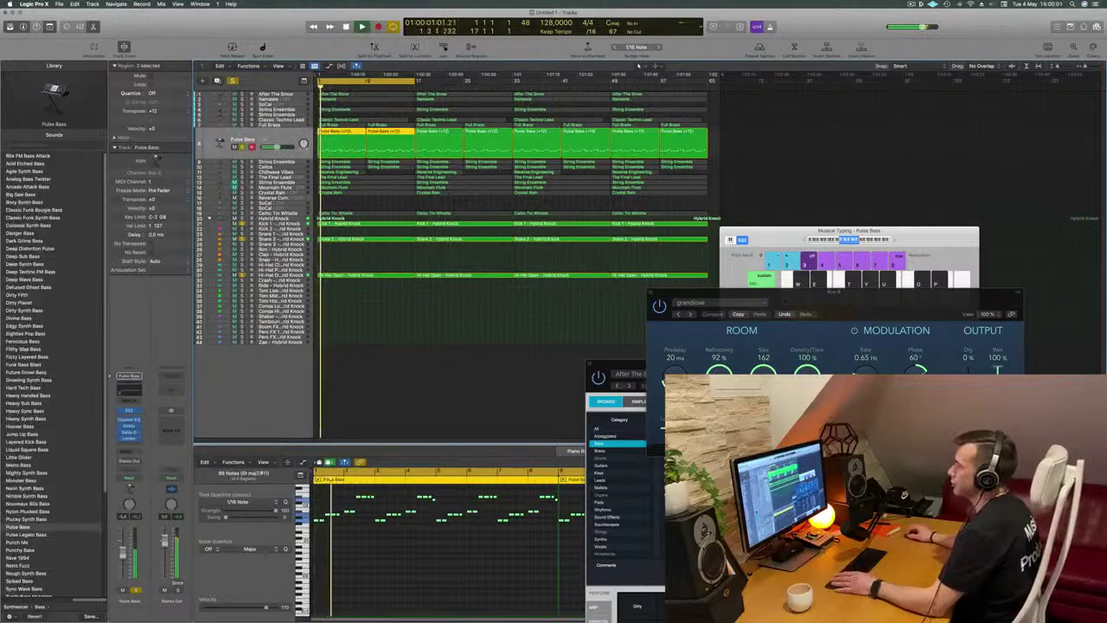
drag(274, 154, 280, 86)
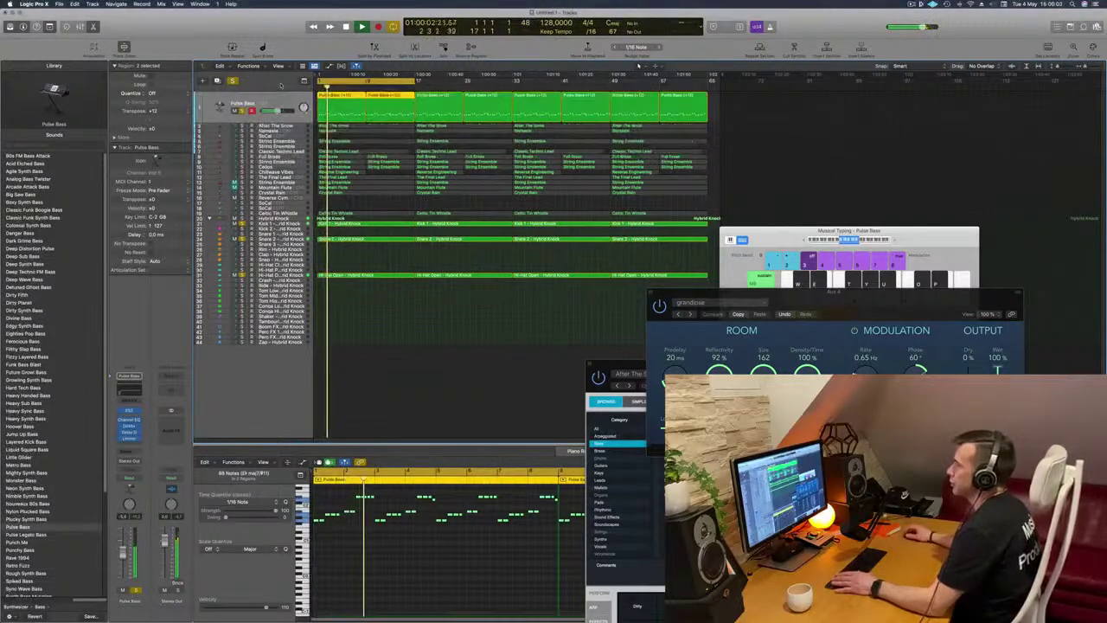
key(Return)
Delete the first After The Snow region and solo the Namaste track
key(Down)
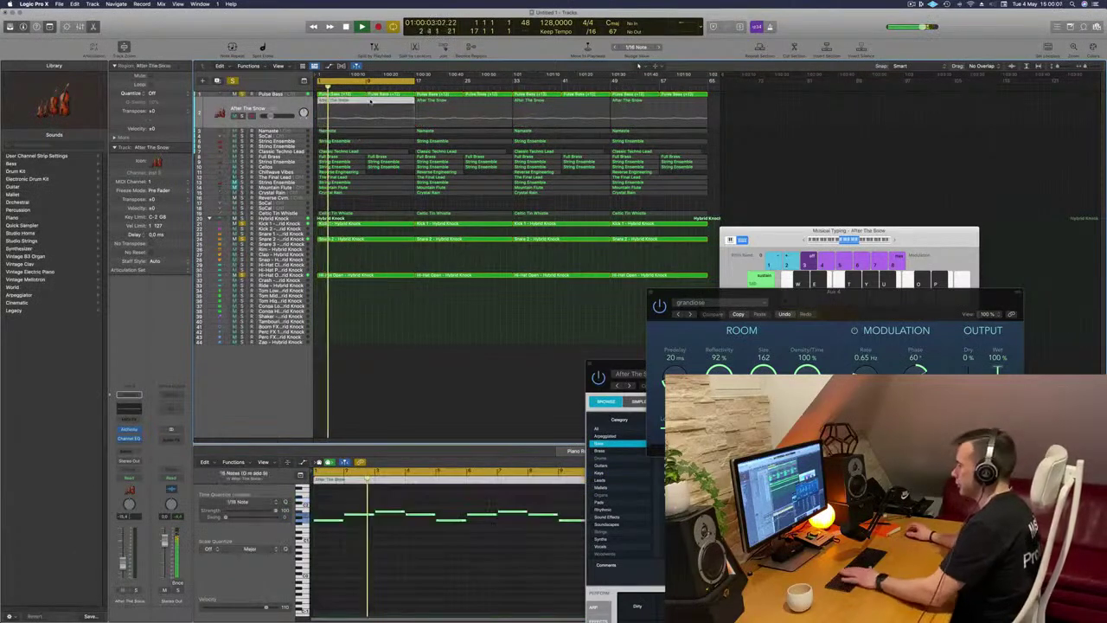
key(Delete)
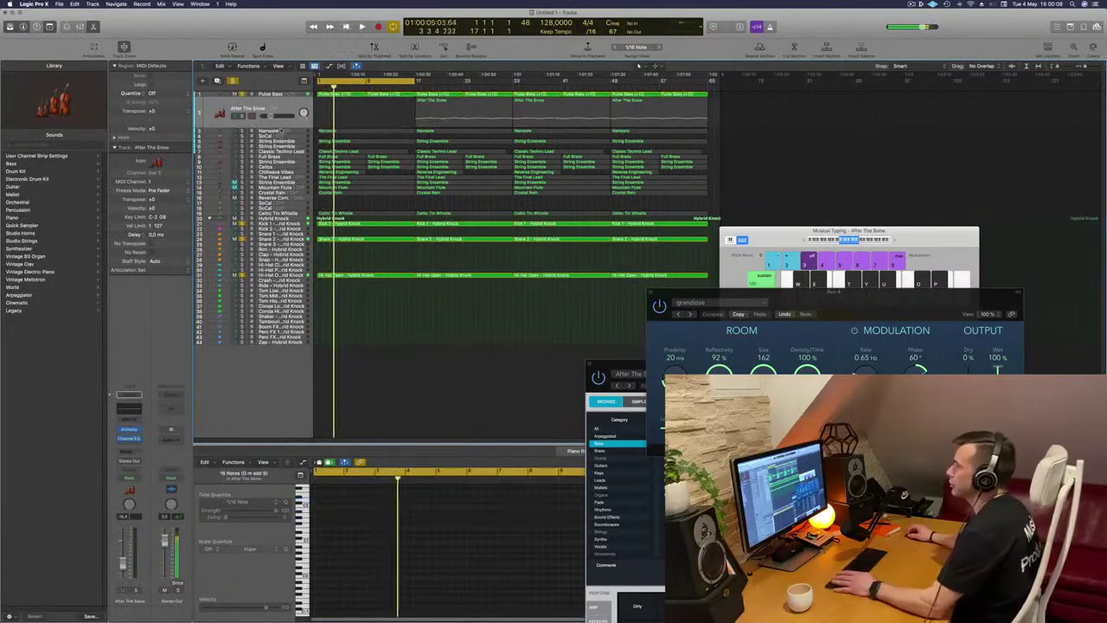
click(275, 130)
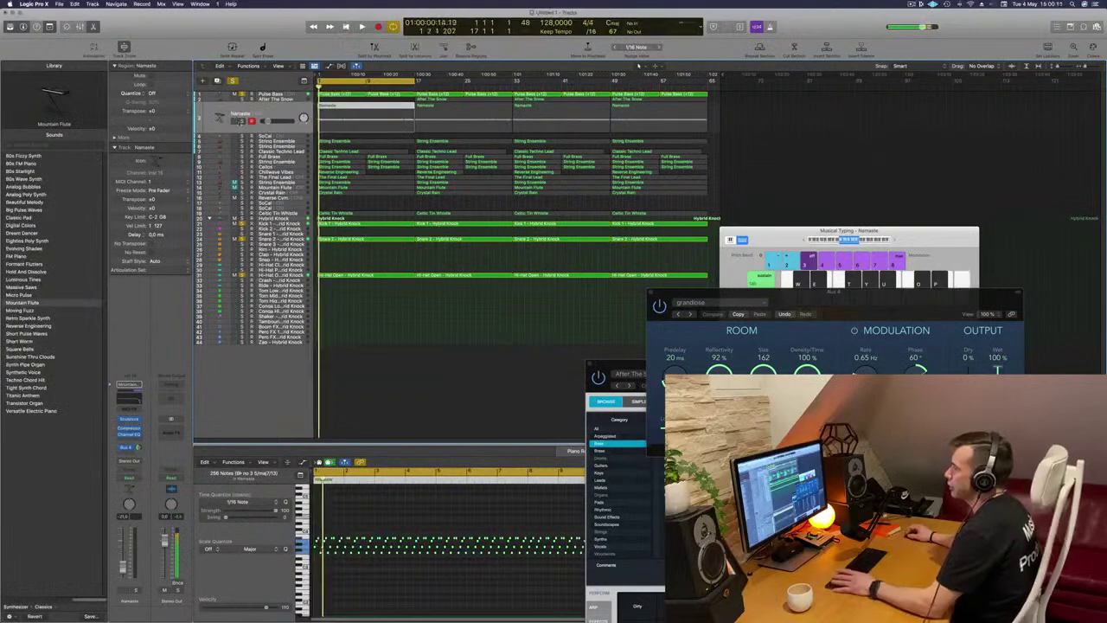
click(243, 121)
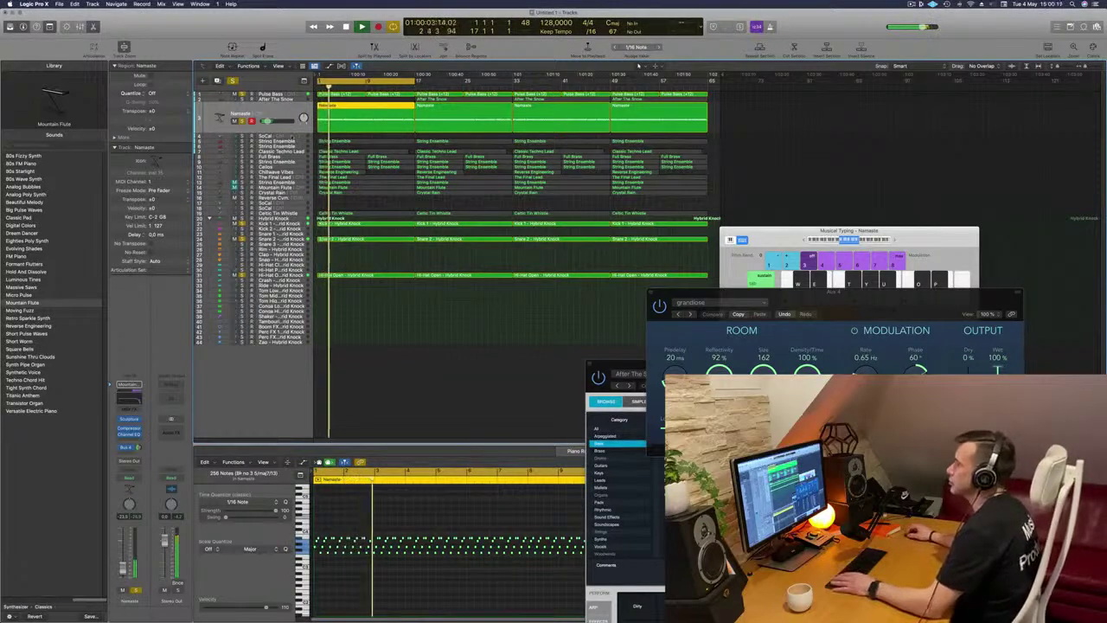
Delete the empty SoCal track below Namaste, and solo the first String Ensemble track from the start
key(Down)
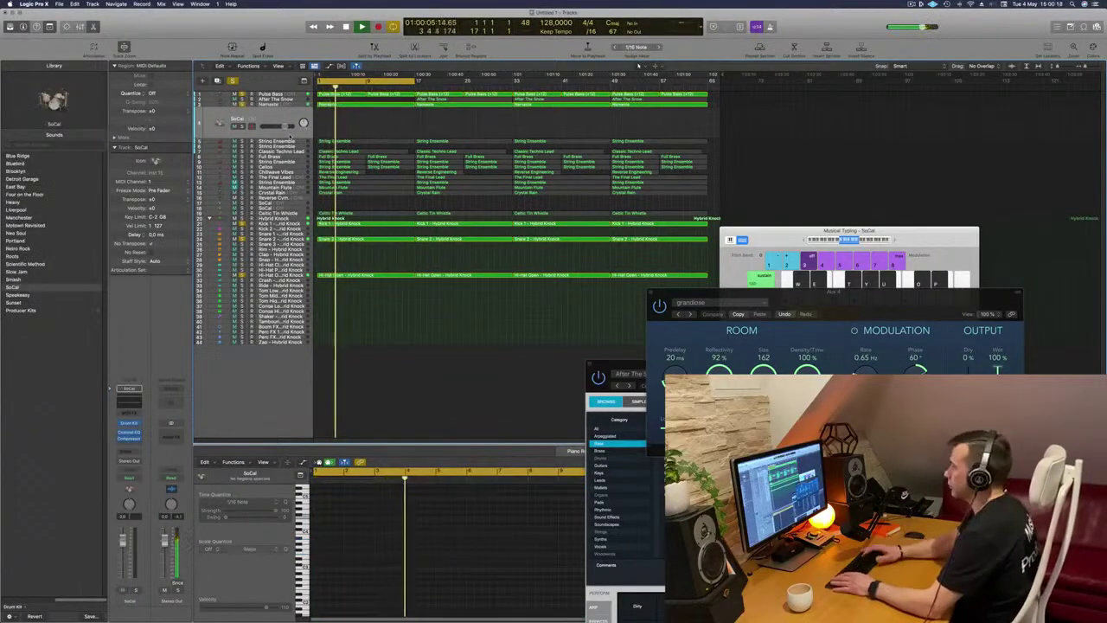
key(Down)
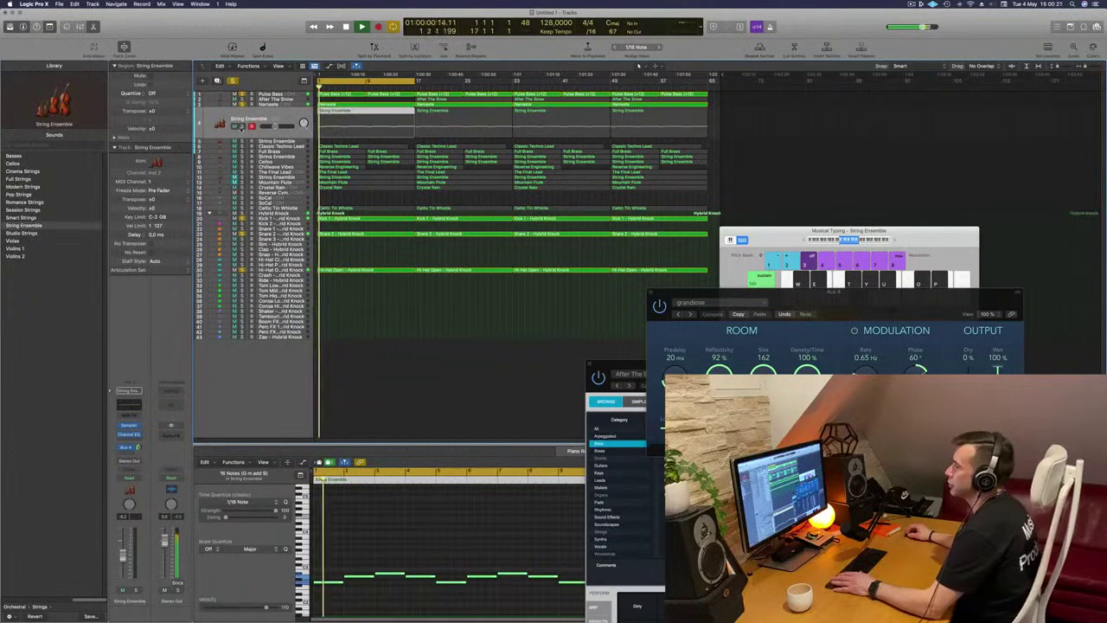
click(243, 126)
key(Return)
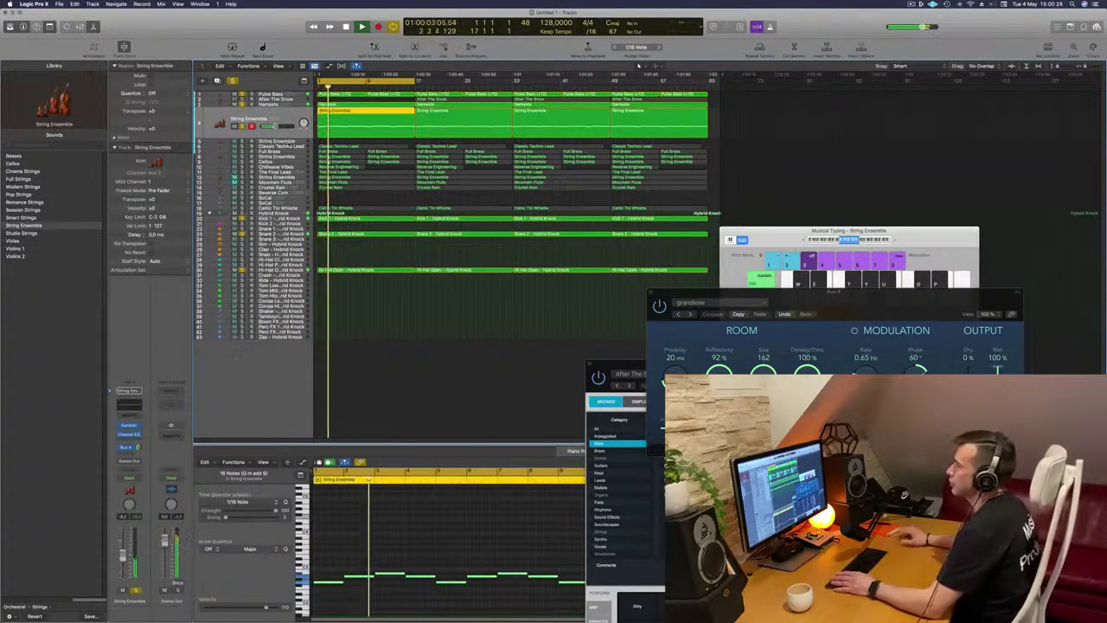
Delete the empty second String Ensemble track, and audition Classic Techno Lead briefly in solo
click(287, 141)
key(super+BackSpace)
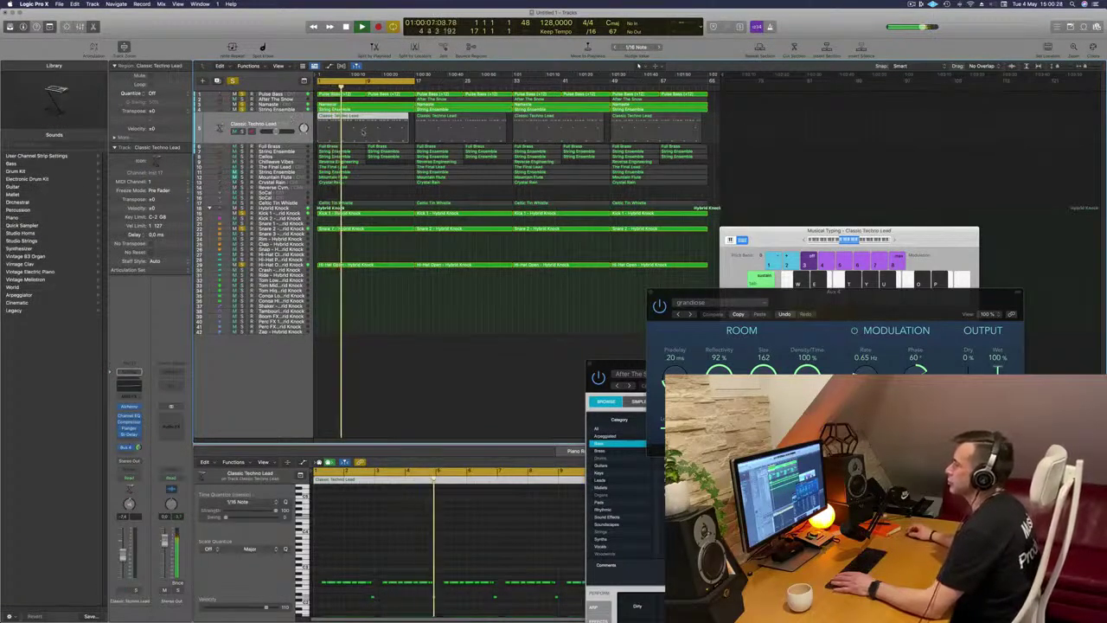
click(242, 131)
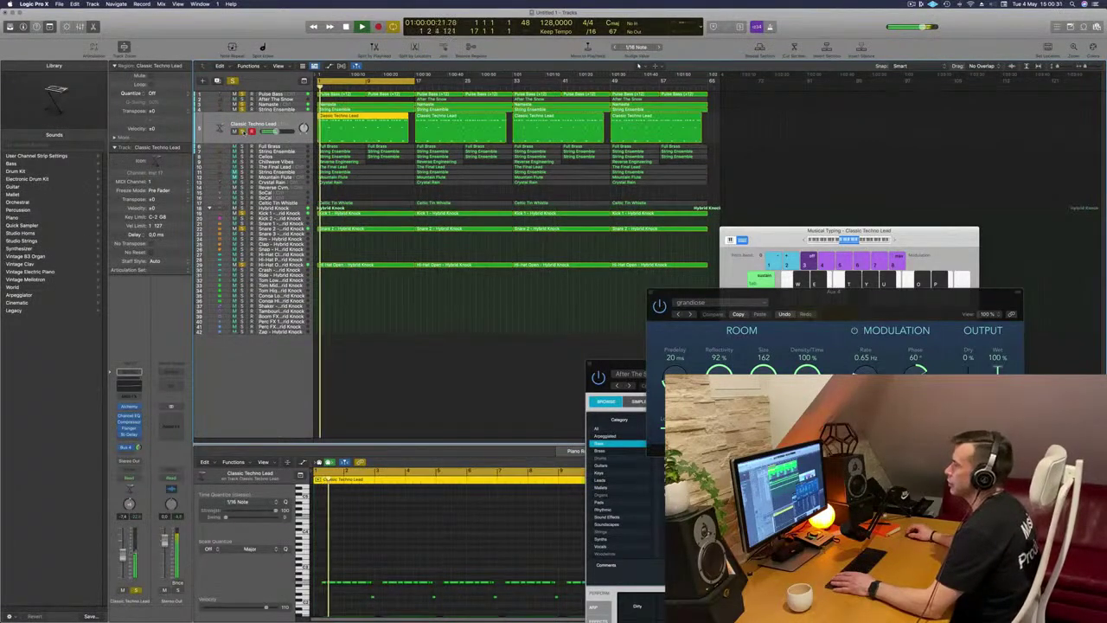
key(ctrl+m)
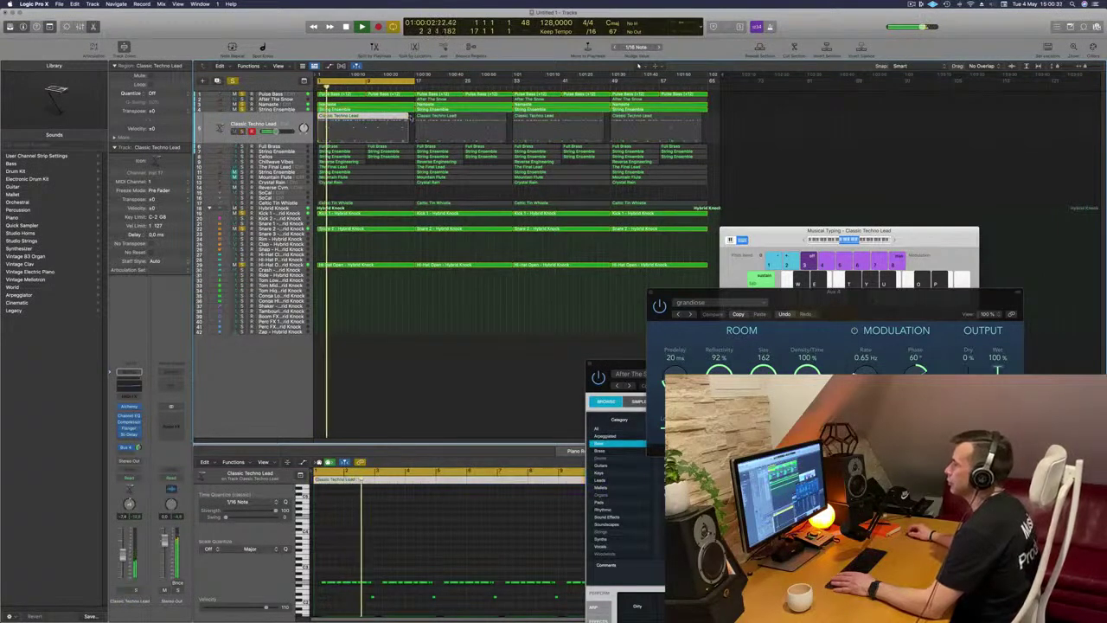
Delete the first Classic Techno Lead region and the first two Full Brass regions
key(Delete)
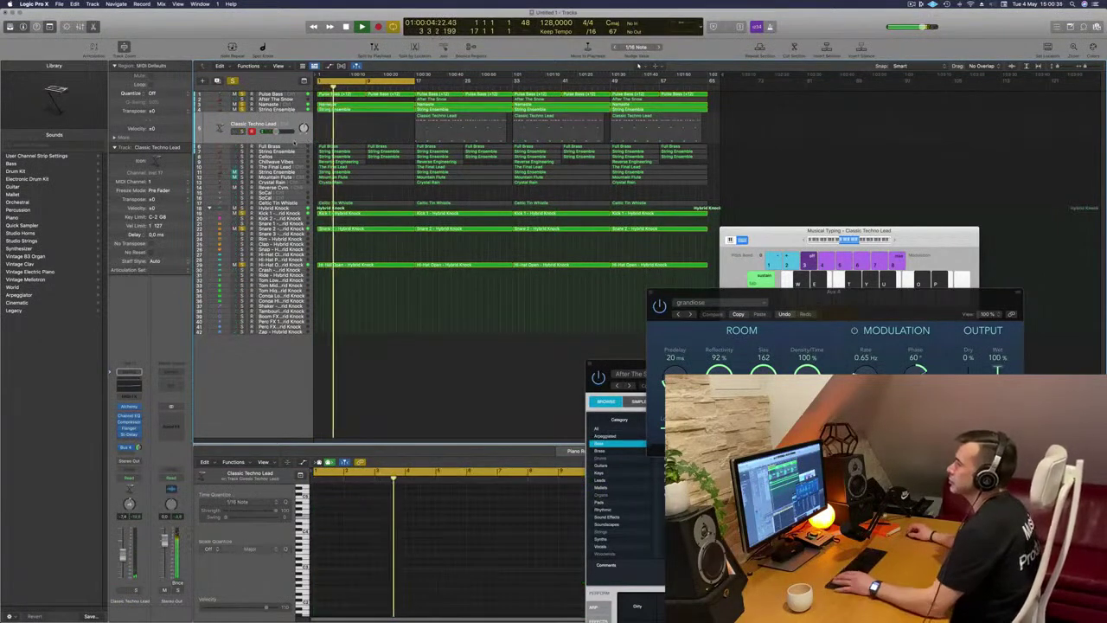
click(291, 147)
key(Return)
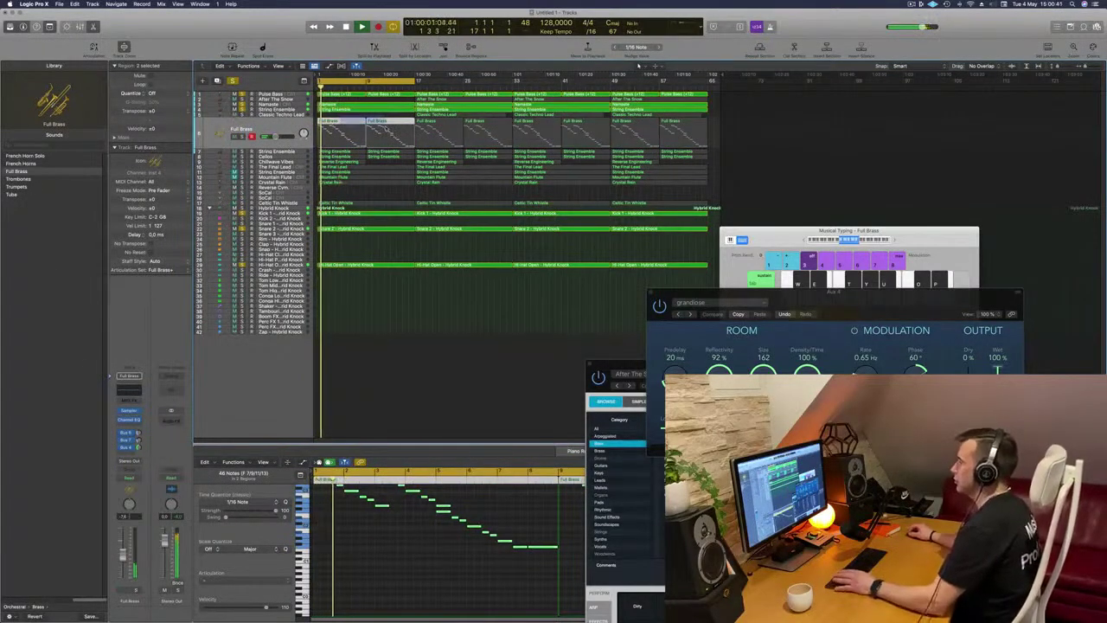
key(Delete)
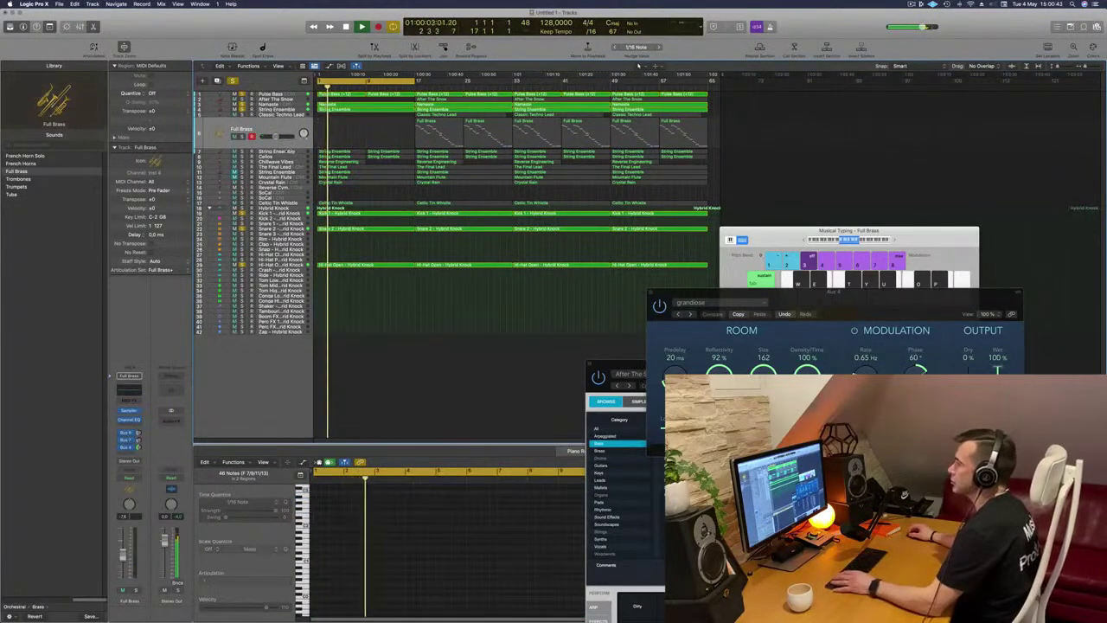
Solo the String Ensemble track below Full Brass and the Cellos track, deleting the first region on each so both begin at bar 9
click(291, 151)
key(space)
click(242, 142)
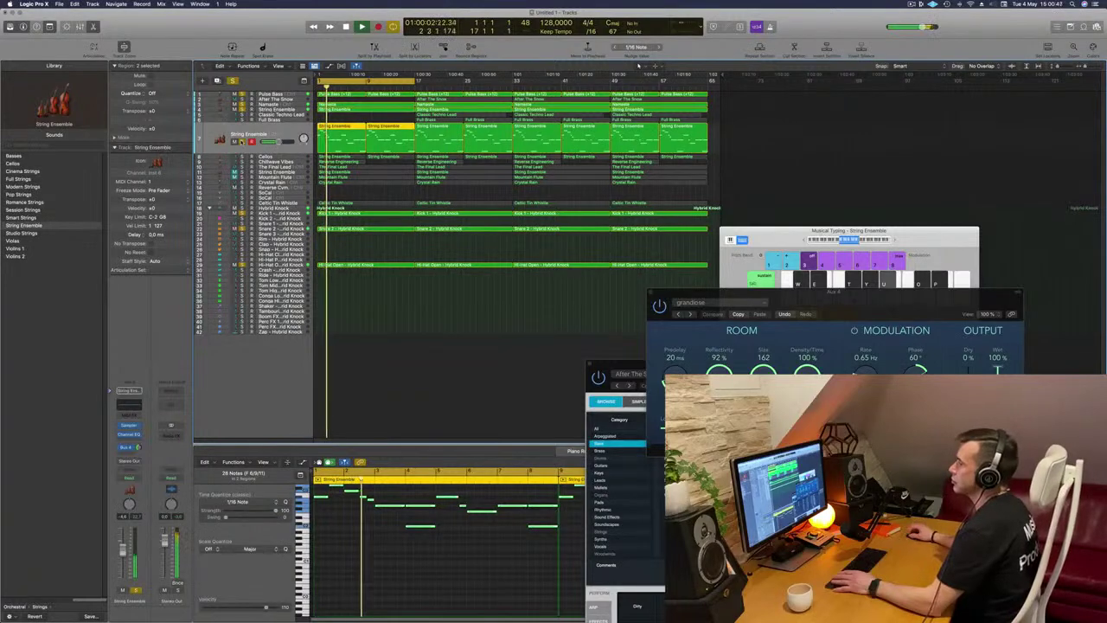
drag(344, 119, 365, 127)
key(Delete)
click(340, 156)
key(Delete)
click(263, 156)
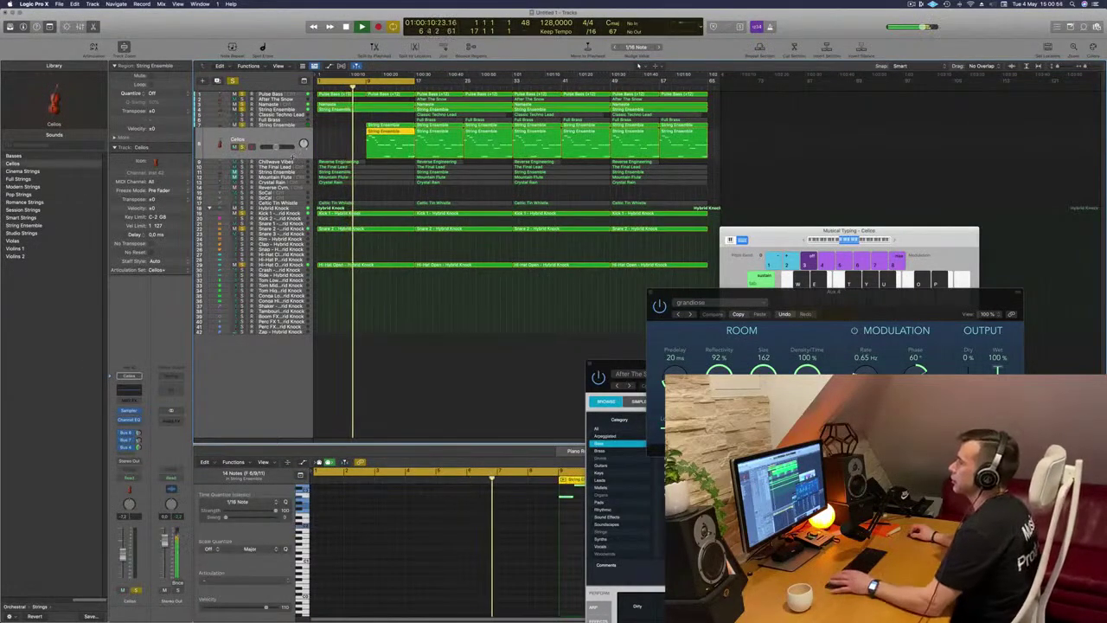
Solo the Chillwave Vibes track and move its first Reverse Engineering region to start at bar 5
click(289, 162)
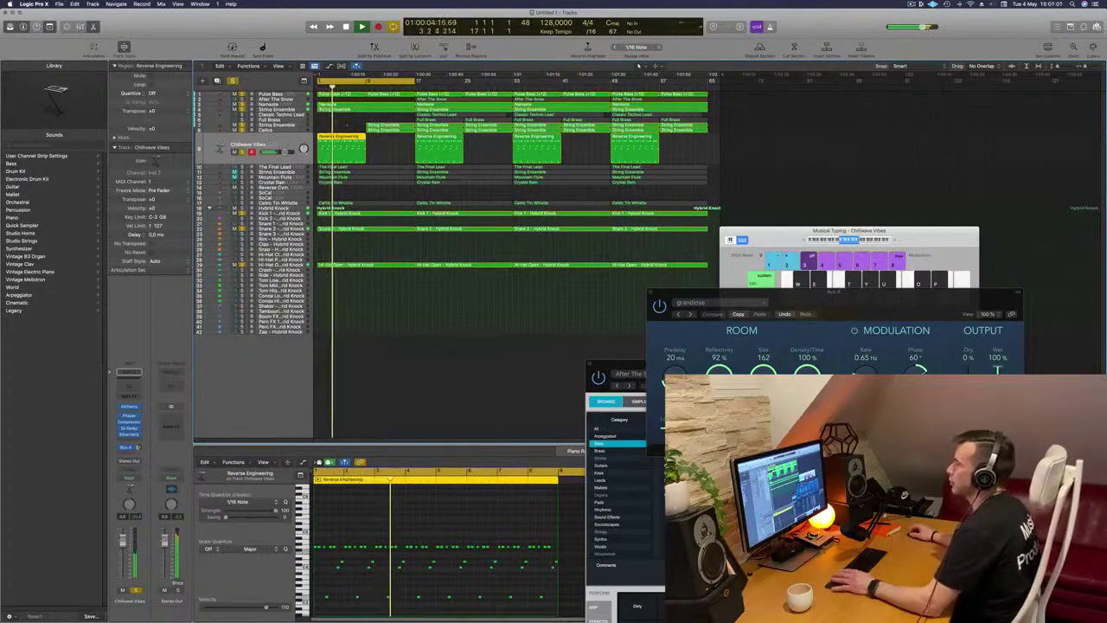
key(Return)
drag(349, 143, 368, 138)
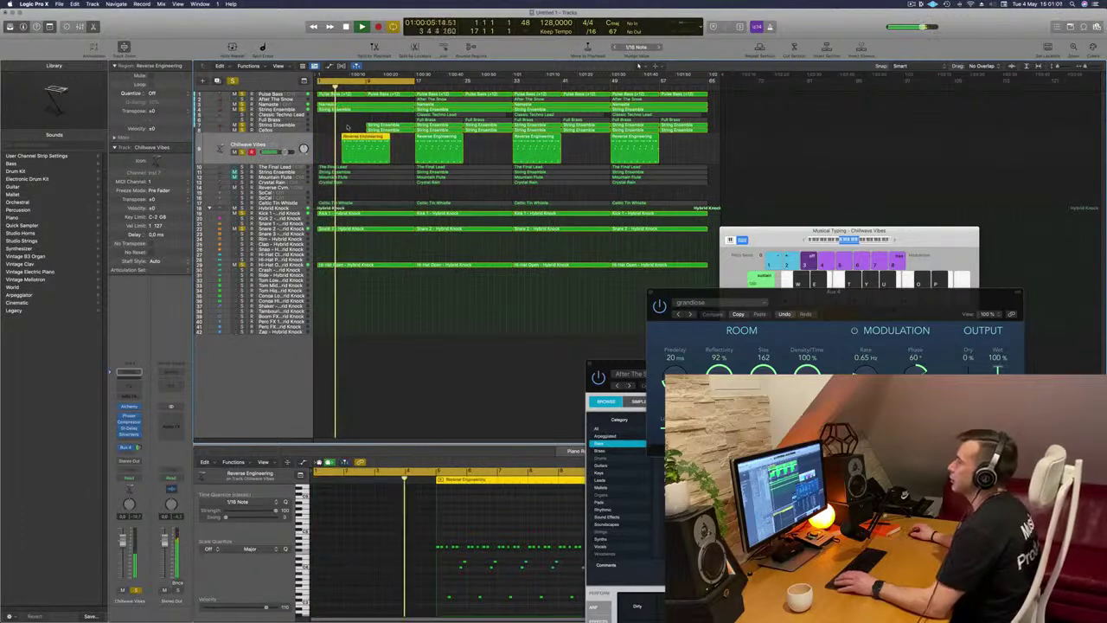
scroll(349, 124, right, 3)
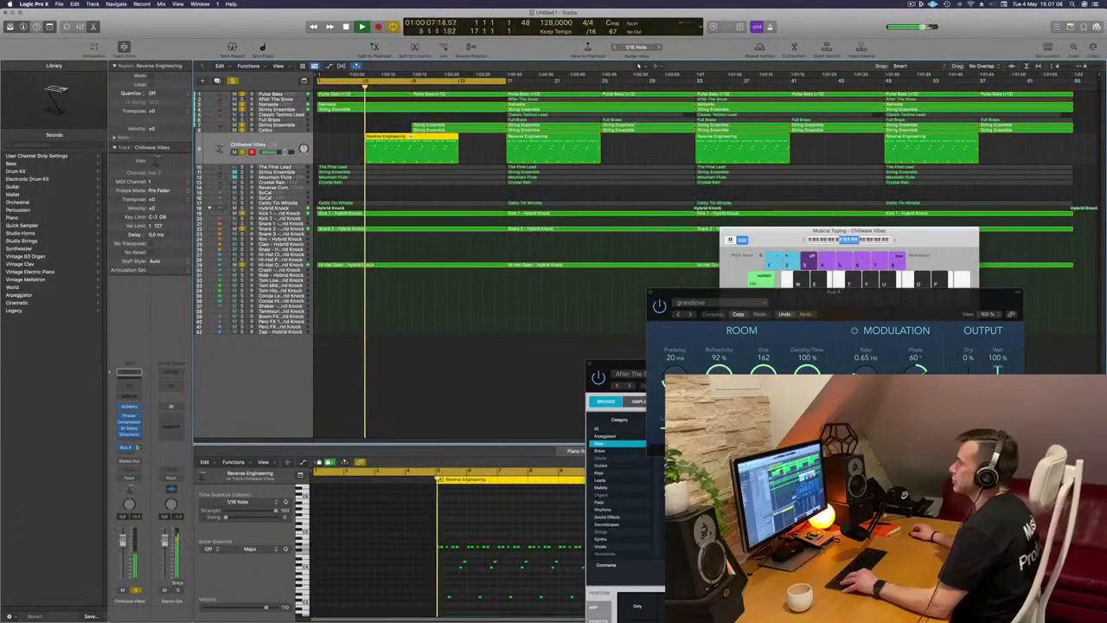
Split the moved Reverse Engineering region at bar 9 and copy one half to bar 13
super+double_click(410, 142)
key(Delete)
drag(388, 147, 479, 147)
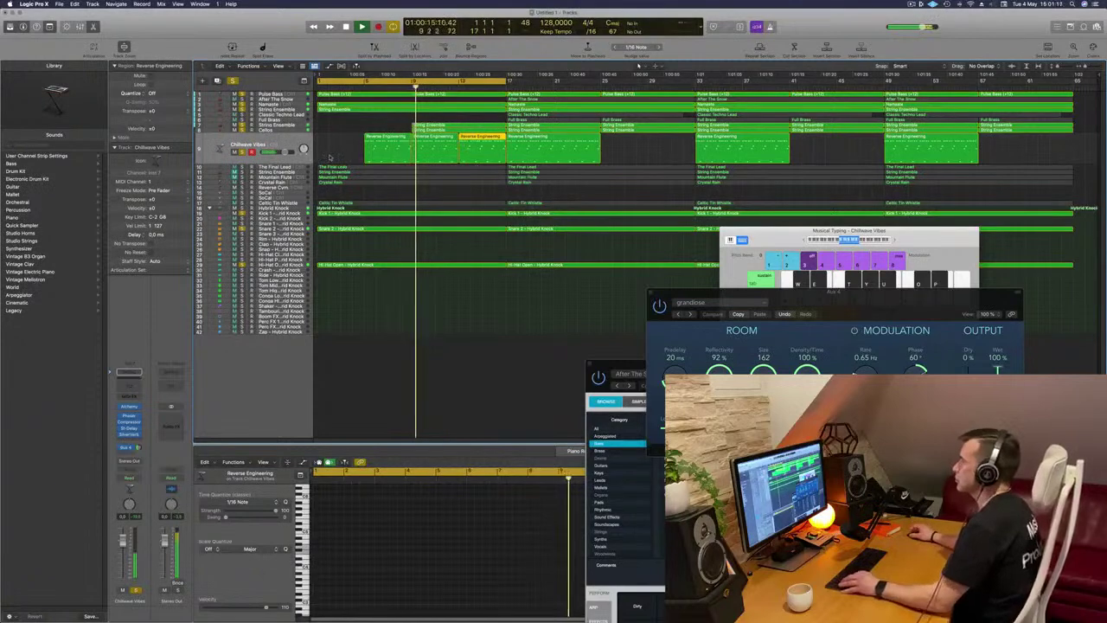
Solo The Final Lead with its volume turned fully down, and move the track below Celtic Tin Whistle
click(292, 125)
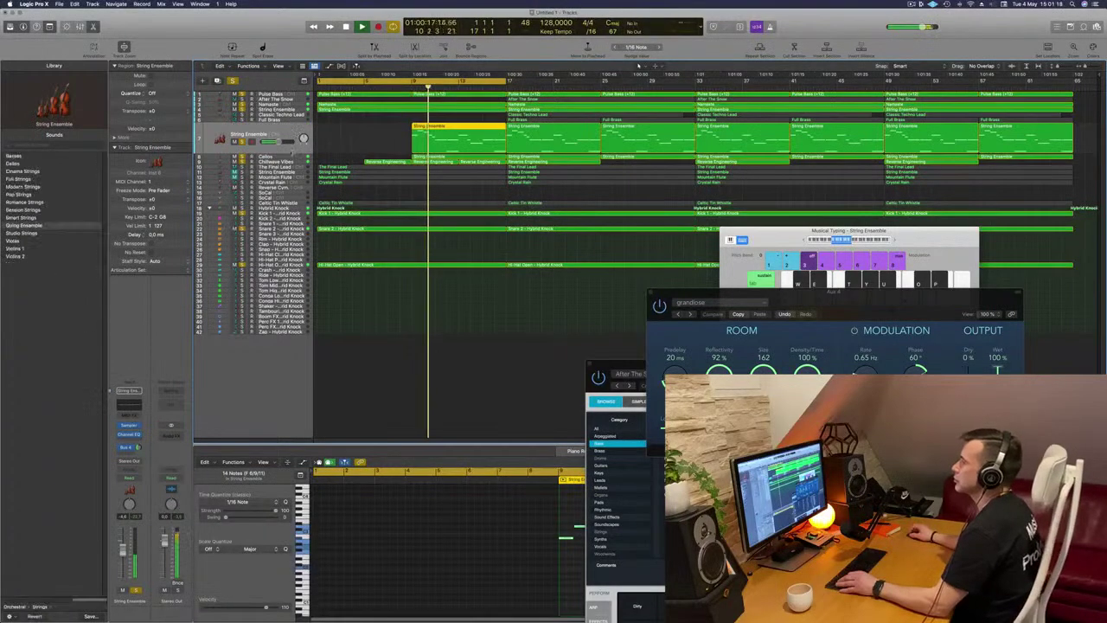
click(294, 156)
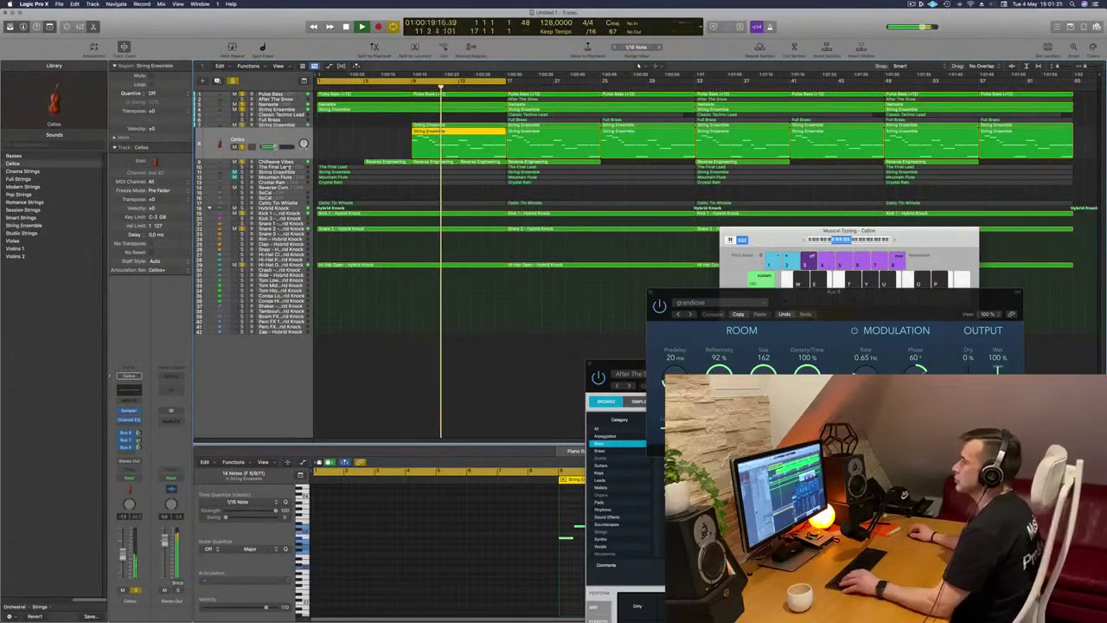
click(262, 167)
key(Return)
click(242, 157)
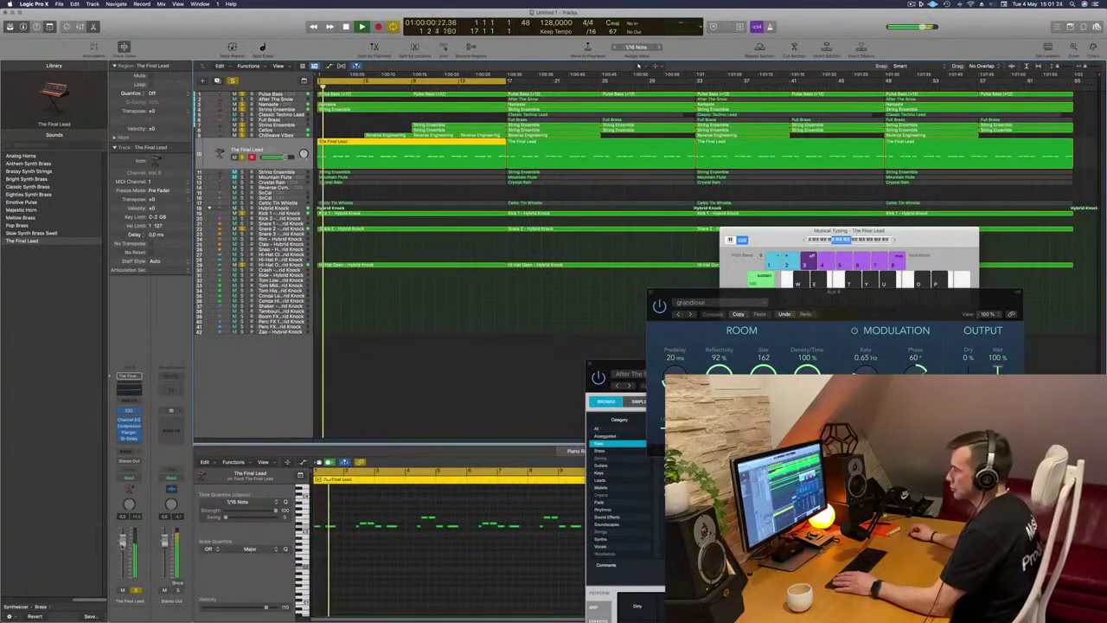
key(Return)
drag(285, 158, 259, 186)
key(Return)
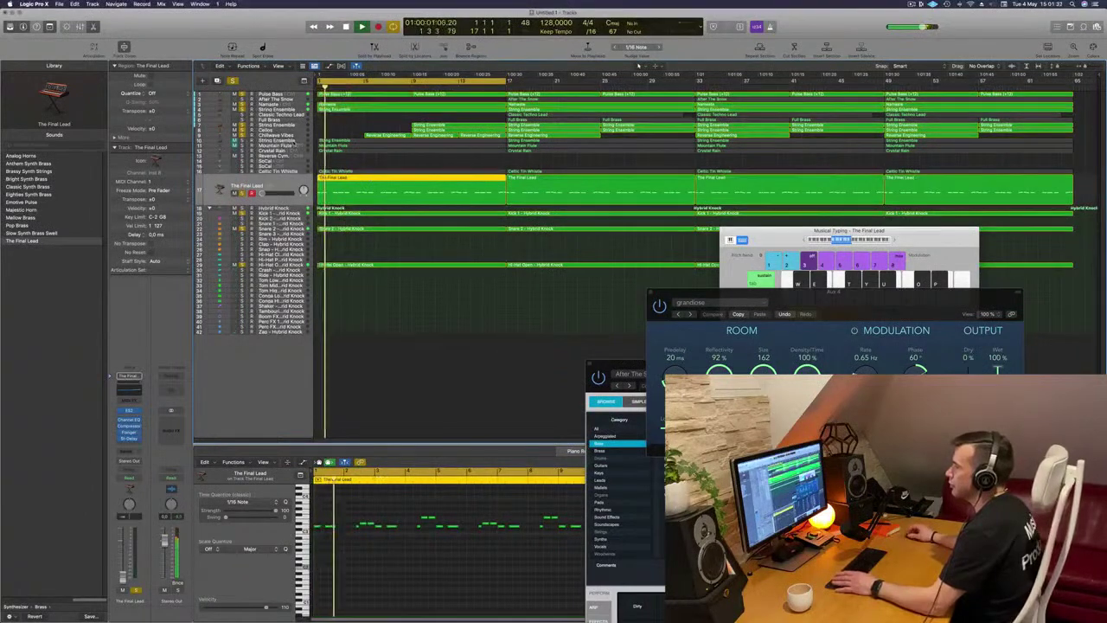
Audition the muted String Ensemble track in solo, turn its volume fully down and move it above The Final Lead
click(295, 142)
key(Return)
click(242, 157)
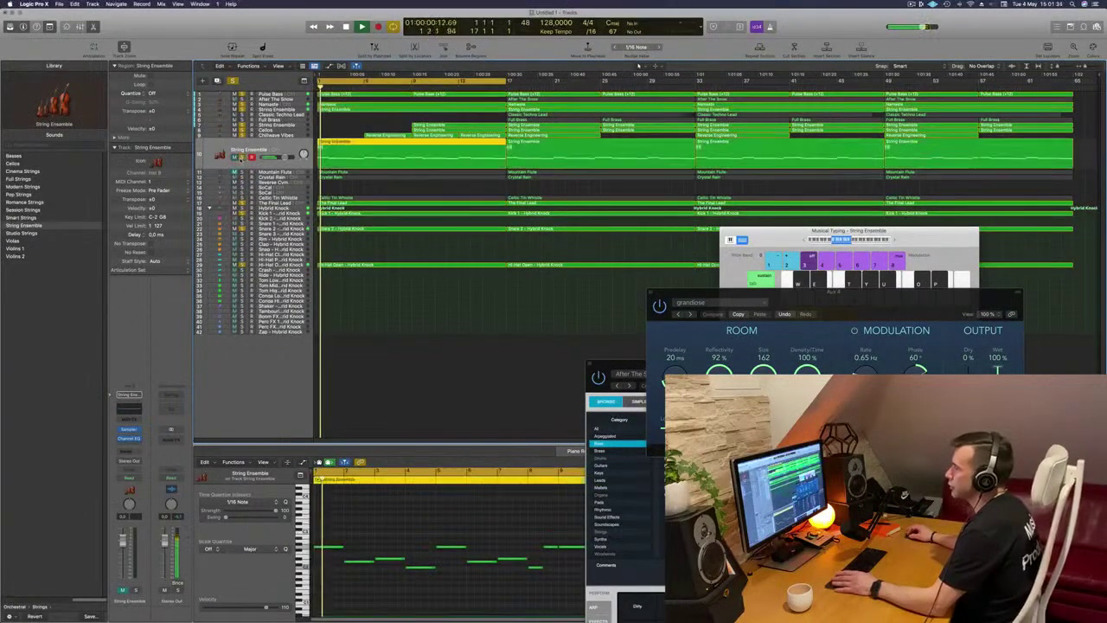
key(space)
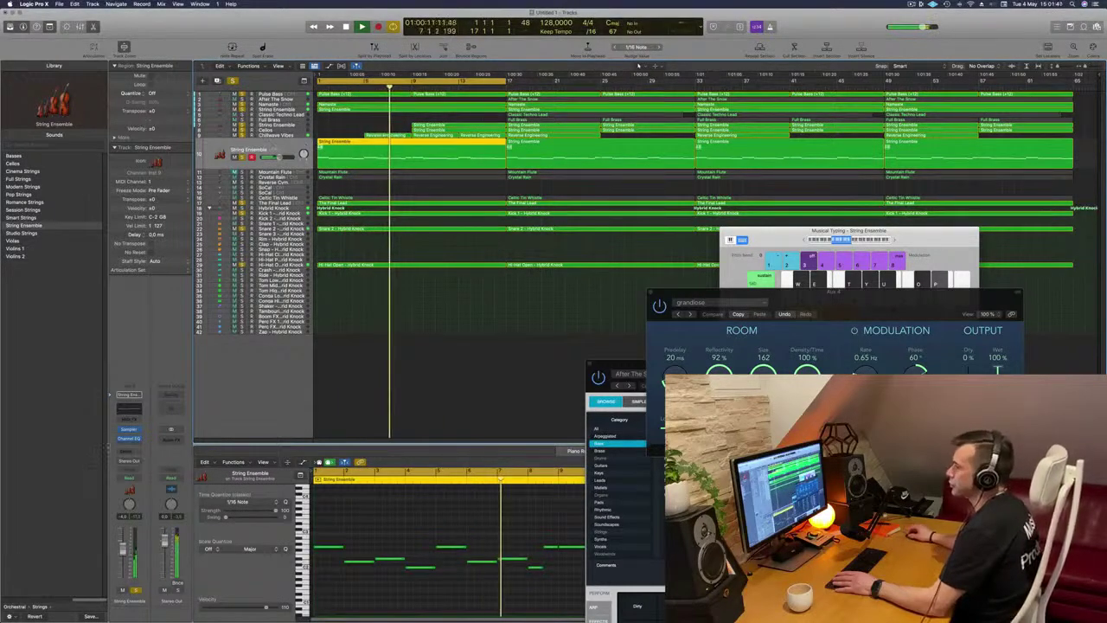
key(Return)
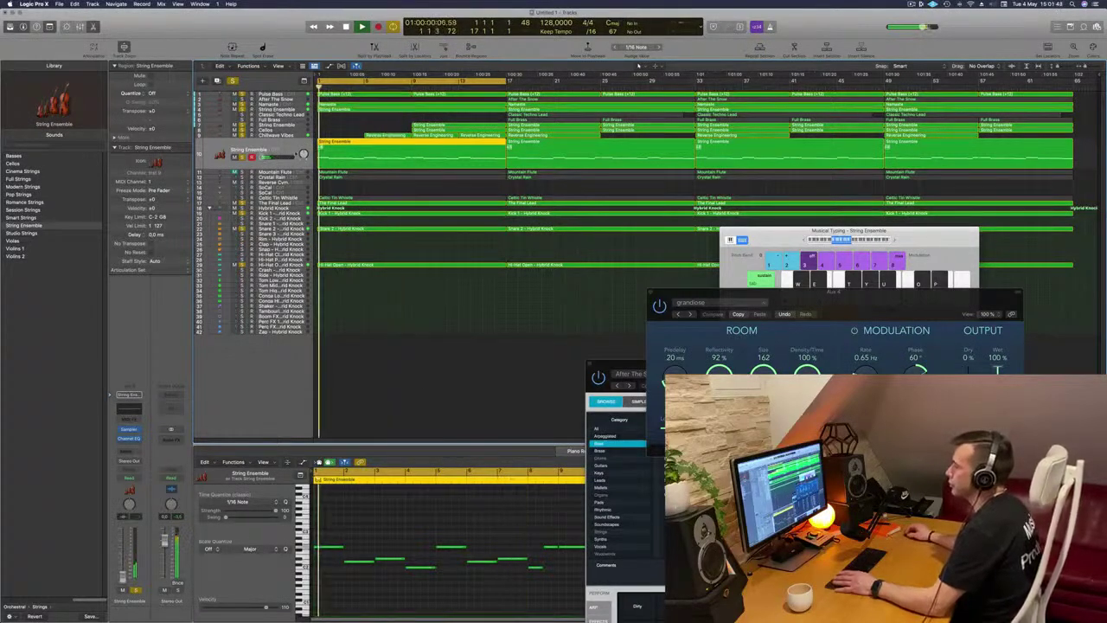
drag(296, 149, 251, 209)
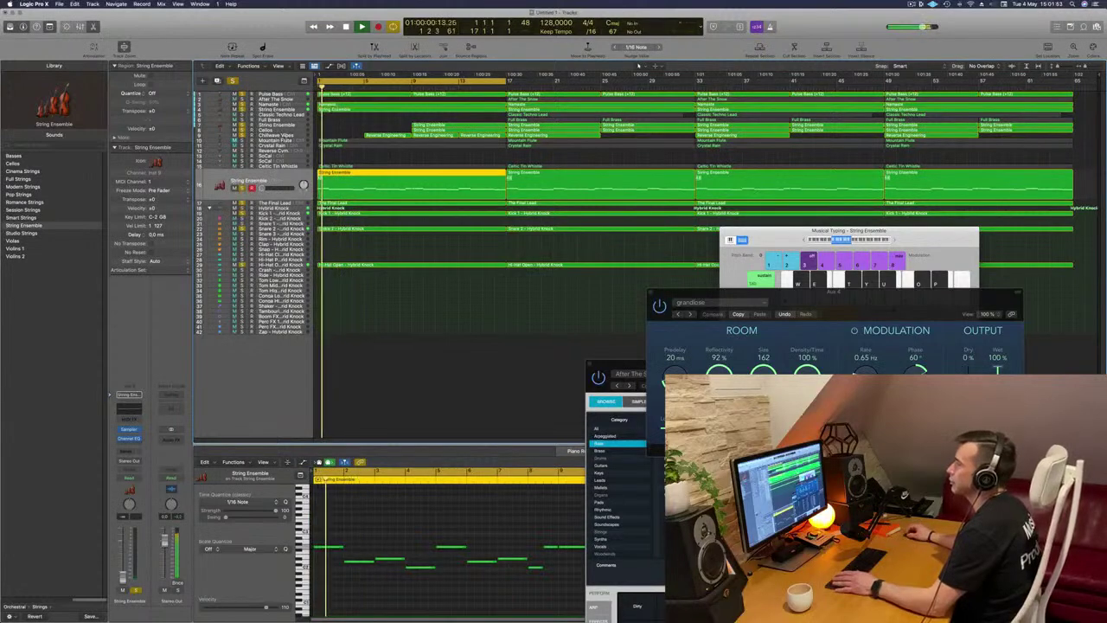
Solo the Mountain Flute track from the start and move it below The Final Lead
click(284, 141)
key(Return)
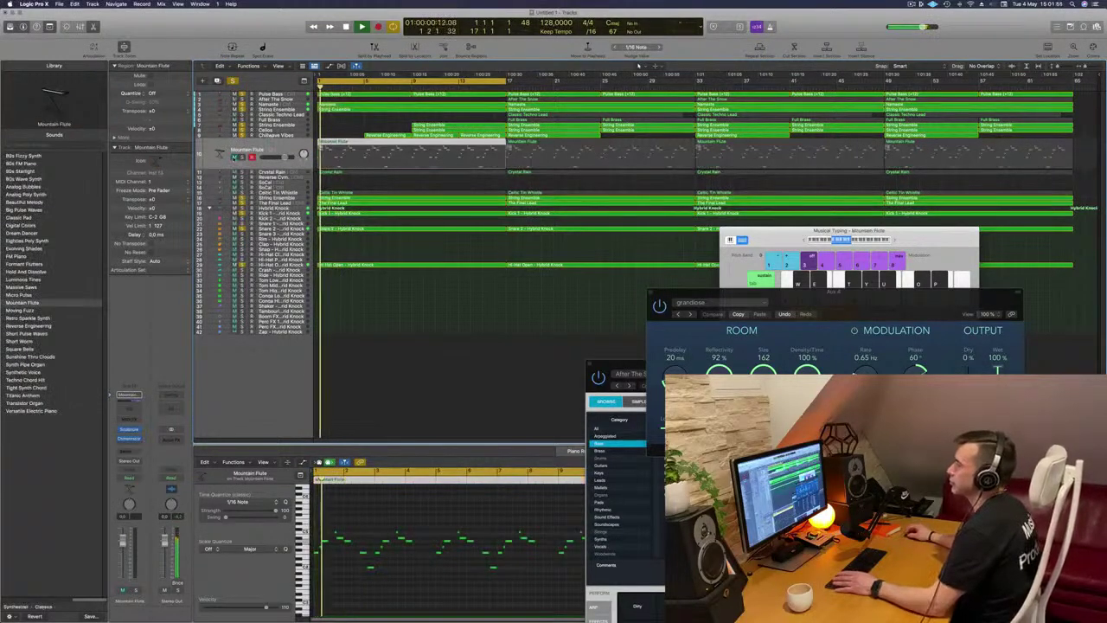
click(242, 157)
drag(285, 157, 282, 206)
Audition Crystal Rain from the start and move the track below Mountain Flute
click(208, 140)
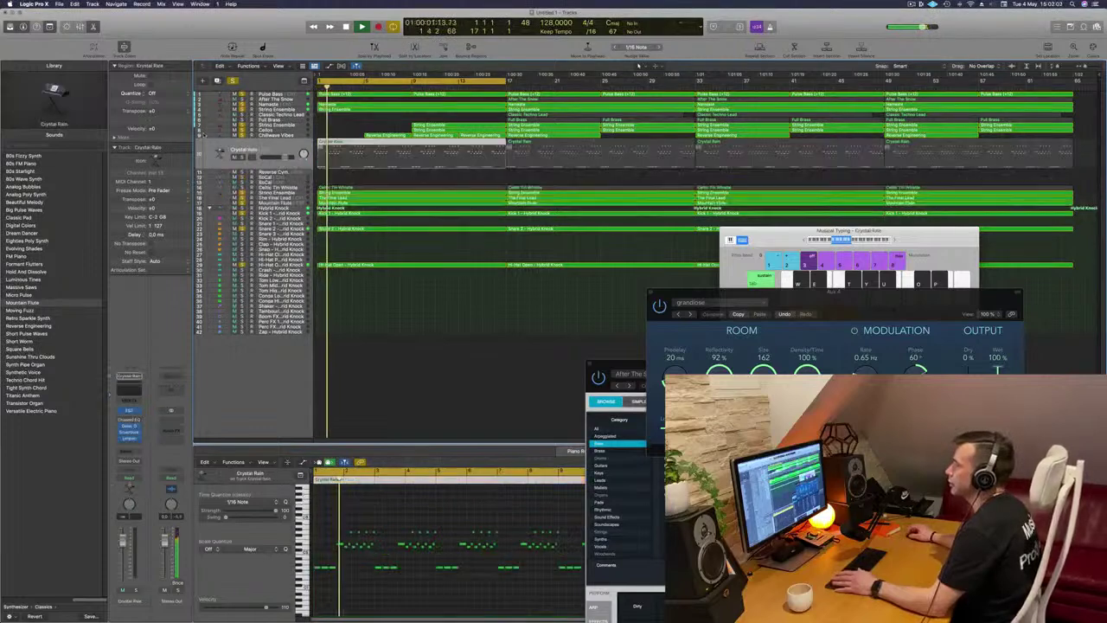
key(Return)
click(243, 157)
click(243, 157)
drag(286, 148, 294, 190)
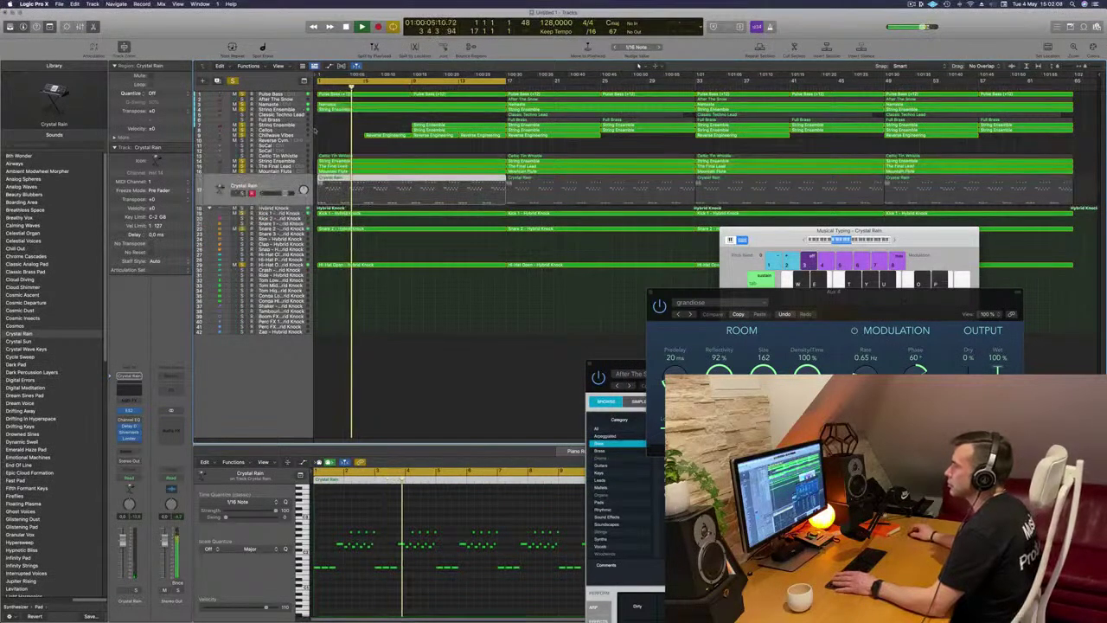
Audition Celtic Tin Whistle from the start and move the track between Mountain Flute and Crystal Rain
click(288, 158)
key(Return)
key(s)
key(s)
drag(288, 162, 288, 200)
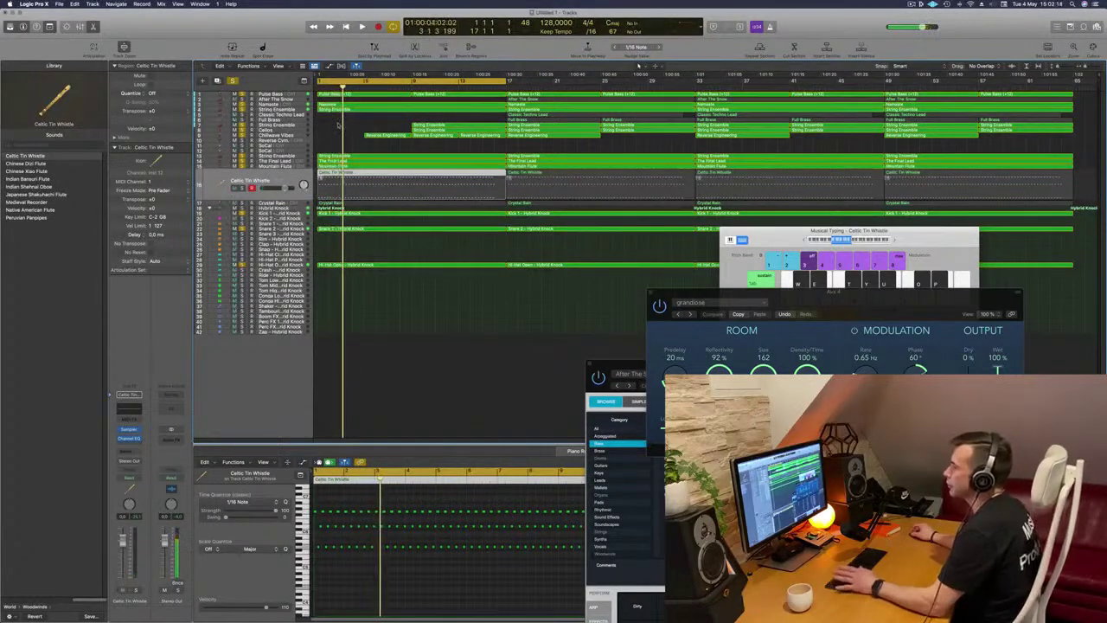
Clear all track solos and turn the volumes of Celtic Tin Whistle and Crystal Rain fully down
click(343, 138)
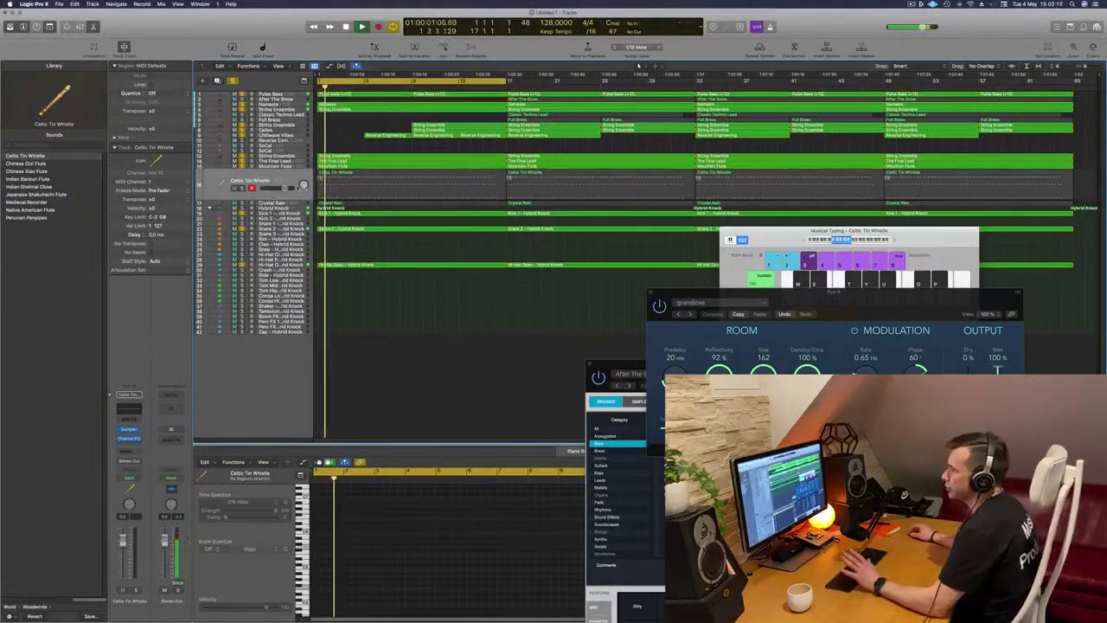
click(235, 81)
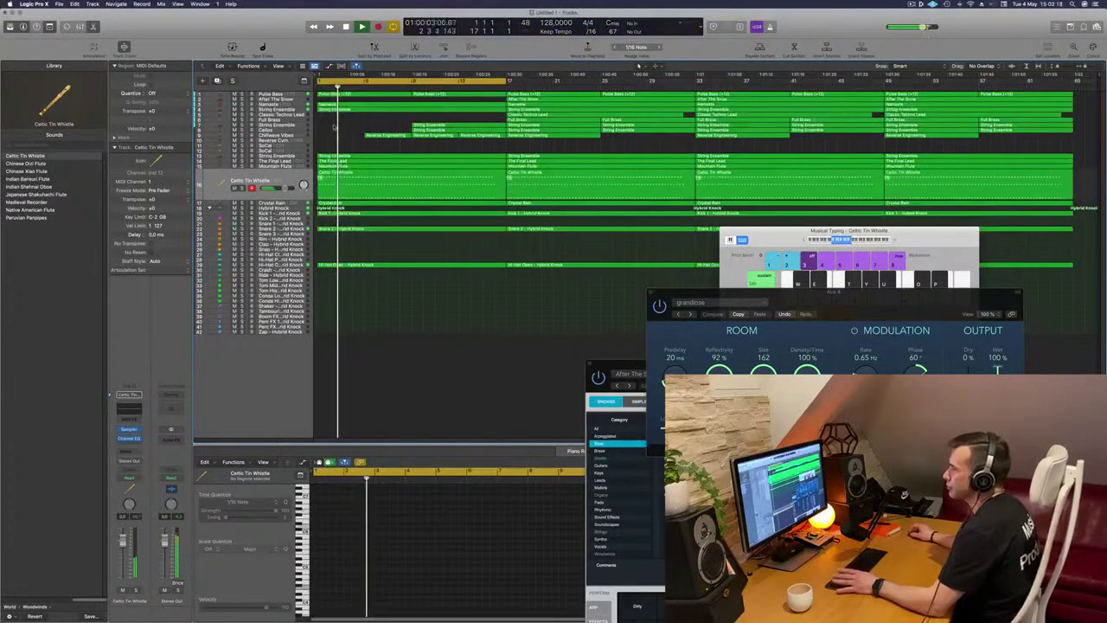
click(389, 175)
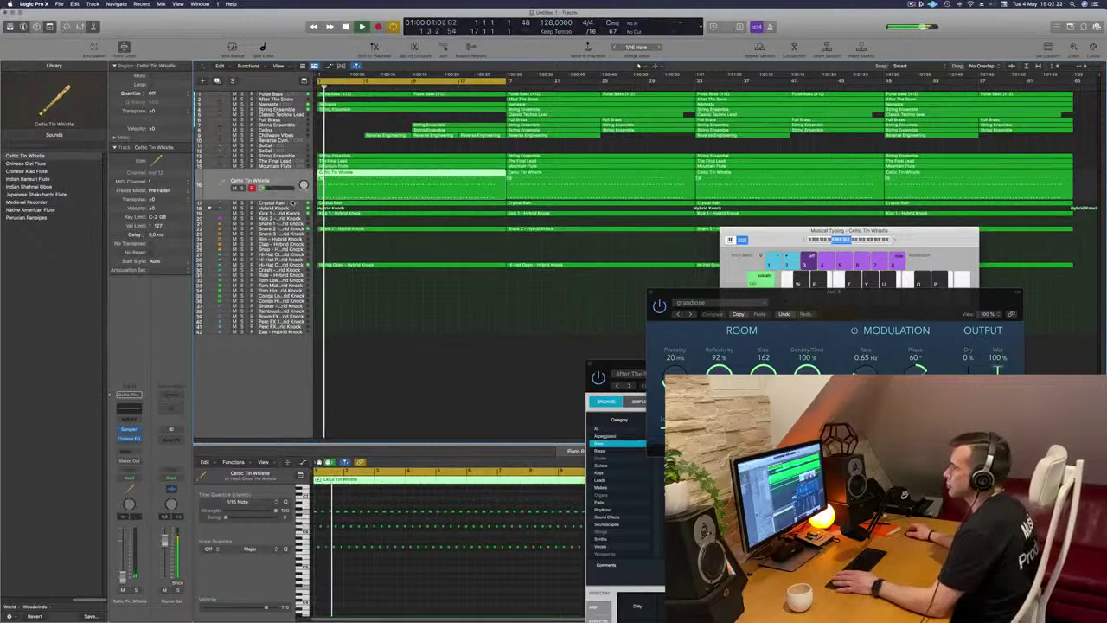
click(292, 203)
key(Return)
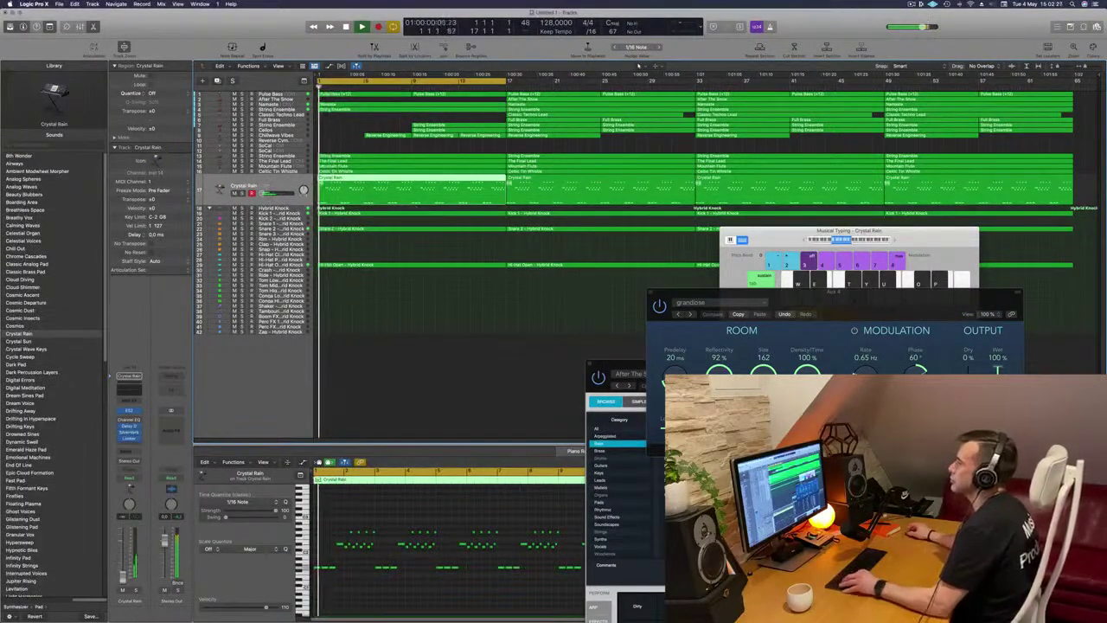
Close the Aux 4 reverb plug-in window and move the Musical Typing keyboard further clear of the regions
click(911, 4)
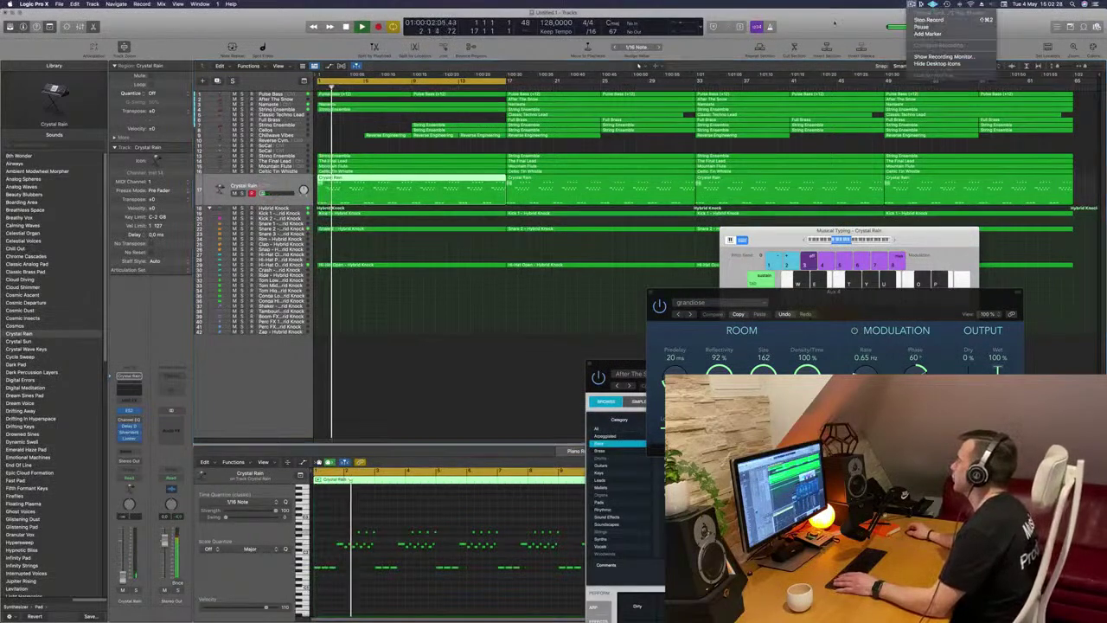
click(829, 23)
click(463, 325)
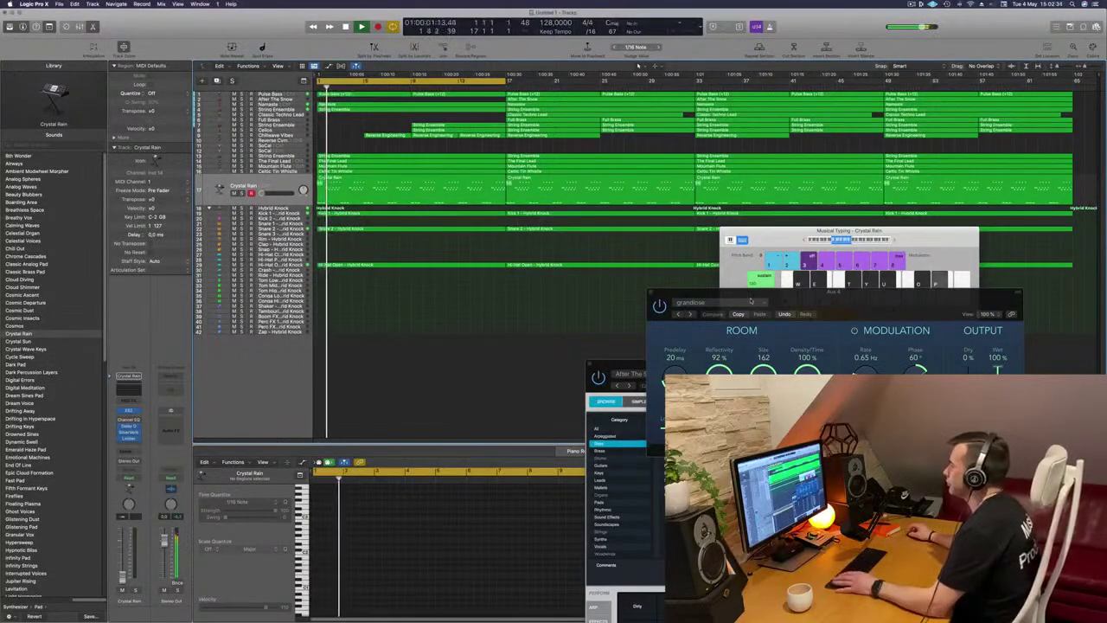
drag(787, 297, 587, 312)
click(450, 305)
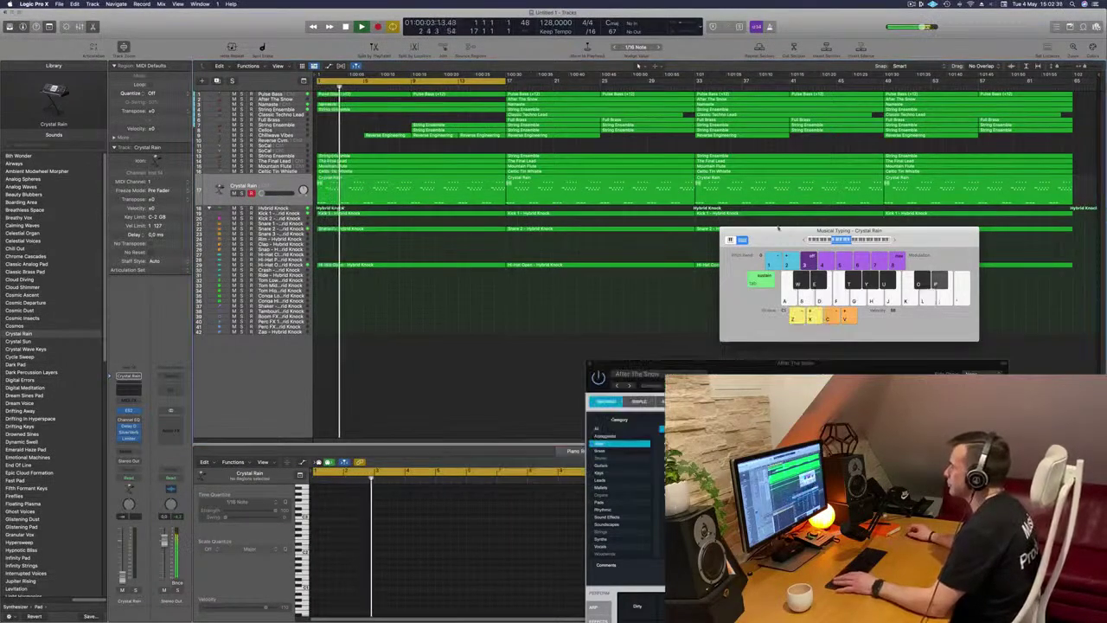
drag(861, 257, 941, 278)
Copy the first Hi-Hat Open region of Hybrid Knock to the Crash track at bar 1
key(Return)
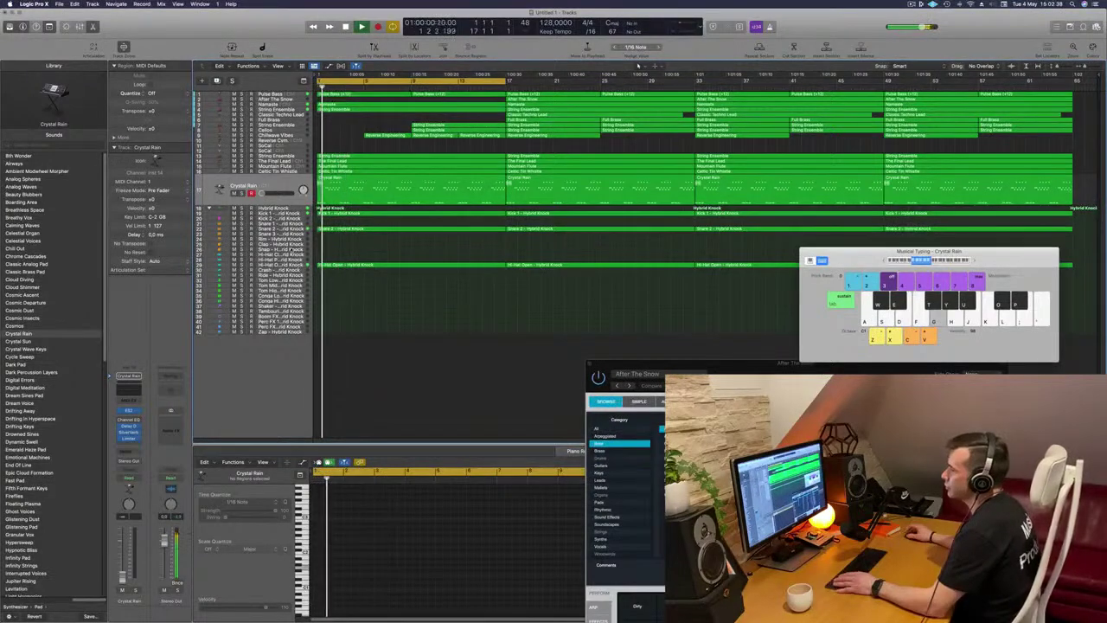
click(332, 265)
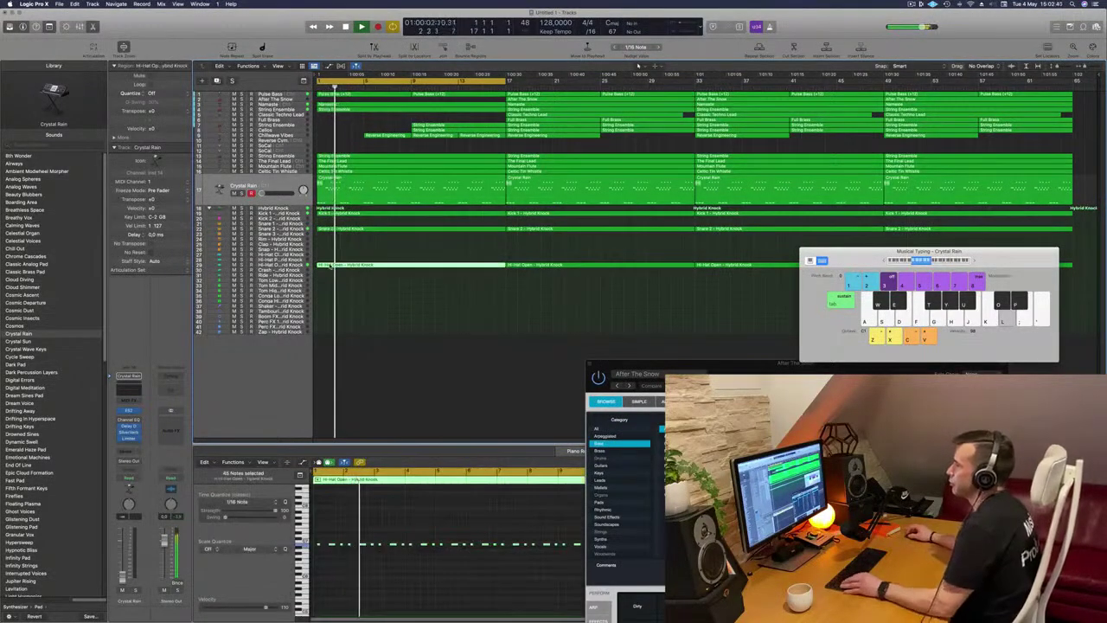
drag(331, 265, 332, 271)
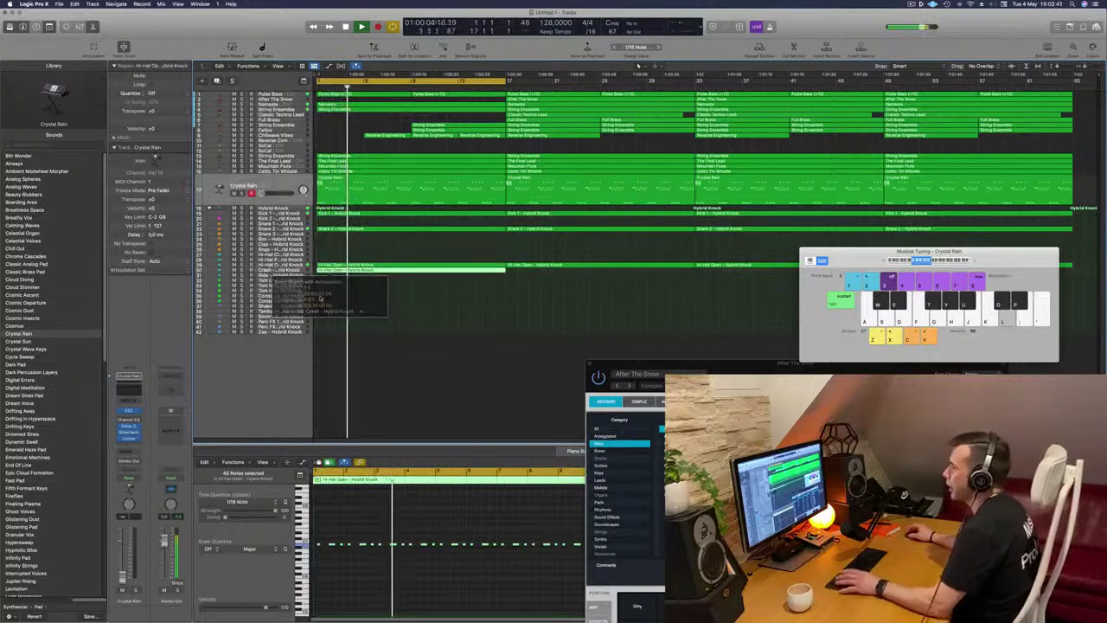
key(space)
Delete all but the first two notes of the Crash region, and shorten and reposition the second note
scroll(336, 537, down, 8)
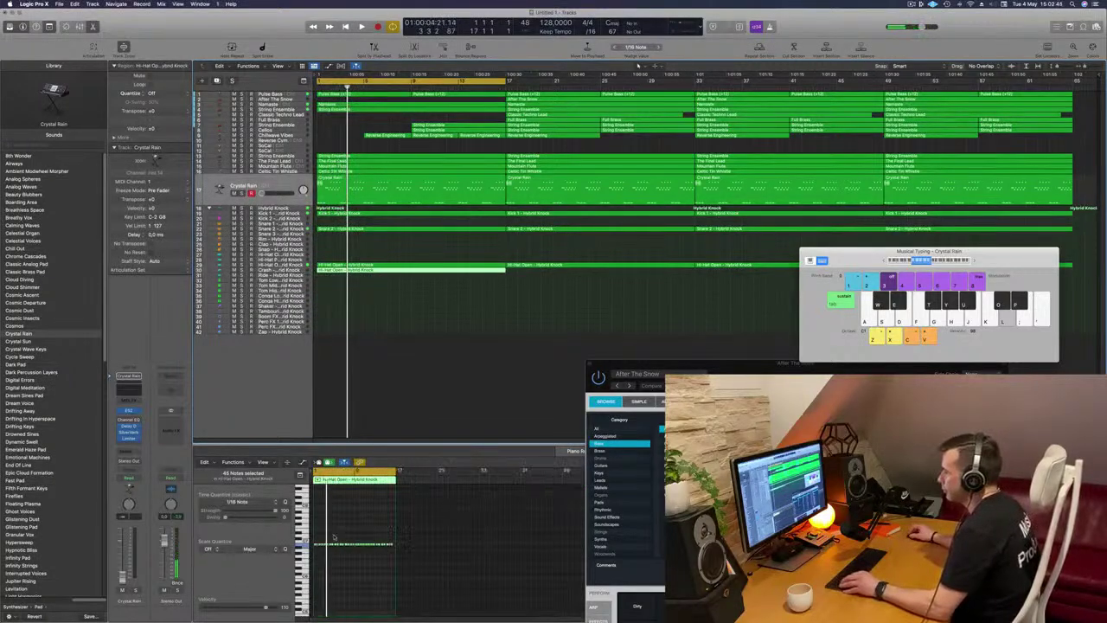
click(411, 551)
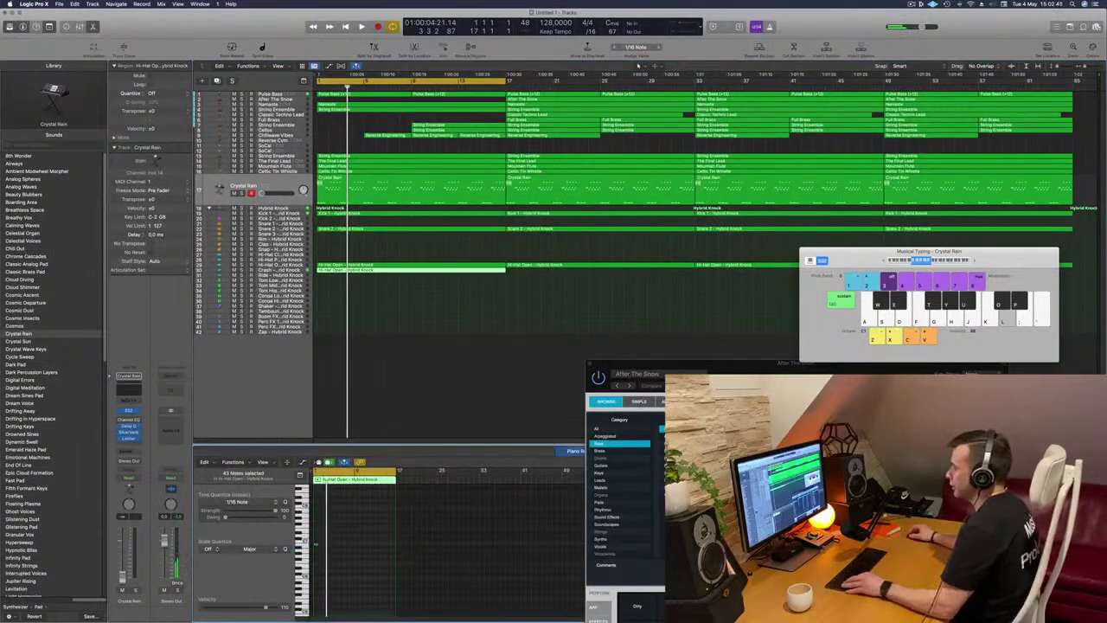
scroll(337, 536, up, 3)
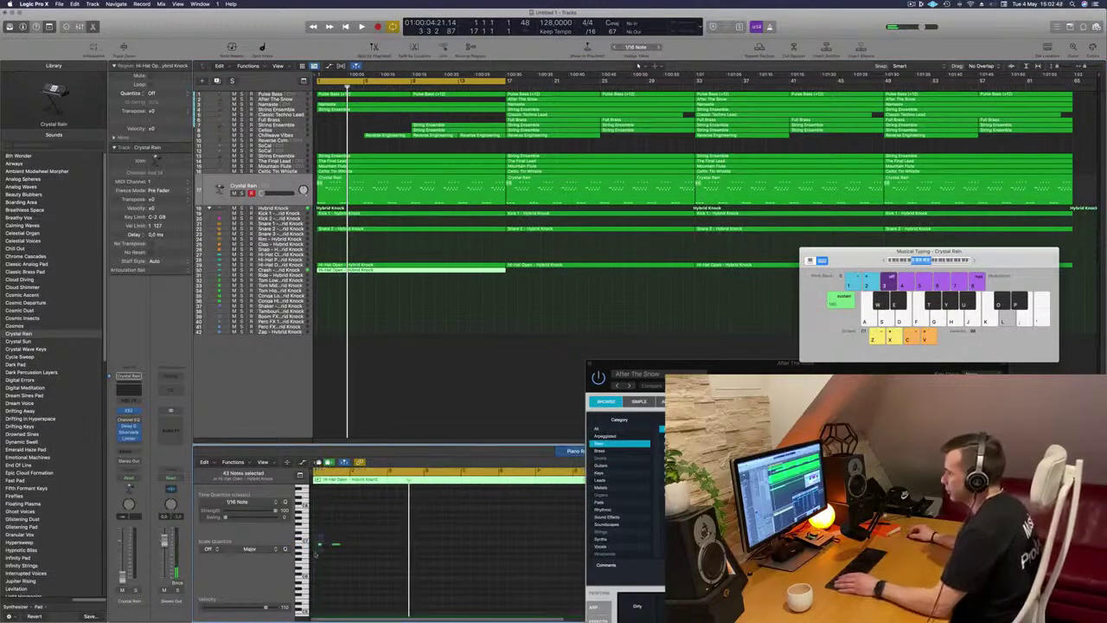
key(space)
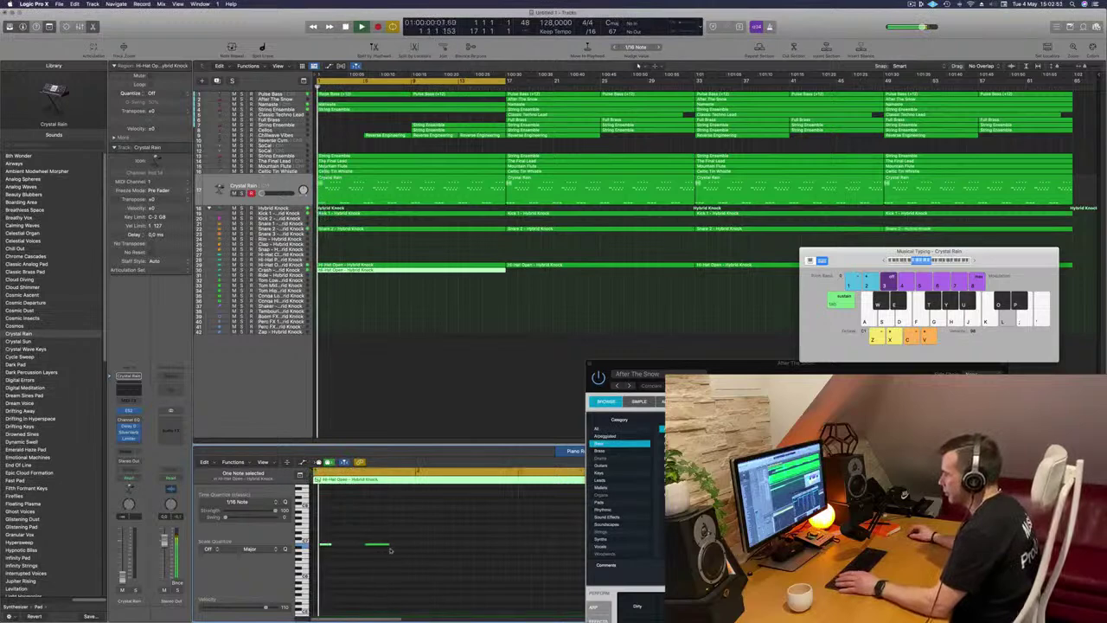
drag(388, 545, 368, 548)
mouse_move(374, 547)
mouse_down()
mouse_move(350, 550)
mouse_move(381, 559)
mouse_up()
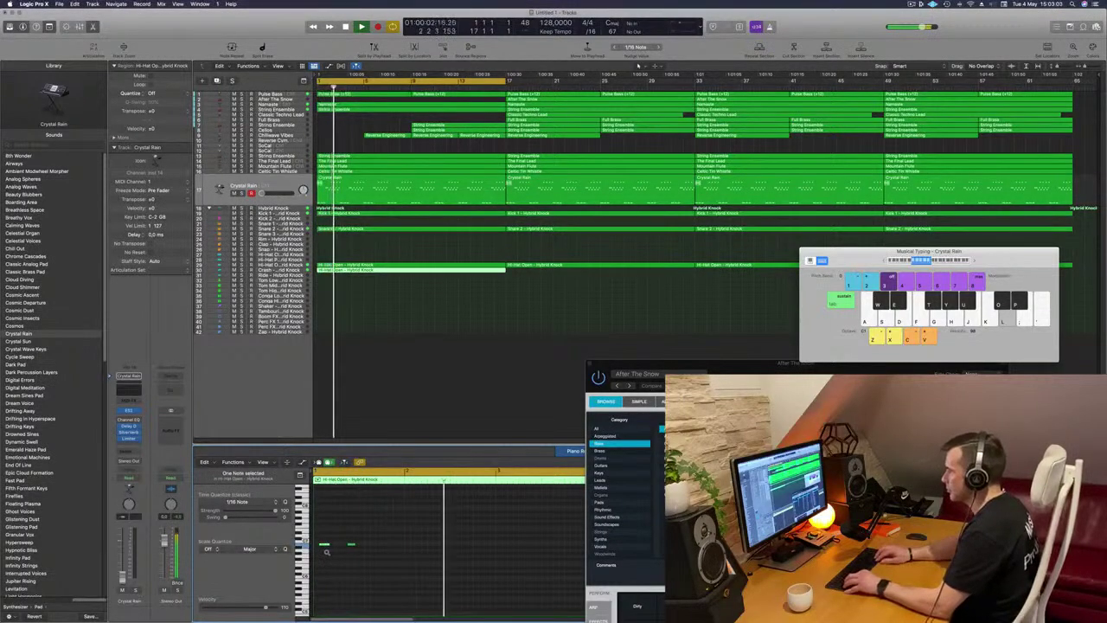
drag(318, 521, 384, 569)
key(space)
key(space)
drag(330, 545, 372, 545)
key(space)
key(space)
scroll(343, 534, left, 3)
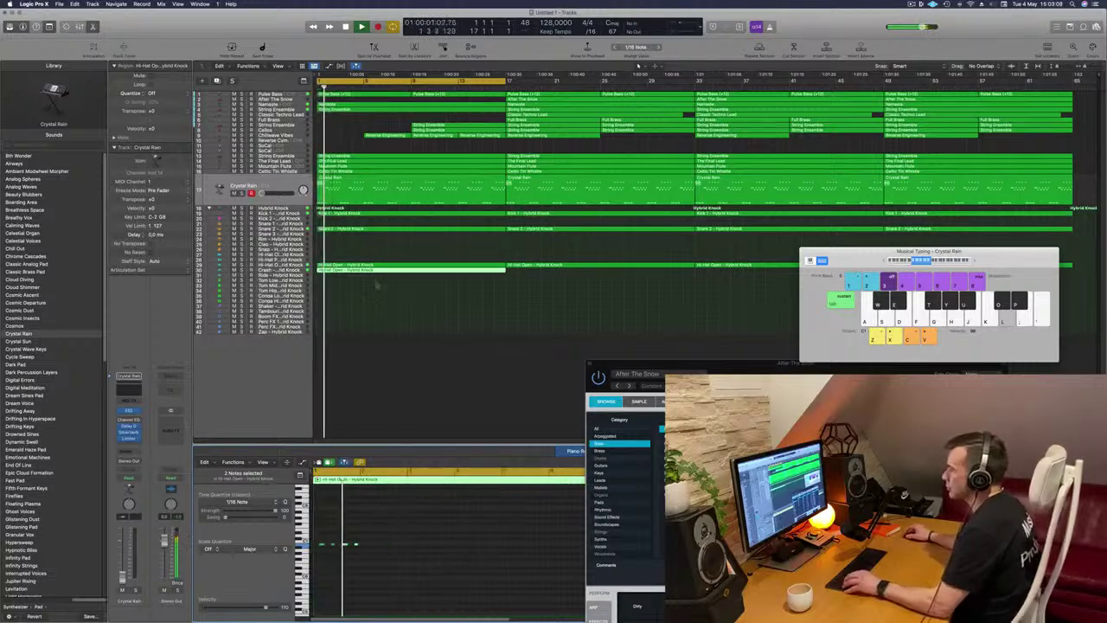
scroll(340, 247, up, 3)
key(Return)
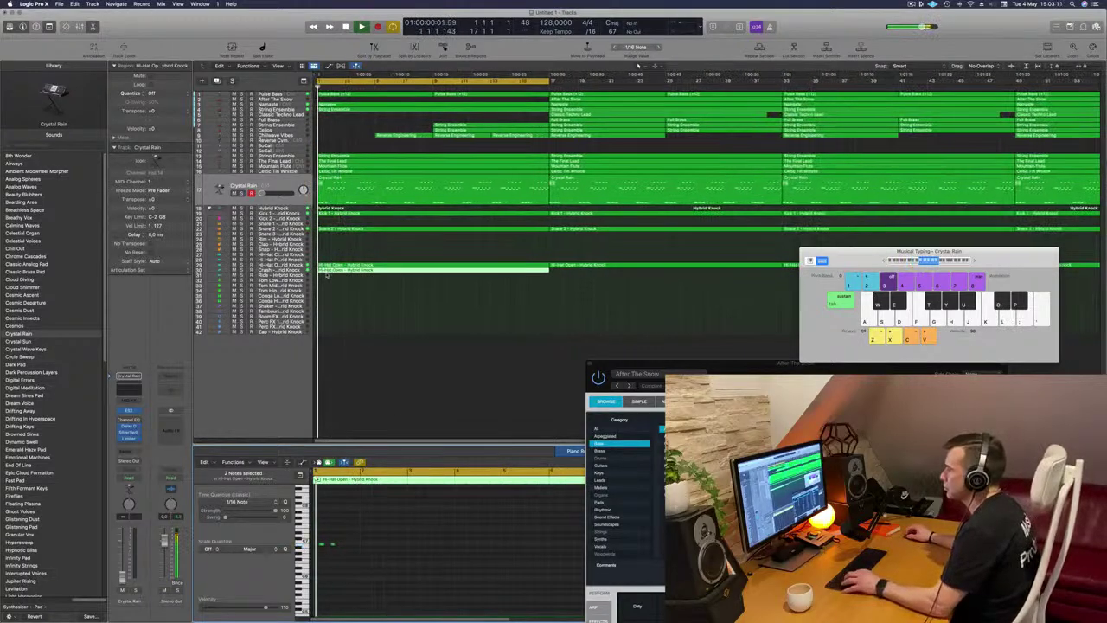
Split the Crash region at bar 2 and delete the part after bar 1
click(339, 270)
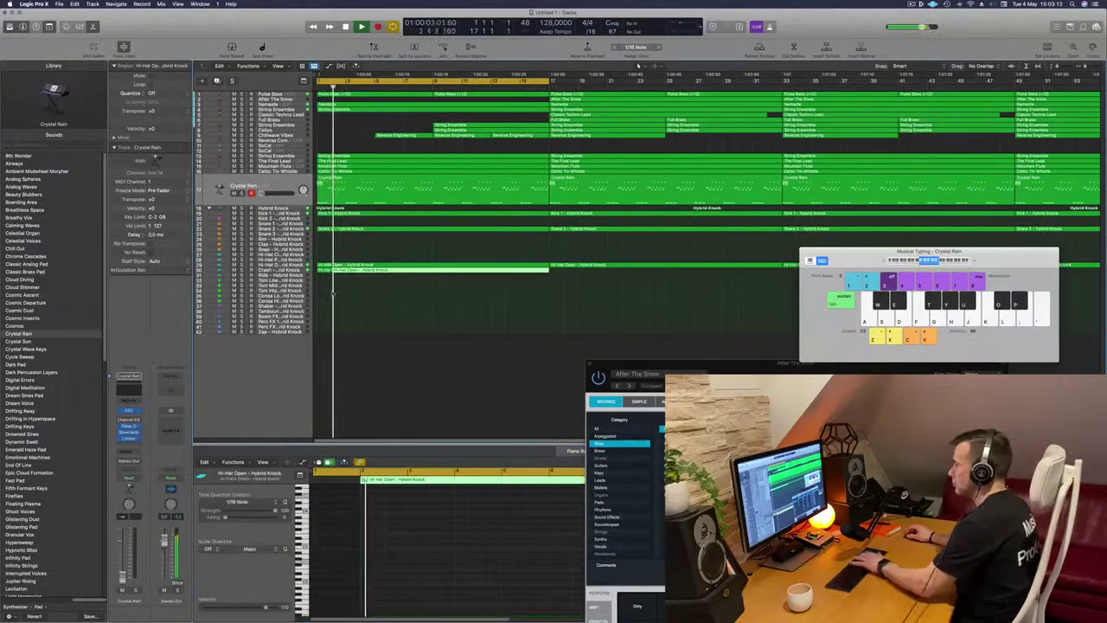
click(316, 288)
key(r)
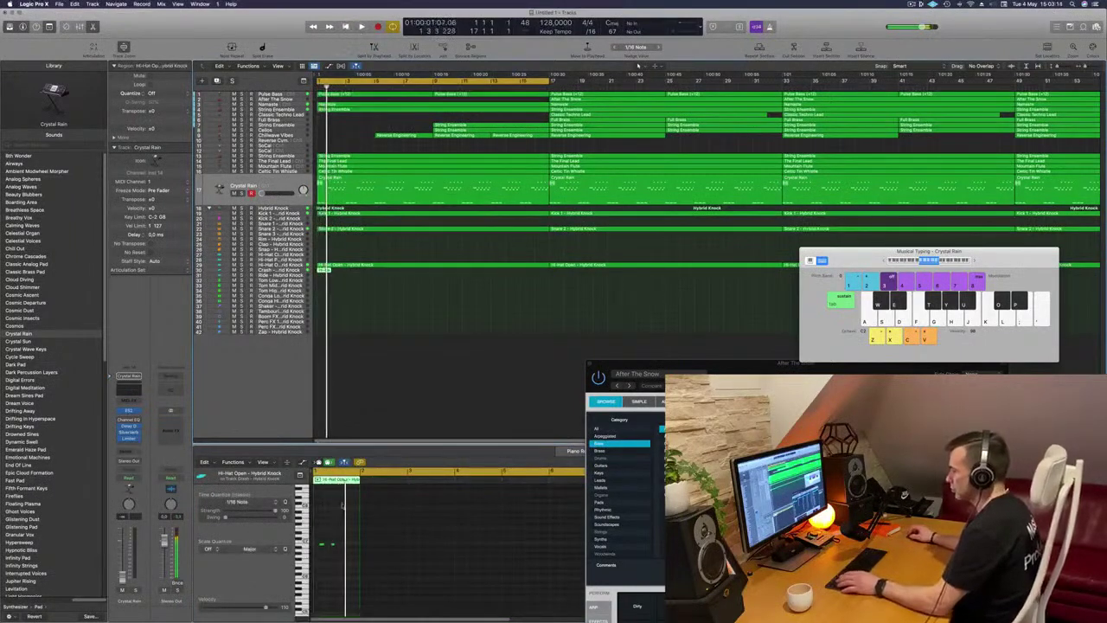
Copy the two crash notes into the second half of bar 1
scroll(348, 540, up, 3)
drag(375, 515, 375, 549)
key(space)
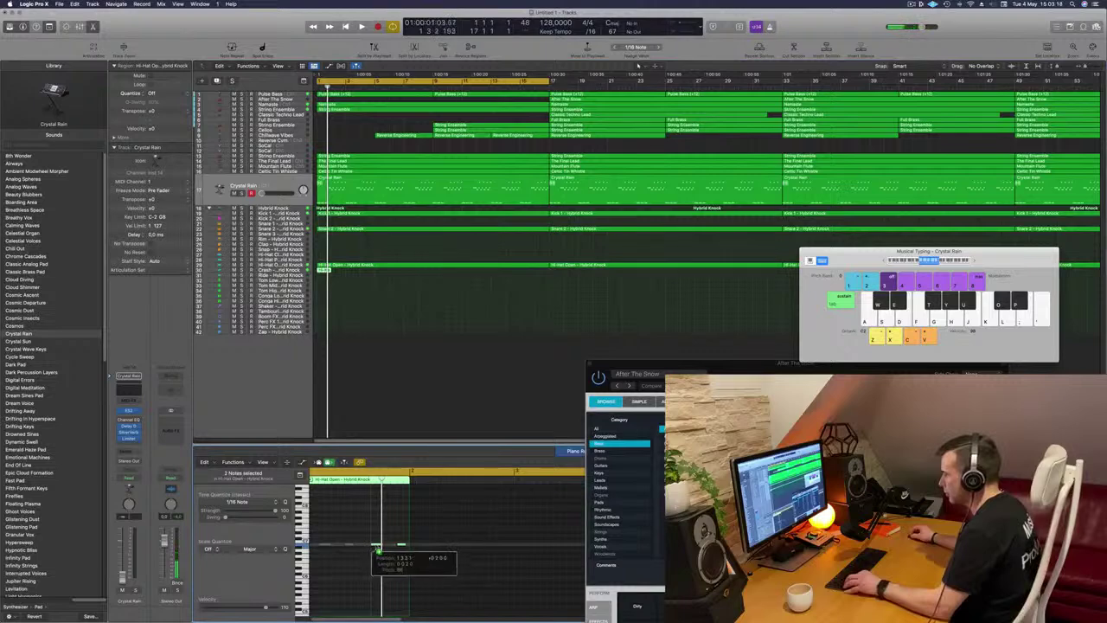
key(space)
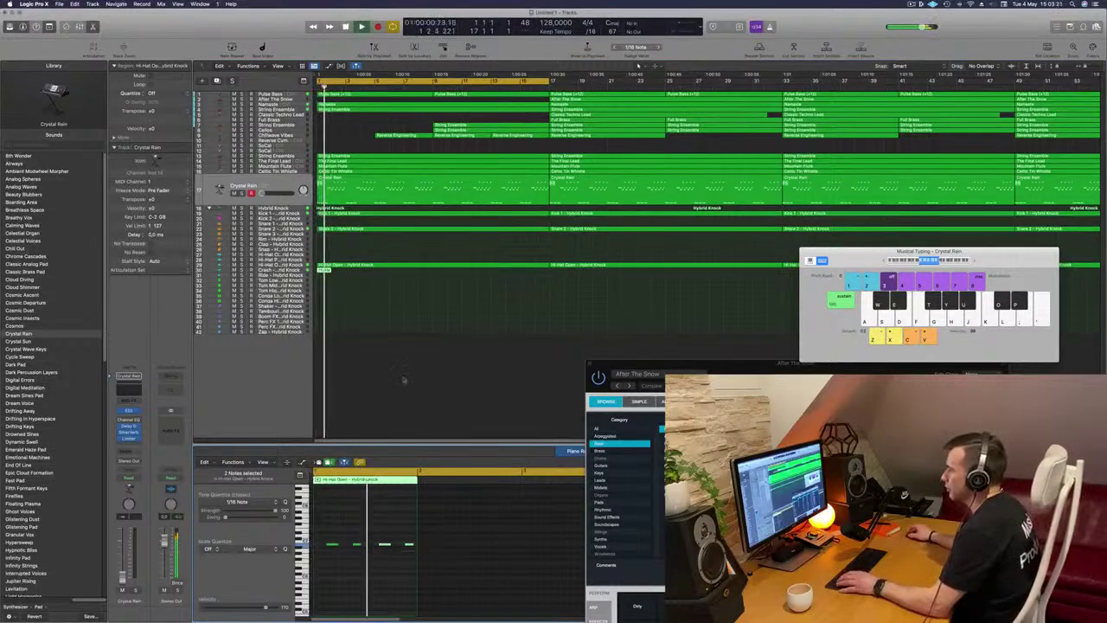
Repeat the crash notes until the pattern fills a two-bar region
key(super+r)
key(super+r)
key(super+r)
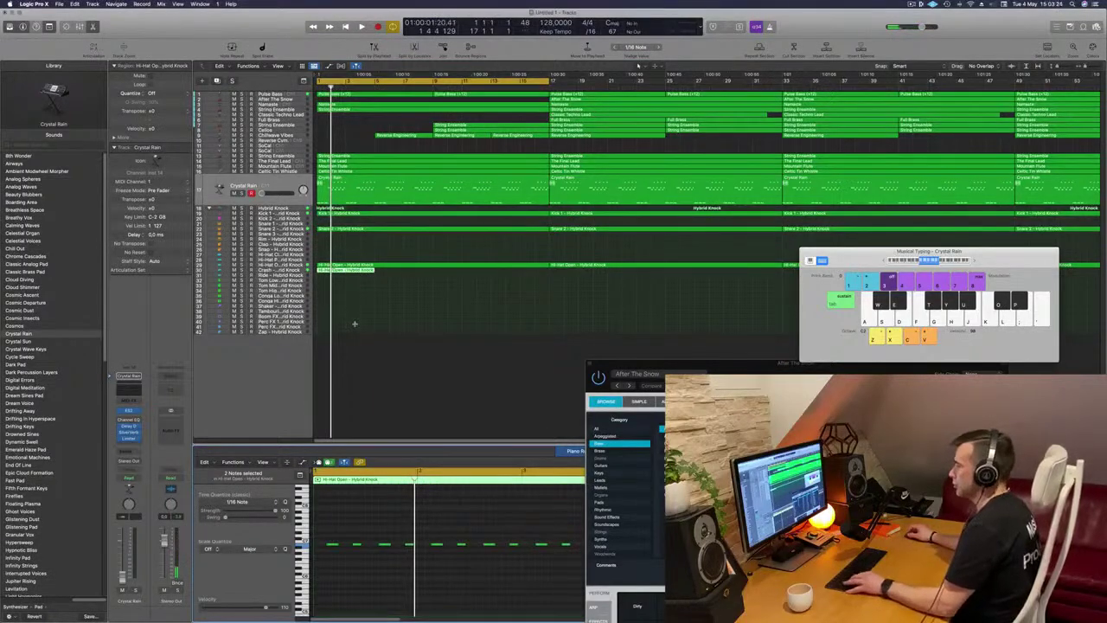
click(342, 297)
click(337, 271)
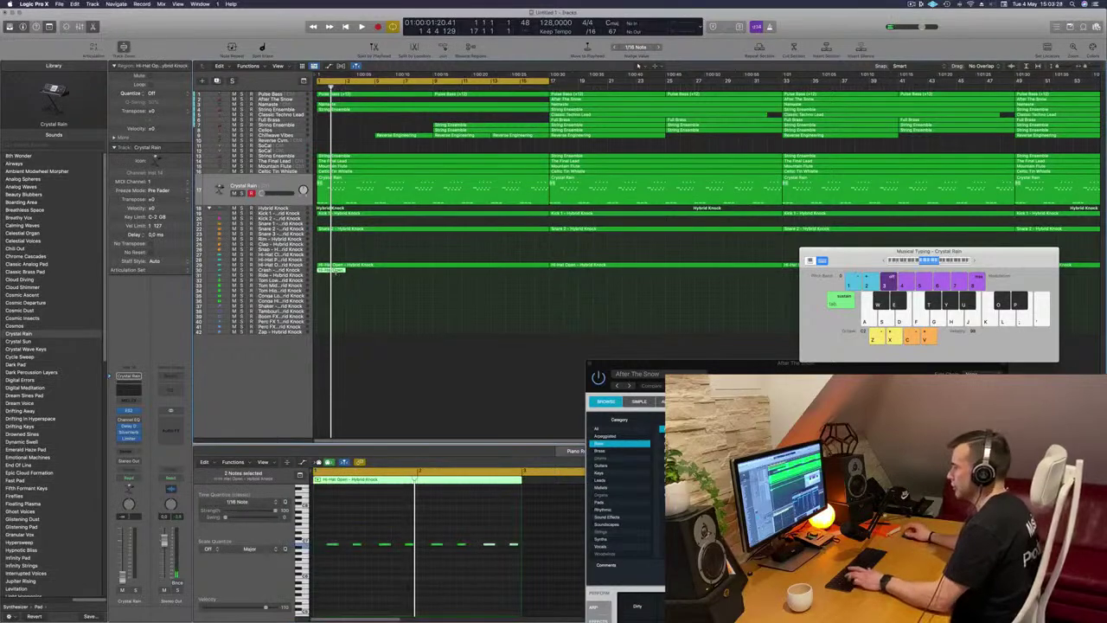
Repeat the two-bar Crash region along the track up to the song's end and move the Musical Typing keyboard below the regions
key(super+r)
key(super+r)
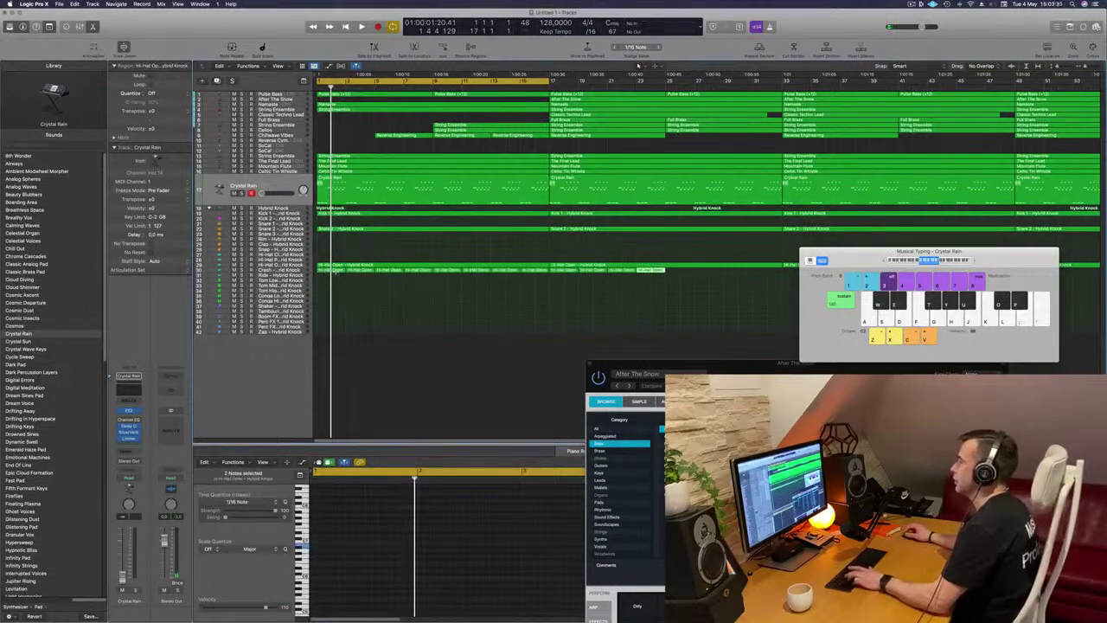
key(space)
key(super+Left)
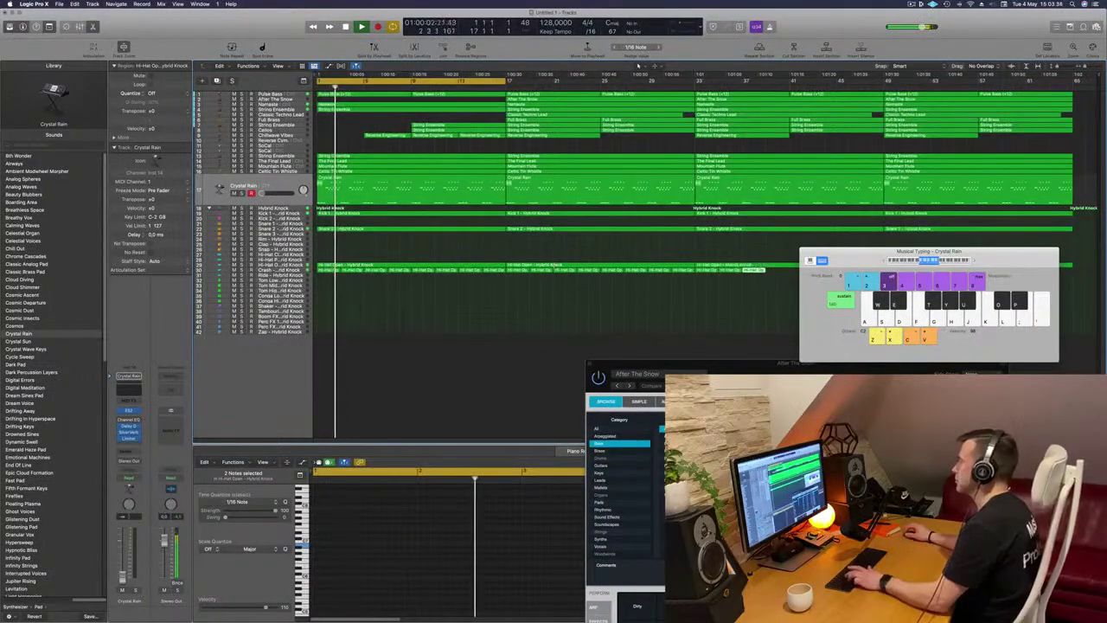
drag(1042, 261, 779, 427)
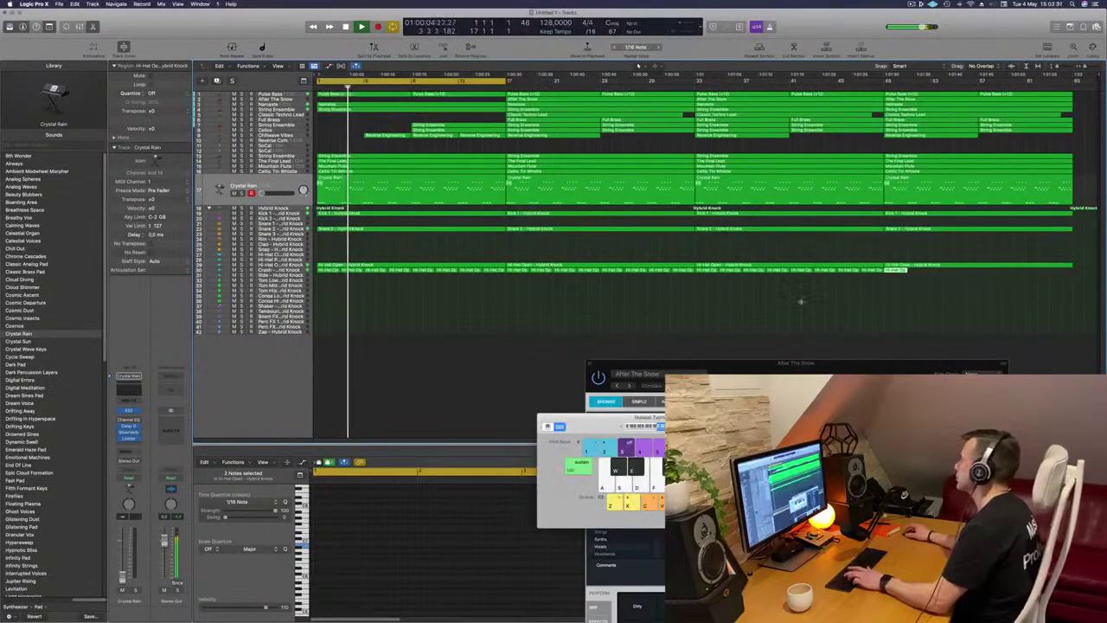
Copy the first Crash region to the Conga Low track at bar 1
click(331, 314)
key(Return)
drag(329, 268, 330, 300)
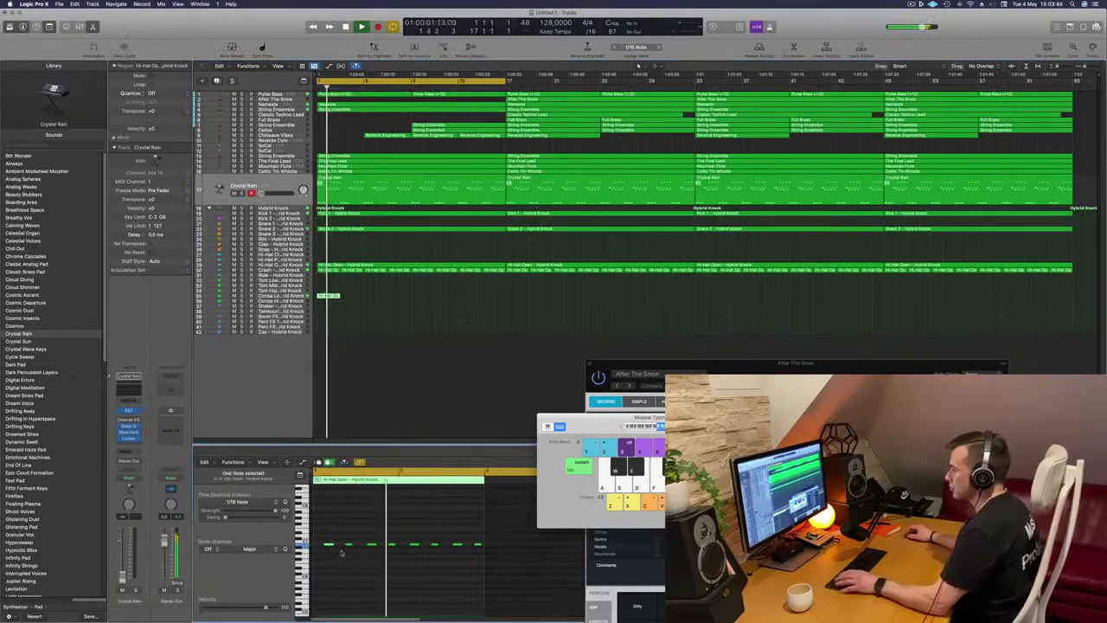
Select all notes in the Conga Low region and lower their pitch while auditioning the sound
drag(320, 523, 495, 581)
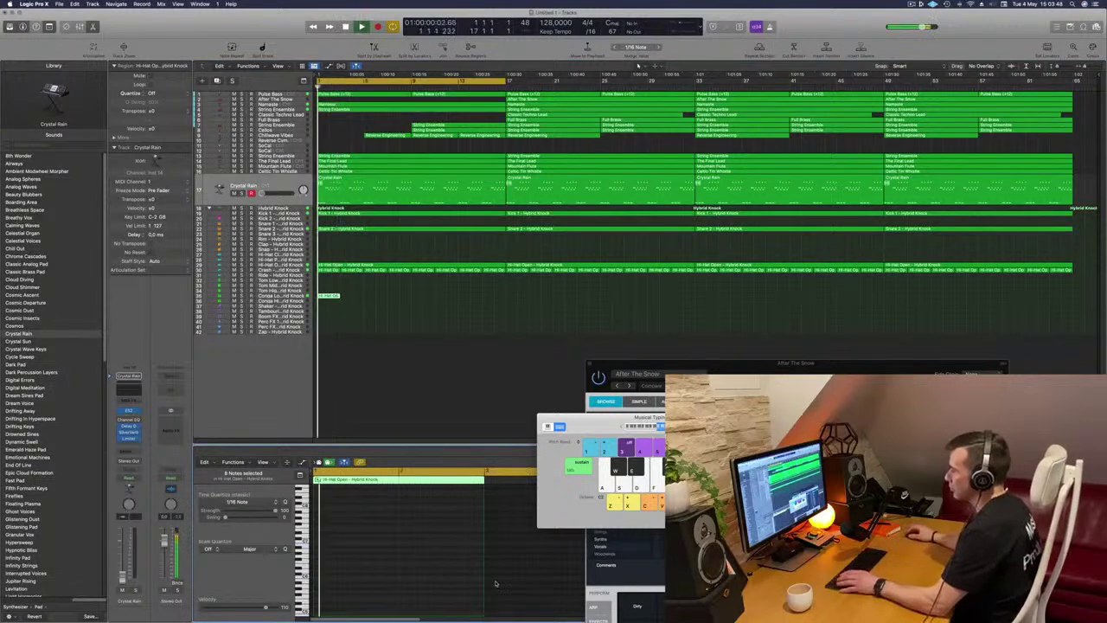
scroll(438, 576, down, 3)
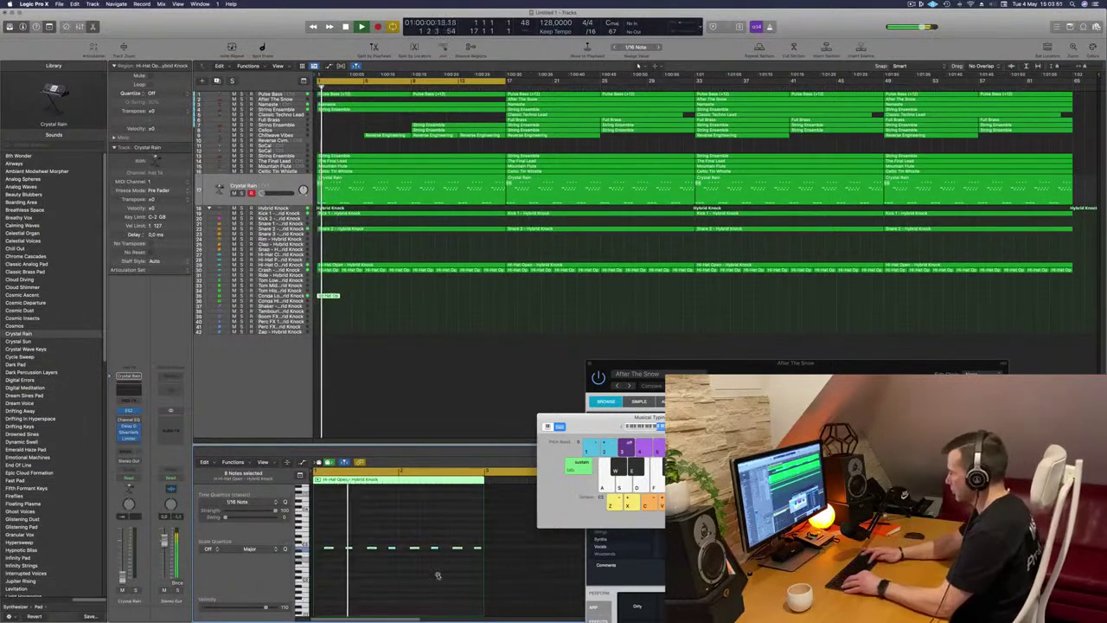
key(space)
scroll(387, 546, down, 2)
key(space)
Thin out the Conga Low region until only two notes in bar 1 are left
click(351, 562)
key(Delete)
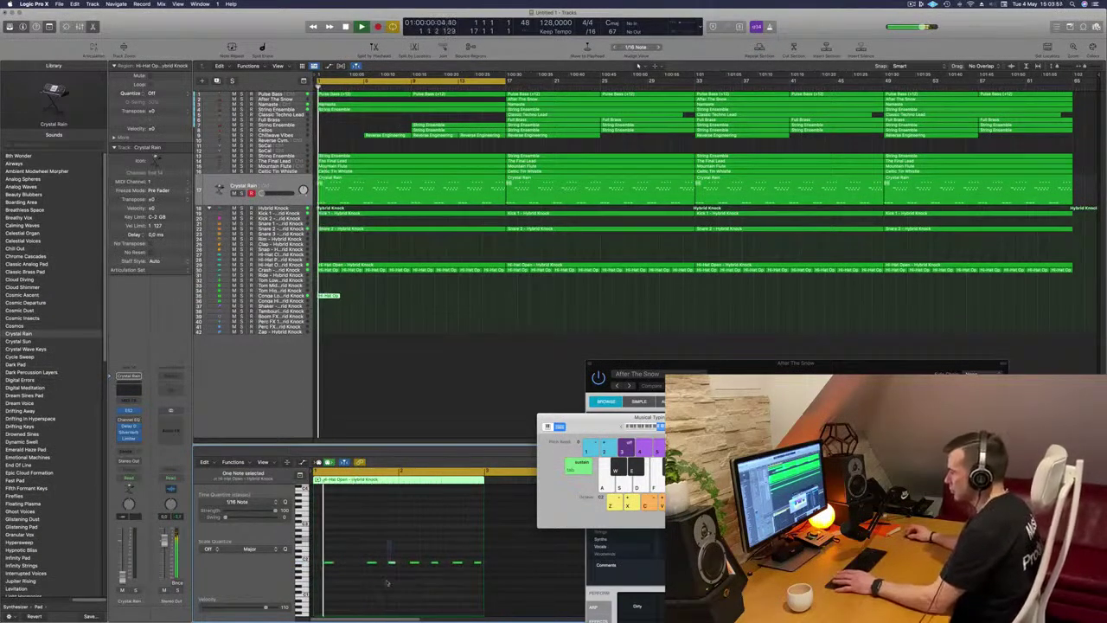
key(space)
key(space)
mouse_move(358, 544)
mouse_down()
mouse_move(390, 580)
mouse_move(435, 568)
mouse_move(485, 587)
mouse_up()
key(space)
key(space)
key(space)
key(Delete)
key(space)
drag(424, 542, 290, 596)
key(space)
drag(329, 563, 416, 568)
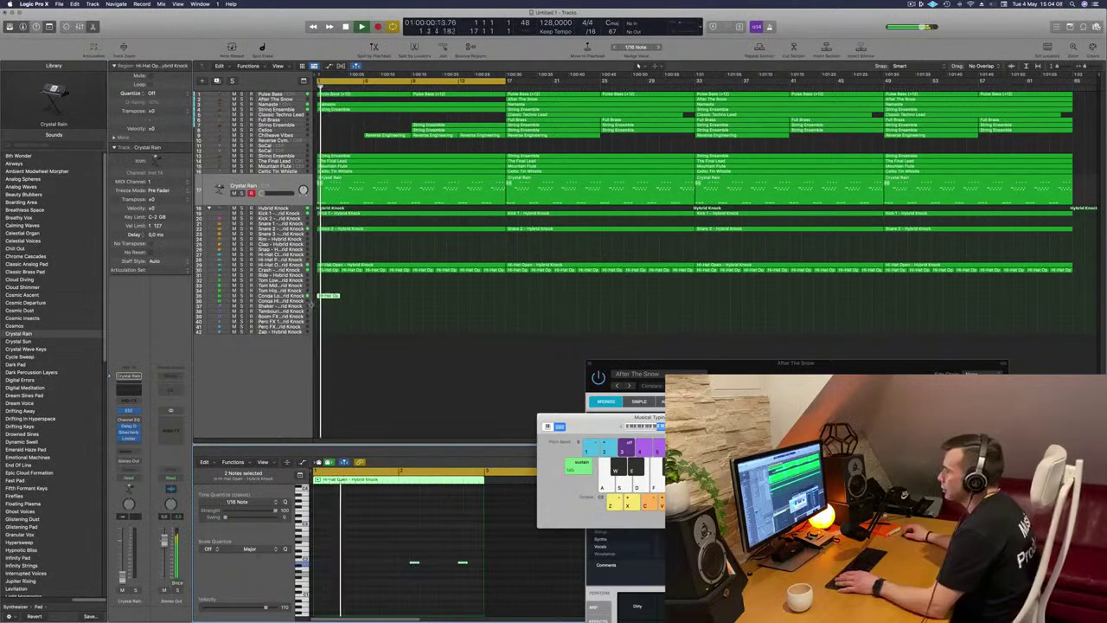
click(288, 296)
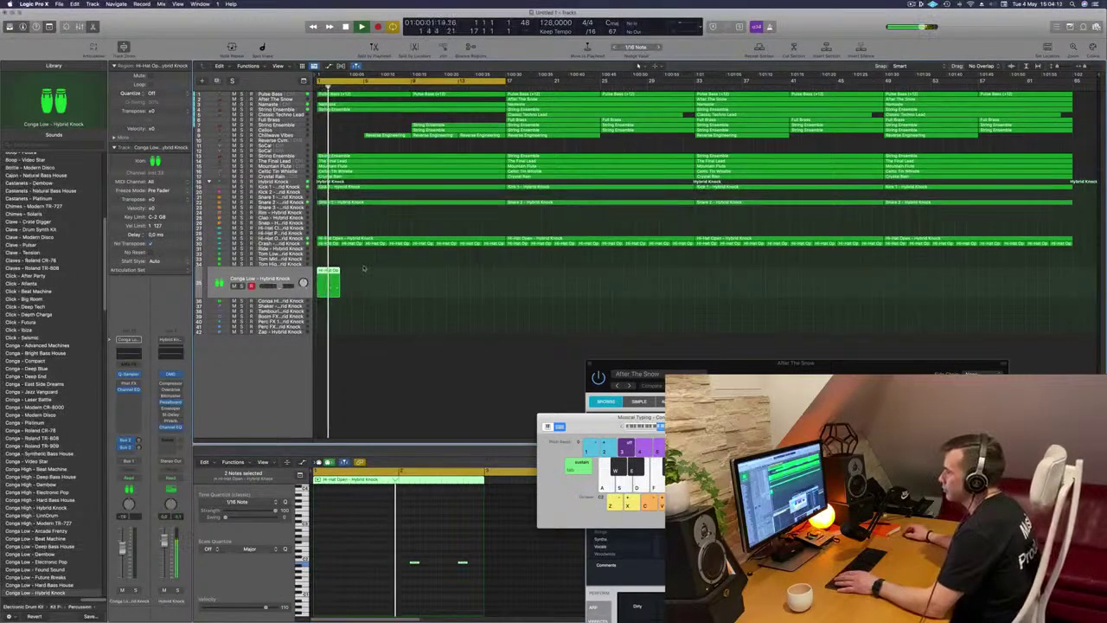
key(super+z)
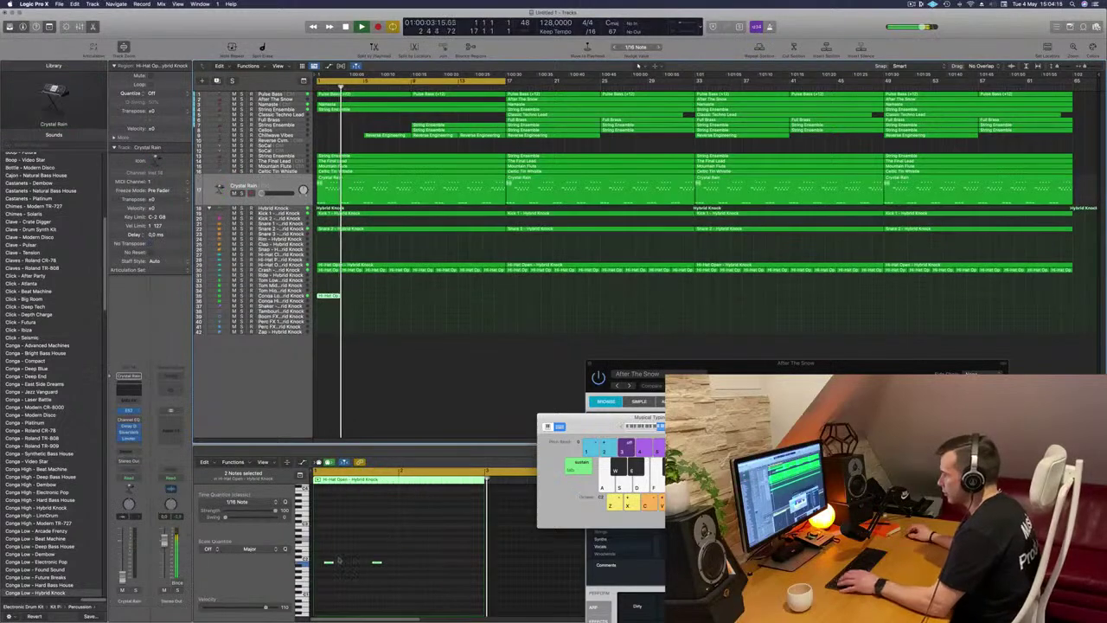
Copy the two notes to the same positions in bar 2 and move the region from Conga Low to Tom Low
drag(329, 566, 415, 568)
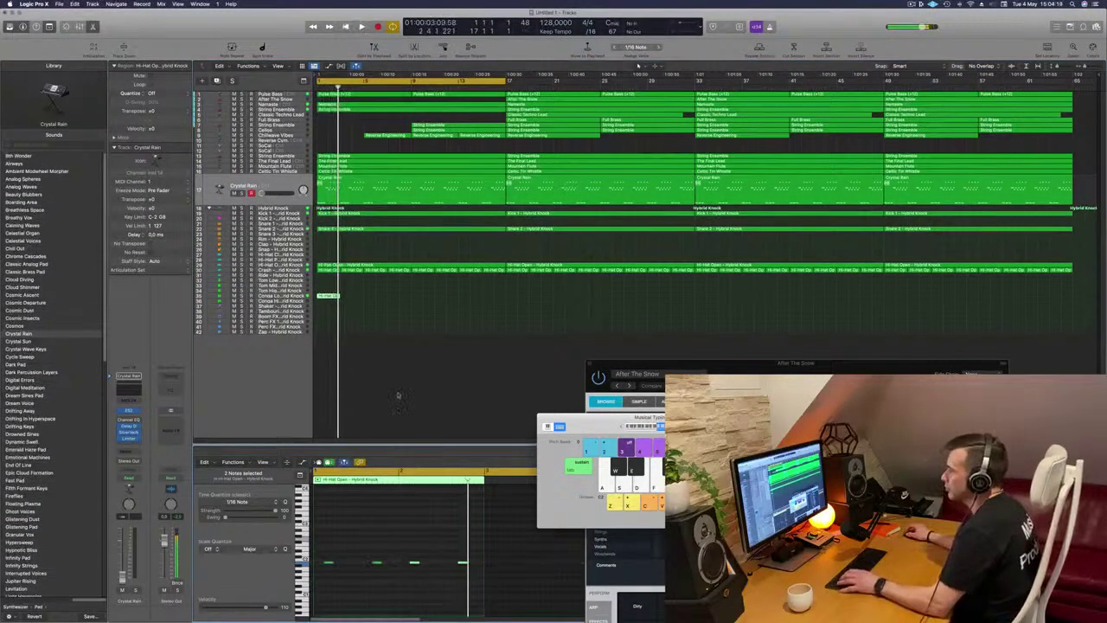
click(329, 296)
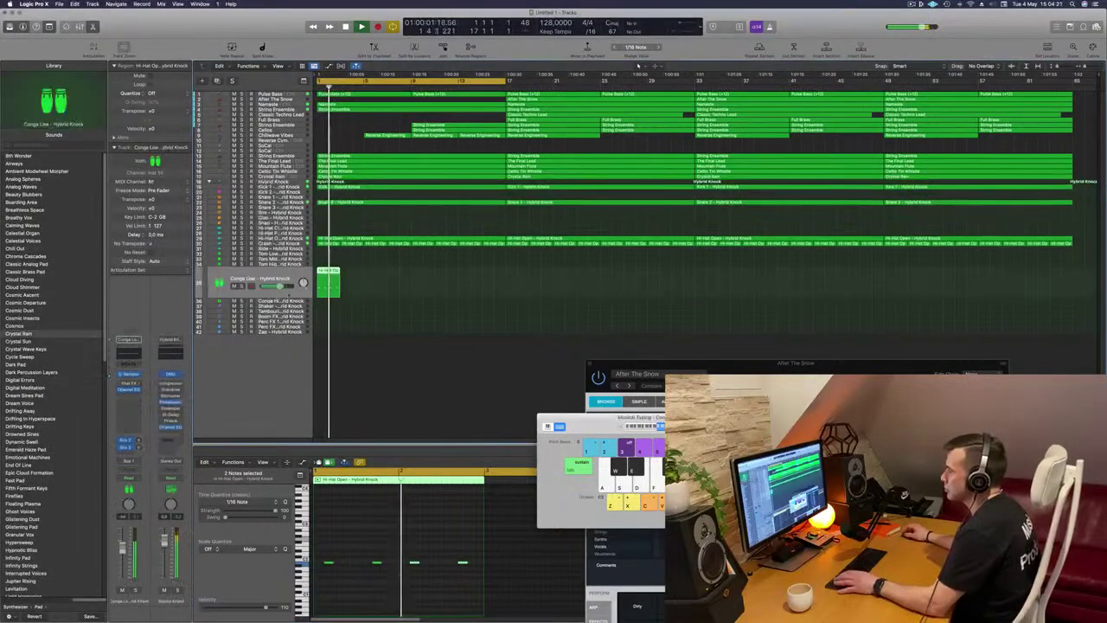
drag(331, 261, 330, 258)
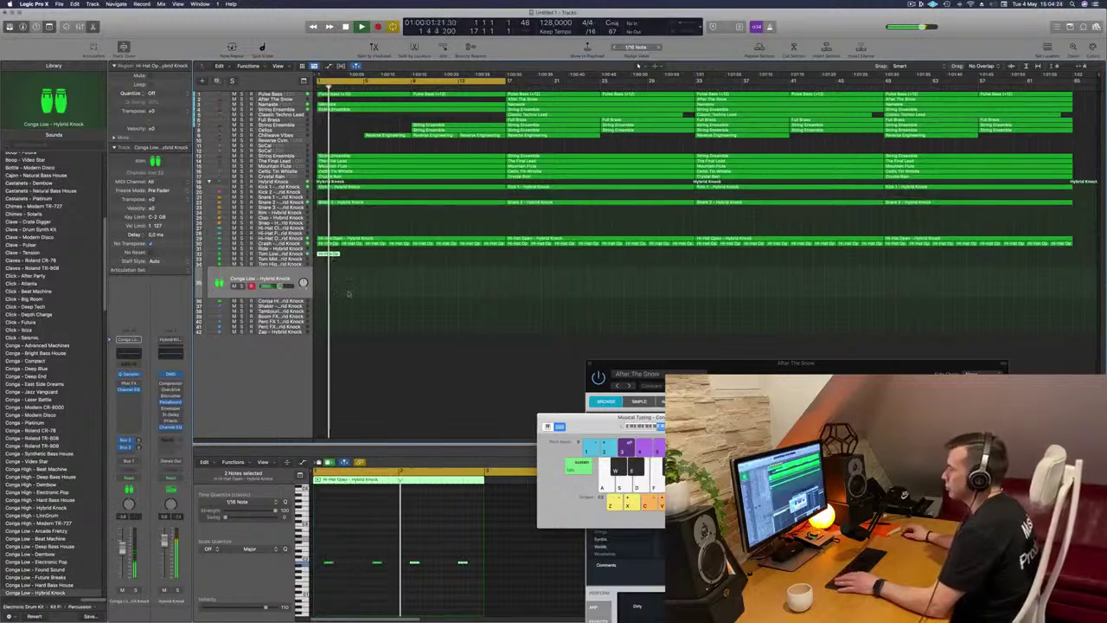
click(330, 255)
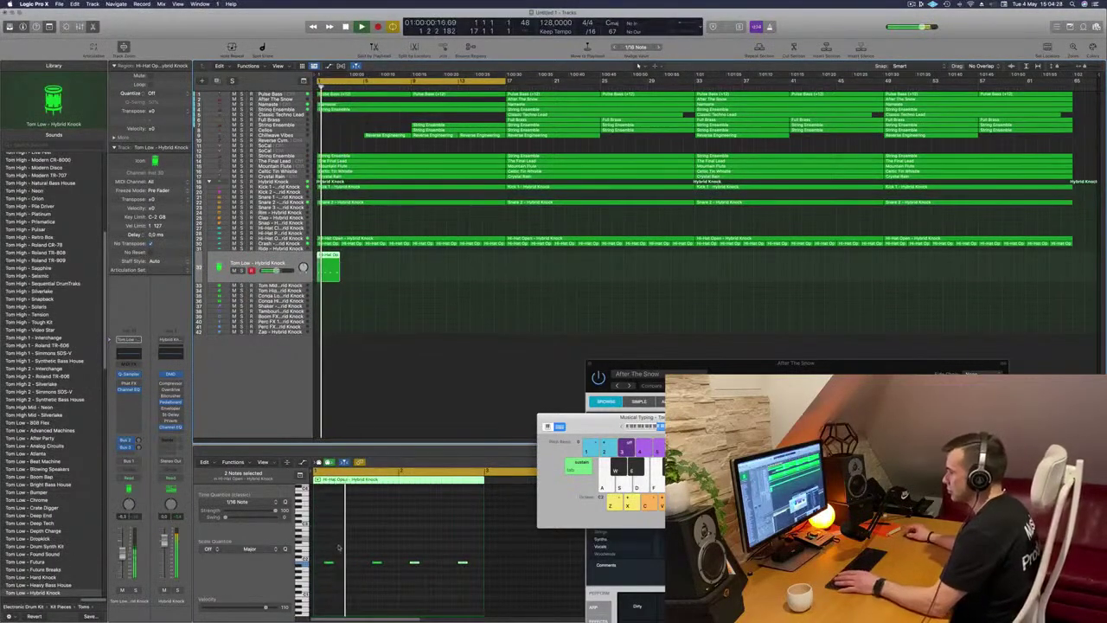
Transpose the four Tom Low notes down an octave and audition them from the start
drag(322, 544, 478, 593)
key(alt+shift+Down)
key(space)
key(Return)
key(Return)
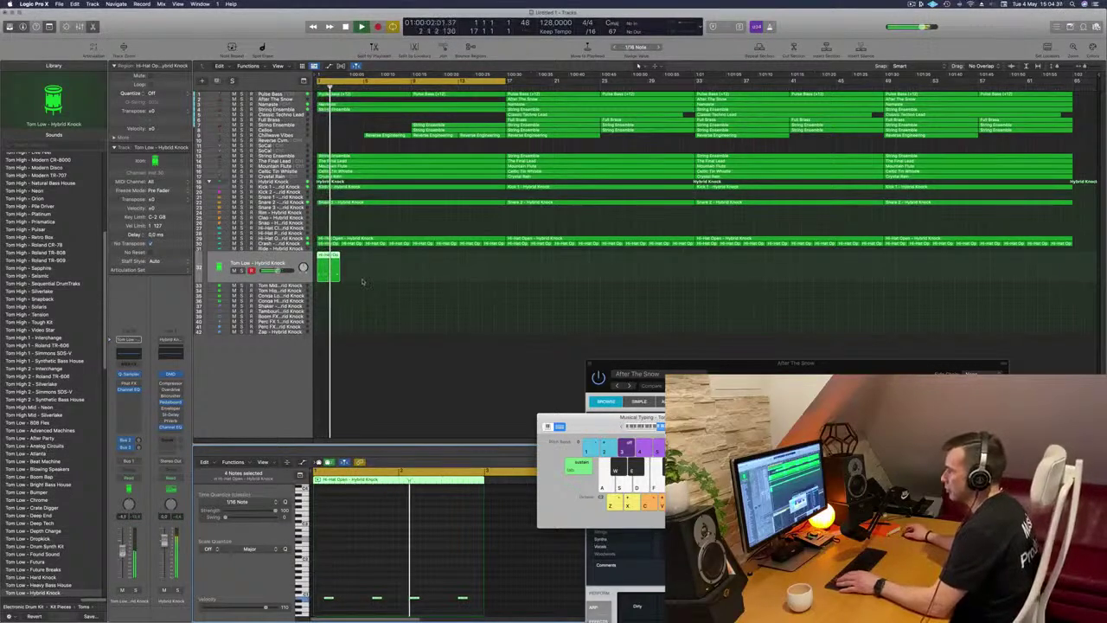
key(super+r)
key(super+r)
key(super+r)
key(super+r)
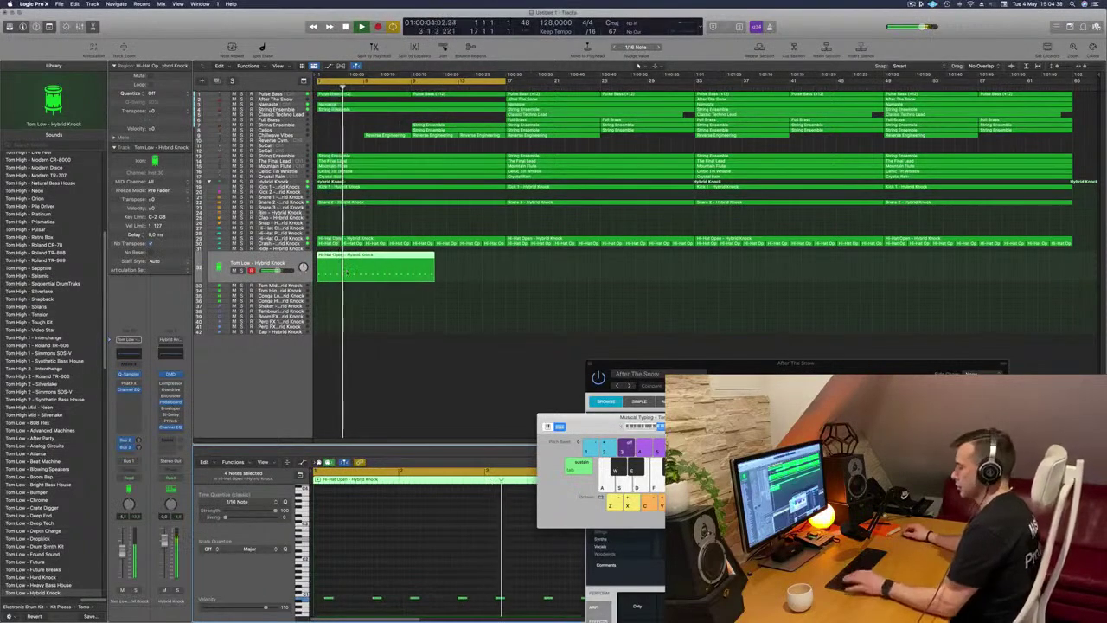
key(super+z)
key(super+z)
key(super+z)
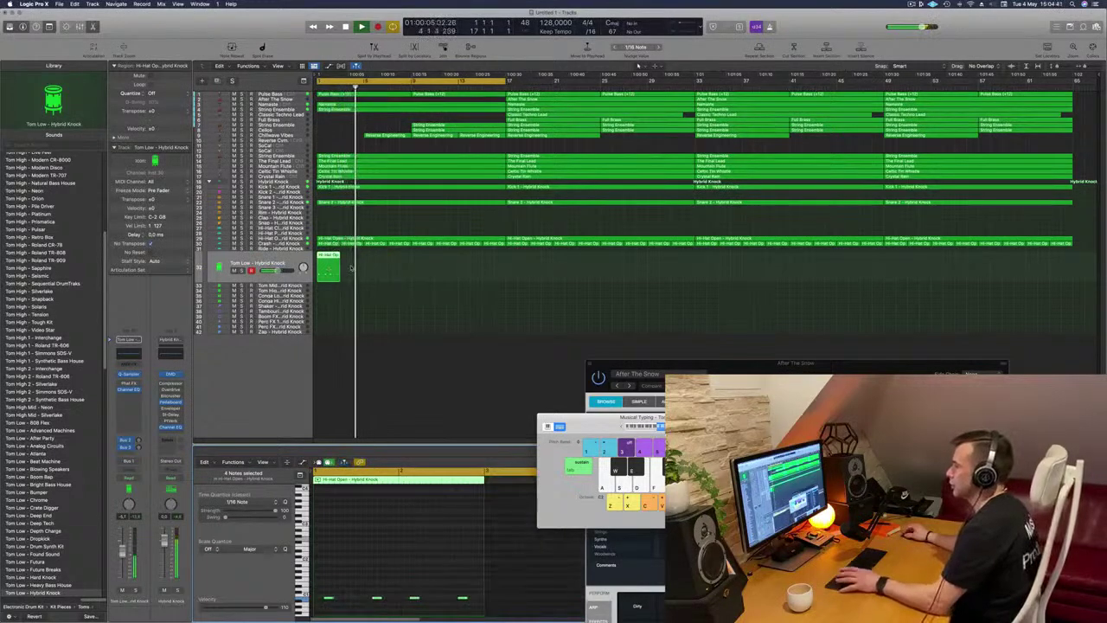
Repeat the two-bar Tom Low region seven times to fill the first 16 bars
key(space)
key(super+r)
key(super+r)
key(super+r)
key(super+r)
key(super+r)
key(super+r)
key(super+r)
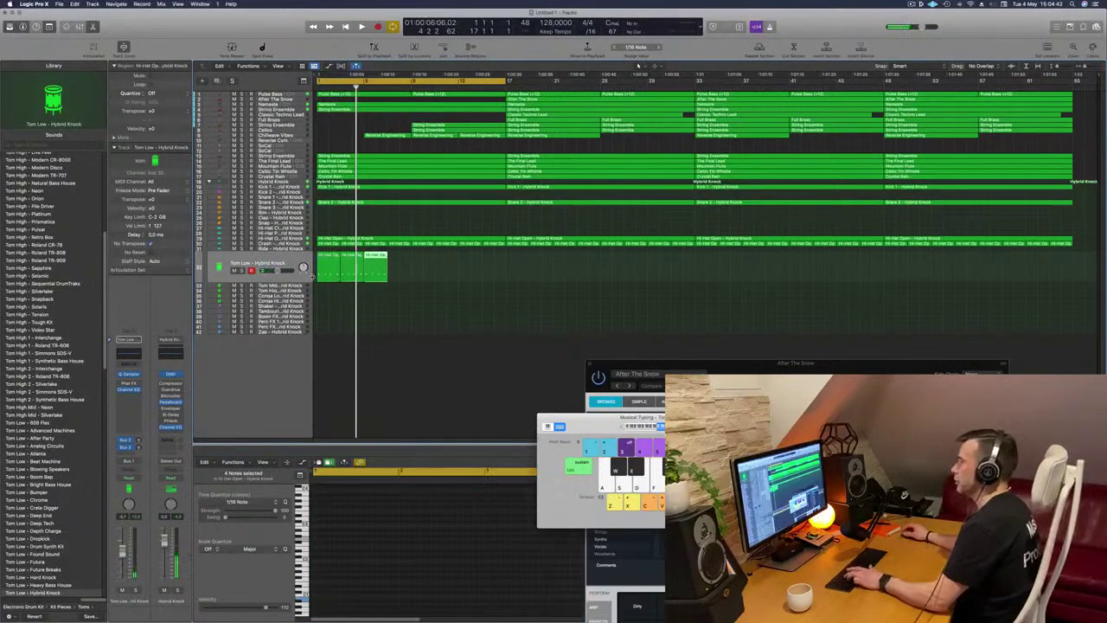
Repeat the group of eight Tom Low regions three times to the song's end and play from the start
click(241, 274)
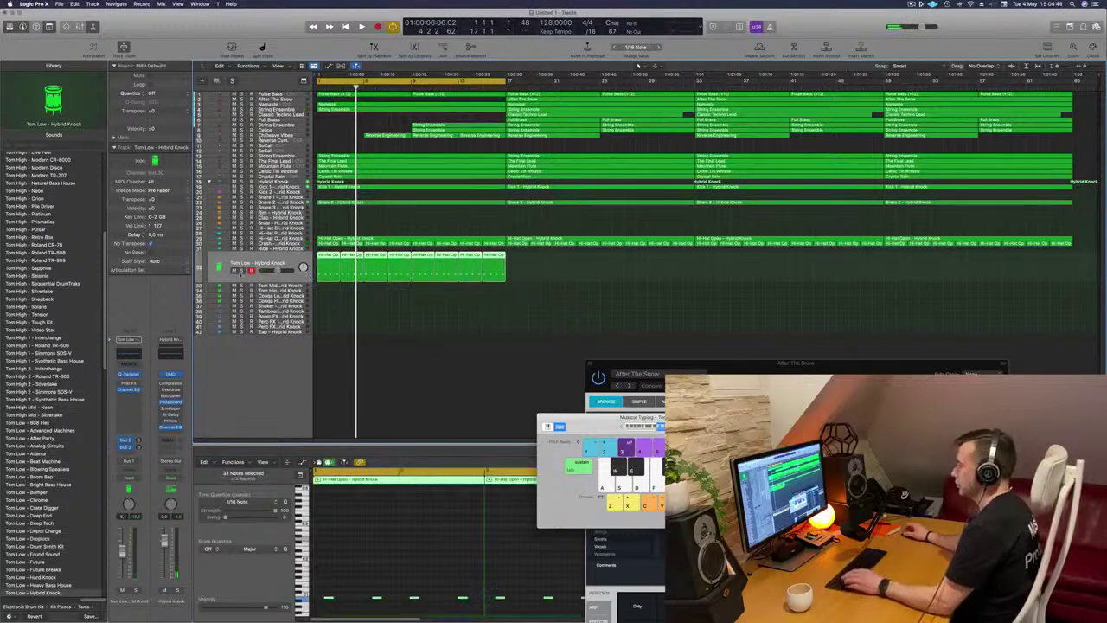
key(super+r)
key(super+r)
key(super+r)
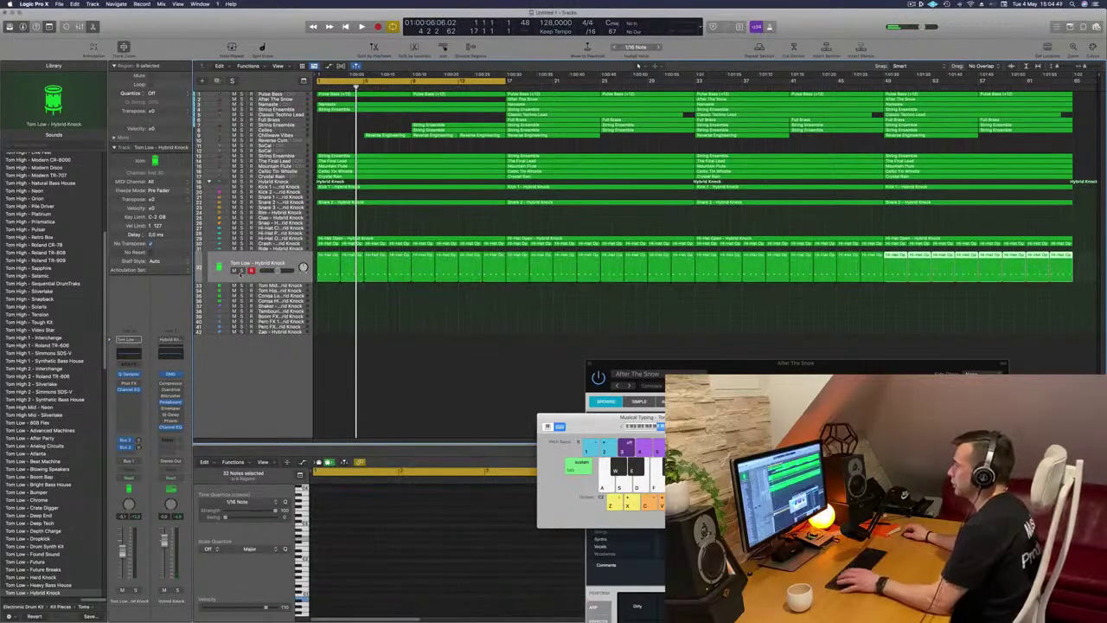
key(Return)
key(space)
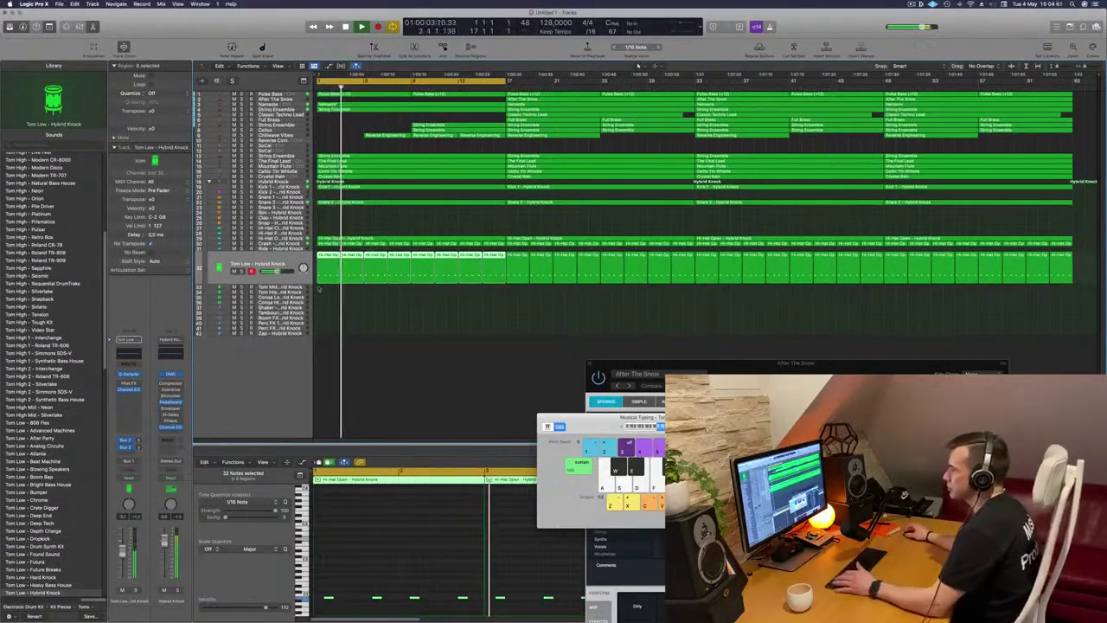
Copy the first Crash region to the Hi-Hat Closed track at bar 1
click(328, 243)
drag(325, 244, 325, 228)
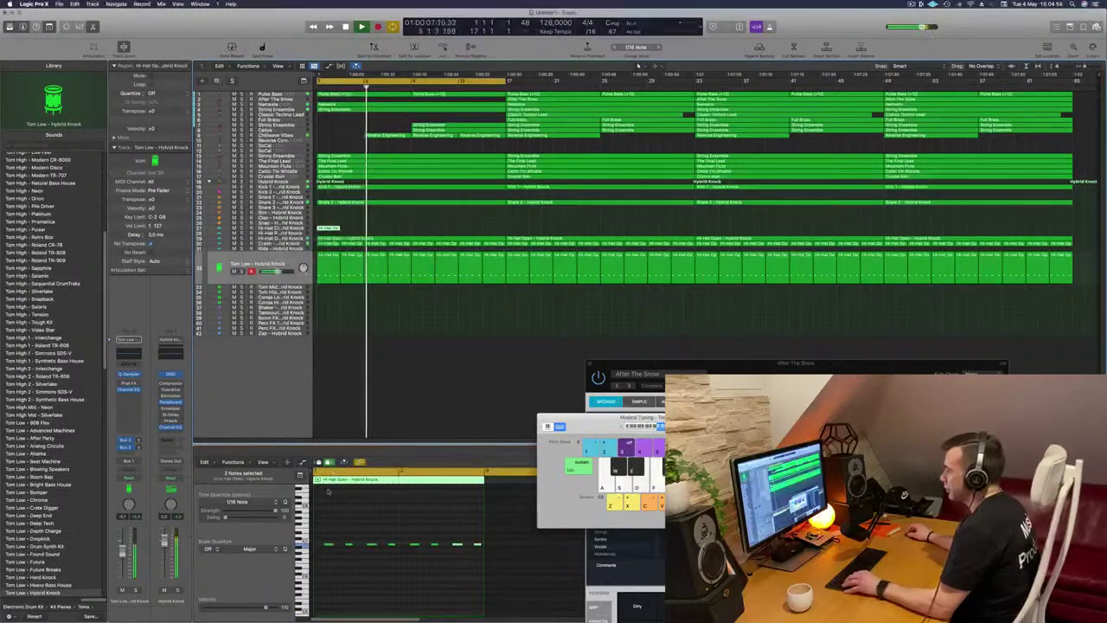
Select all notes in the first Hi-Hat Closed region and shorten them while auditioning the pattern
drag(322, 519, 552, 588)
key(space)
key(space)
key(super+Right)
key(super+Left)
drag(342, 544, 331, 545)
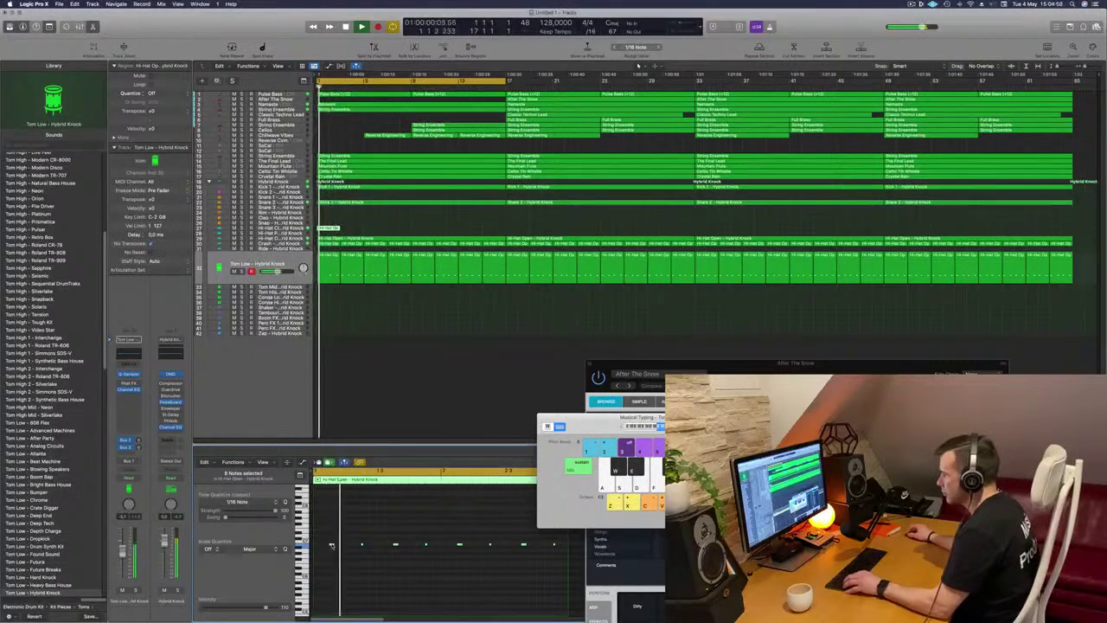
drag(332, 544, 324, 546)
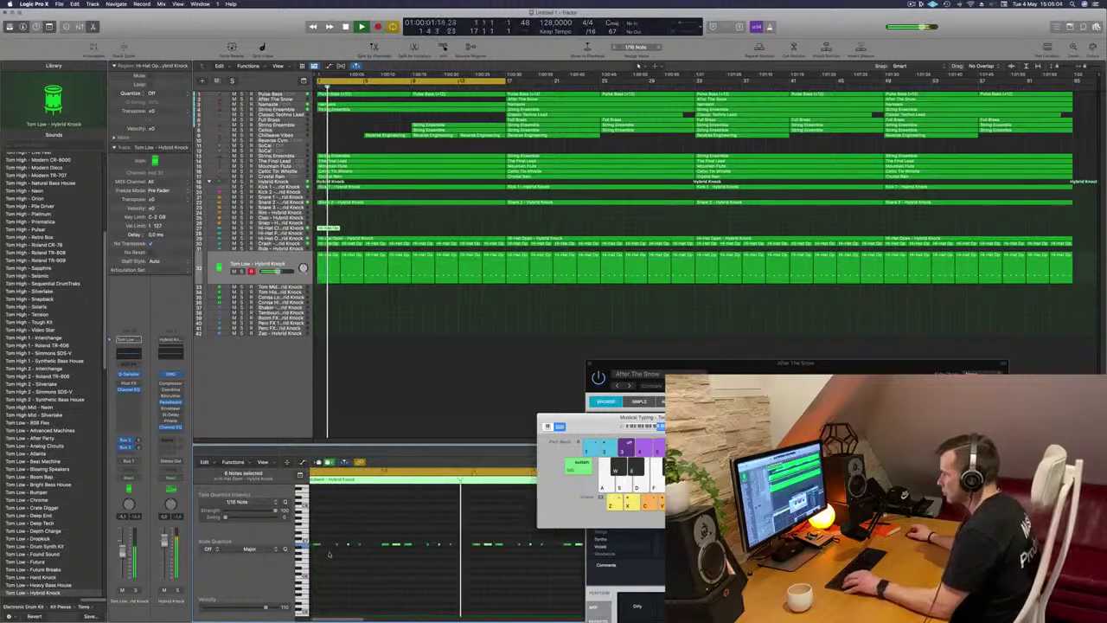
drag(329, 547, 354, 560)
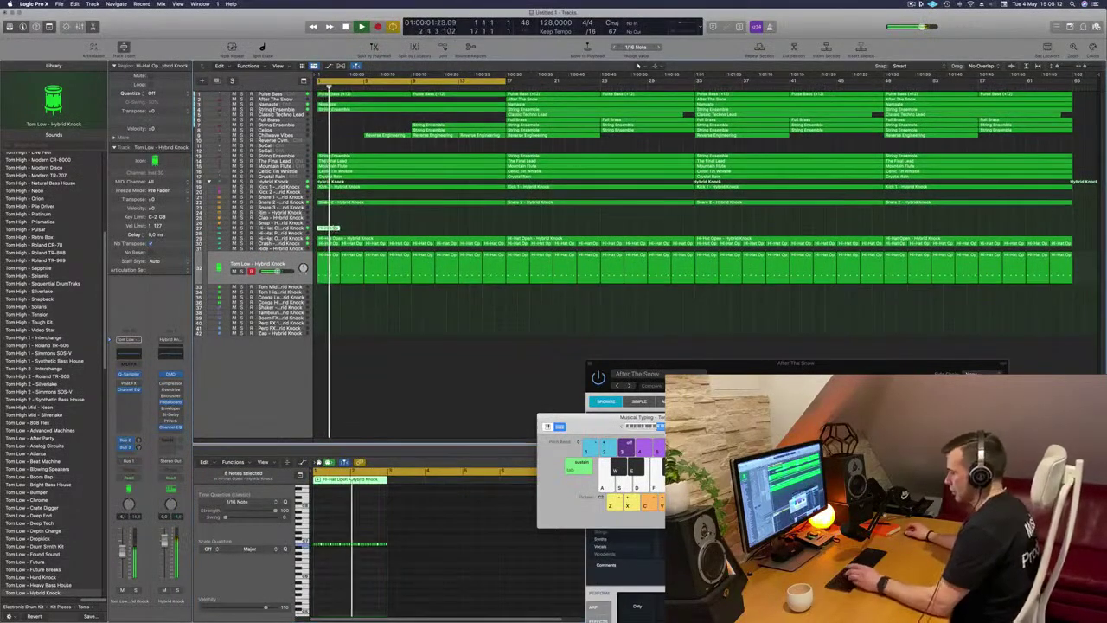
Repeat the two-bar Hi-Hat Closed region seven times to fill the first 16 bars
key(super+r)
key(super+r)
key(super+r)
key(super+r)
key(super+r)
key(super+r)
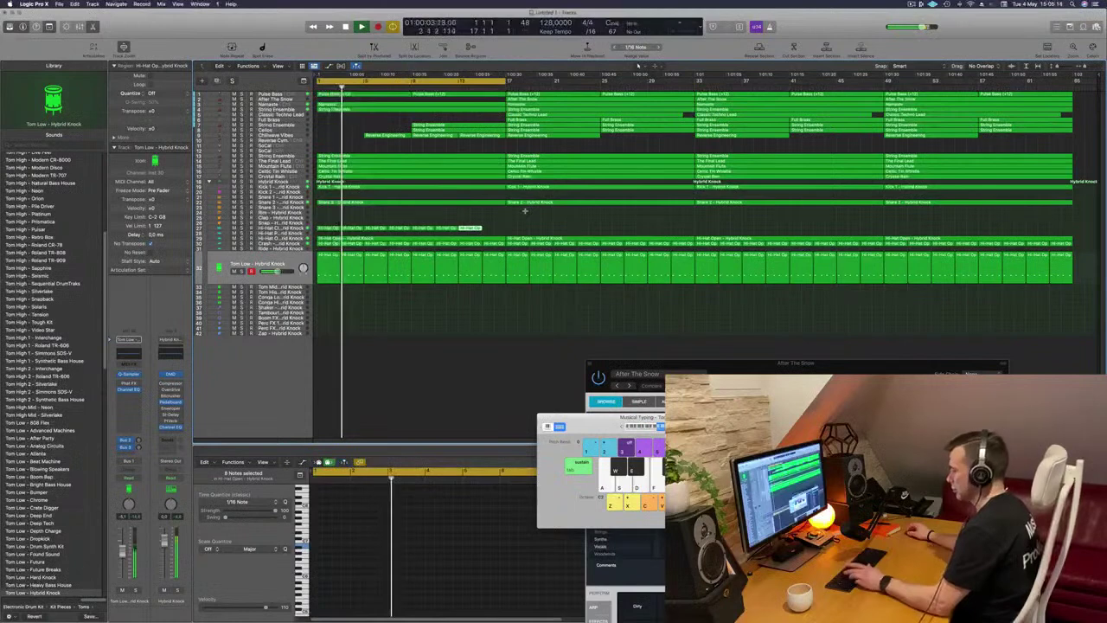
key(super+r)
Repeat the group of eight Hi-Hat Closed regions three times to the song's end, then select the track for playback
drag(526, 218, 317, 234)
key(super+r)
key(super+r)
key(super+r)
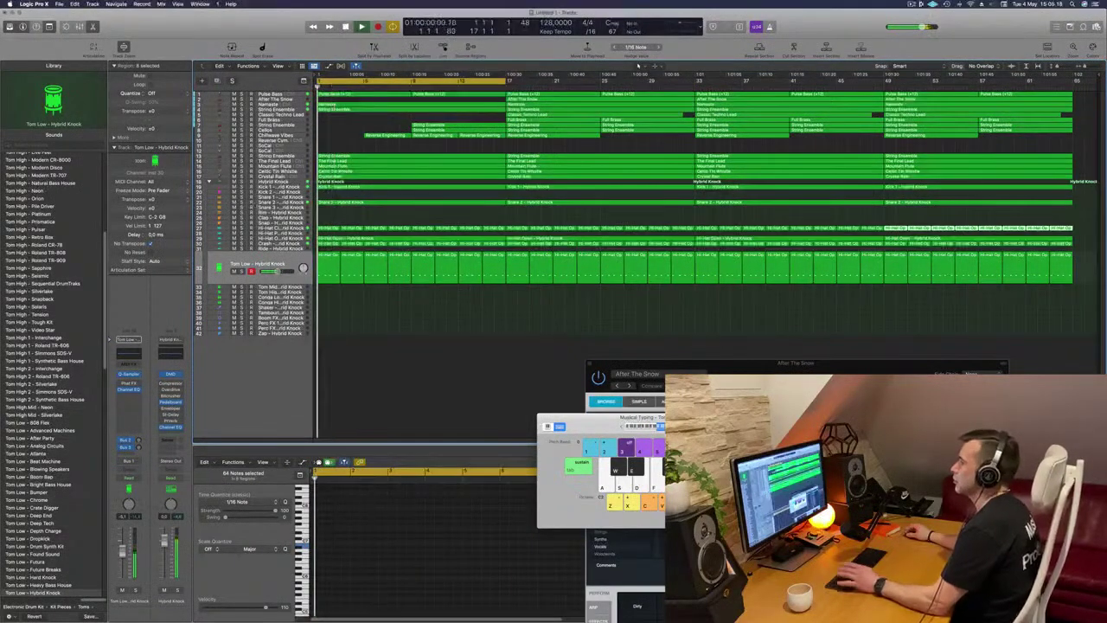
click(279, 228)
key(space)
key(space)
Try other hi-hat patches on the Hi-Hat Closed track, including Blowing Speakers, Dusty Road and Jagged Edges
scroll(57, 263, up, 8)
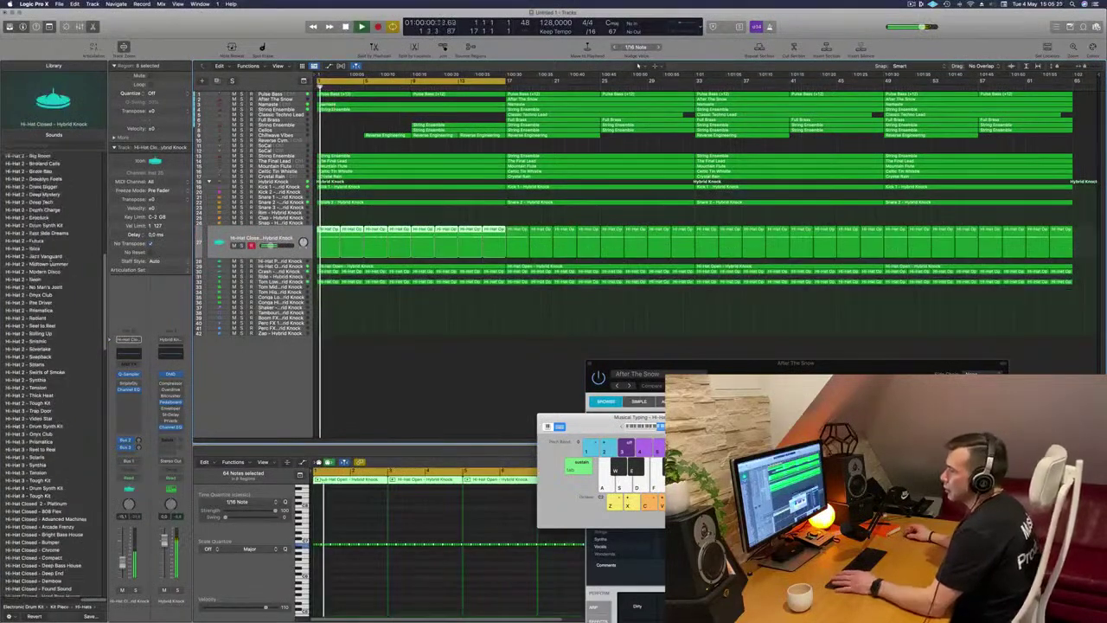
scroll(57, 267, up, 10)
click(37, 157)
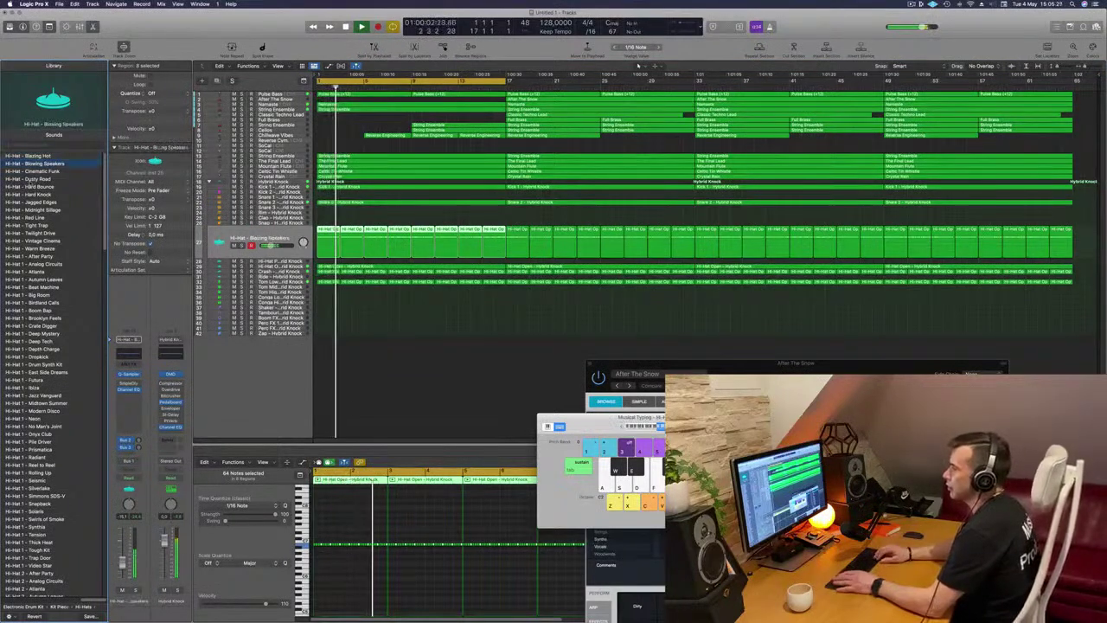
key(Down)
key(Down)
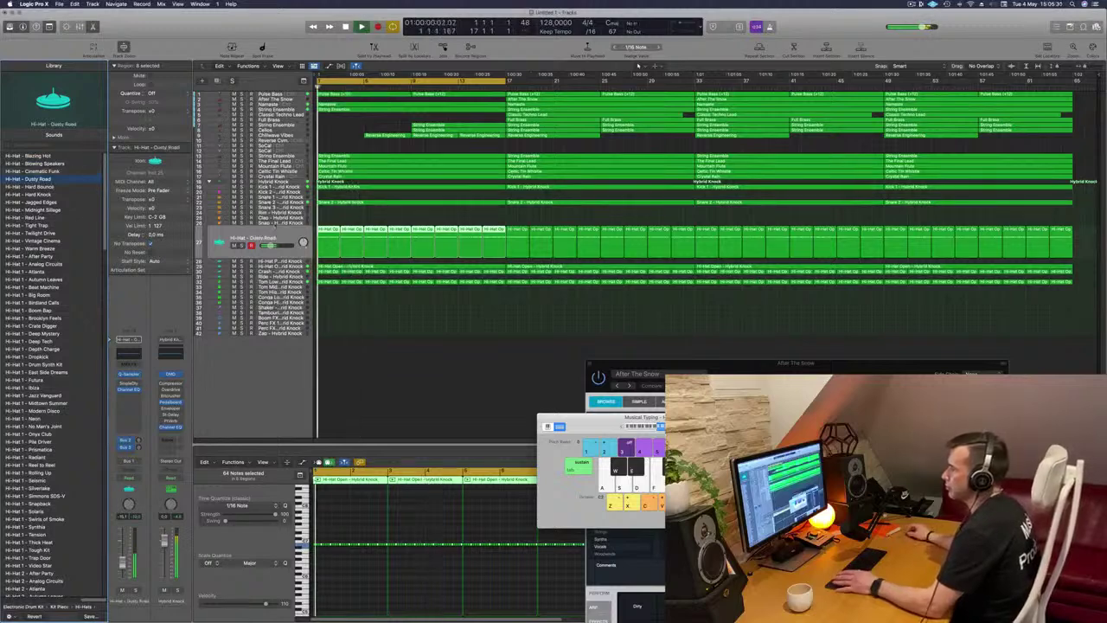
key(space)
click(10, 203)
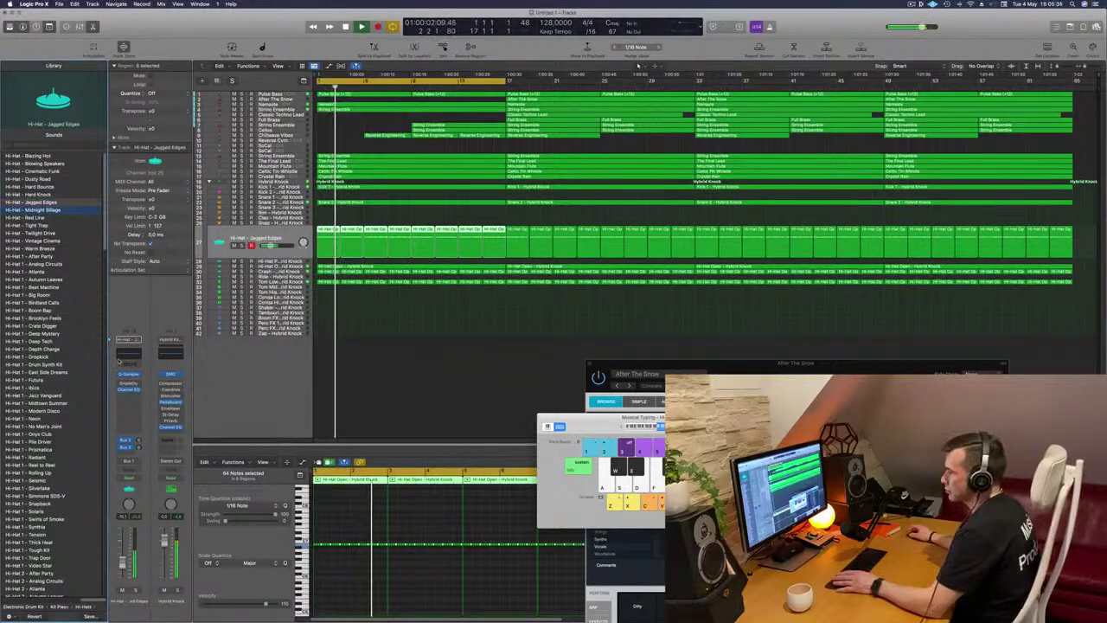
Load the Hi-Hat - Vintage Cinema patch on the Hi-Hat Closed track and play it from the start
click(127, 375)
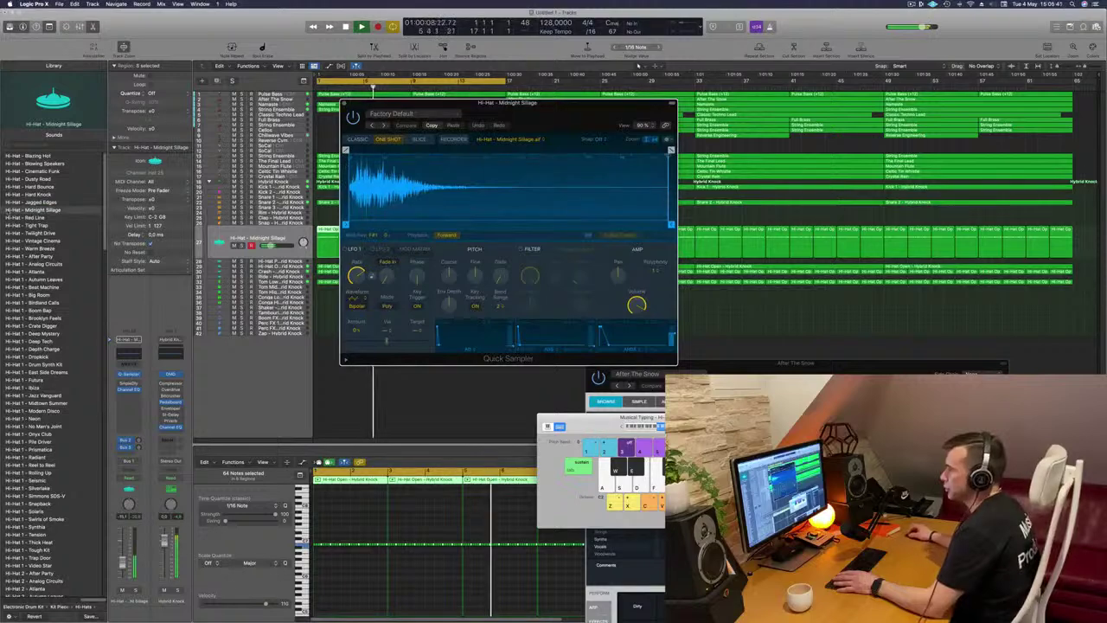
click(39, 241)
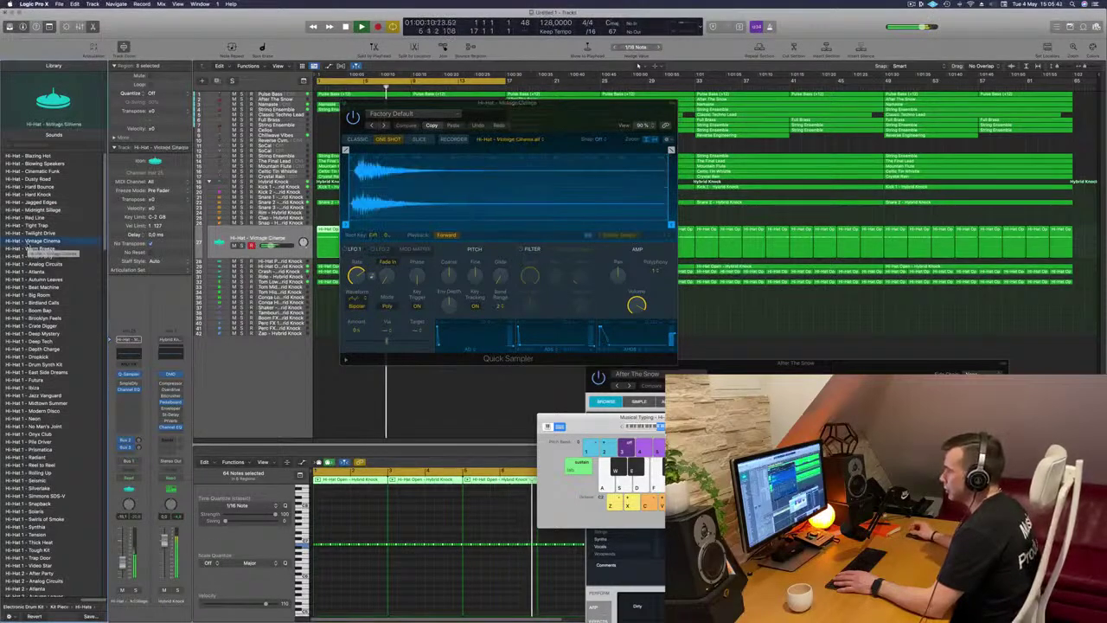
key(Return)
click(344, 103)
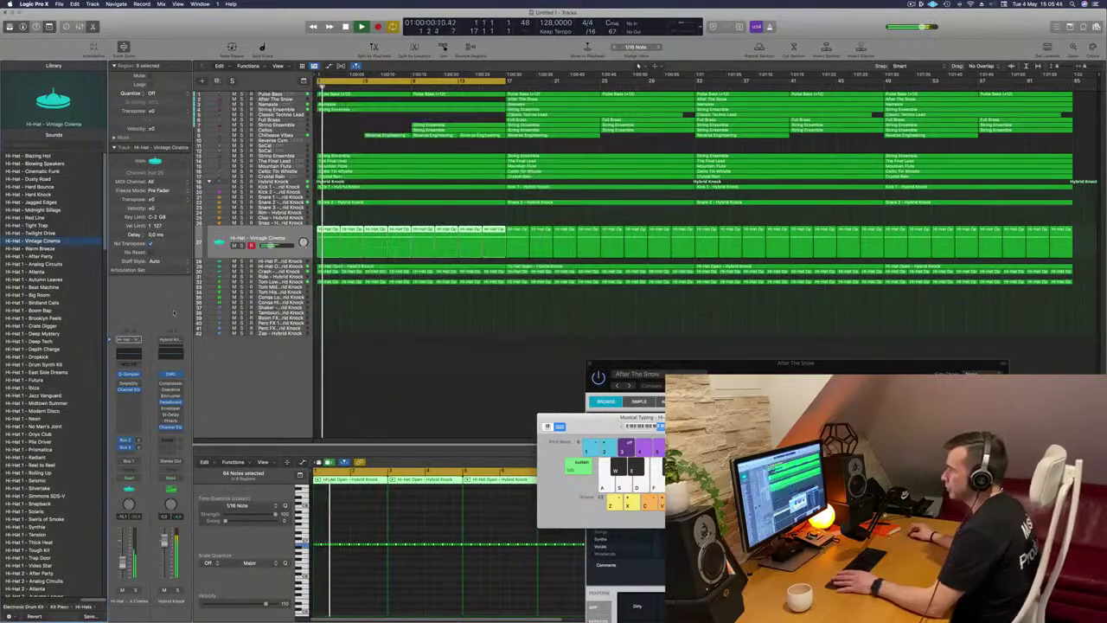
key(Return)
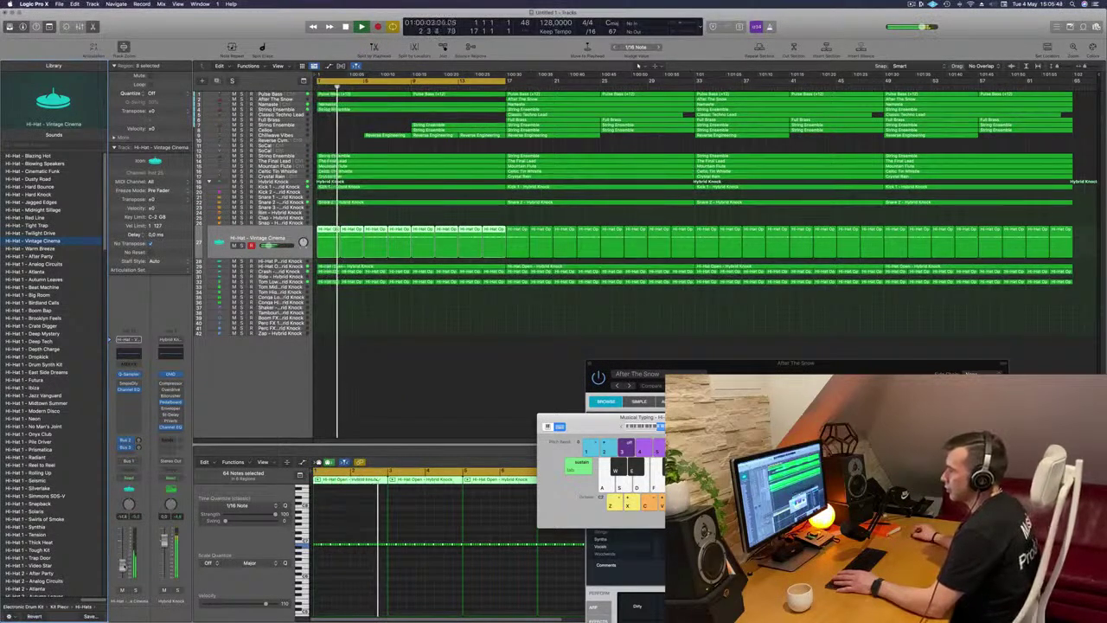
click(382, 368)
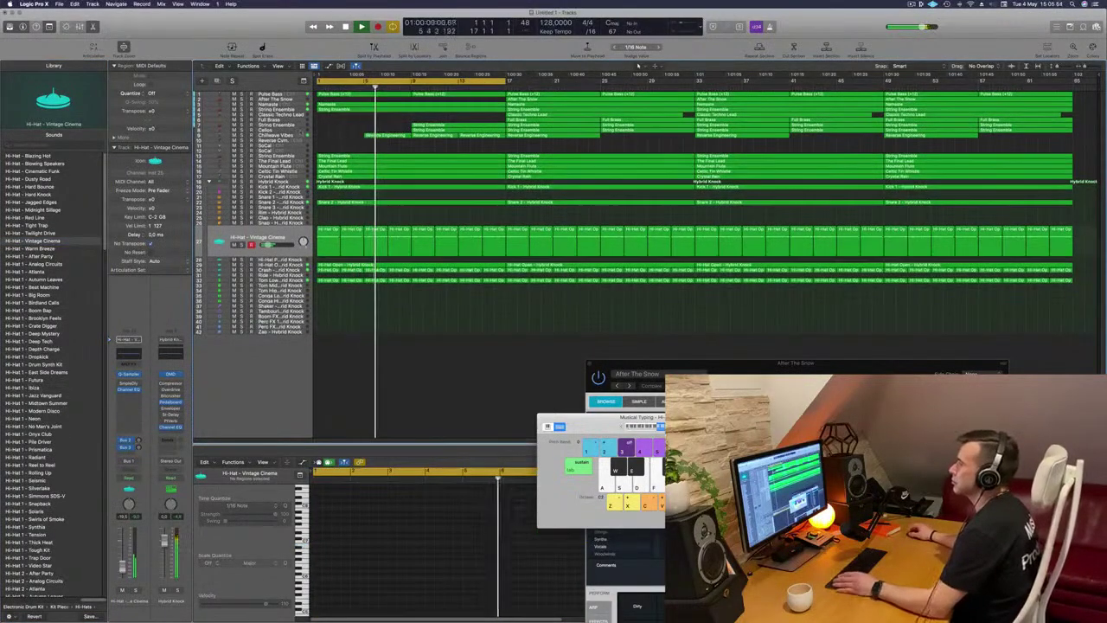
Cut about half a bar just before bar 9 from the lower string, lead and drum tracks, splitting the notes that cross the edges
click(298, 135)
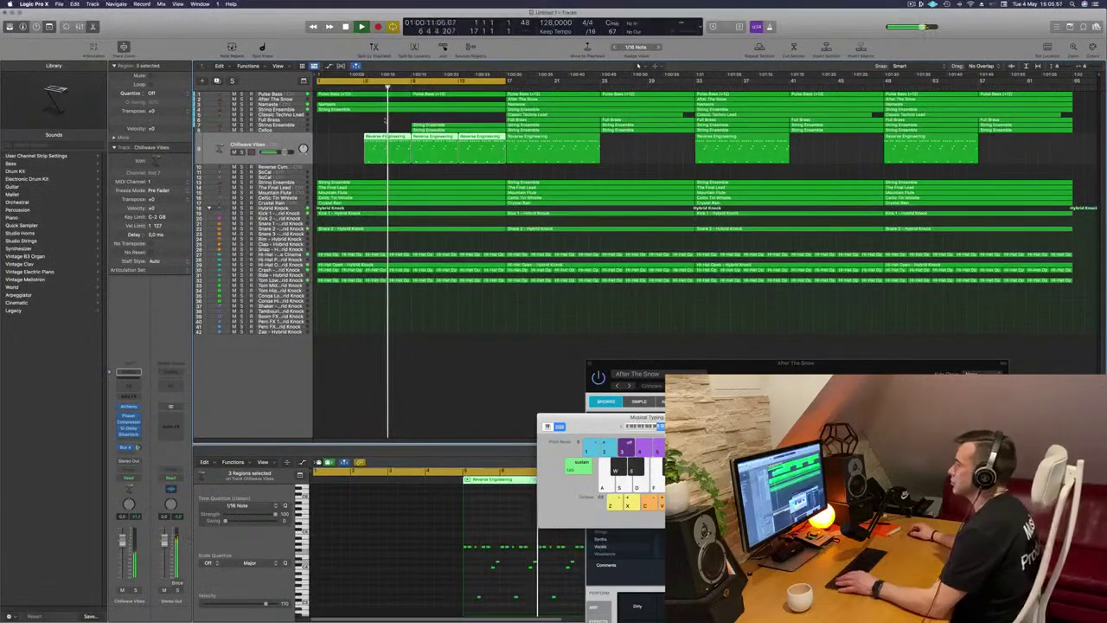
key(super+Right)
drag(434, 176, 442, 319)
key(Delete)
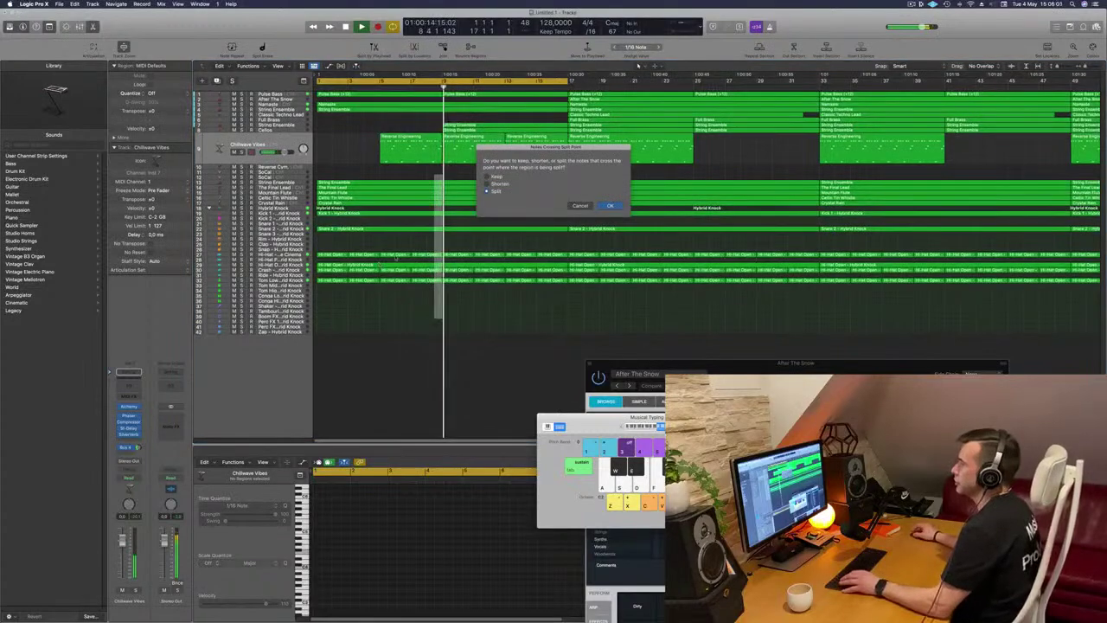
key(Return)
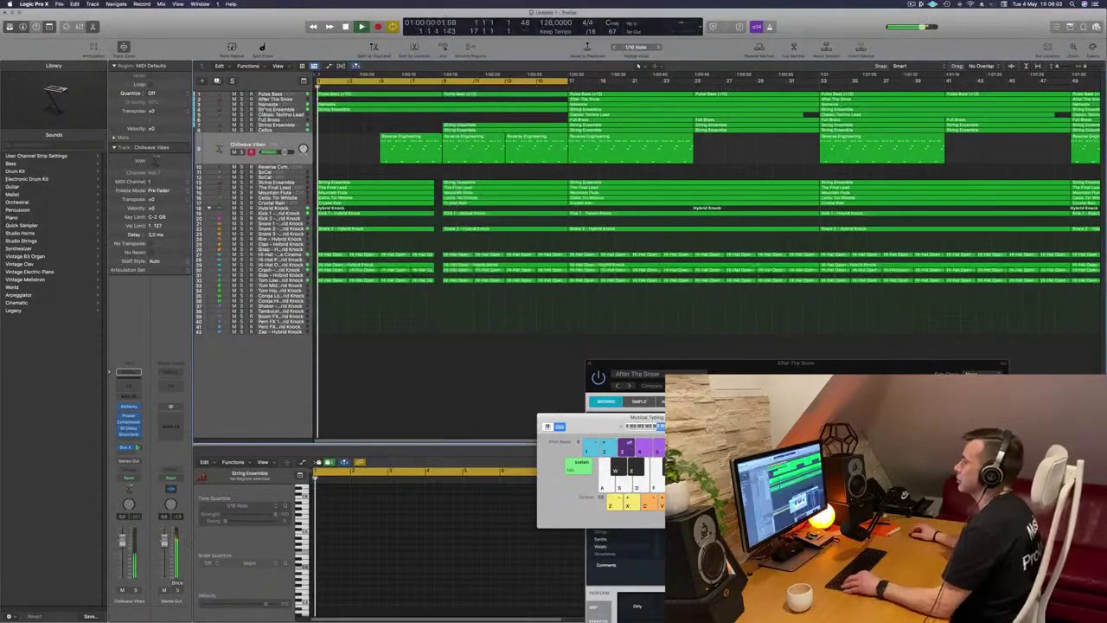
key(super+Left)
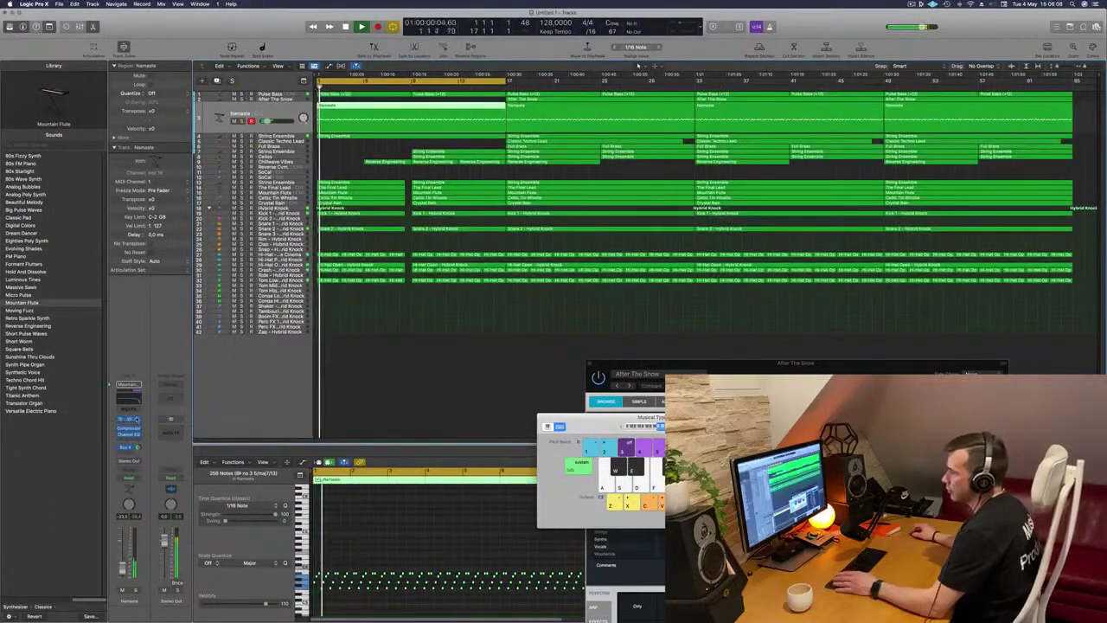
Lower the high cut in the Namaste track's channel EQ to 3280 Hz
click(128, 400)
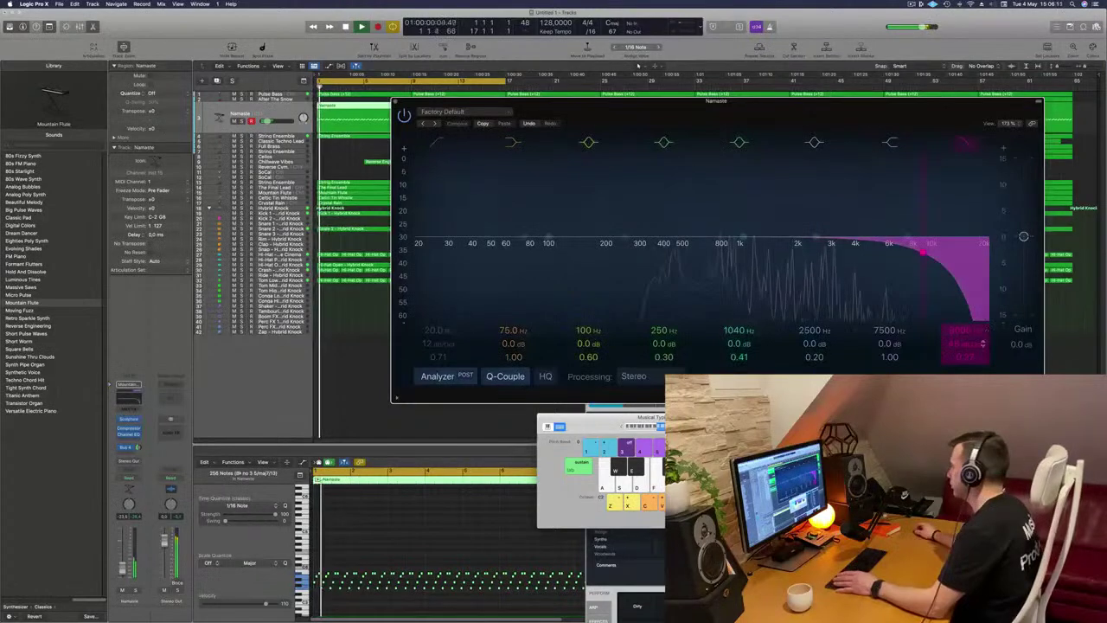
drag(922, 250, 809, 250)
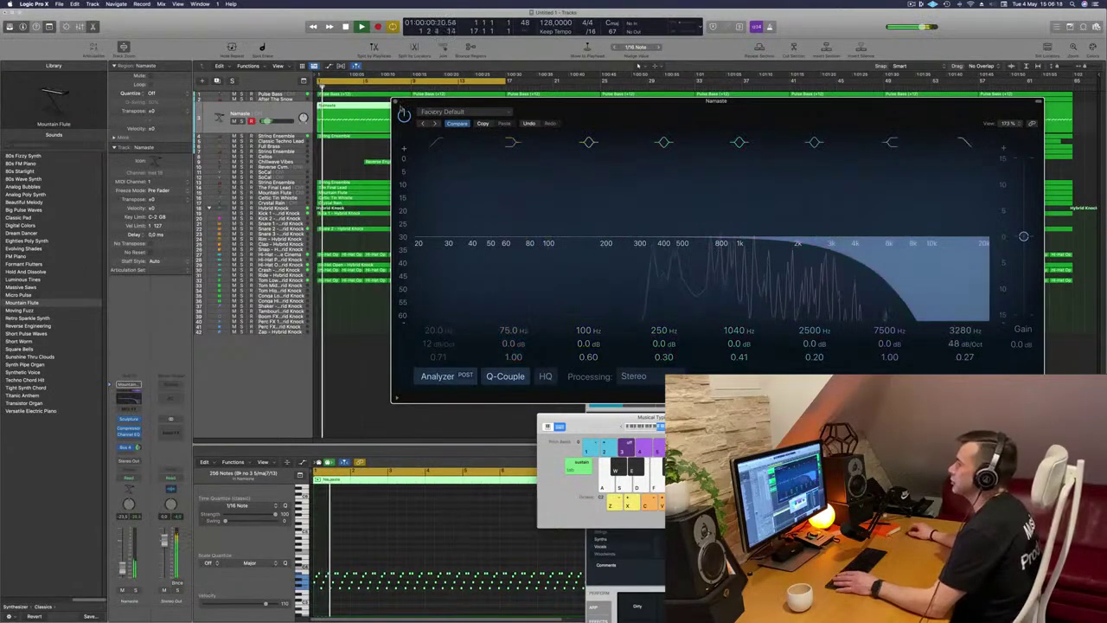
key(super+w)
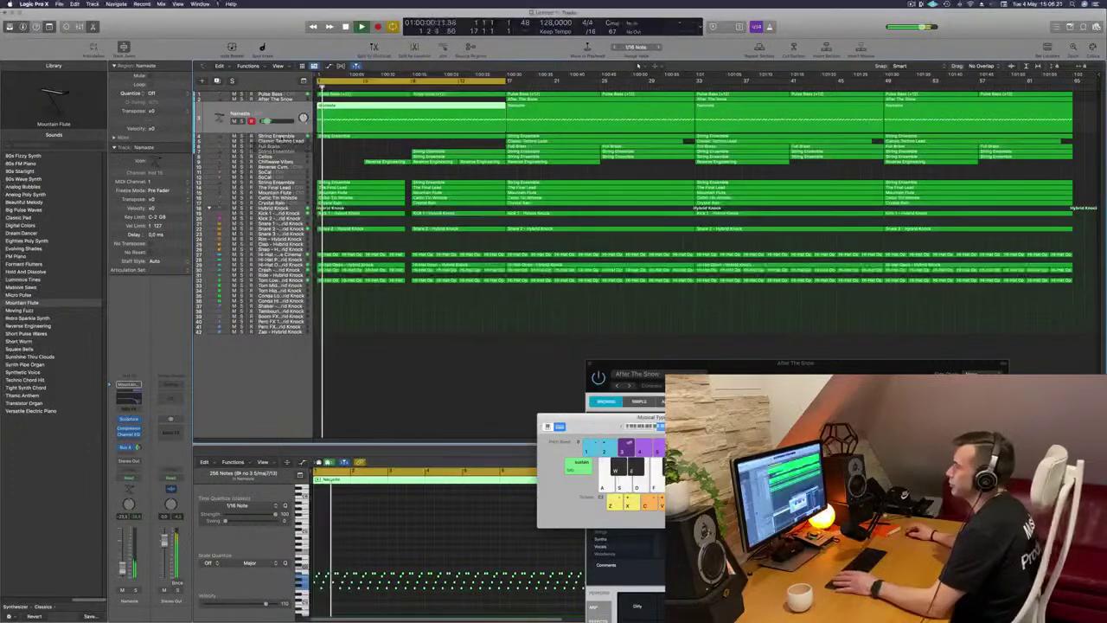
In the upper String Ensemble track's EQ, enable a low cut at 186 Hz and raise the 2100 Hz high shelf to +5.6 dB
click(260, 136)
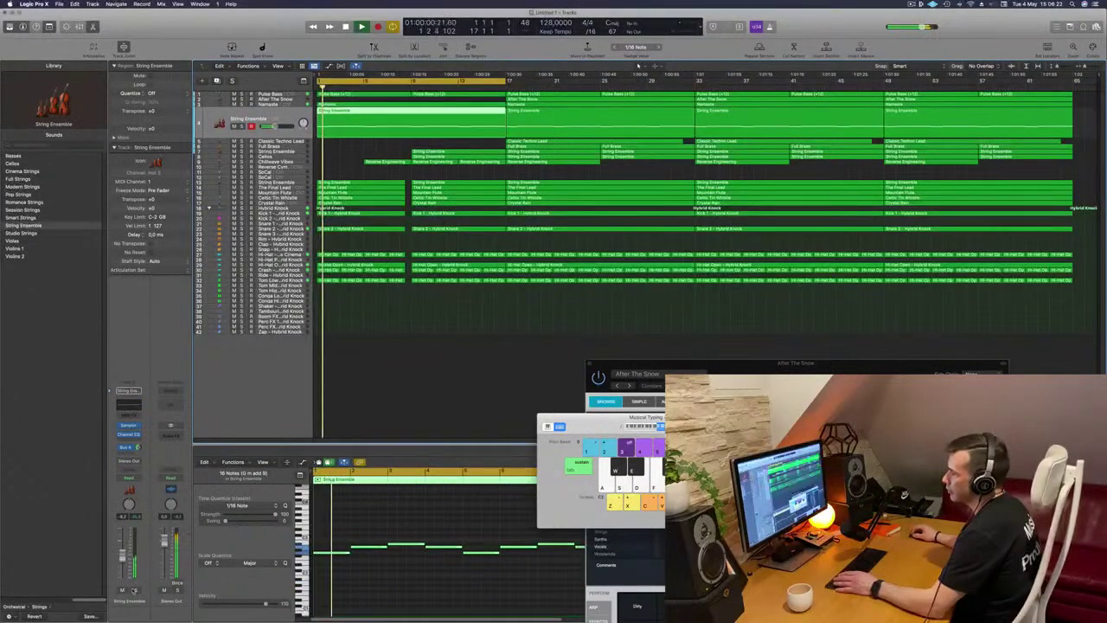
click(128, 404)
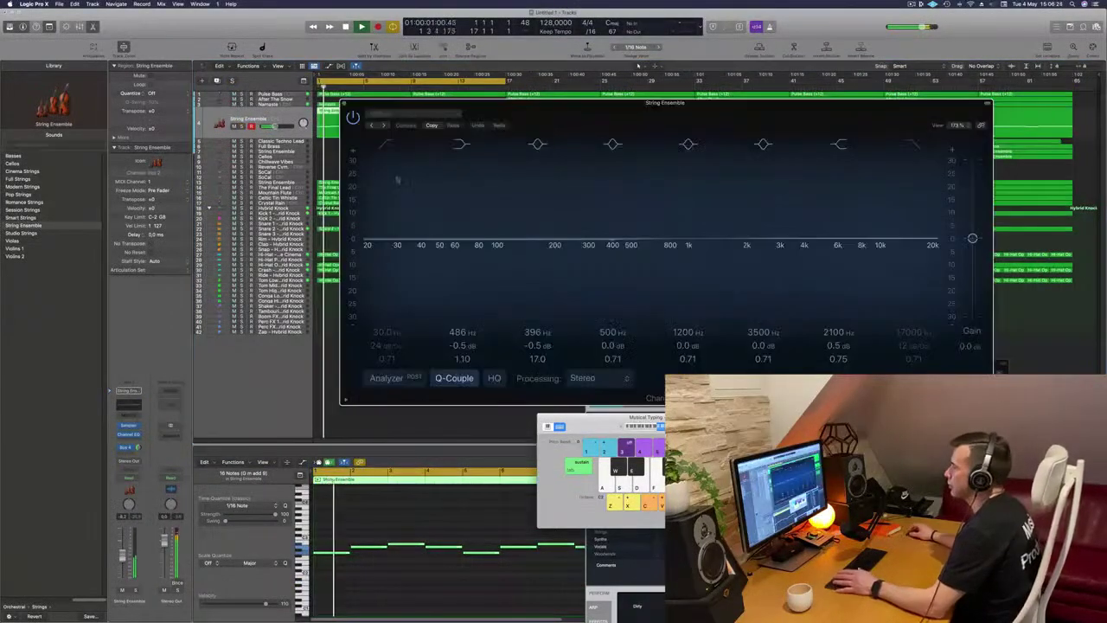
click(386, 145)
drag(421, 204, 541, 206)
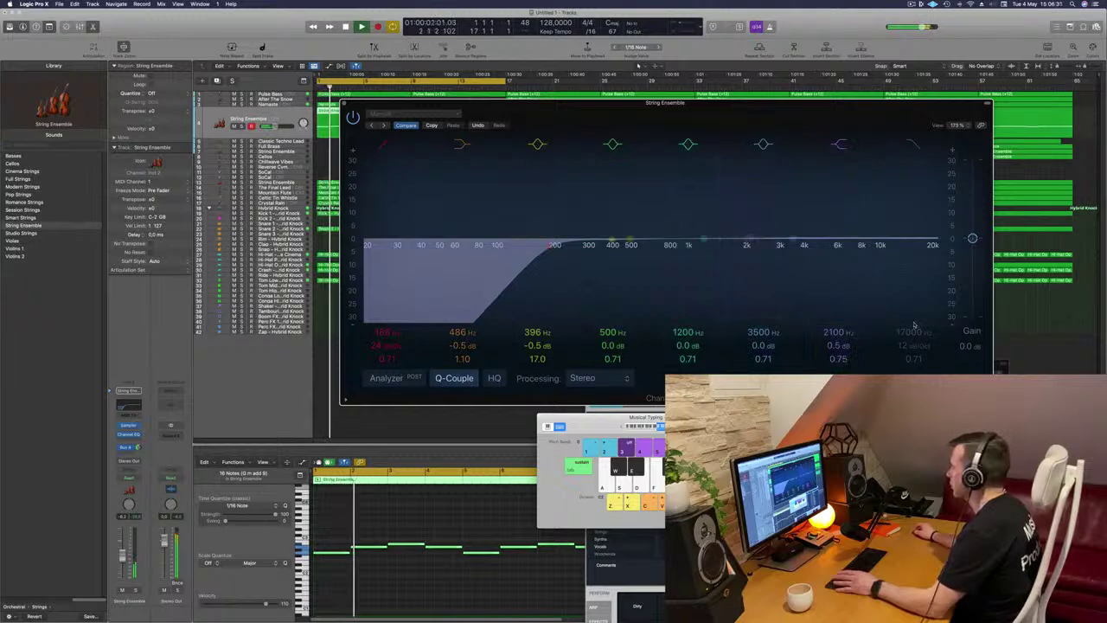
drag(751, 239, 750, 232)
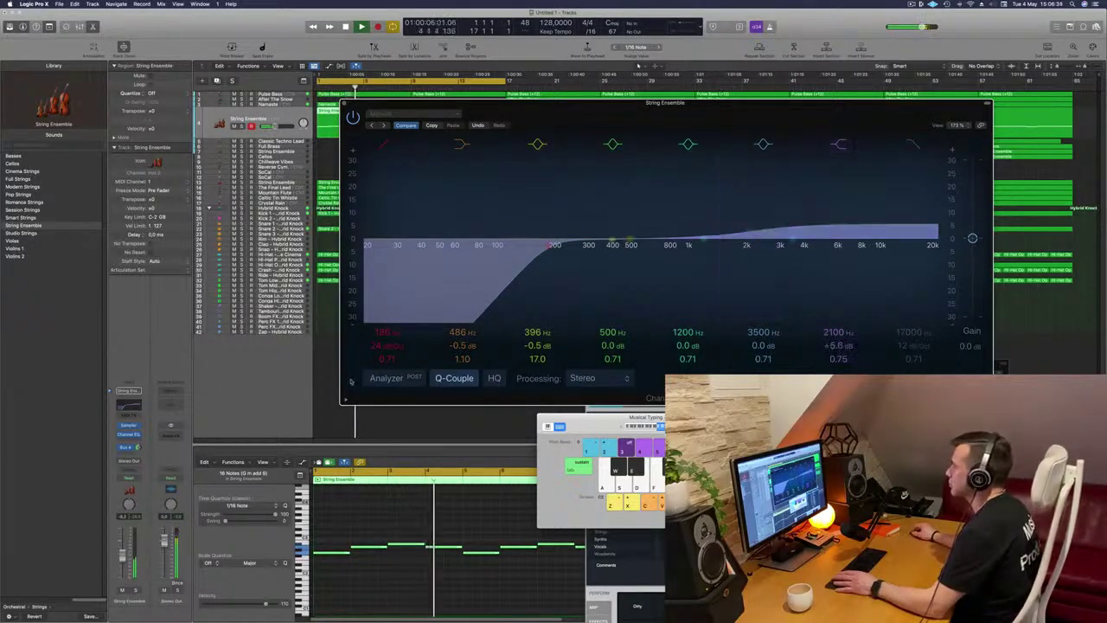
click(388, 381)
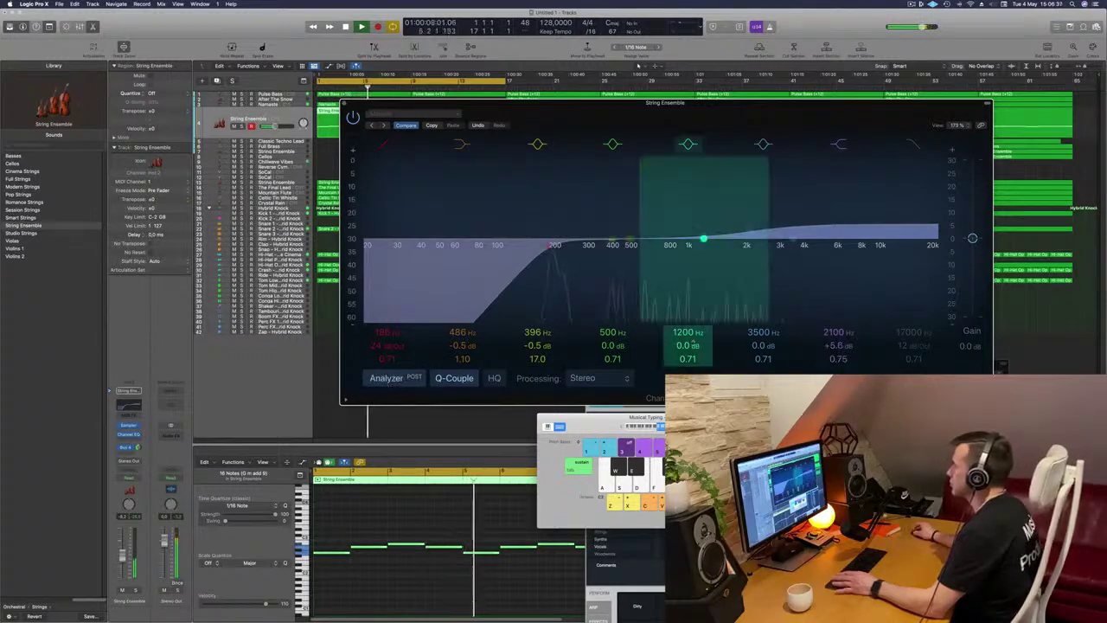
click(344, 104)
key(Return)
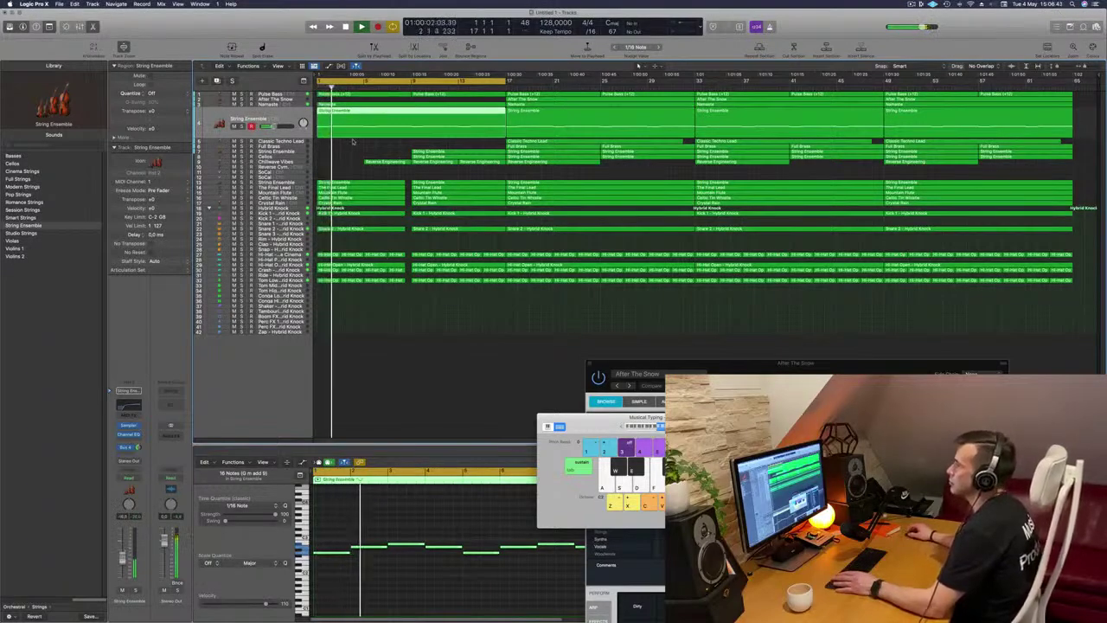
Check the compressor on the Namaste track while playing the song from the start
key(Up)
key(Return)
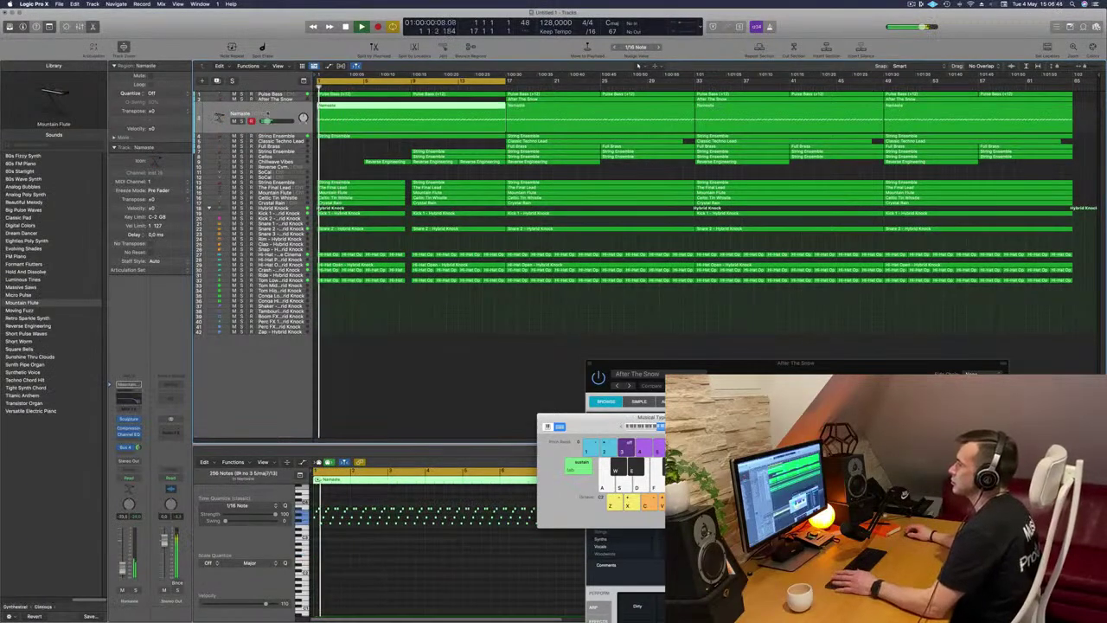
click(129, 429)
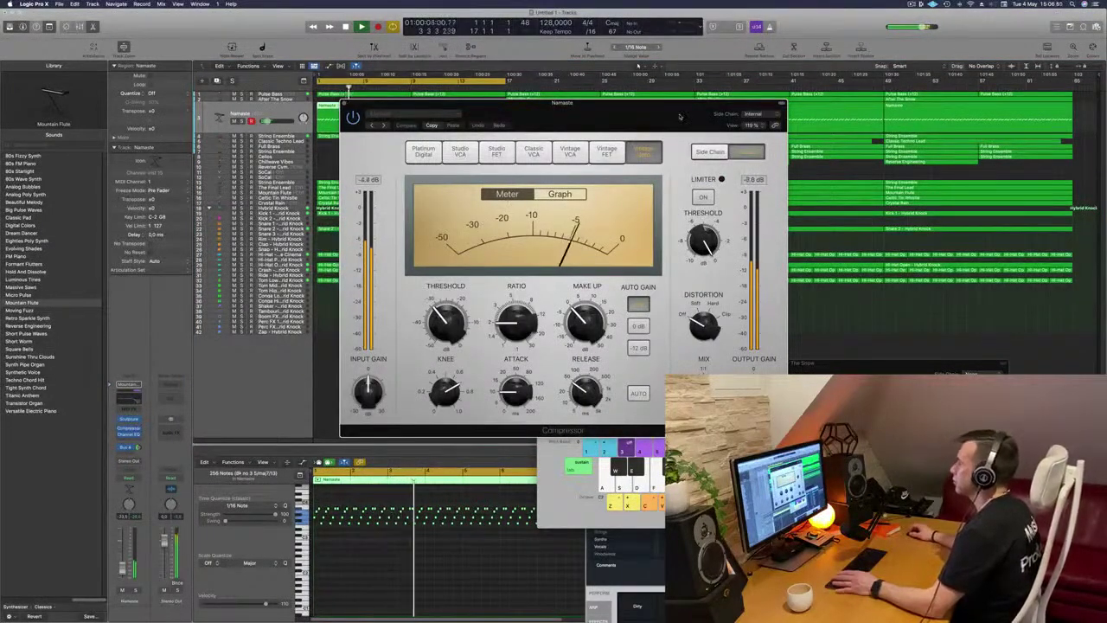
click(344, 103)
key(Return)
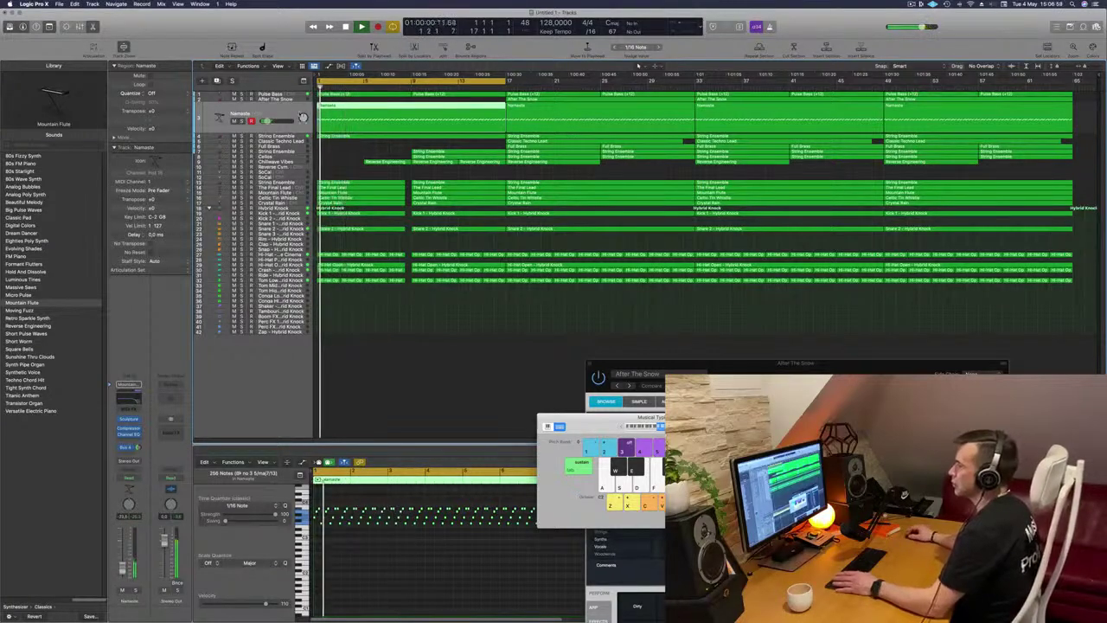
Add a Compressor to the Pulse Bass track, set it to the Classic VCA model and play from the start
key(Up)
key(Up)
key(Return)
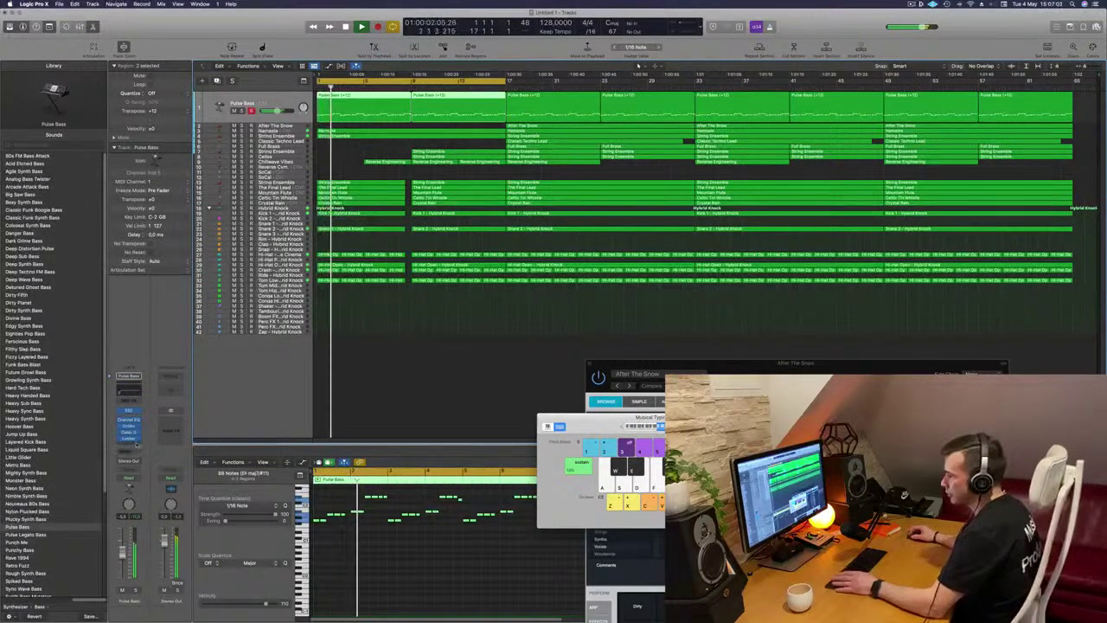
click(136, 444)
mouse_move(154, 475)
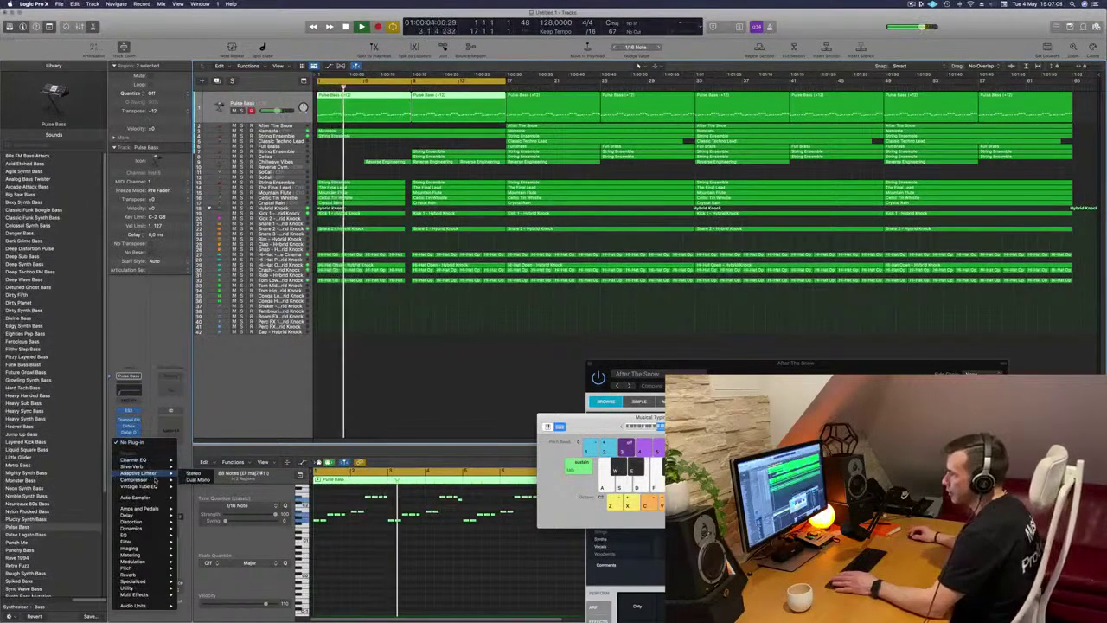
click(192, 479)
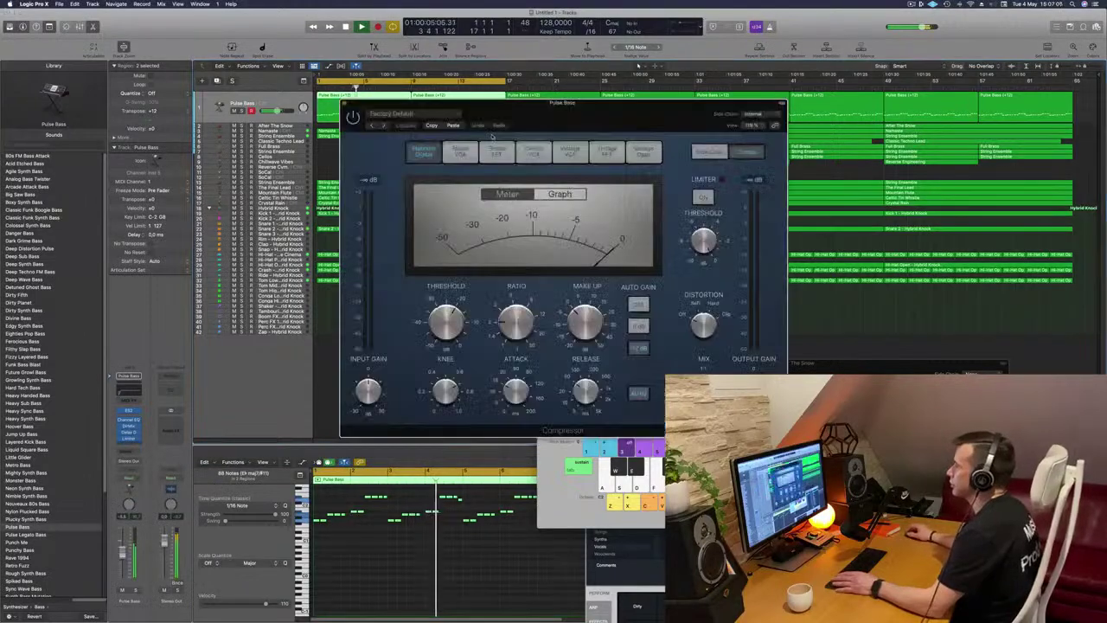
click(533, 154)
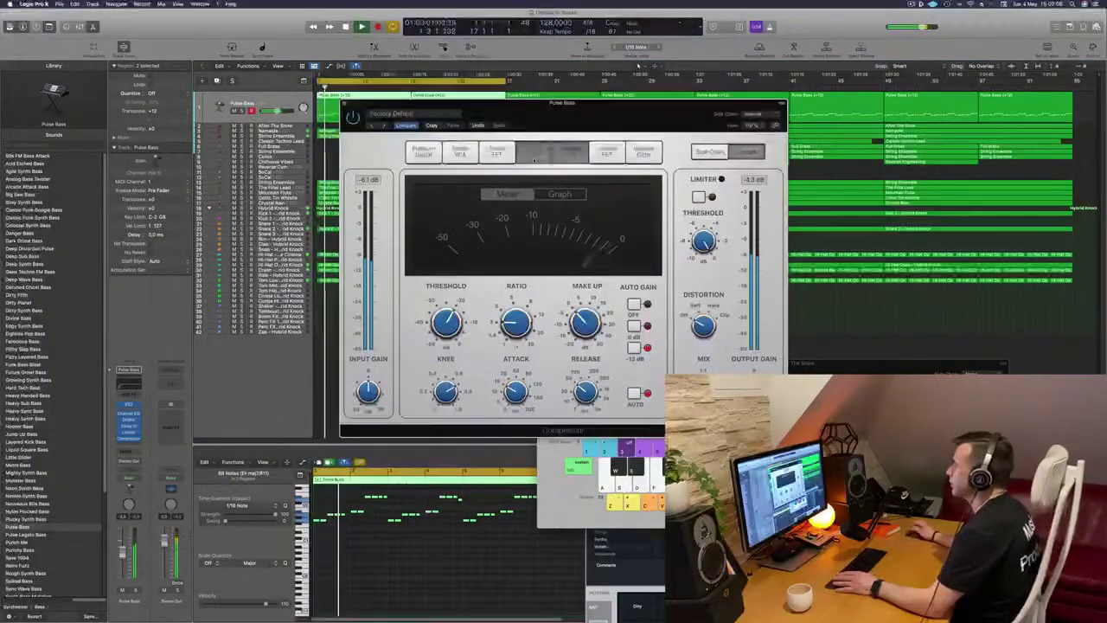
key(Return)
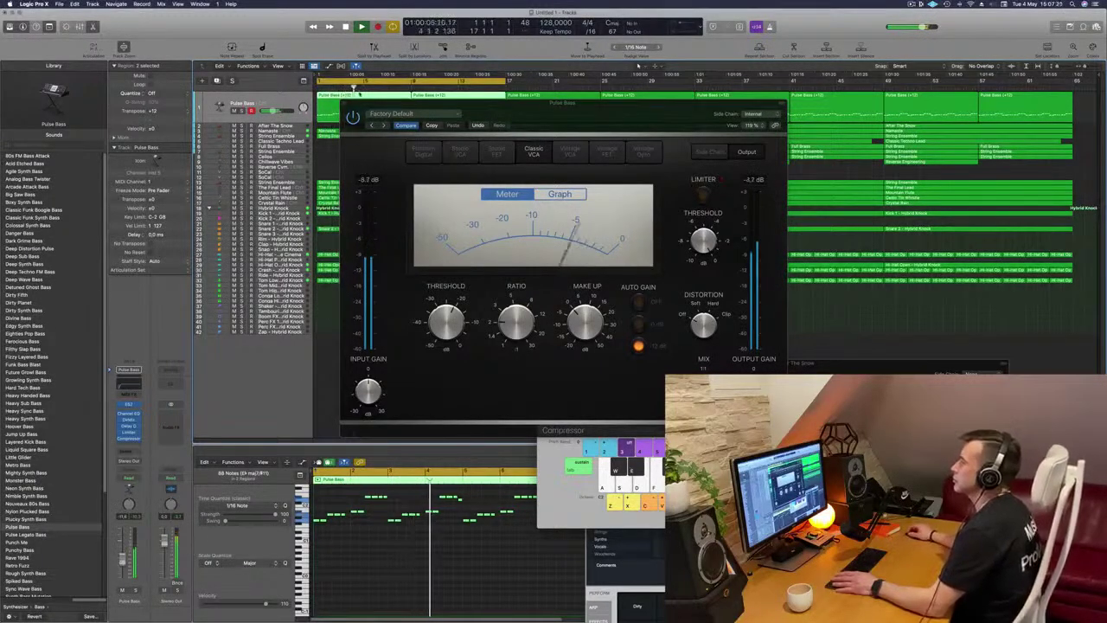
Close the Pulse Bass compressor and check the upper String Ensemble track with its Bus 4 send from the start
click(344, 105)
key(Return)
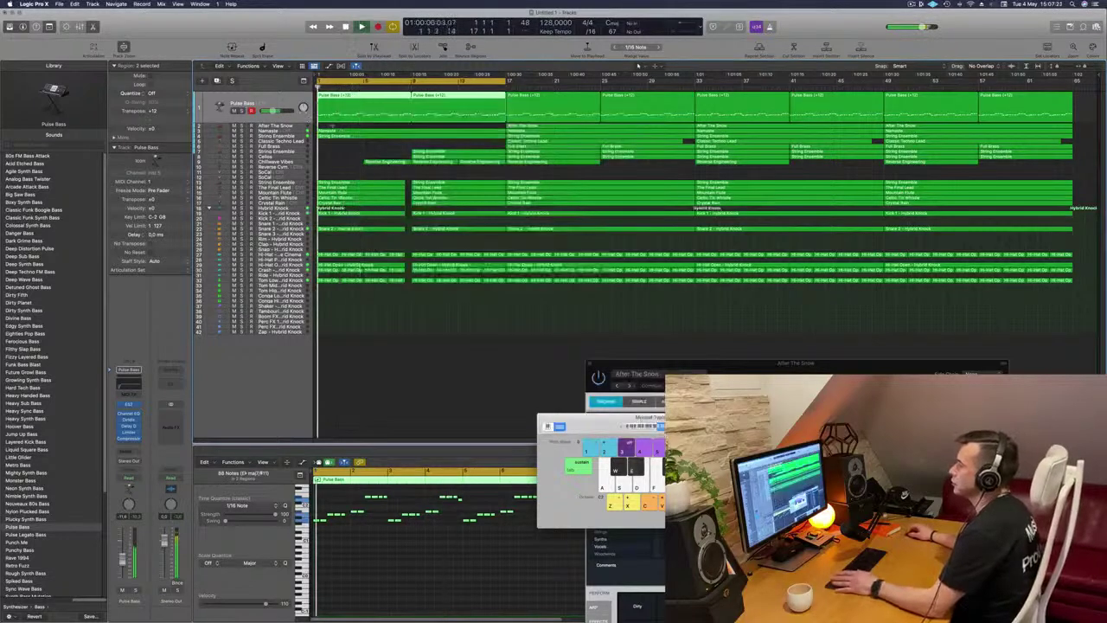
click(310, 137)
key(Return)
click(138, 447)
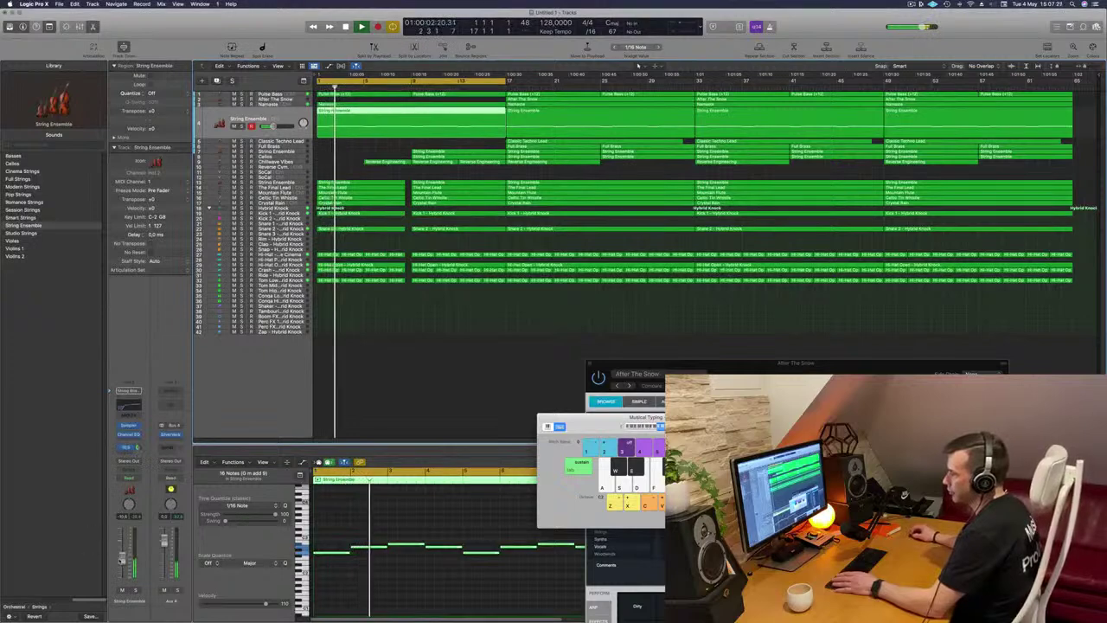
key(Return)
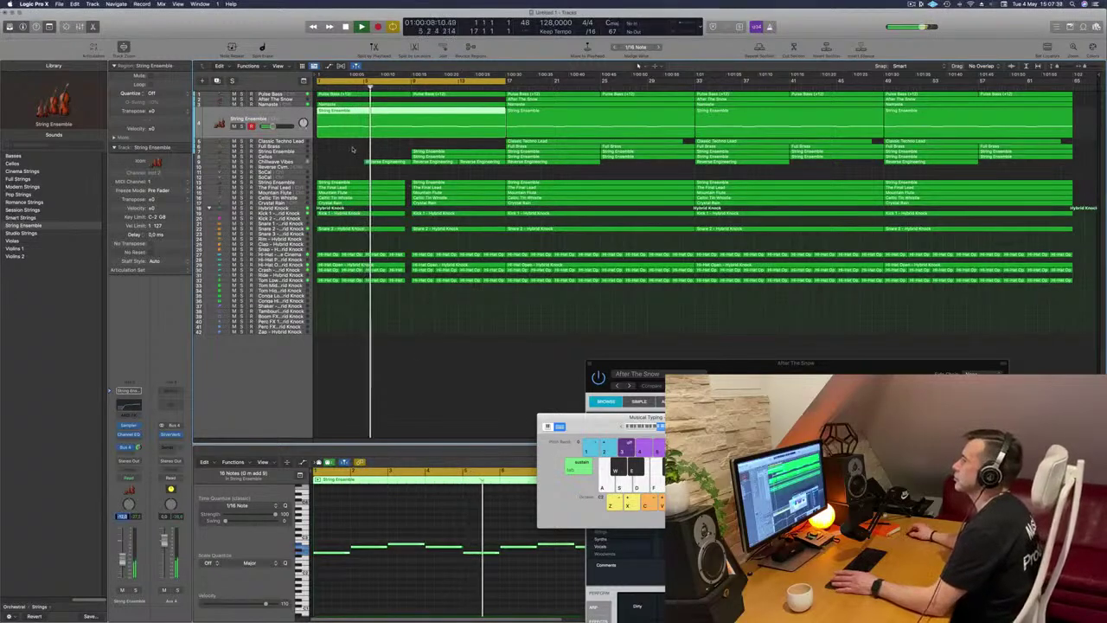
Listen to the Chillwave Vibes track in the mix from the start of the song
click(278, 161)
key(Return)
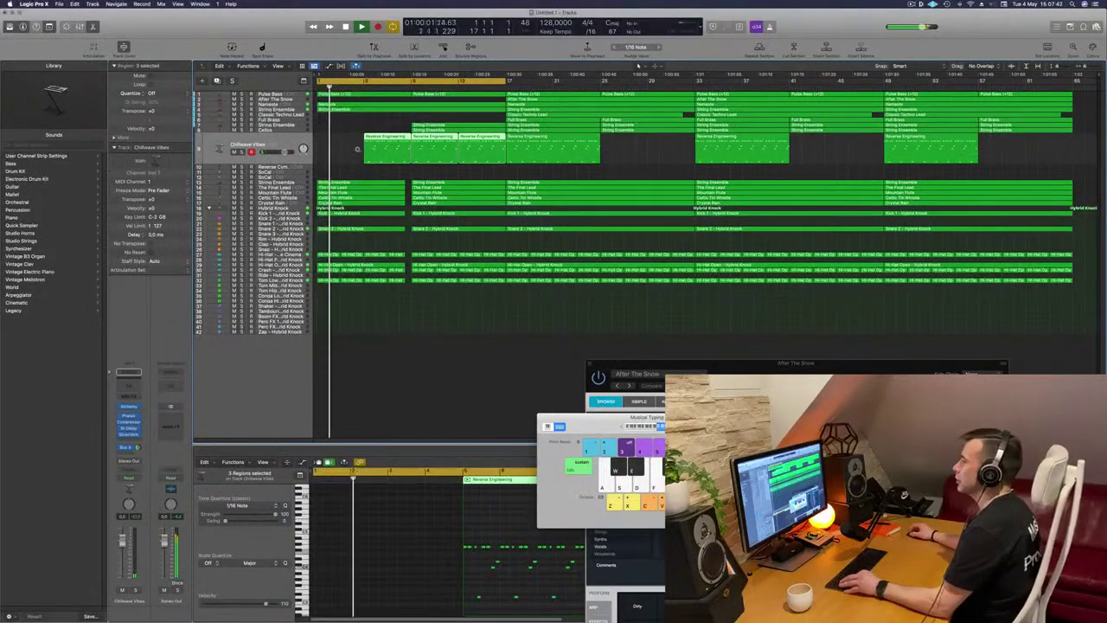
scroll(357, 150, up, 3)
scroll(357, 149, down, 2)
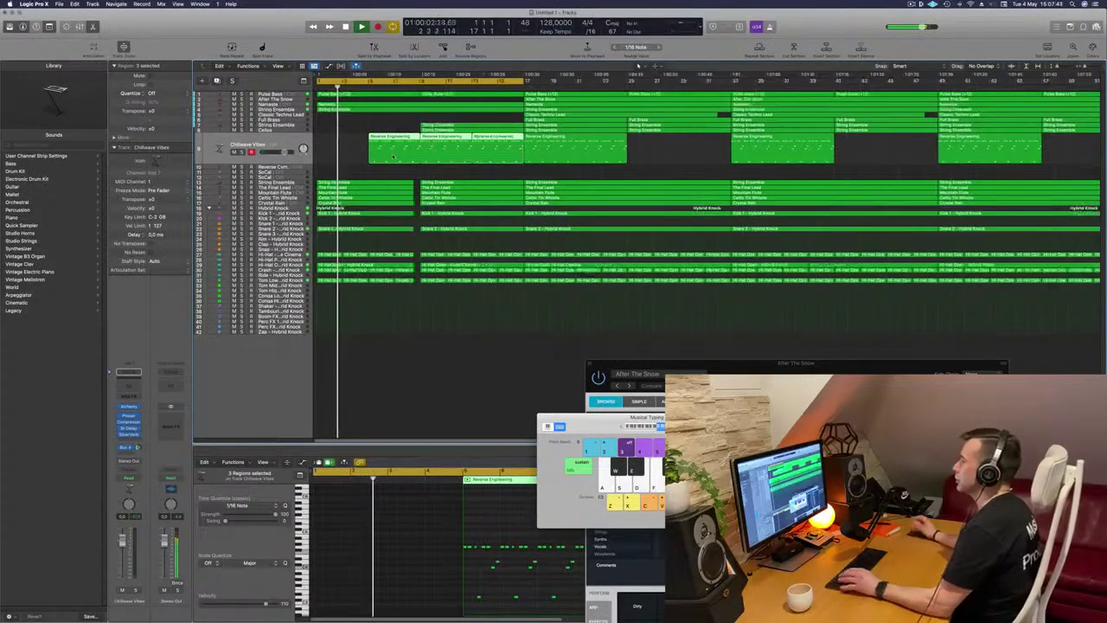
click(350, 166)
click(910, 4)
click(415, 168)
scroll(415, 168, down, 1)
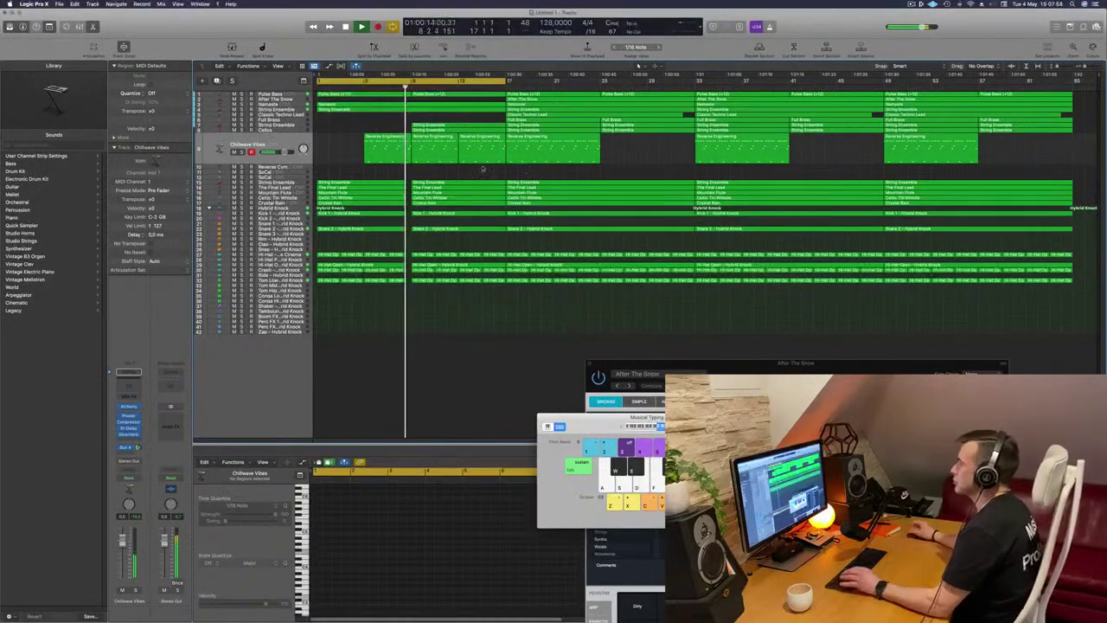
scroll(365, 124, up, 2)
scroll(365, 124, down, 2)
Audition the lower String Ensemble melody around bar 9, checking it with solo and comparing it with Cellos
click(247, 126)
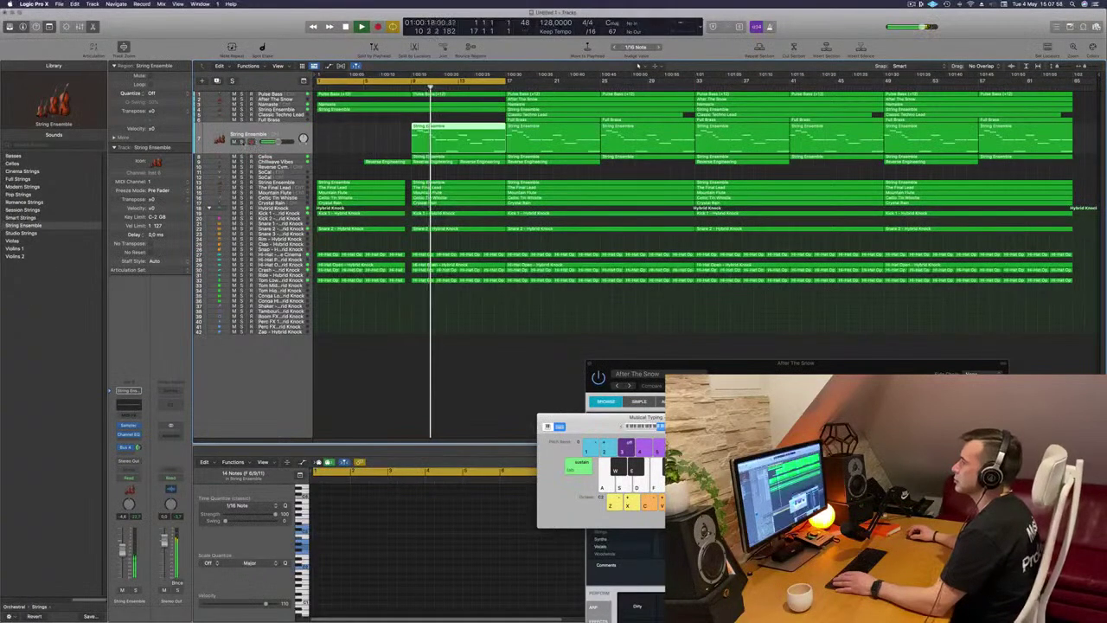
click(242, 142)
click(243, 142)
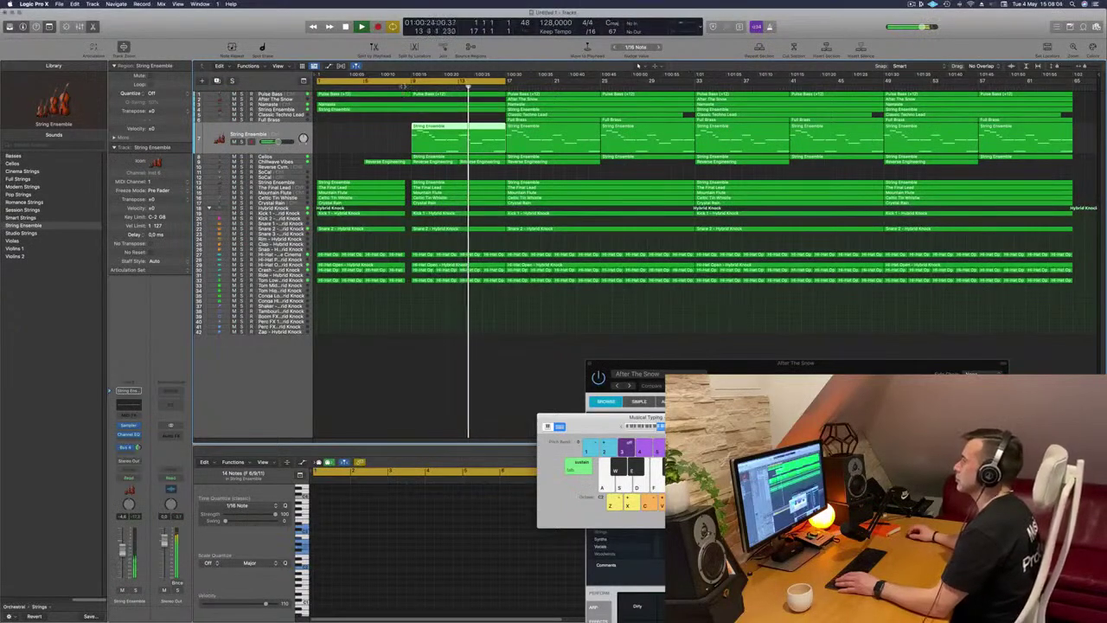
click(397, 131)
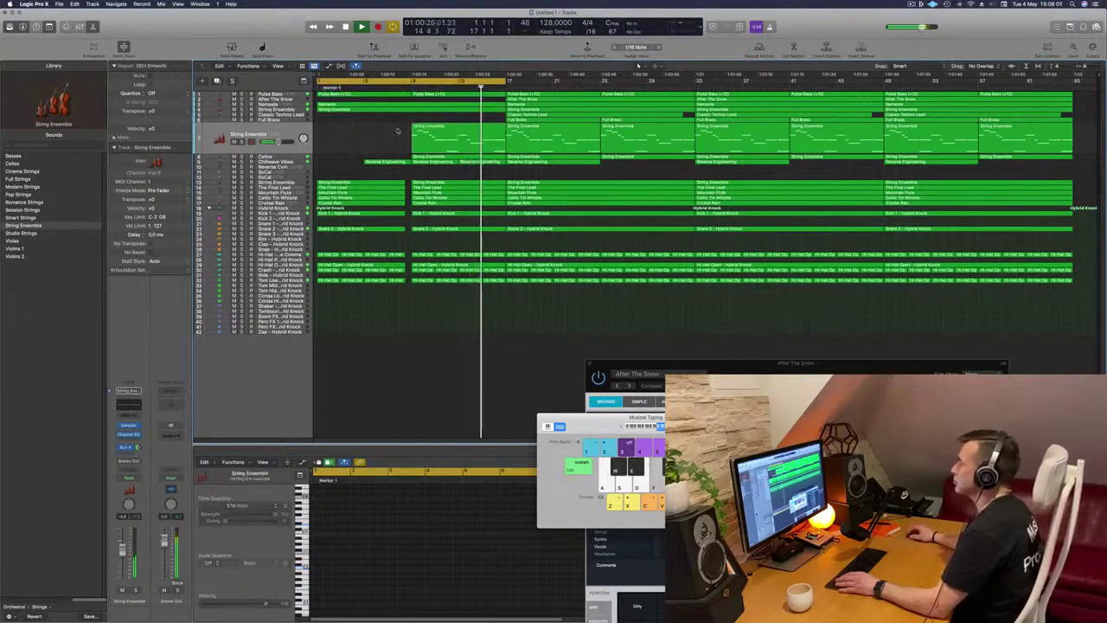
click(402, 87)
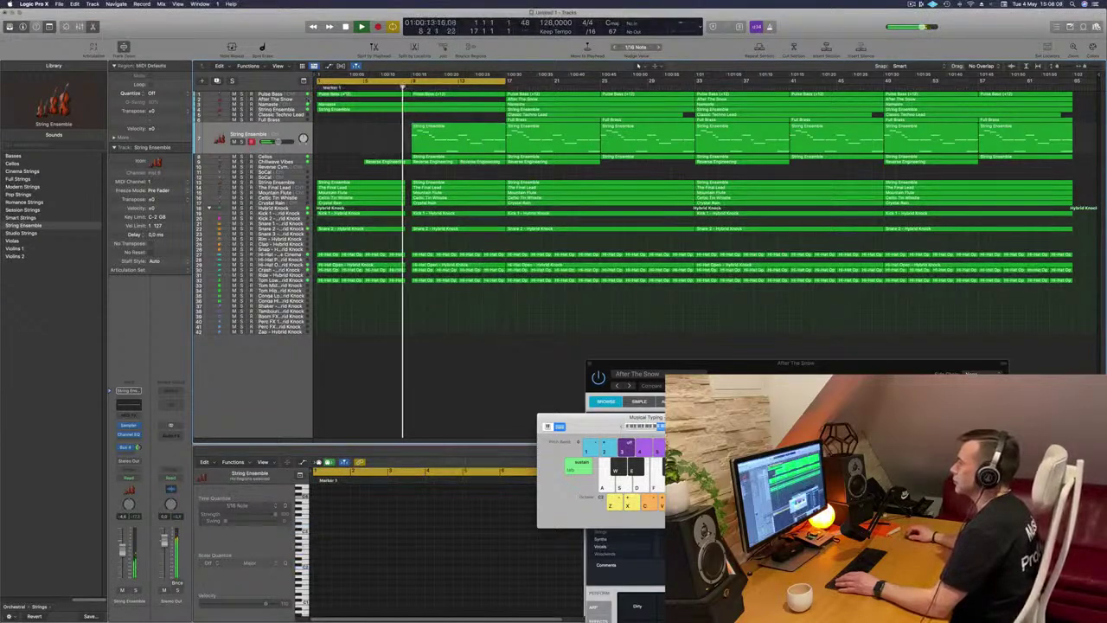
drag(376, 132, 412, 151)
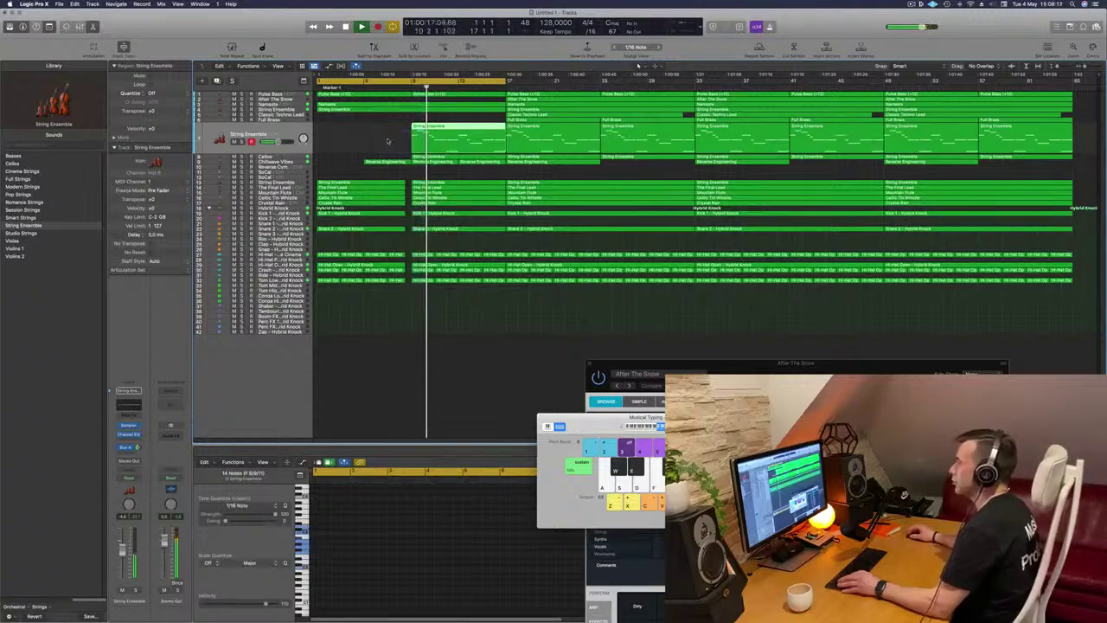
click(388, 141)
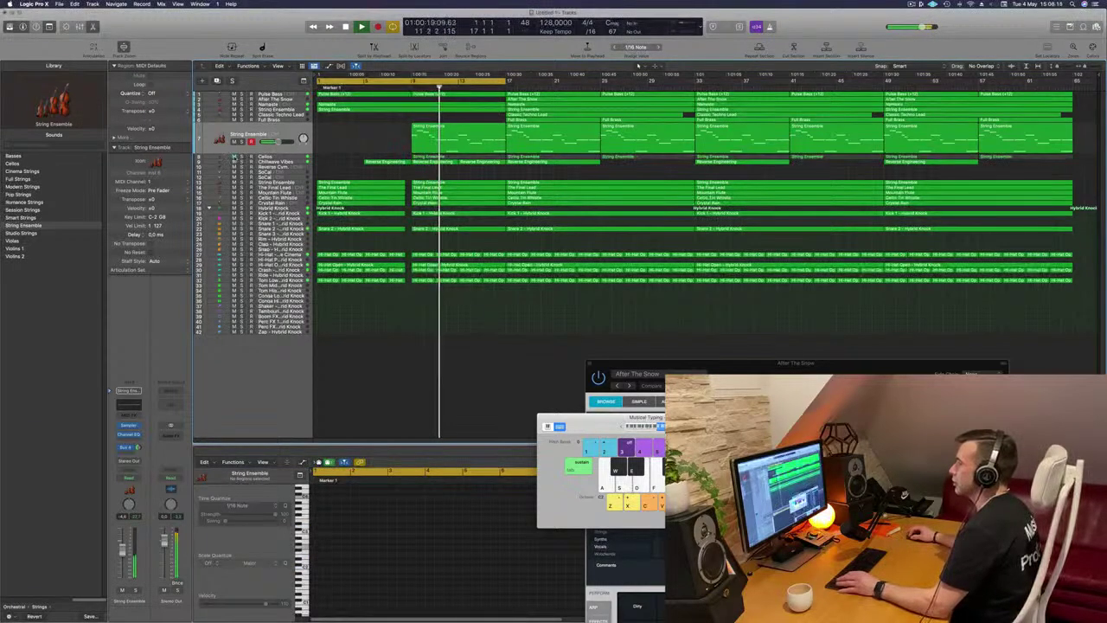
click(233, 157)
key(a)
click(211, 143)
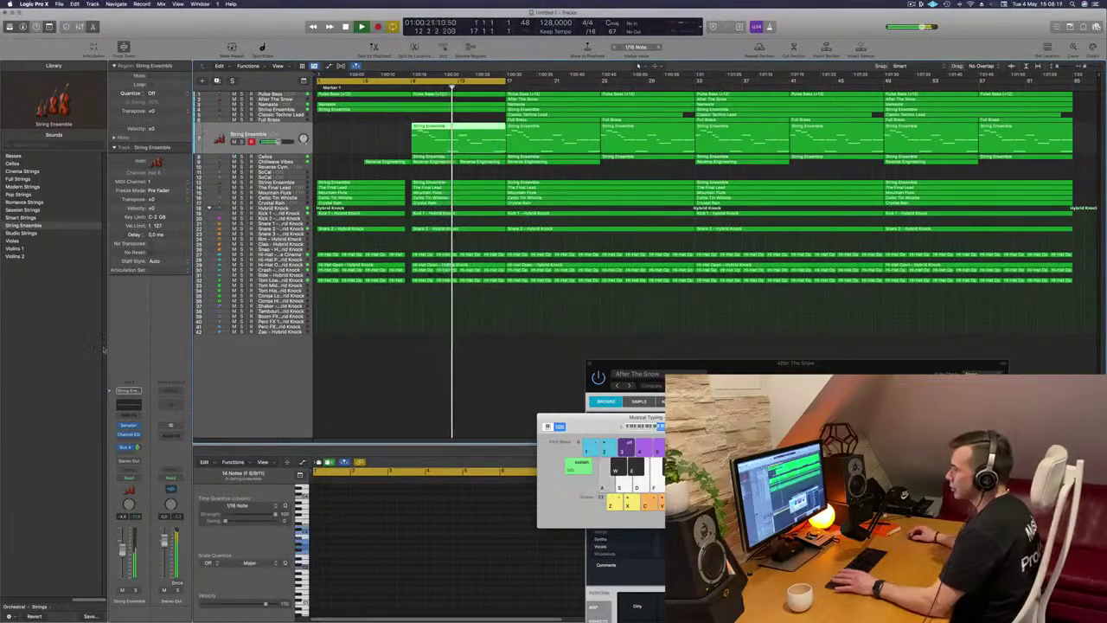
Open the Channel EQ on the lower String Ensemble track and enable its low cut
key(Return)
click(128, 434)
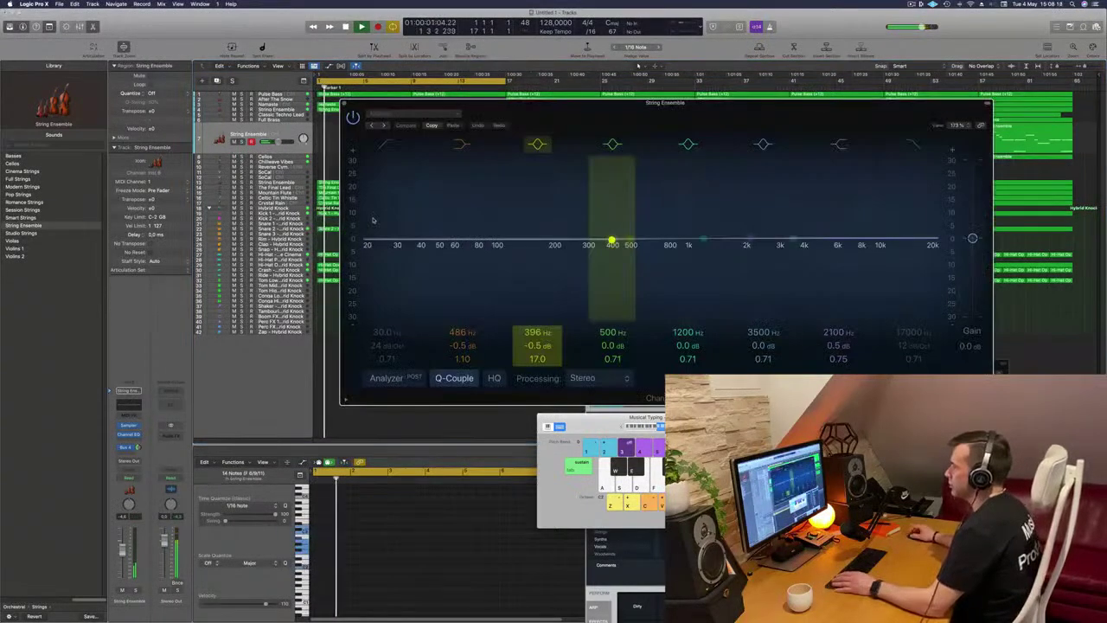
click(388, 145)
drag(435, 104, 394, 240)
key(Return)
Set the cycle range to bars 9 through 17 and turn on the EQ's analyzer
drag(319, 82, 412, 82)
key(Return)
drag(473, 261, 574, 199)
click(454, 461)
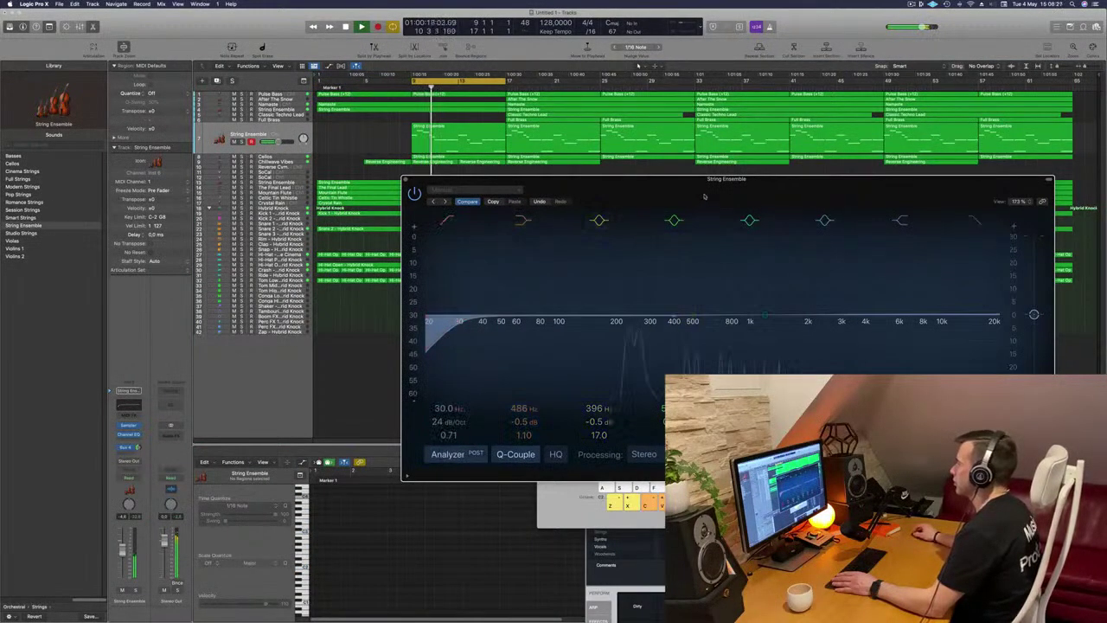
Set the lower String Ensemble's low cut to 177 Hz and raise its 2100 Hz high shelf, closing the EQ
drag(477, 239, 439, 239)
drag(449, 304, 573, 318)
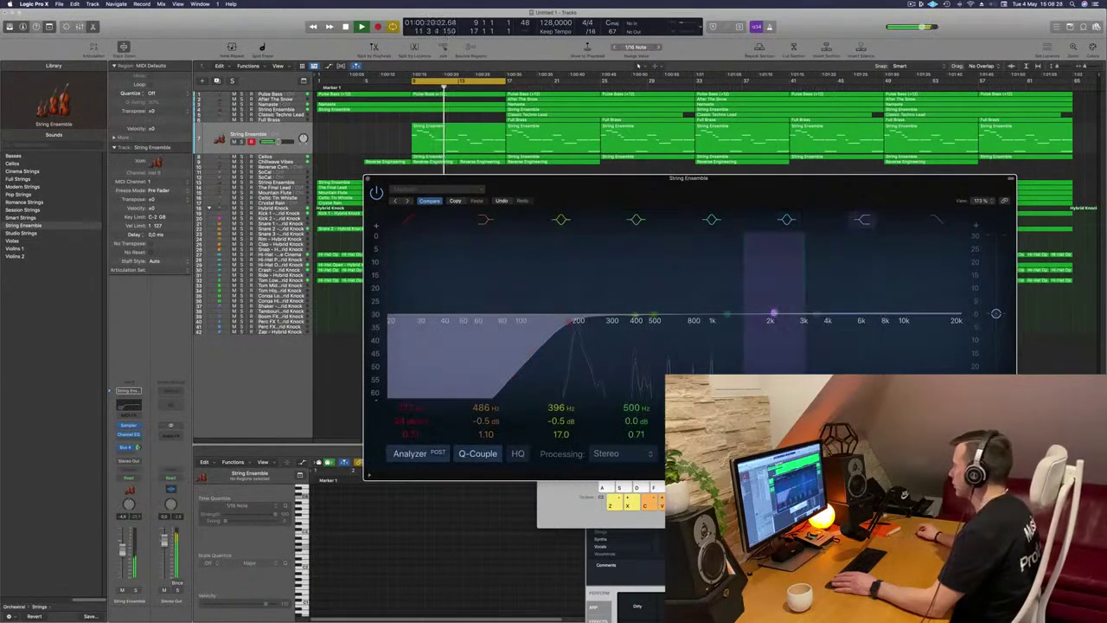
drag(773, 313, 773, 305)
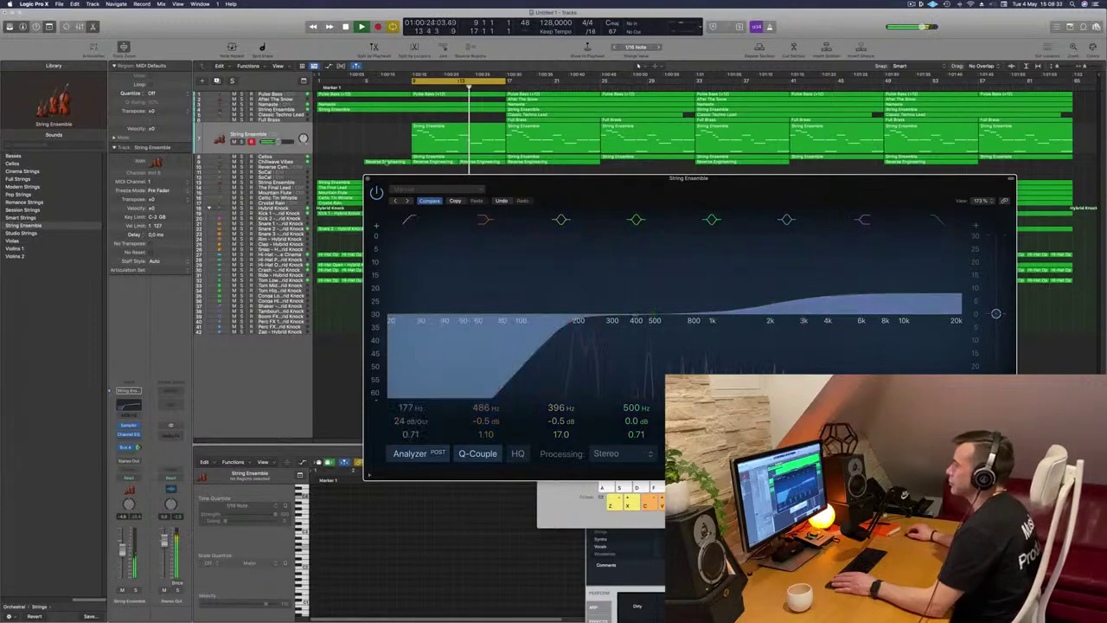
click(368, 179)
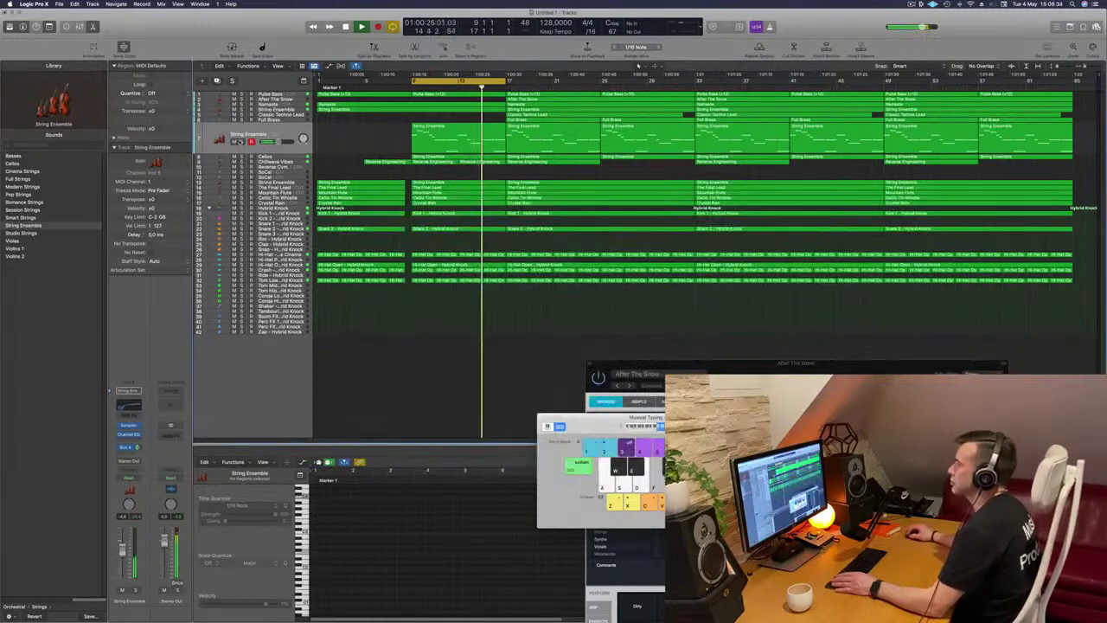
Solo the lower String Ensemble and Cellos tracks and play the cycled section
click(241, 141)
key(space)
key(space)
click(272, 135)
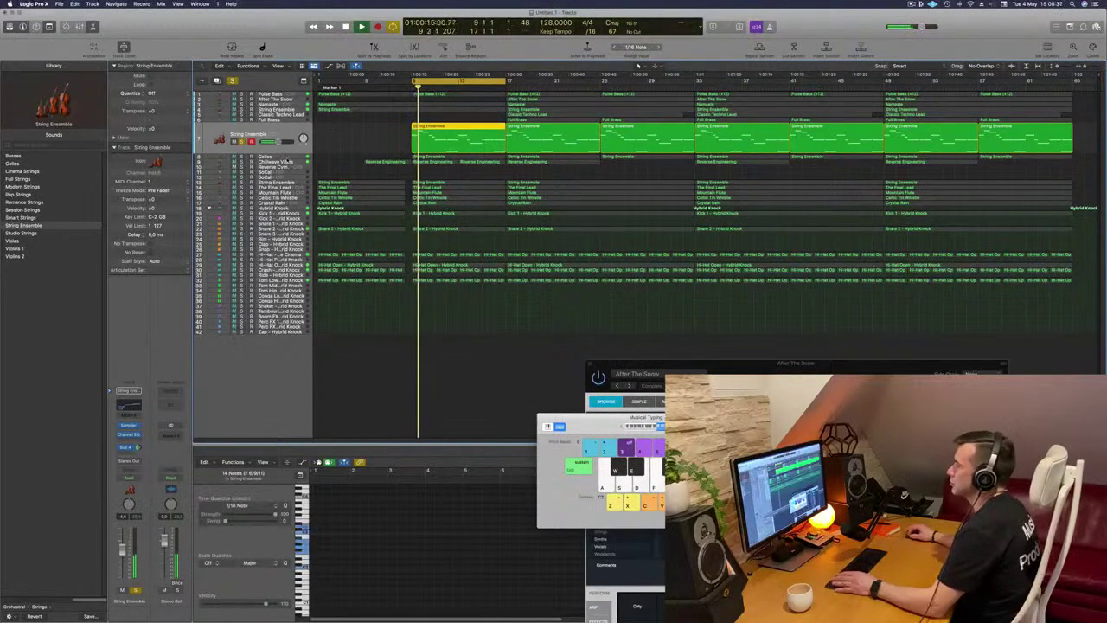
click(272, 157)
key(s)
Enable a low cut at 306 Hz in the Cellos track's Channel EQ and close the EQ
click(128, 387)
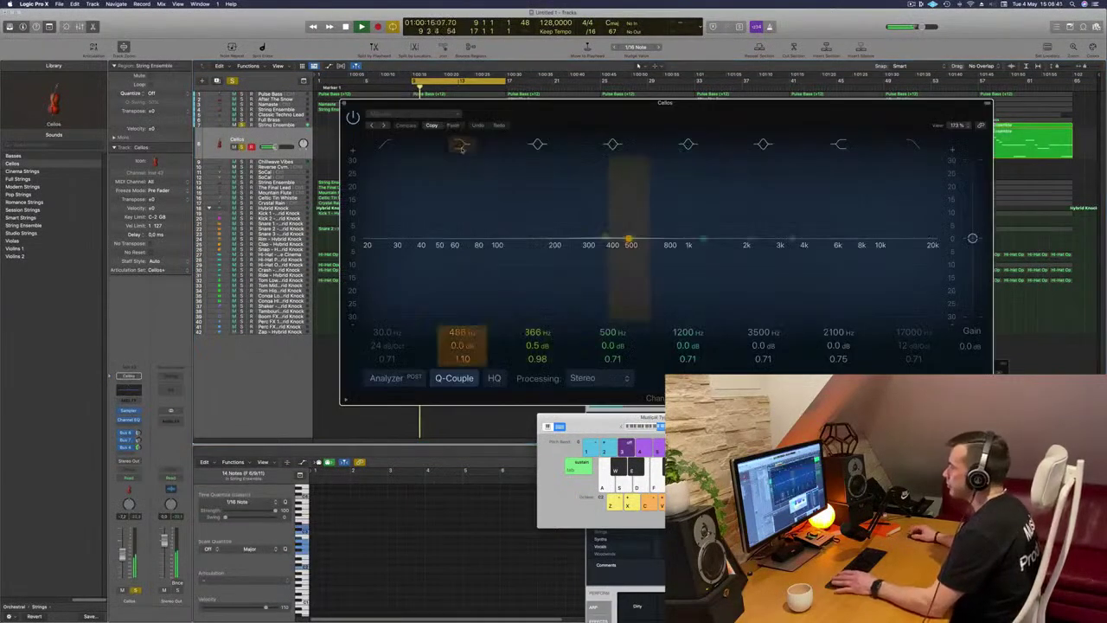
click(380, 164)
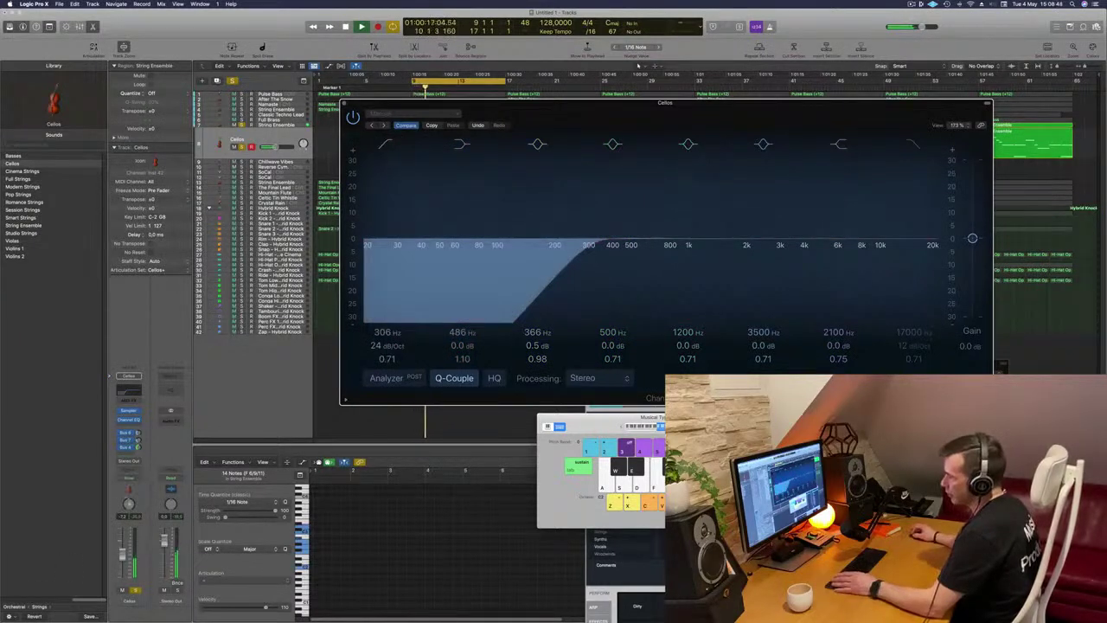
click(344, 102)
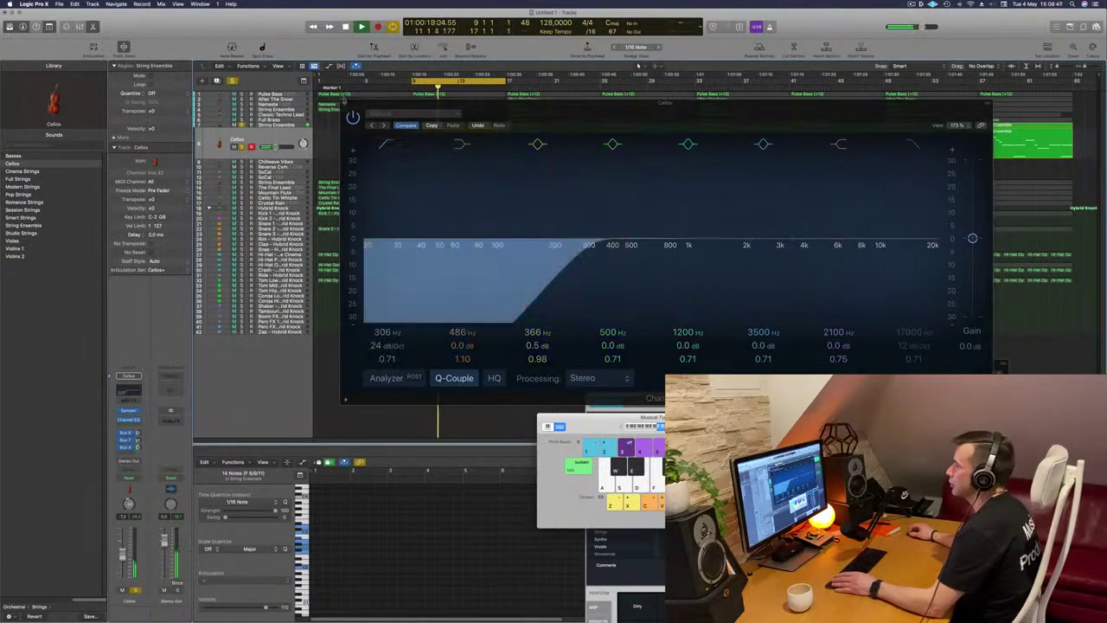
click(344, 104)
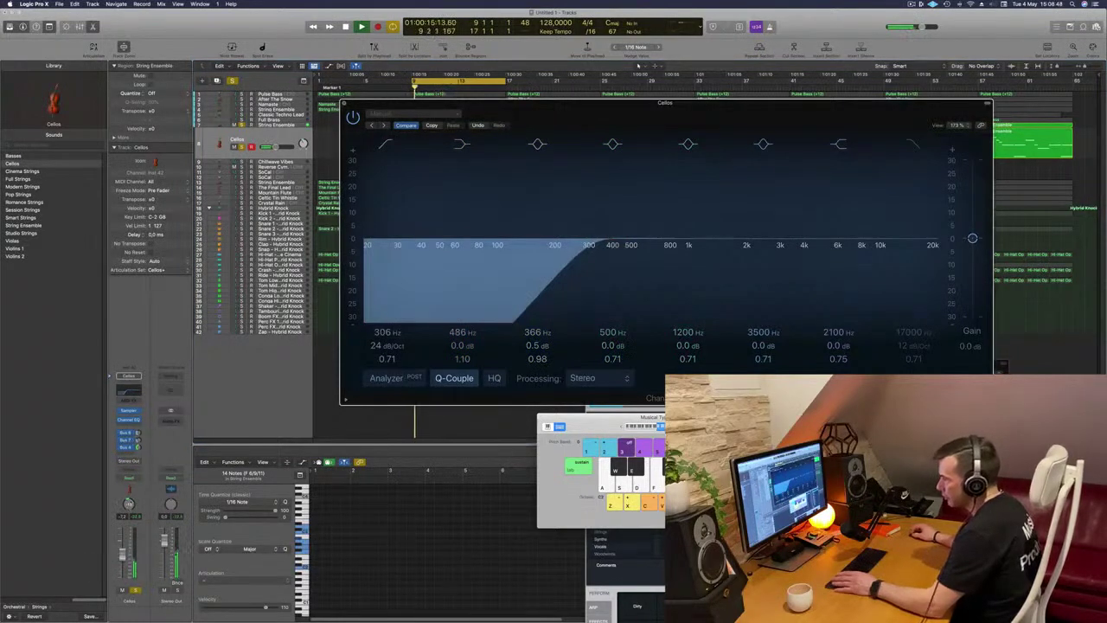
click(361, 27)
click(343, 105)
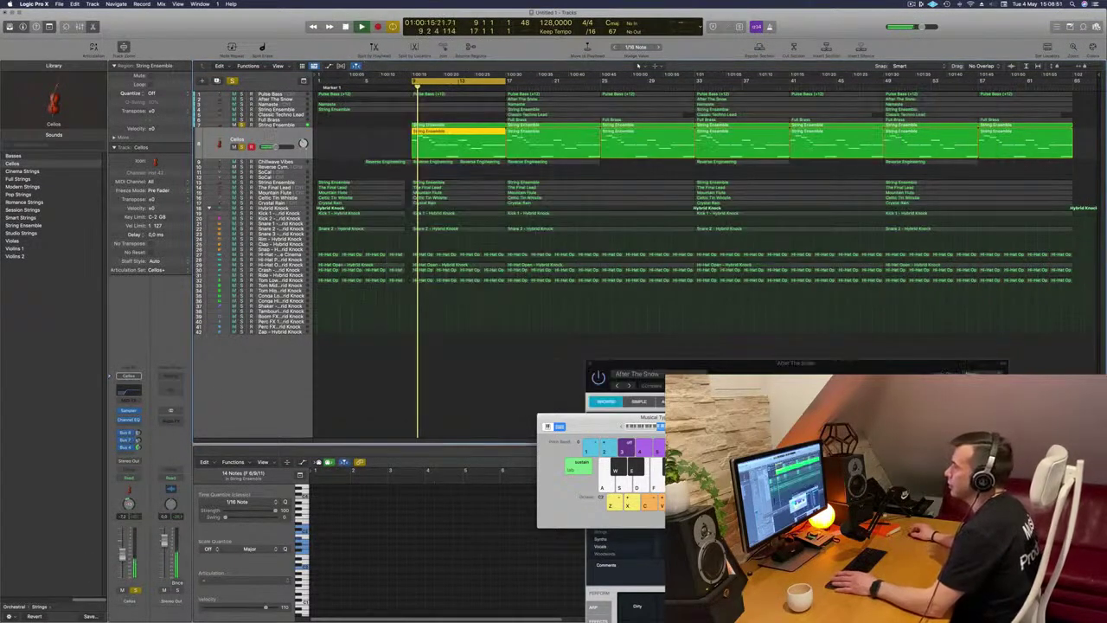
Solo the lower String Ensemble together with Cellos again and replay the cycled section
key(Up)
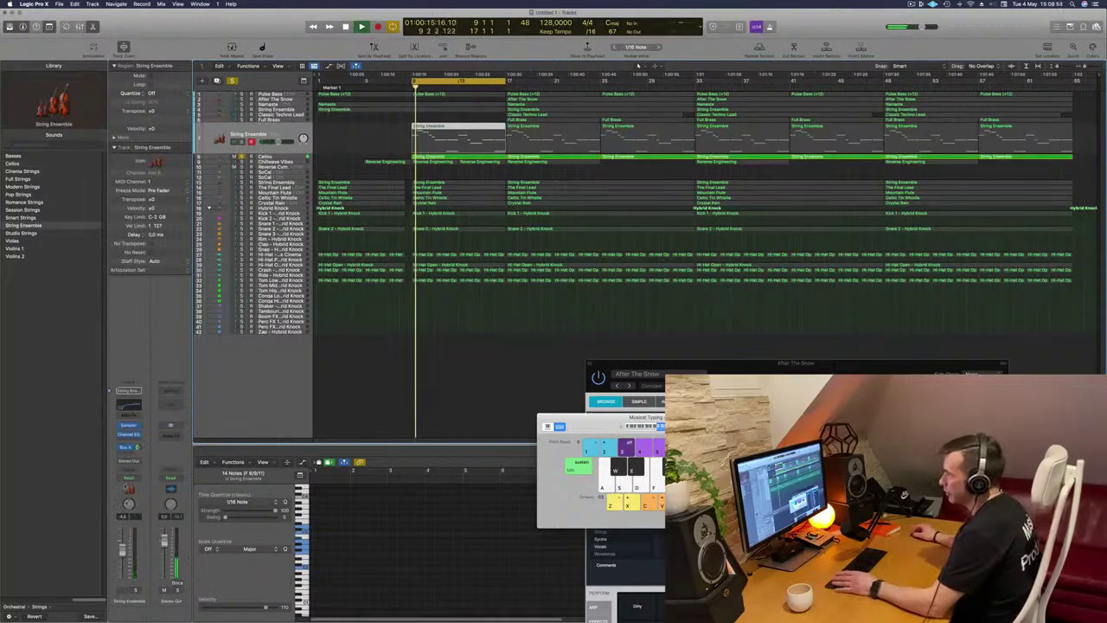
click(243, 142)
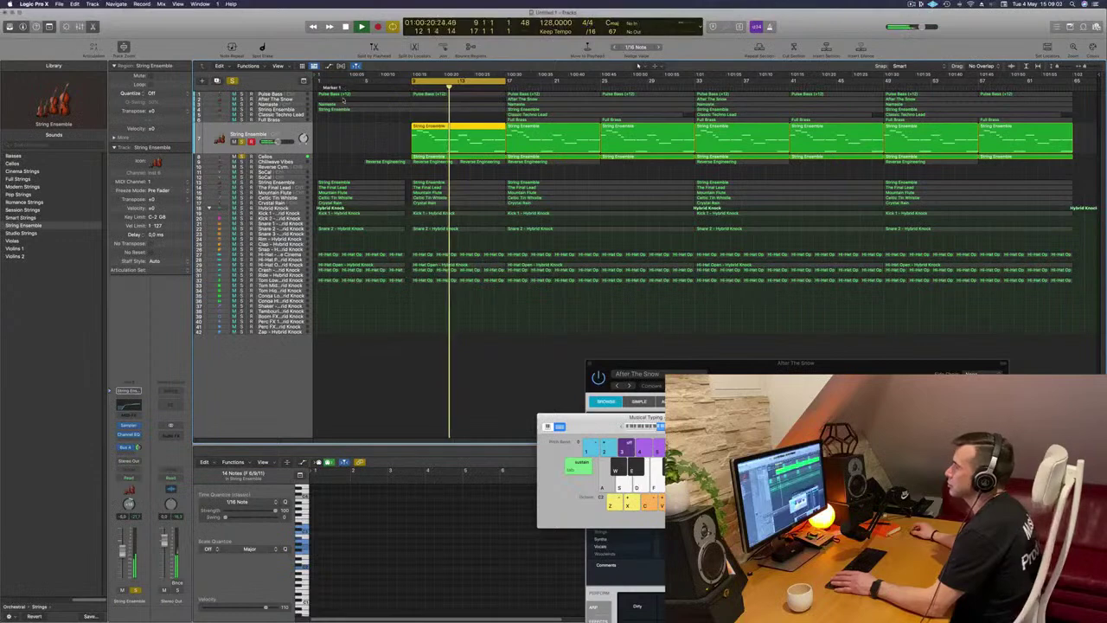
key(space)
key(space)
Add Pulse Bass, Namaste and the upper String Ensemble to the soloed tracks while playing
click(242, 94)
key(space)
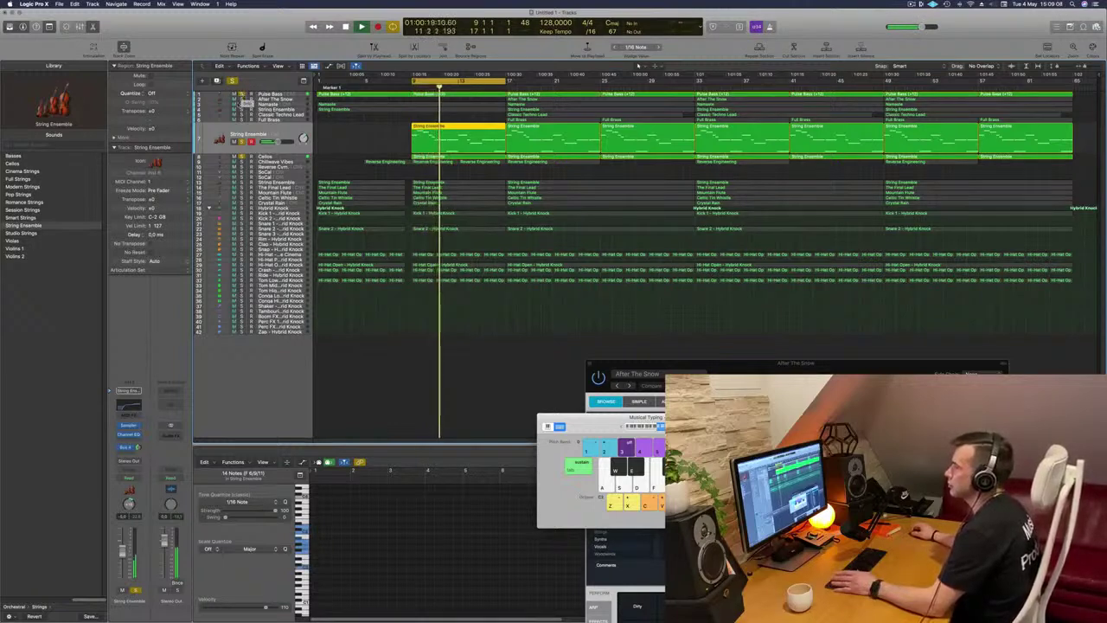
click(242, 105)
key(a)
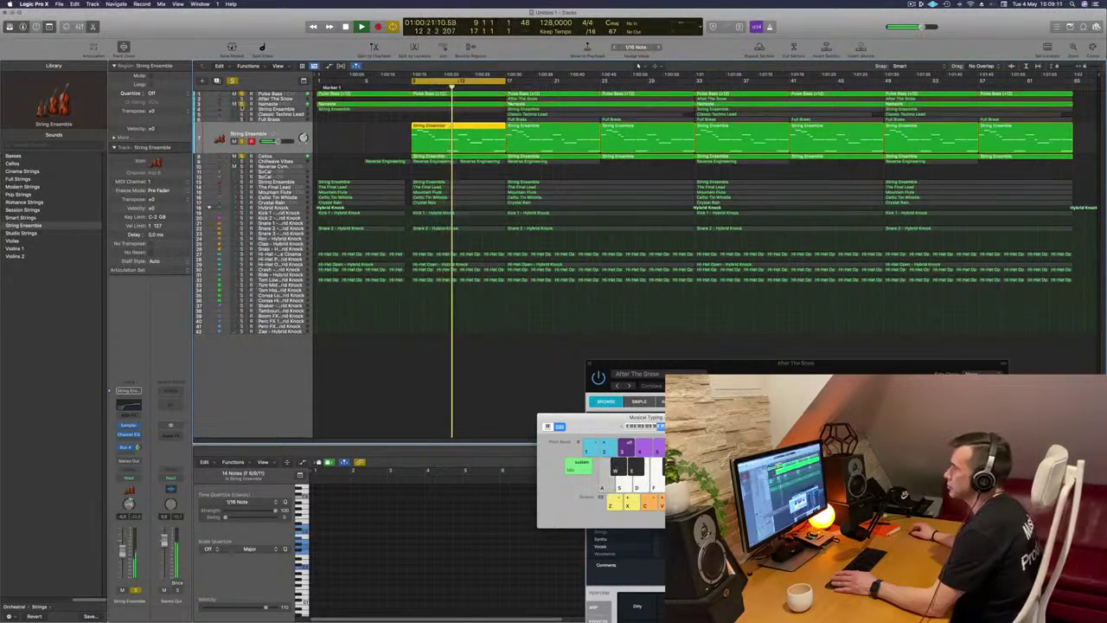
click(242, 109)
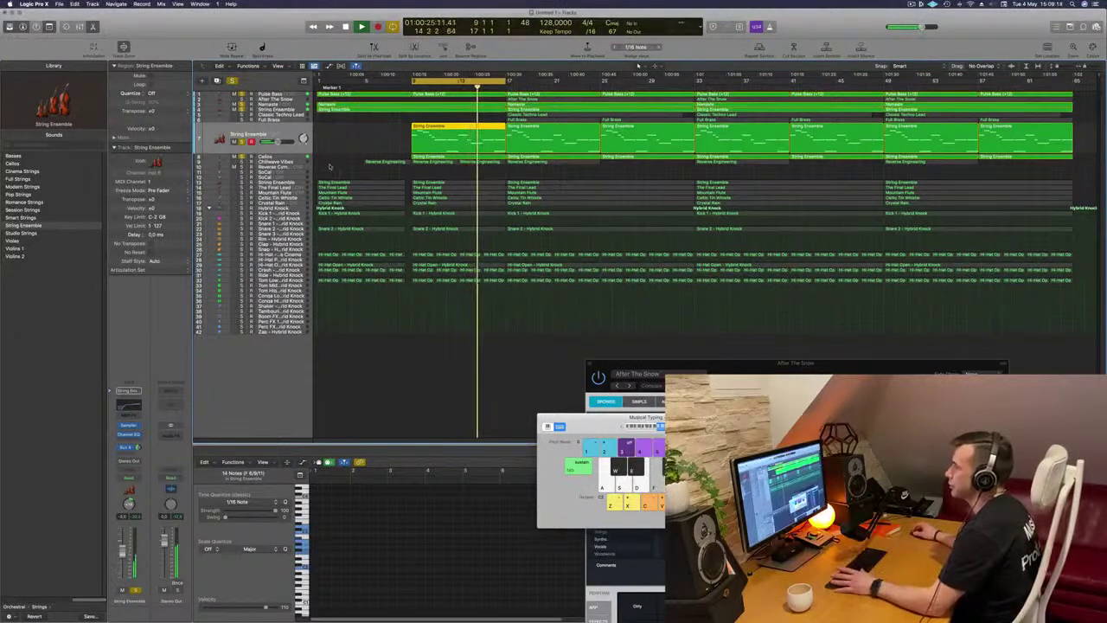
Clear all solos and check the lower String Ensemble and Cellos tracks in the full mix
click(230, 80)
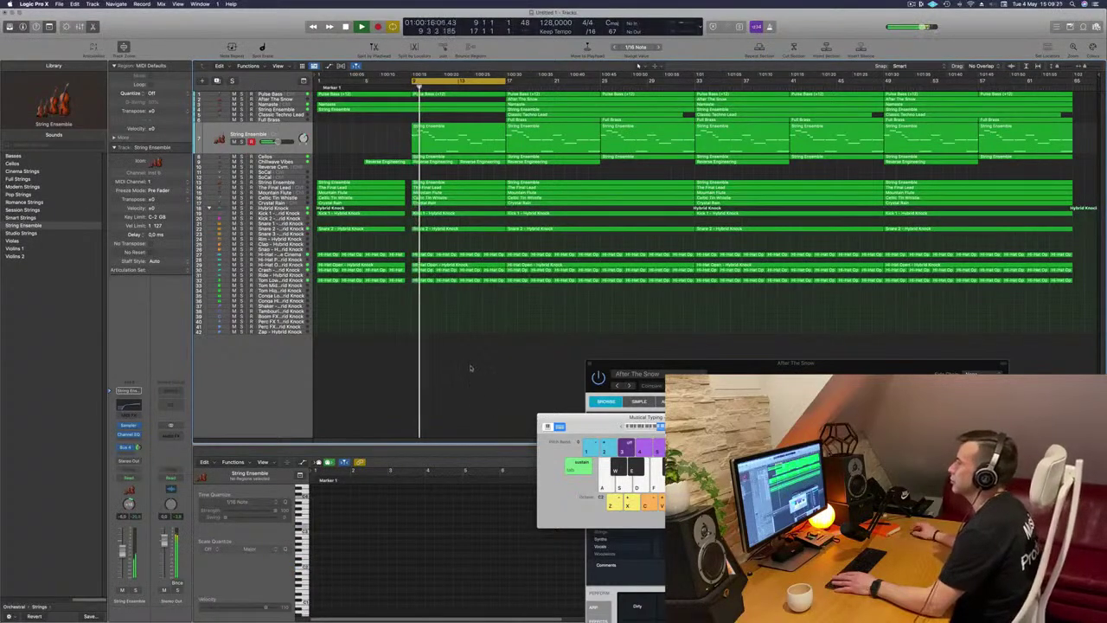
click(285, 134)
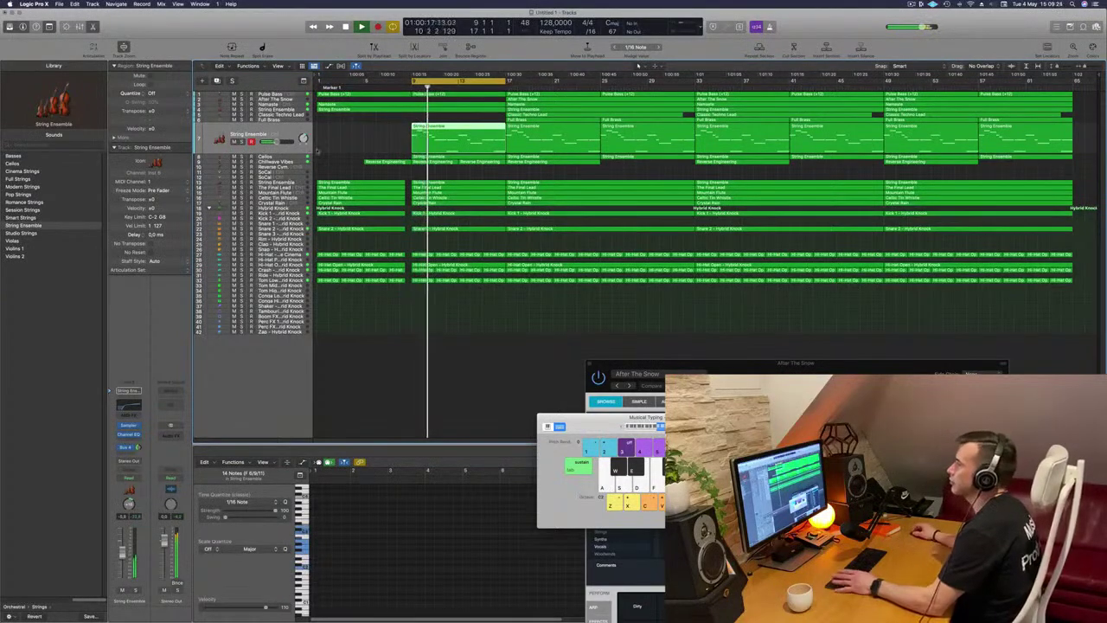
key(Down)
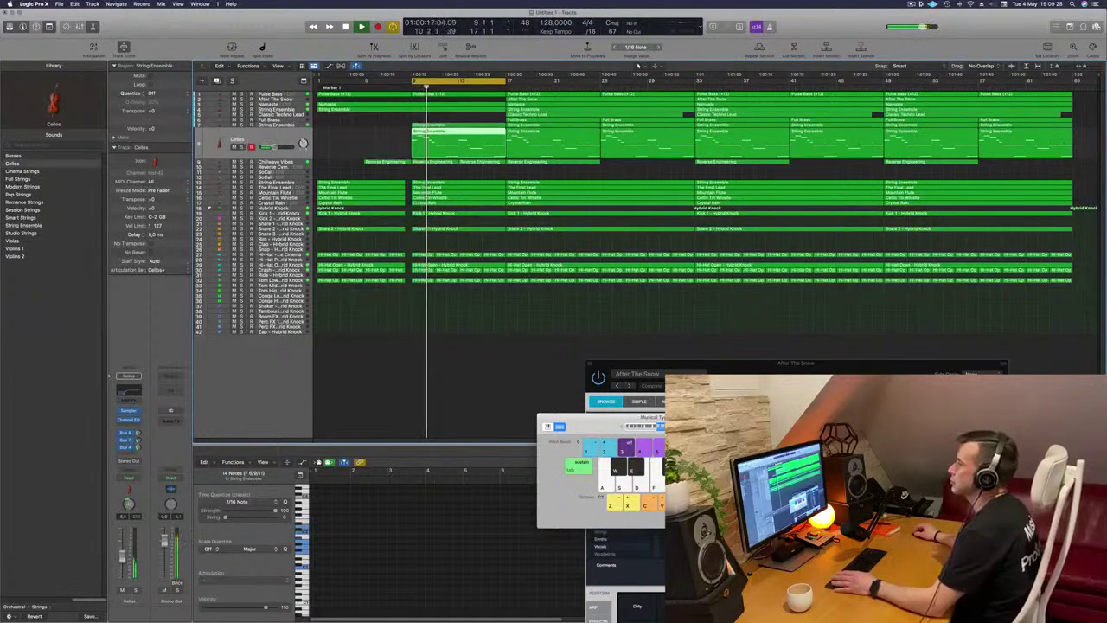
click(465, 364)
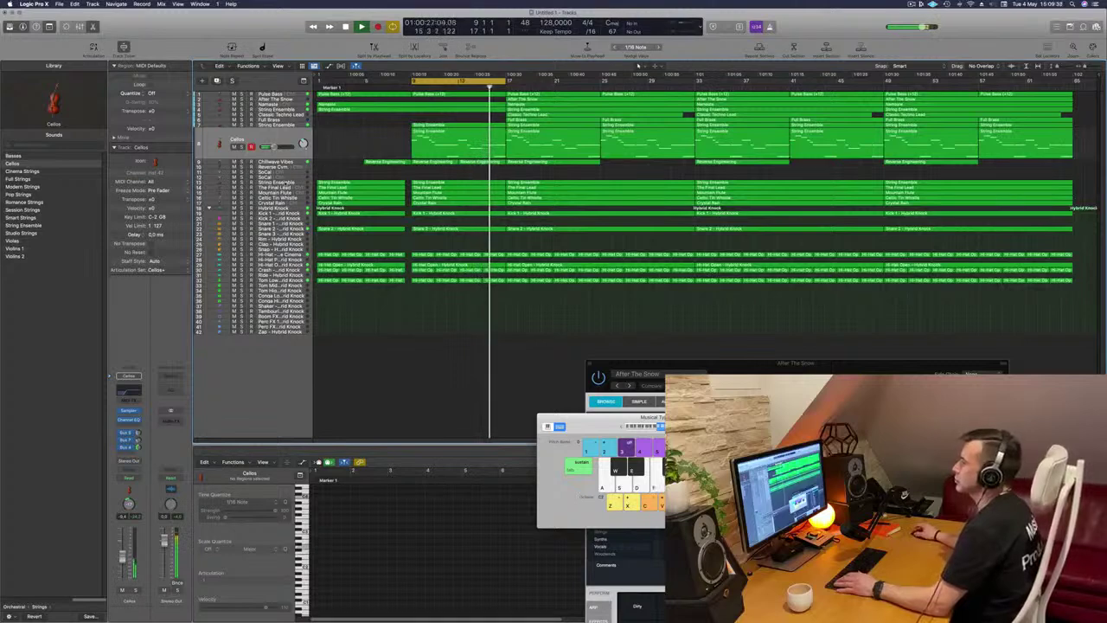
Lower the volume of the String Ensemble track just above The Final Lead
click(281, 183)
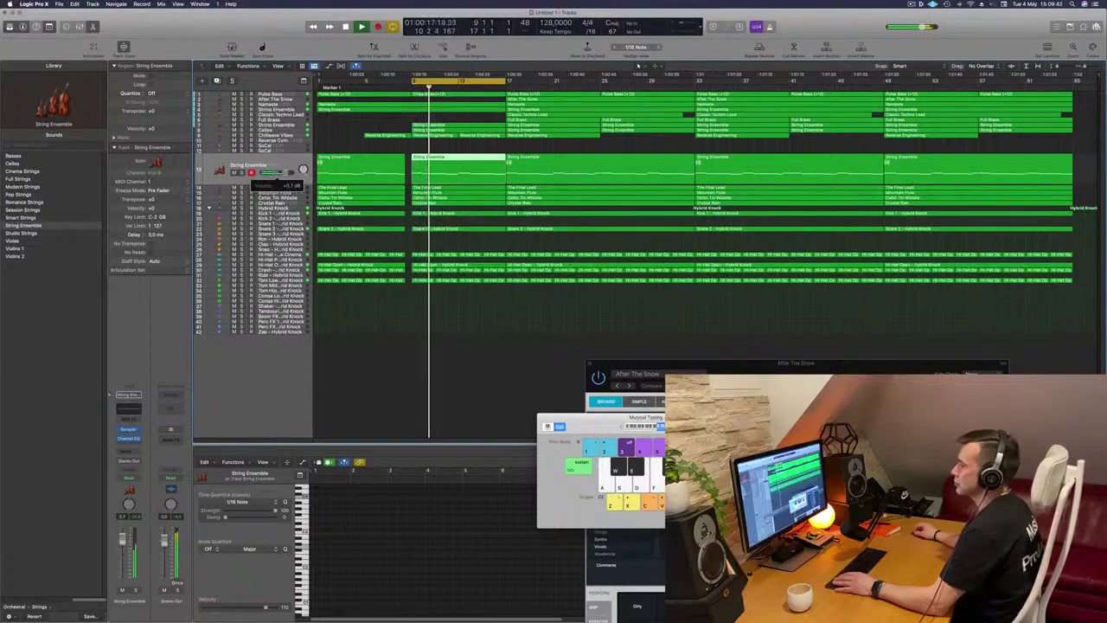
drag(285, 173, 280, 173)
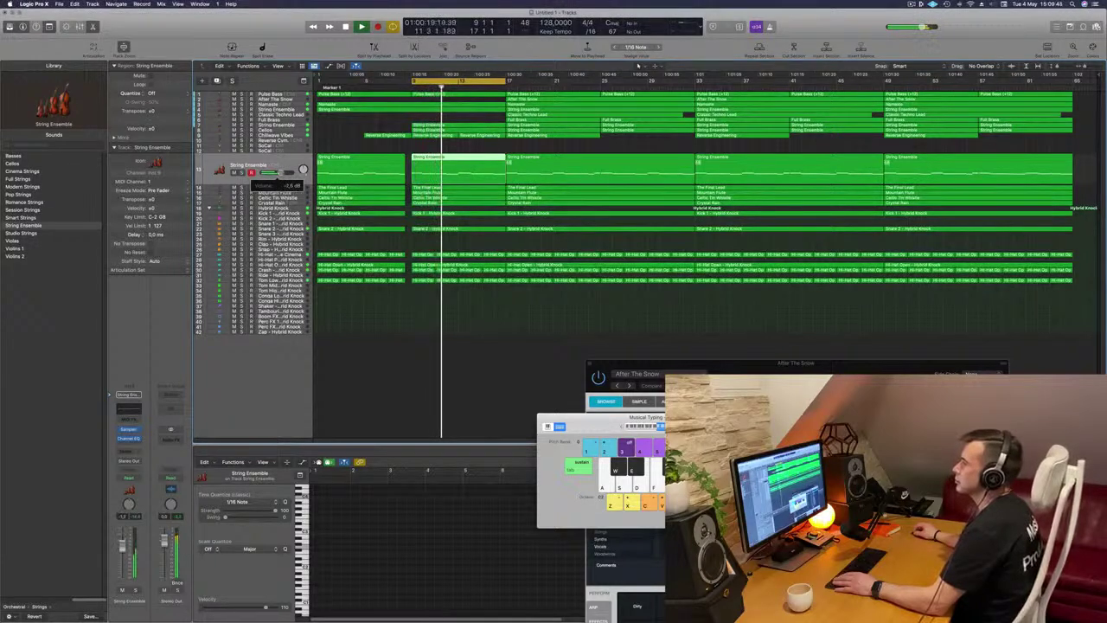
Compare the mix with the selected String Ensemble muted and unmuted, and play with the cycle range moved to bars 17–25
click(233, 173)
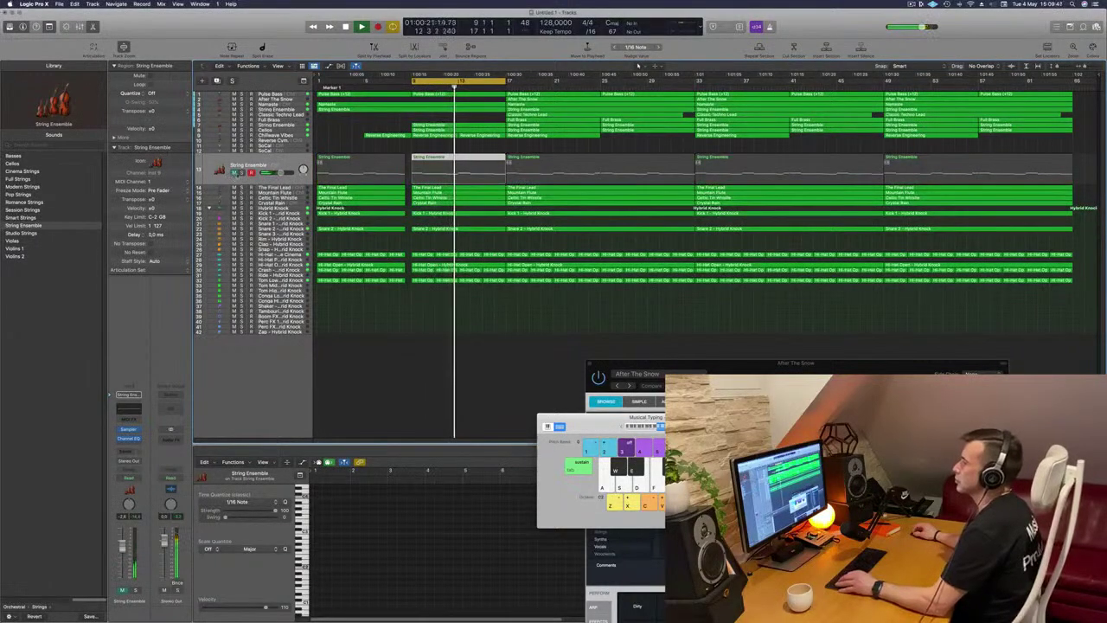
click(234, 172)
drag(481, 85, 576, 85)
key(space)
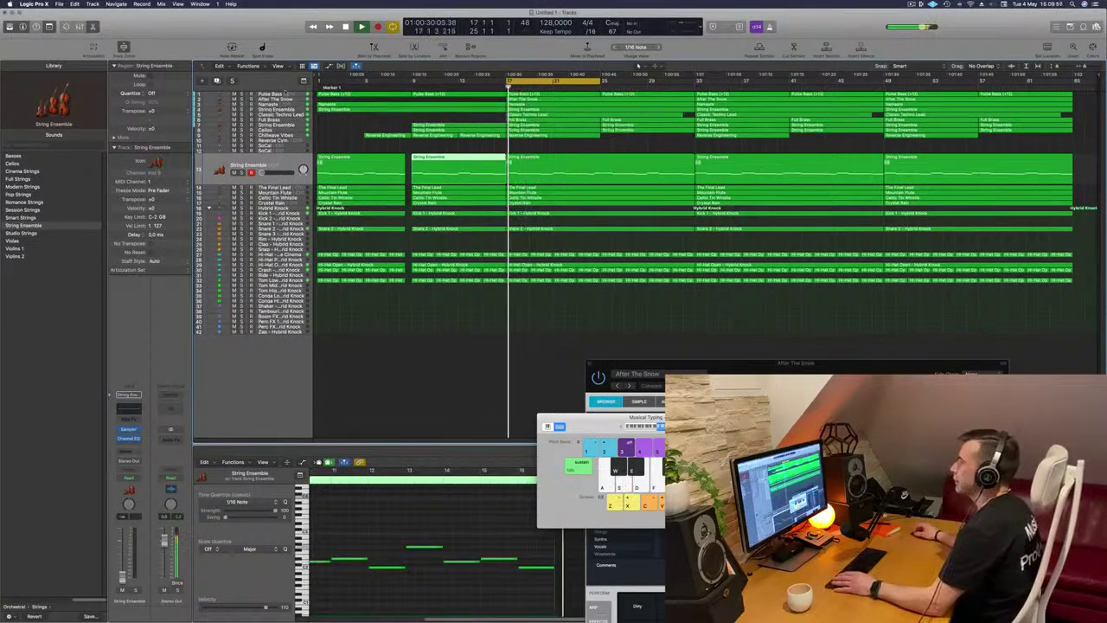
Delete the two Pulse Bass regions between bars 17 and 33
click(573, 94)
click(603, 166)
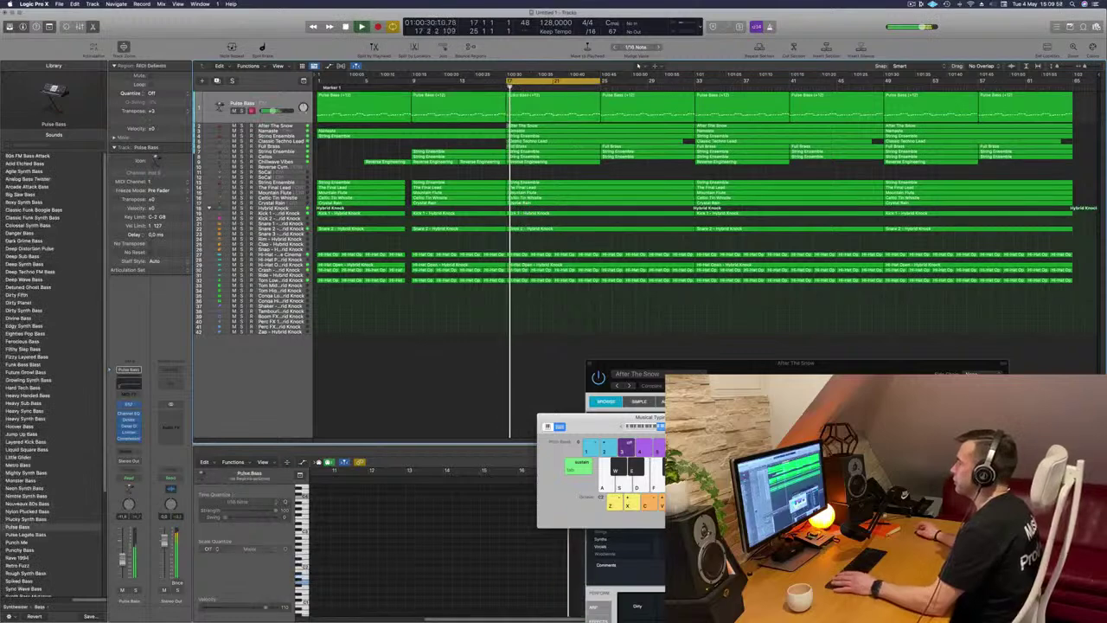
click(559, 101)
key(Delete)
click(624, 100)
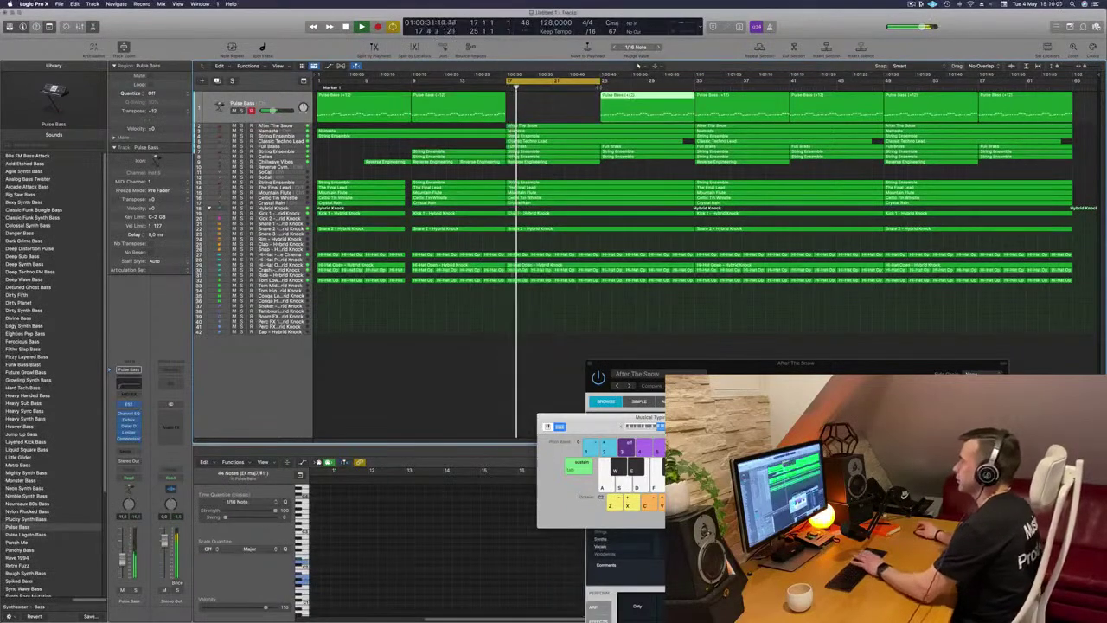
key(Delete)
key(space)
Select the After The Snow track and replay the cycled section from bar 17
click(286, 127)
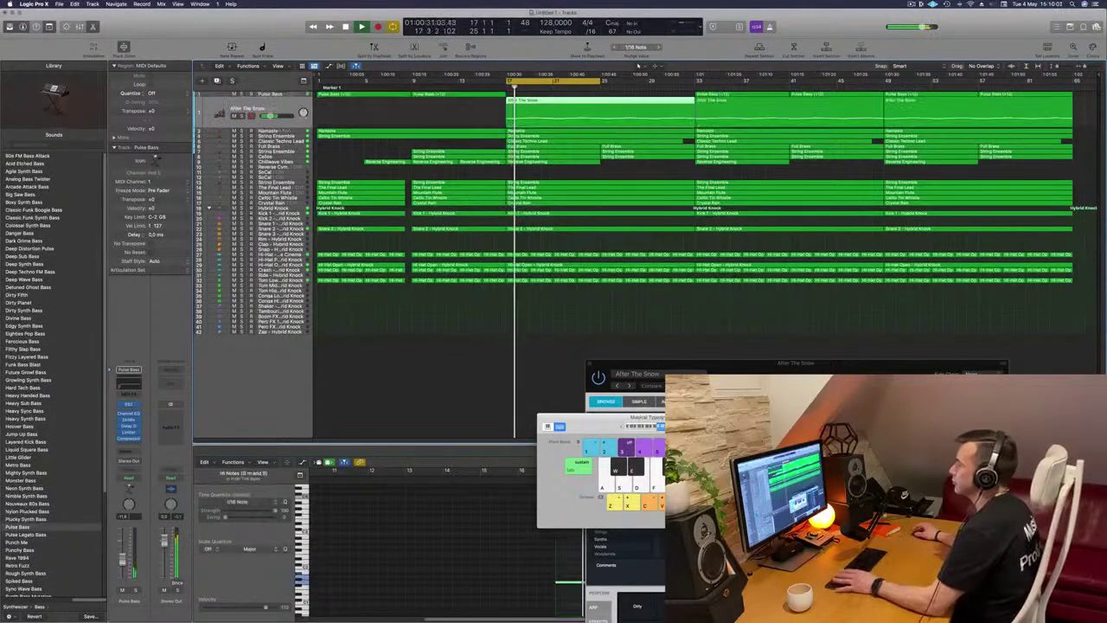
key(space)
key(space)
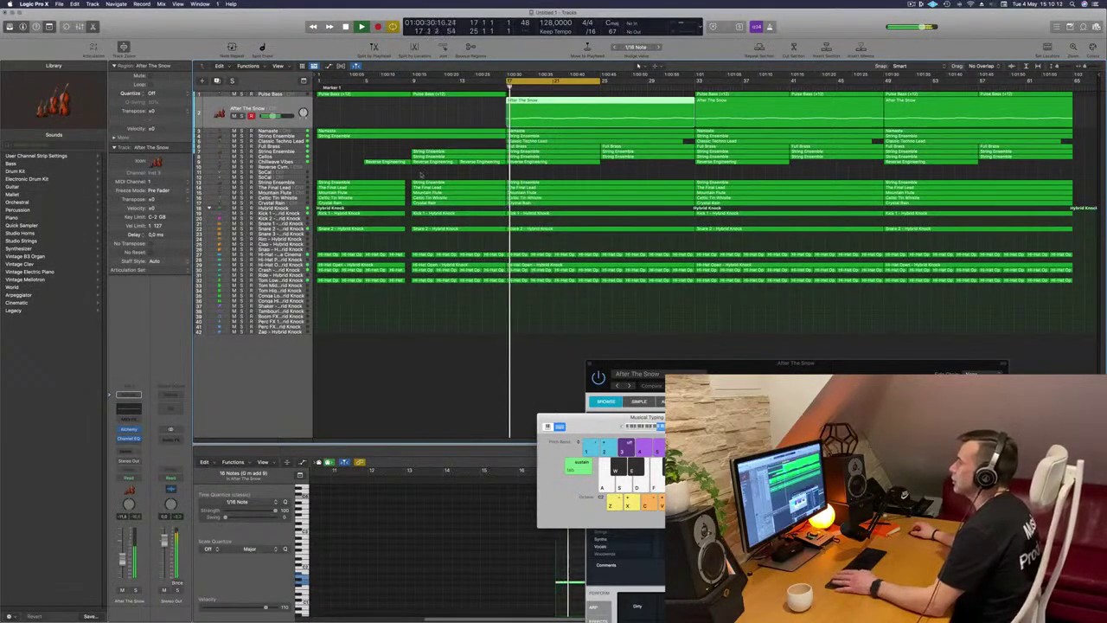
Check the Chillwave Vibes track in solo and delete its Reverse Engineering region at bars 17–25
click(286, 162)
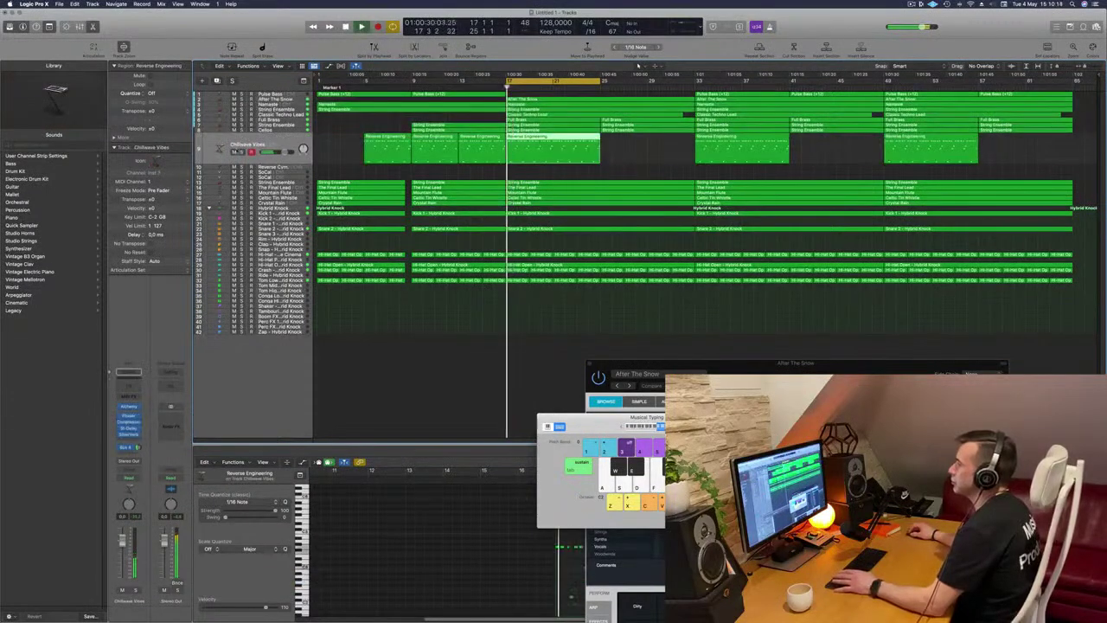
key(ctrl+s)
key(ctrl+s)
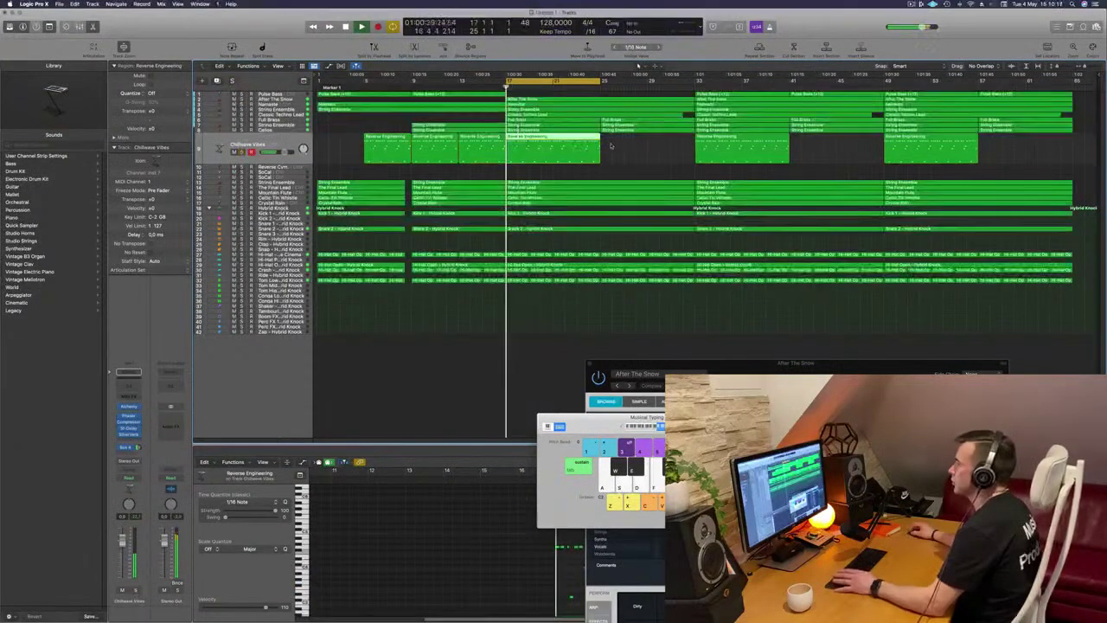
key(Delete)
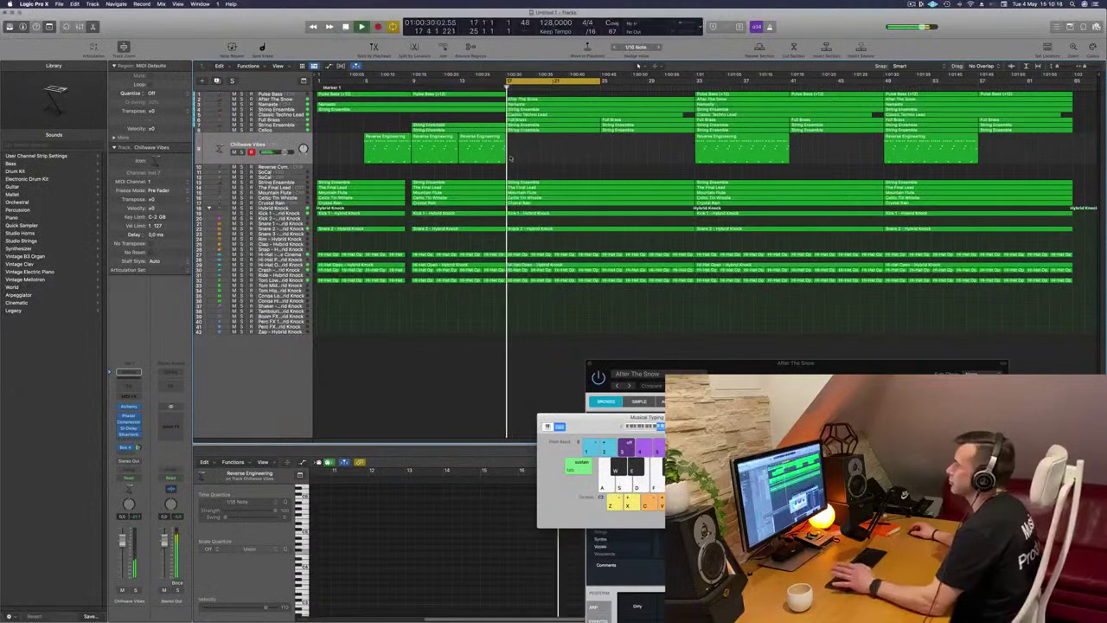
Select the Full Brass region at bar 17 and check the track in solo
click(553, 120)
key(Return)
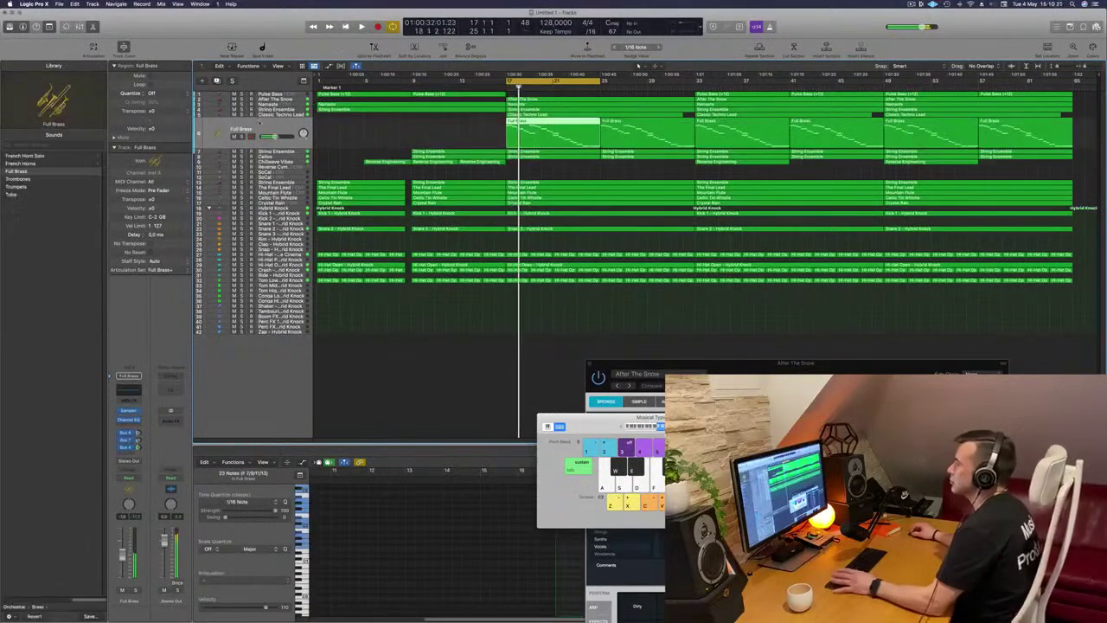
key(ctrl+s)
key(ctrl+s)
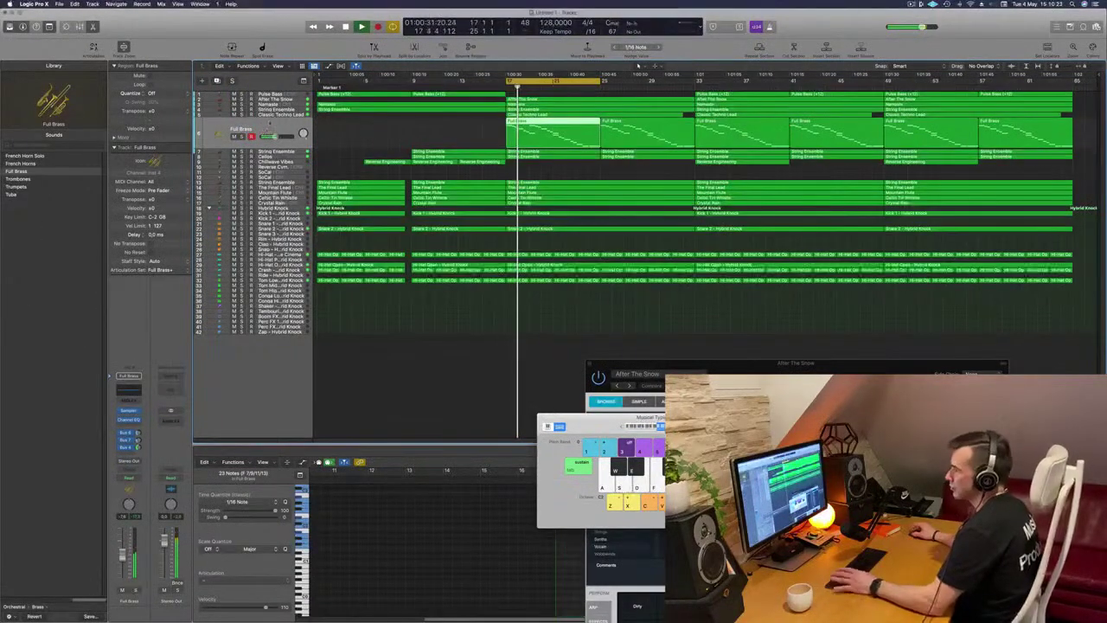
In the Full Brass Channel EQ, enable a low cut at 410 Hz and boost the 1820 Hz high shelf by 3.1 dB
click(132, 390)
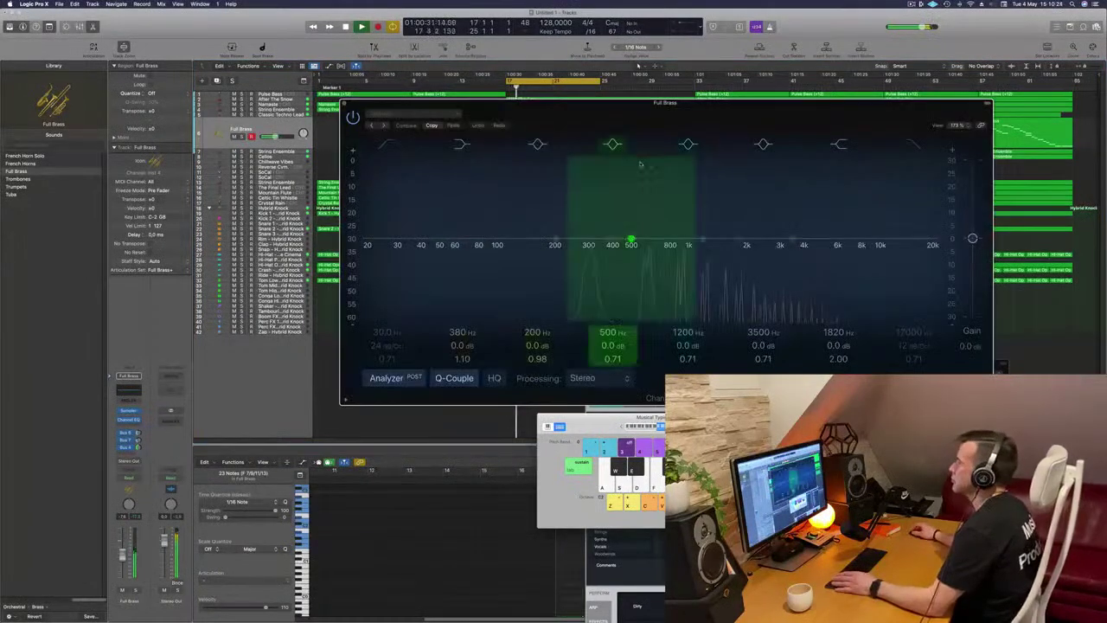
click(386, 145)
drag(385, 200, 581, 214)
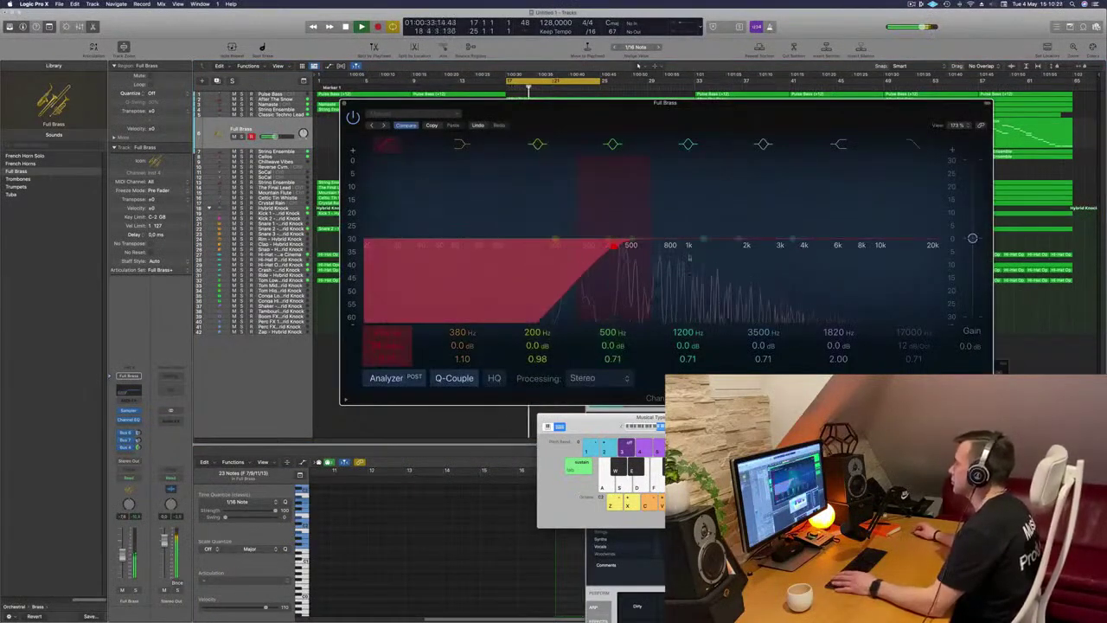
drag(738, 238, 738, 234)
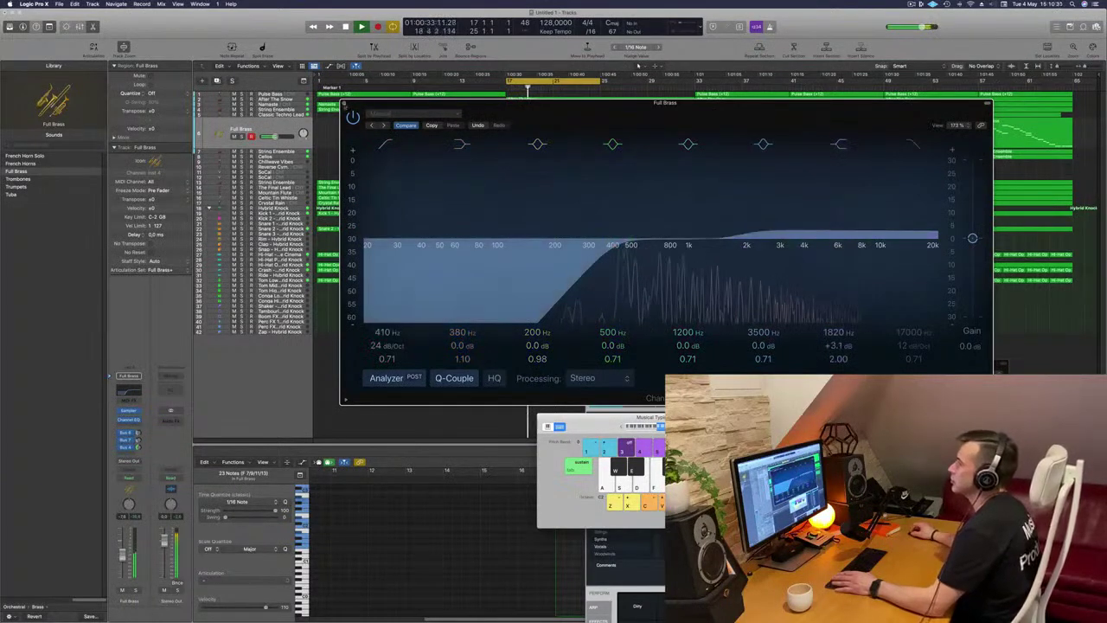
click(344, 104)
key(space)
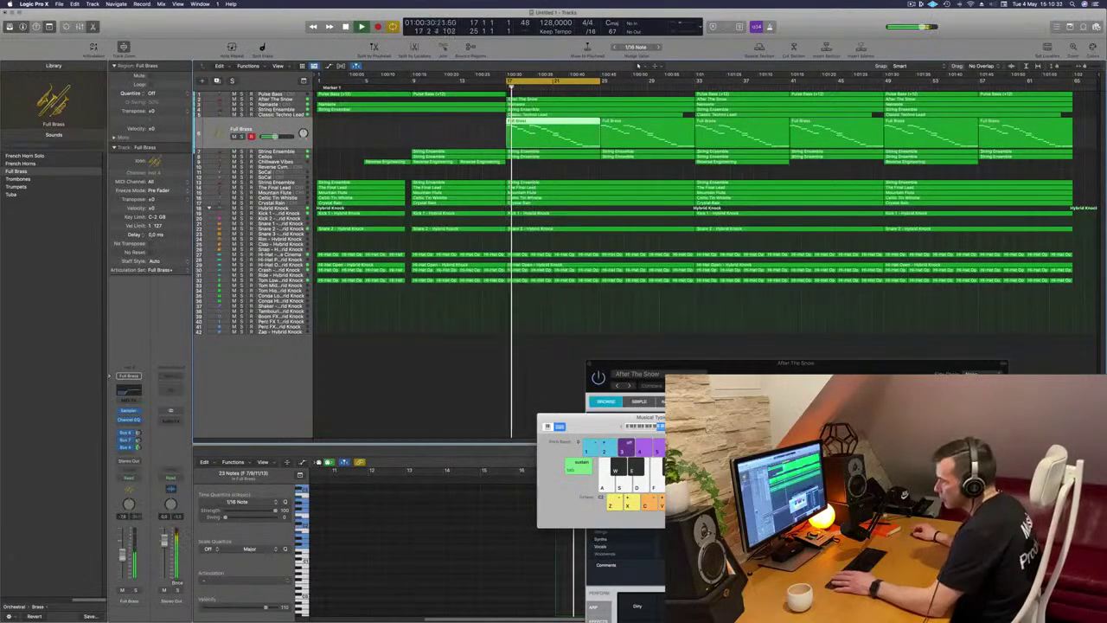
Check the Classic Techno Lead track in solo and return to the full mix
click(299, 113)
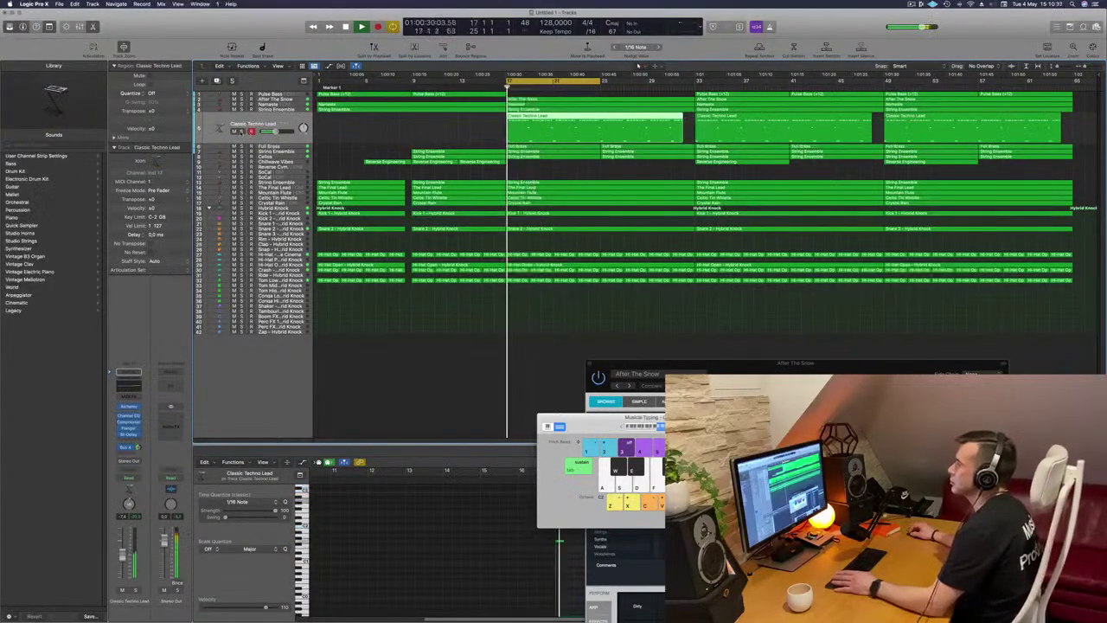
key(ctrl+s)
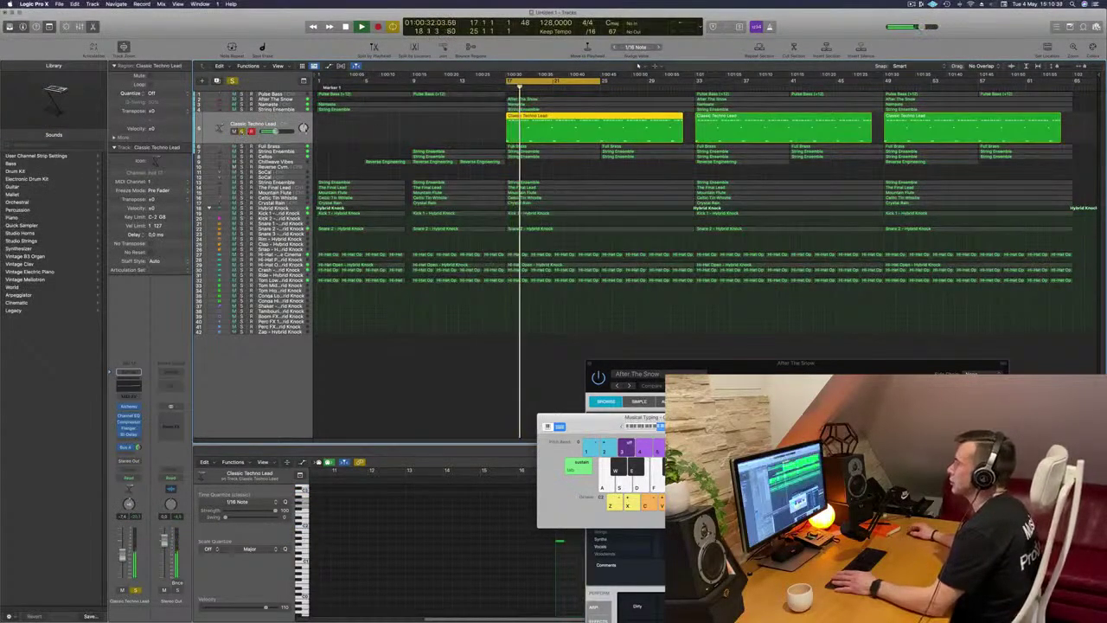
key(ctrl+s)
Split the first Classic Techno Lead region at bar 25, delete its bars 17–25 part and replay the section
super+double_click(598, 116)
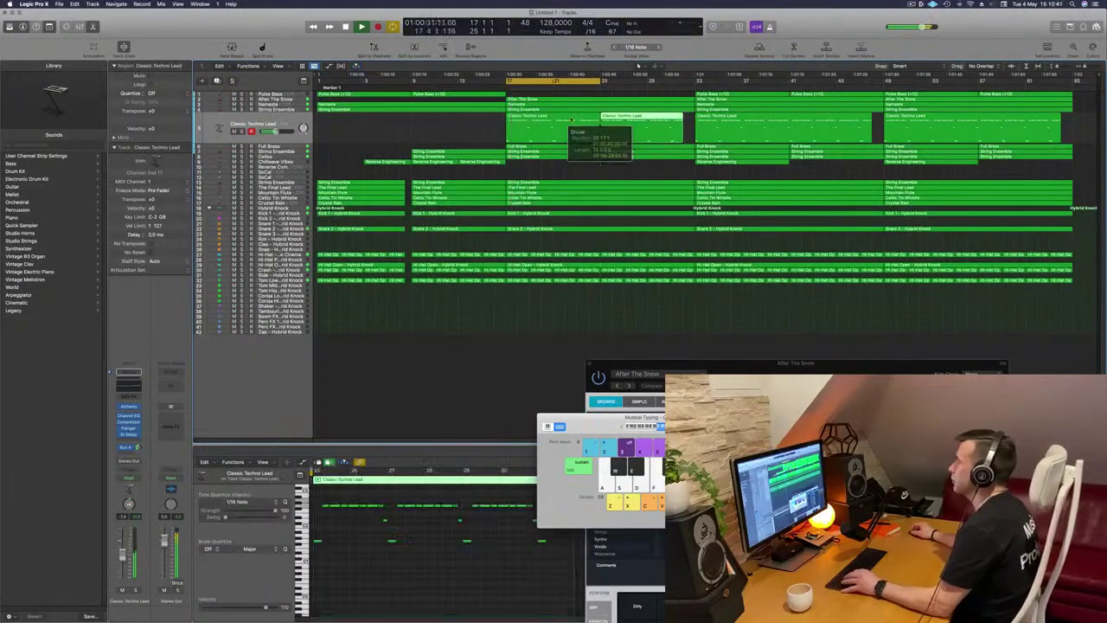
click(564, 125)
key(Delete)
key(space)
key(space)
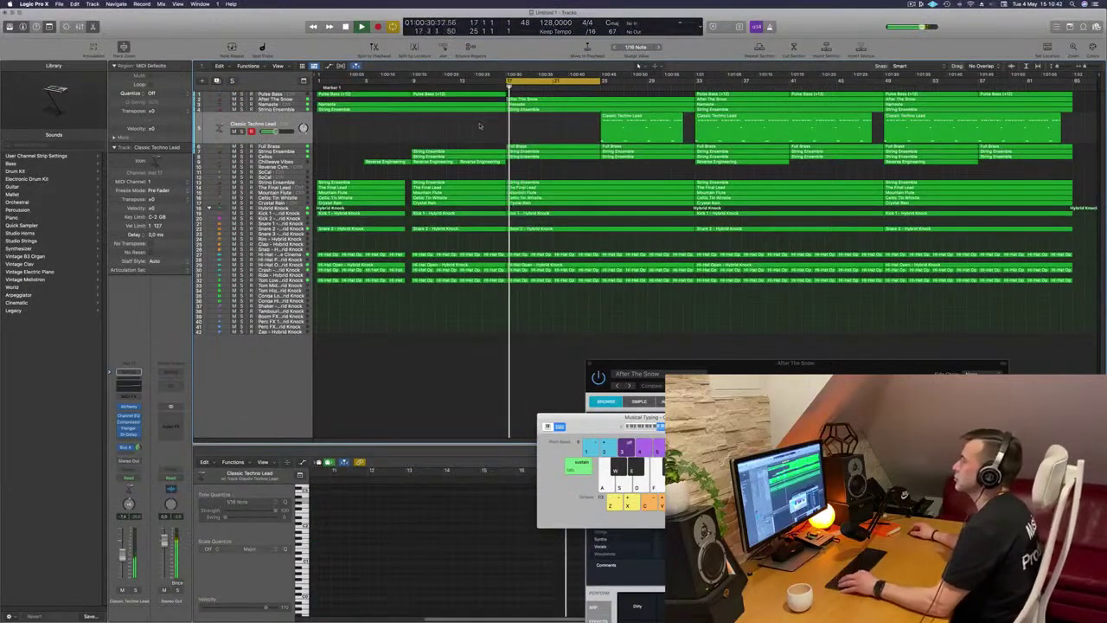
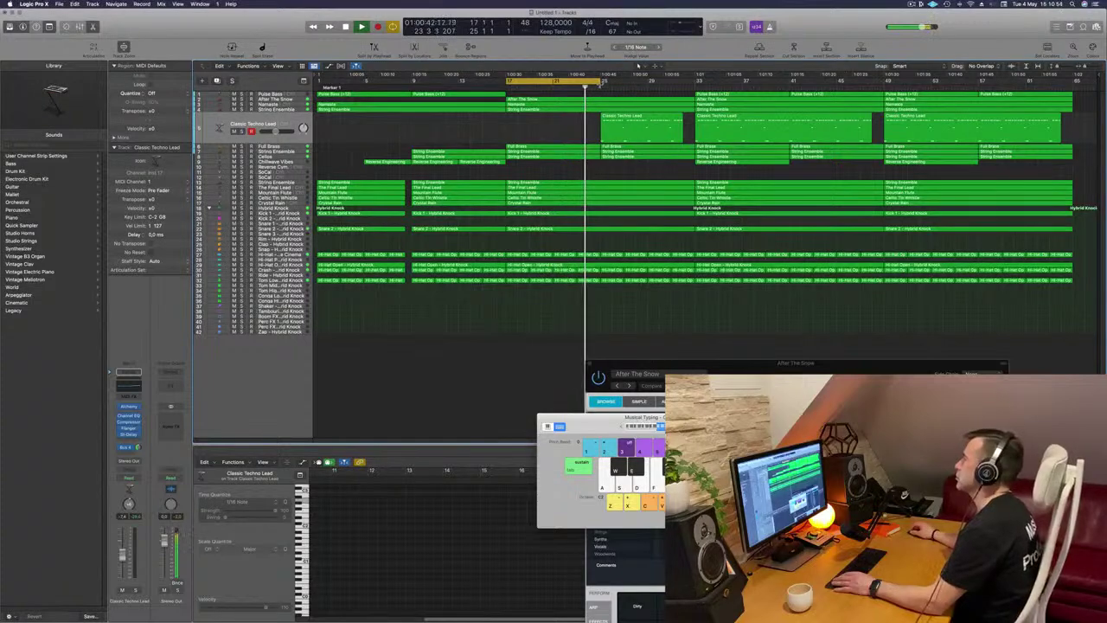
Extend the cycle range to bar 33 and transpose all notes of the Classic Techno Lead region at bar 25 up one octave
drag(600, 83, 694, 89)
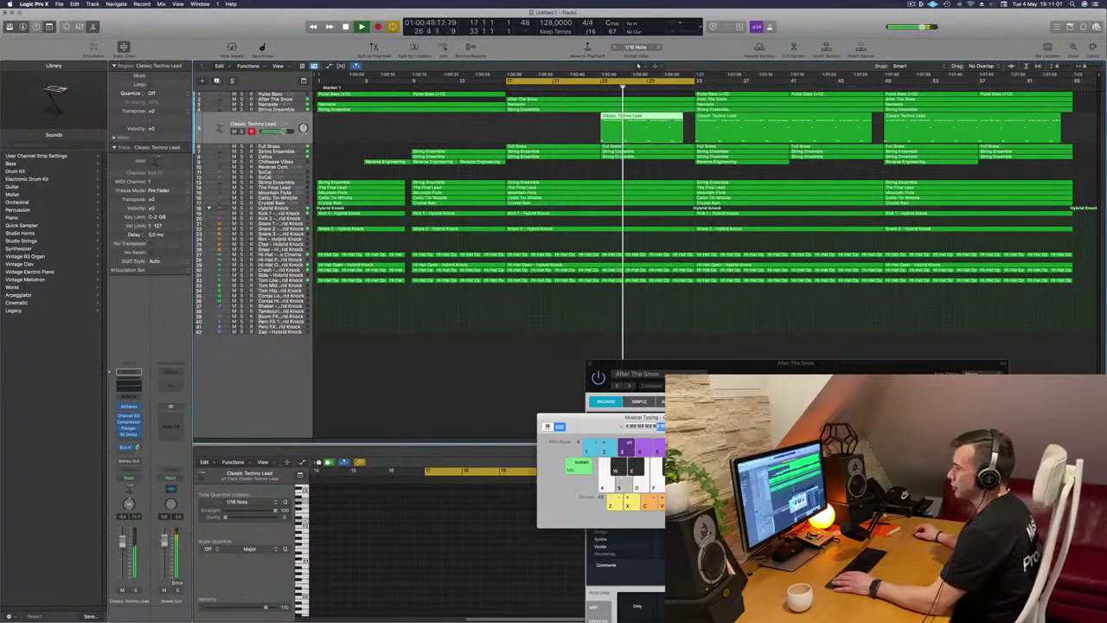
key(space)
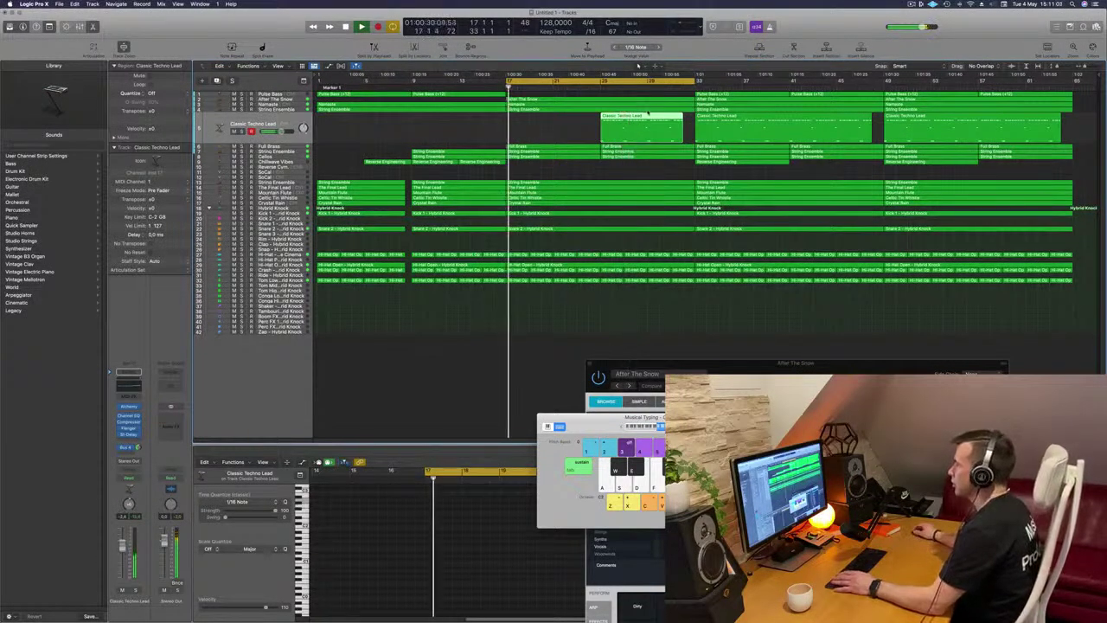
double_click(647, 117)
double_click(647, 116)
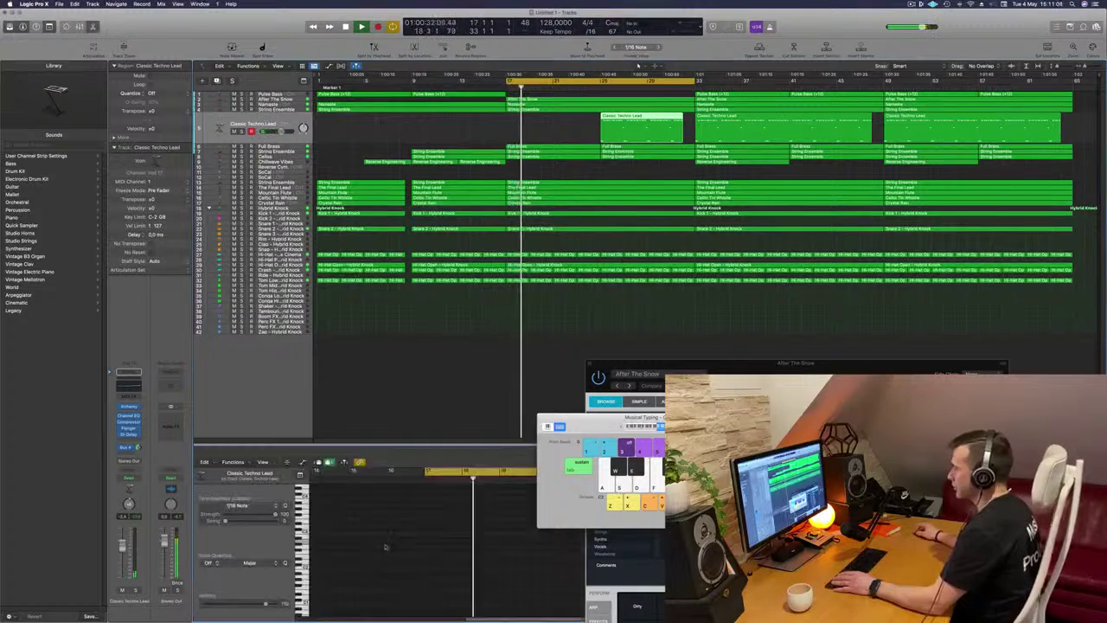
scroll(410, 564, down, 5)
scroll(411, 564, down, 2)
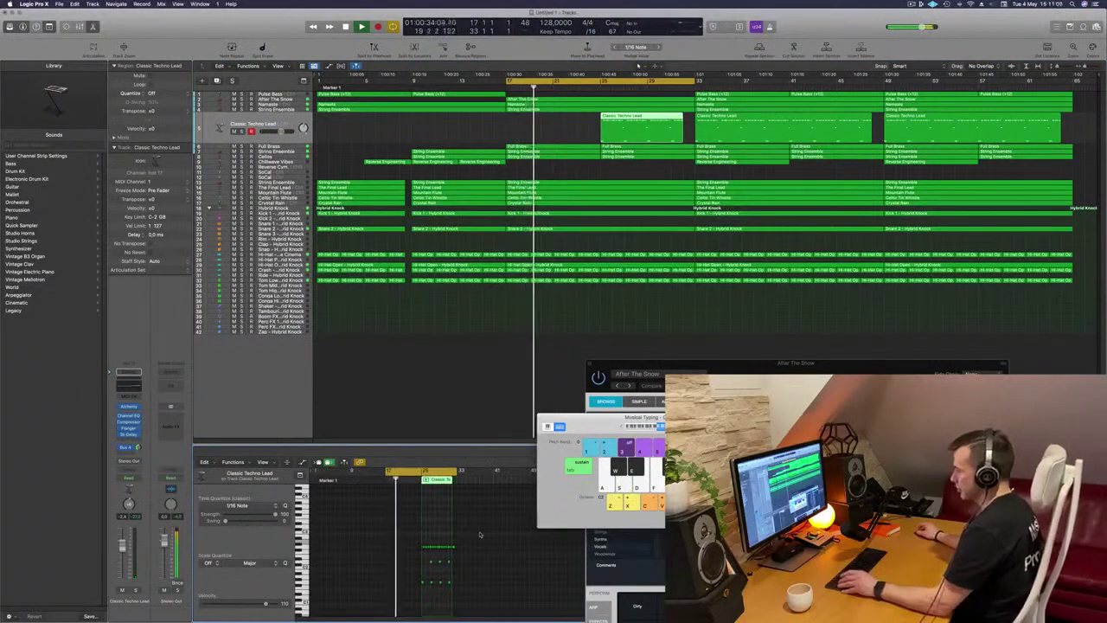
key(super+a)
key(alt+shift+Up)
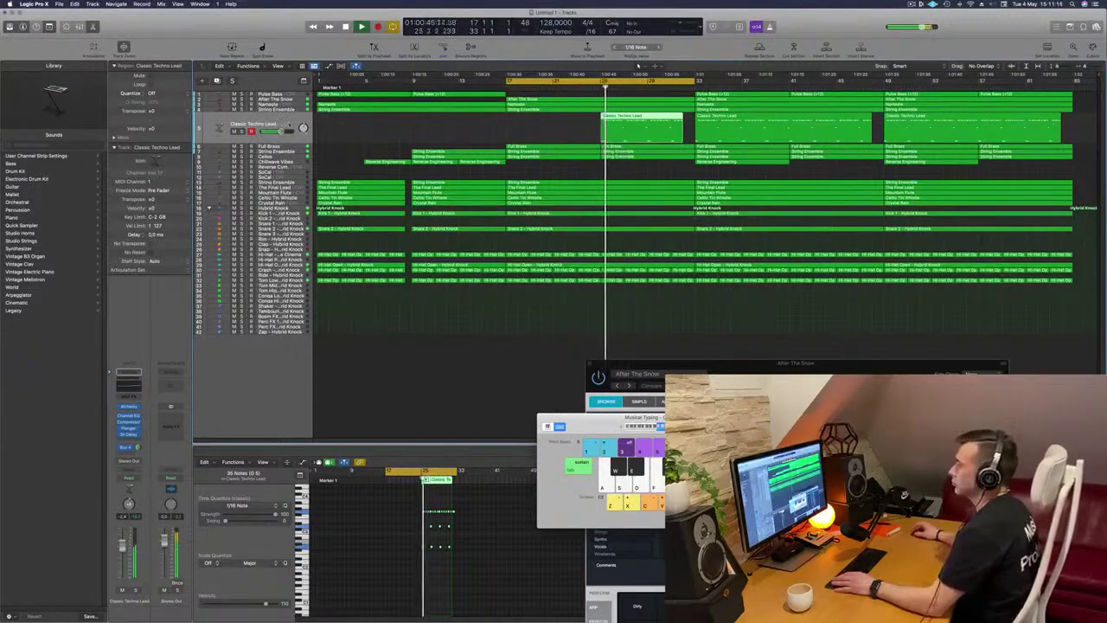
key(shift+comma)
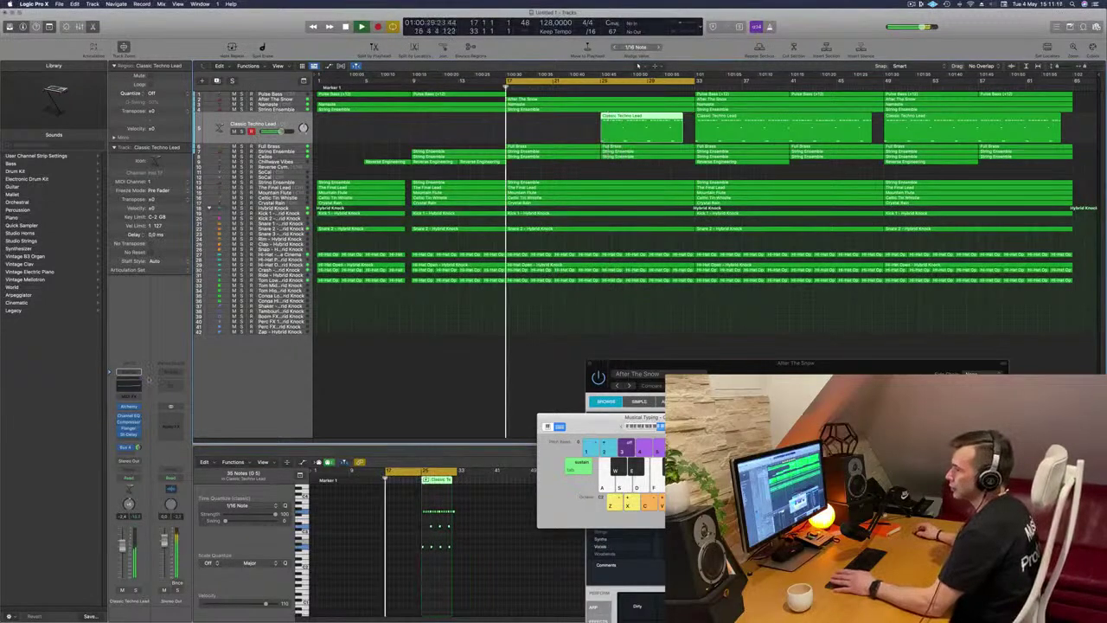
Open the Classic Techno Lead track's Alchemy instrument and shorten the cycle range to bars 25–33 for playback
click(130, 406)
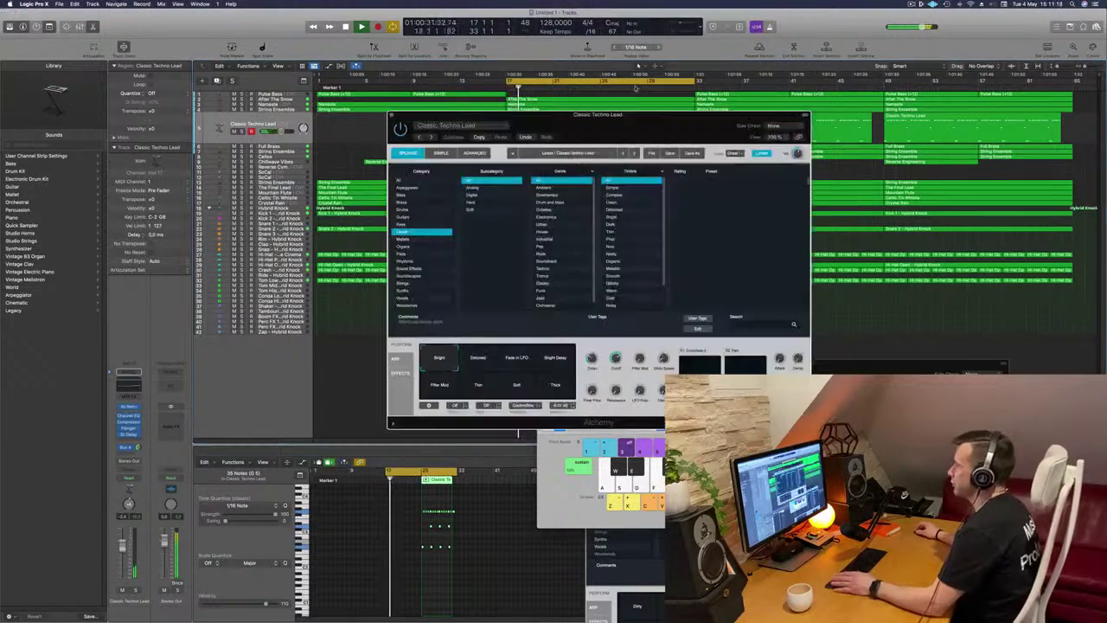
drag(652, 128, 445, 165)
key(space)
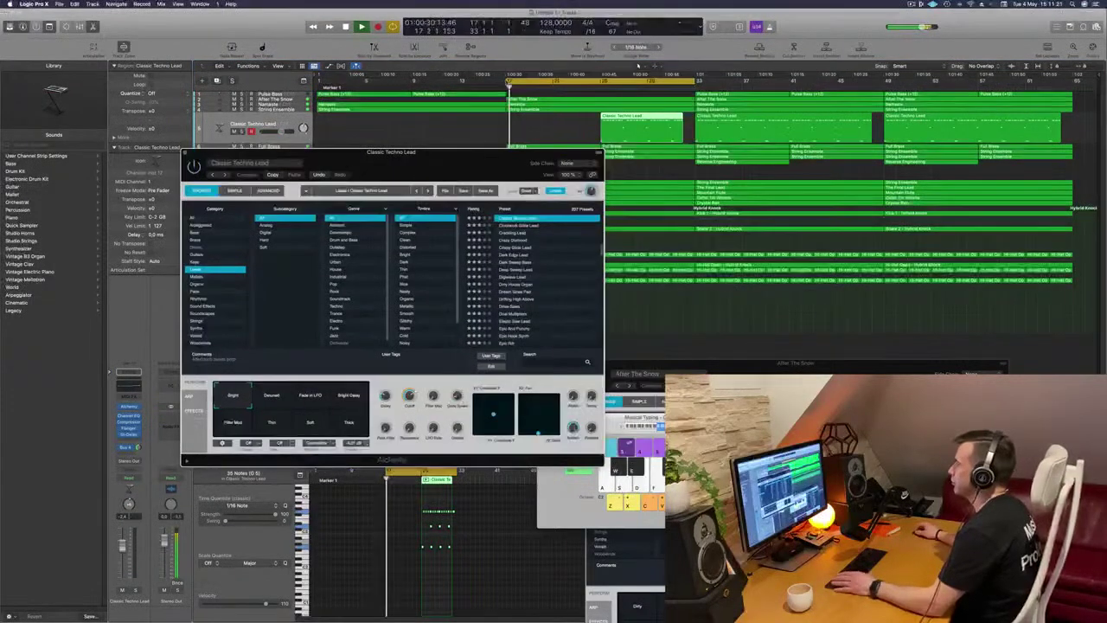
drag(508, 81, 585, 89)
drag(451, 154, 422, 143)
key(space)
key(space)
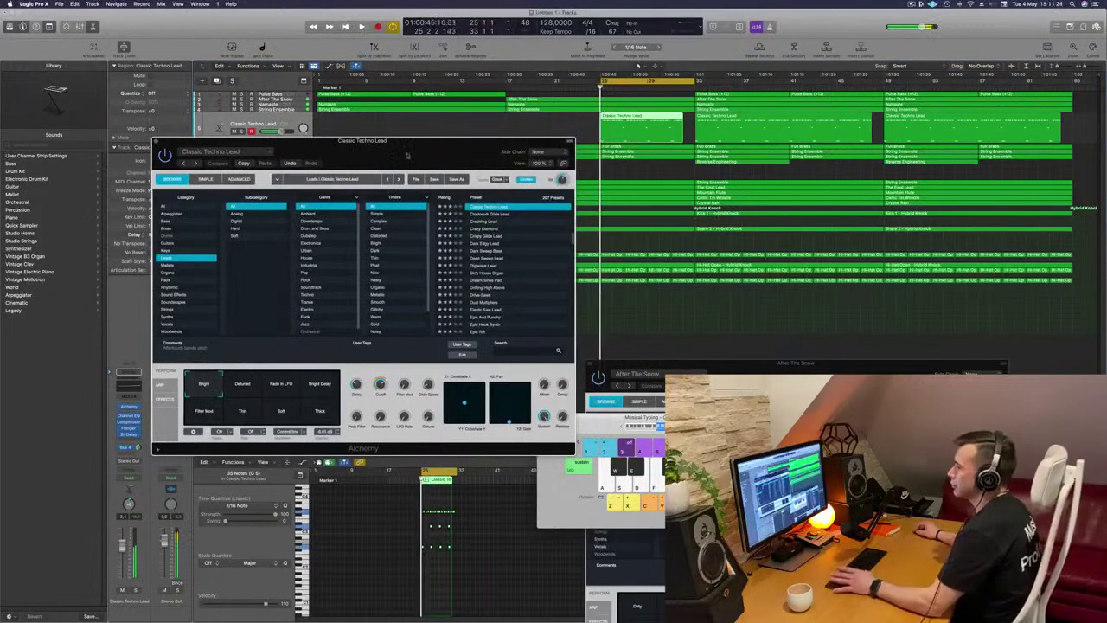
Audition the Alchemy presets Dark Sweep Bass, Dual Multipliers and Drive Saws on the lead track
click(494, 251)
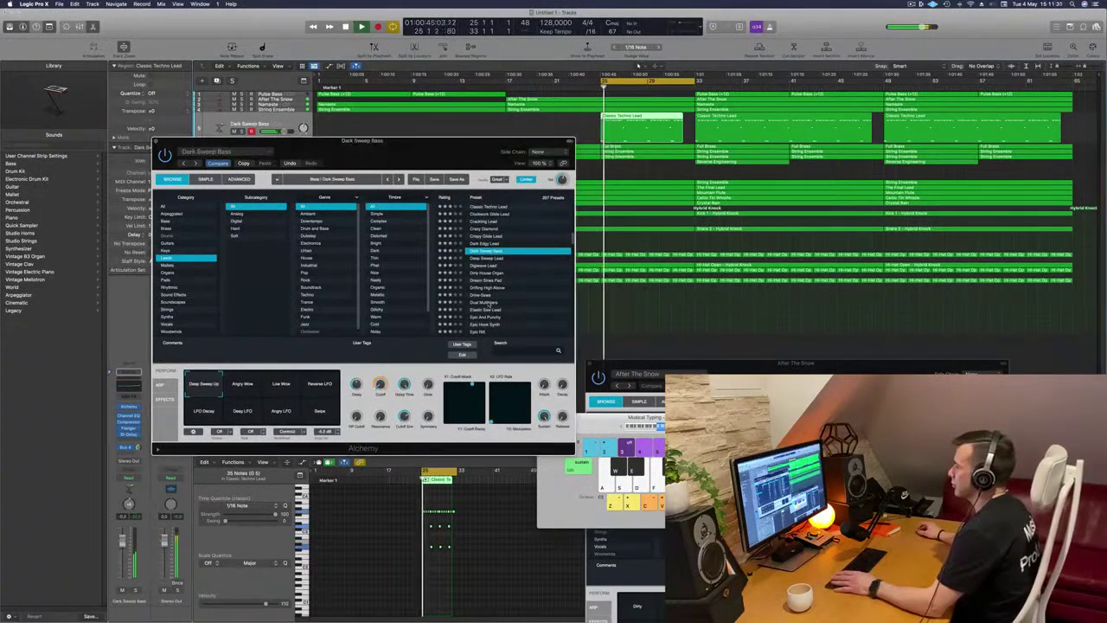
click(491, 302)
click(483, 296)
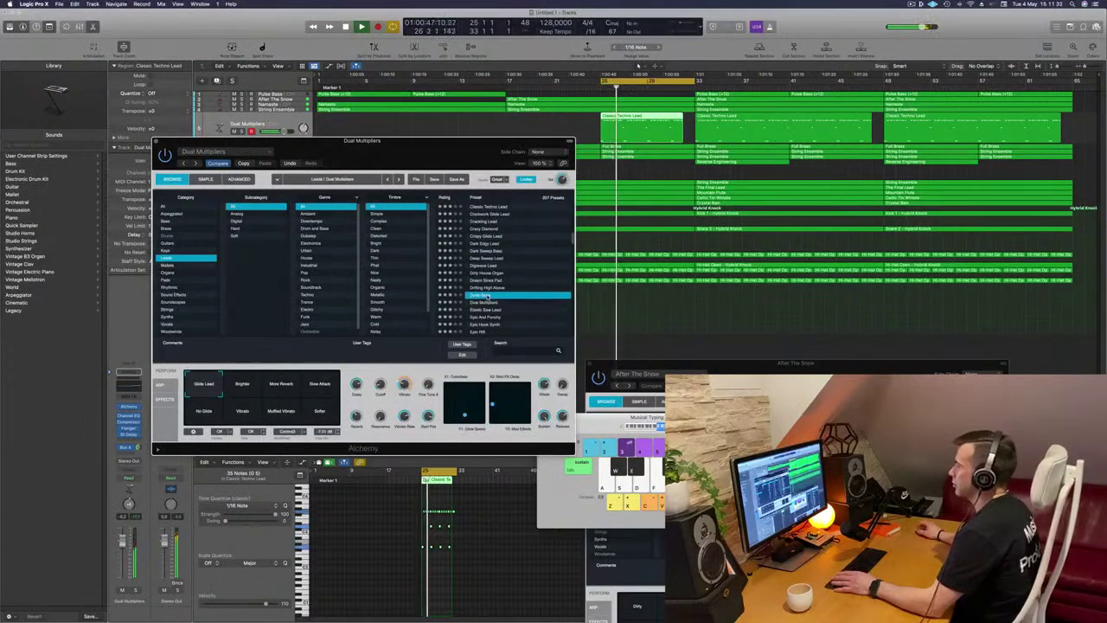
scroll(514, 296, down, 3)
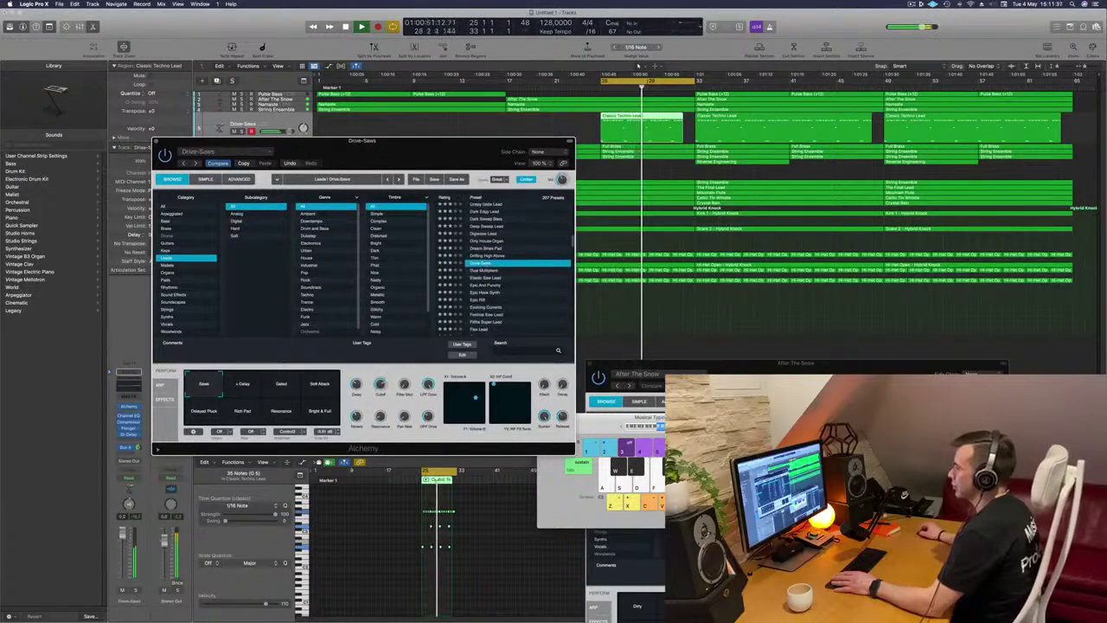
Audition Drive Saws performance snapshots such as Delayed Pluck and Rich Pad, and load the Dual Multipliers preset
key(super+w)
click(262, 383)
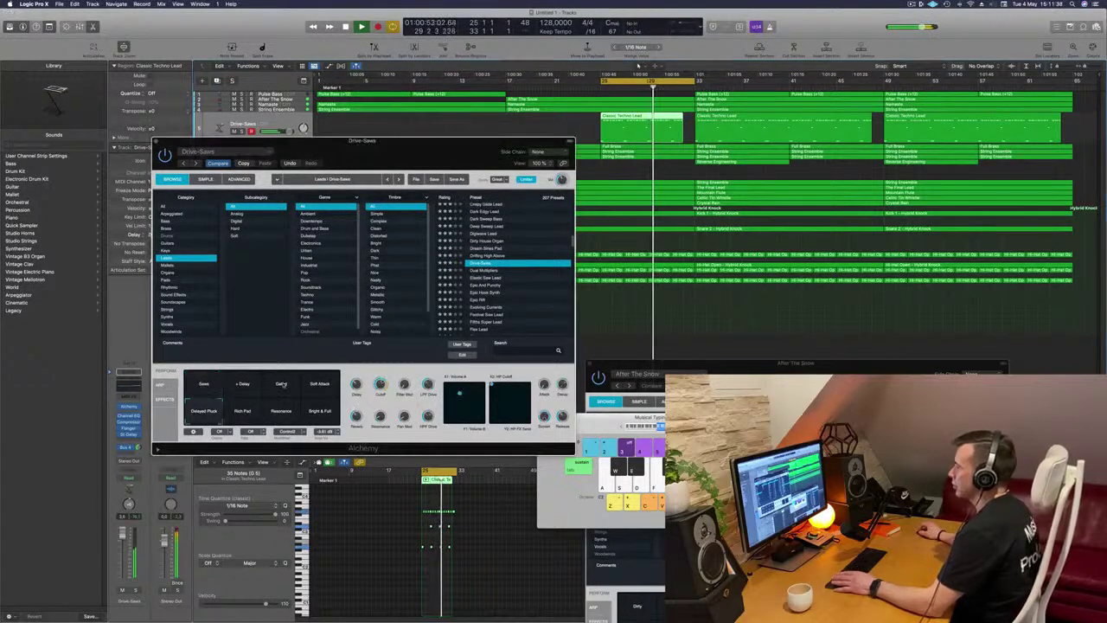
click(318, 391)
click(206, 410)
click(242, 410)
click(206, 385)
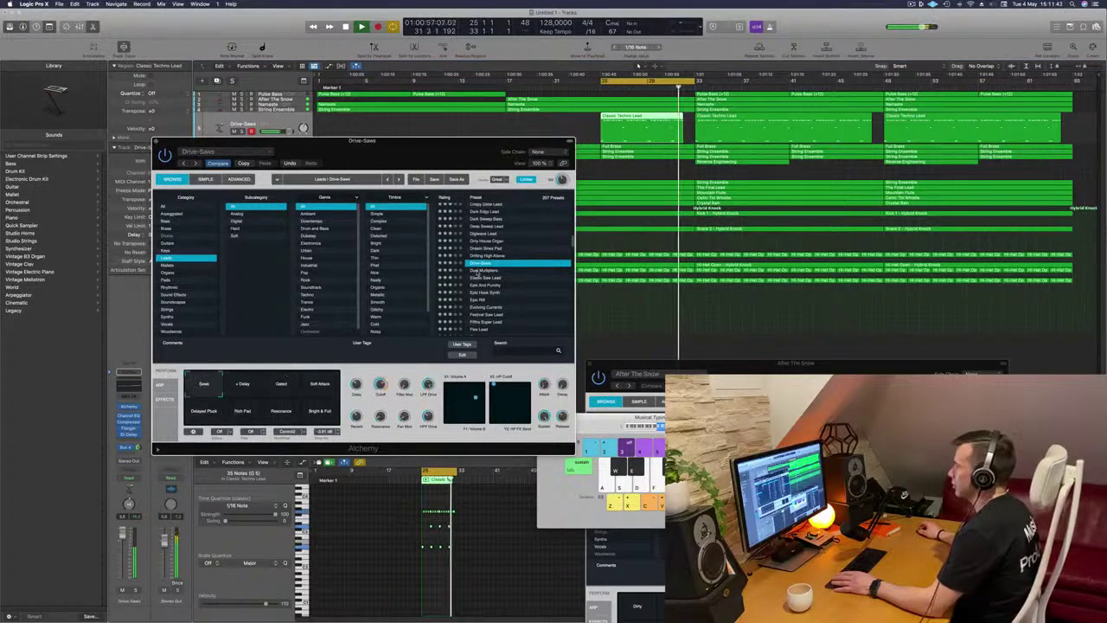
click(477, 271)
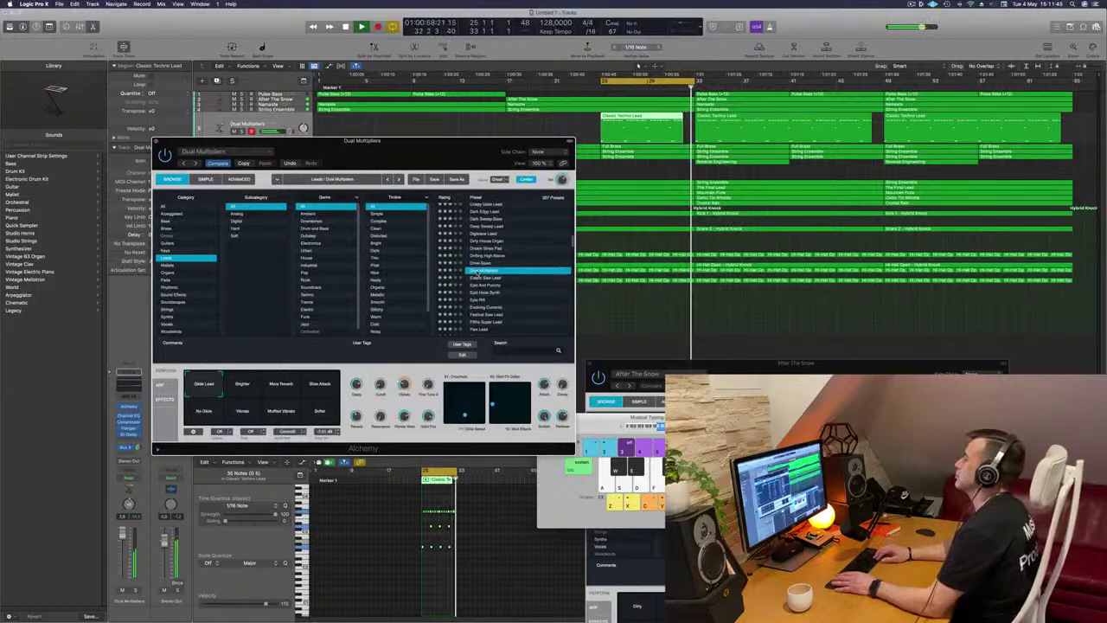
Audition the Alchemy lead presets from Elastic Saw Lead through Epic Hook Synth, Evolving Currents and Festival Saw Lead to Flex Lead
scroll(478, 273, down, 1)
click(476, 265)
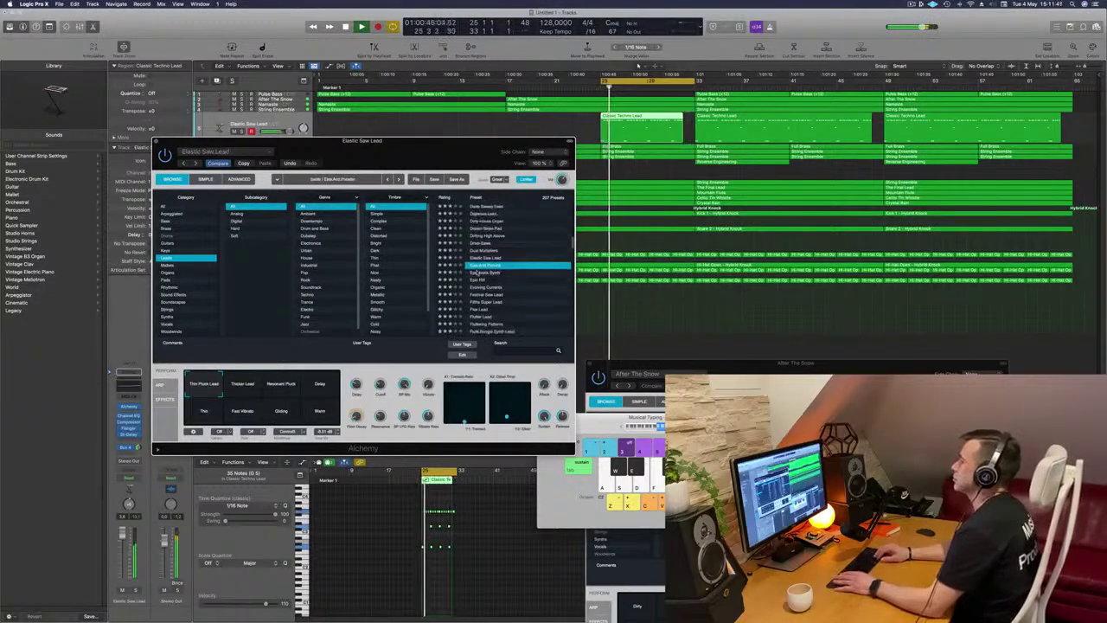
click(475, 272)
scroll(474, 273, down, 1)
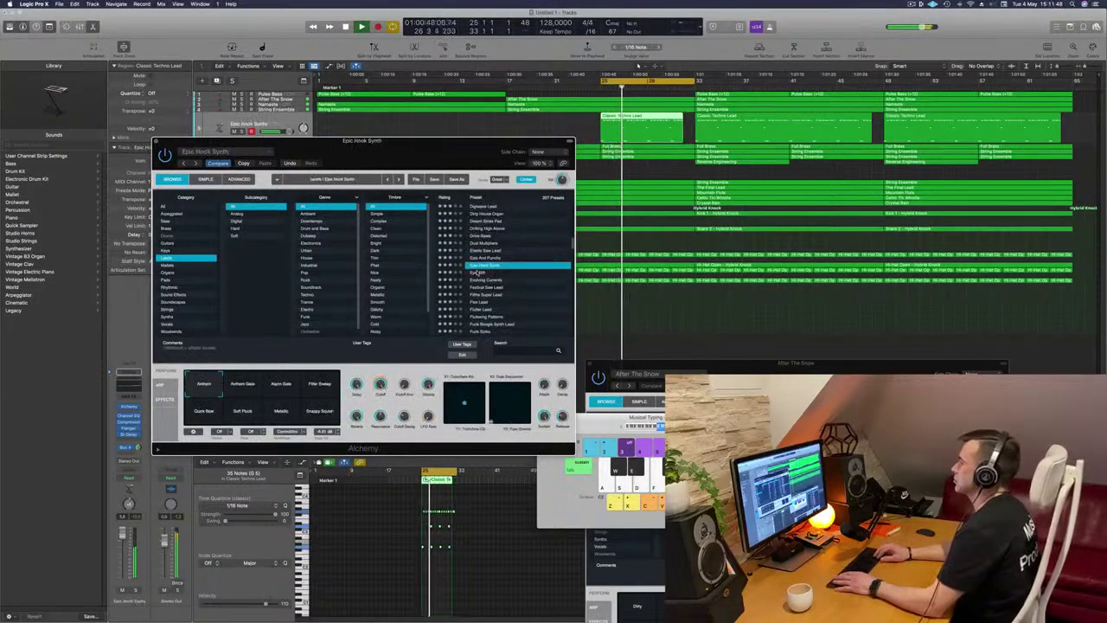
click(468, 272)
scroll(469, 273, down, 1)
click(475, 273)
scroll(475, 272, down, 1)
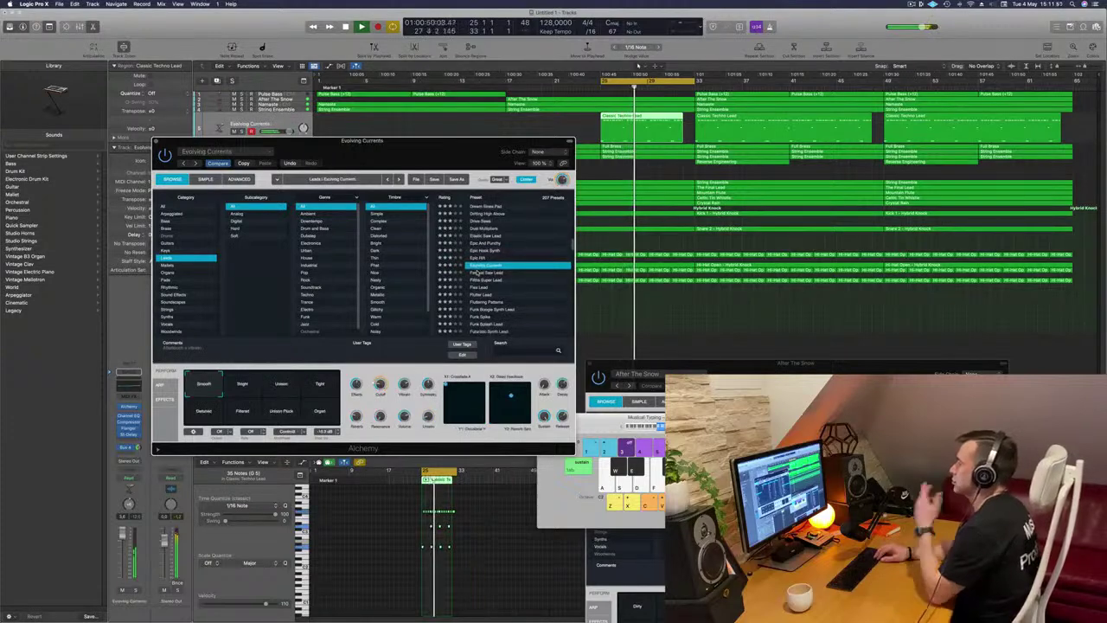
click(475, 273)
scroll(474, 272, down, 1)
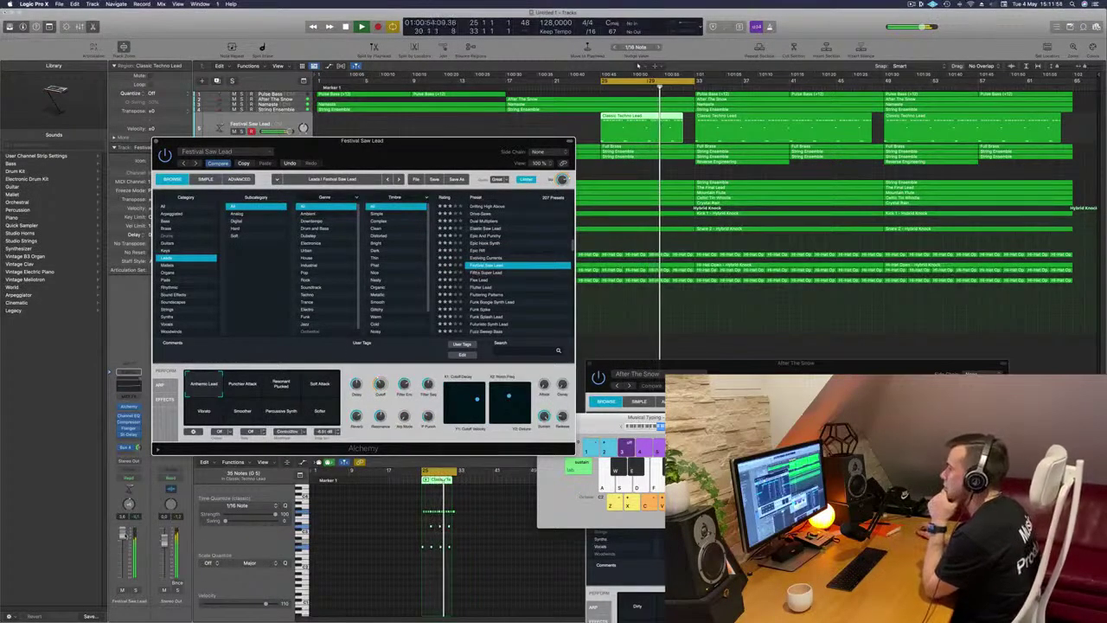
click(488, 273)
key(Down)
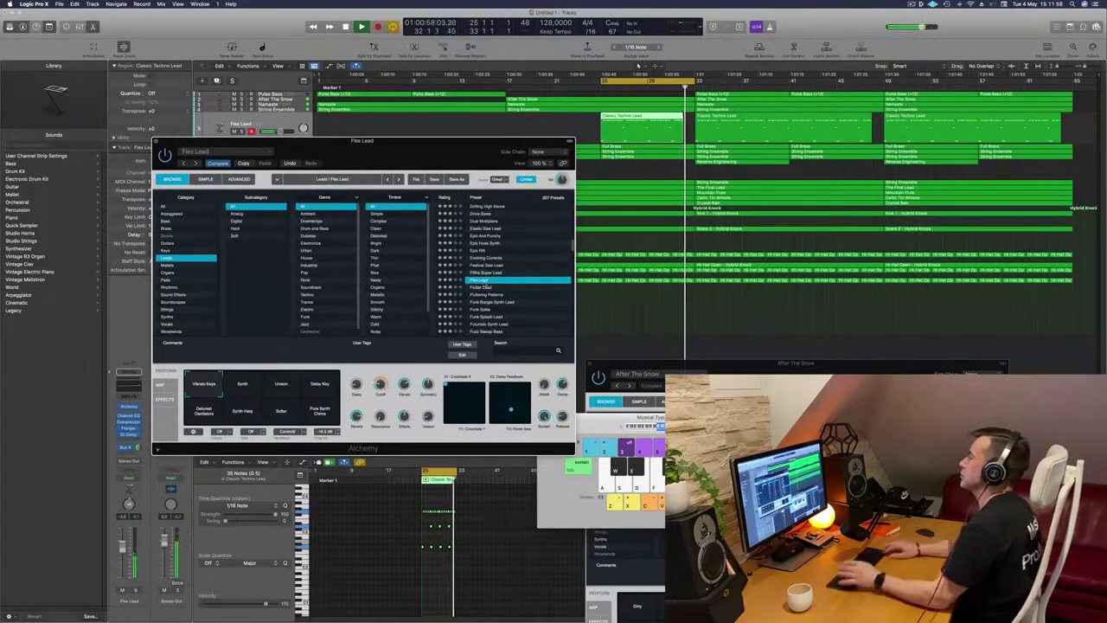
Audition the lead presets from Flutter Lead through Funk Boogie Synth Lead, Fuzz Sweep Bass and Gigantic Edgy Lead to Glass Butterfly
key(Down)
key(Down)
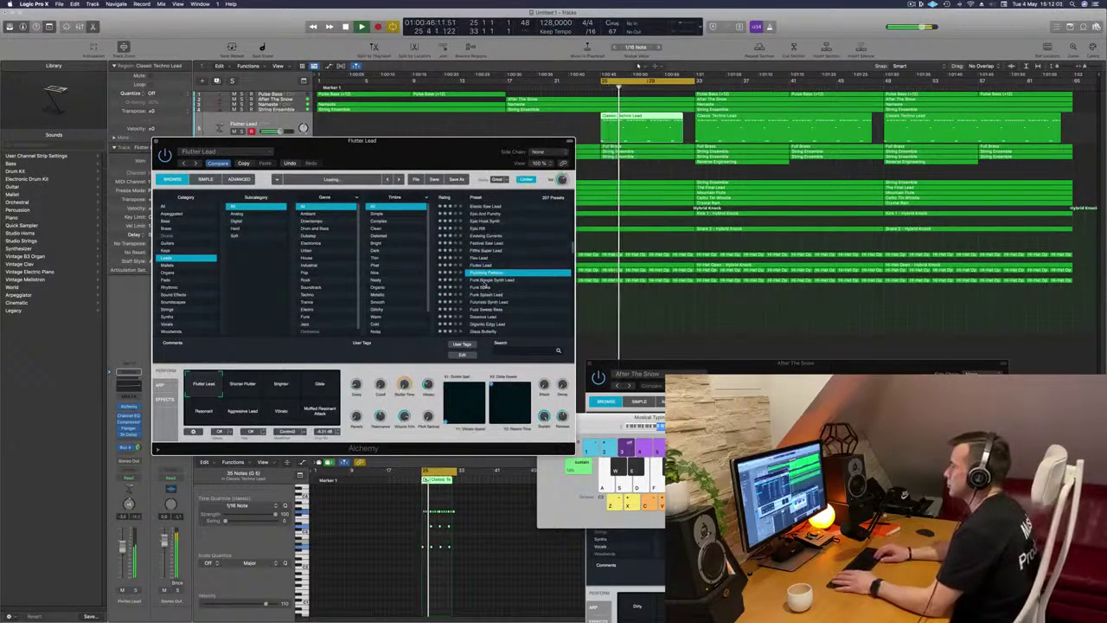
key(Down)
key(Down)
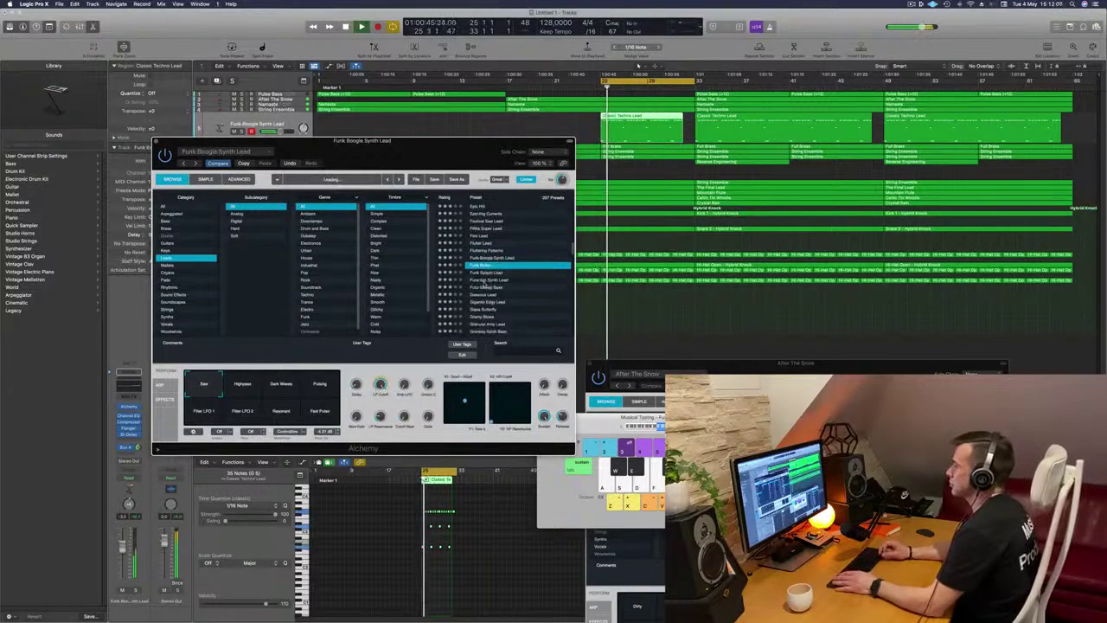
key(Down)
key(Down)
key(Down)
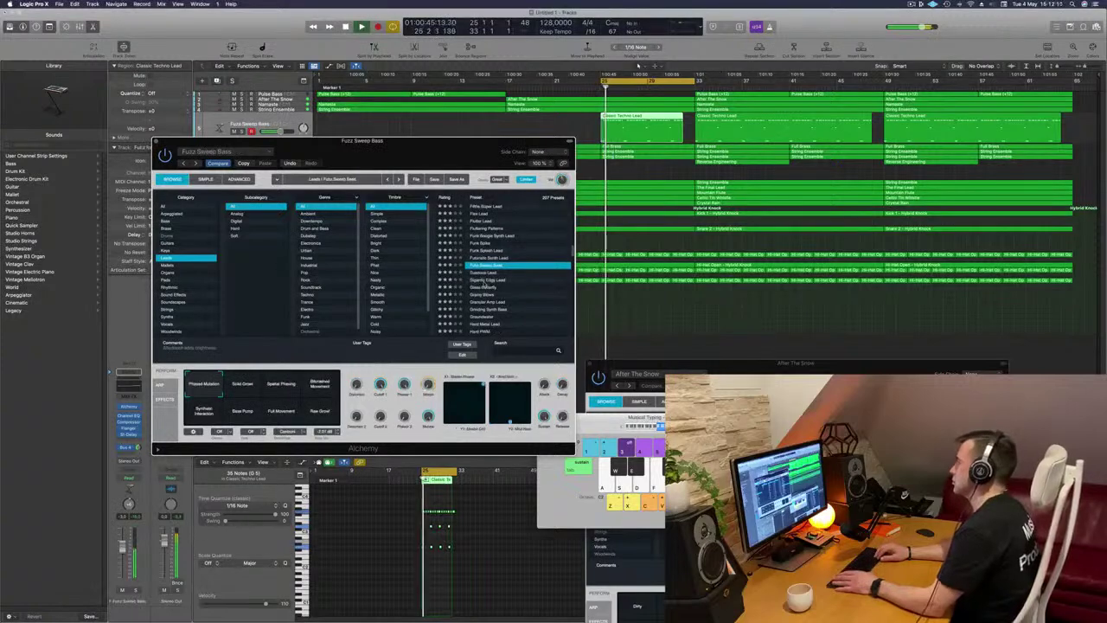
key(Down)
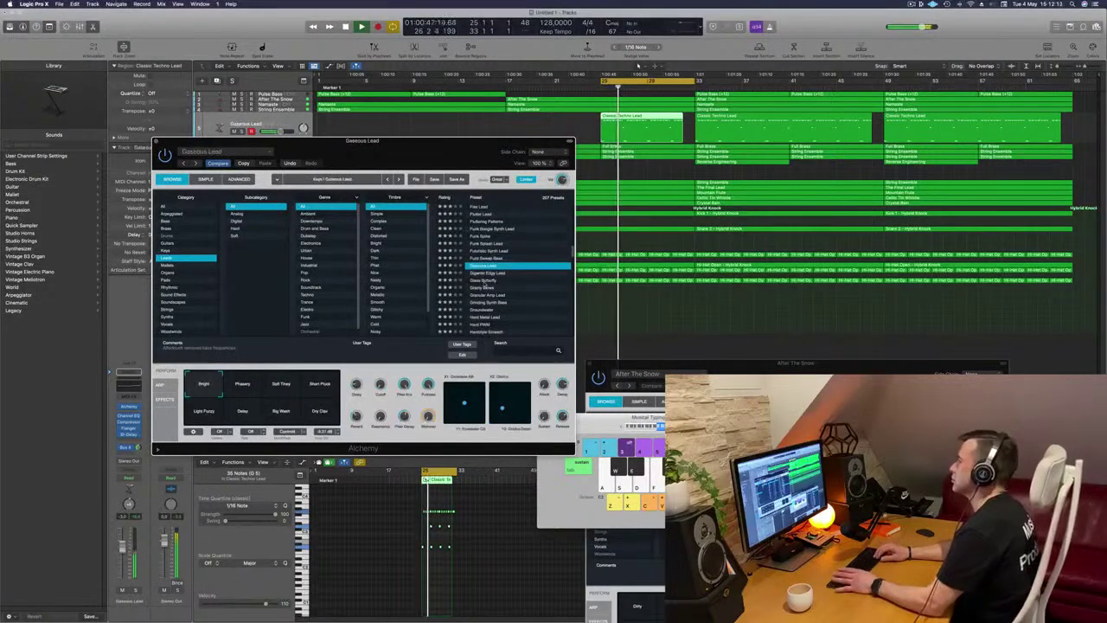
key(Down)
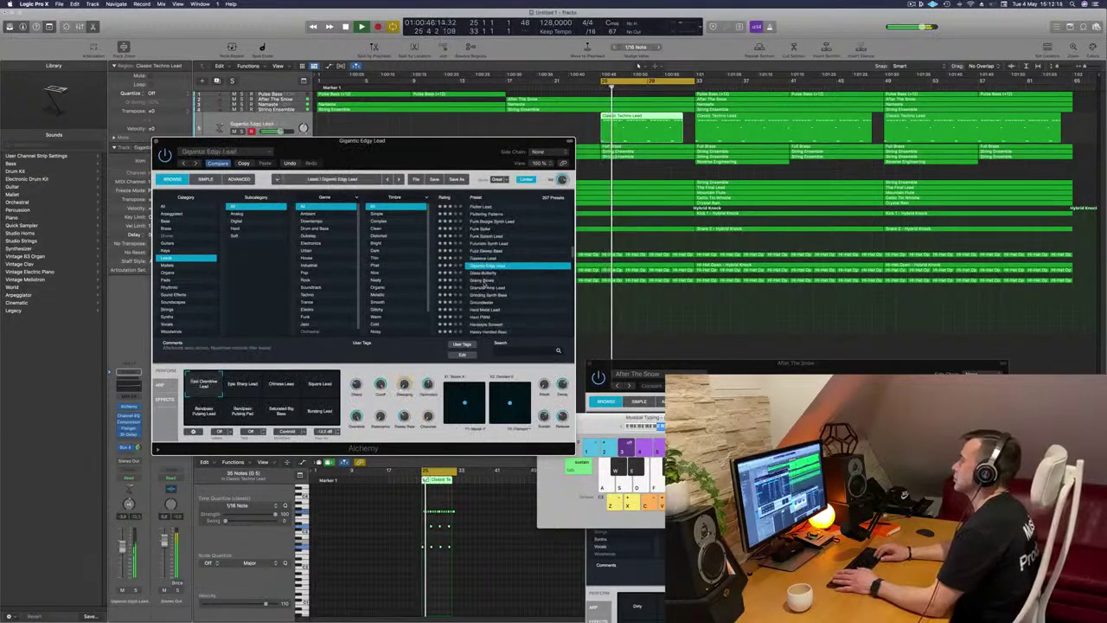
key(Down)
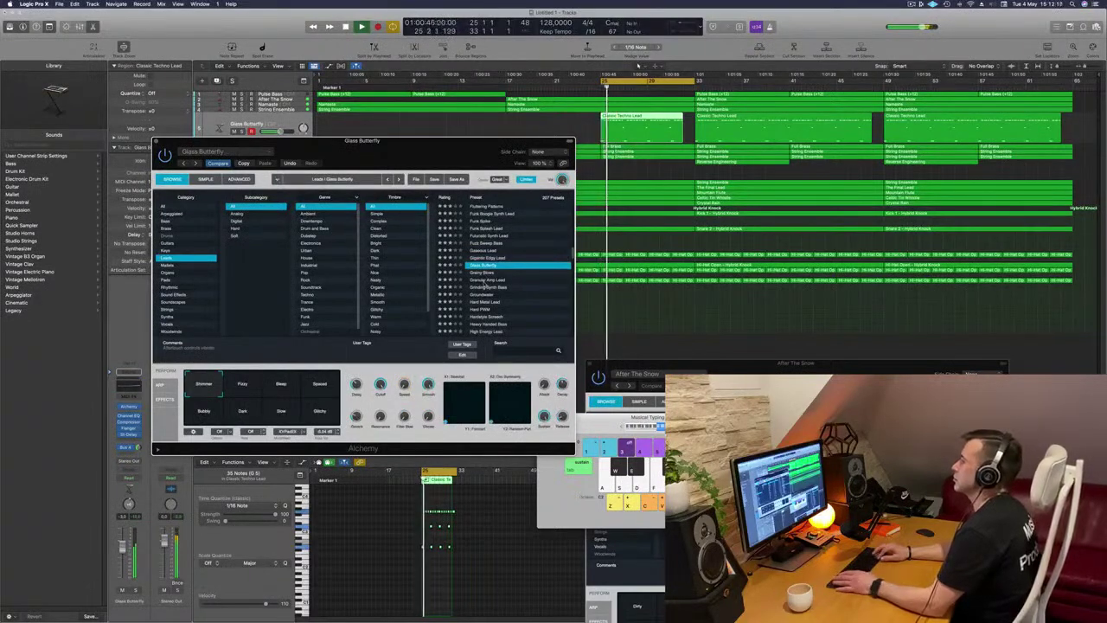
Audition the lead presets Granular Amp Lead, Grinding Synth Bass, Hard Metal Lead, Hardstyle Screech and High Energy Lead
key(Down)
key(Down)
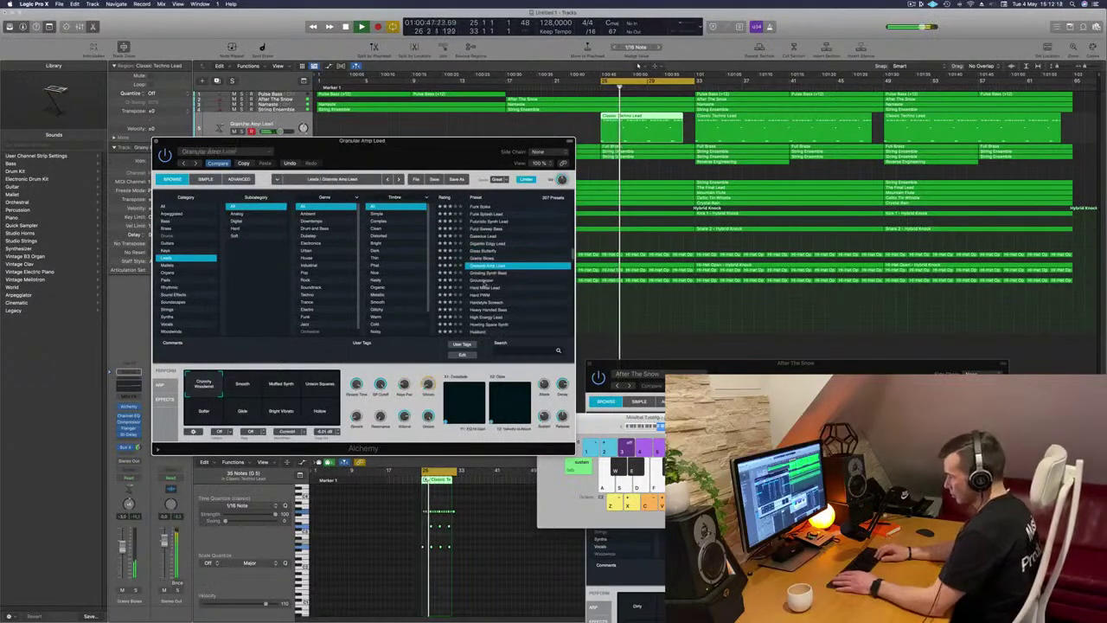
key(Down)
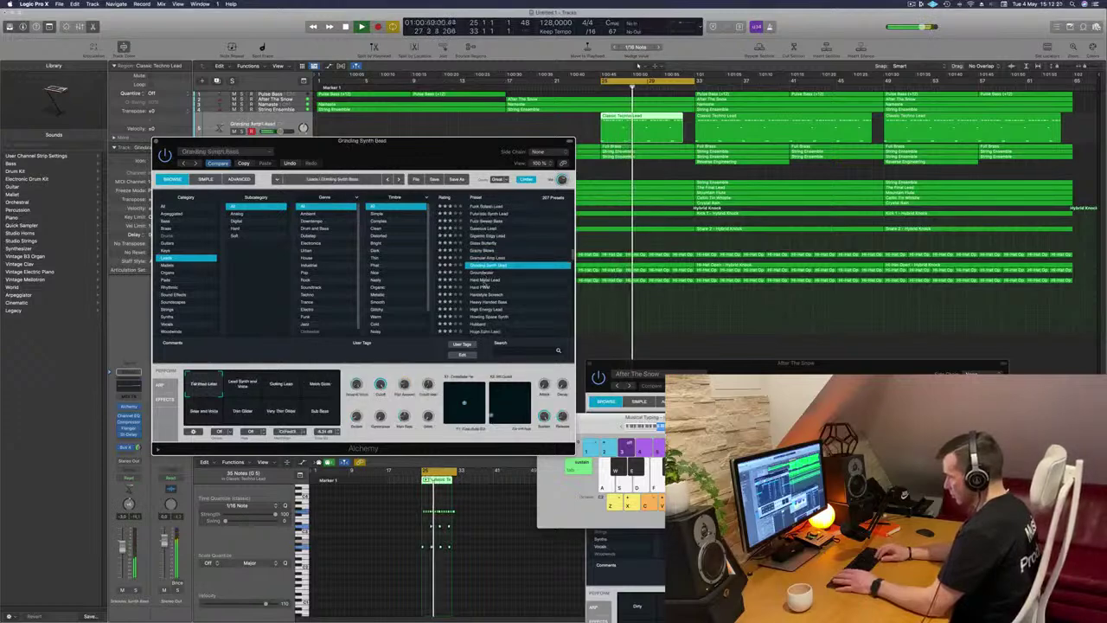
key(Down)
key(Down)
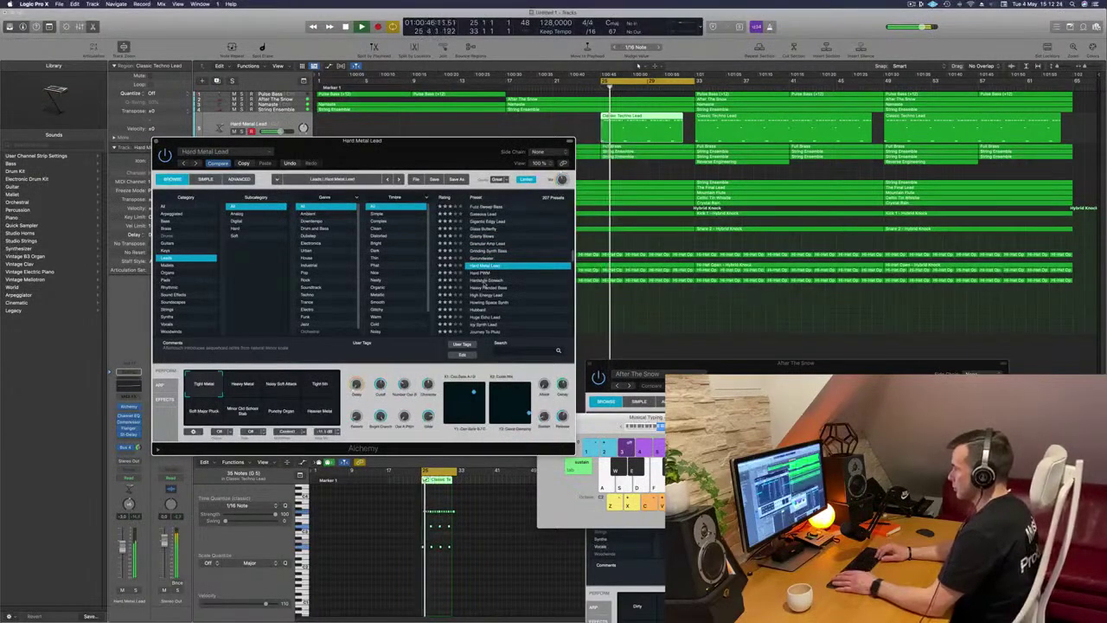
key(Down)
key(Down)
key(Down)
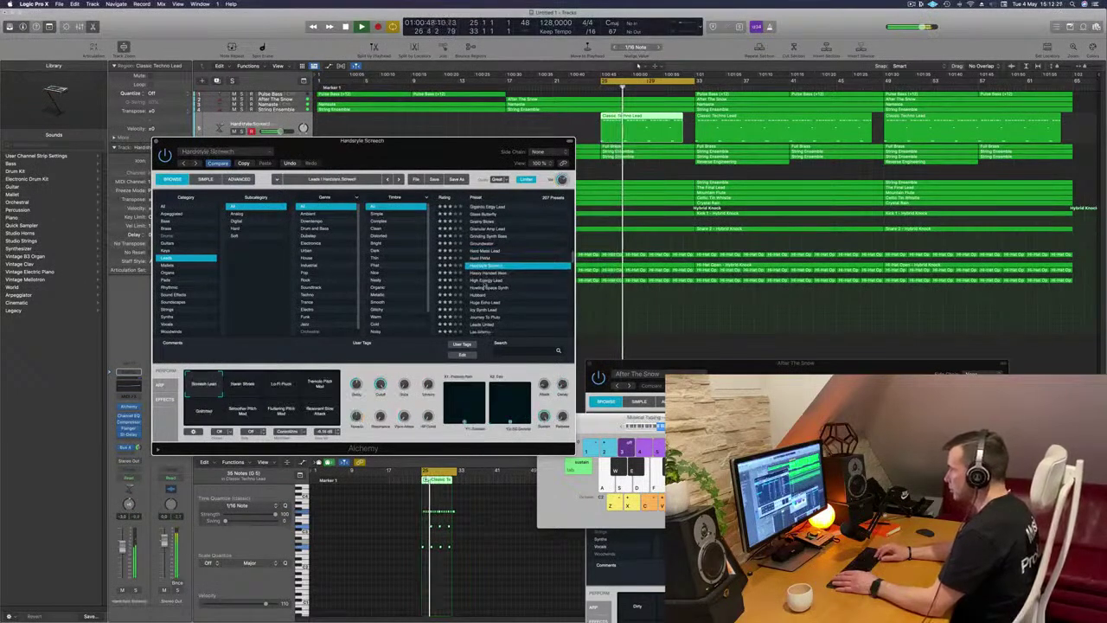
key(Down)
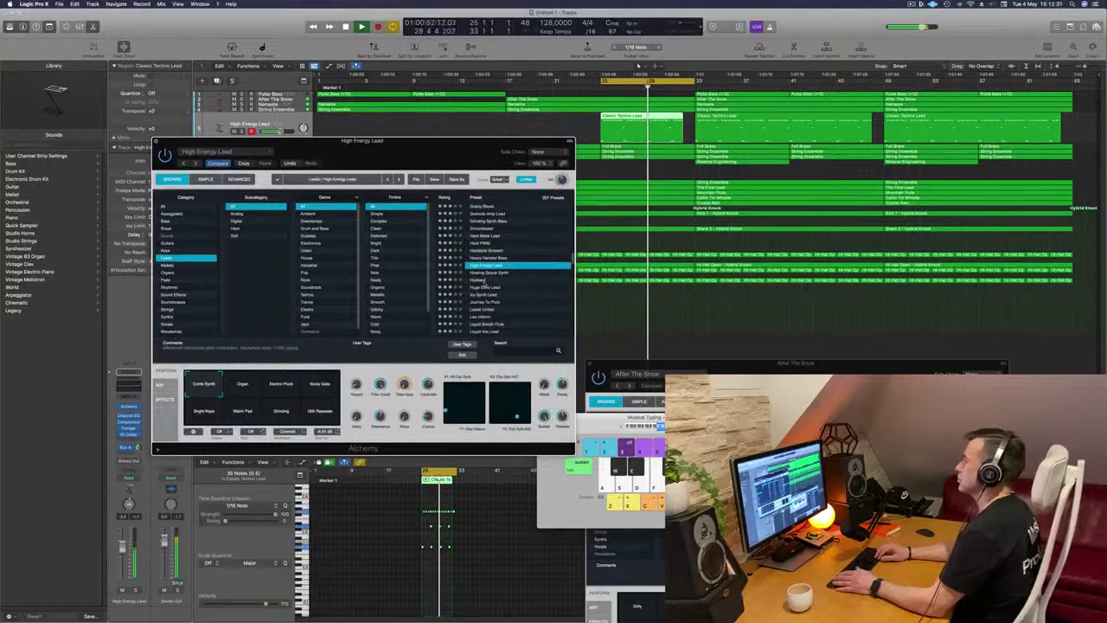
Audition the lead presets Huge Echo Lead, Icy Synth Lead, Leads United and Liquid Breath Flute
key(Down)
key(Down)
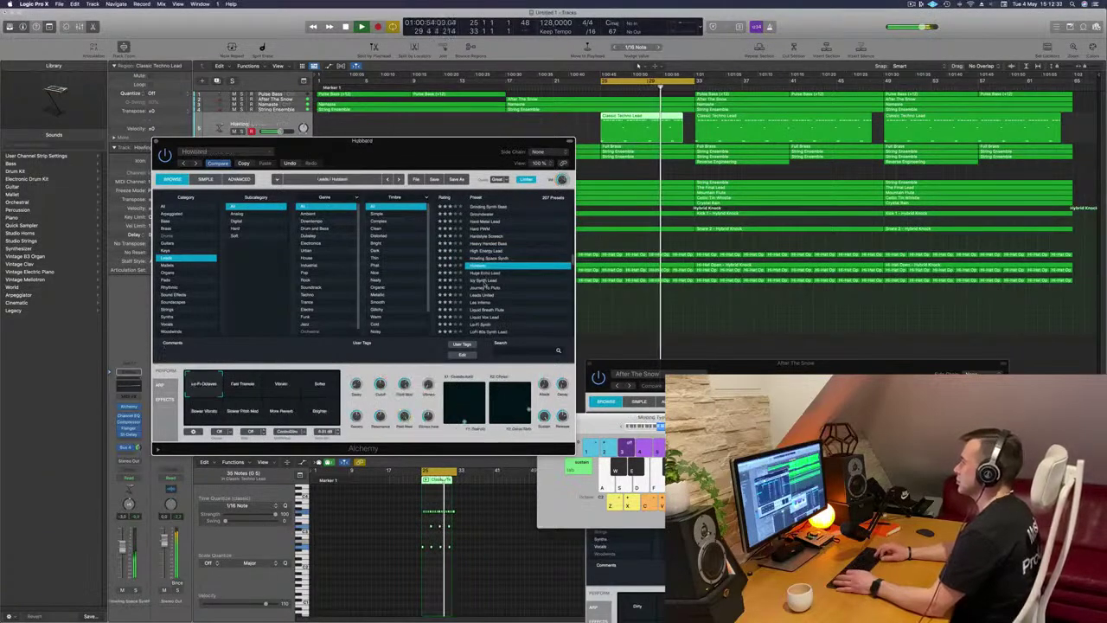
key(Down)
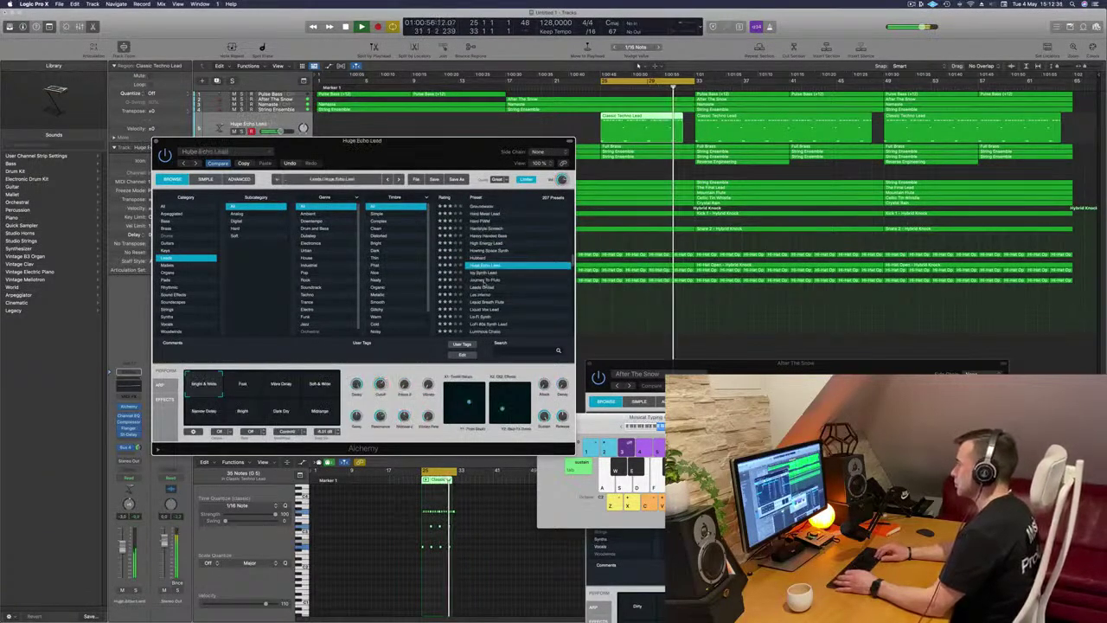
key(Down)
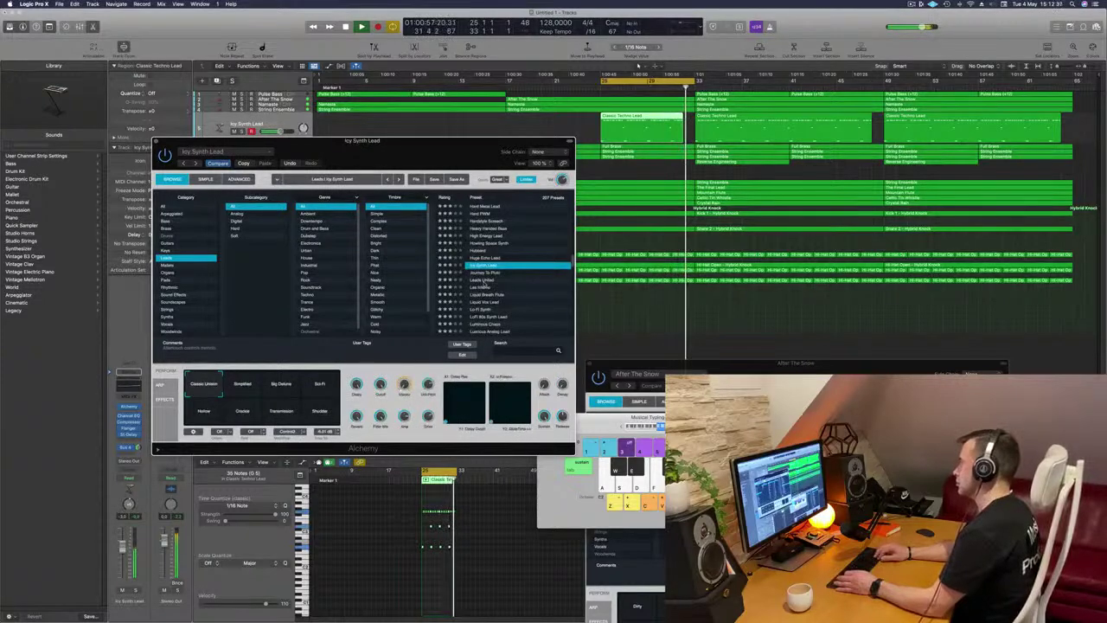
key(Down)
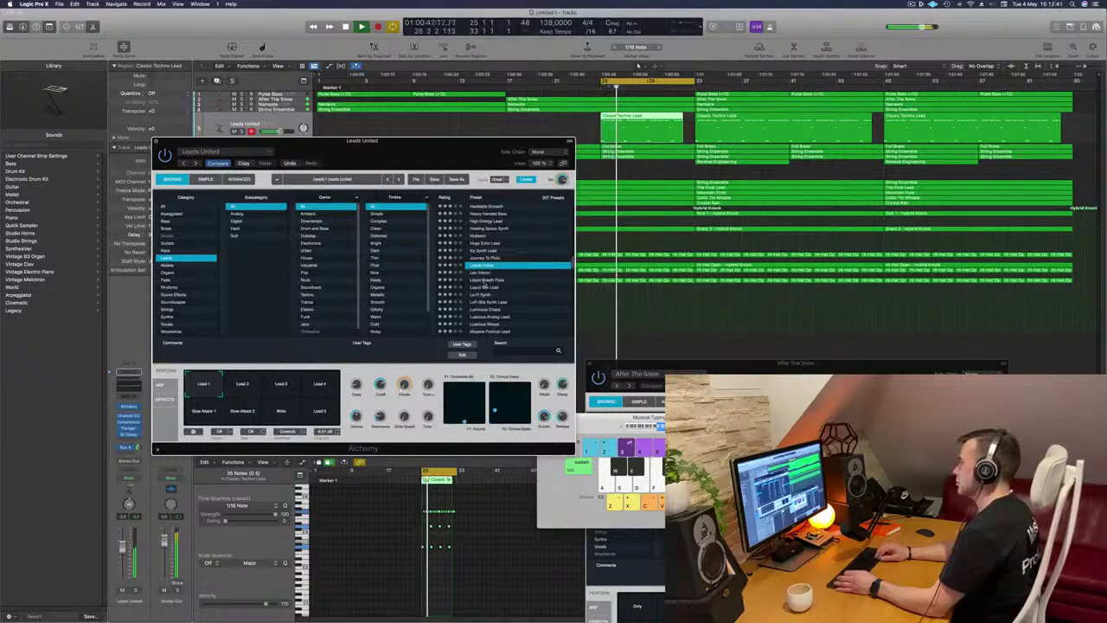
key(Down)
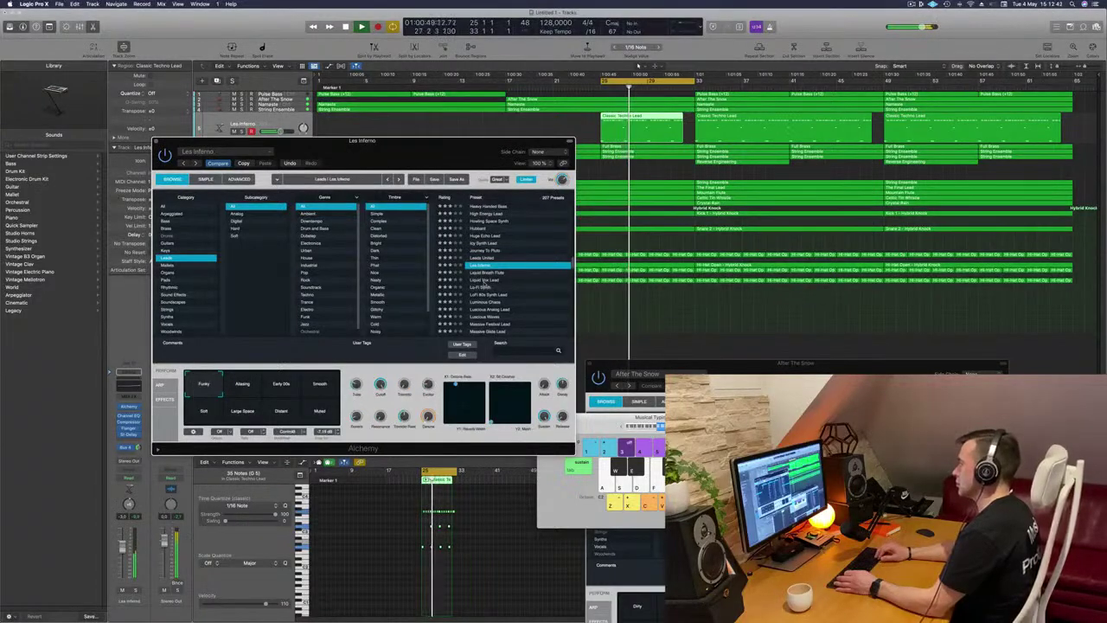
key(Down)
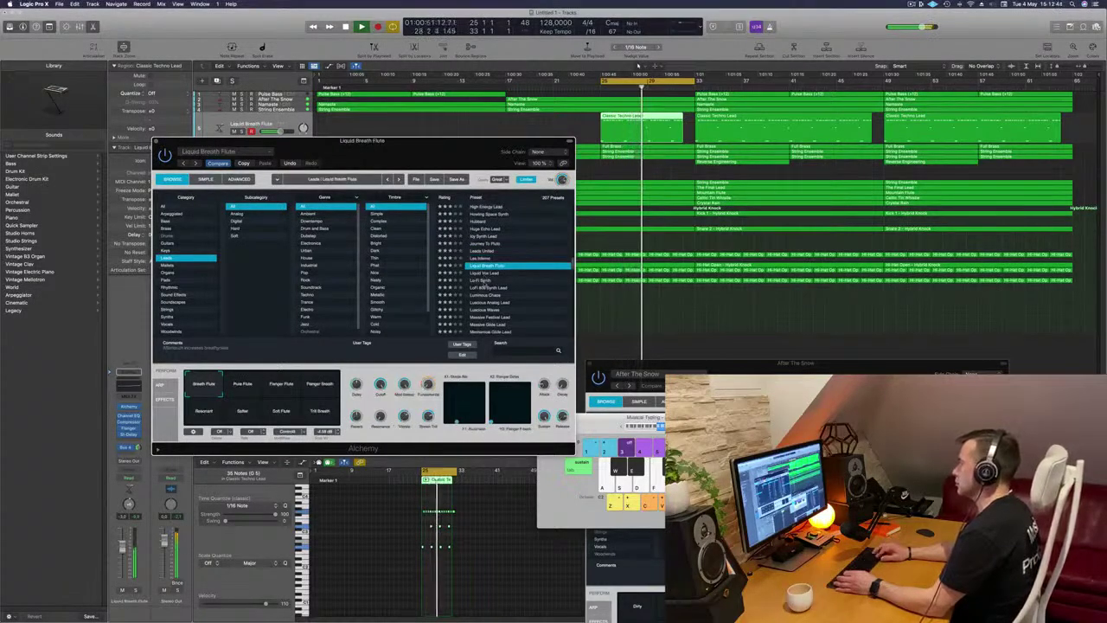
Audition the Lo-Fi Synth preset and continue through the lead presets to load Massive Festival Lead
key(Down)
key(Down)
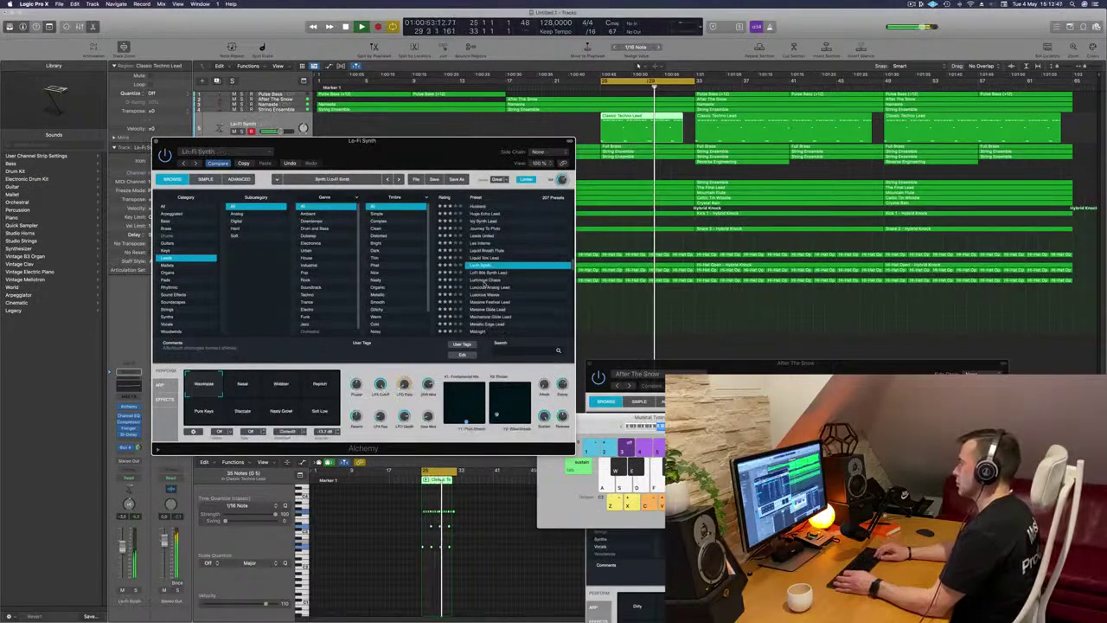
key(Down)
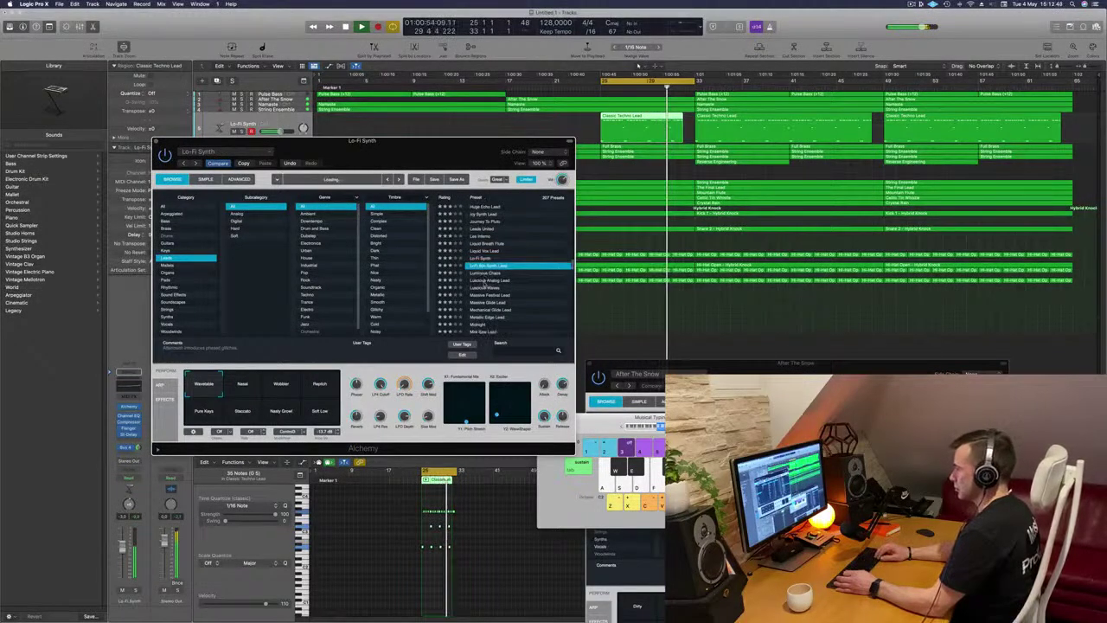
key(Down)
key(Down)
key(Down)
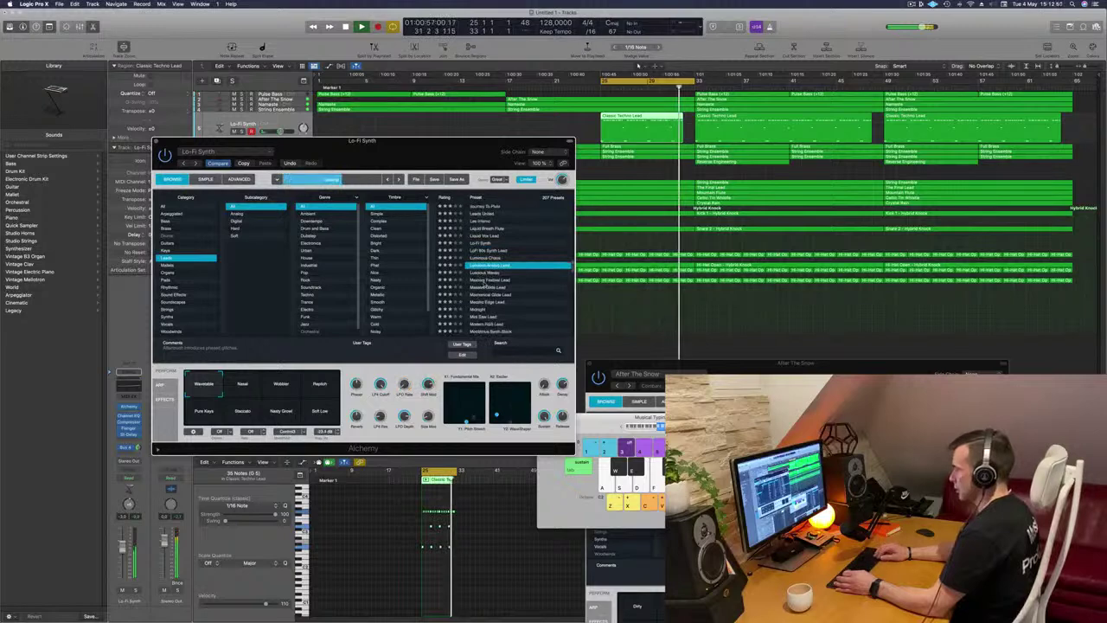
key(Down)
Audition the performance snapshots of Massive Festival Lead, such as Lead 2, Lead 3 and S&H 1, and return to Lead 1
drag(438, 152, 530, 133)
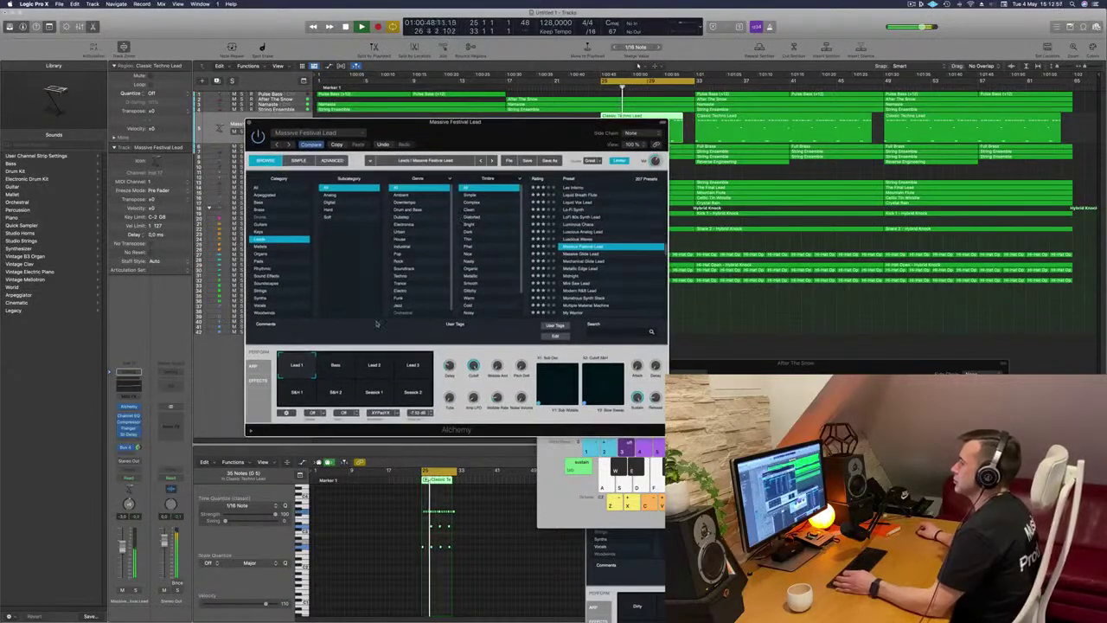
click(375, 367)
click(414, 366)
click(296, 392)
click(340, 394)
click(379, 394)
click(296, 392)
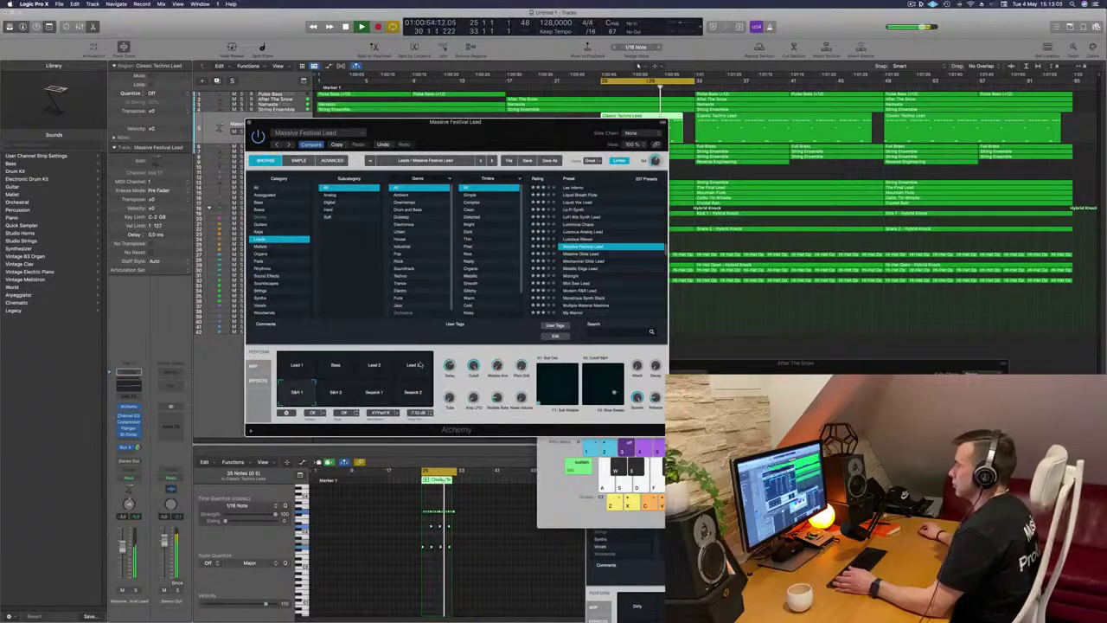
click(307, 363)
click(394, 364)
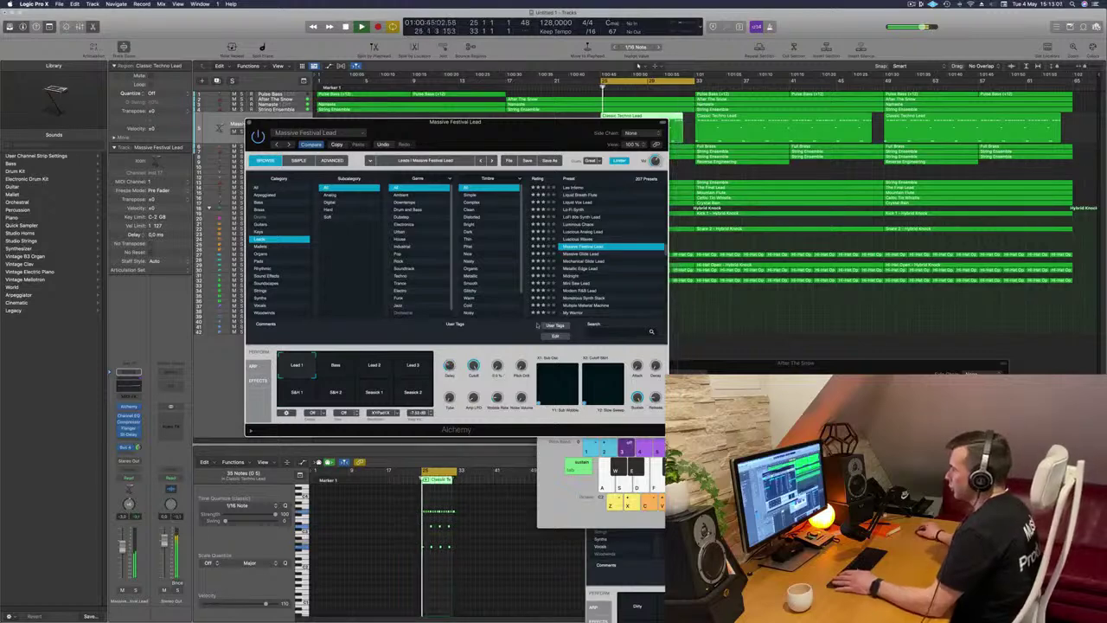
Enable the low-cut filter at 610 Hz in the Massive Festival Lead track's Channel EQ and adjust the track's volume
drag(502, 128, 618, 159)
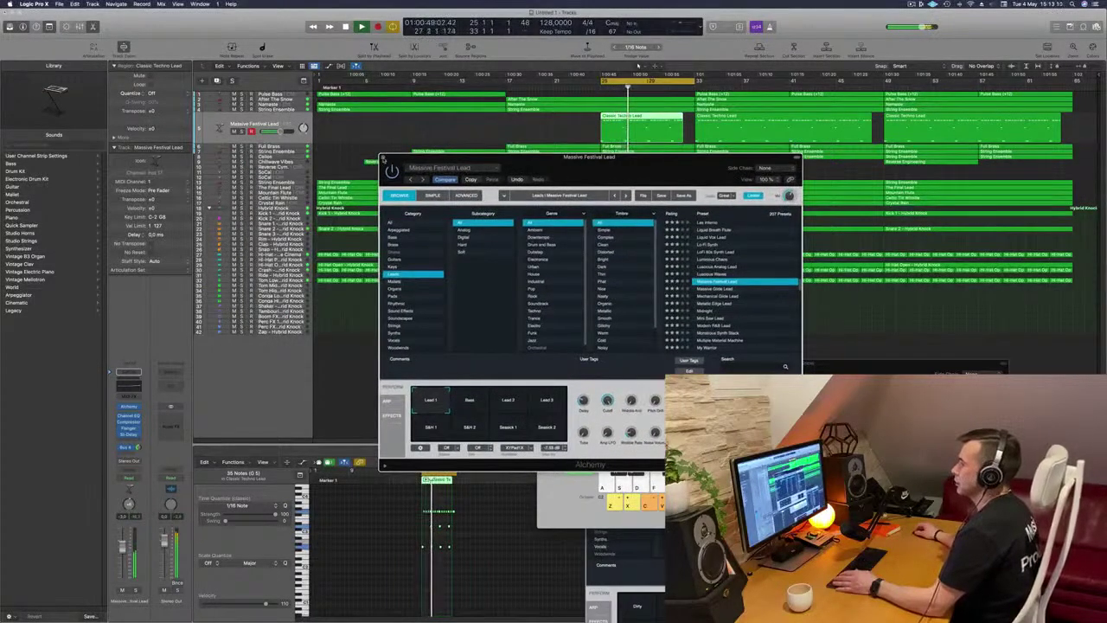
click(129, 407)
key(space)
click(129, 416)
key(space)
click(393, 148)
drag(397, 239, 644, 252)
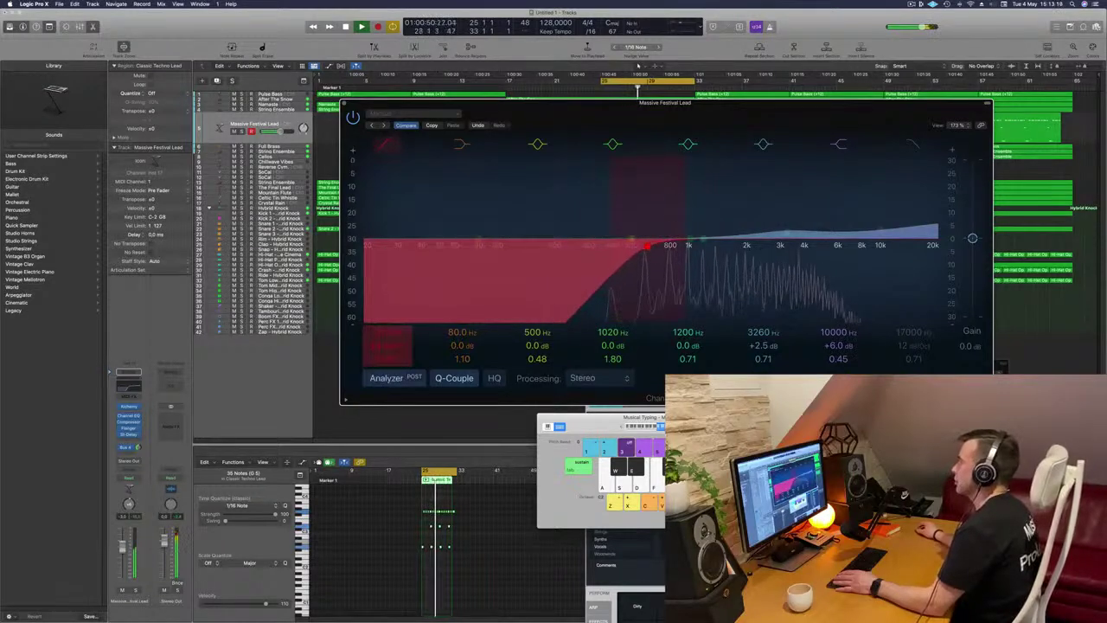
drag(657, 102, 755, 102)
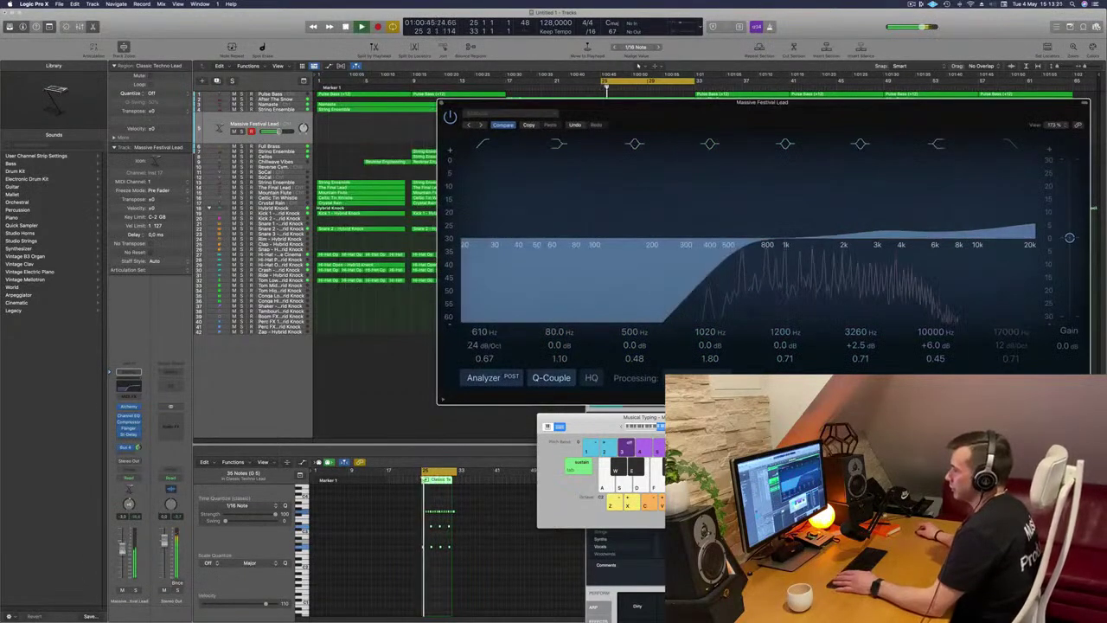
click(124, 549)
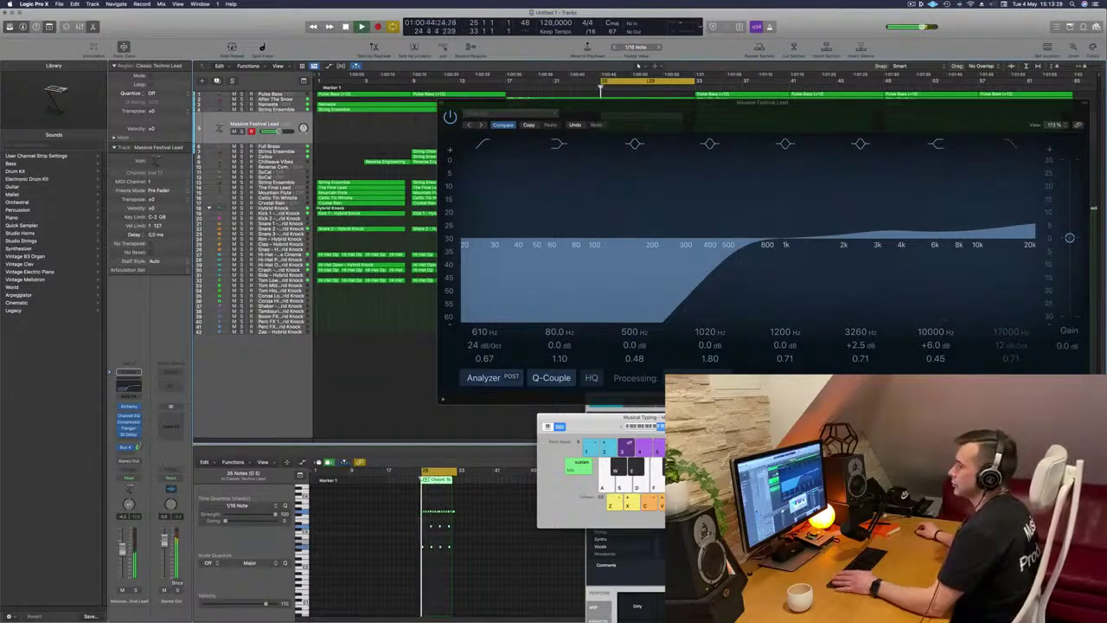
Insert a Direction Mixer on the Massive Festival Lead track, set its spread to 2.00 and adjust the track's volume
click(129, 438)
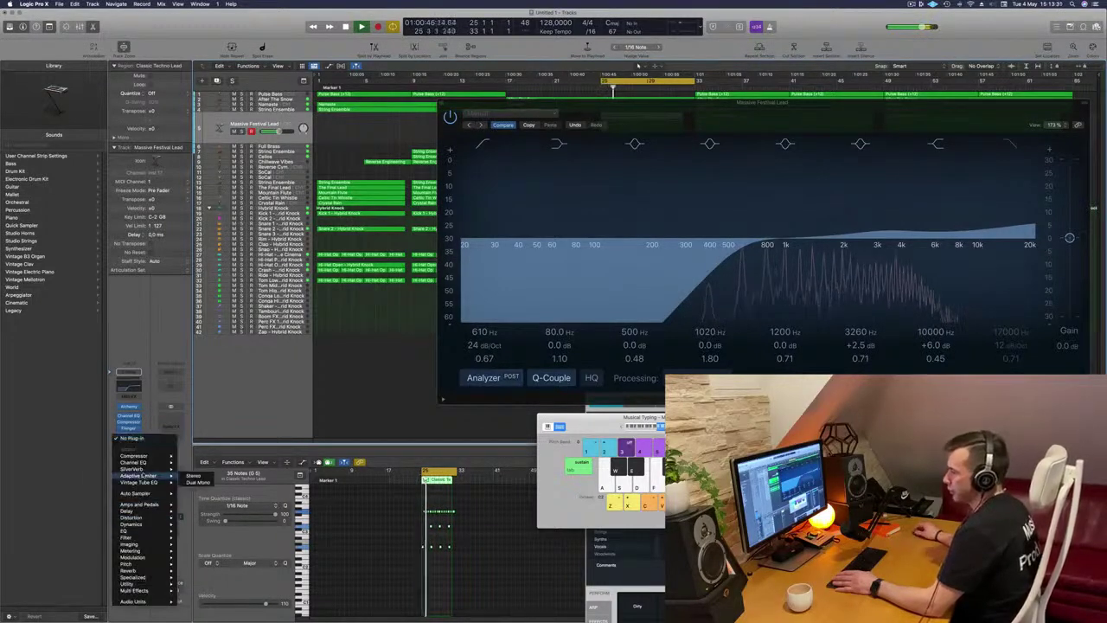
mouse_move(153, 574)
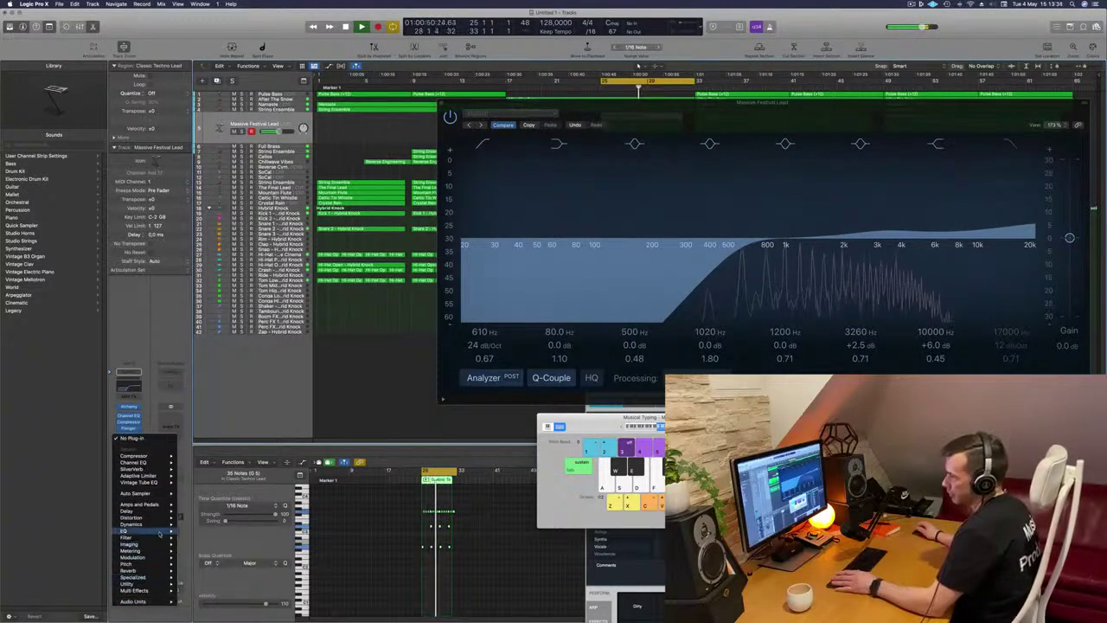
mouse_move(155, 549)
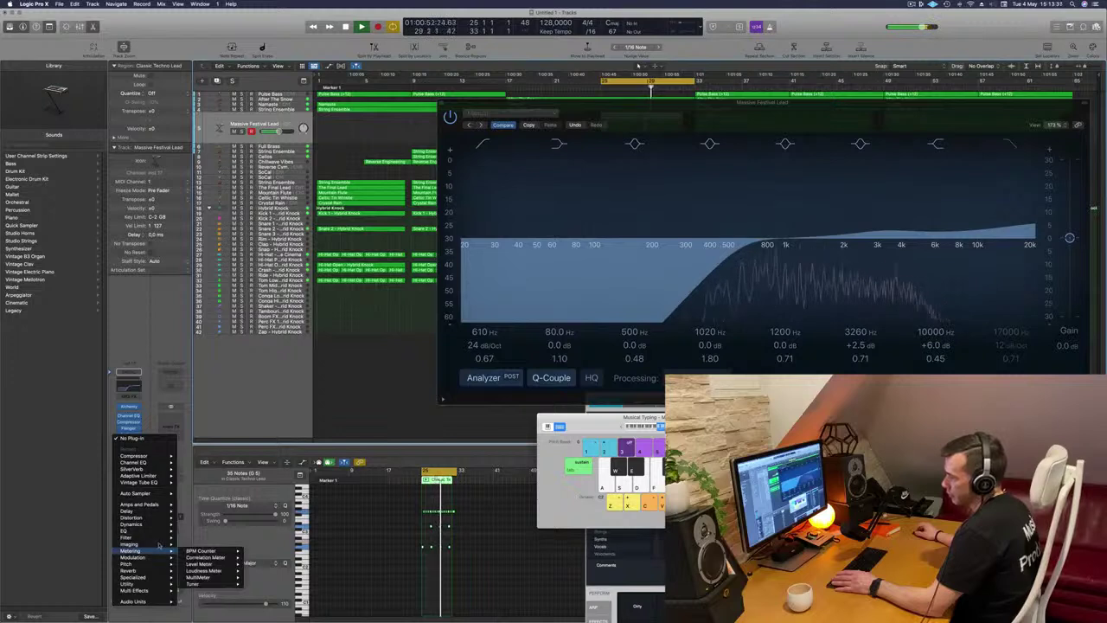
mouse_move(208, 551)
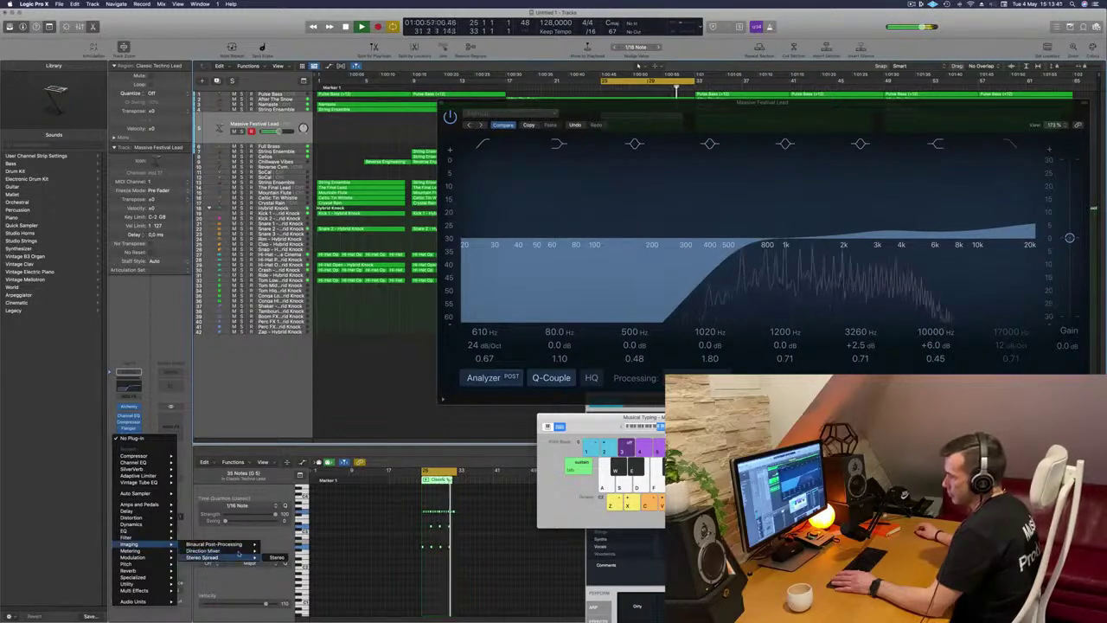
click(276, 551)
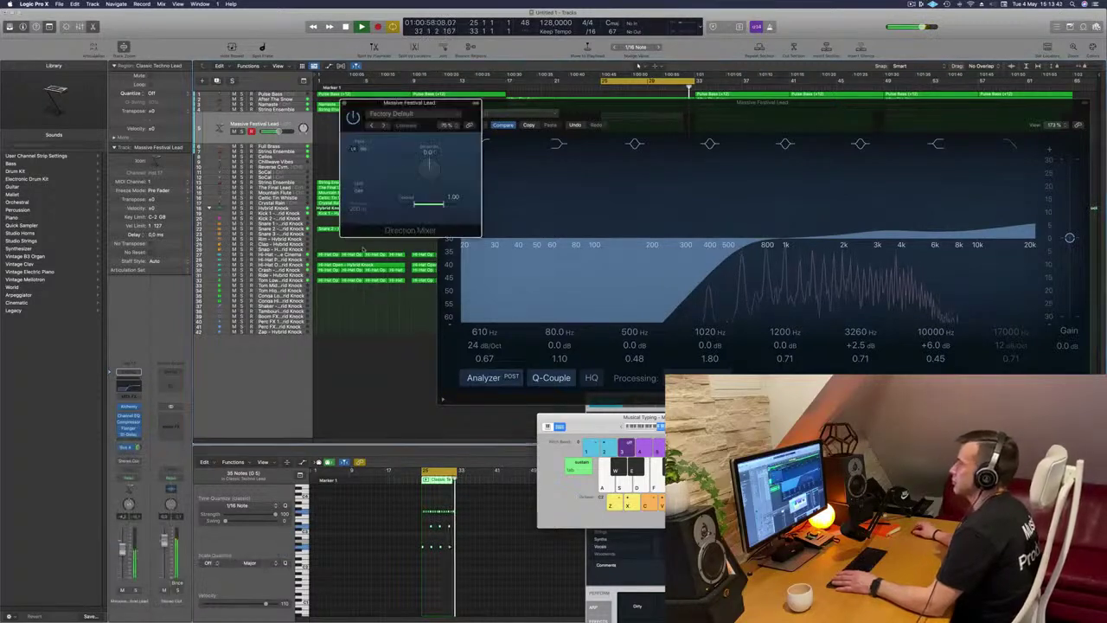
drag(444, 204, 476, 207)
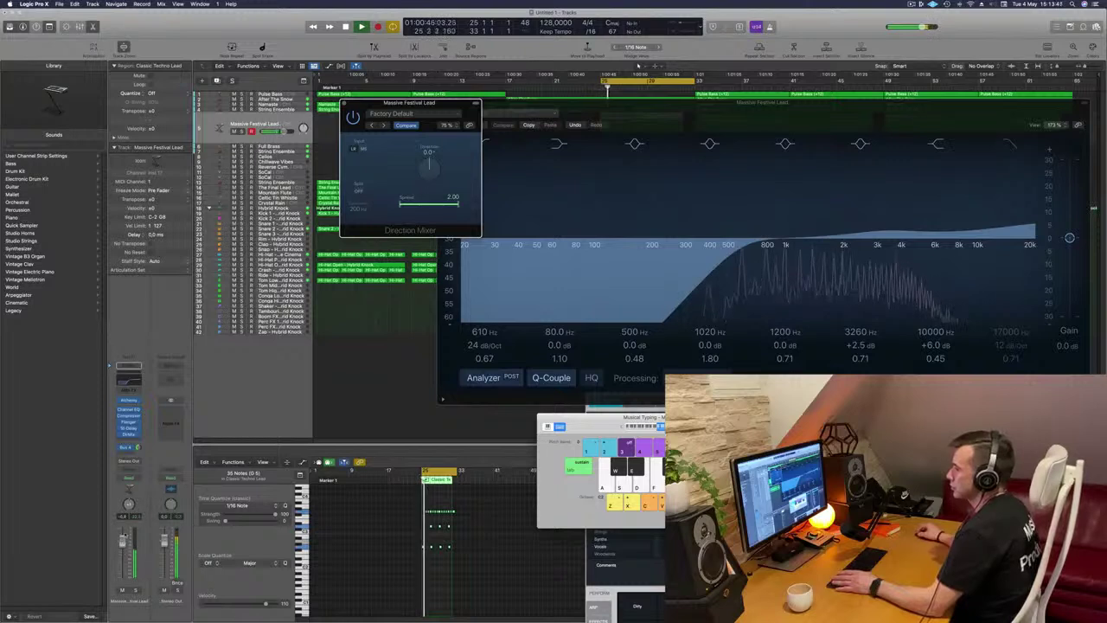
click(121, 539)
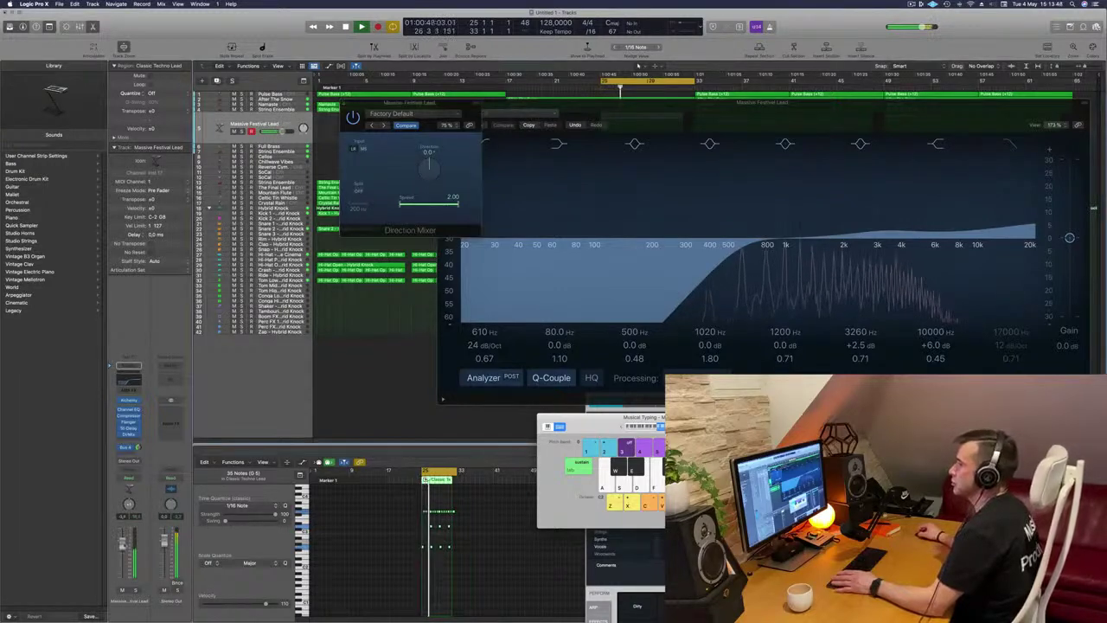
Try the Direction Mixer's split mode, switch it off again and set the direction to -4.0 while listening to the loop
click(357, 192)
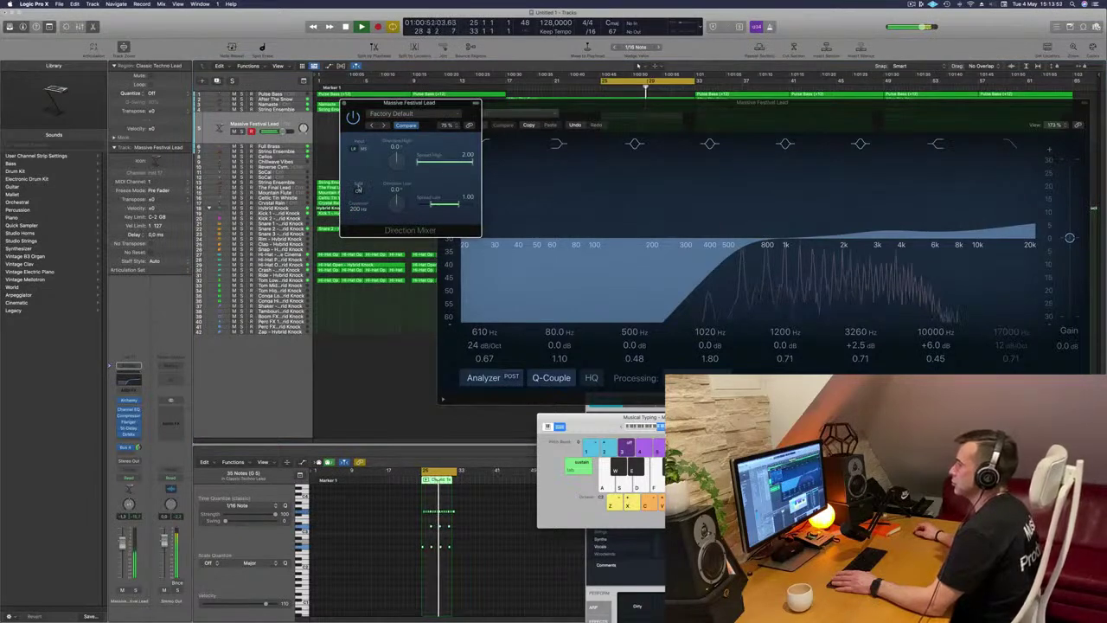
click(357, 190)
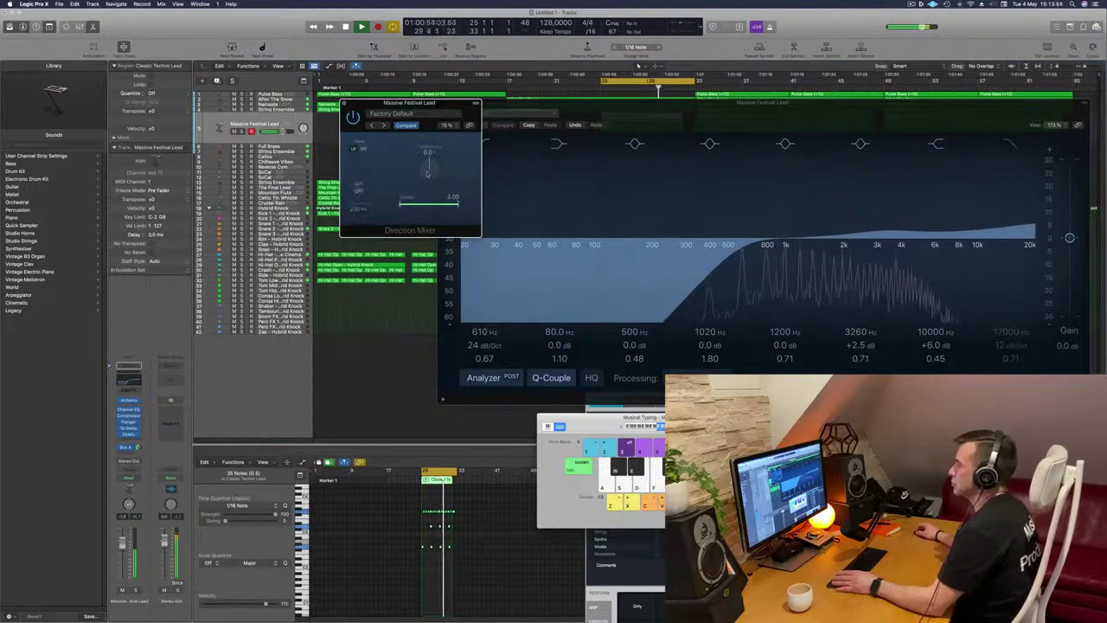
drag(433, 171, 433, 179)
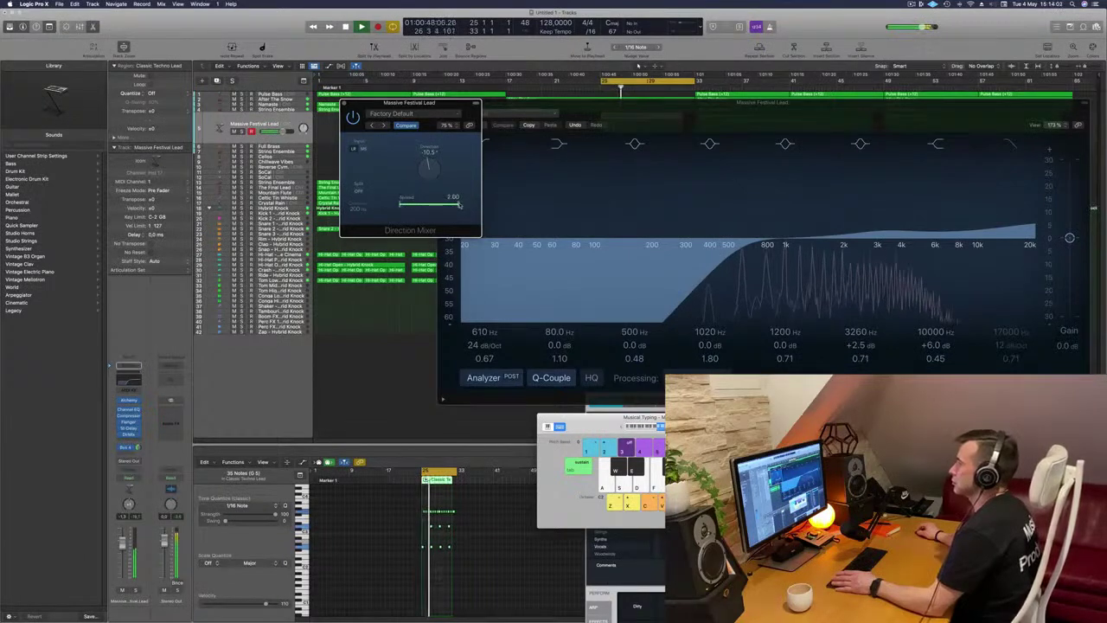
key(space)
key(space)
drag(430, 173, 430, 170)
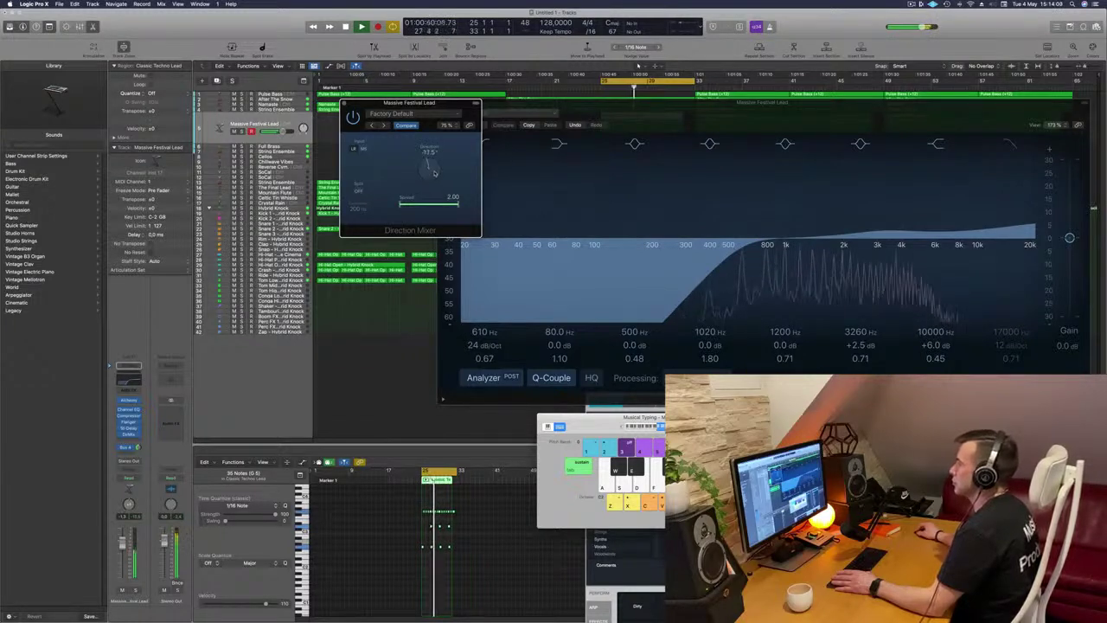
key(space)
key(space)
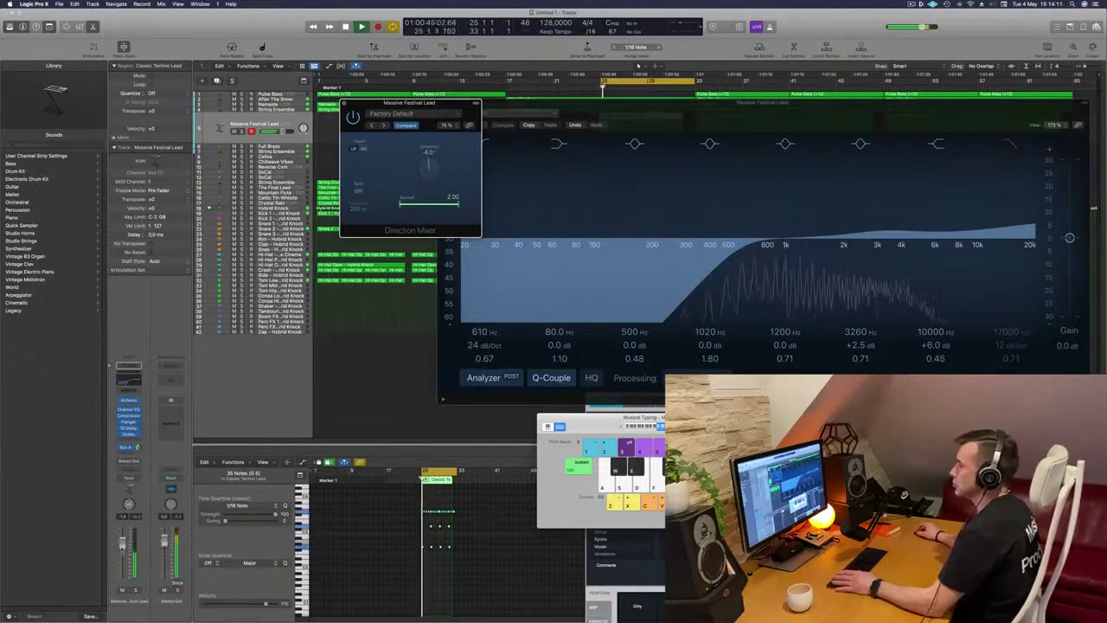
Adjust the Cutoff of the Massive Festival Lead preset in Alchemy and close the track's open plug-in windows
click(260, 124)
click(127, 383)
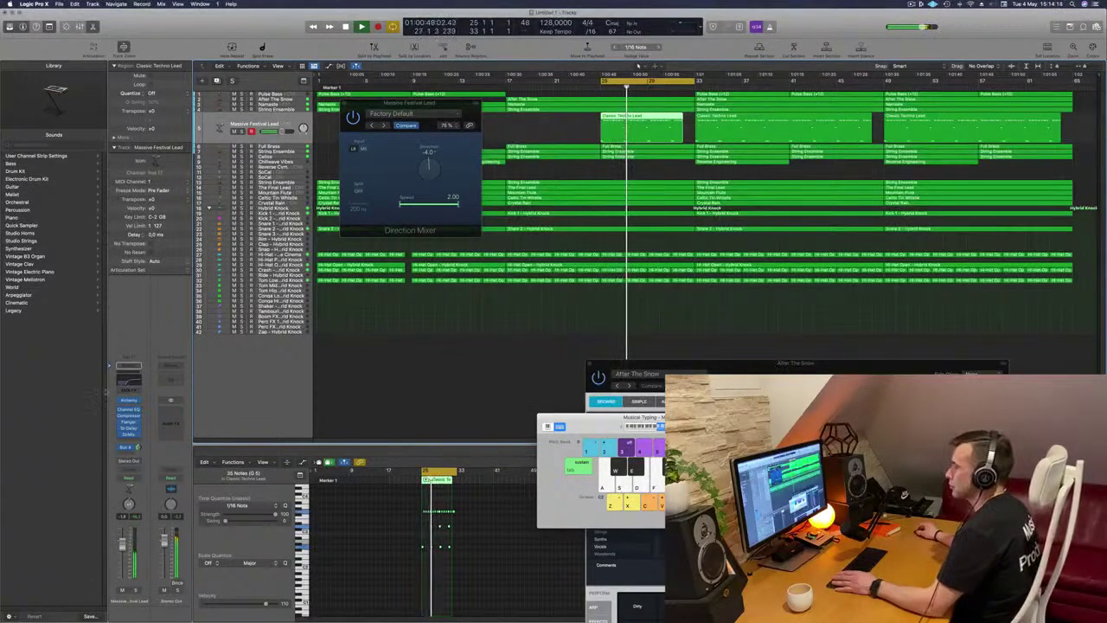
click(130, 400)
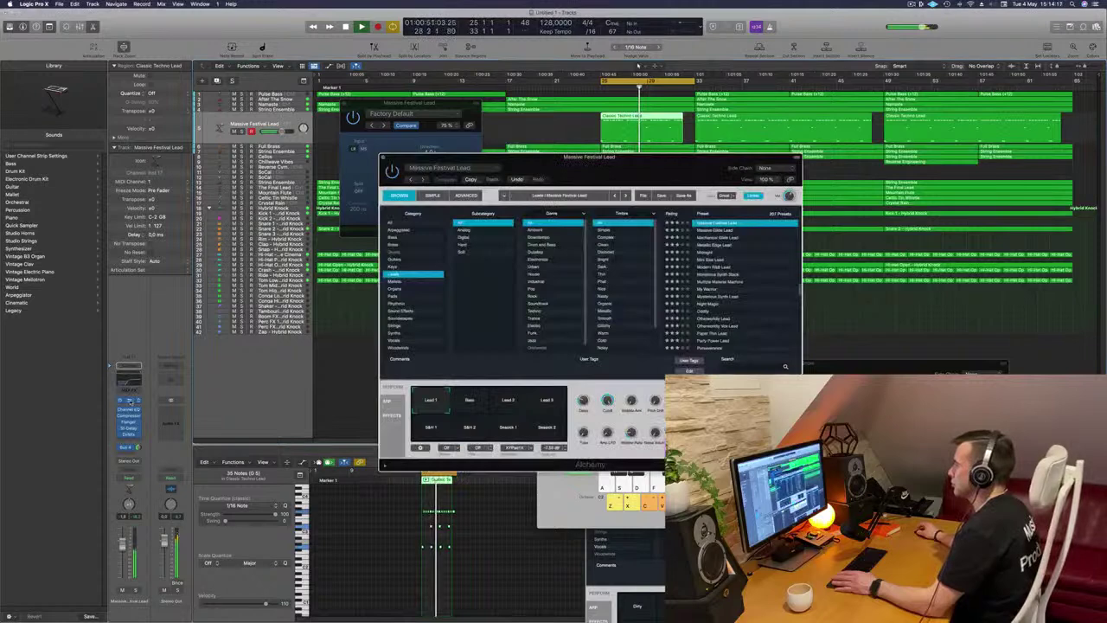
drag(609, 402, 608, 391)
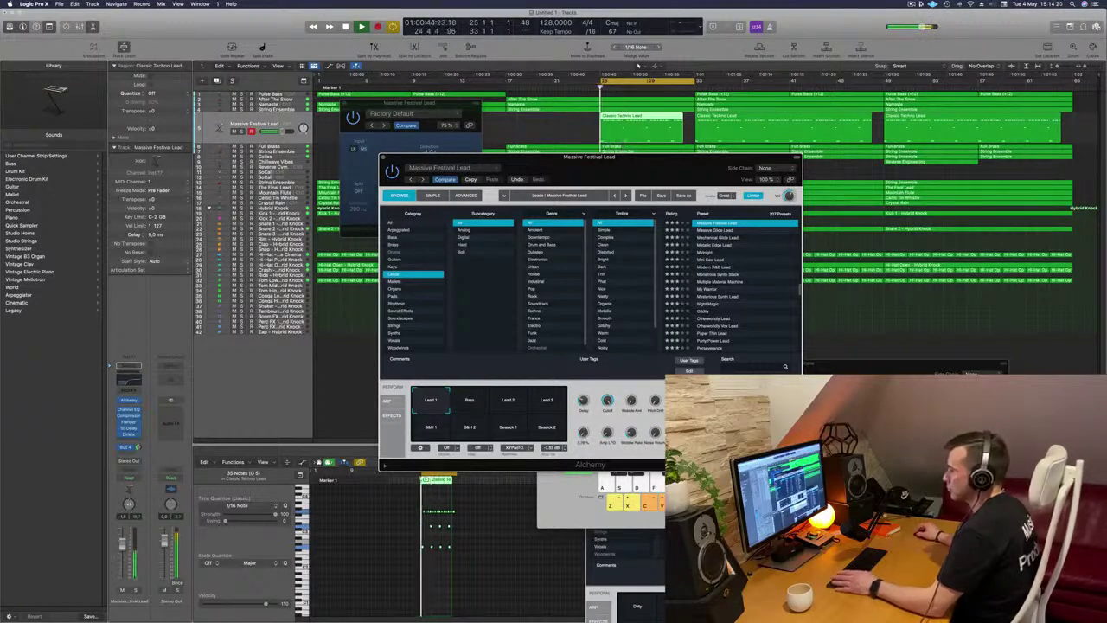
click(383, 157)
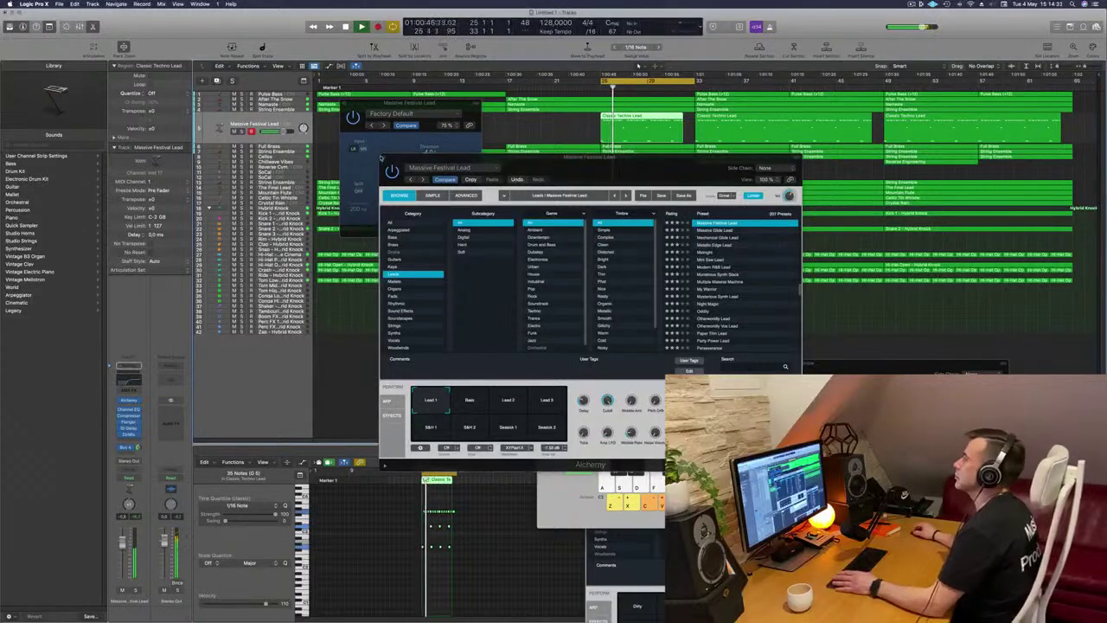
click(382, 158)
click(383, 158)
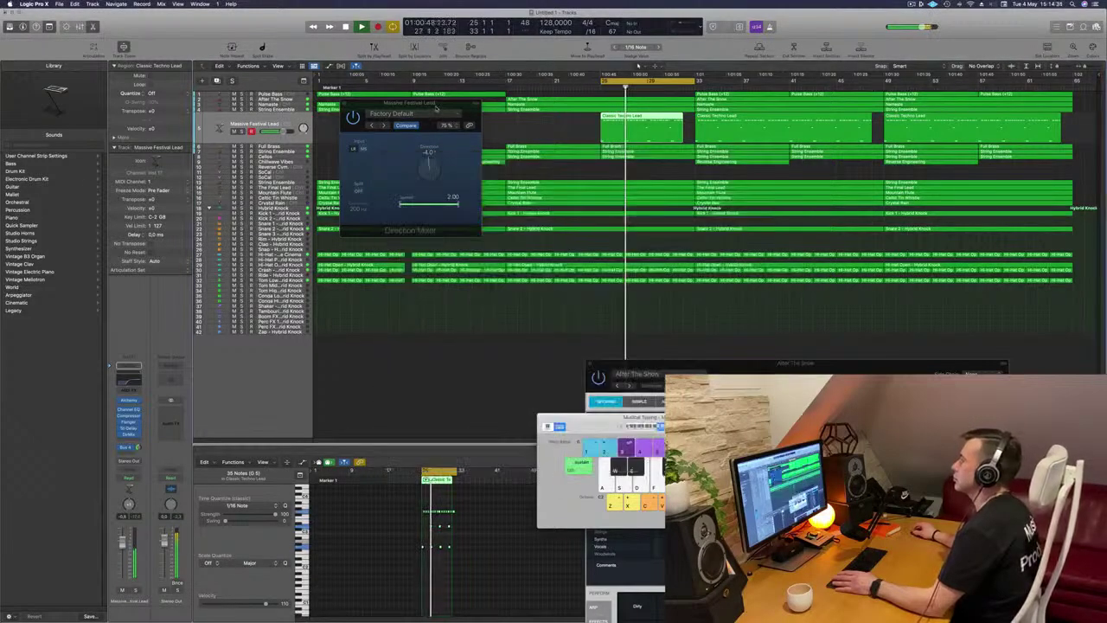
drag(434, 105, 428, 101)
click(336, 102)
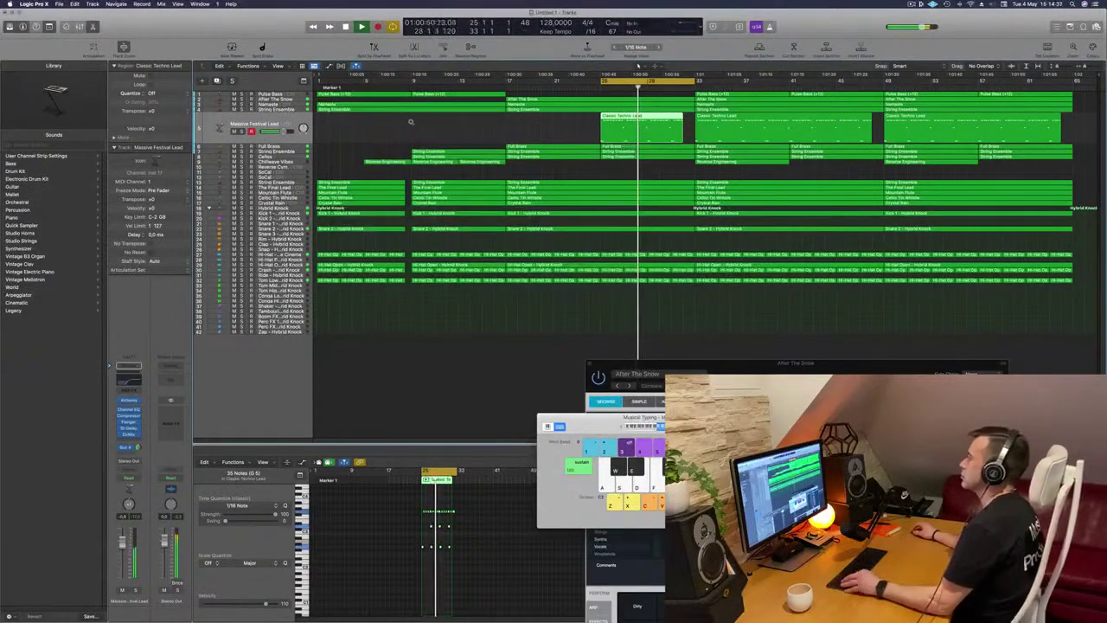
Extend the cycle range back to bar 17 and play the section from there
click(600, 84)
drag(601, 82, 508, 90)
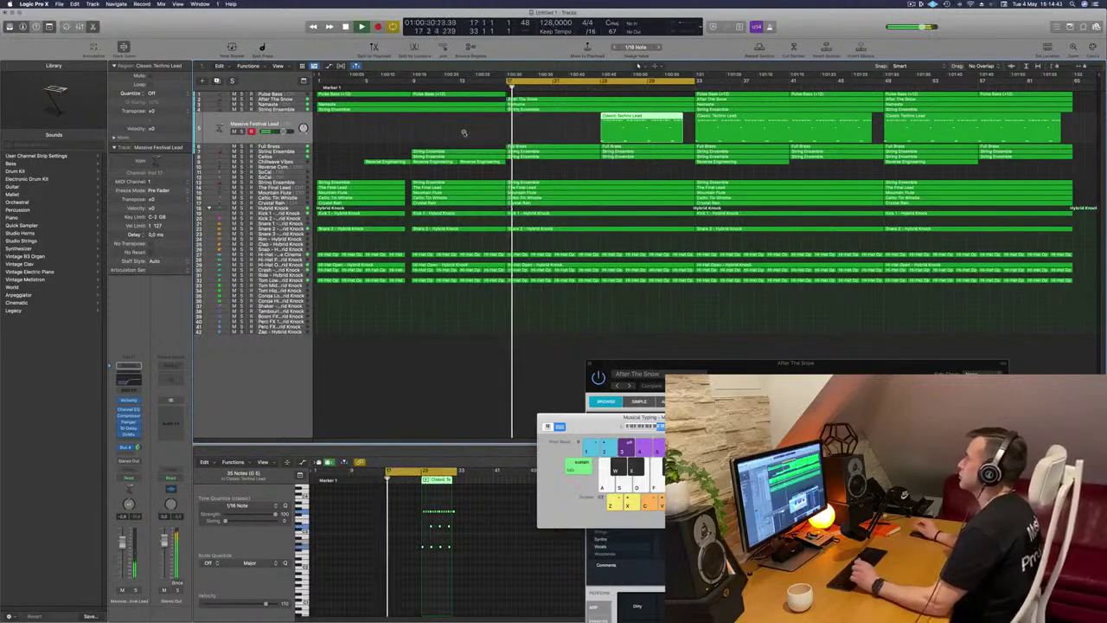
click(463, 134)
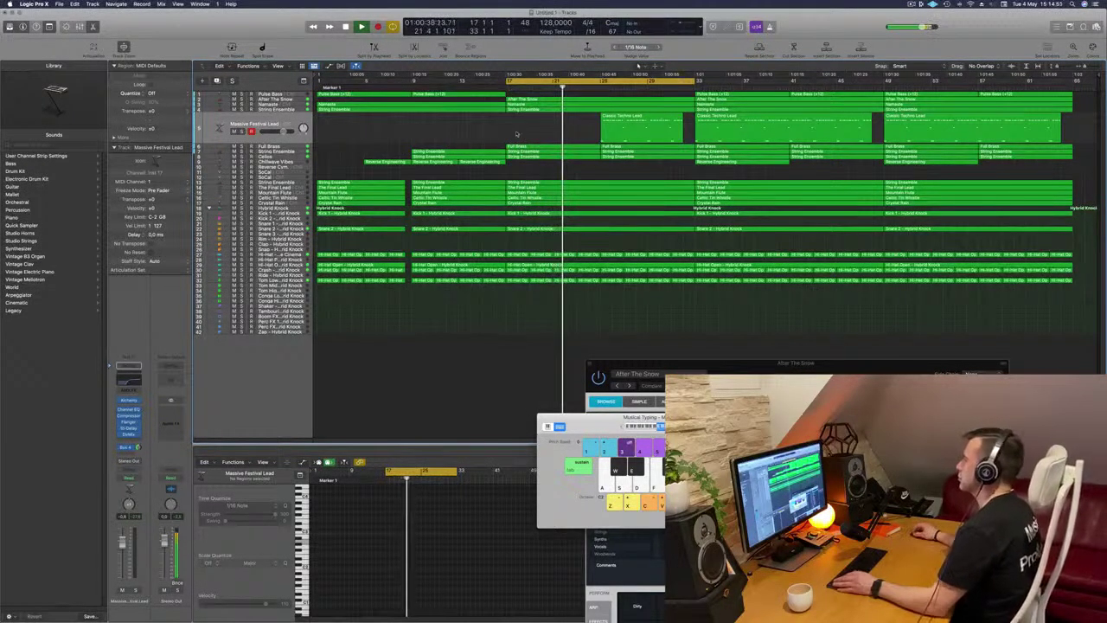
key(space)
key(space)
Move the cycle range to bars 33 to 49 and delete the Hybrid Knock kick, snare and hi-hat regions starting at bar 33
drag(630, 85, 823, 85)
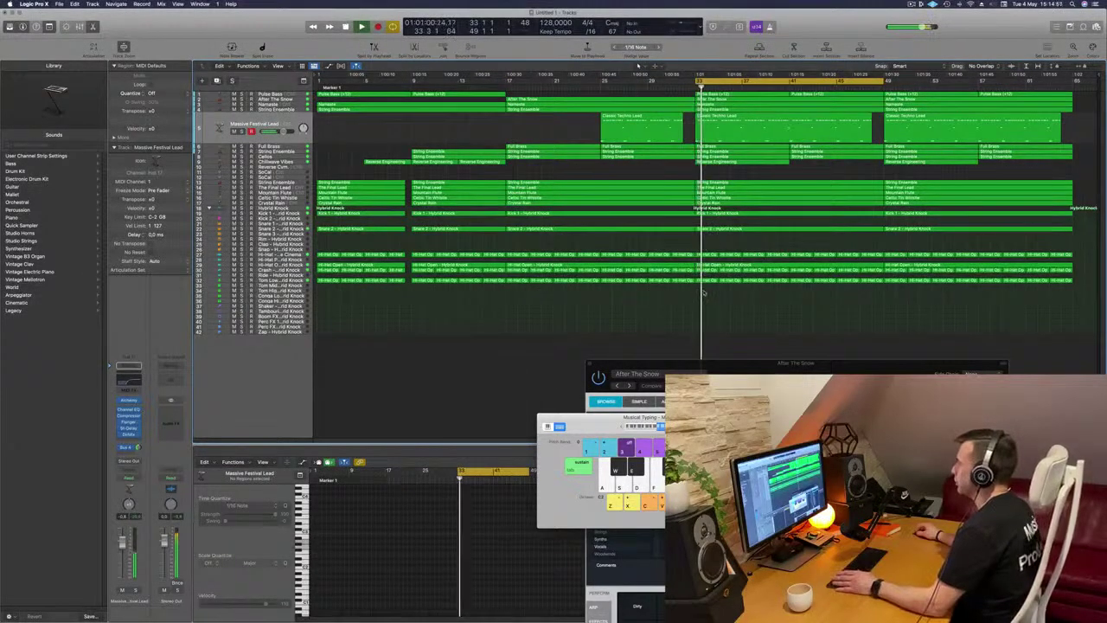
drag(706, 297, 740, 214)
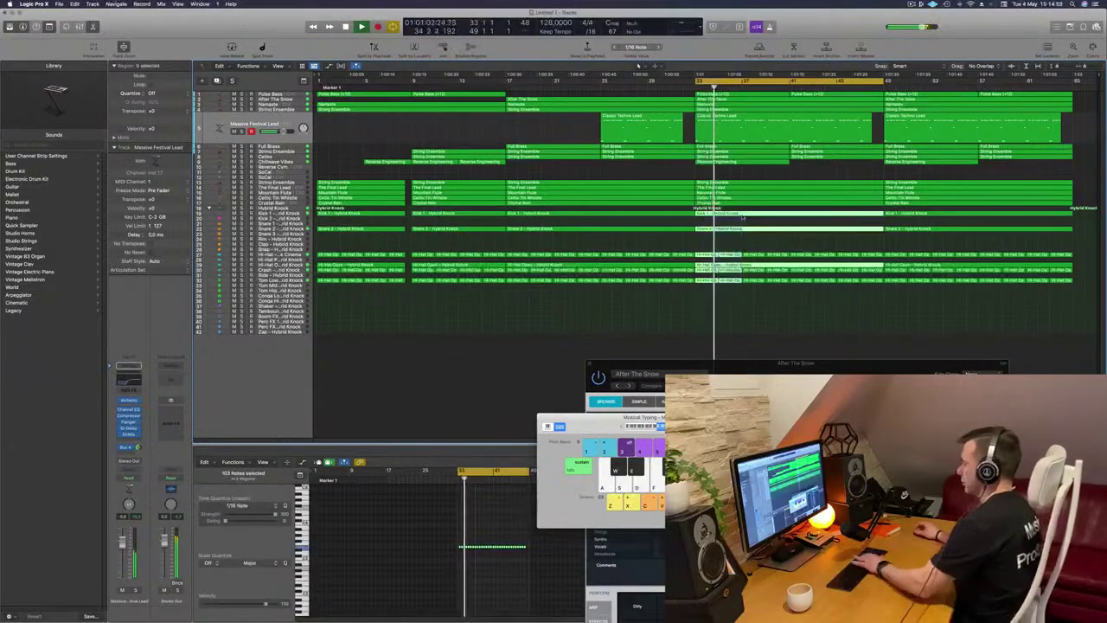
key(Delete)
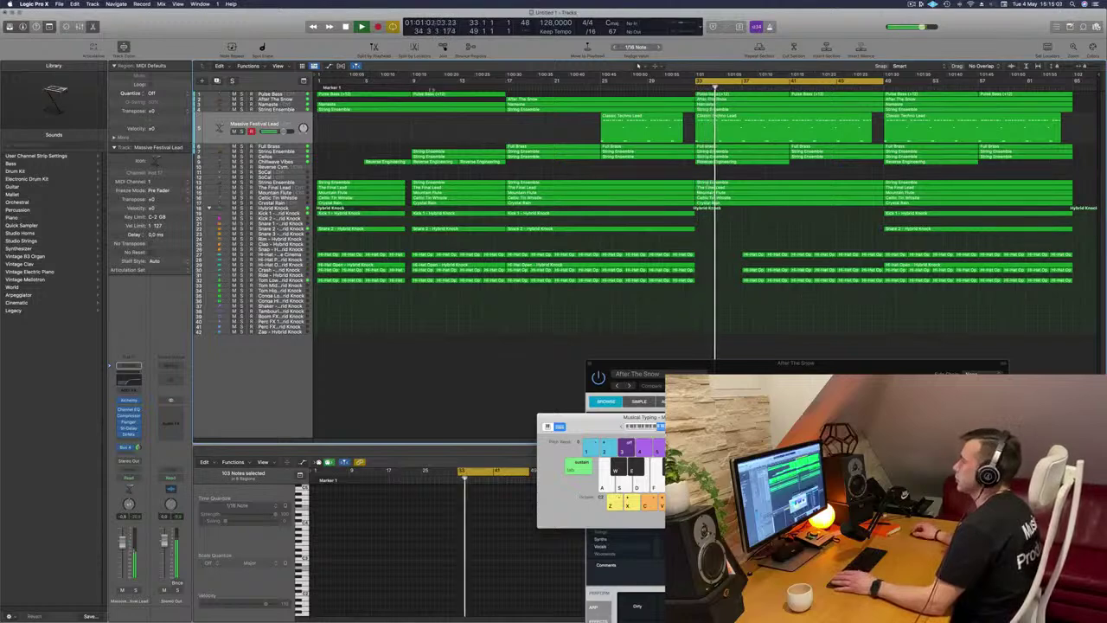
Delete the two Pulse Bass regions between bars 33 and 49
click(264, 94)
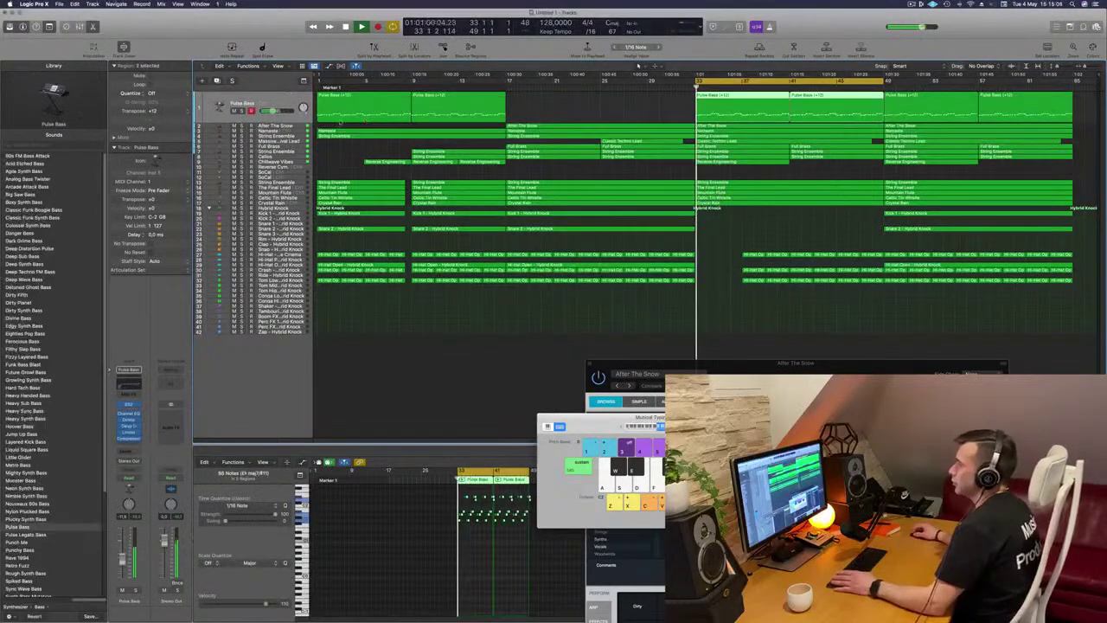
click(675, 104)
click(733, 105)
key(Delete)
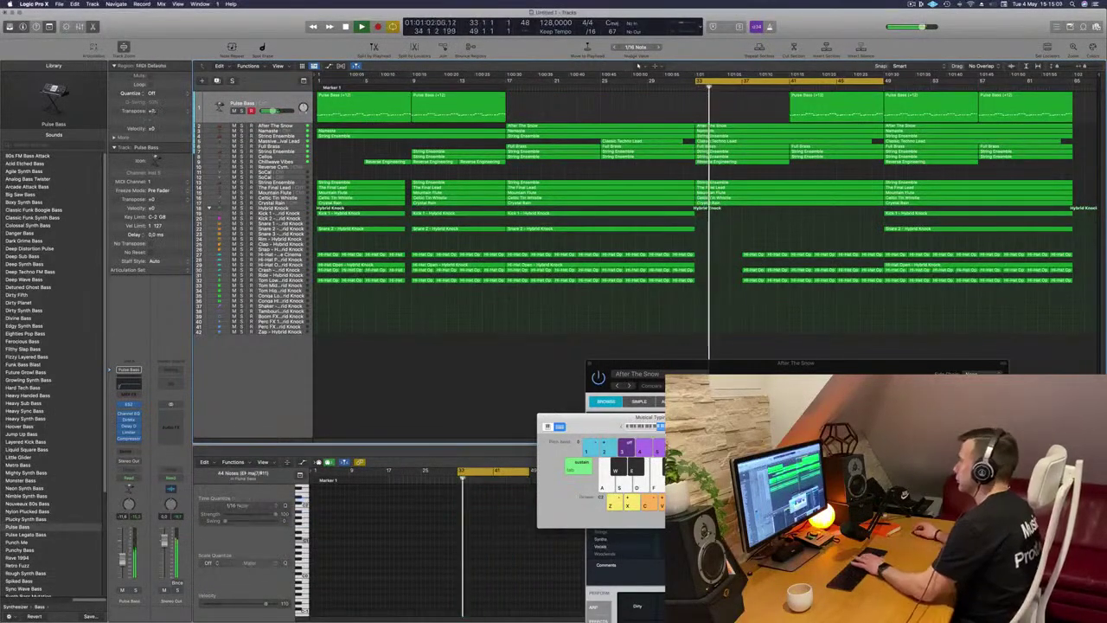
click(817, 97)
key(Delete)
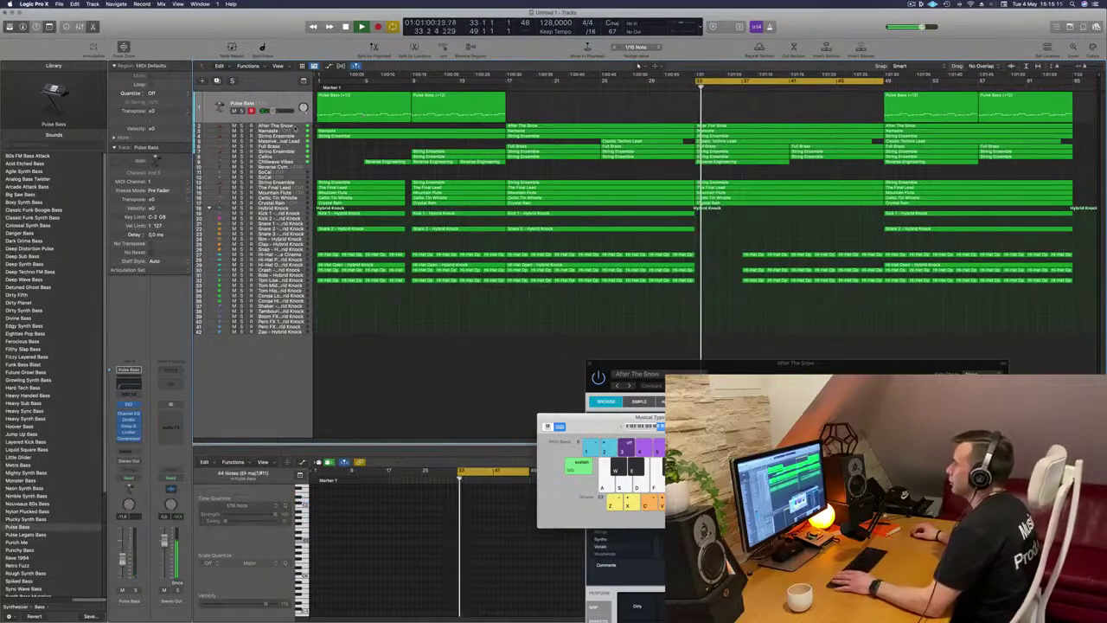
Duplicate the After The Snow track, transfer the region at bar 33 to the new track and play the section
click(294, 127)
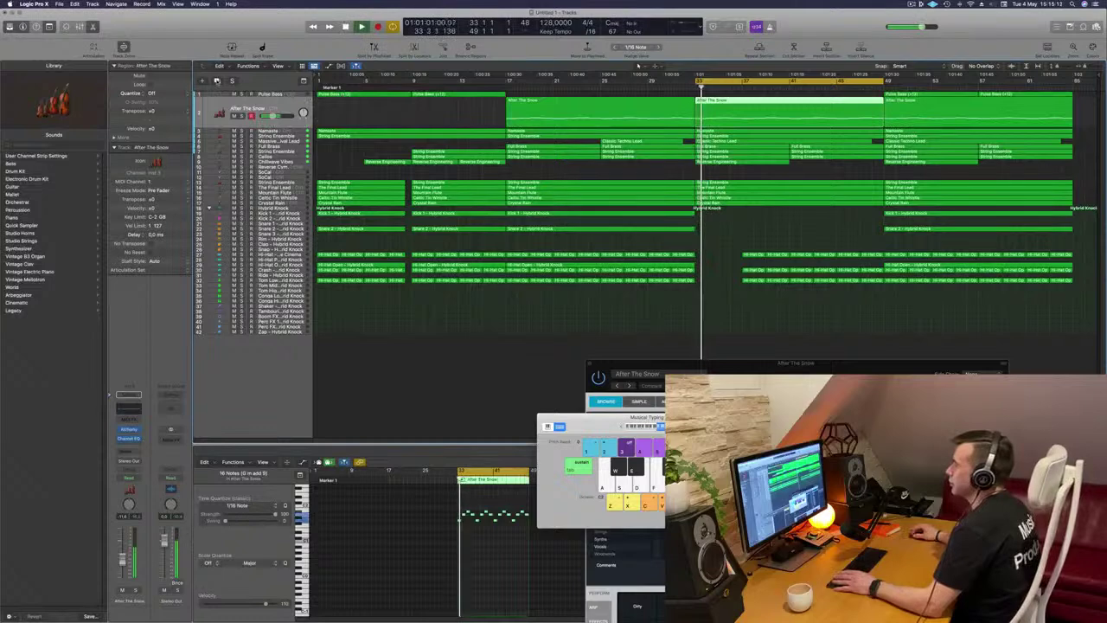
key(super+d)
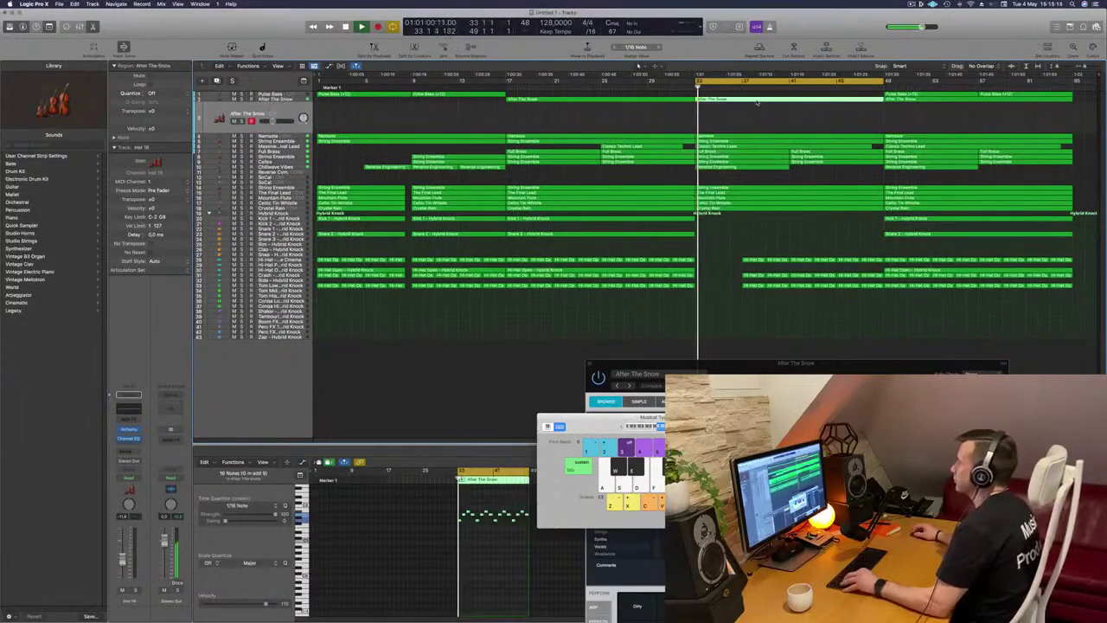
drag(766, 99, 766, 109)
click(765, 99)
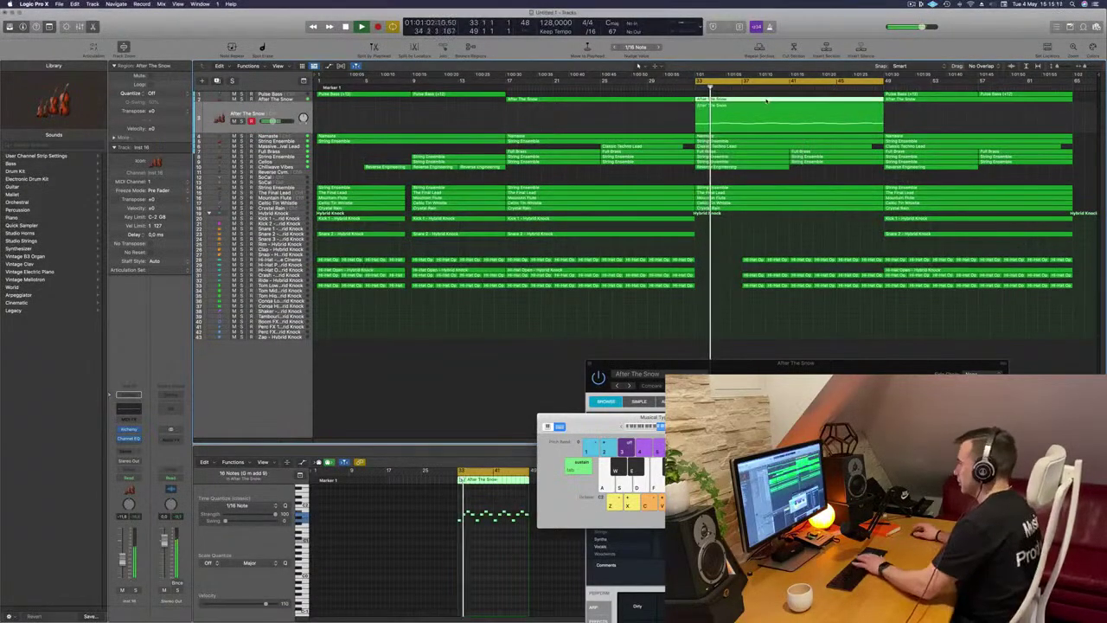
key(Delete)
key(space)
key(space)
Set the duplicated After The Snow track's Alchemy performance snapshot to Pulsing Sub, listen to it and close the plug-in window
click(250, 115)
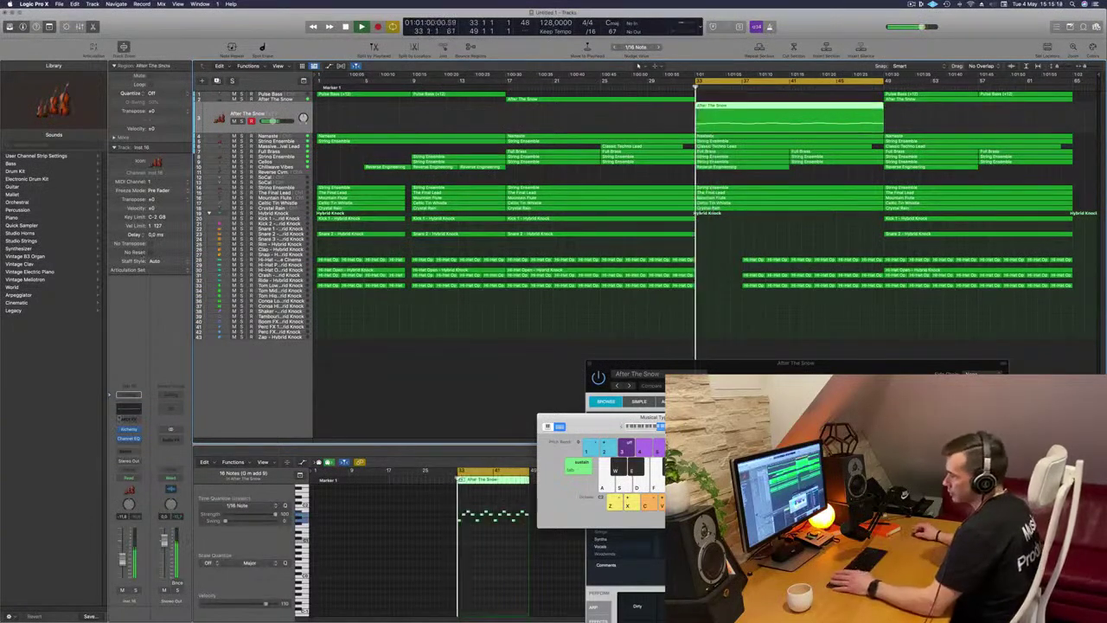
click(128, 430)
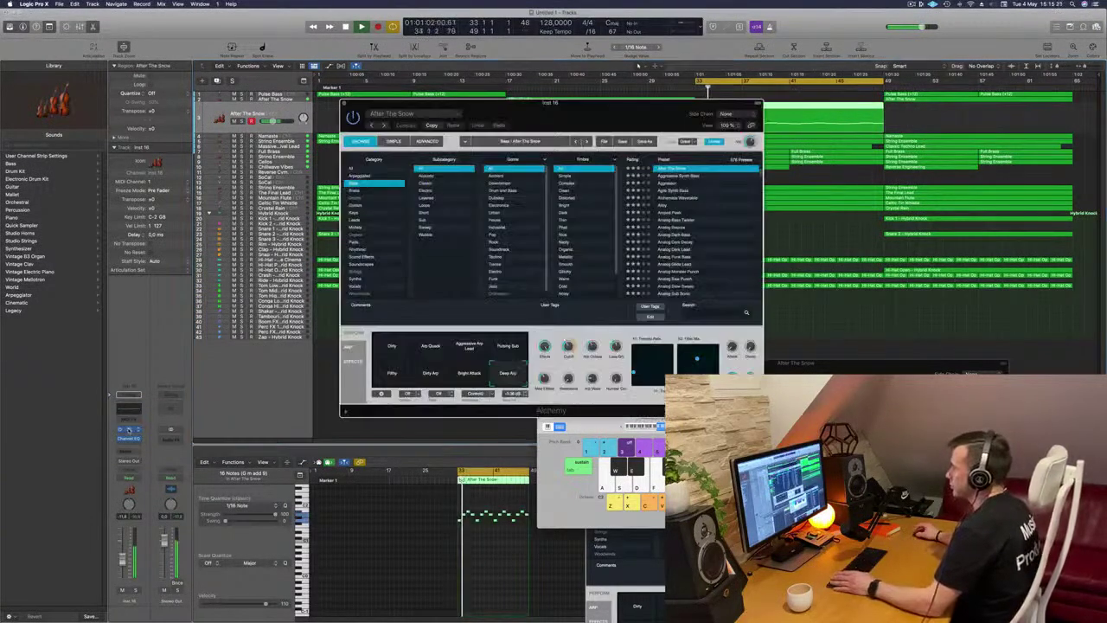
click(391, 349)
drag(545, 105, 671, 191)
drag(672, 270, 675, 273)
click(638, 439)
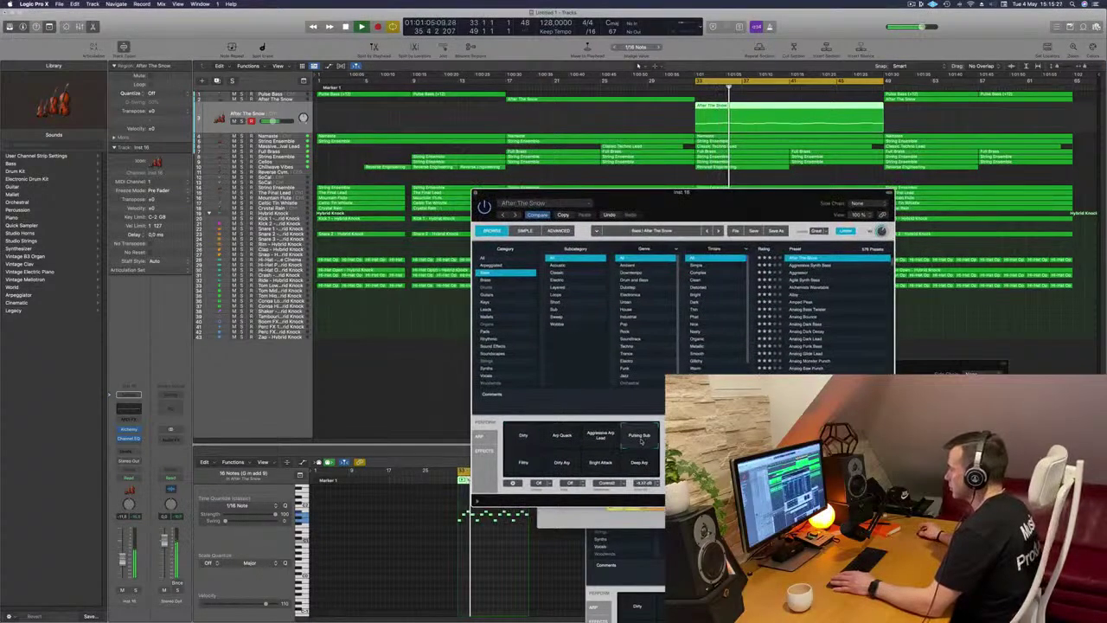
key(space)
key(space)
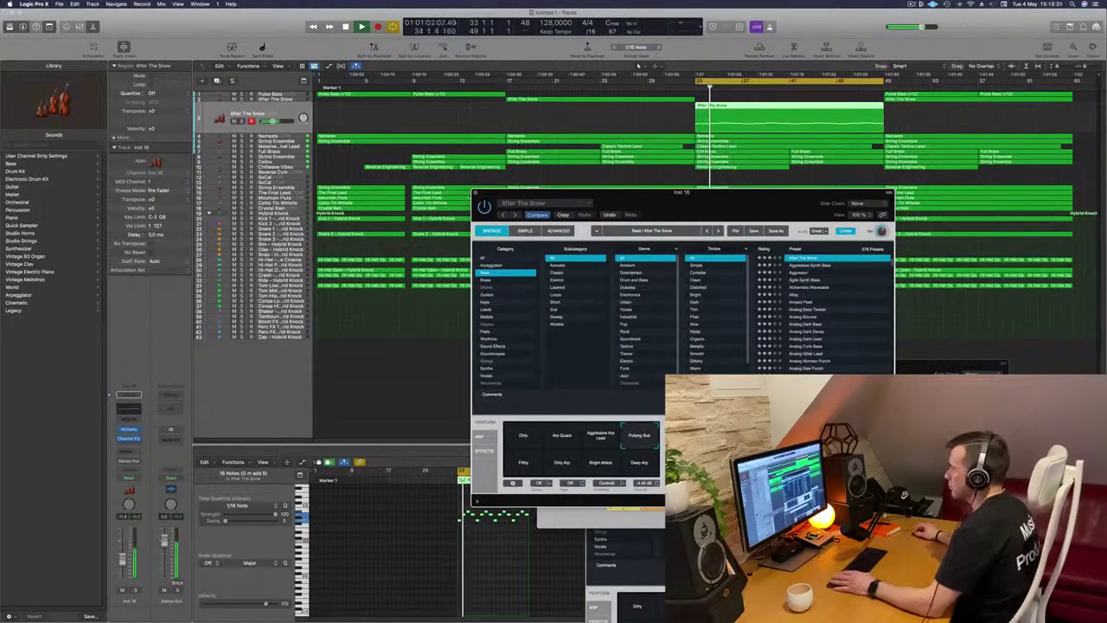
key(super+k)
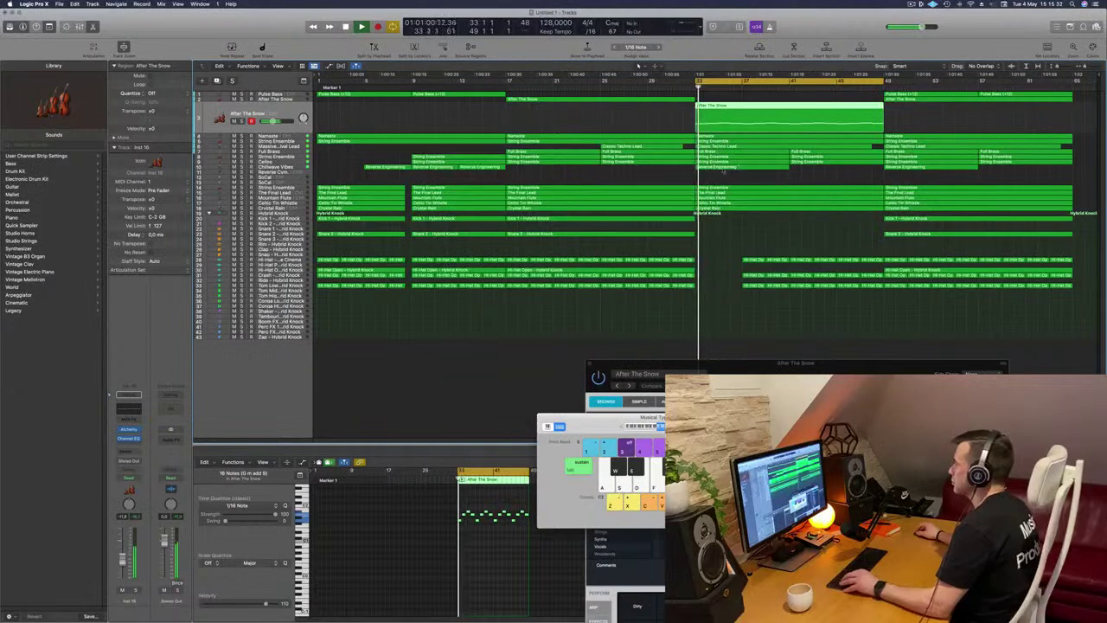
Delete the Reverse Engineering region at bar 33 on the Chillwave Vibes track
click(681, 177)
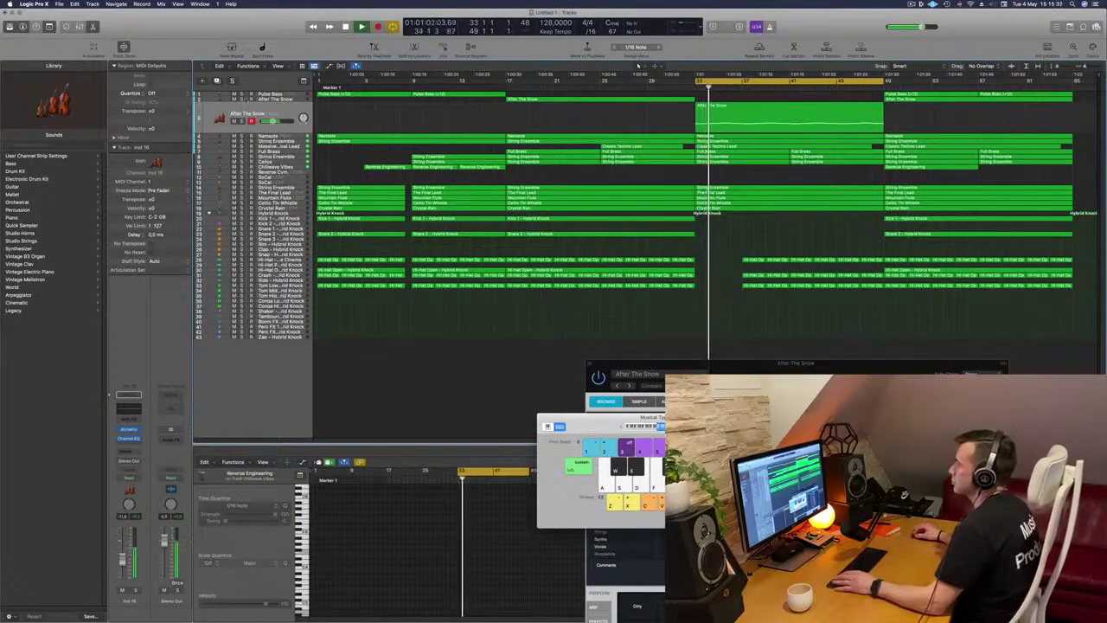
Solo the duplicated After The Snow track and the String Ensemble track below Namaste in turn, listening from bar 33
click(242, 122)
click(242, 121)
key(space)
key(space)
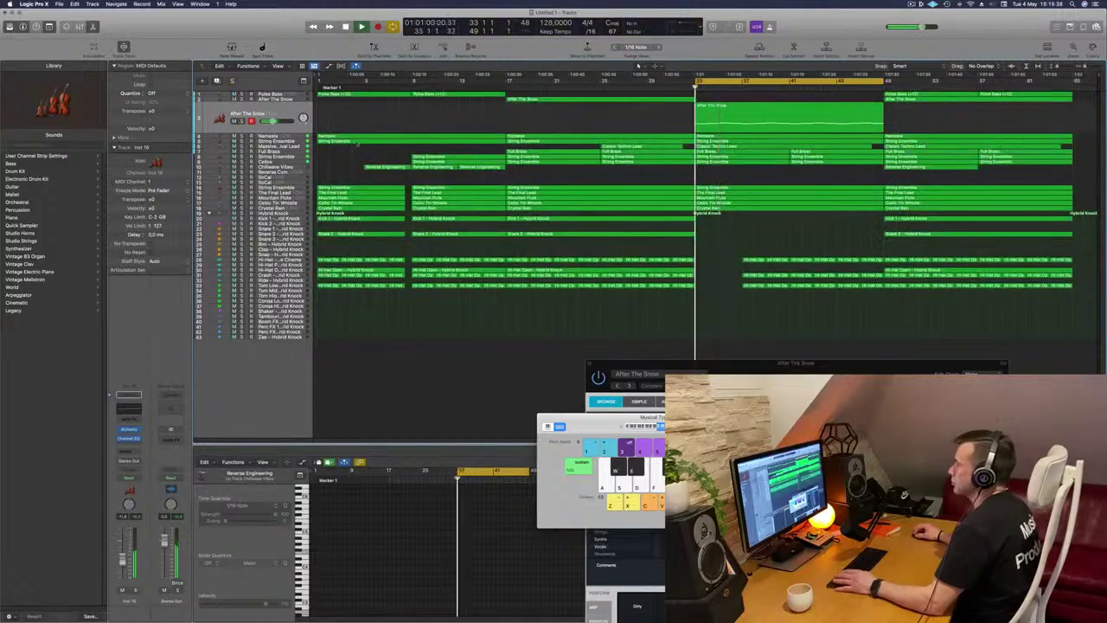
click(290, 141)
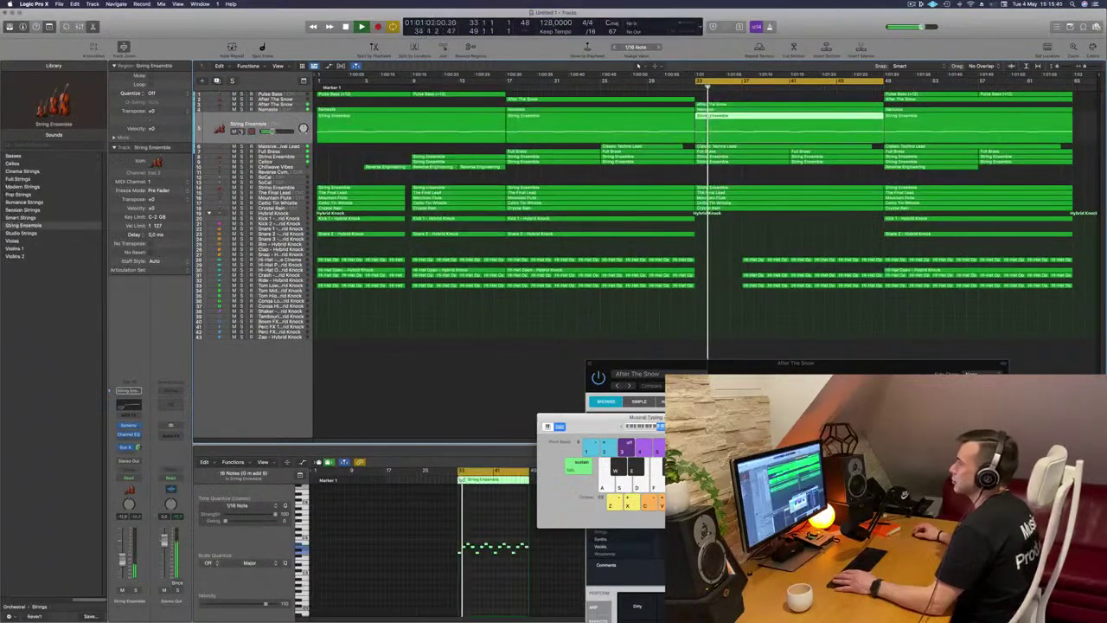
click(241, 132)
click(241, 132)
Select the Massive Festival Lead track and listen to its bar 33 section soloed and in the full mix
click(279, 146)
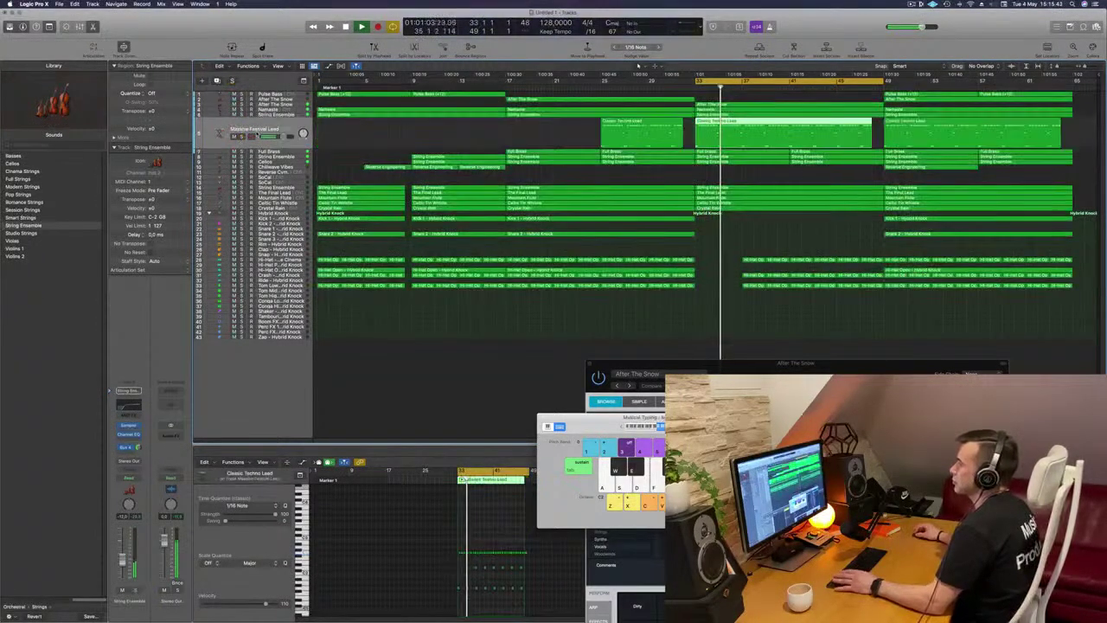
key(space)
key(space)
key(space)
key(space)
click(242, 137)
click(242, 136)
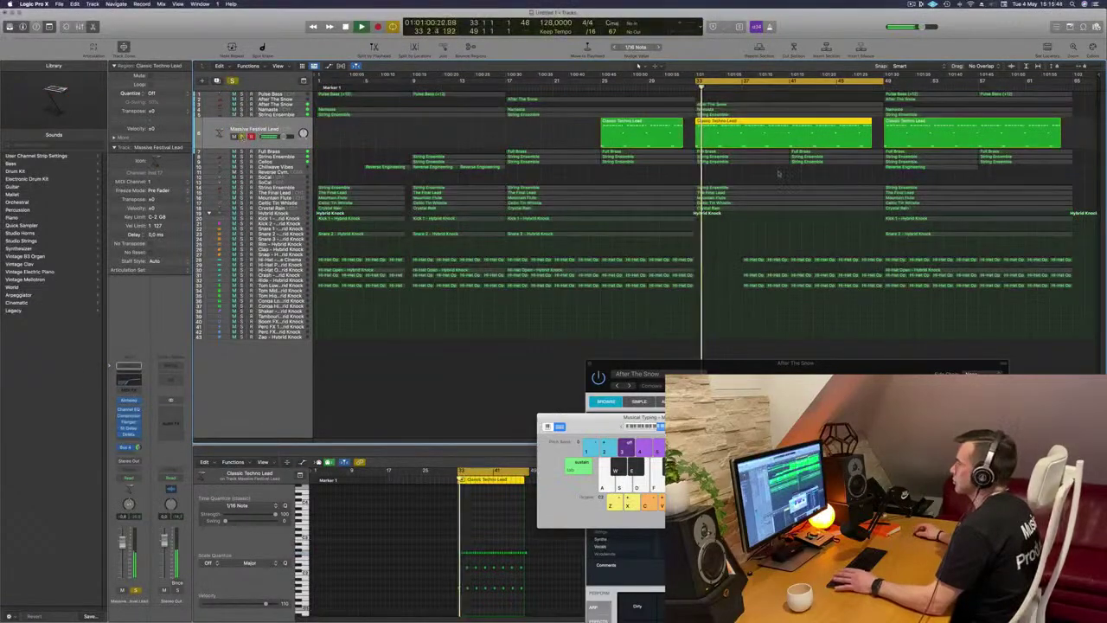
key(space)
key(space)
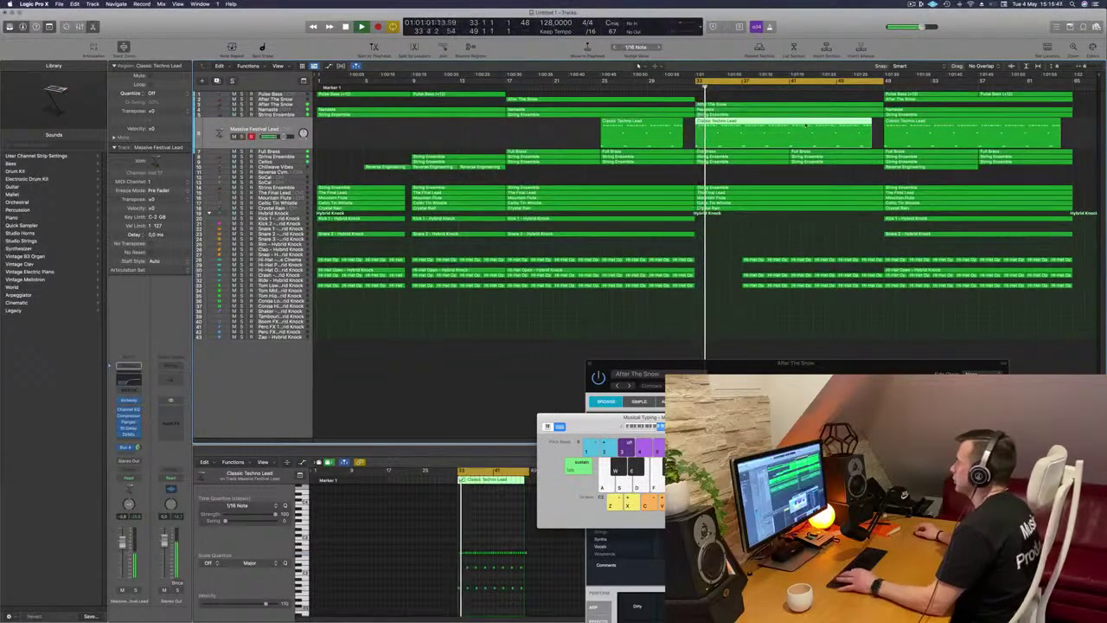
Split the Classic Techno Lead region at bar 41 and delete its first half between bars 33 and 41
click(791, 124)
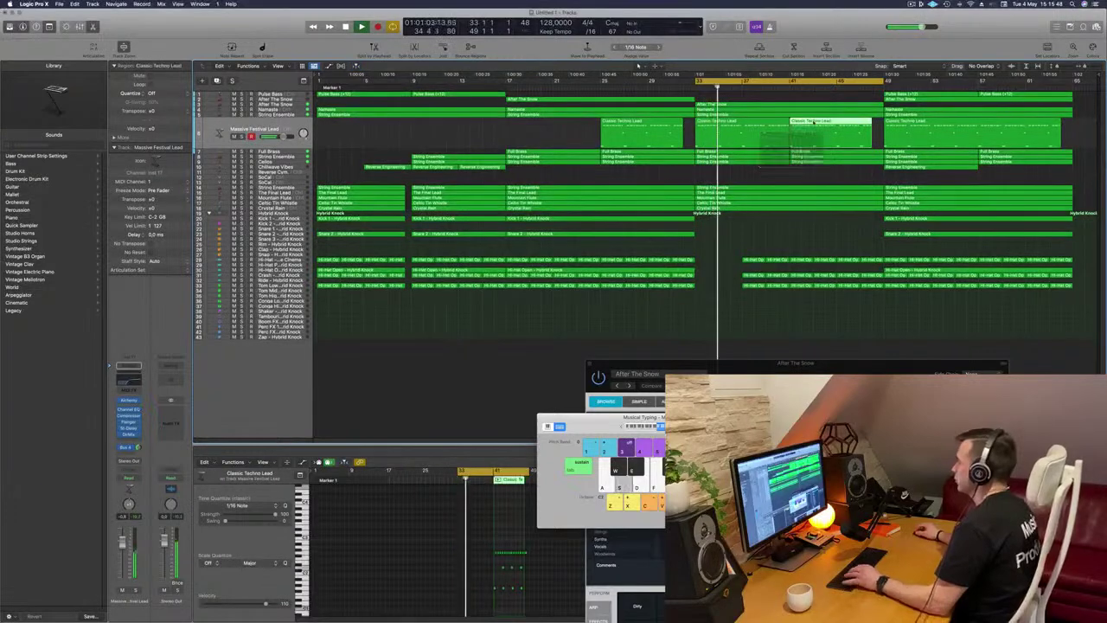
key(Delete)
key(space)
key(space)
drag(719, 127, 813, 128)
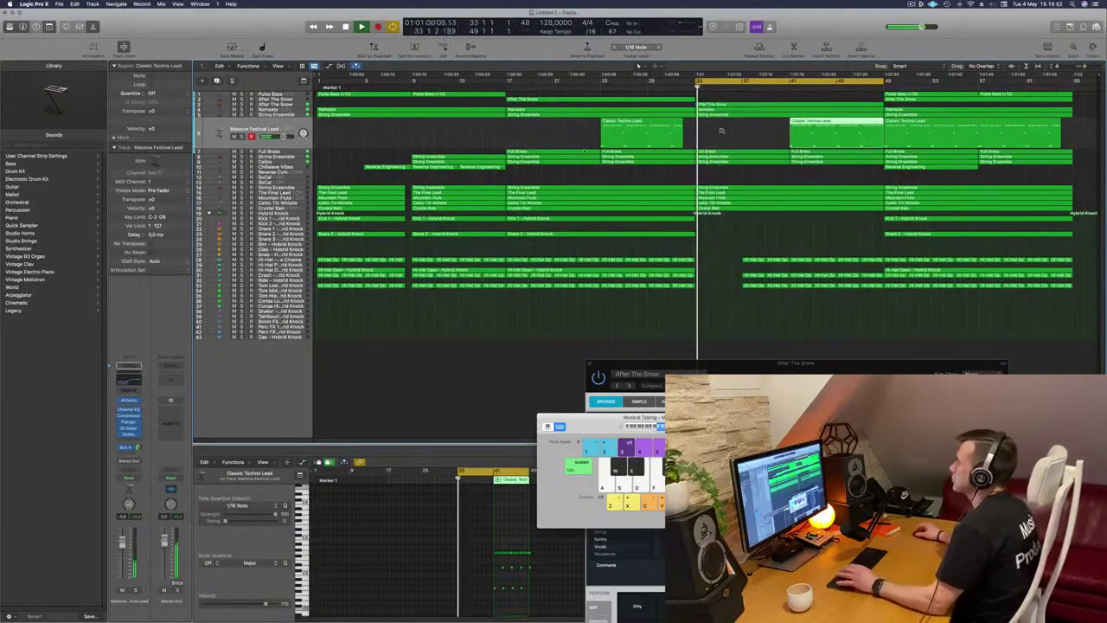
Listen to the Full Brass track from bar 33 and delete its region between bars 33 and 41
click(288, 152)
key(space)
key(space)
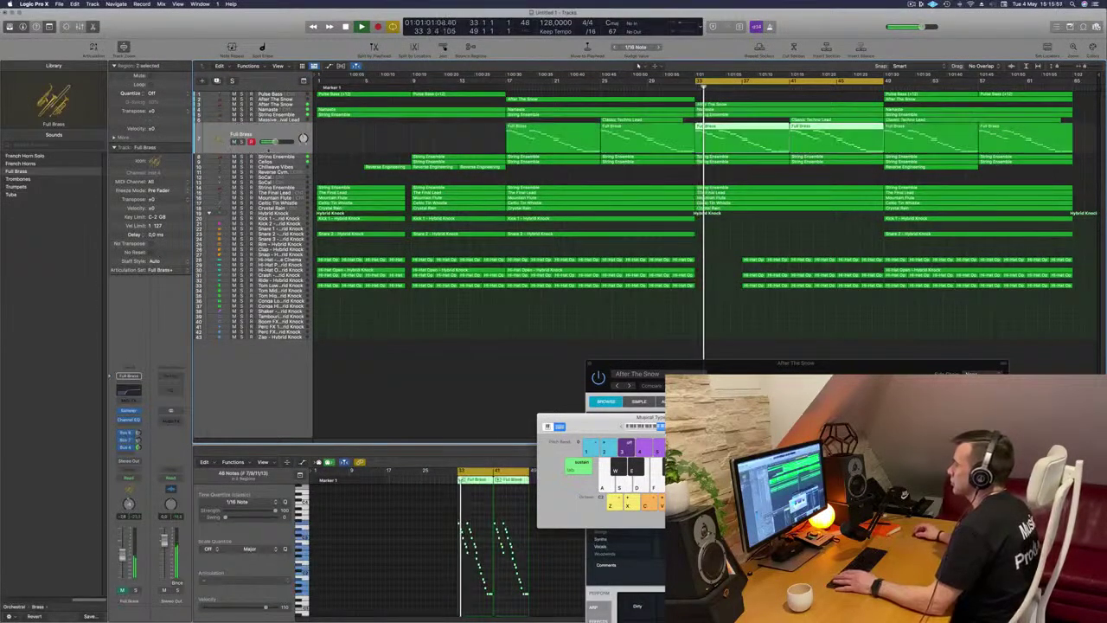
key(space)
click(742, 128)
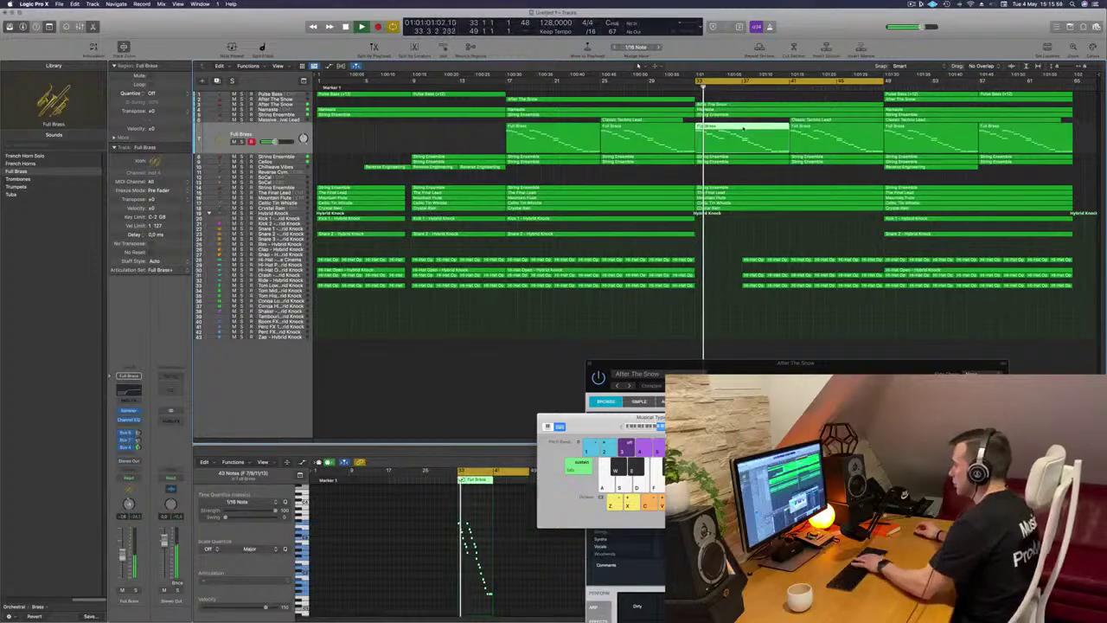
key(Delete)
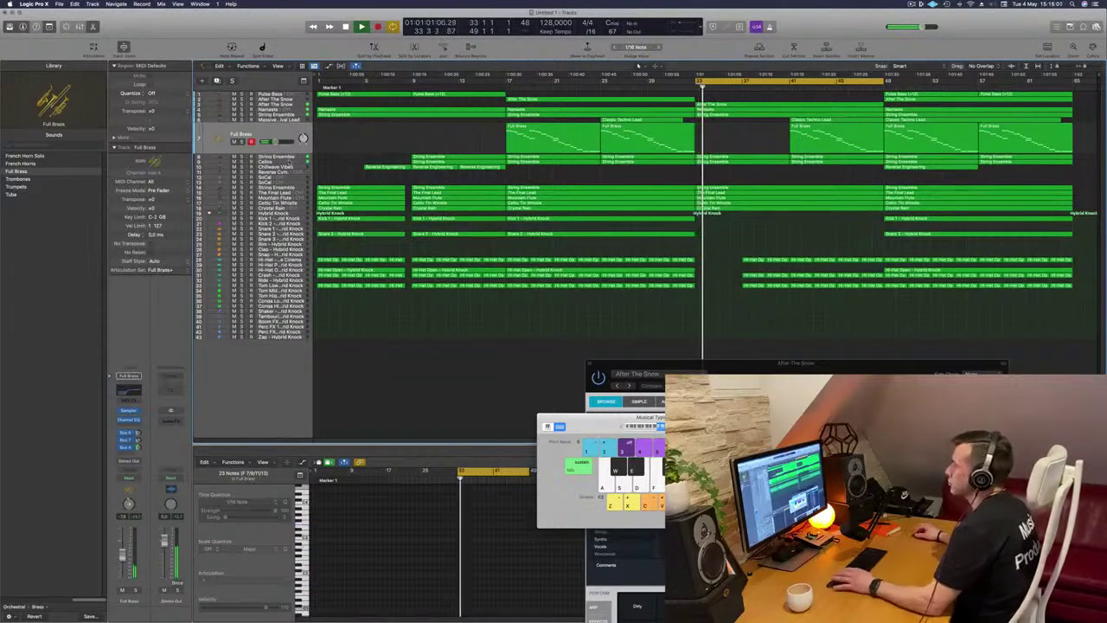
Solo the String Ensemble track below Full Brass and the Cellos track in turn and listen from bar 33
click(291, 157)
click(243, 147)
key(space)
key(space)
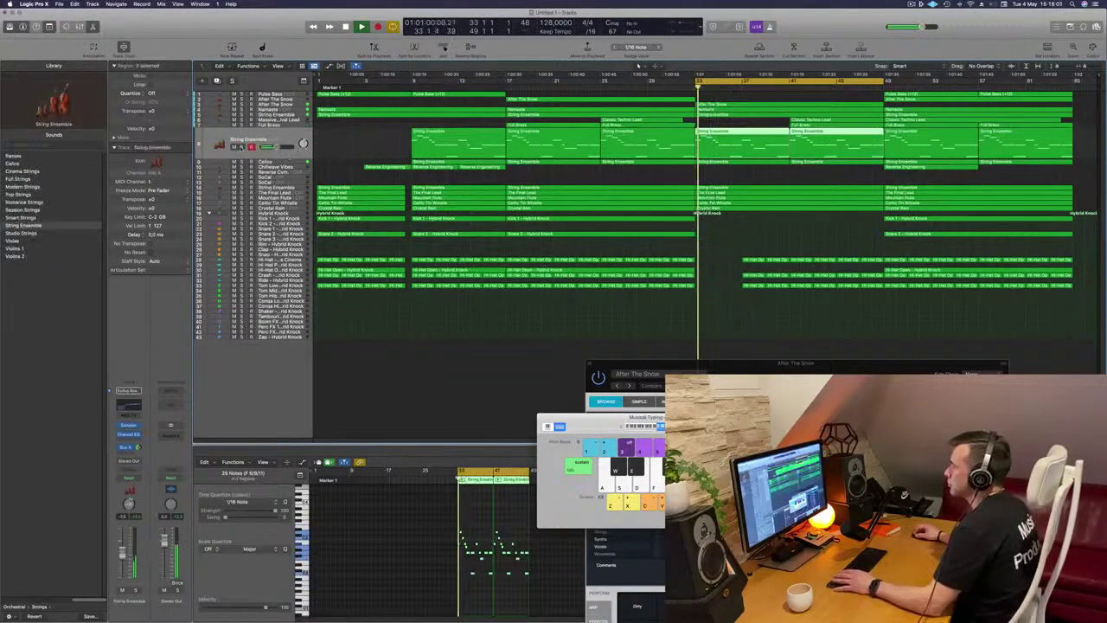
key(ctrl+s)
click(284, 164)
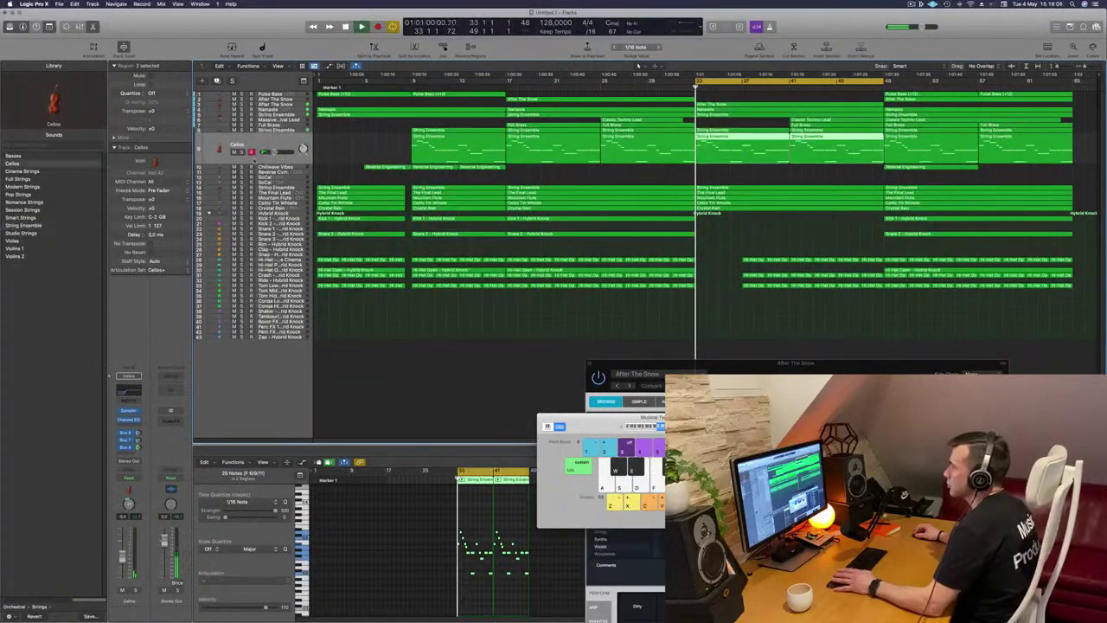
key(ctrl+s)
key(ctrl+s)
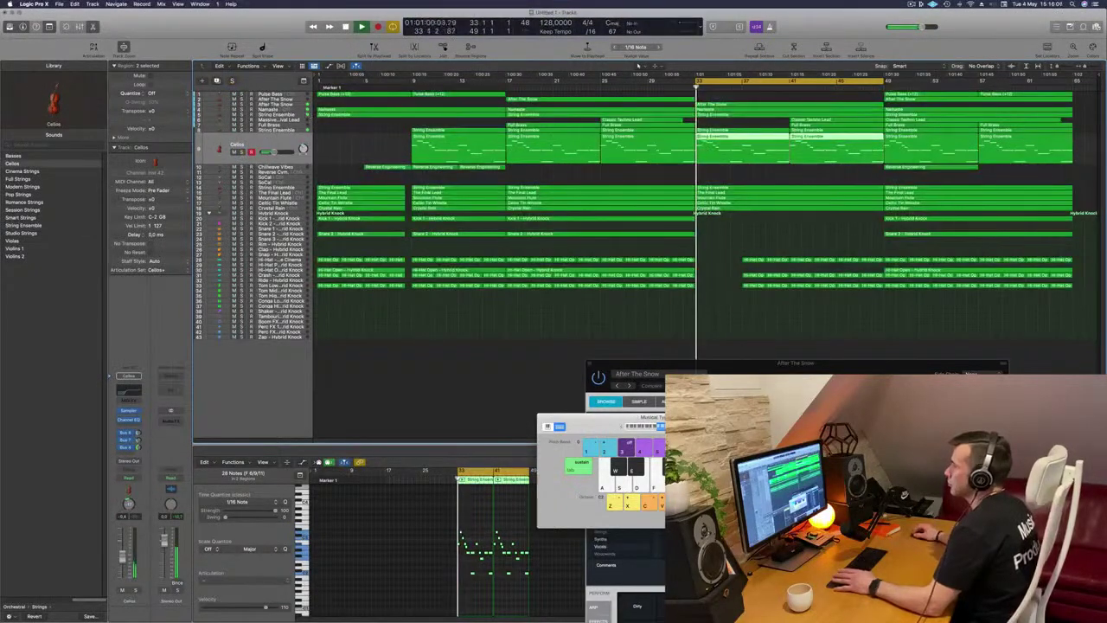
Lower the high-cut frequency in the Namaste track's Channel EQ with automation in Touch mode, and close the plug-in window
click(282, 111)
key(space)
key(space)
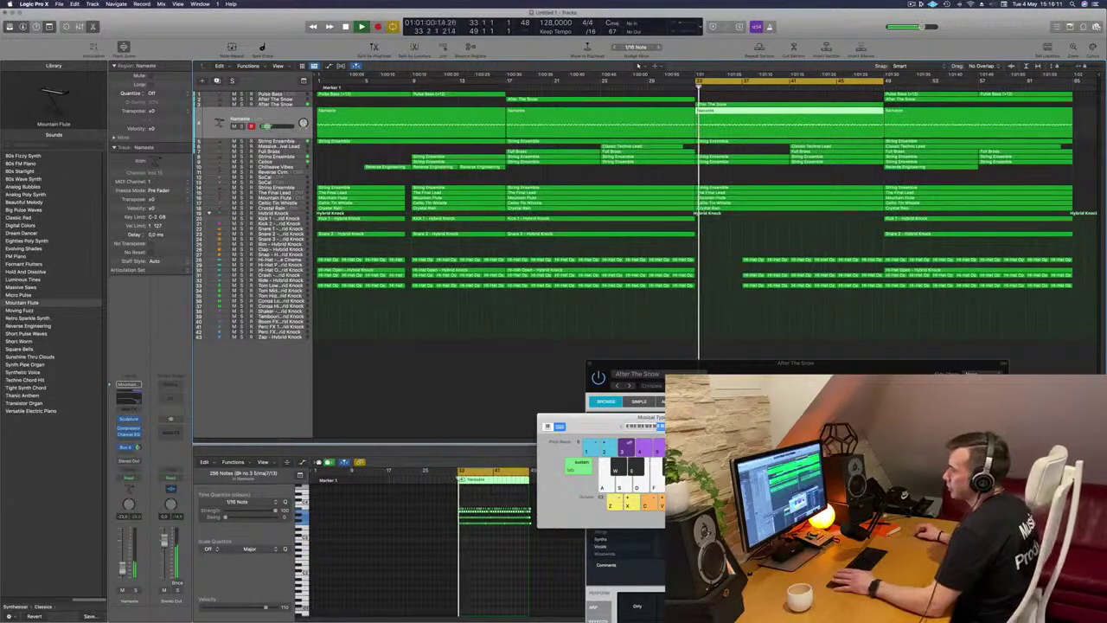
click(130, 400)
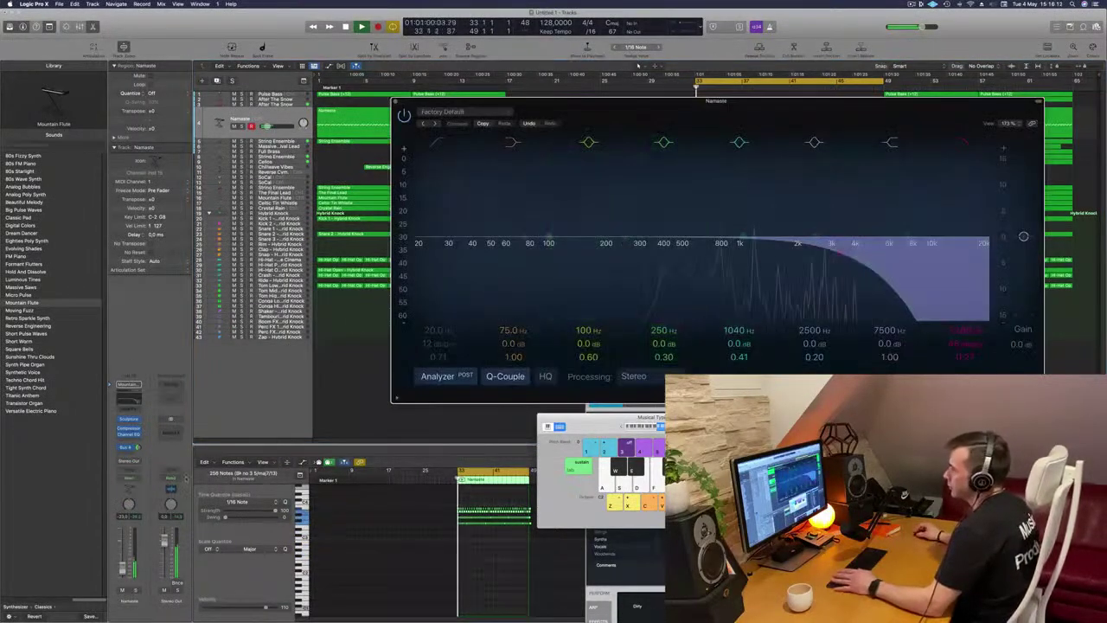
click(126, 478)
click(129, 485)
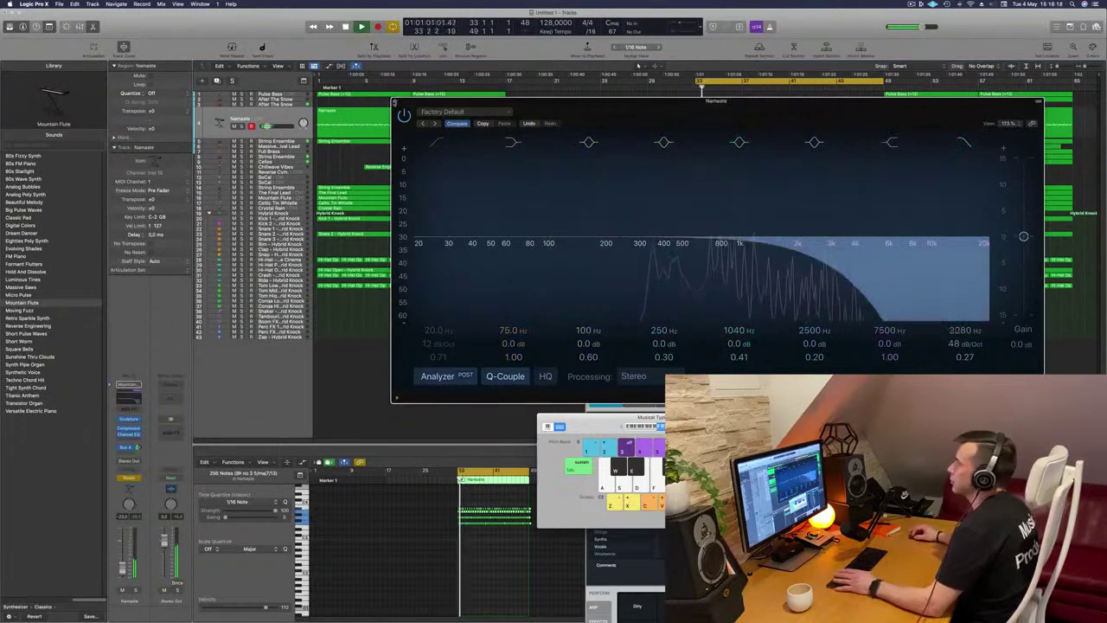
click(395, 103)
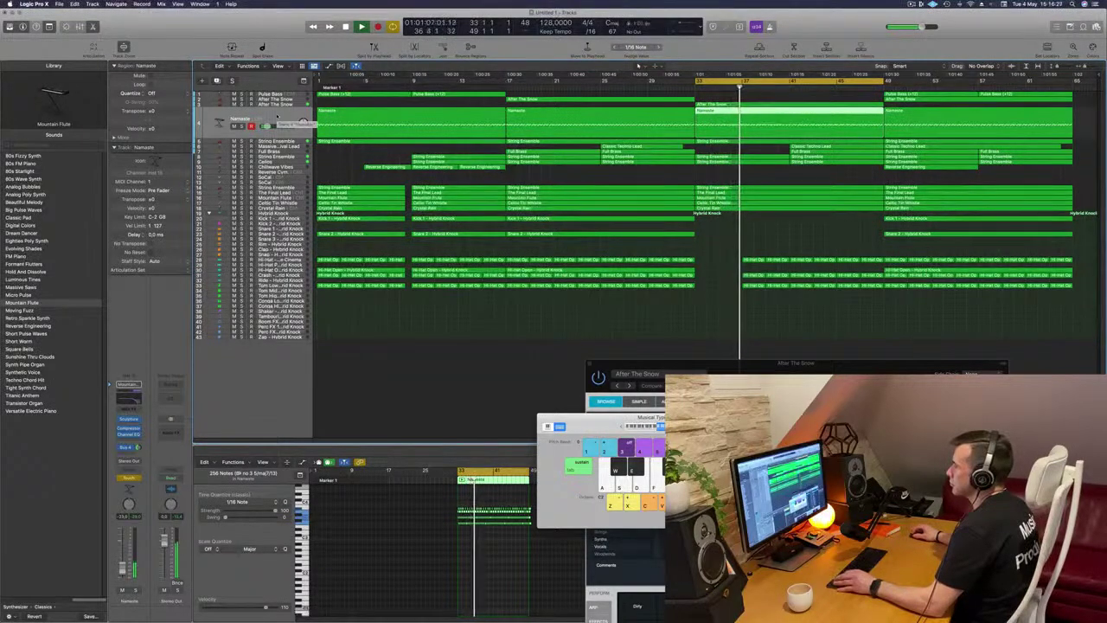
Hide Musical Typing and show the Namaste track's Channel EQ High Cut Frequency automation in Read mode
key(super+k)
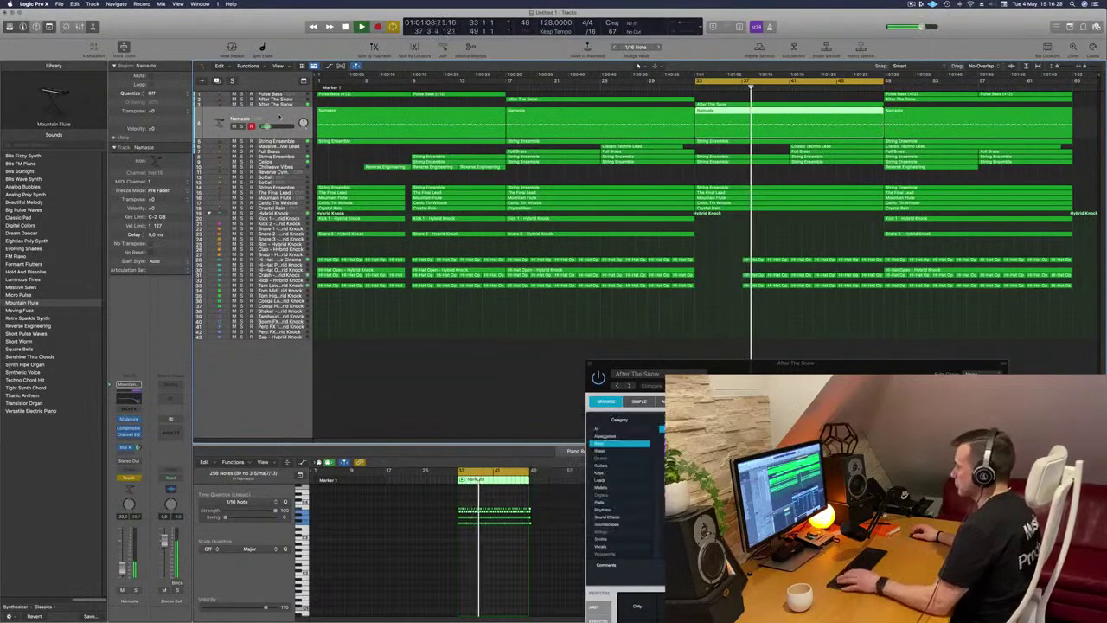
key(space)
key(space)
key(a)
key(super+Down)
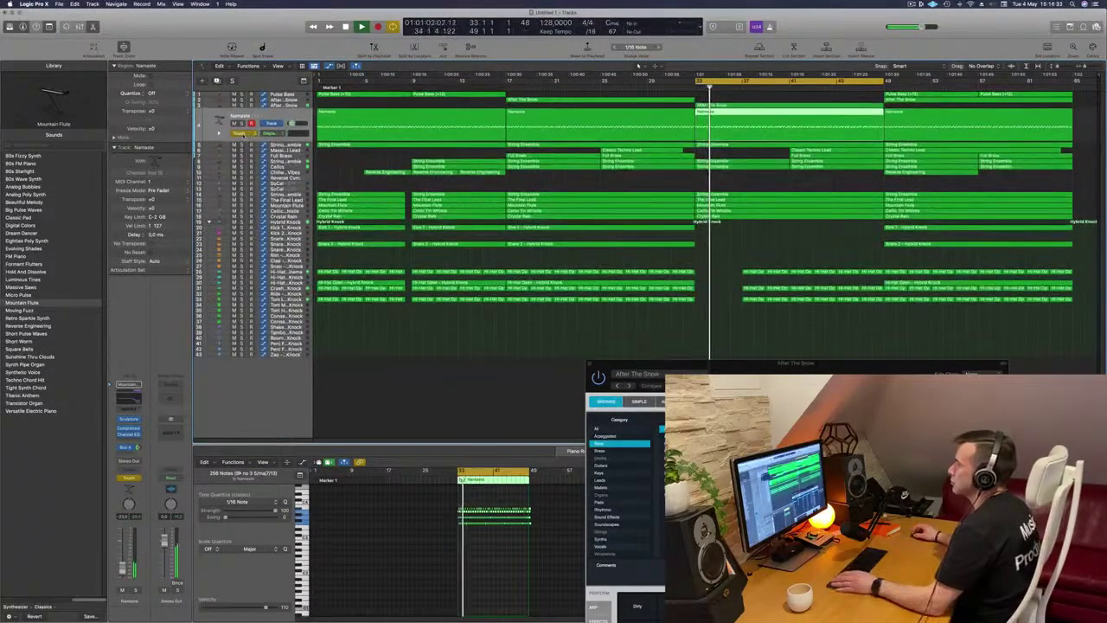
click(247, 134)
click(246, 130)
click(271, 134)
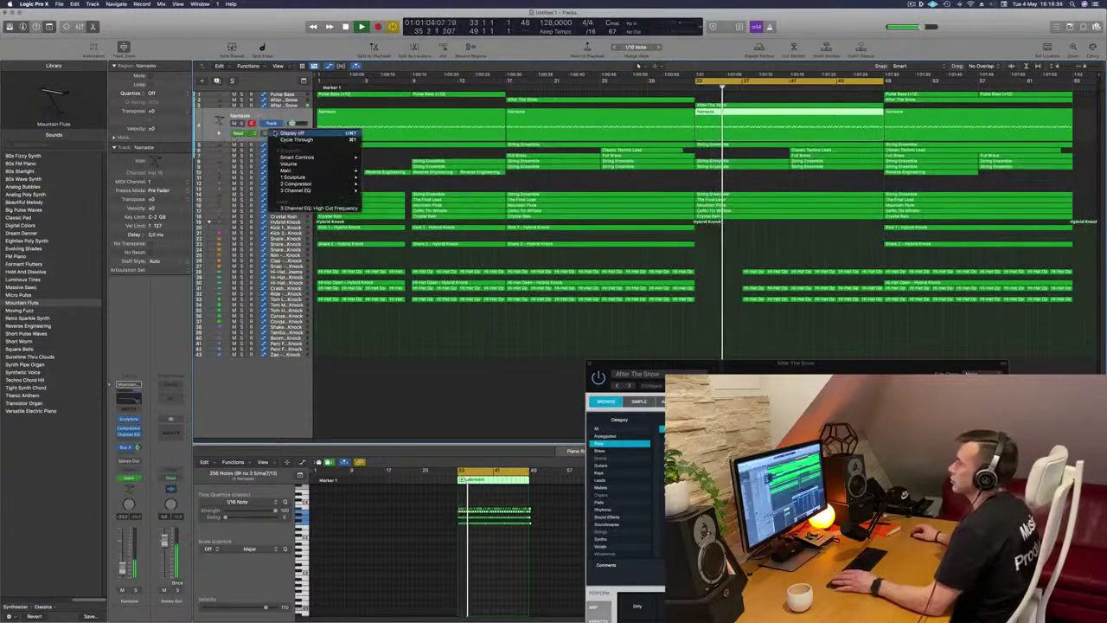
click(328, 209)
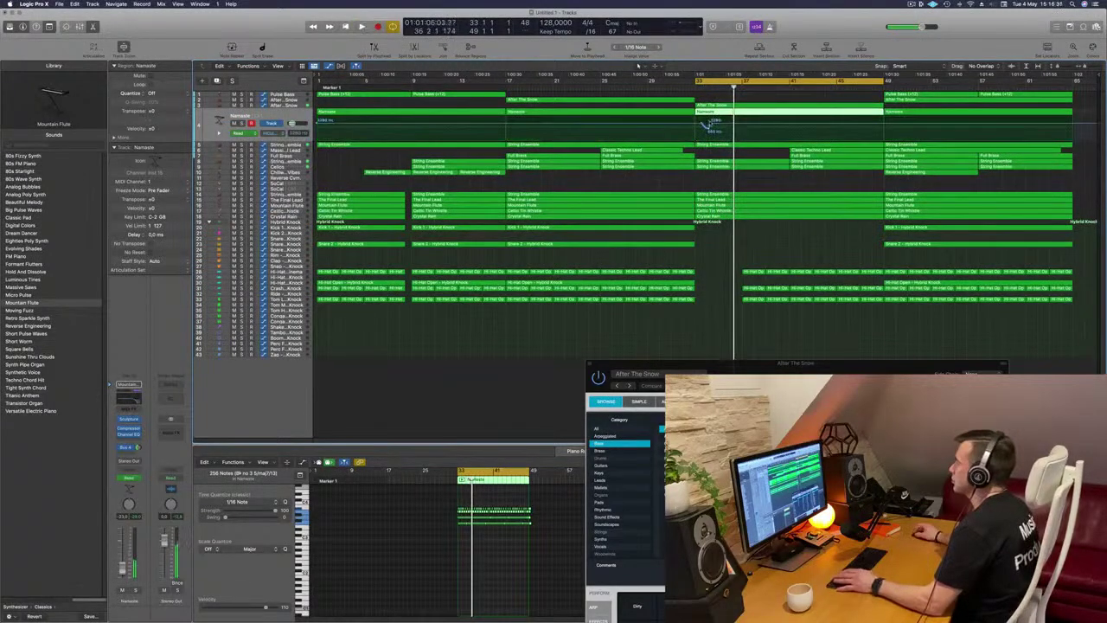
Draw high-cut automation on Namaste that drops sharply at bar 33 and rises gradually until bar 41
click(705, 126)
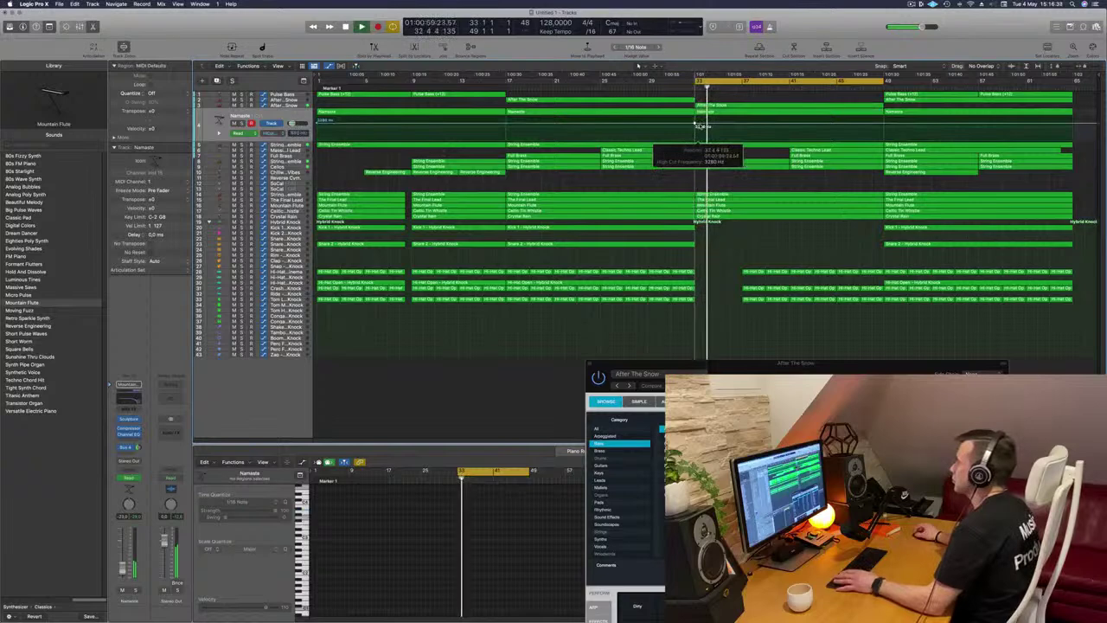
drag(725, 127, 727, 136)
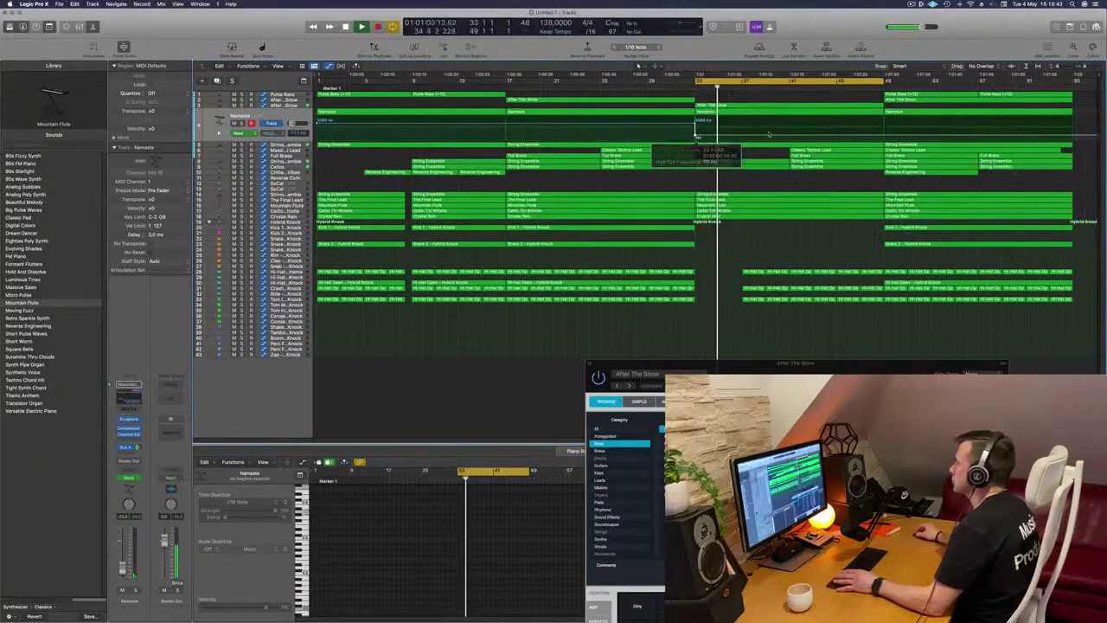
drag(788, 137, 789, 123)
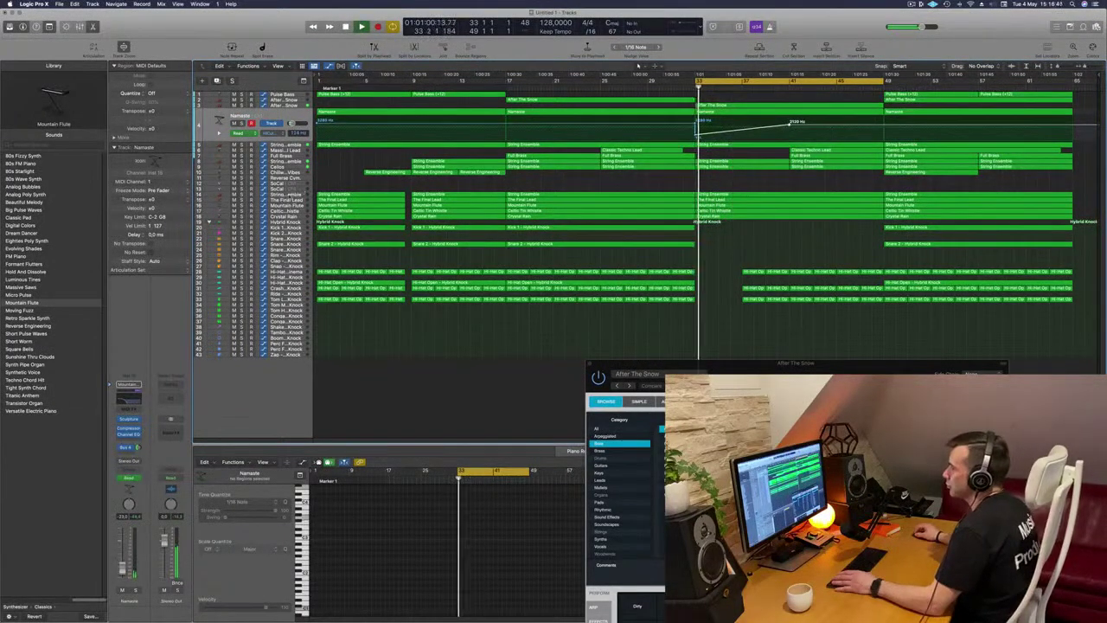
Delete the regions before bar 33 on the String Ensemble track above The Final Lead and adjust that track's volume
click(289, 195)
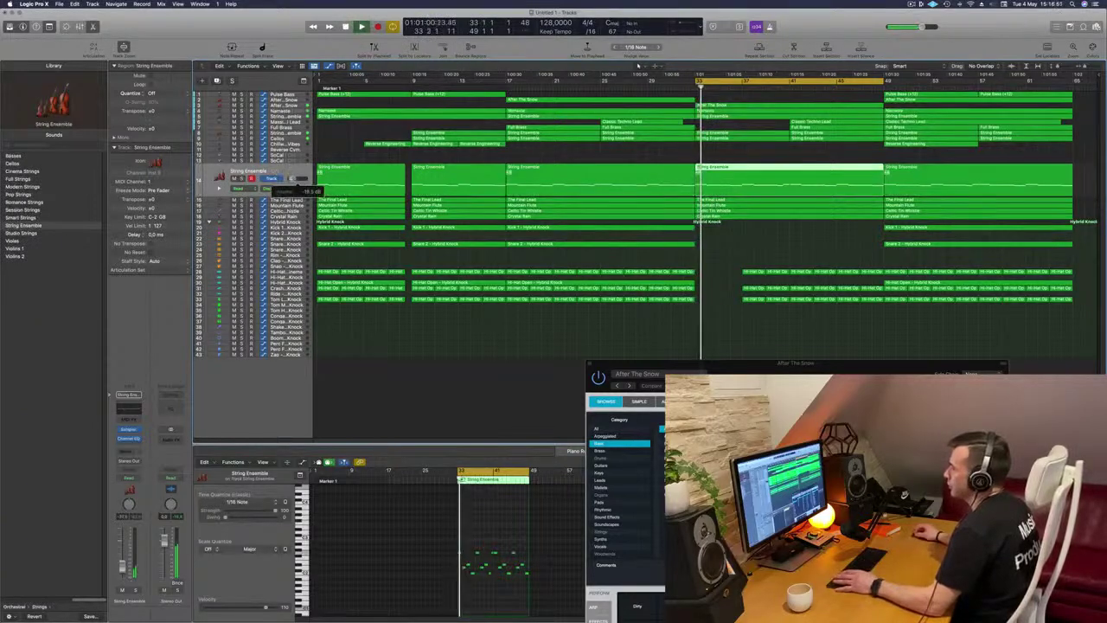
drag(392, 159, 578, 171)
key(Delete)
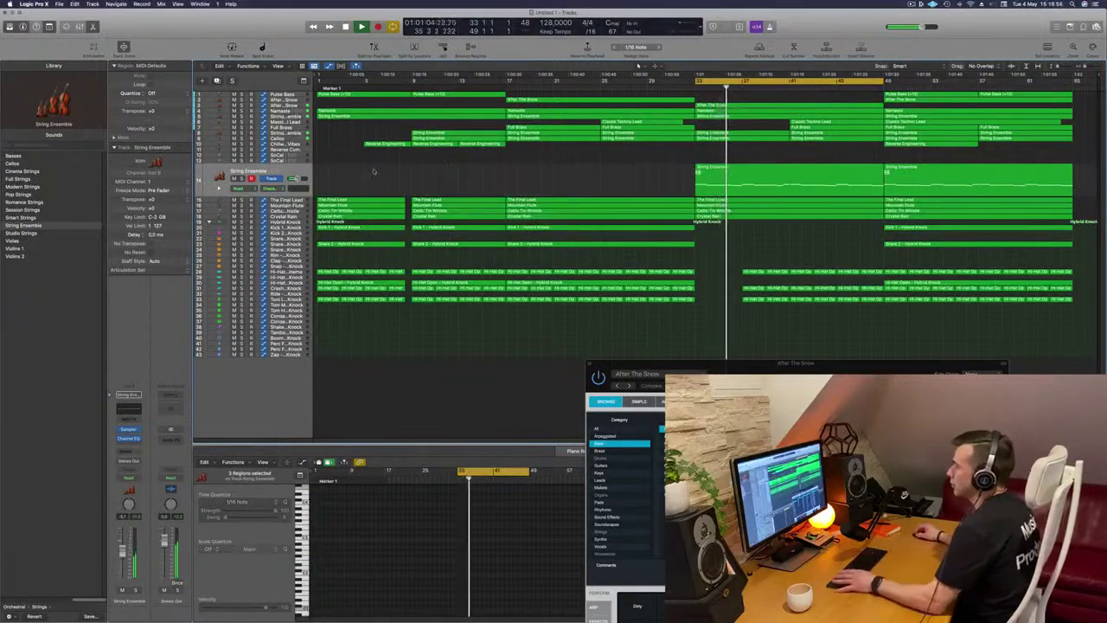
click(277, 170)
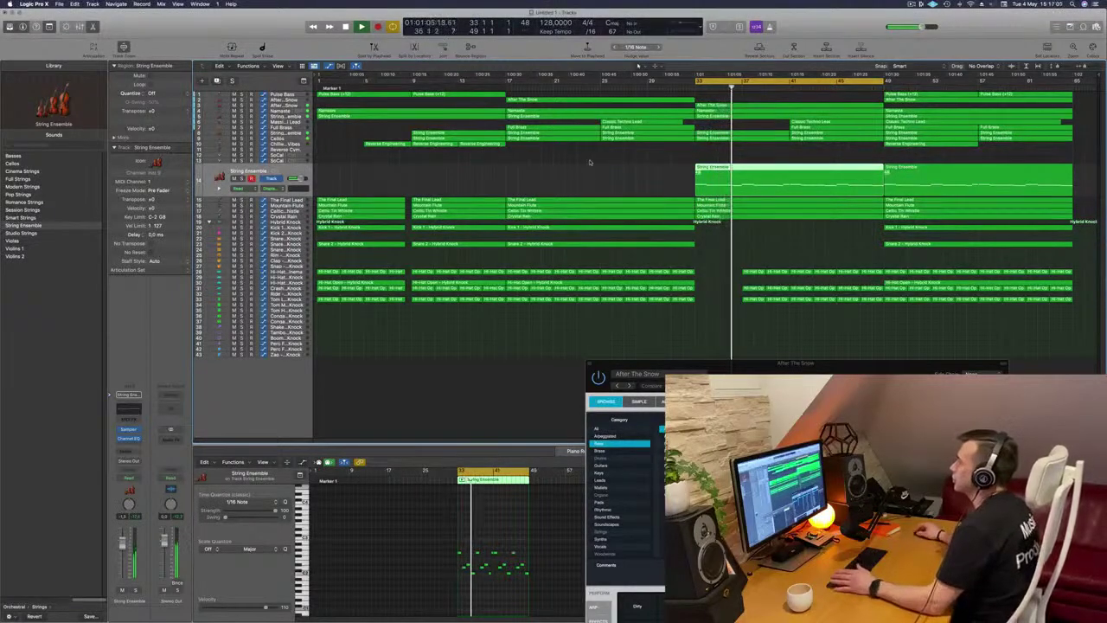
key(Down)
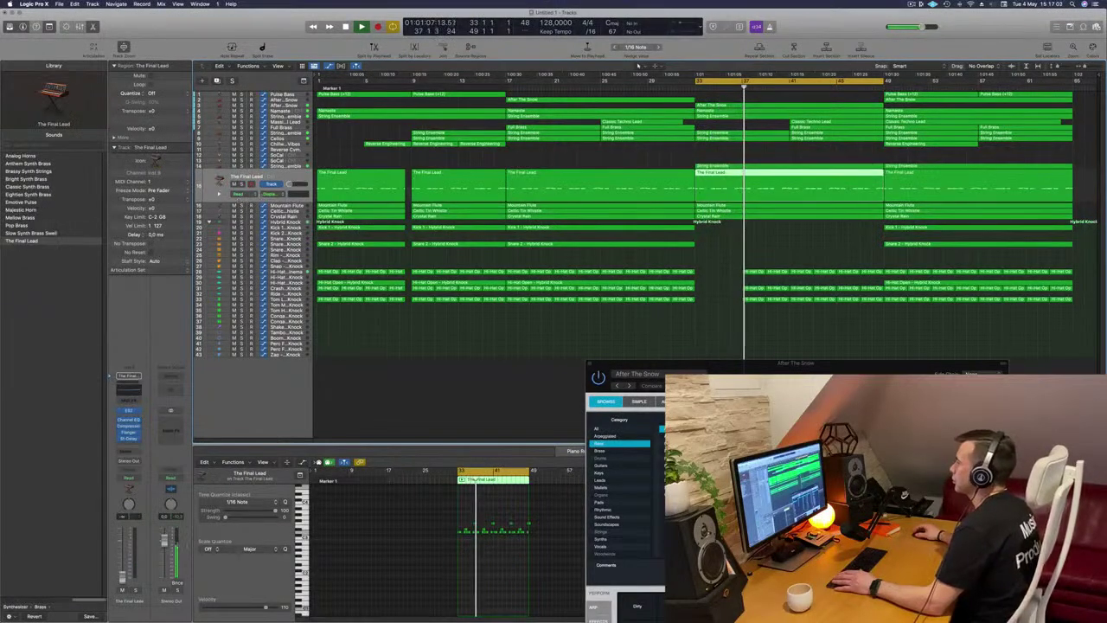
Delete the hi-hat regions between bars 37 and 49 on the three Hybrid Knock percussion tracks
drag(734, 255, 764, 320)
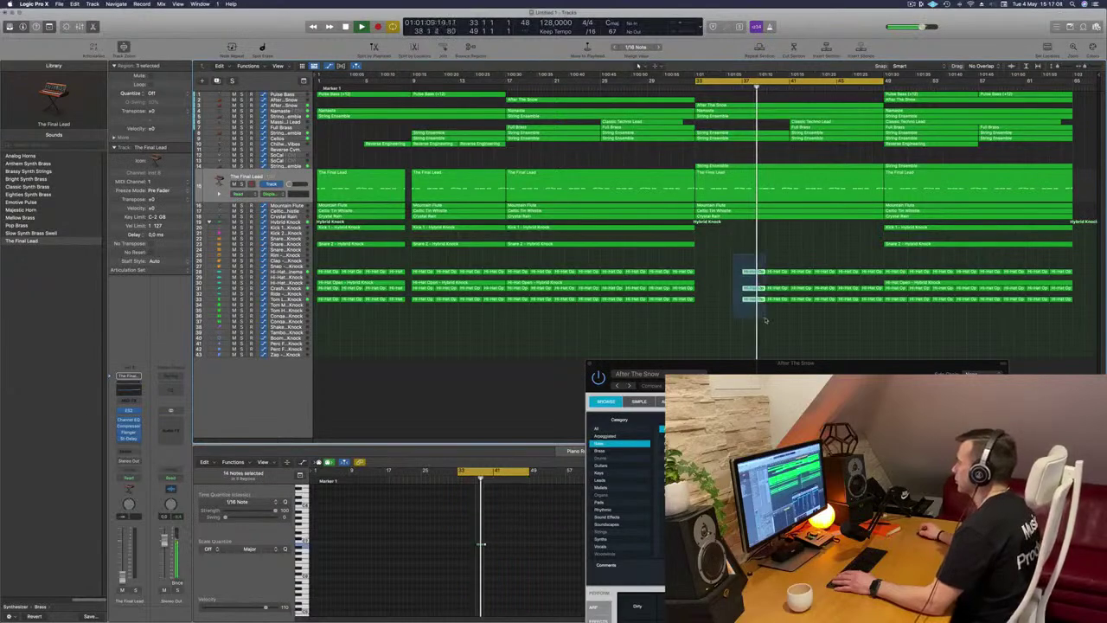
key(Delete)
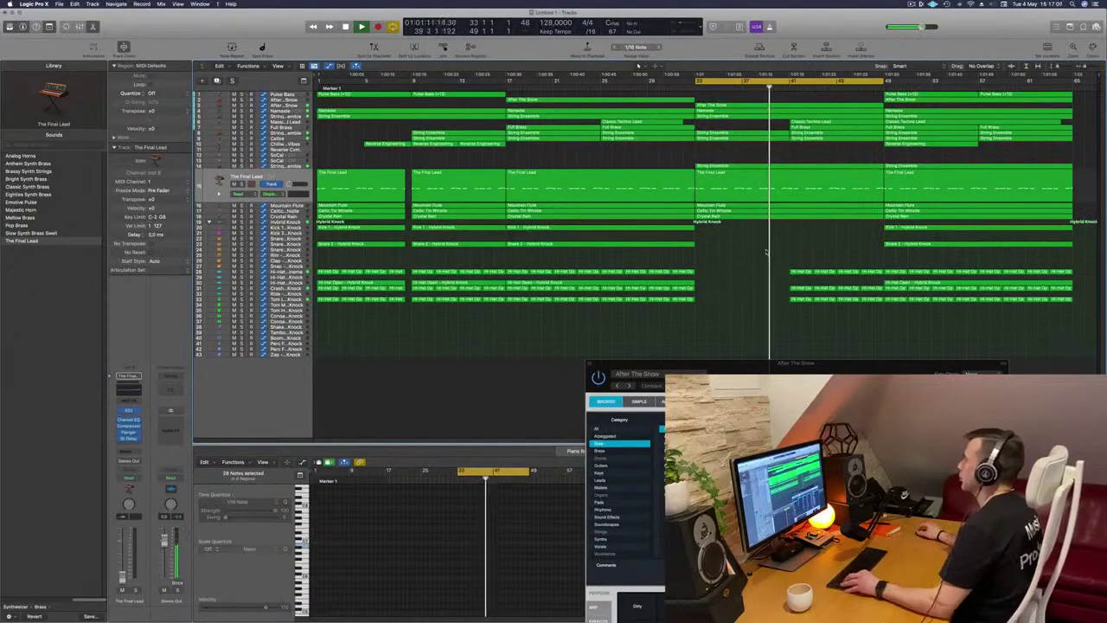
drag(788, 249, 869, 307)
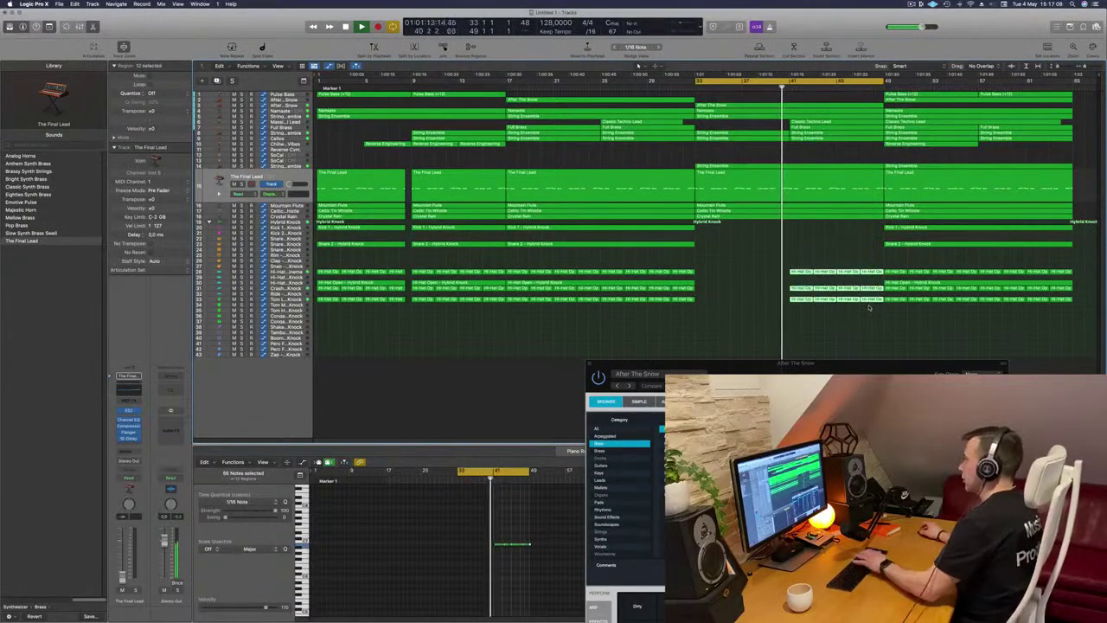
key(Delete)
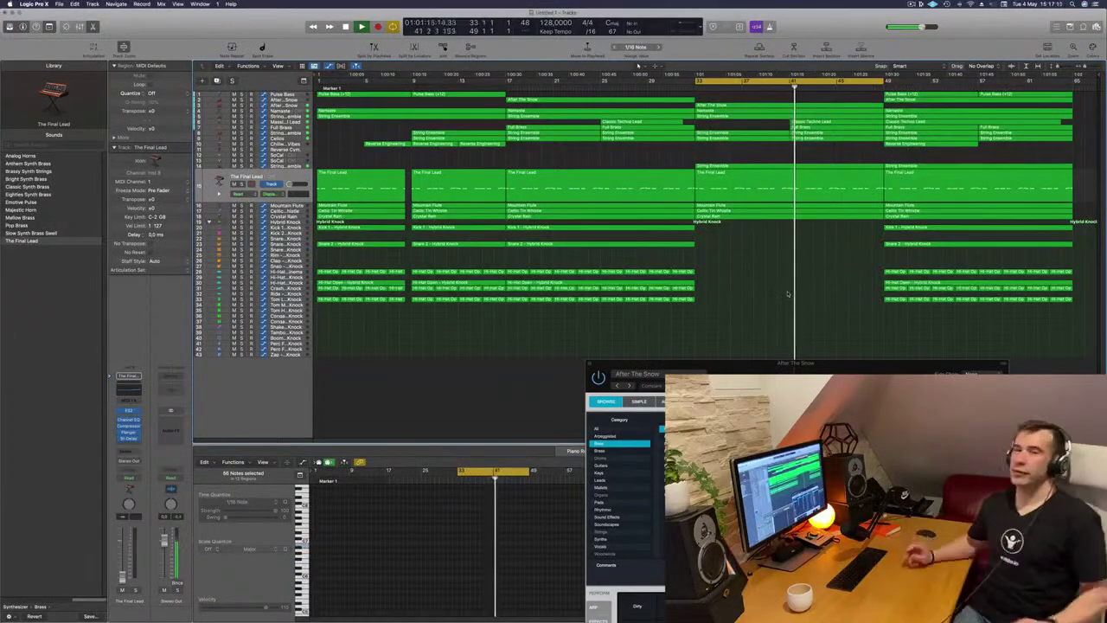